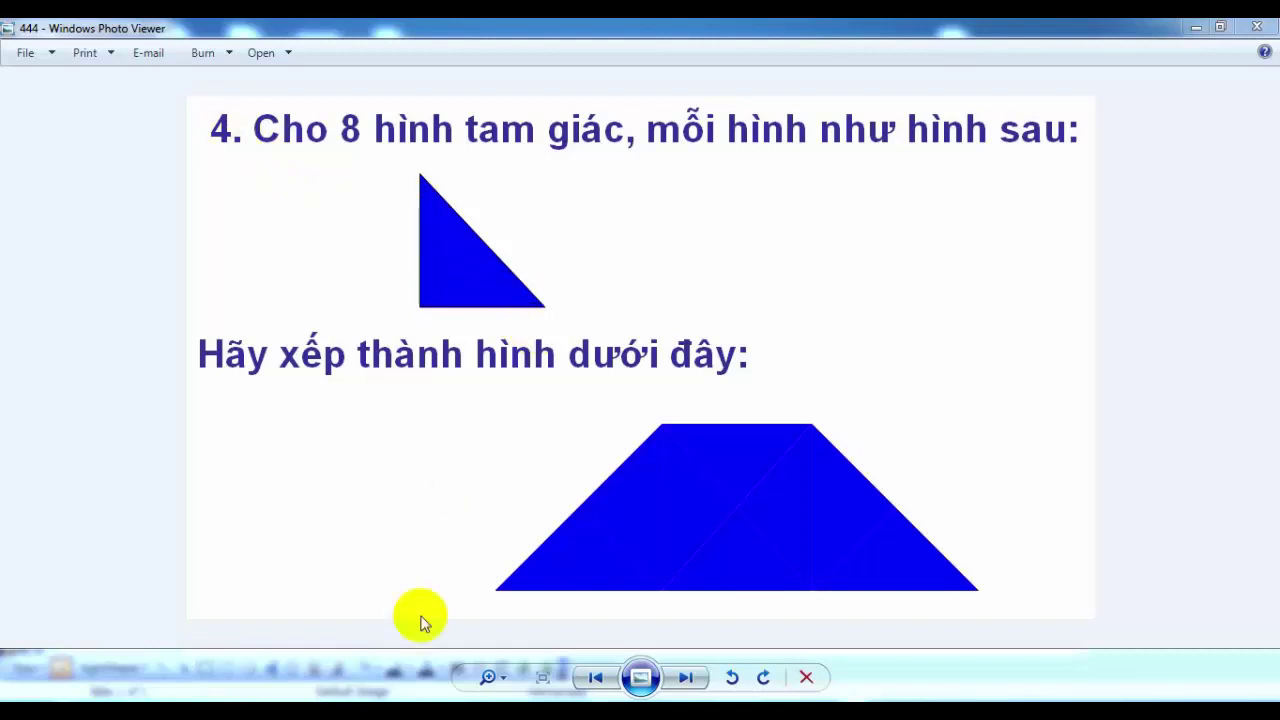
Play the triangle-assembling PowerPoint slide show through to its end
click(350, 690)
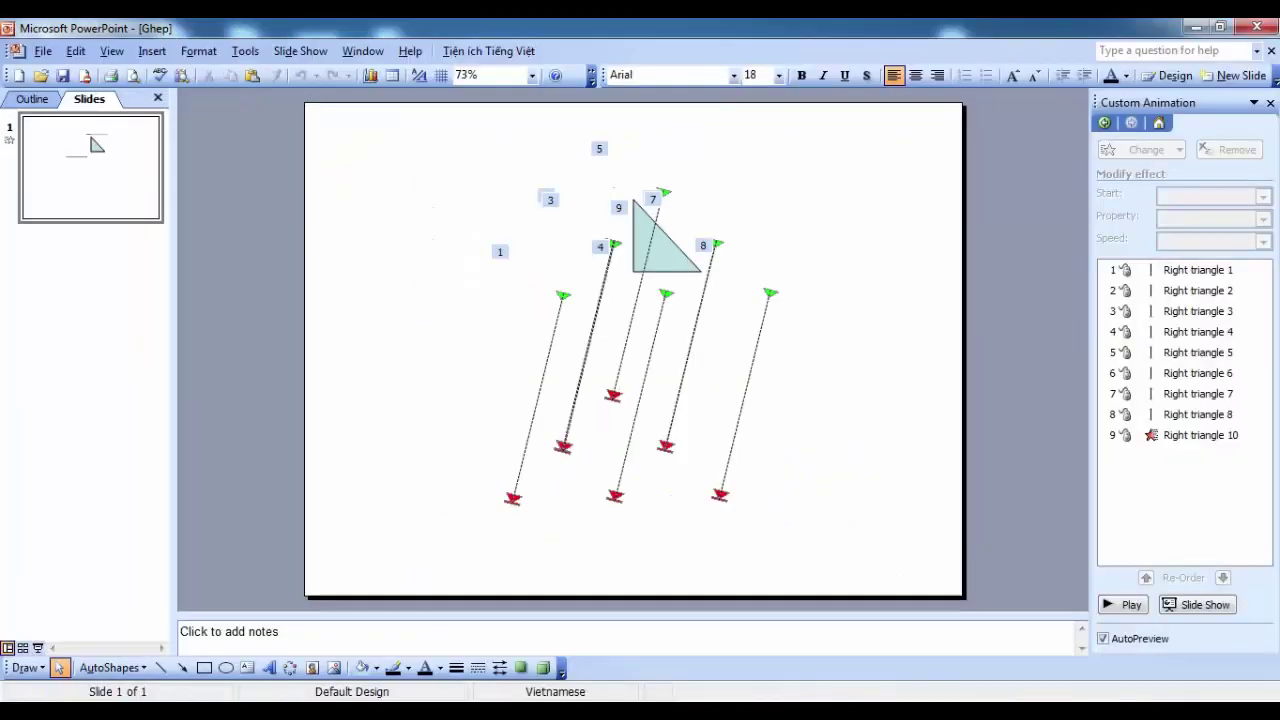
click(38, 648)
click(761, 380)
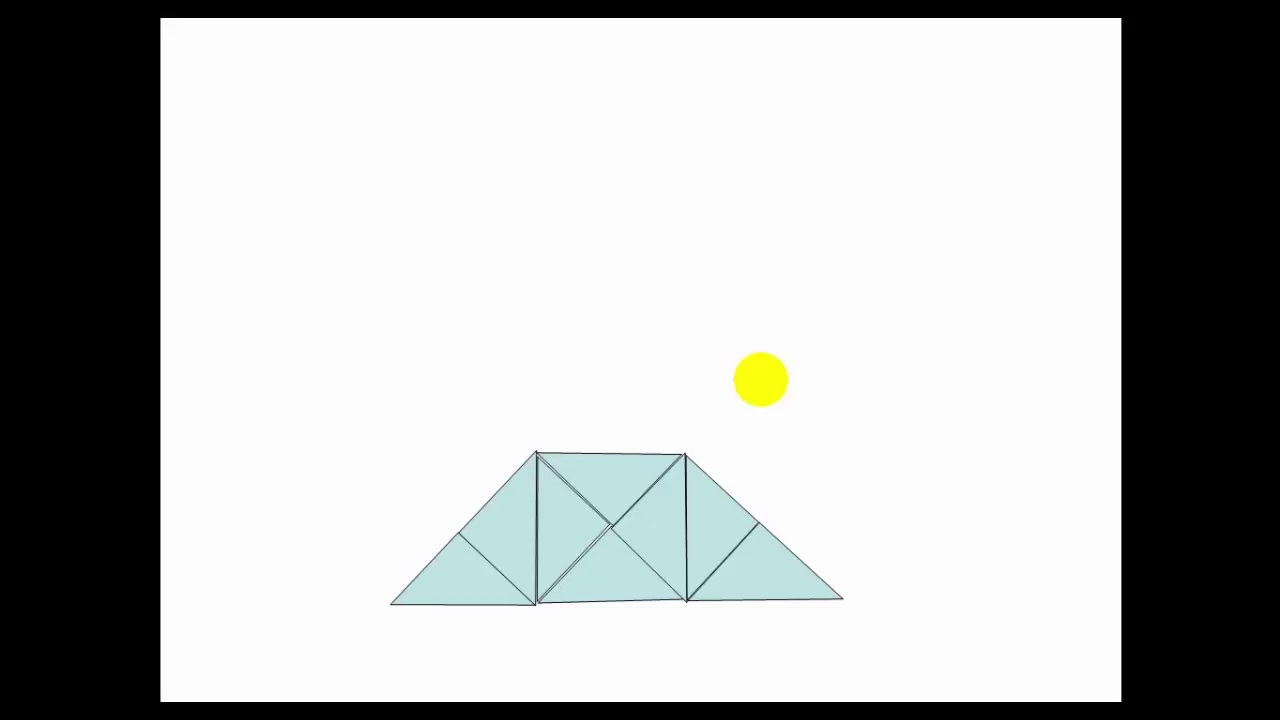
click(632, 190)
Exit the slide show, save the presentation, and close PowerPoint
click(634, 191)
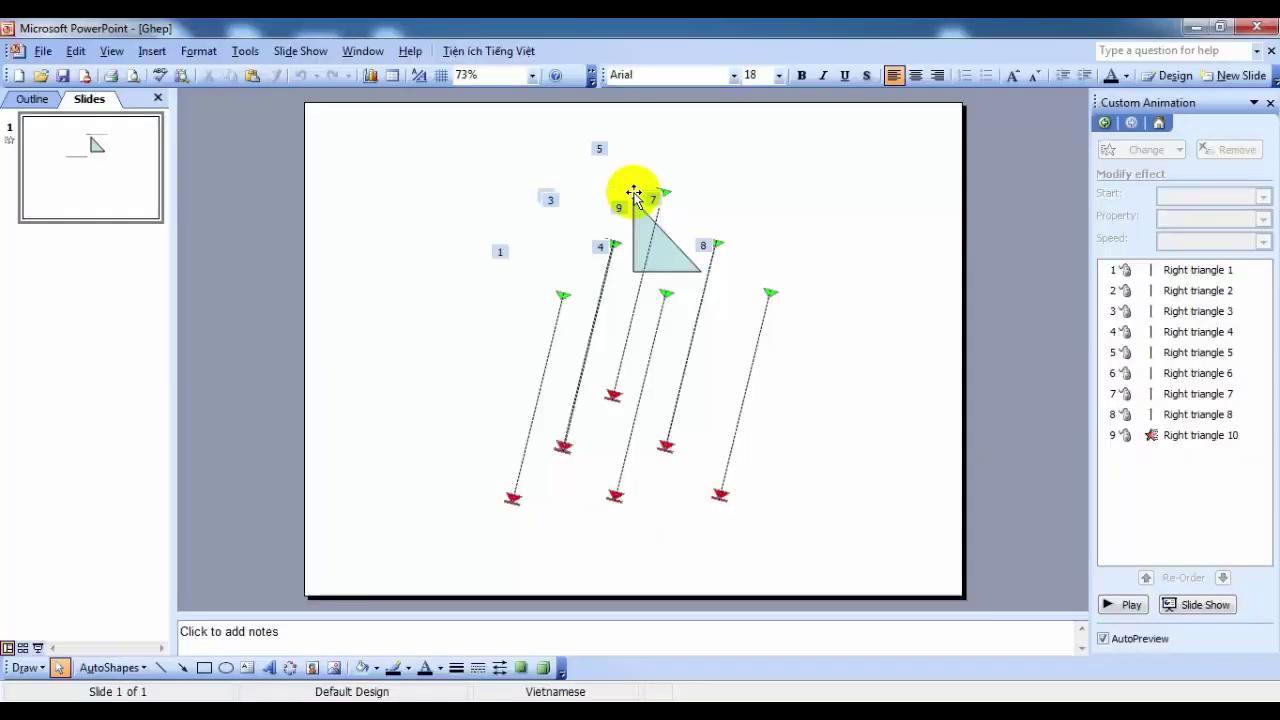
click(63, 77)
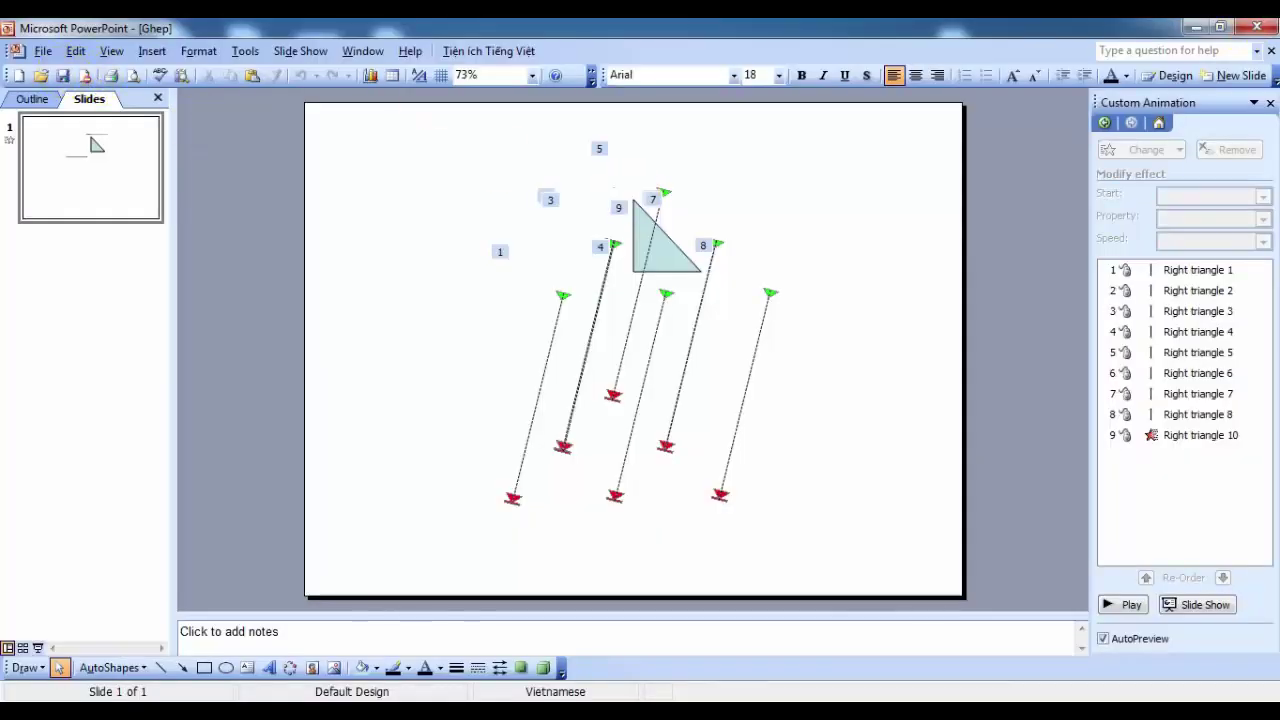
click(1256, 30)
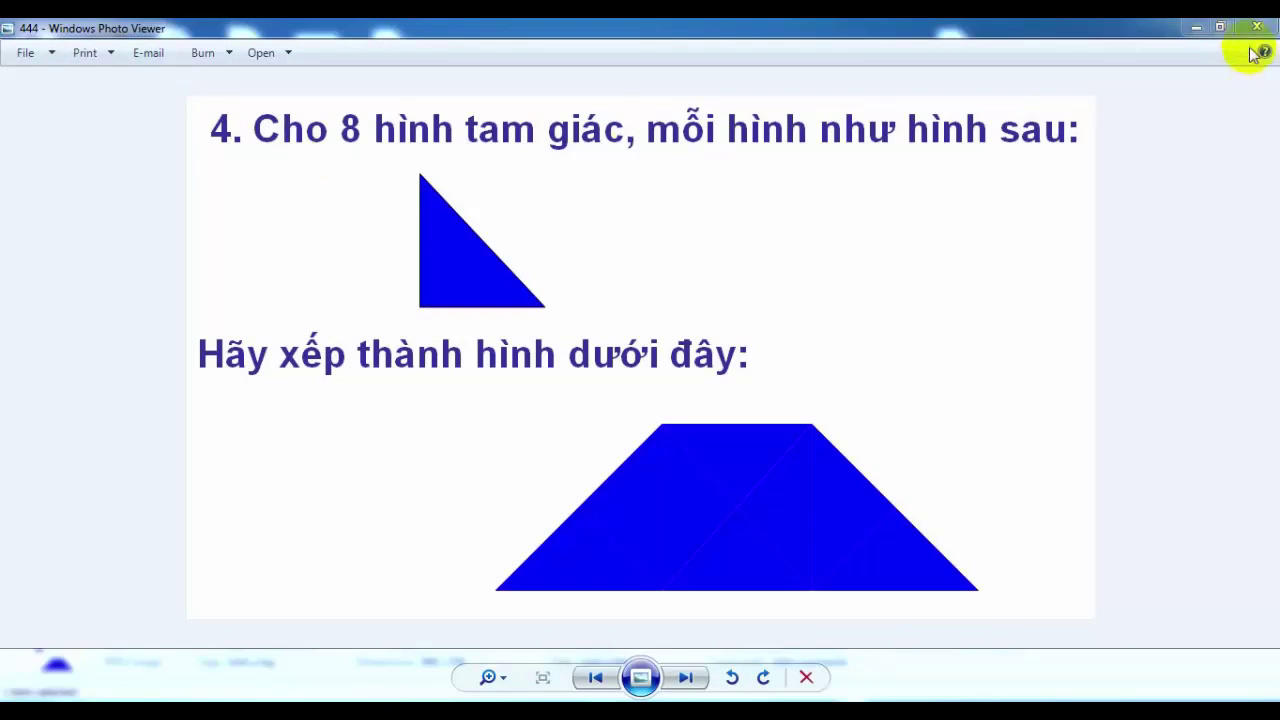
Close the puzzle picture, minimize Gin lop 3, and open Ghep4.swf in Flash Player
click(1255, 28)
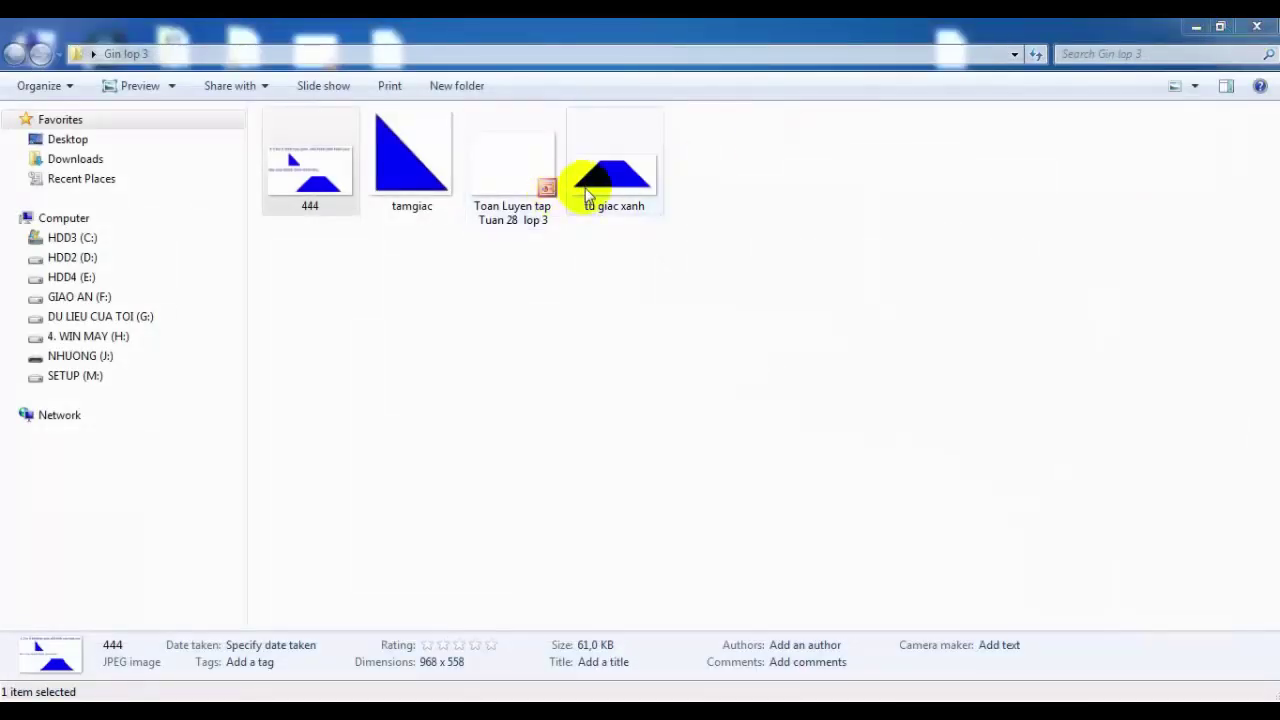
click(1195, 28)
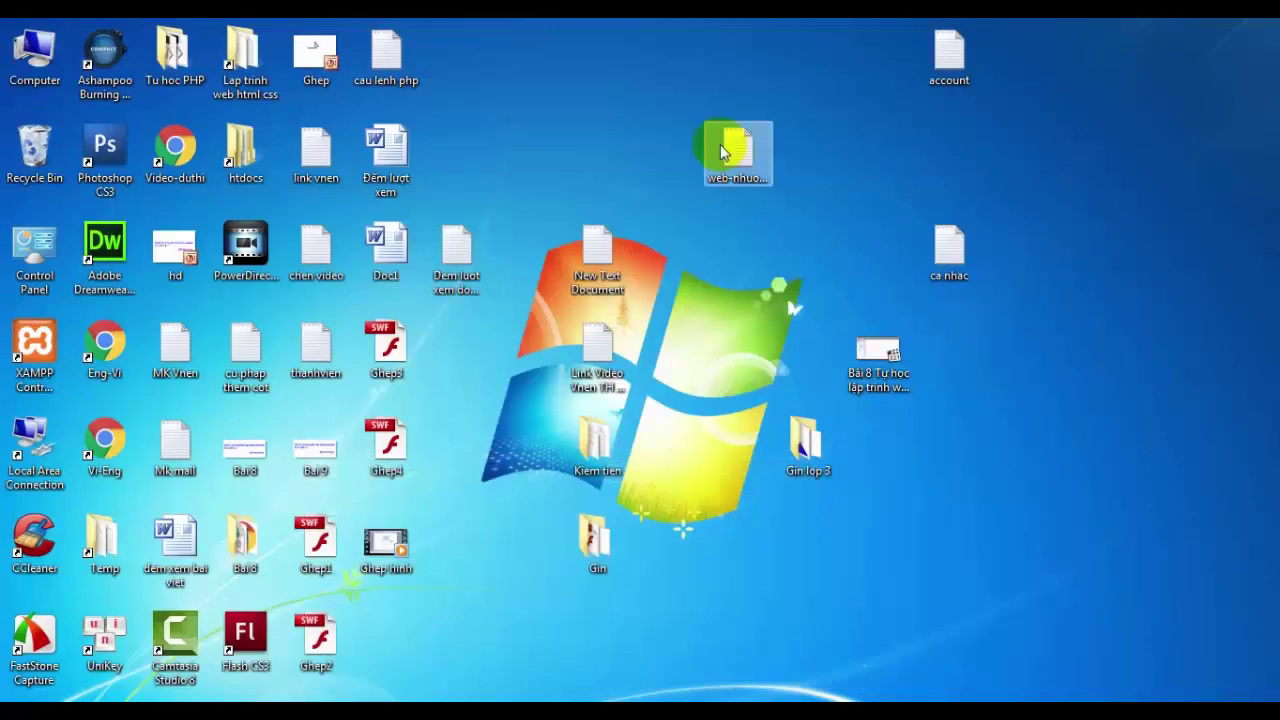
double_click(393, 452)
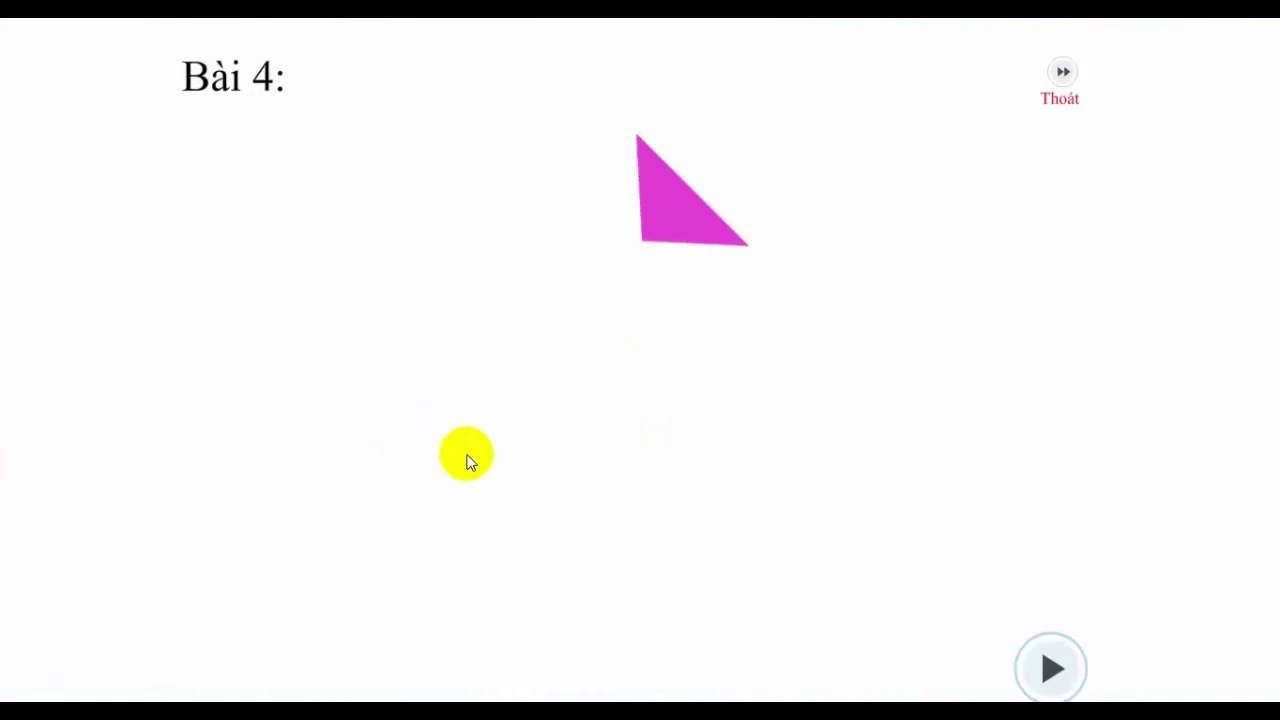
Play and replay the triangle-to-trapezoid animation, then exit the lesson with Thoát
click(1050, 668)
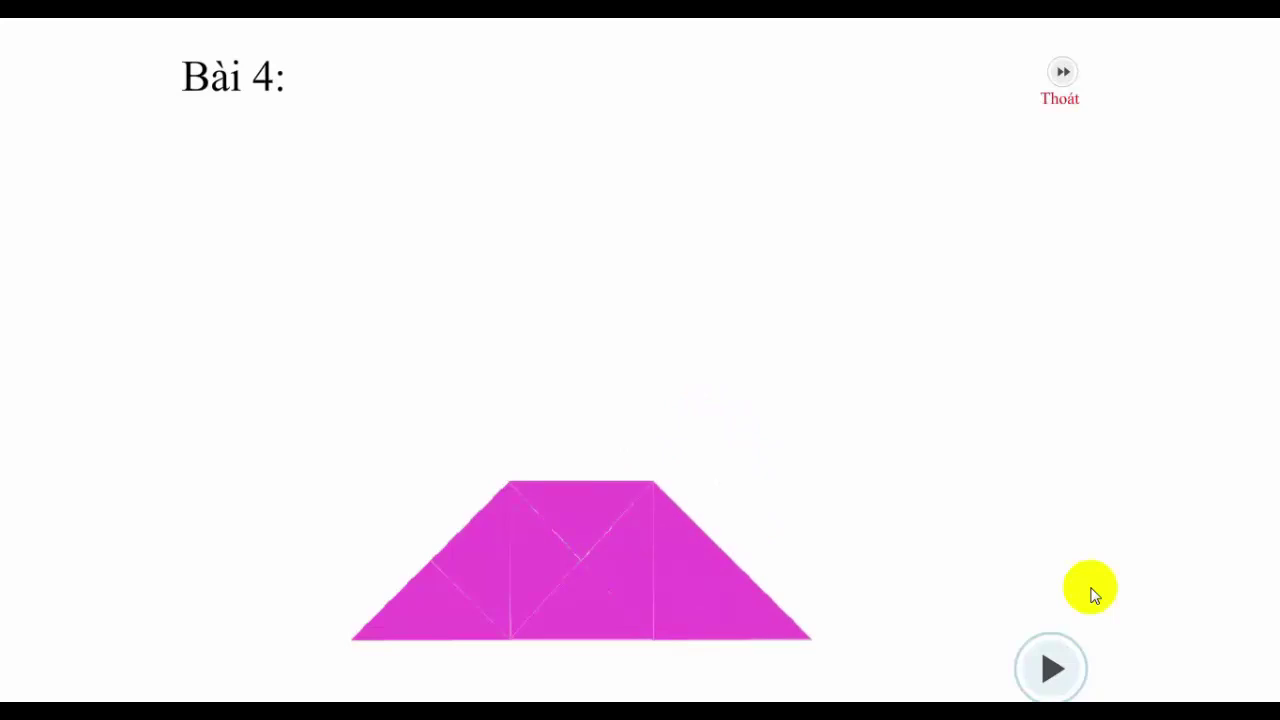
click(698, 560)
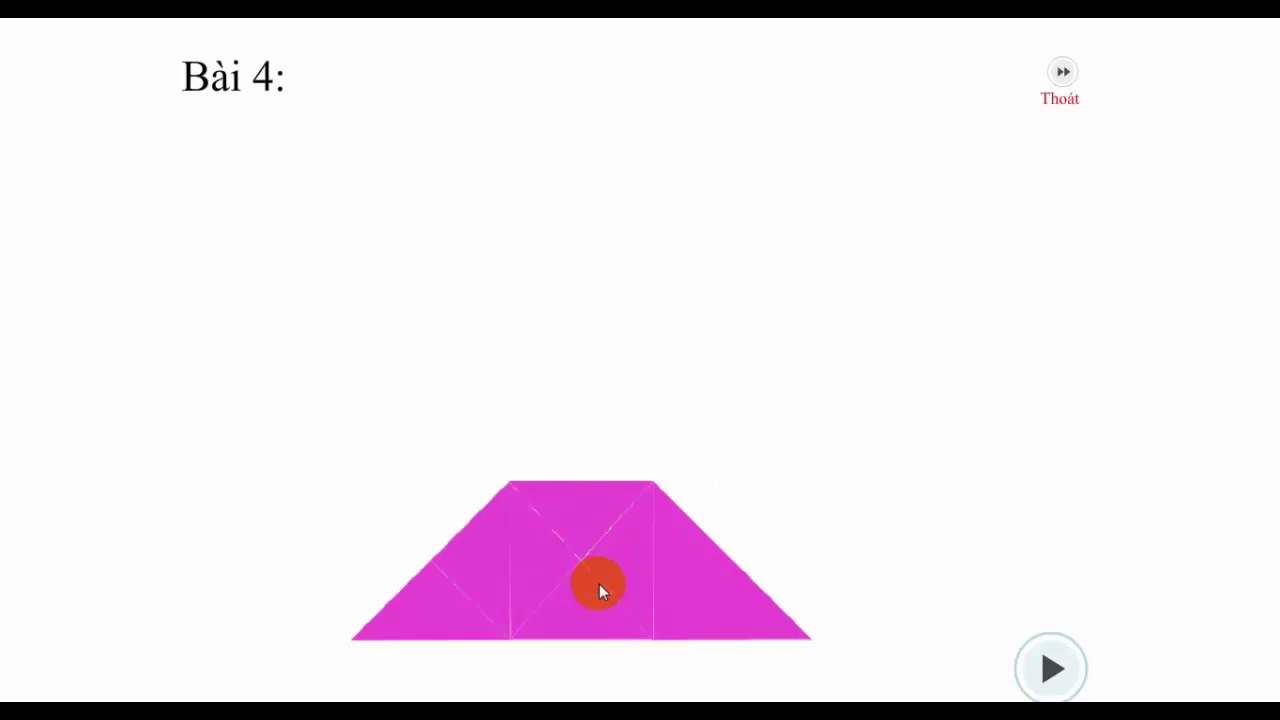
click(1048, 670)
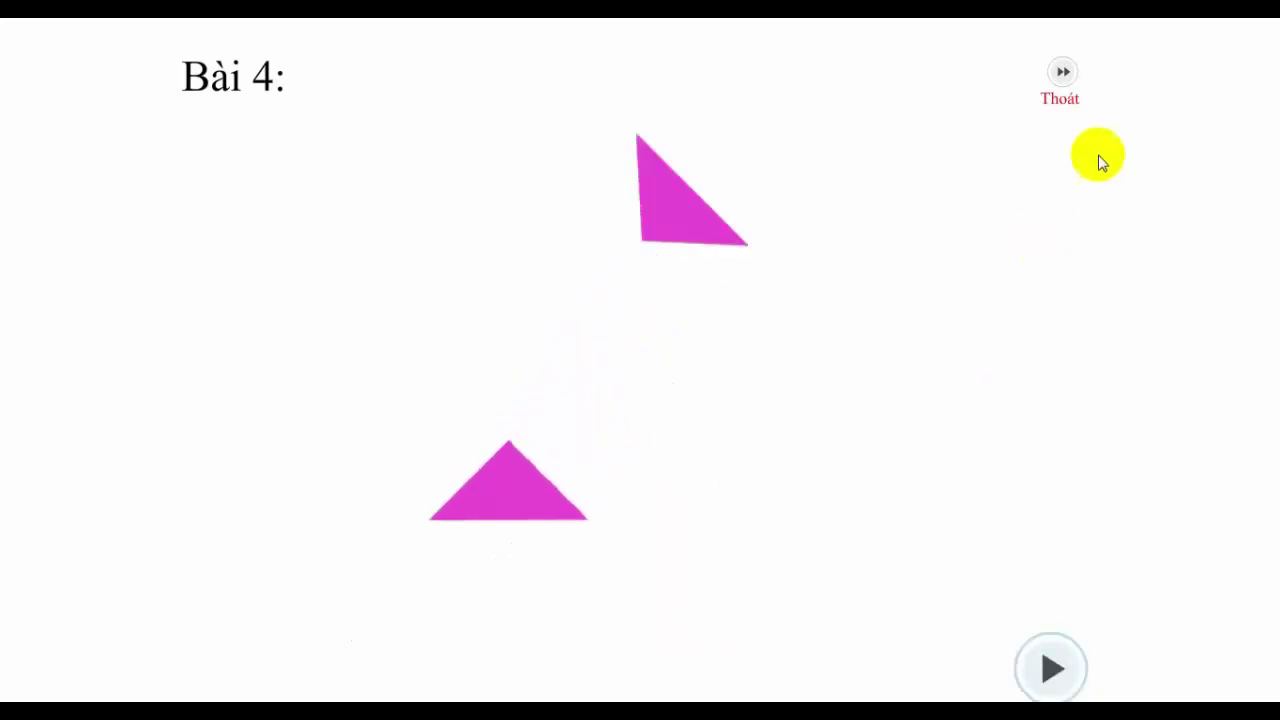
click(1060, 78)
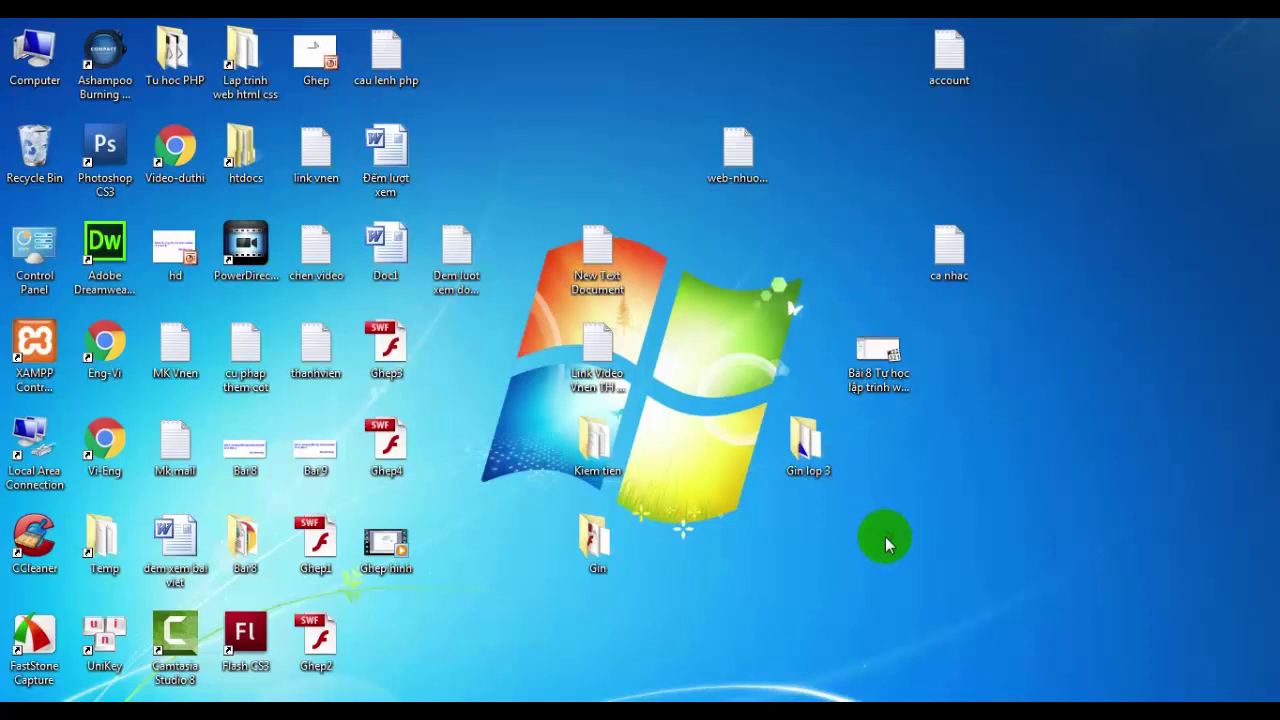
Copy the tu giac xanh image from the Gin lop 3 folder
double_click(806, 447)
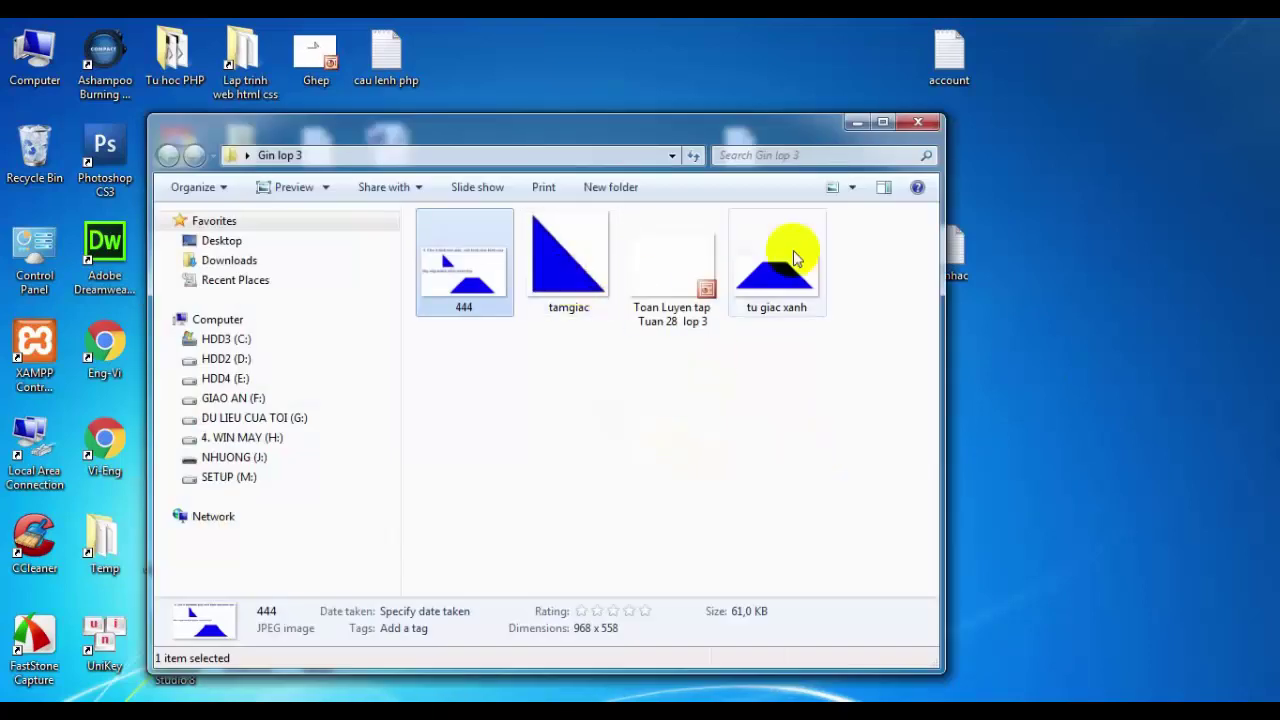
click(916, 123)
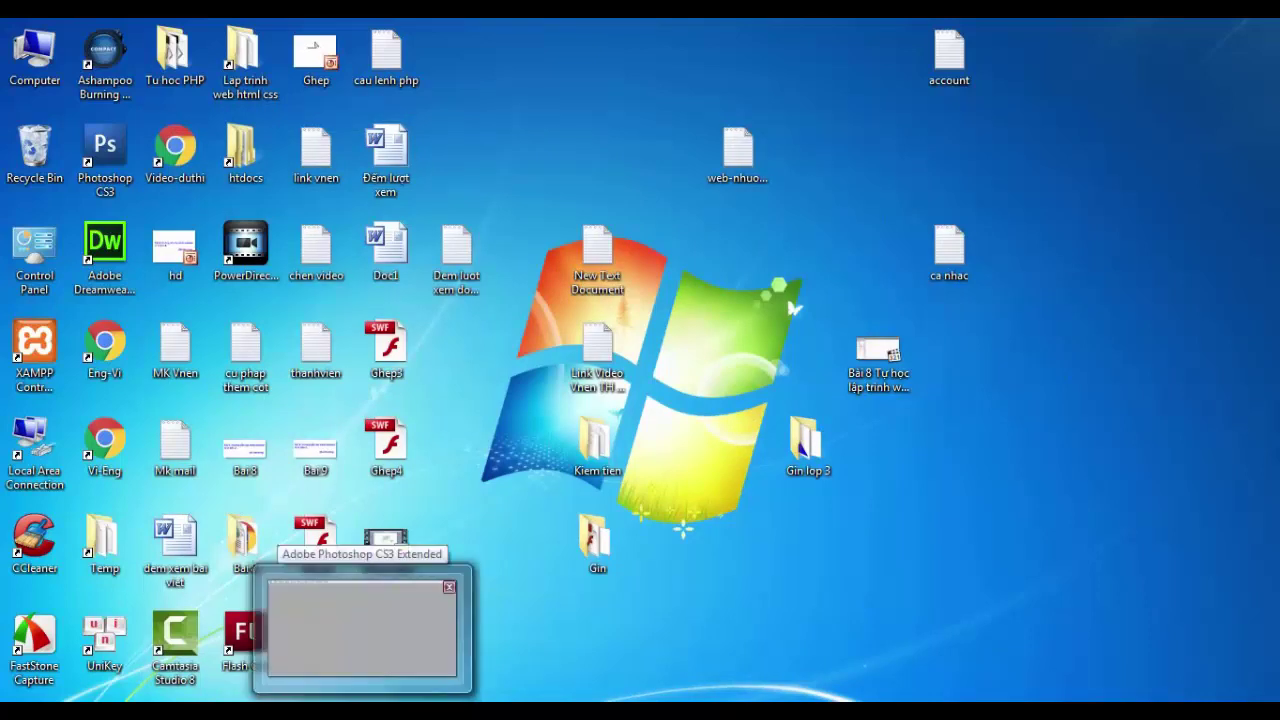
double_click(808, 445)
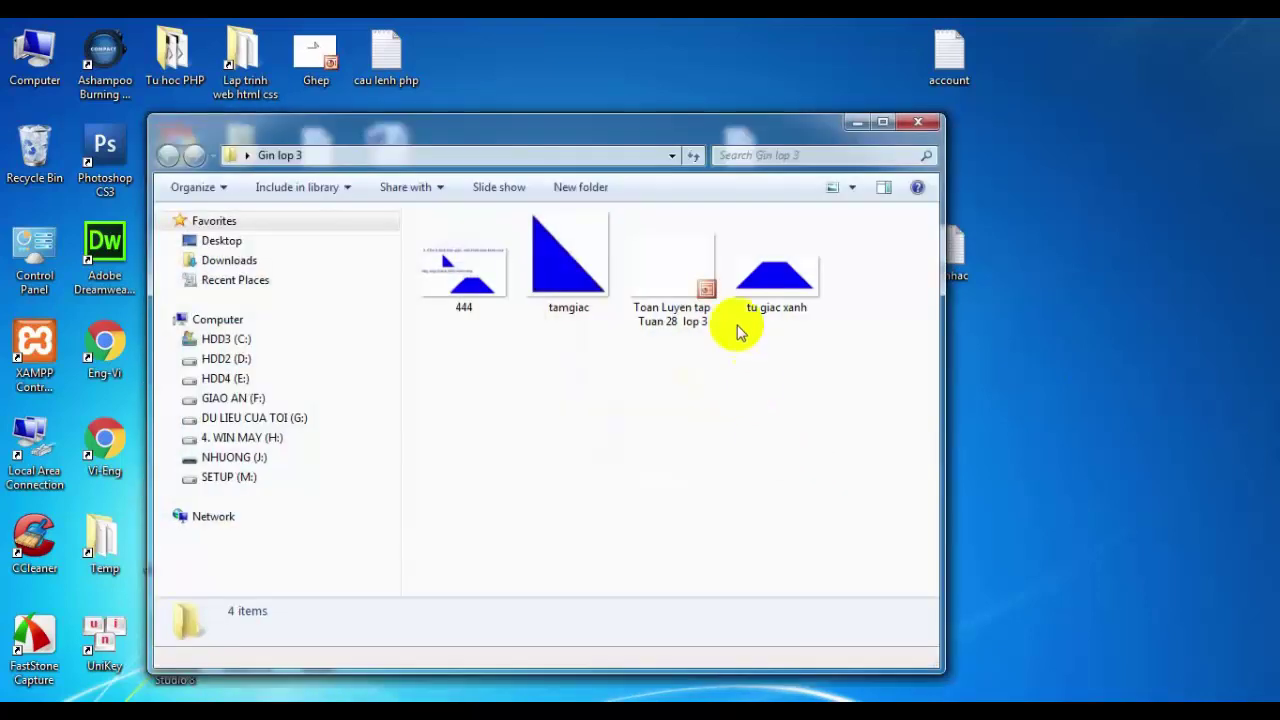
right_click(770, 278)
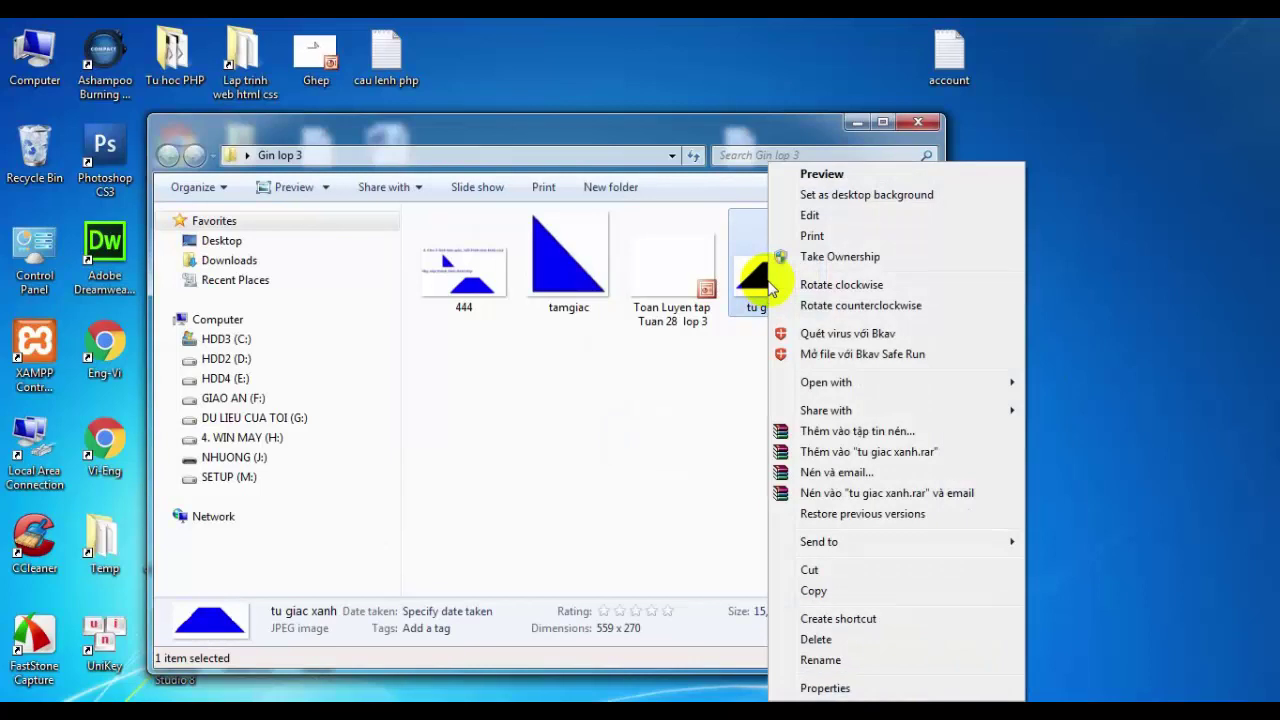
click(812, 590)
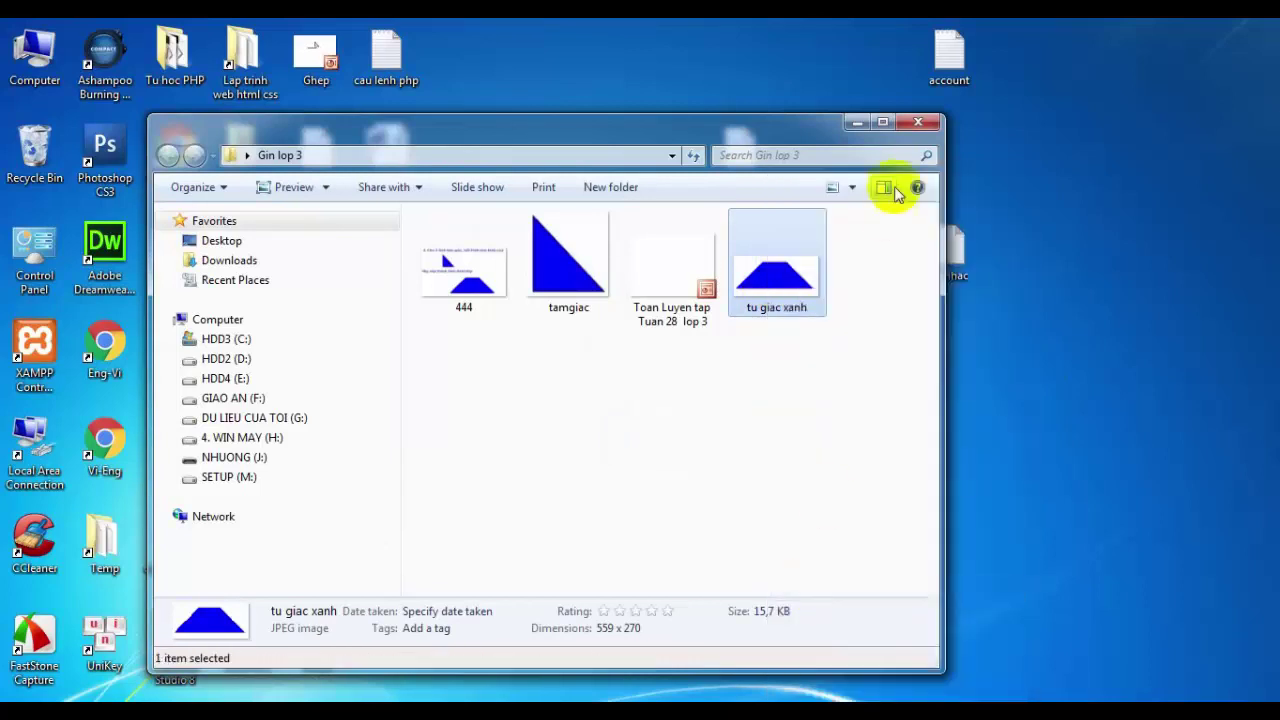
click(921, 124)
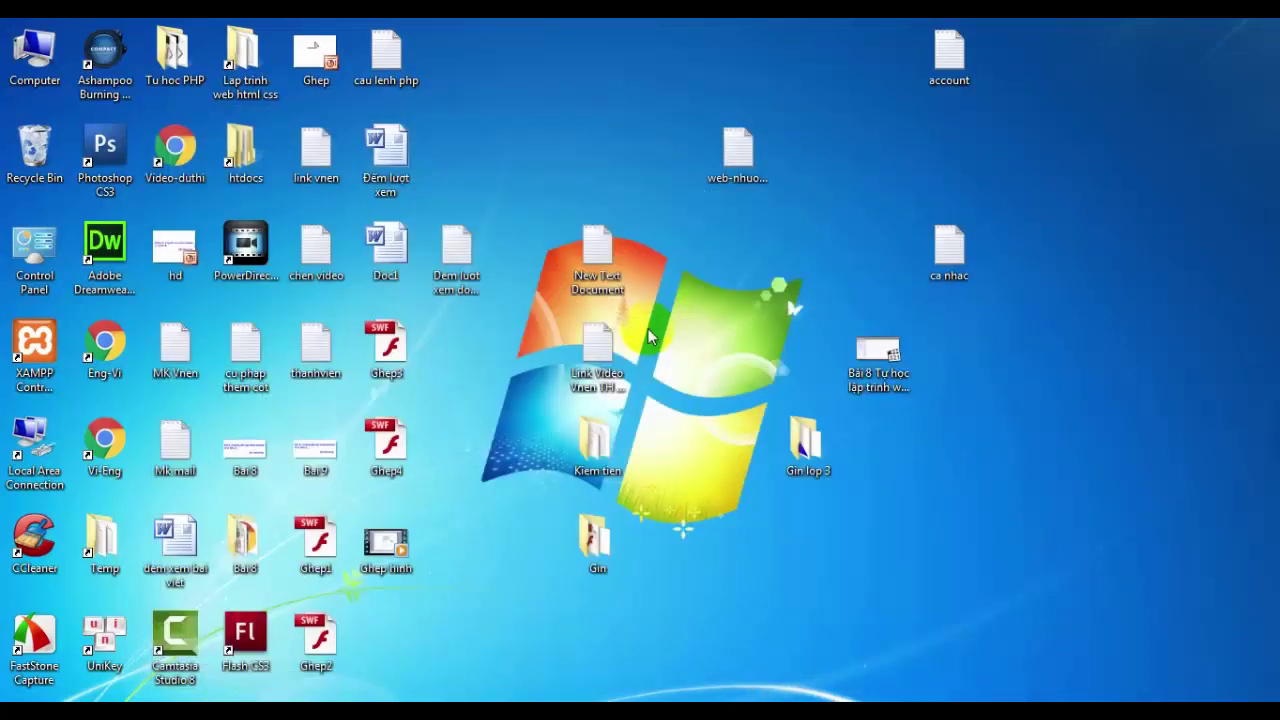
Paste tu giac xanh onto the desktop and preview the blue trapezoid image
right_click(616, 113)
click(659, 190)
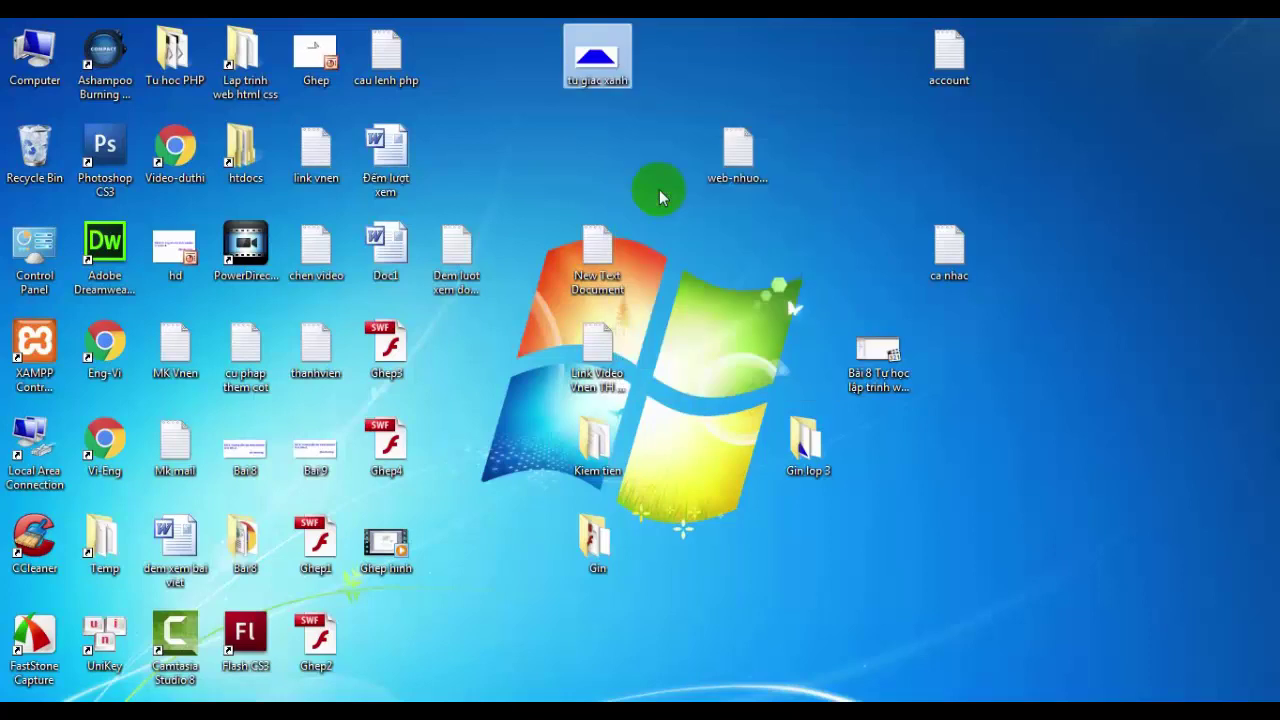
double_click(597, 57)
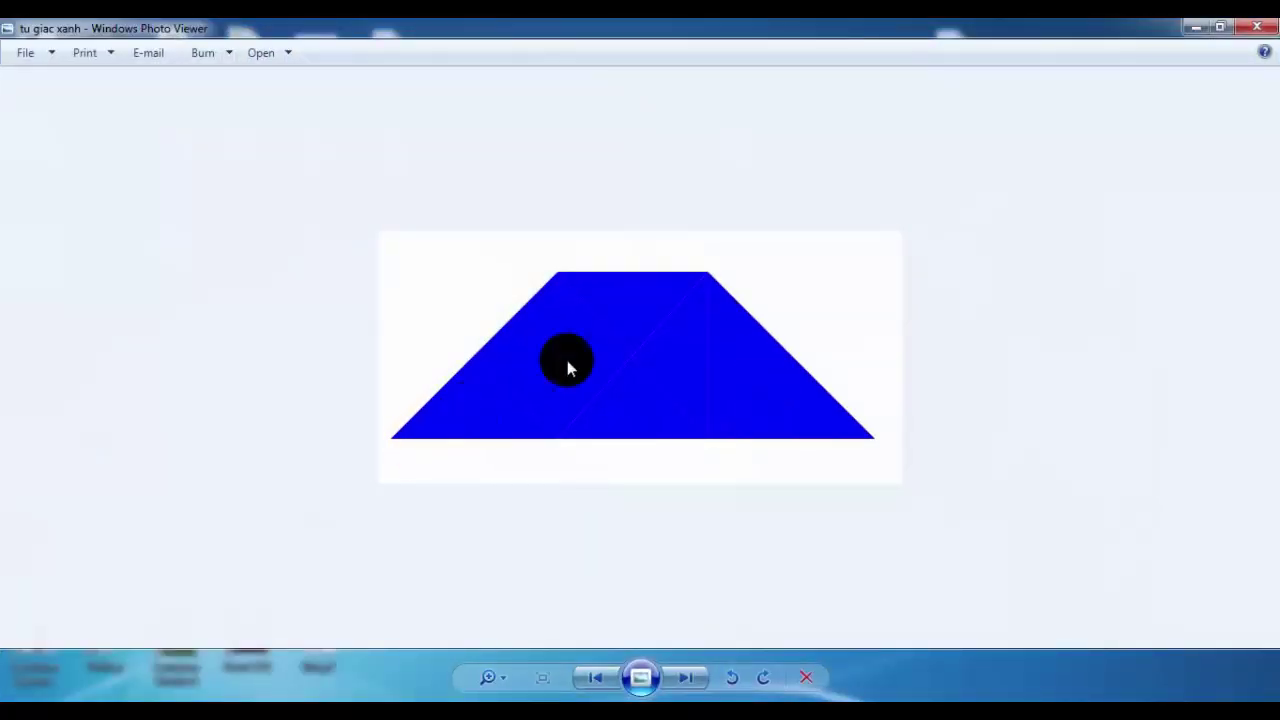
click(1260, 28)
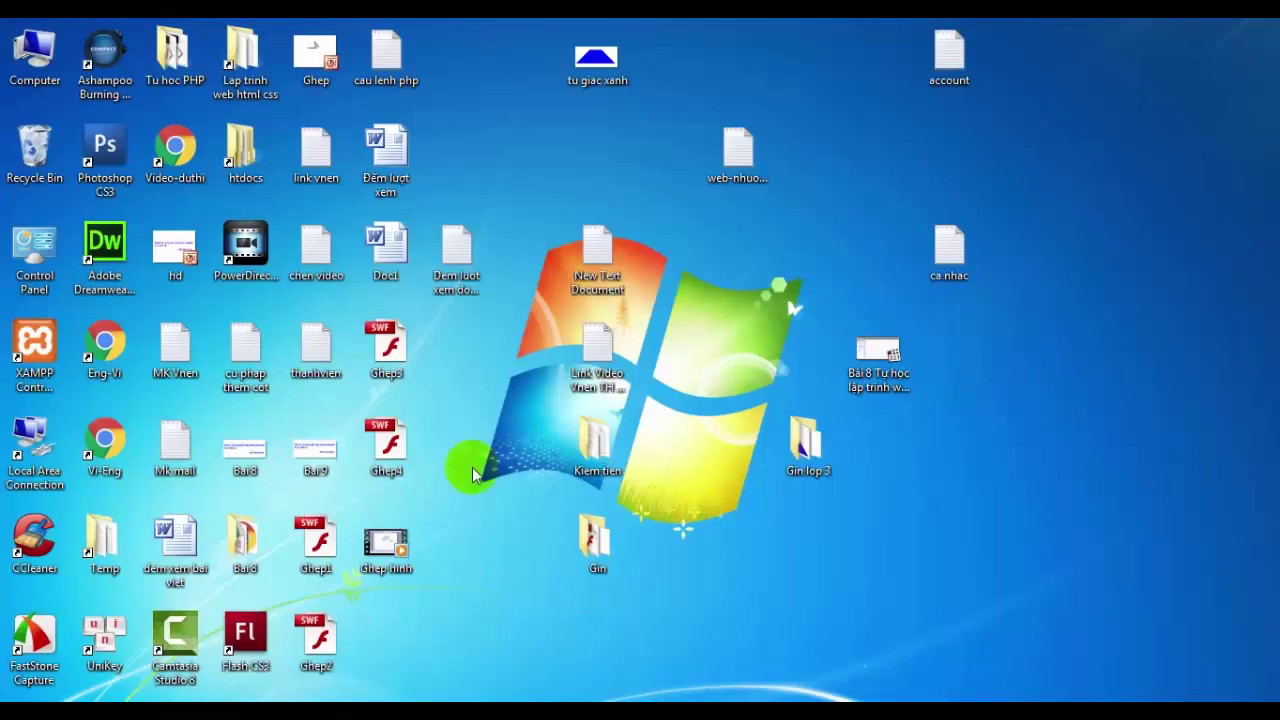
click(242, 635)
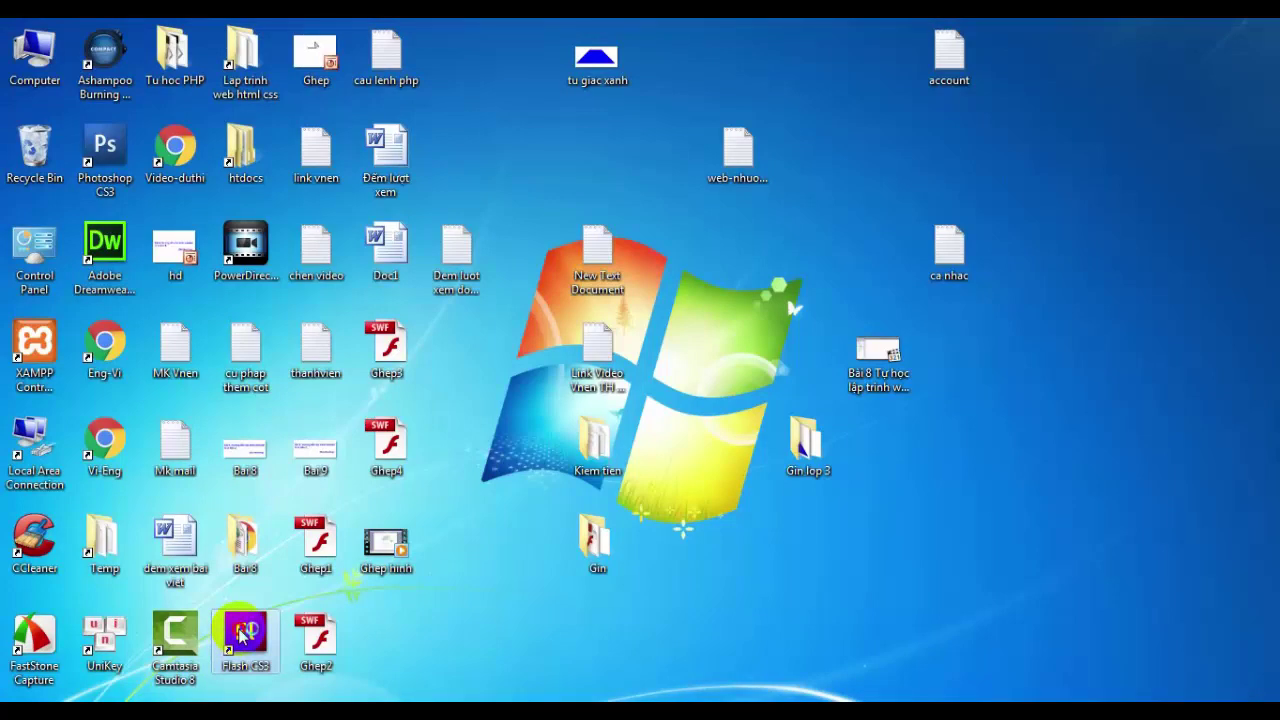
Draw a blue square in a new ActionScript 2.0 Flash file, then quit discarding Untitled-1
double_click(240, 635)
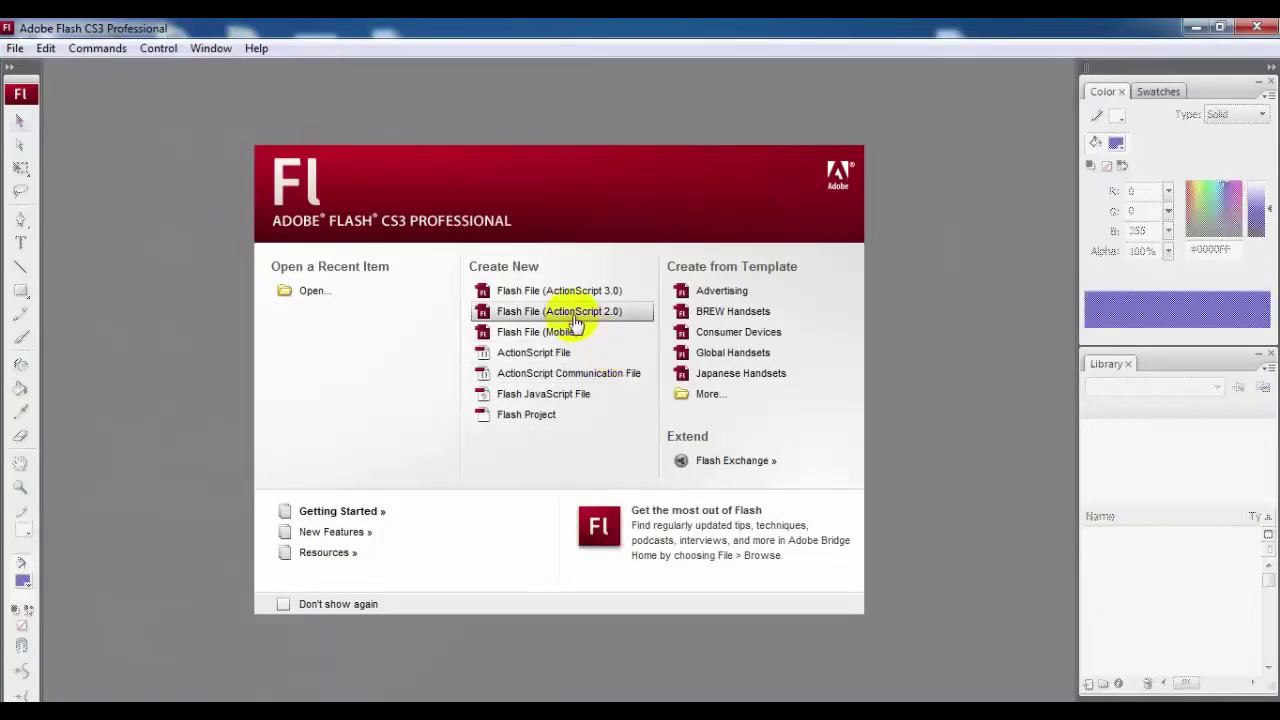
click(576, 314)
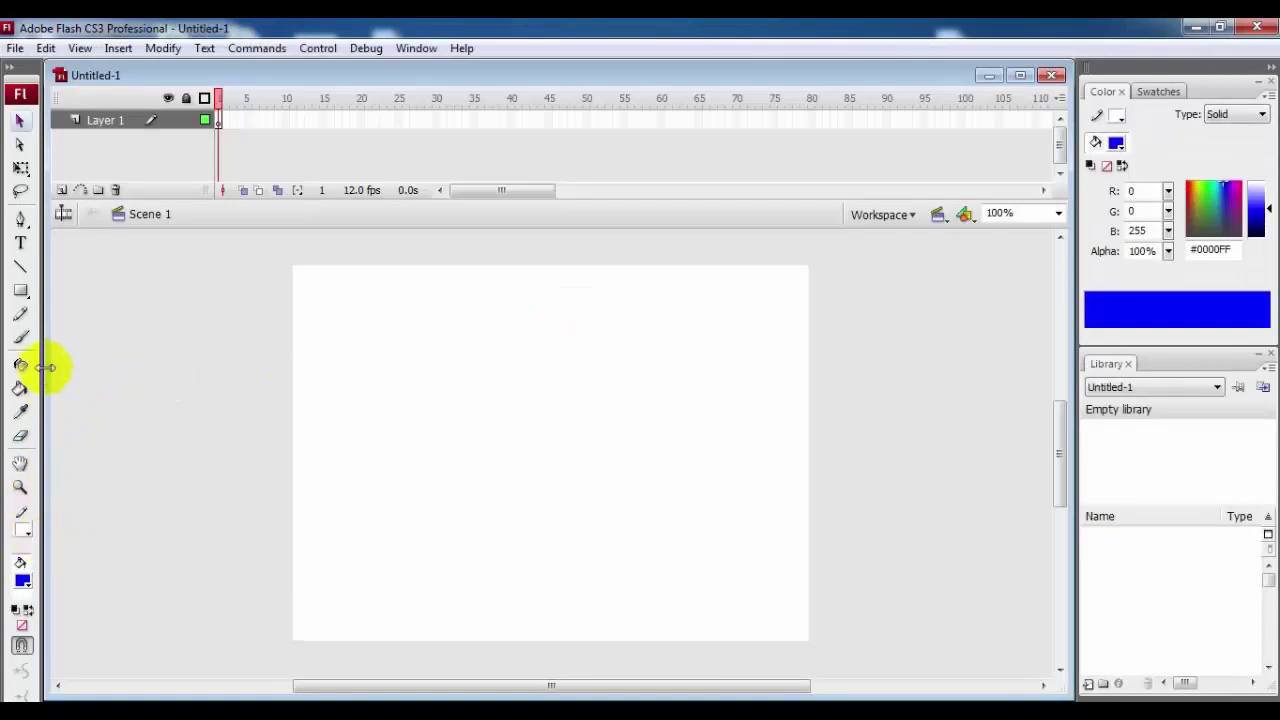
click(24, 296)
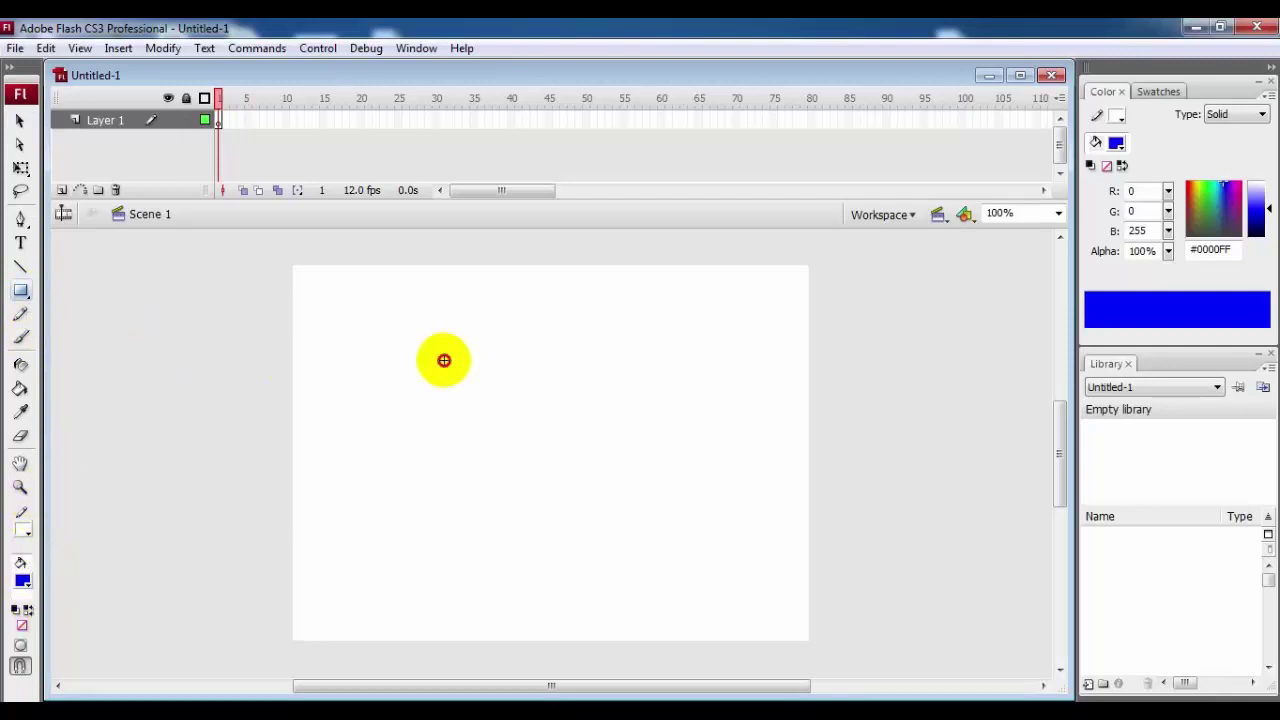
drag(444, 361, 540, 457)
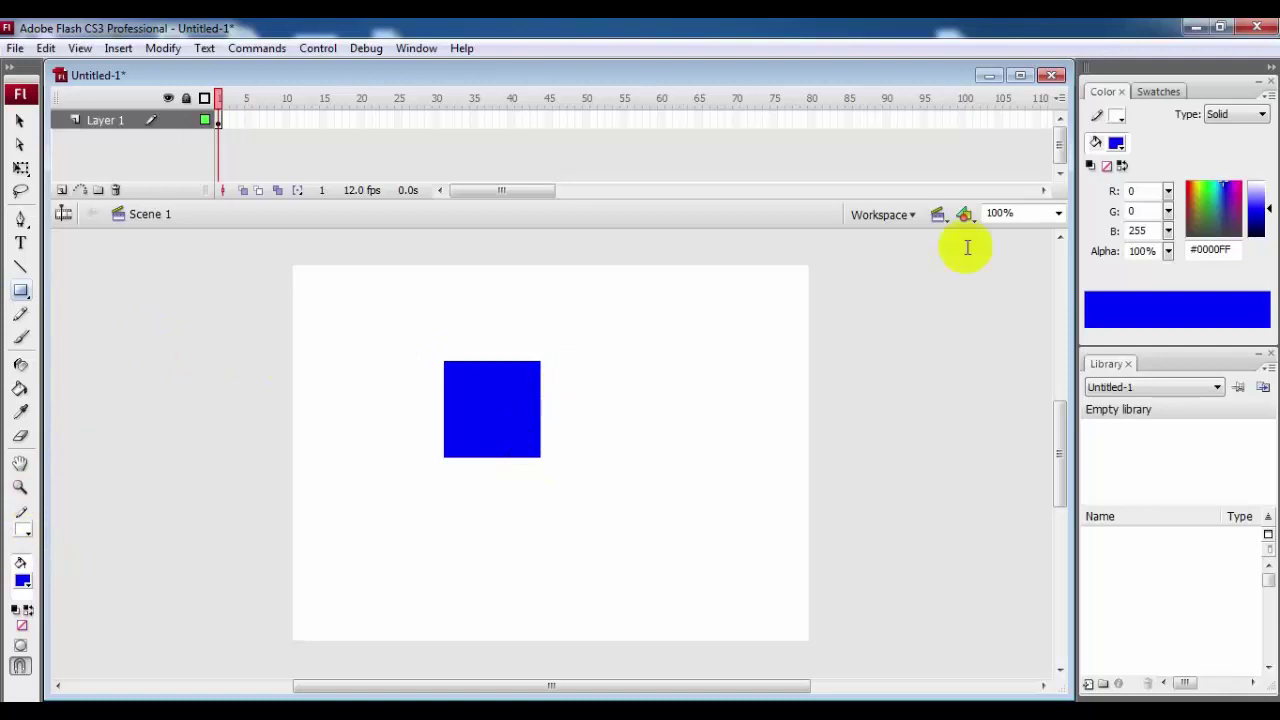
click(1248, 28)
click(654, 409)
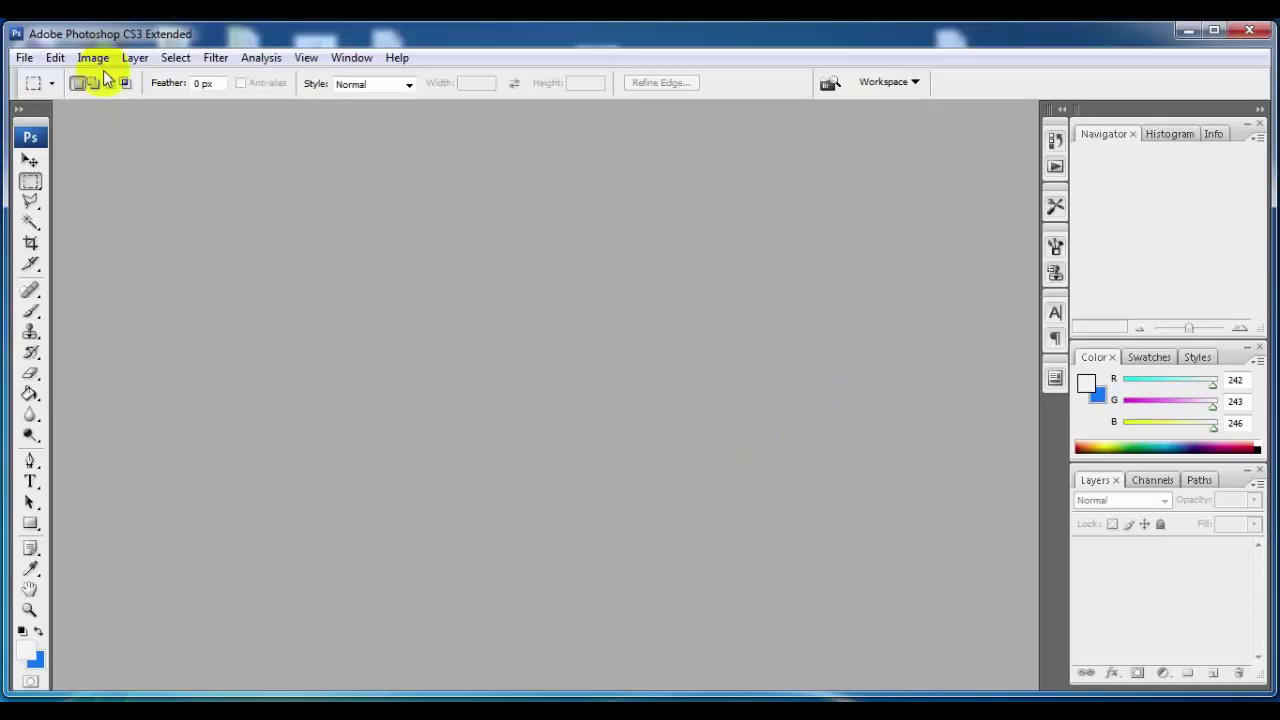
Open tu giac xanh.jpg from the Desktop in Photoshop via File > Open
click(24, 57)
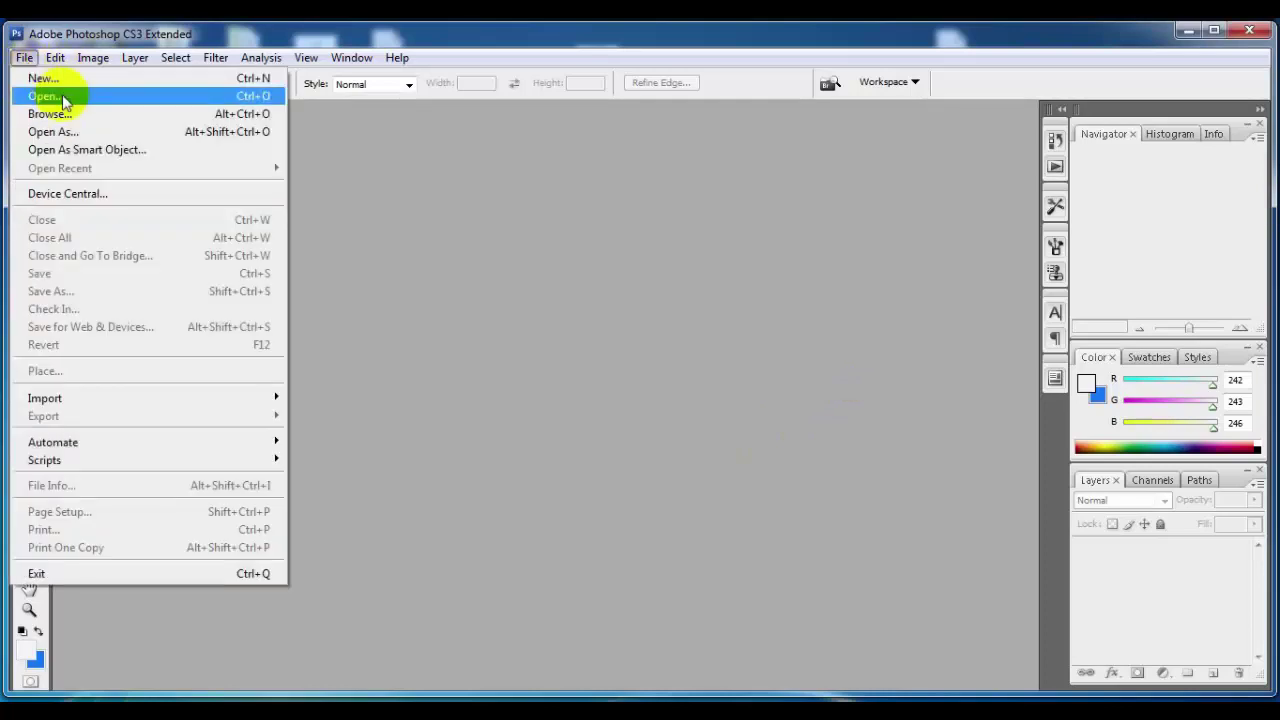
click(44, 96)
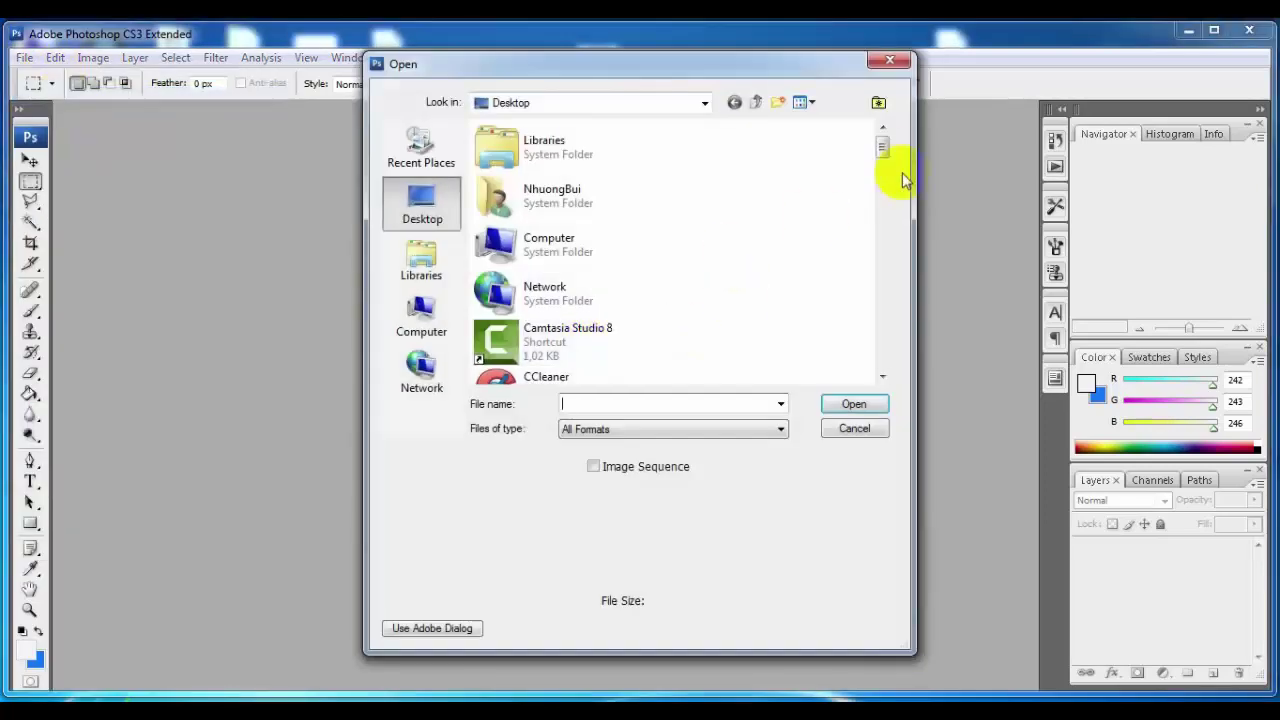
drag(884, 152, 897, 348)
click(510, 282)
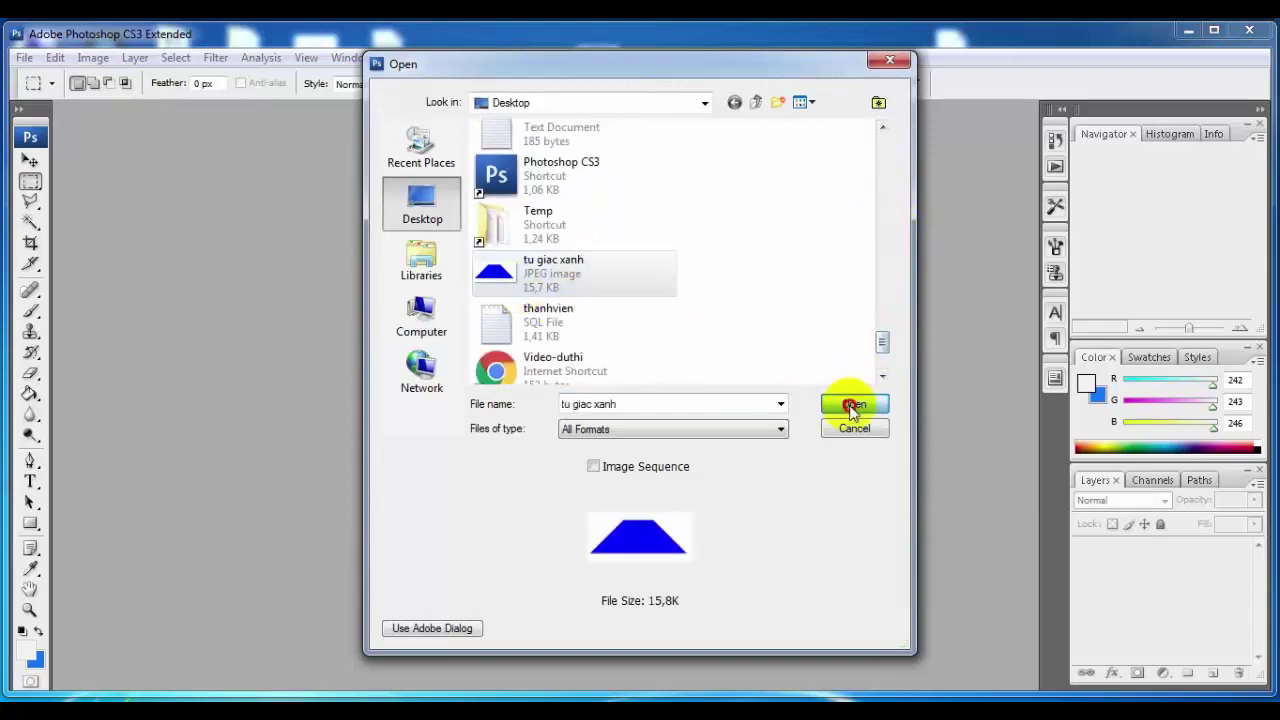
click(854, 404)
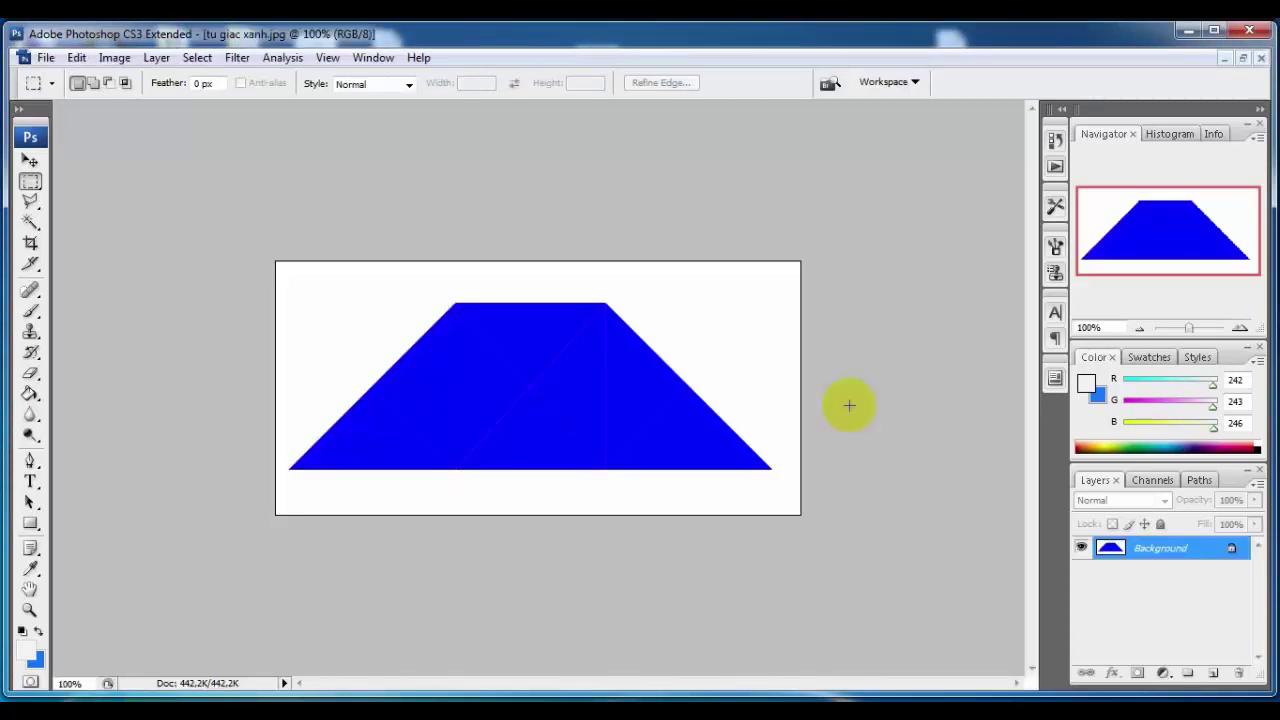
Zoom the trapezoid image to 200% and choose the Polygonal Lasso tool
key(ctrl+plus)
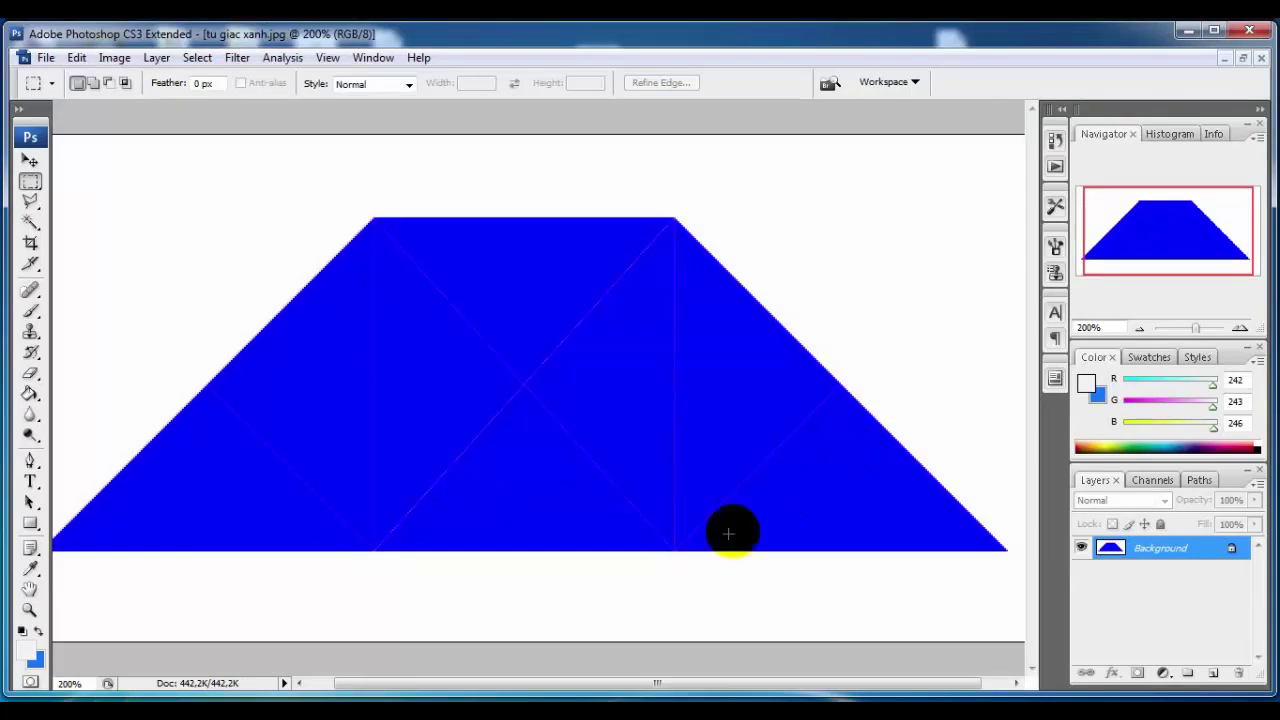
drag(615, 692, 590, 690)
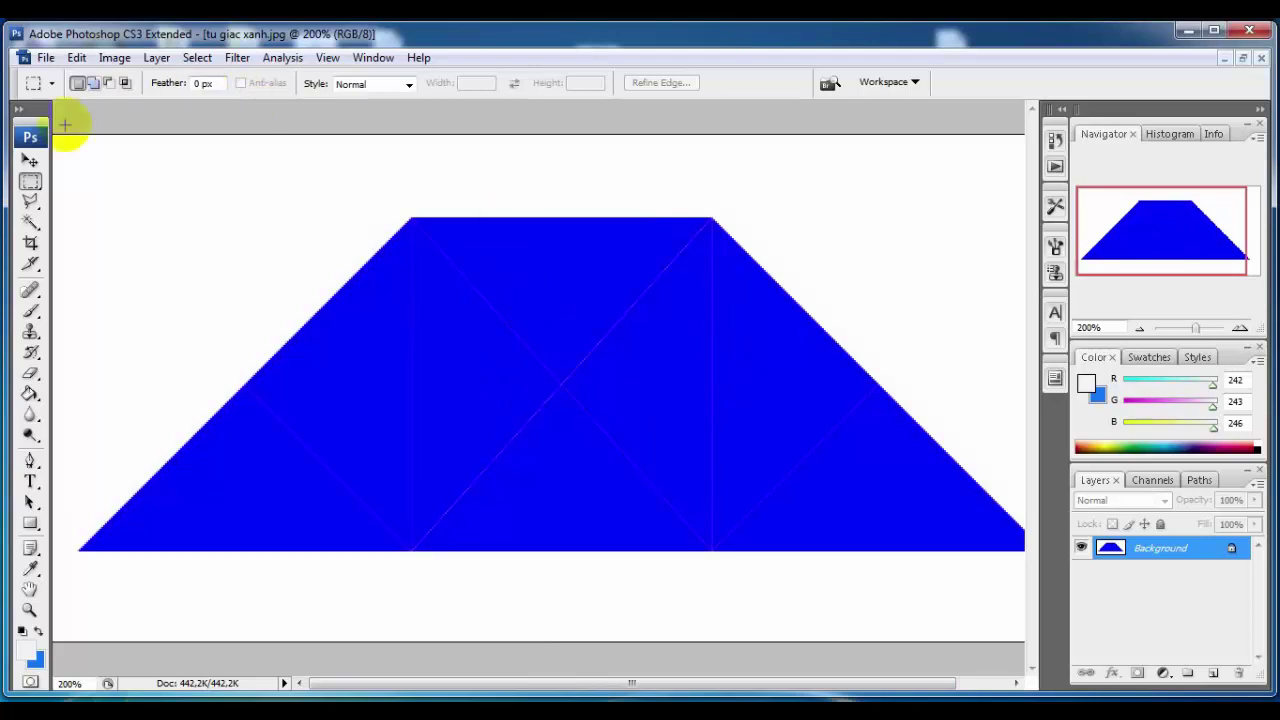
click(31, 203)
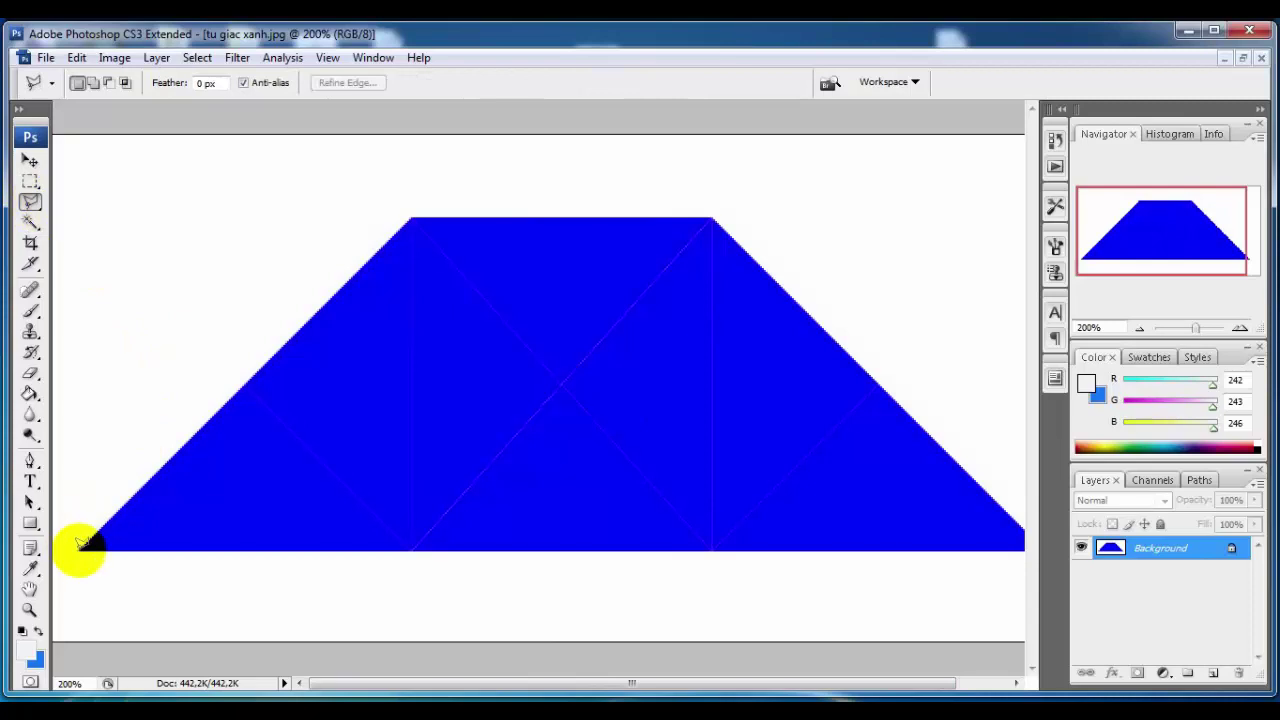
drag(82, 545, 230, 398)
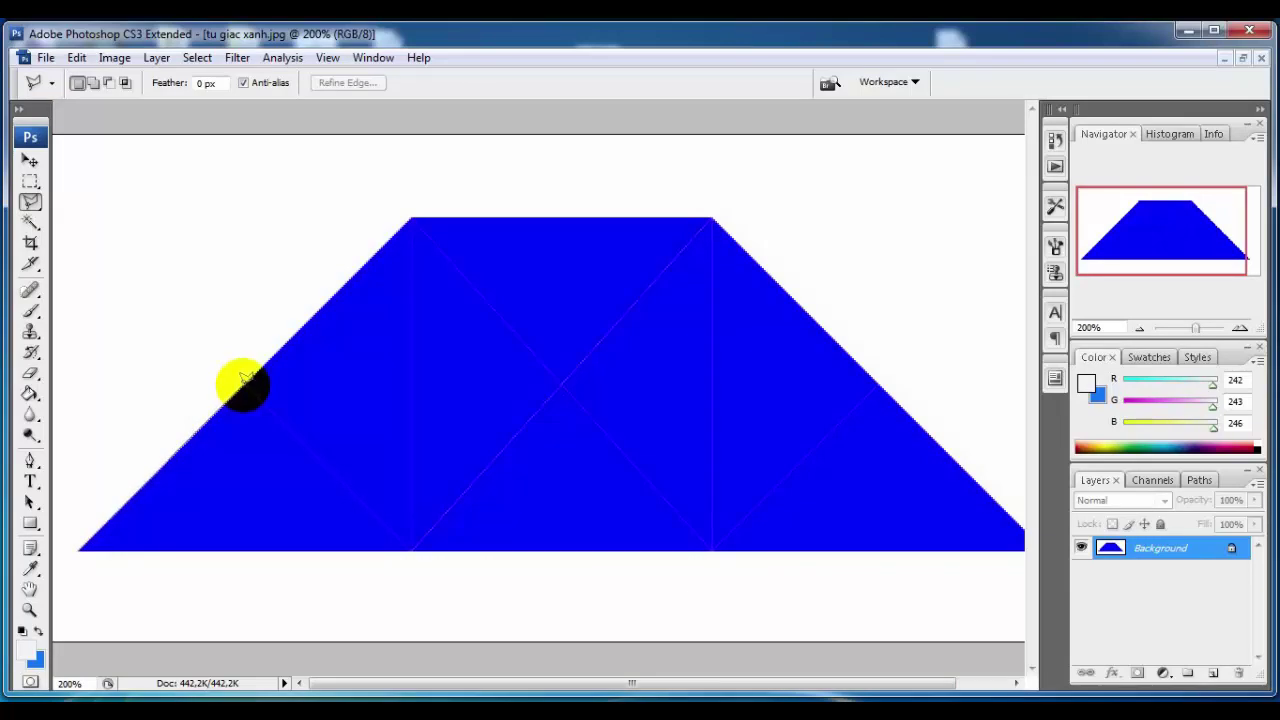
Outline the bottom-left triangle with three lasso points and copy it
click(242, 384)
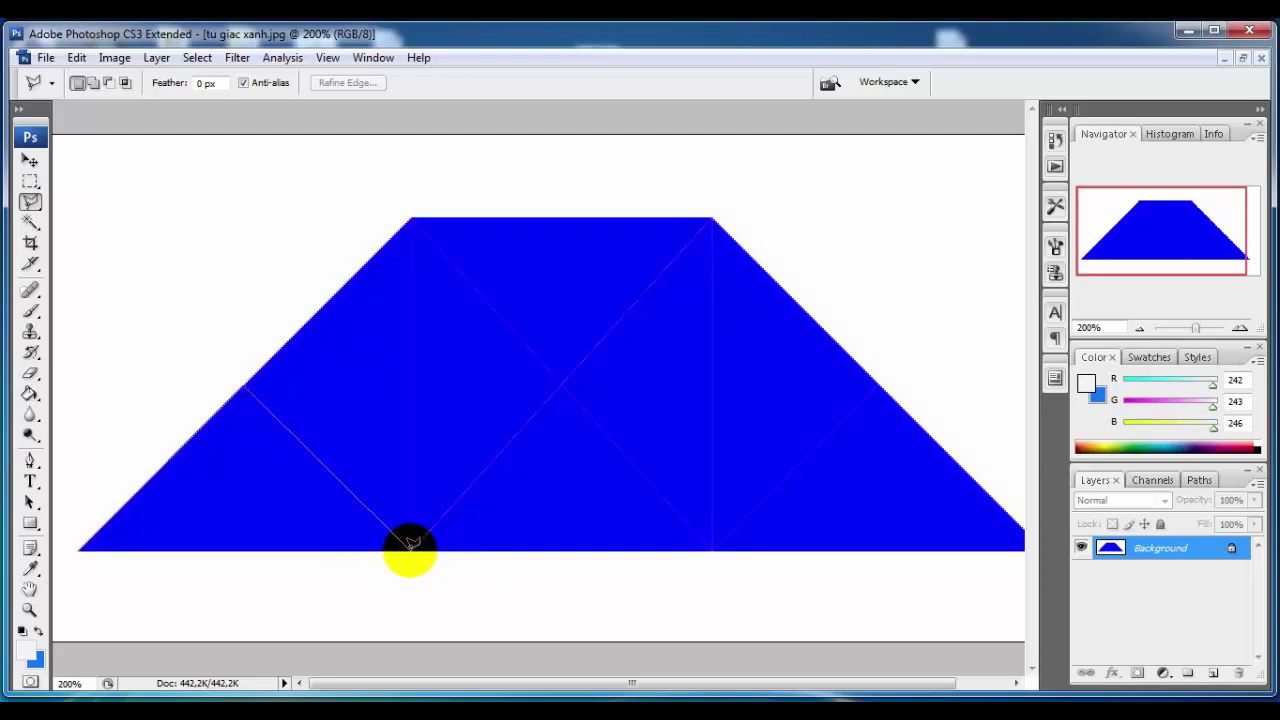
click(410, 547)
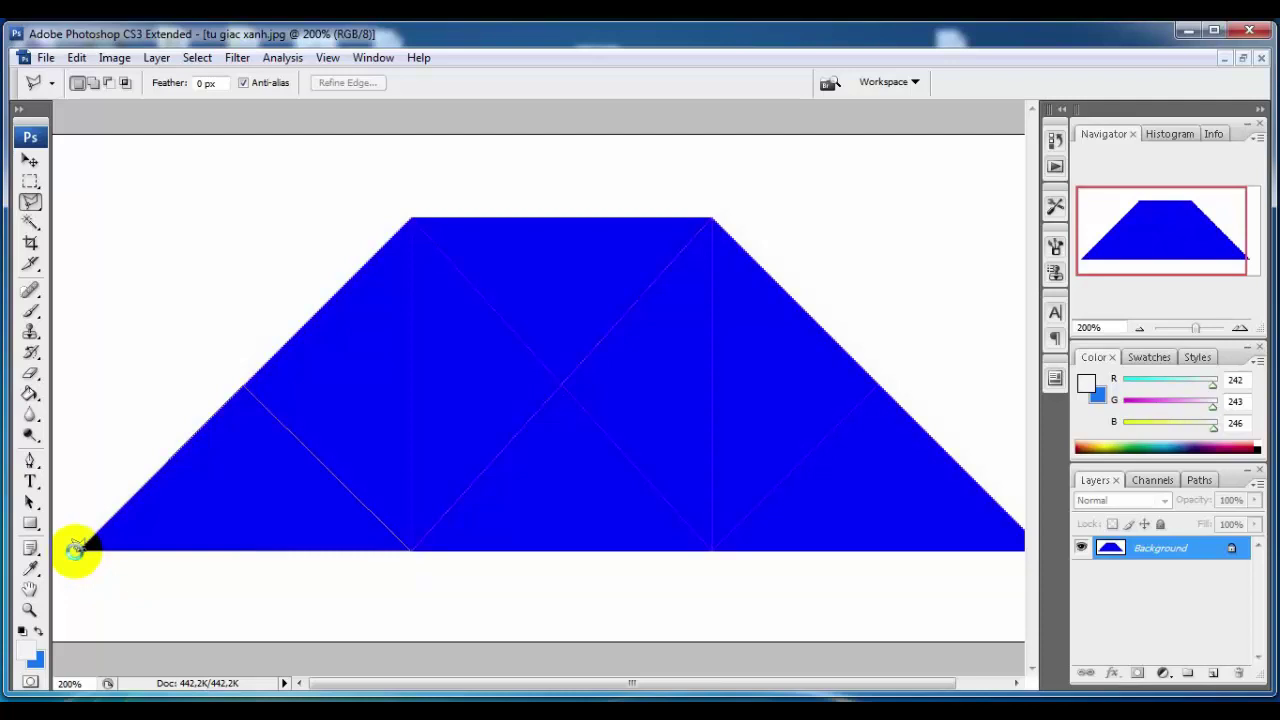
click(78, 548)
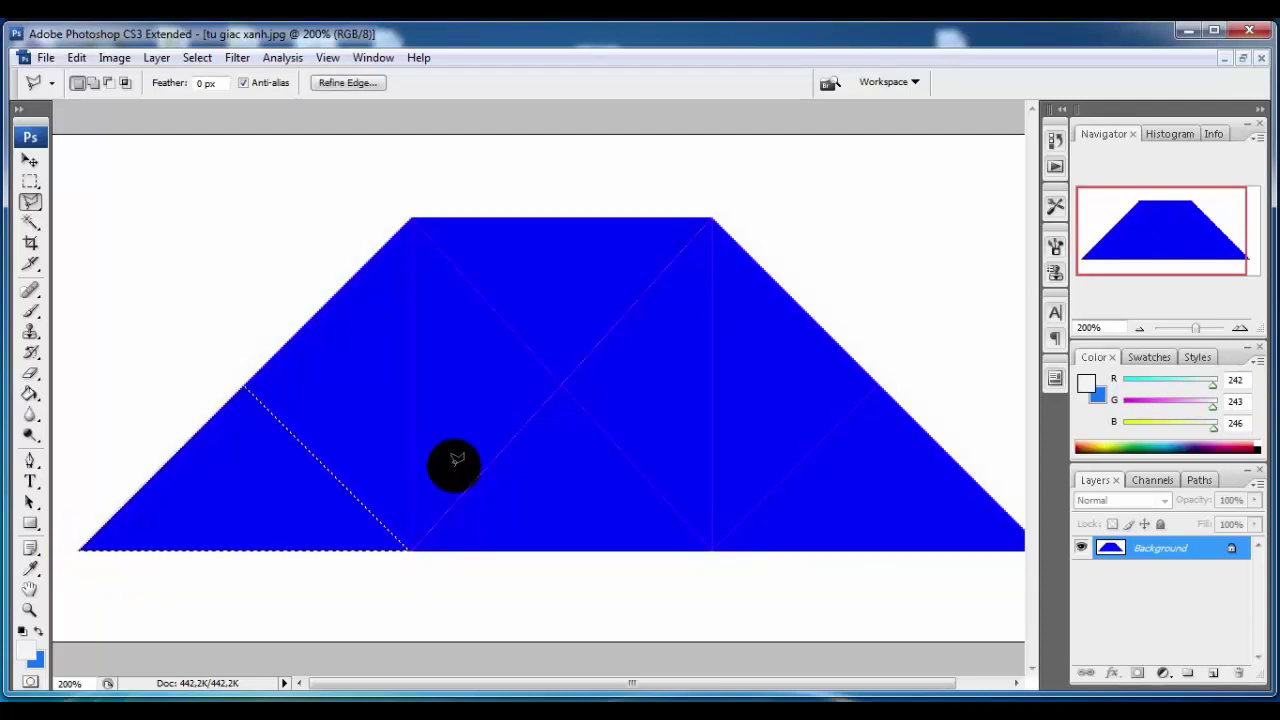
click(74, 59)
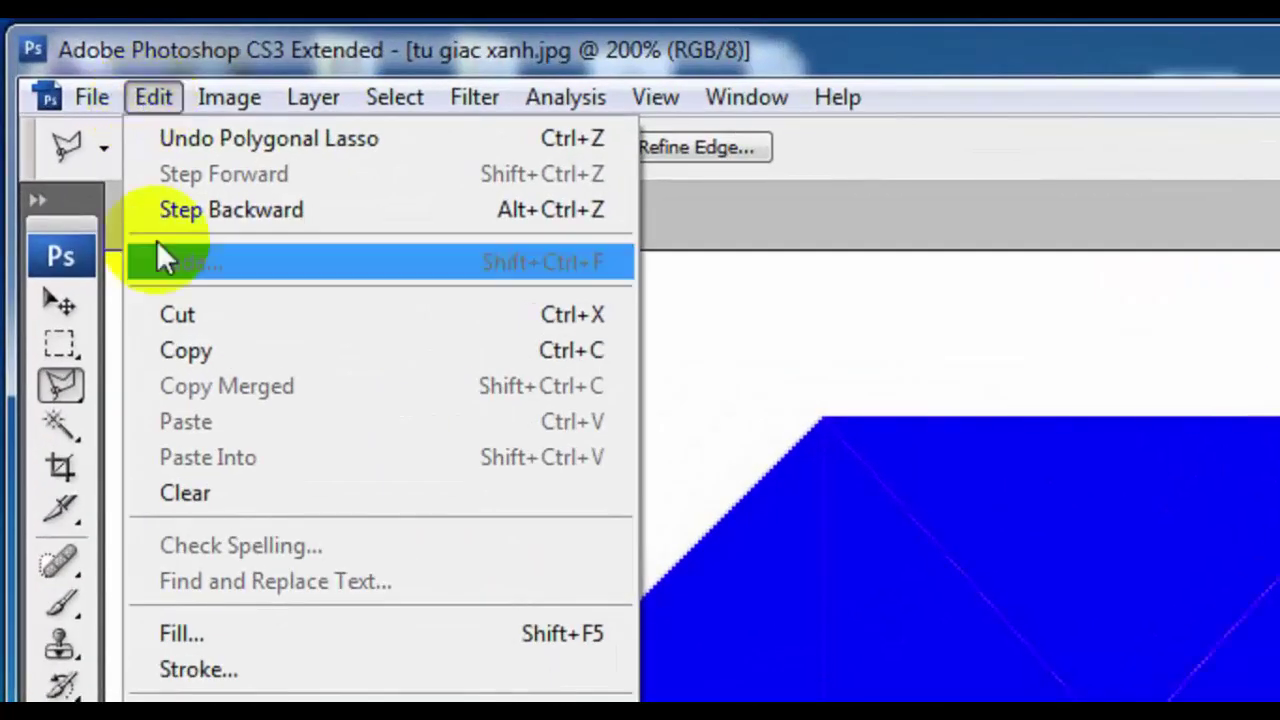
click(194, 352)
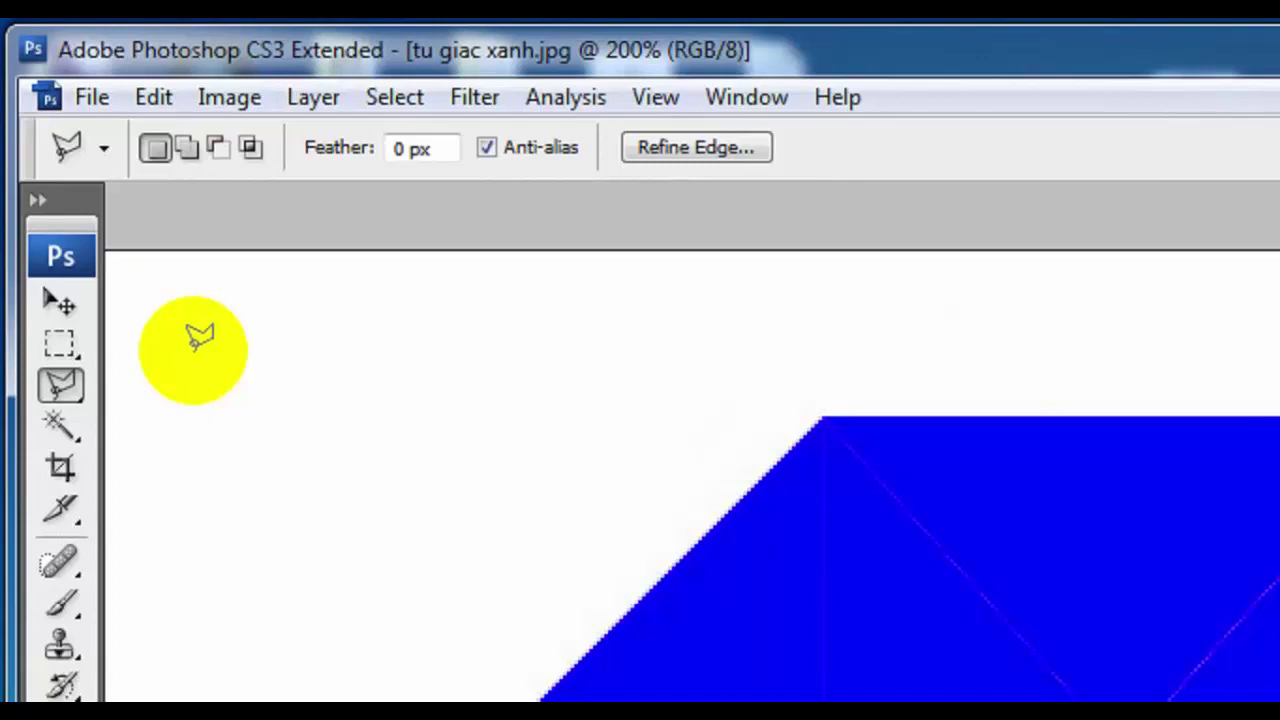
click(88, 97)
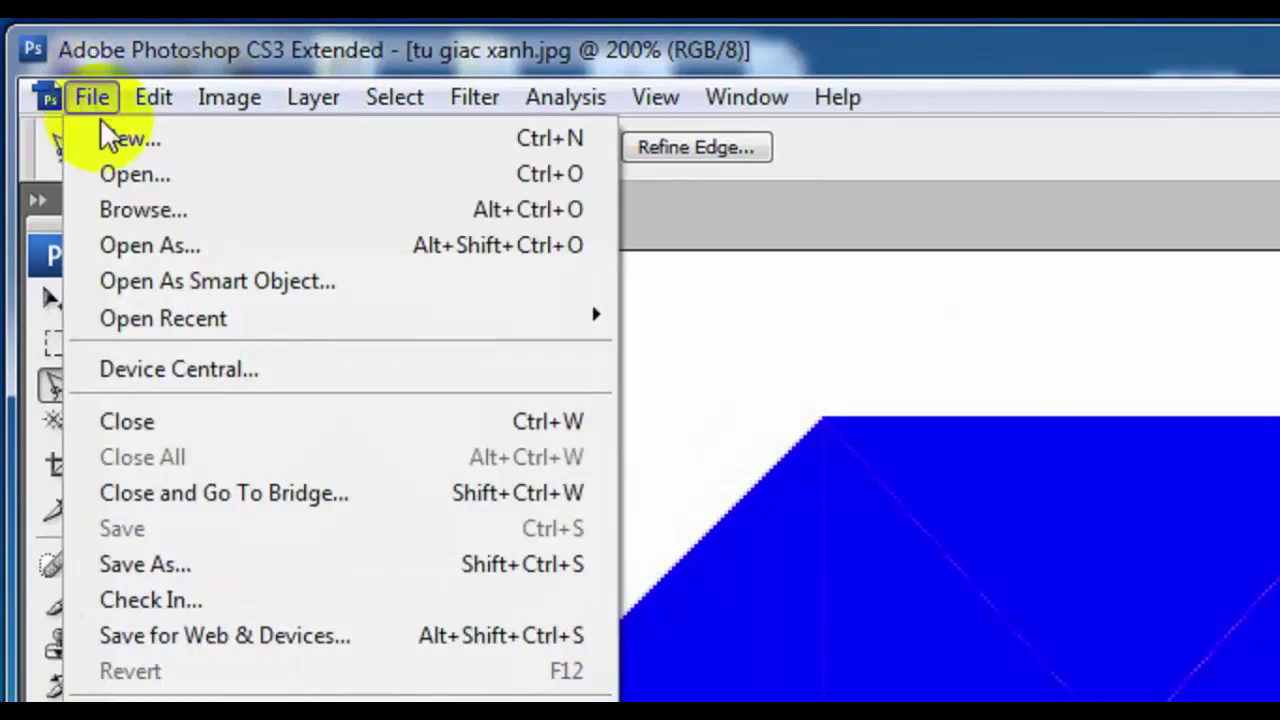
Create a new 178 × 89 px document named h1 using the Clipboard preset
click(112, 138)
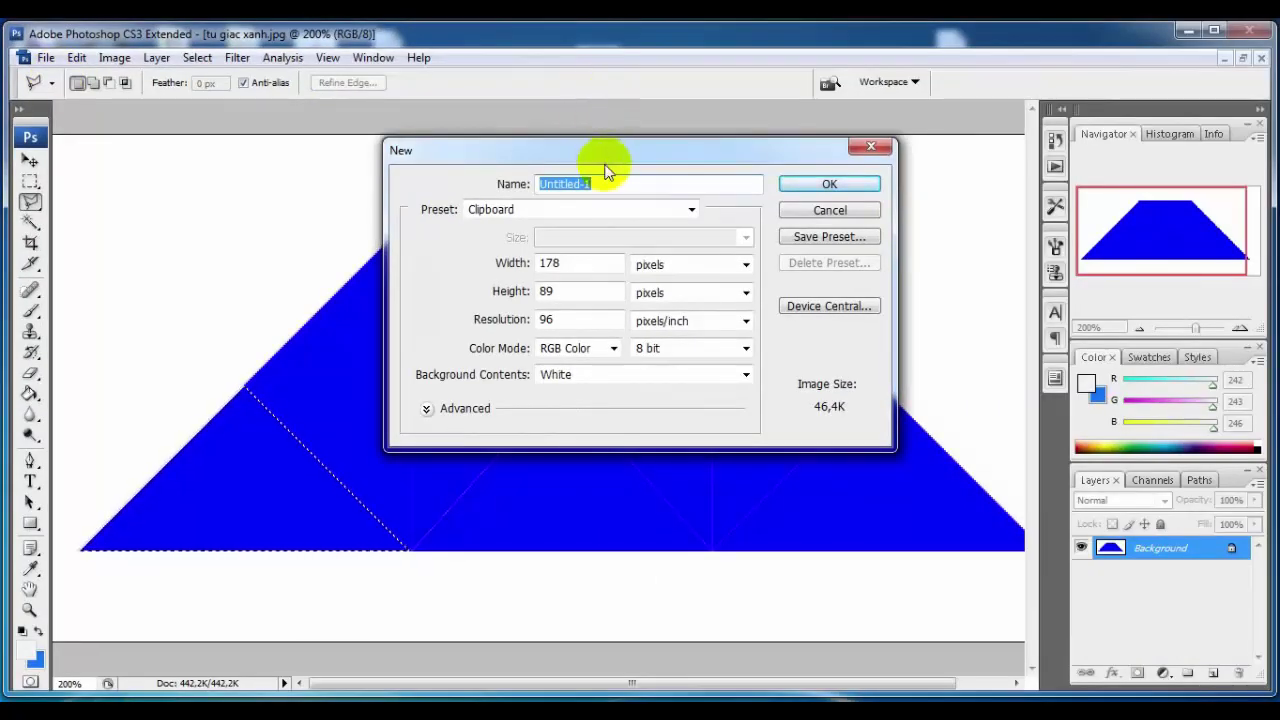
text(h)
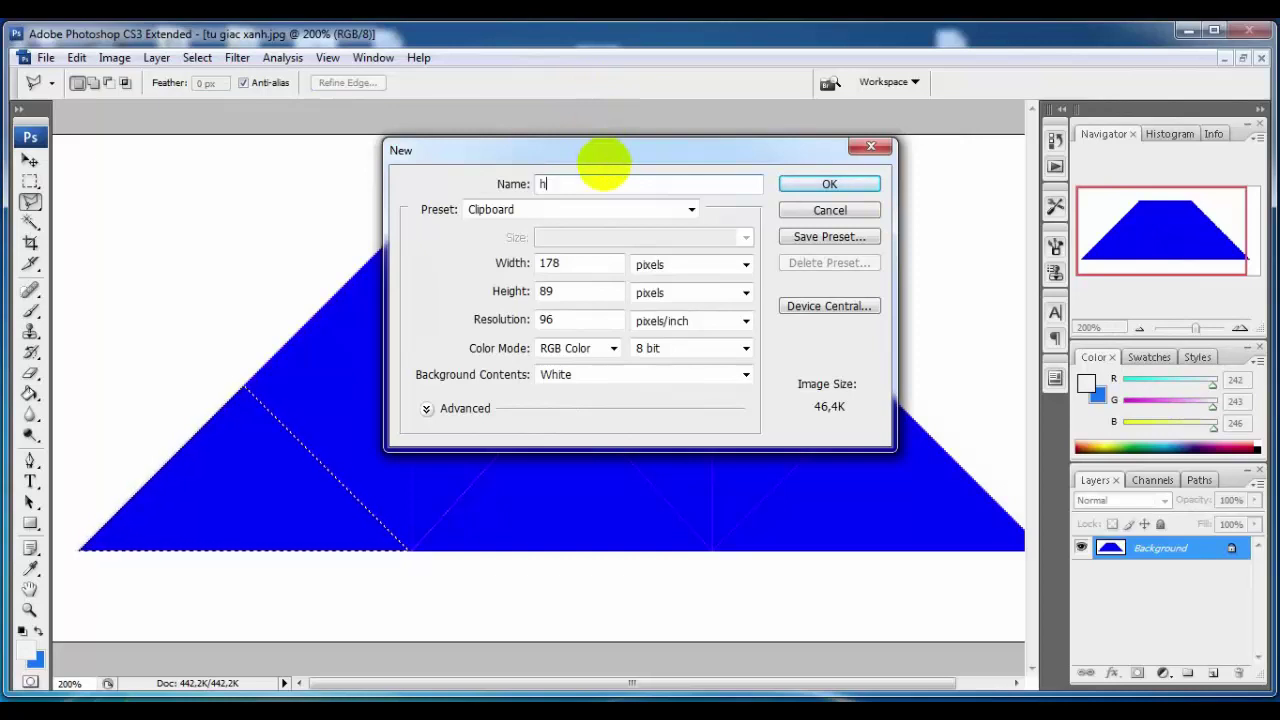
text(1)
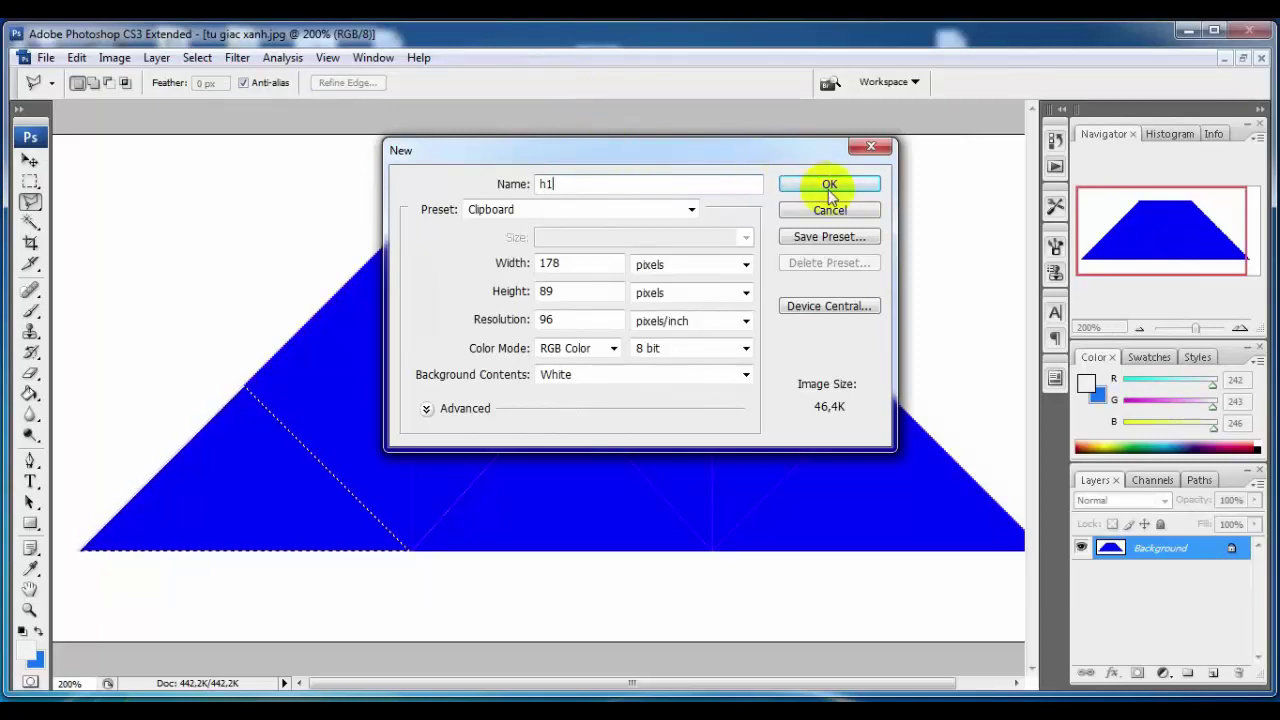
click(827, 185)
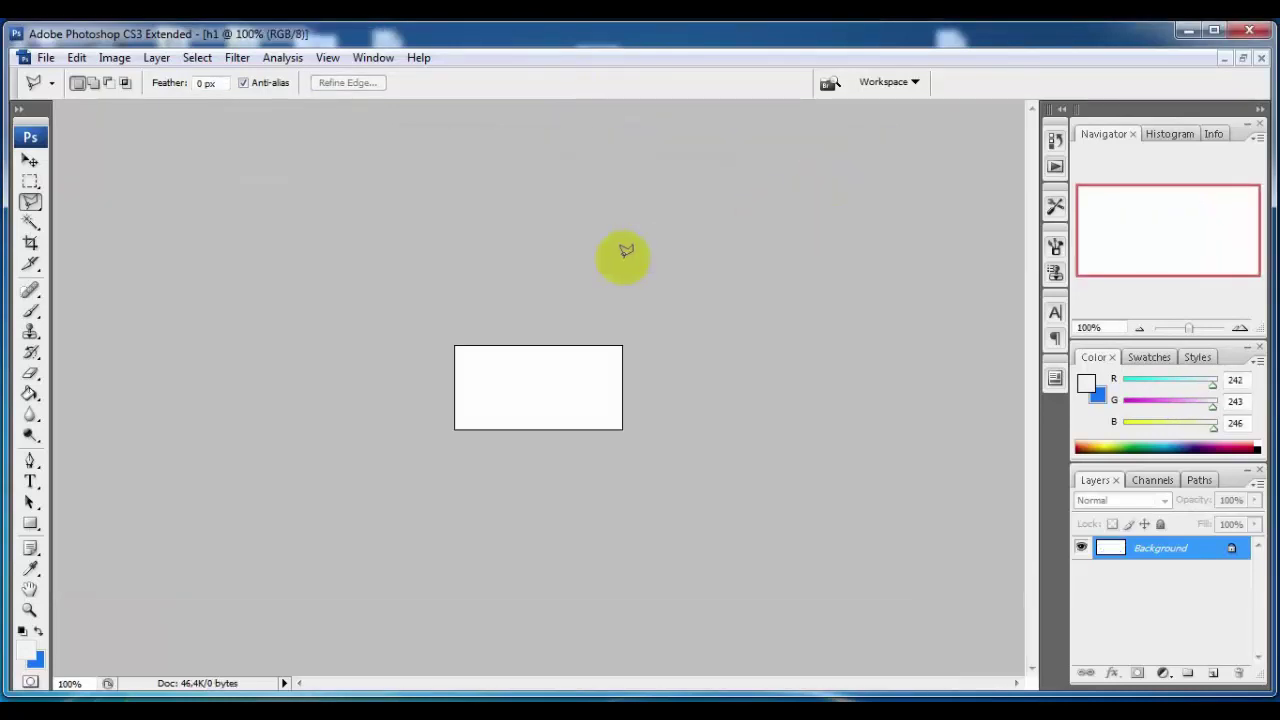
Select the Move tool and float the documents, moving the trapezoid window down-right
click(30, 160)
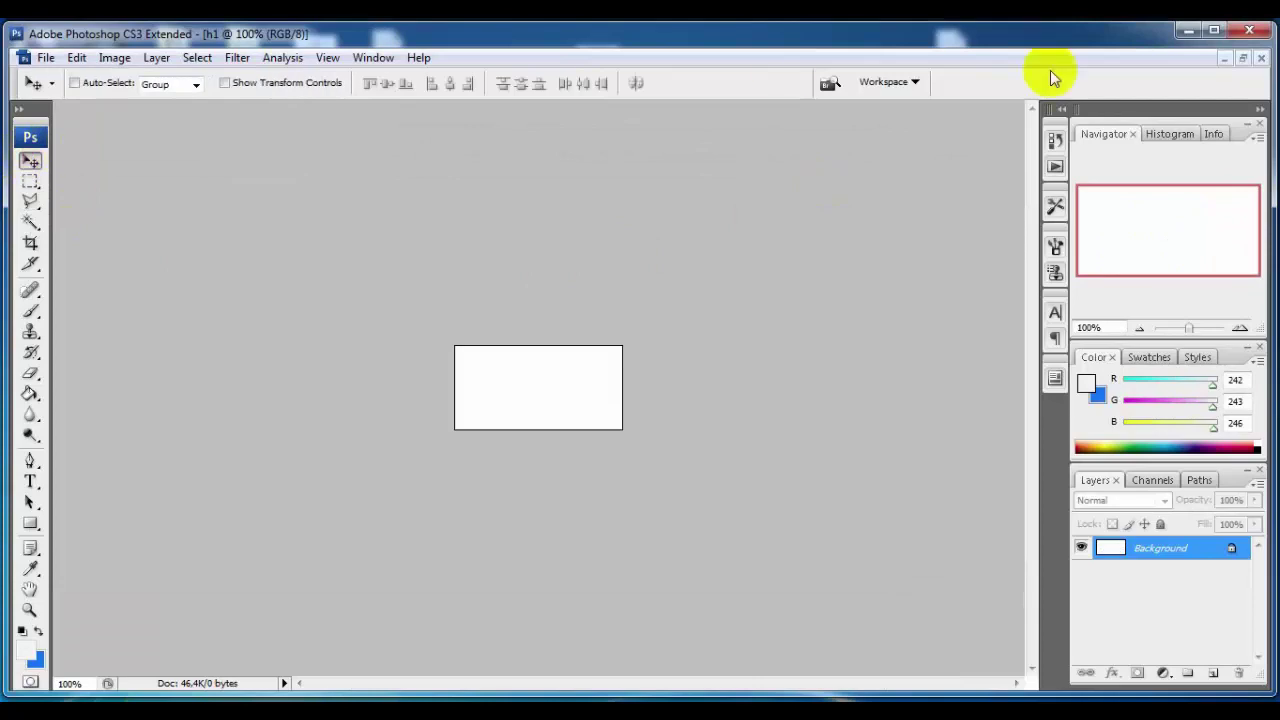
click(1240, 62)
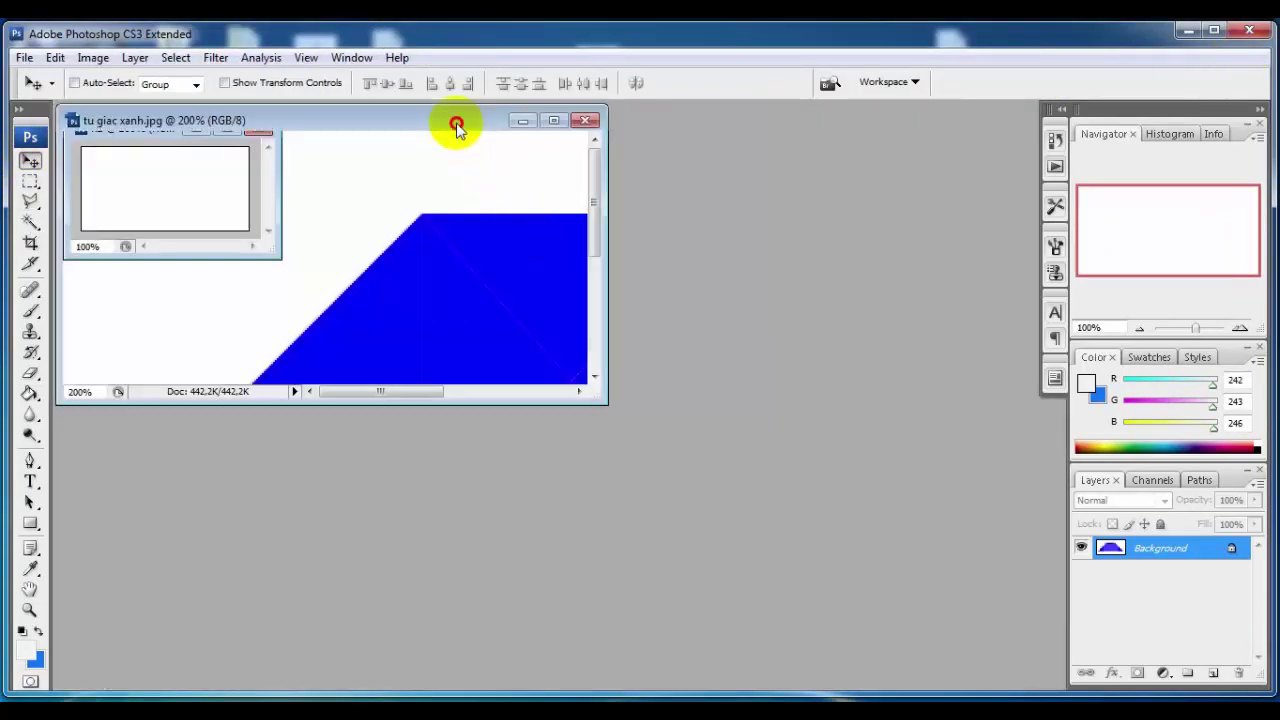
drag(451, 123, 610, 215)
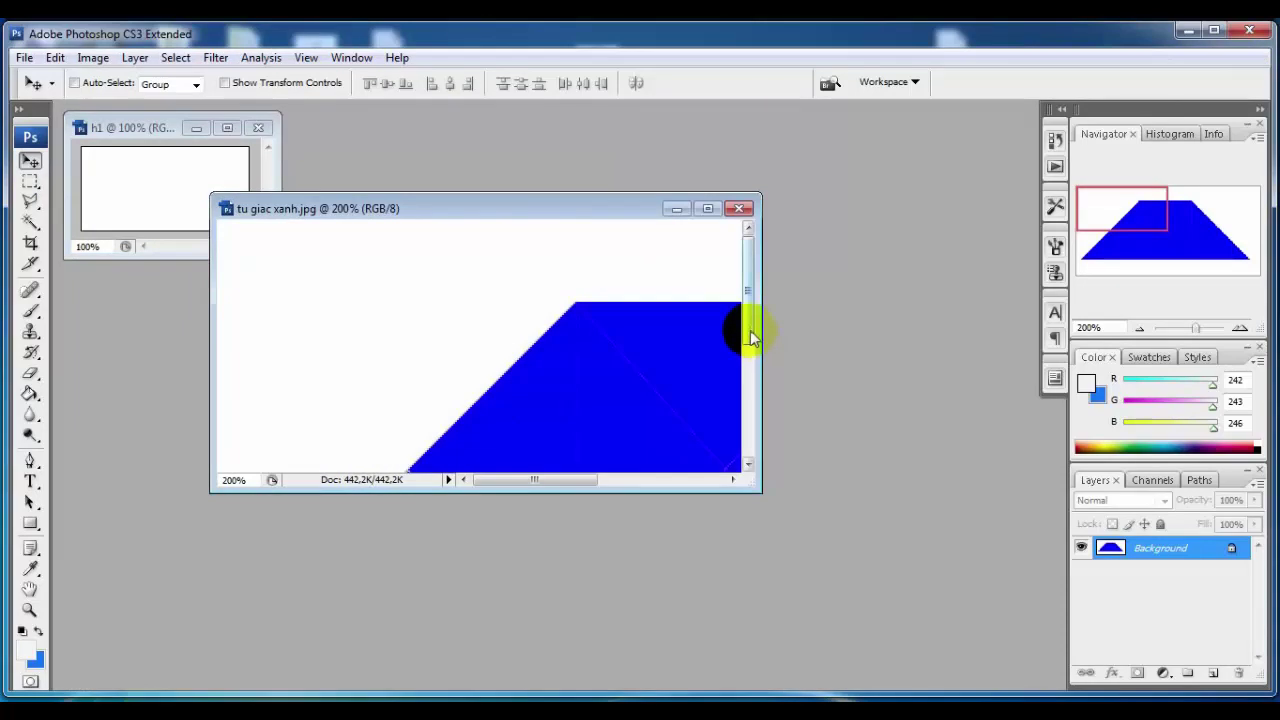
Drag the blue triangle into h1 as Layer 1, fit it, and hide the Background layer
drag(749, 330, 757, 423)
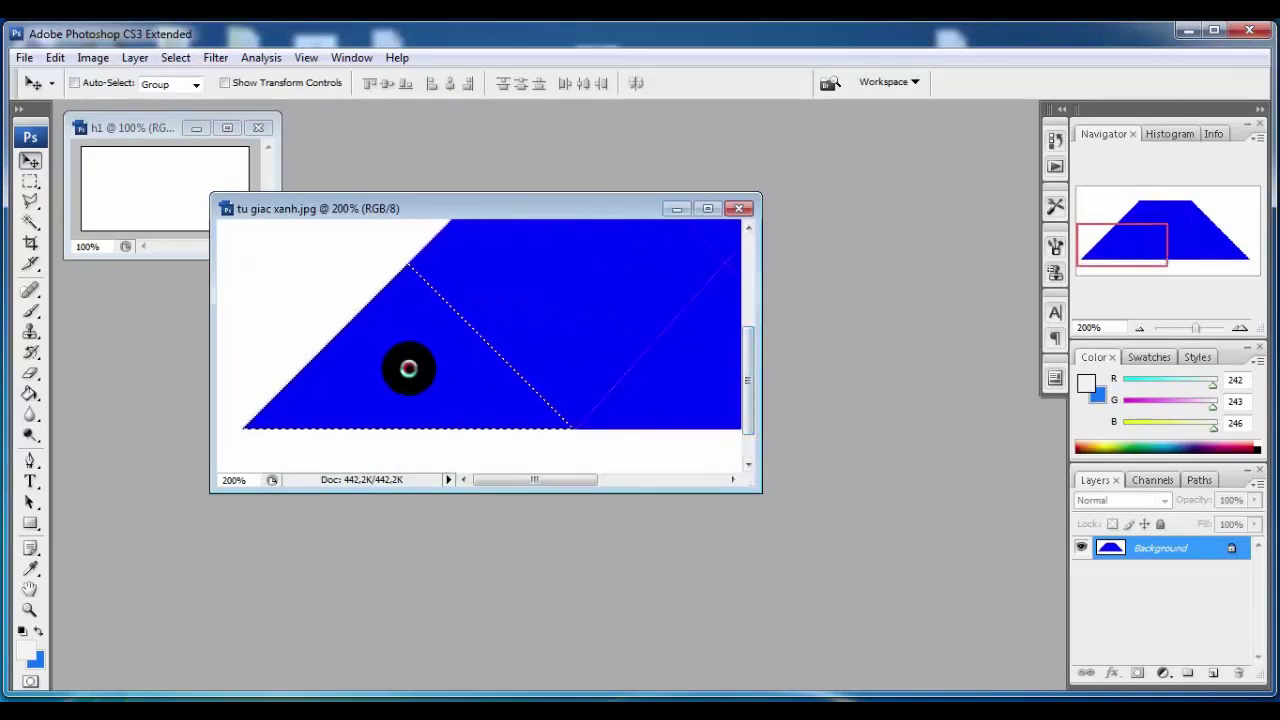
drag(412, 366, 171, 197)
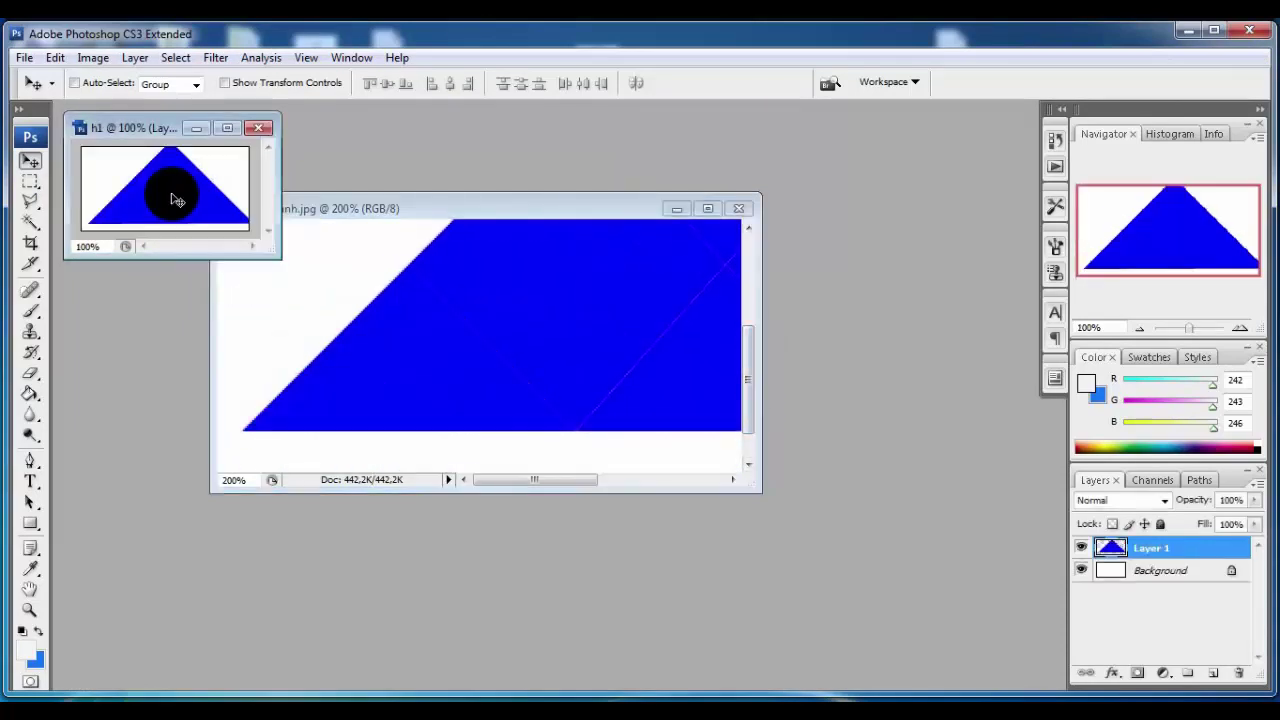
click(229, 129)
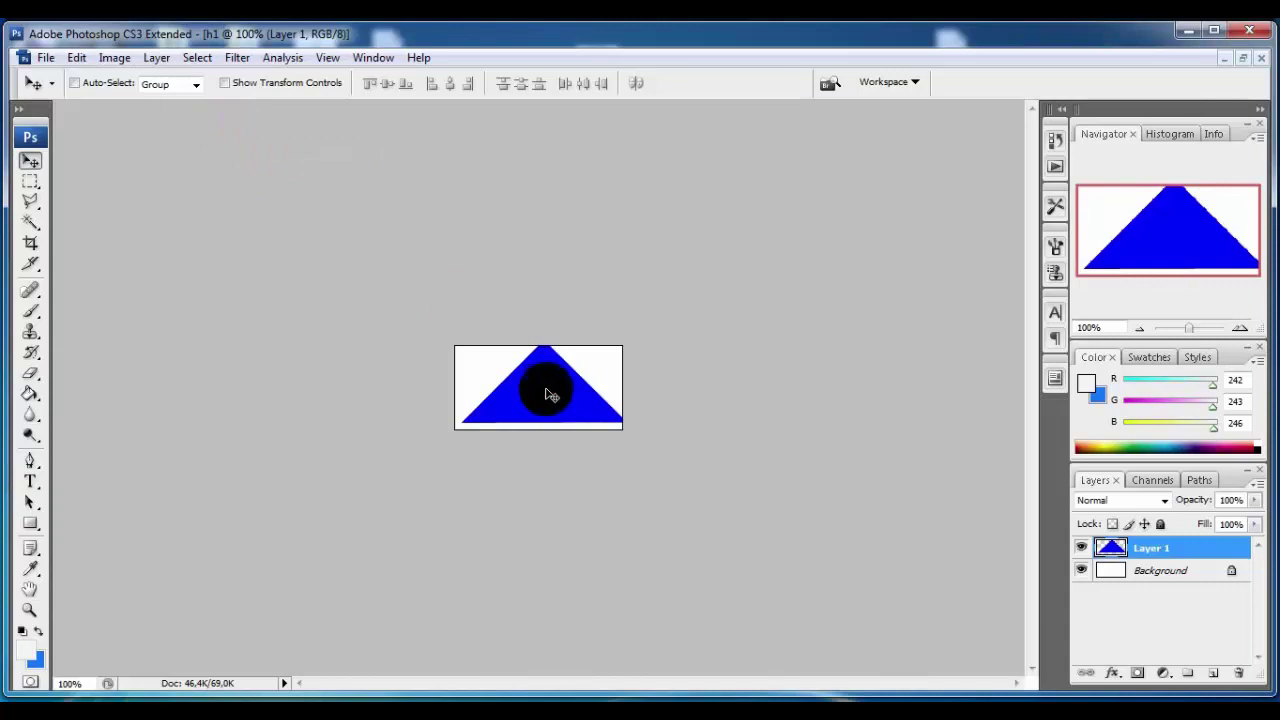
drag(548, 397, 540, 396)
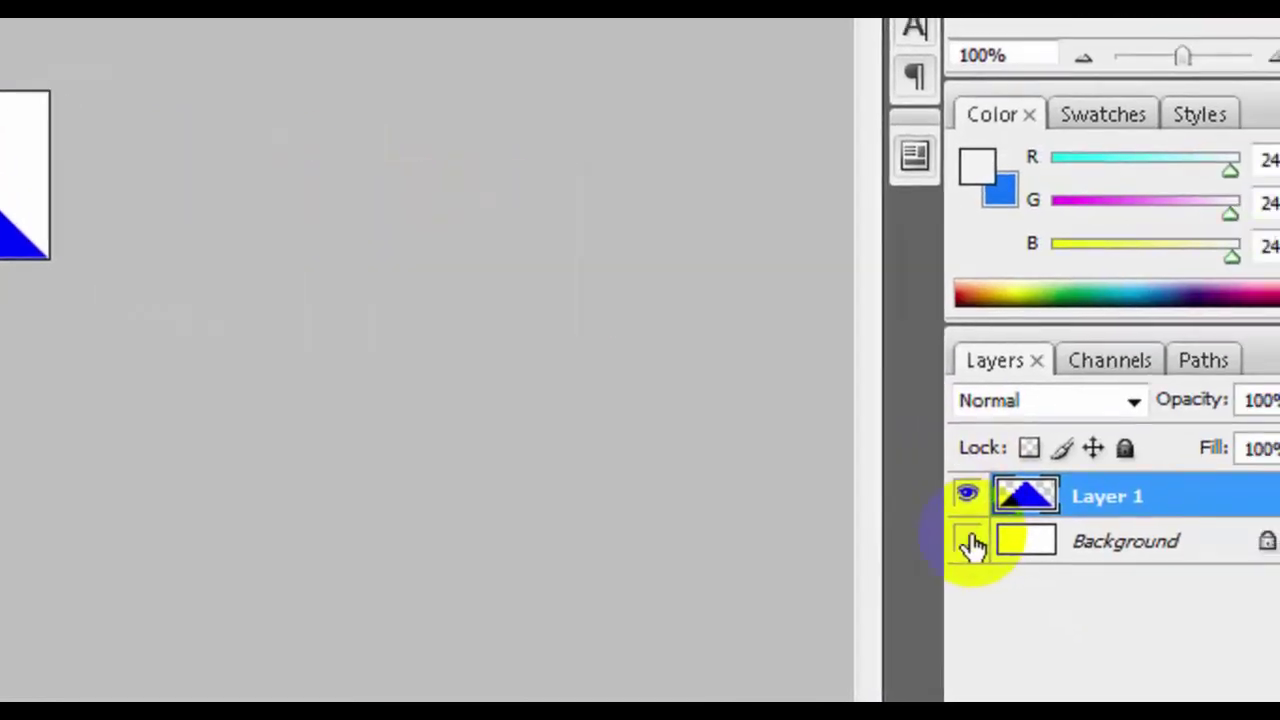
click(948, 537)
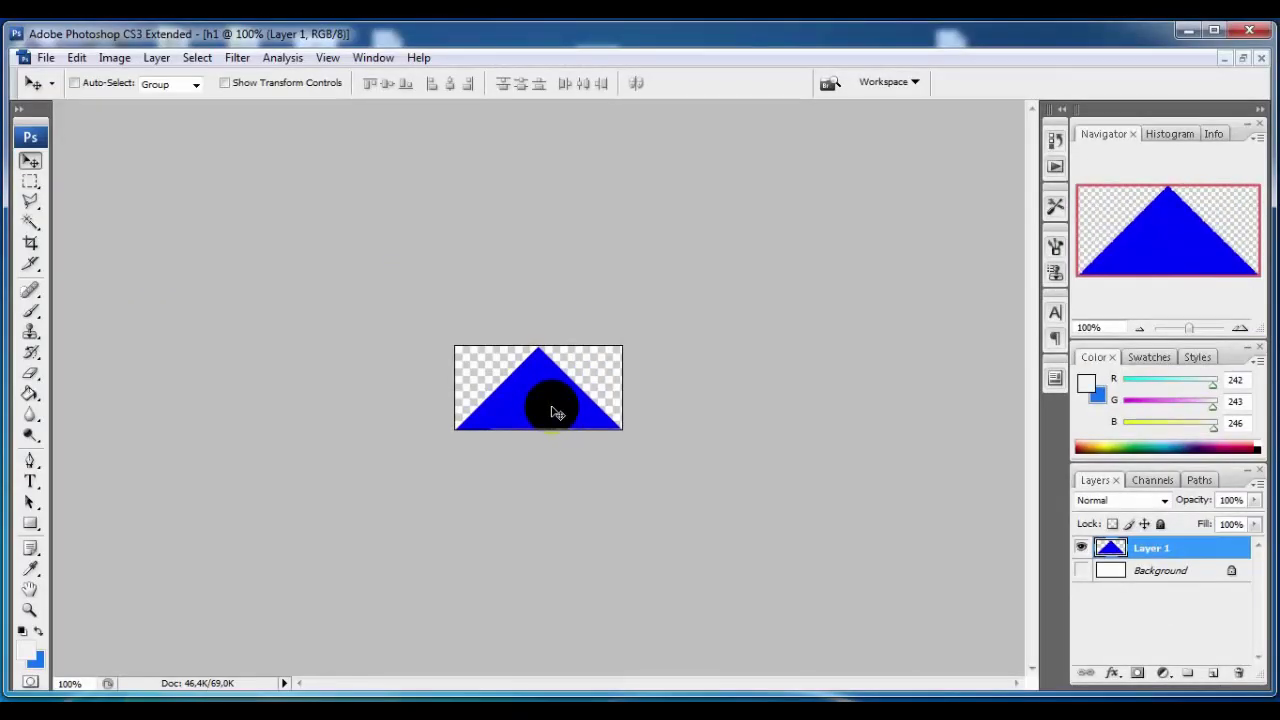
Save h1 as non-interlaced h1.png, then close h1 without saving further changes
click(45, 57)
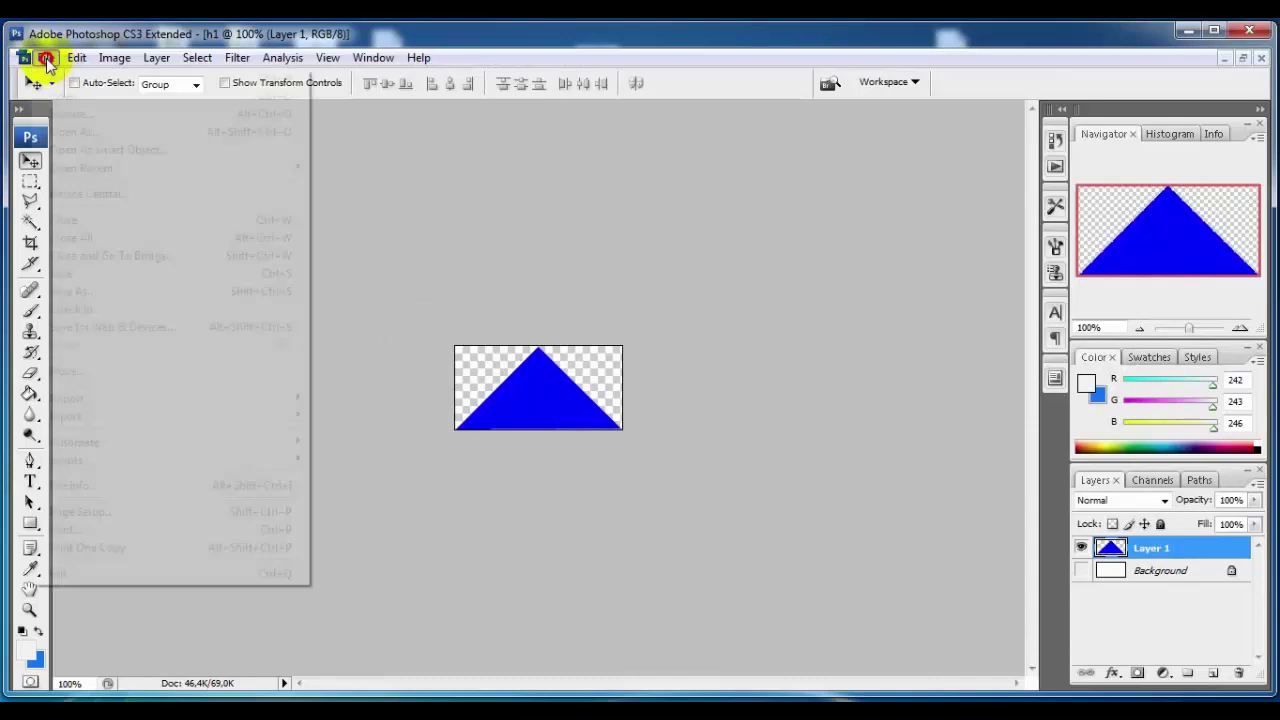
click(78, 279)
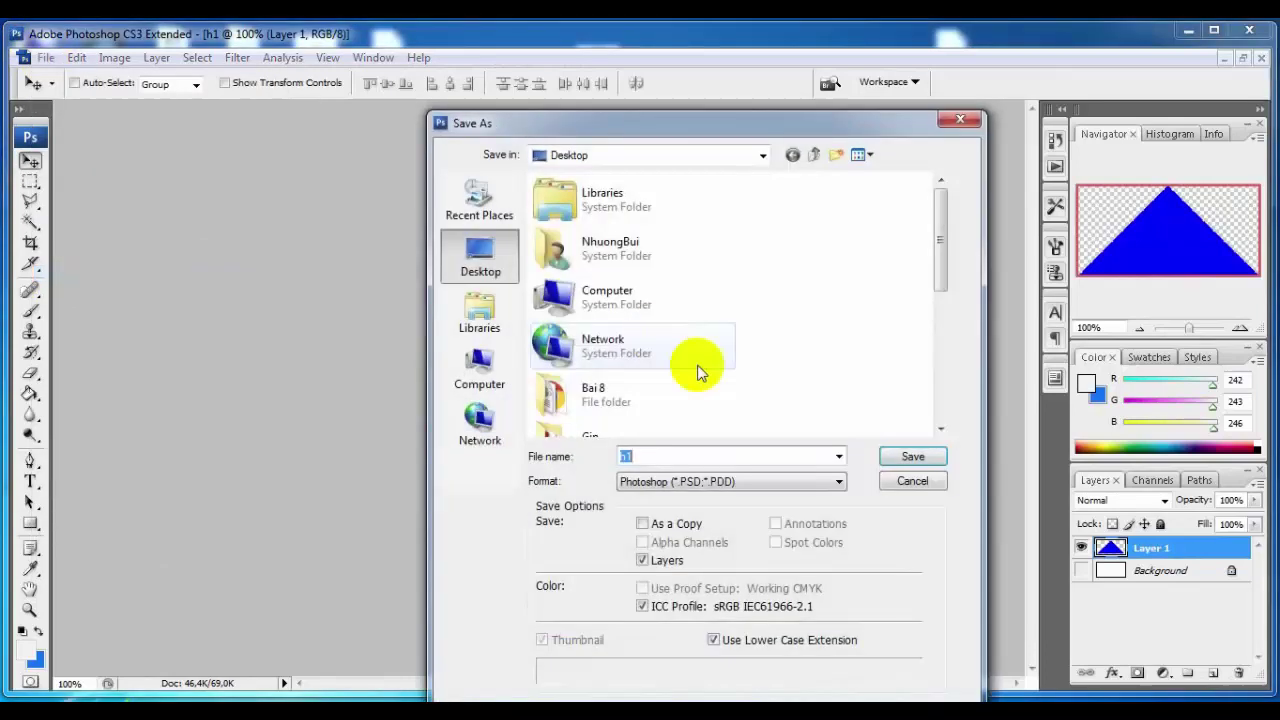
click(823, 481)
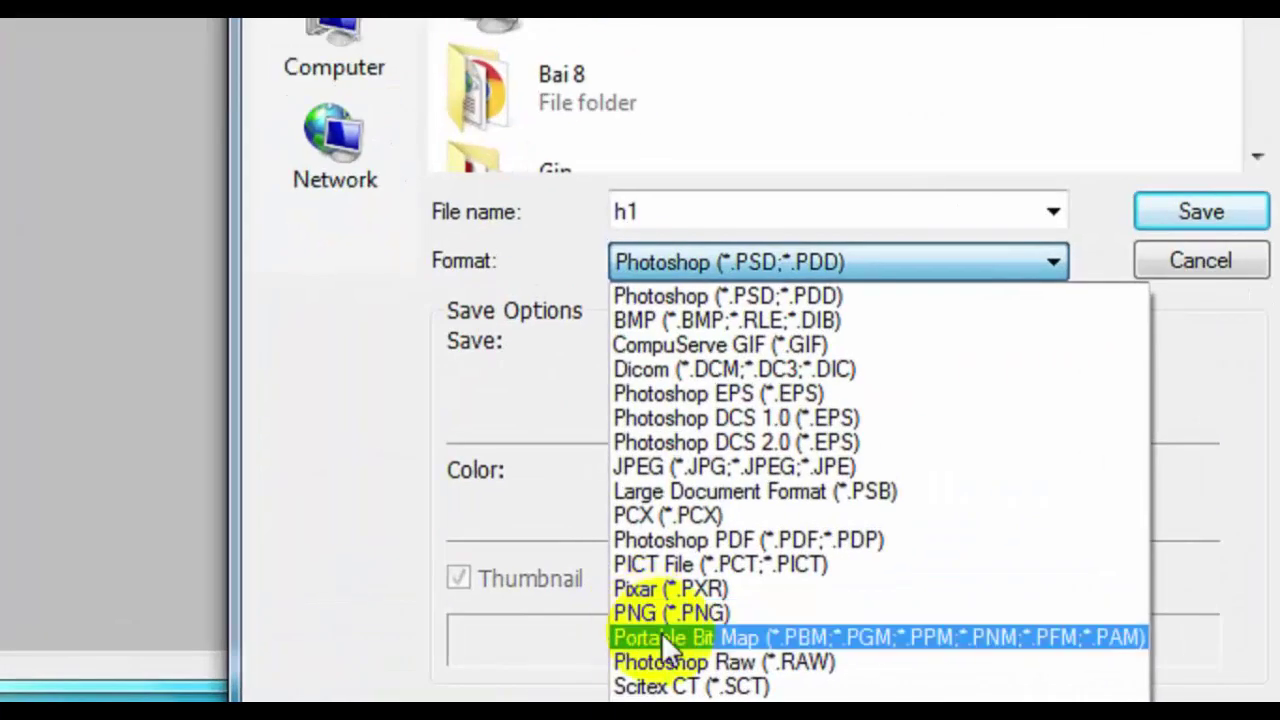
click(669, 613)
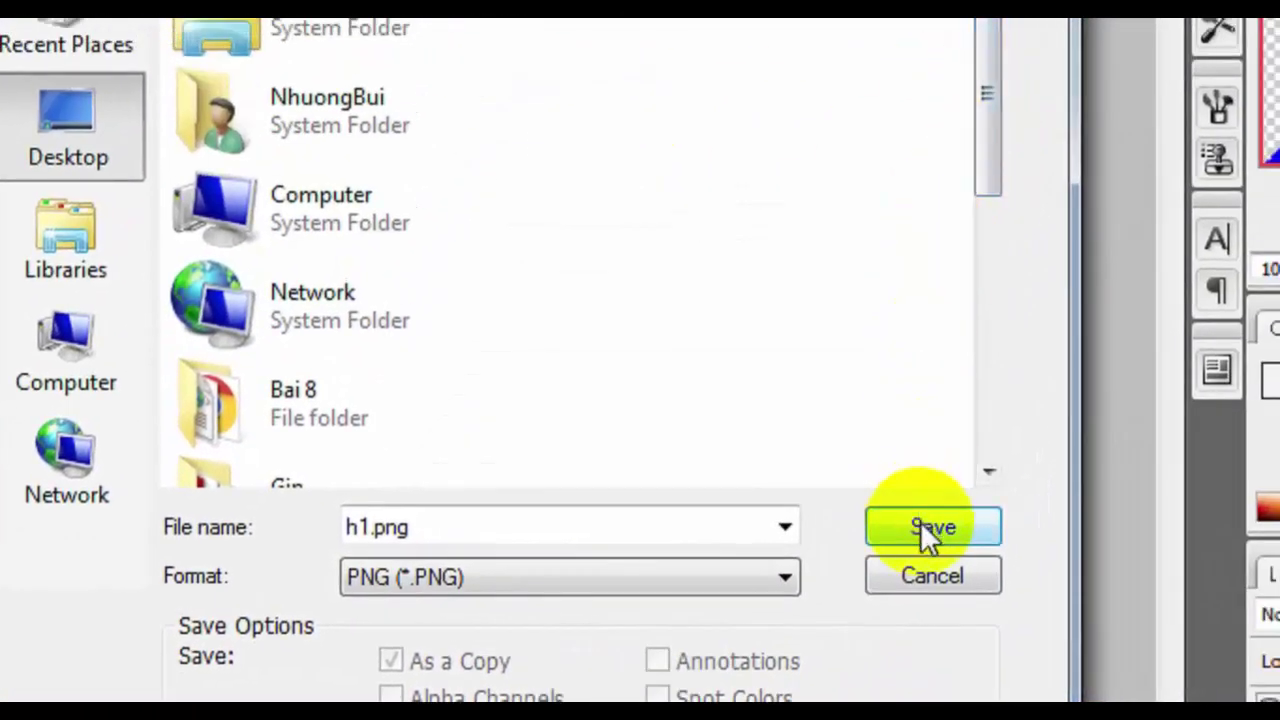
click(927, 530)
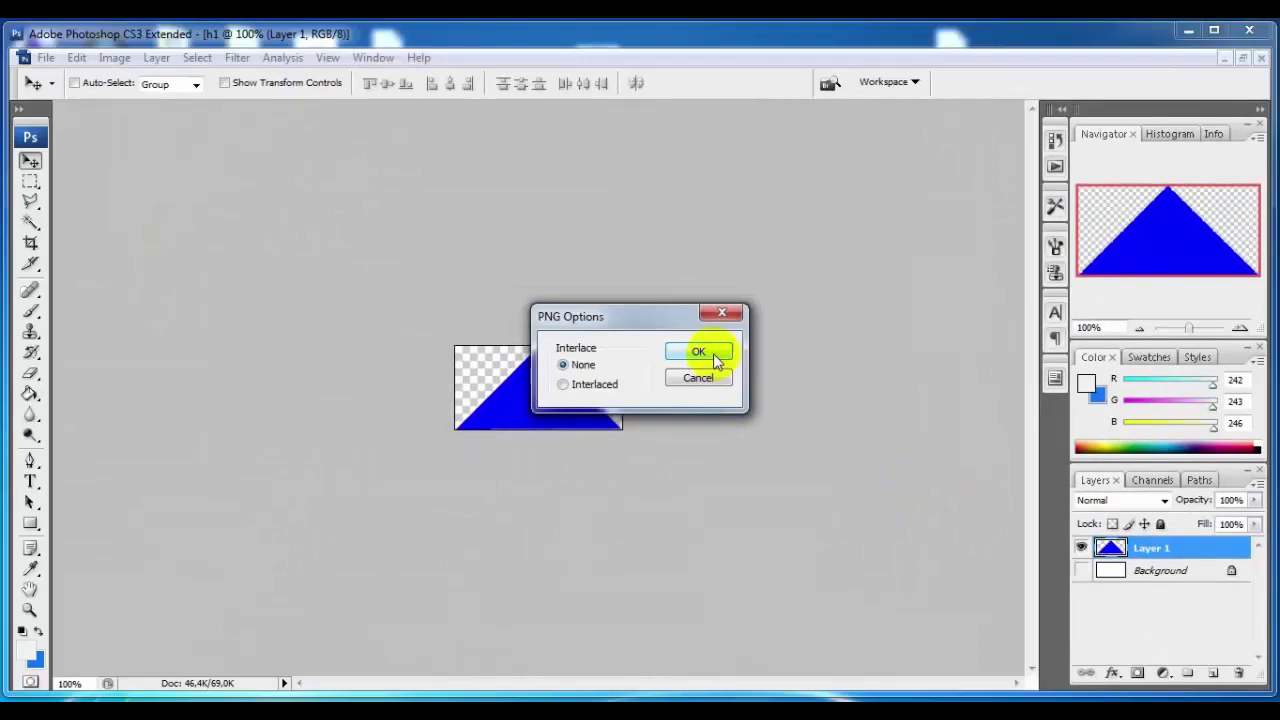
click(695, 348)
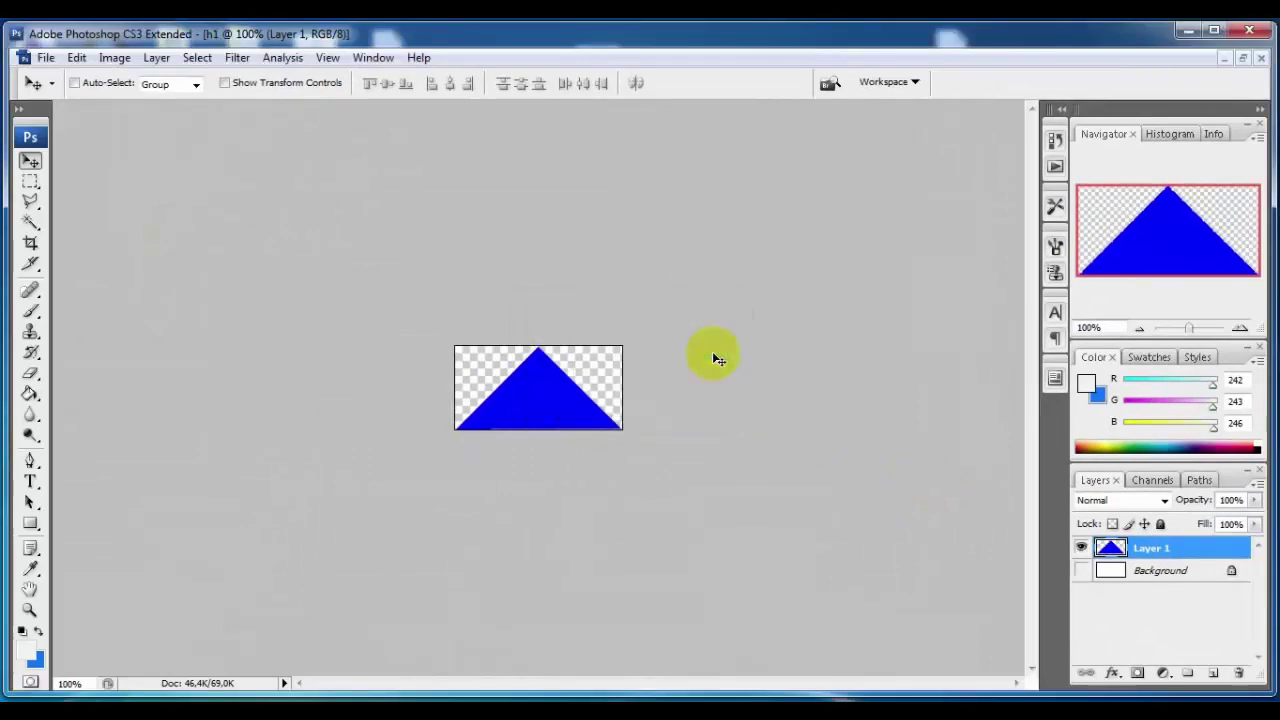
click(1260, 60)
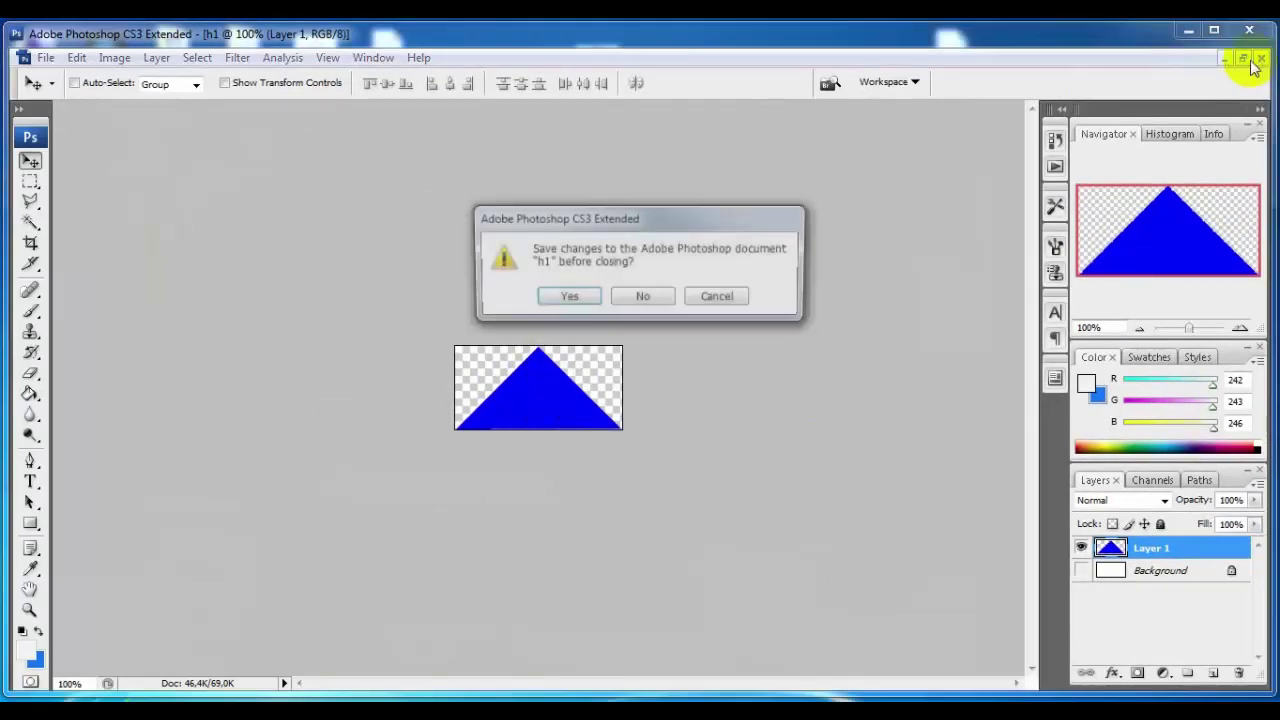
click(643, 300)
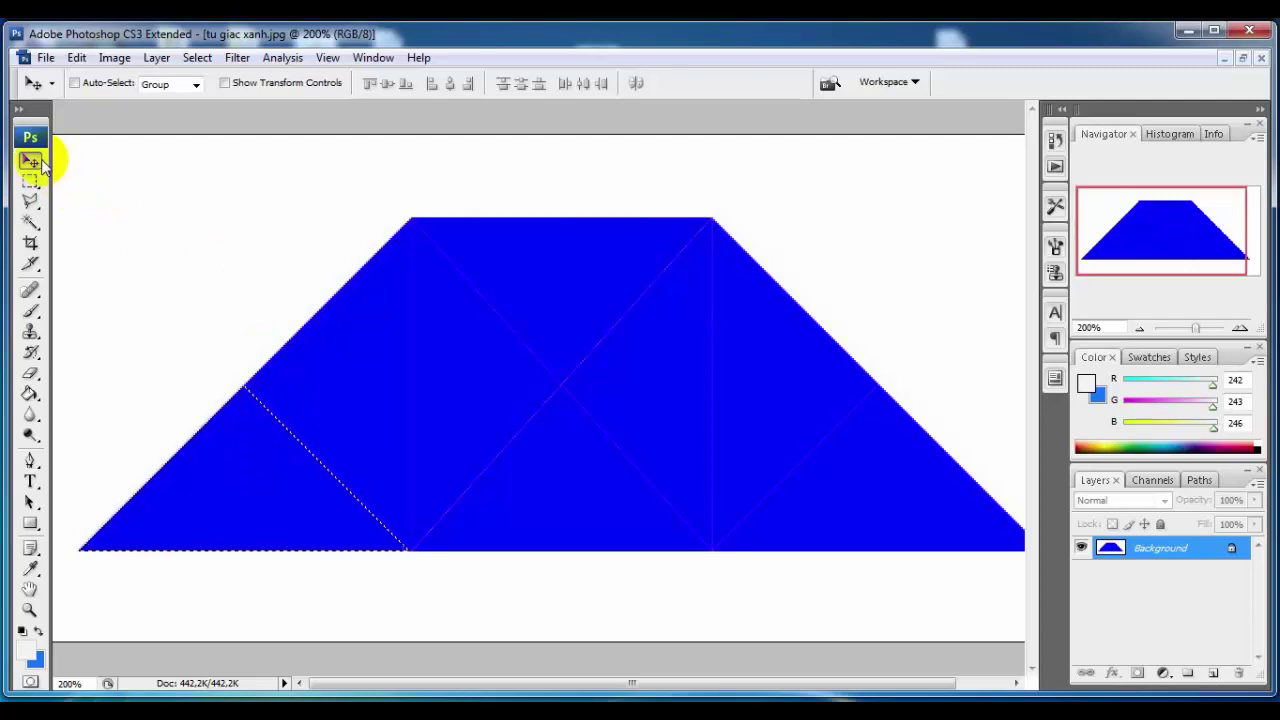
Clear the old selection, choose the Polygonal Lasso, and zoom the trapezoid to 300%
key(ctrl+d)
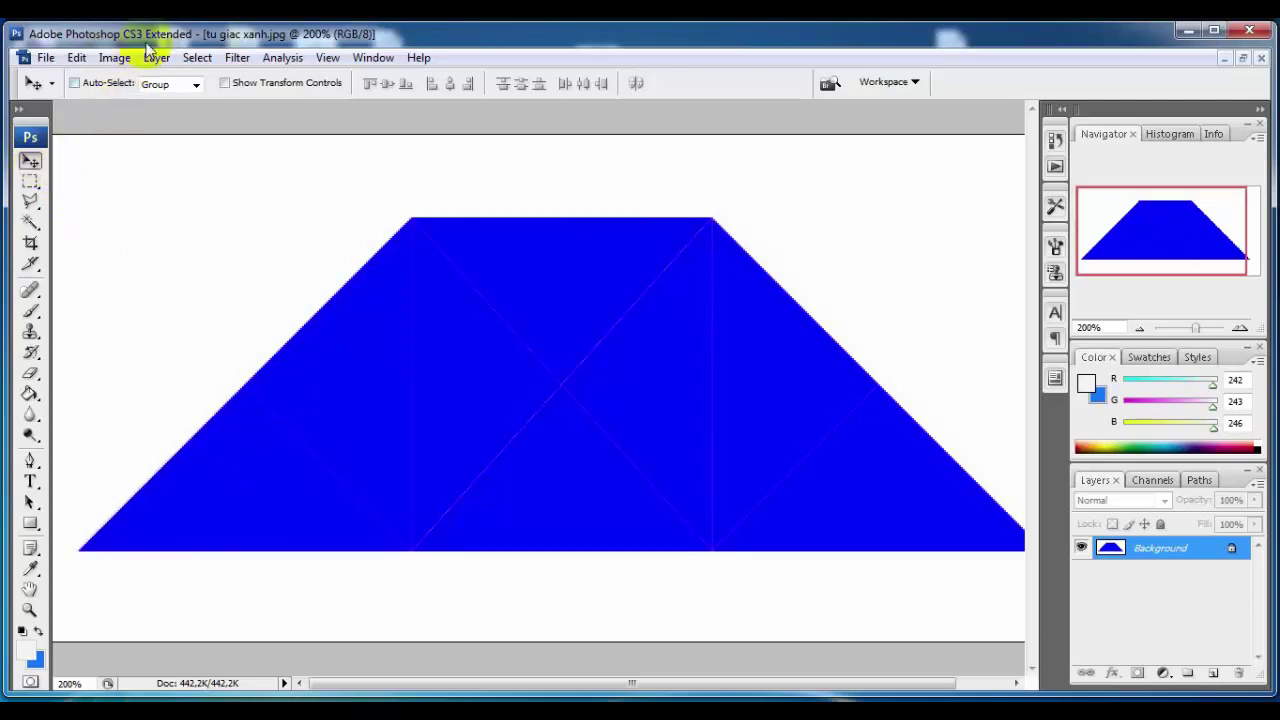
click(468, 412)
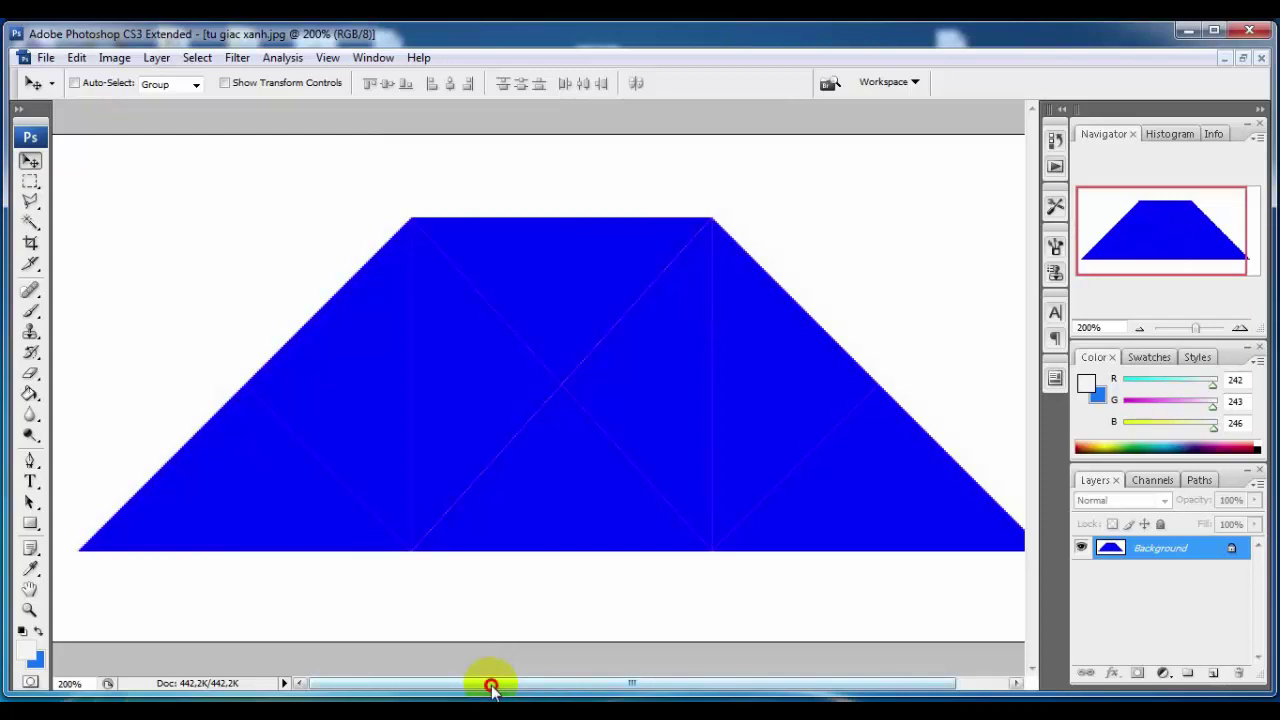
drag(491, 686, 474, 684)
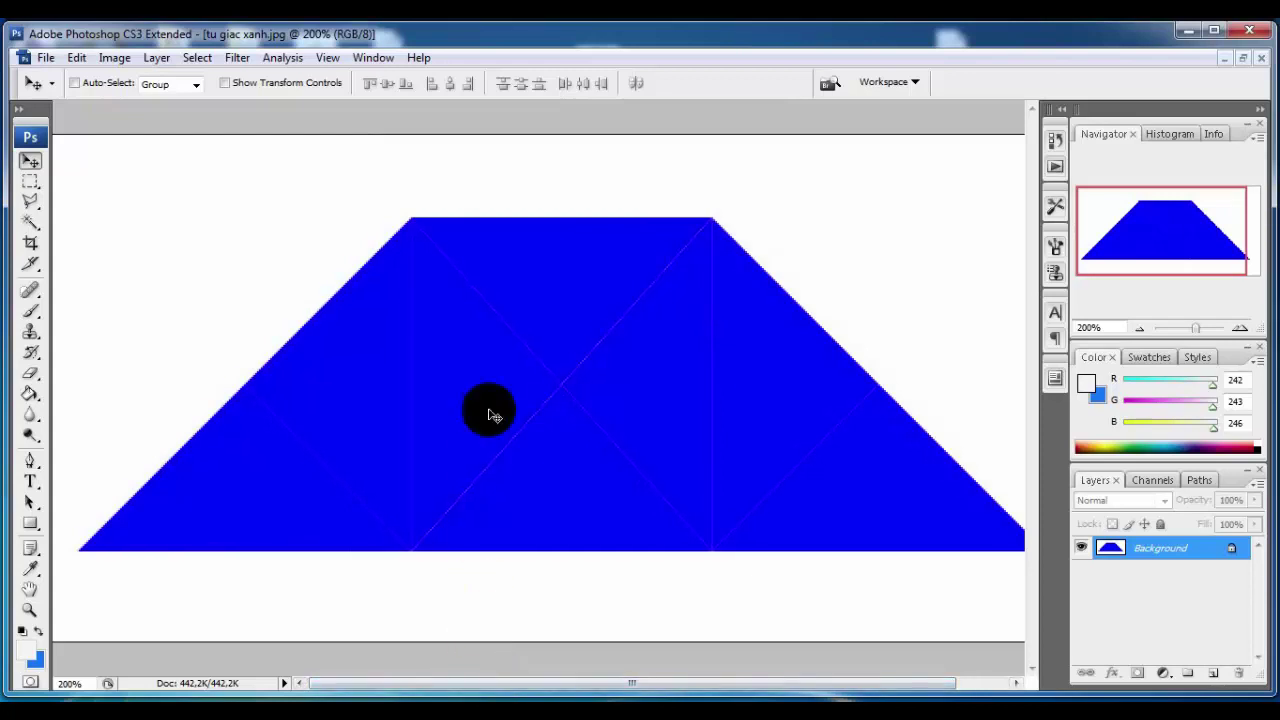
drag(491, 416, 494, 374)
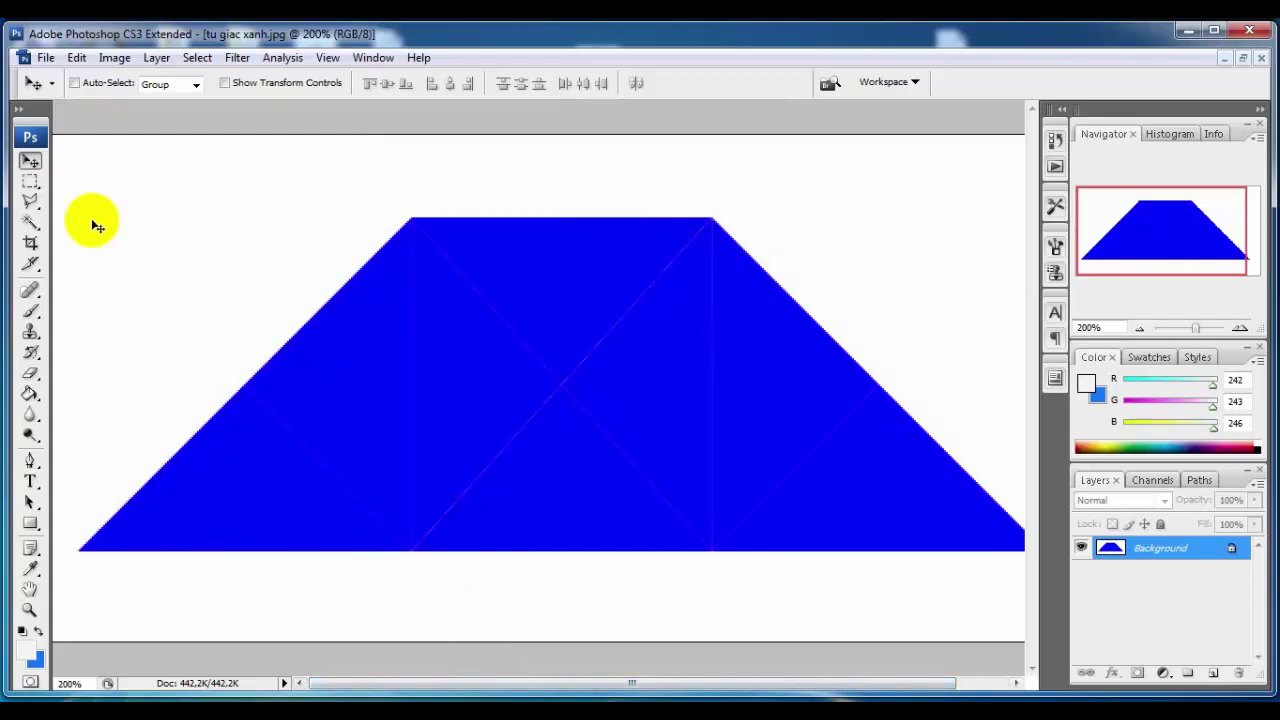
click(31, 204)
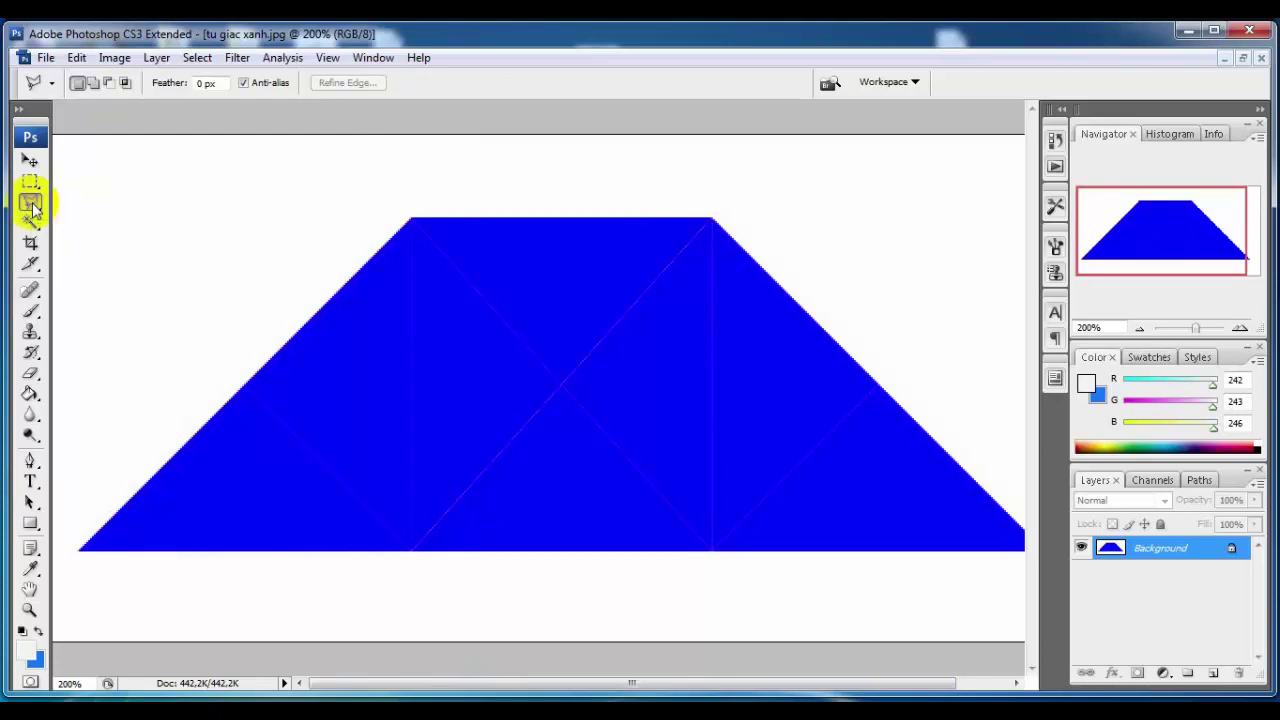
key(ctrl+plus)
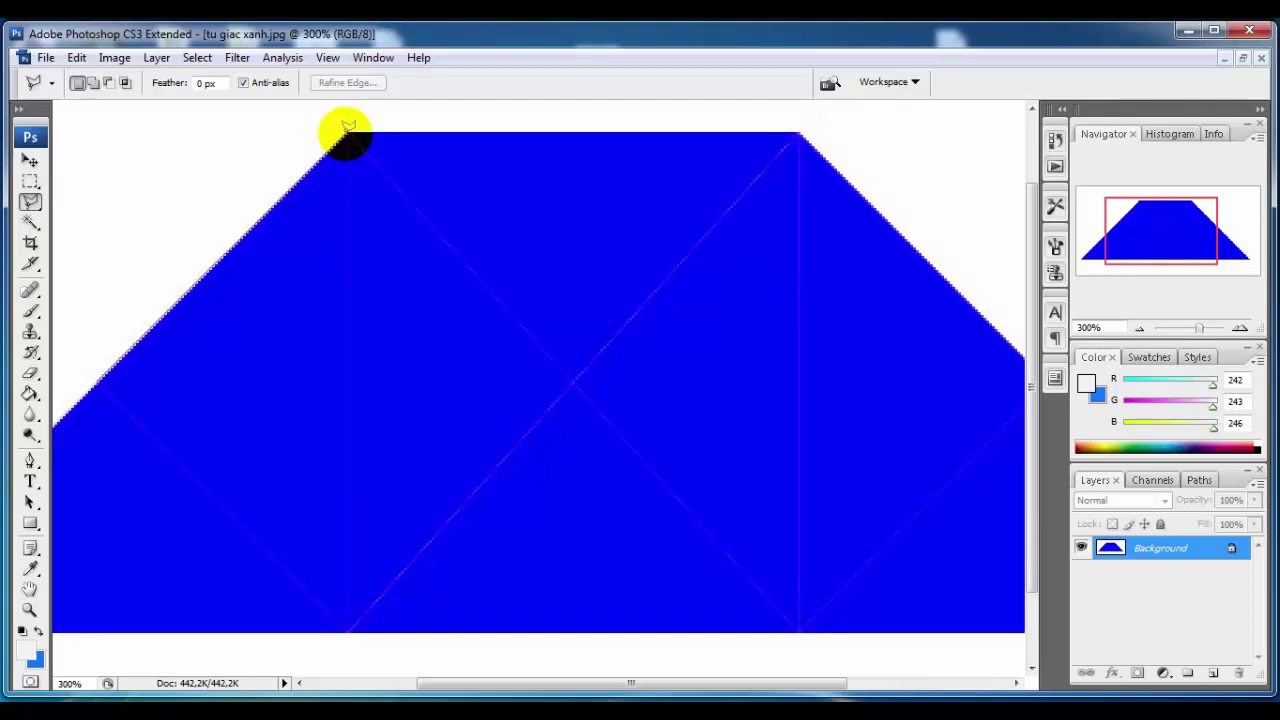
Outline the triangle left of the left vertical line, from top corner to slope midpoint
click(346, 131)
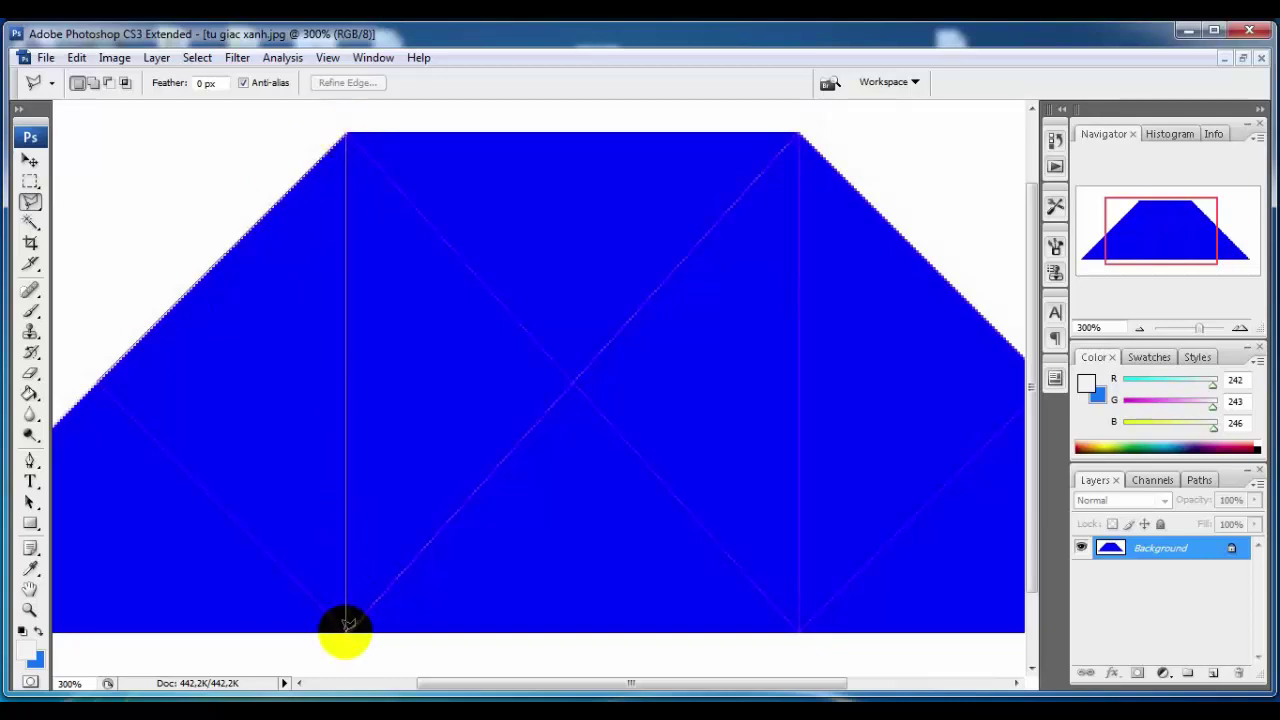
click(345, 630)
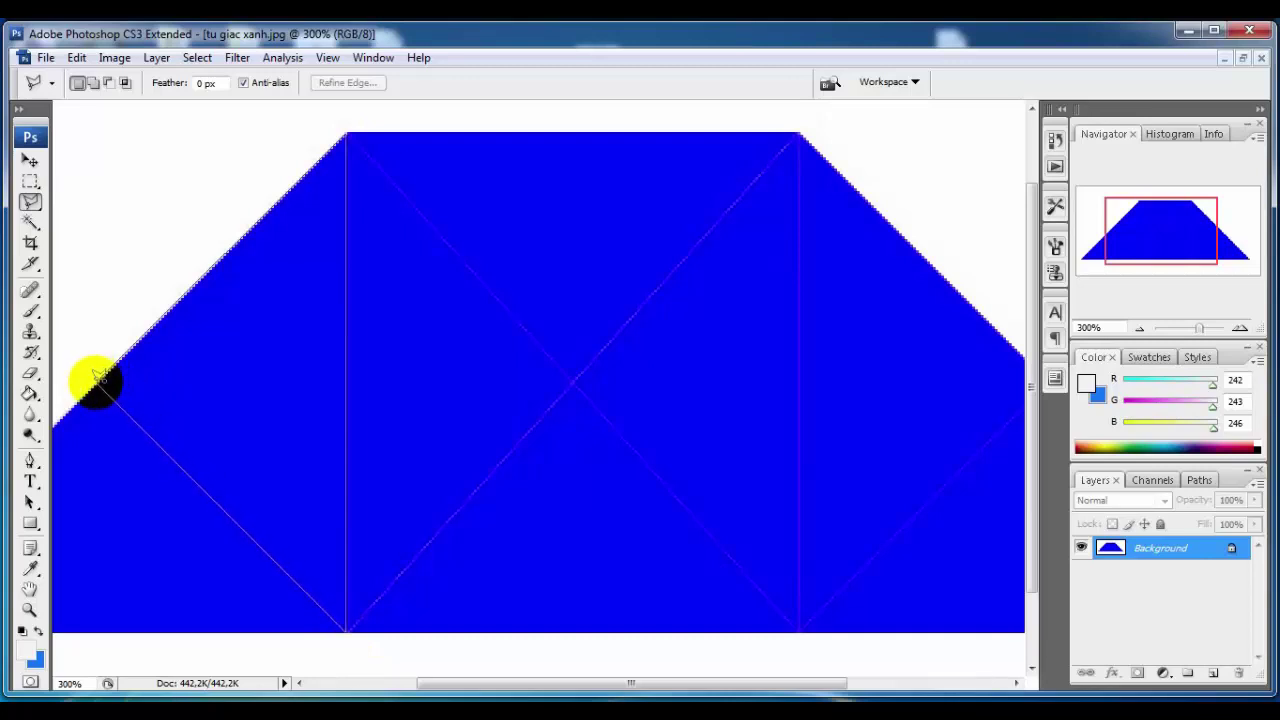
double_click(95, 378)
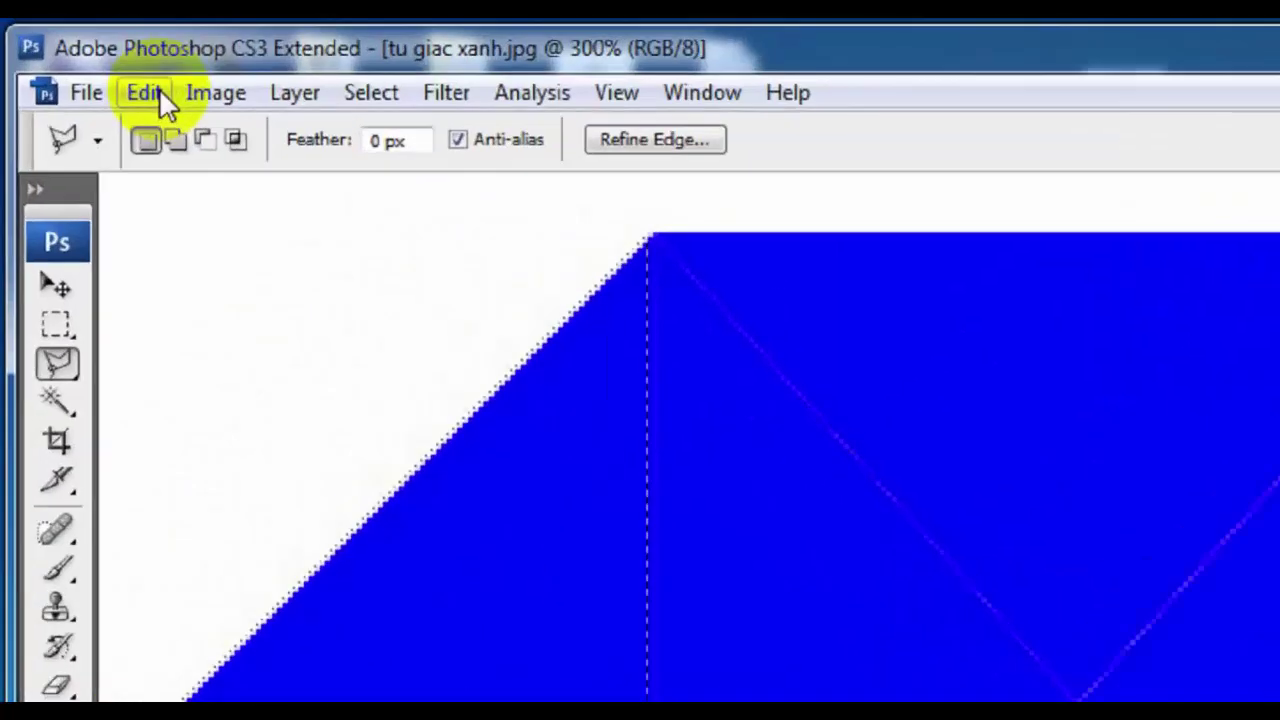
click(78, 58)
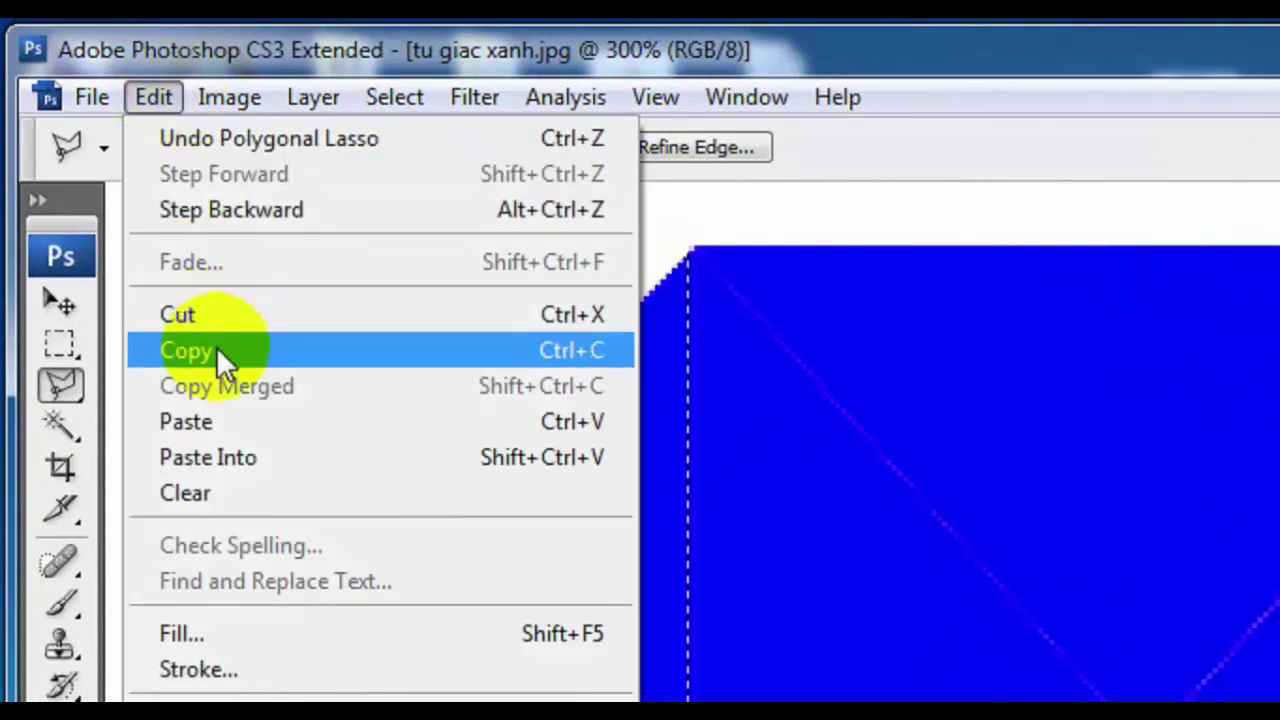
Copy the triangle piece into a new 90 × 178 px document named h2, shown as floating windows
click(216, 350)
click(96, 90)
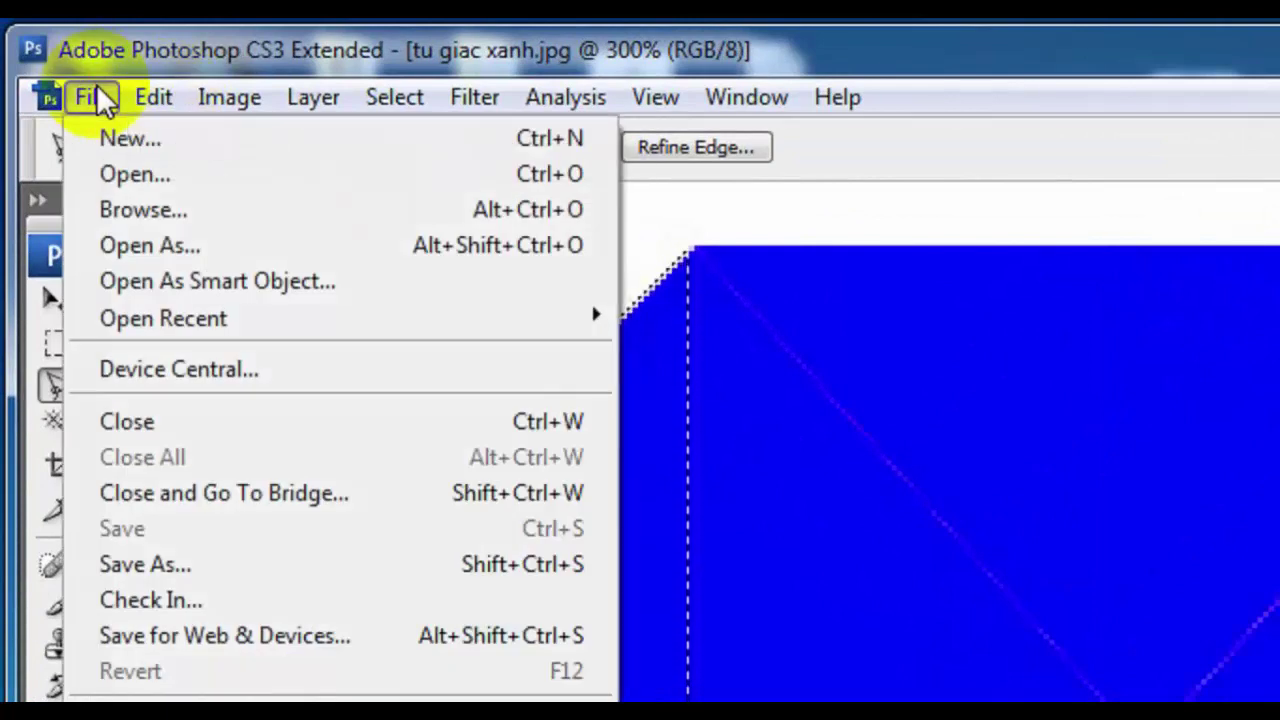
click(134, 139)
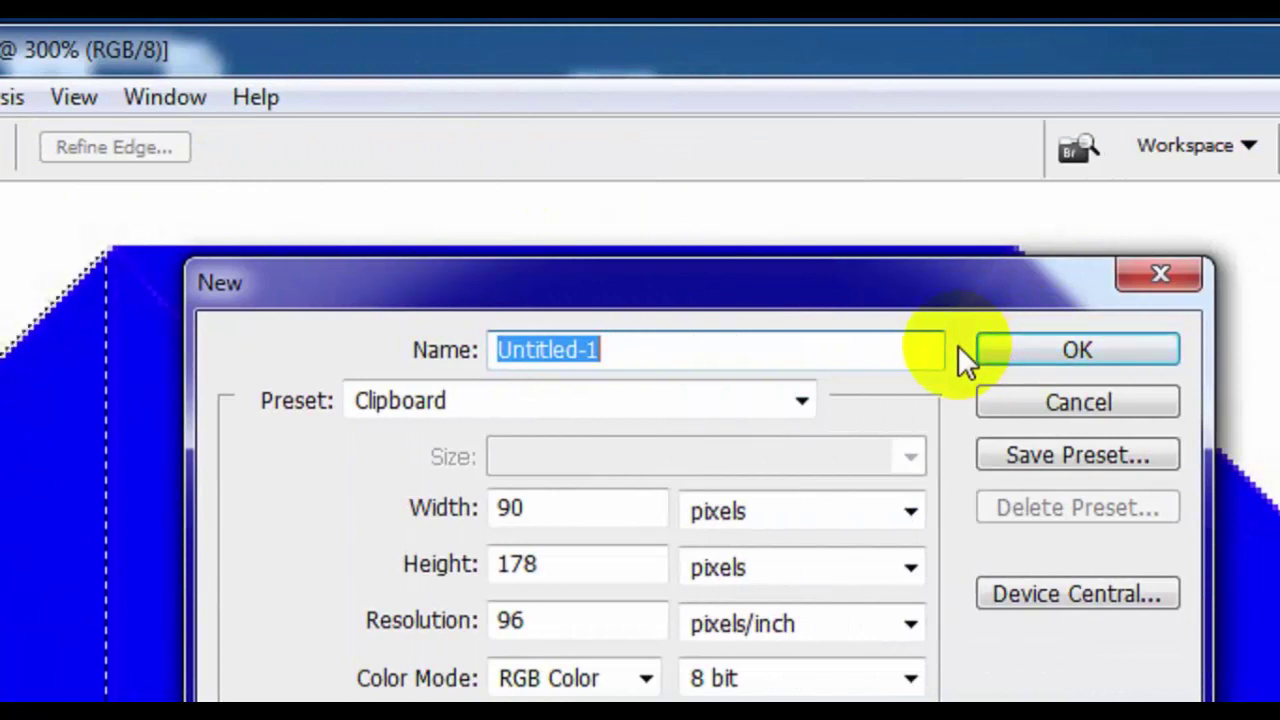
key(BackSpace)
text(h2)
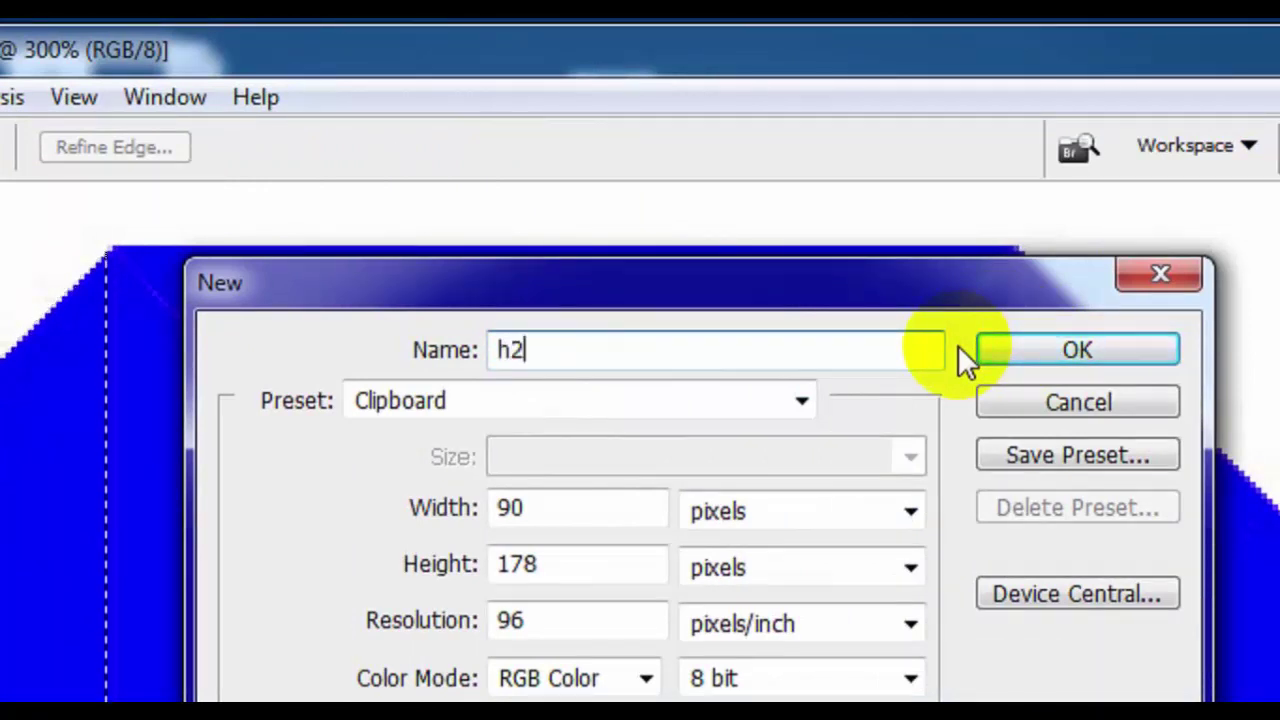
click(1060, 350)
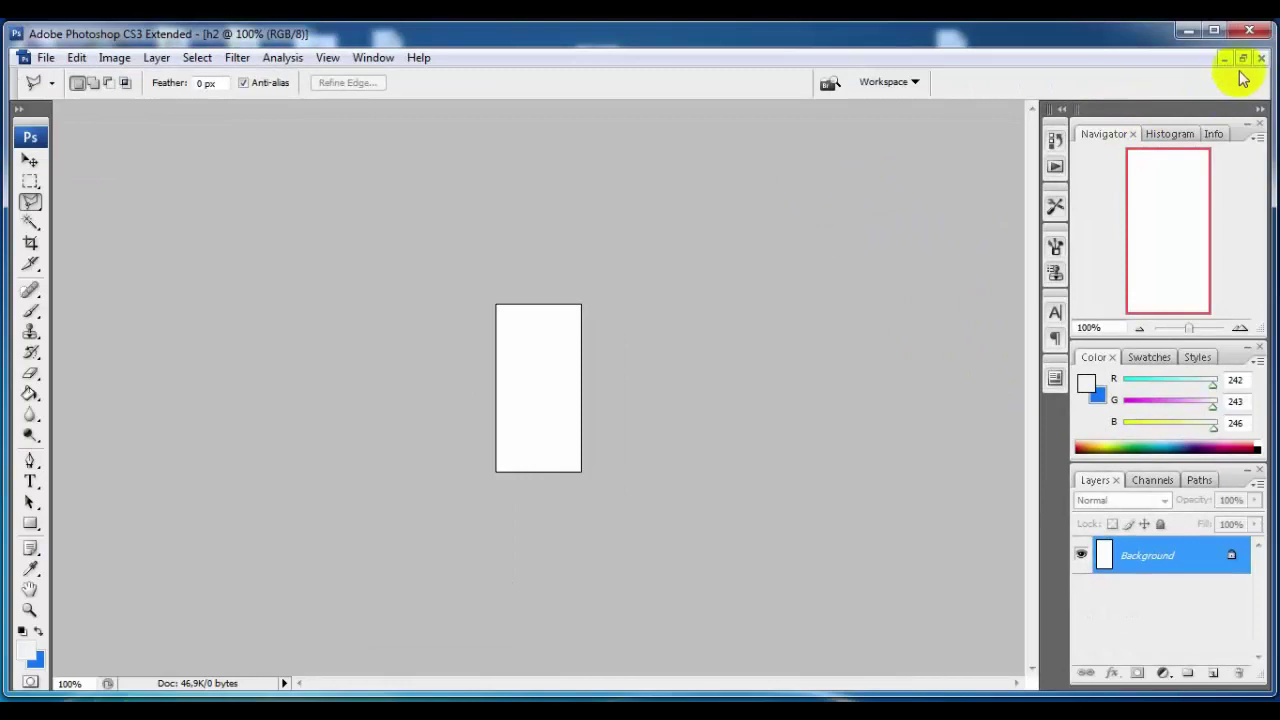
click(1243, 59)
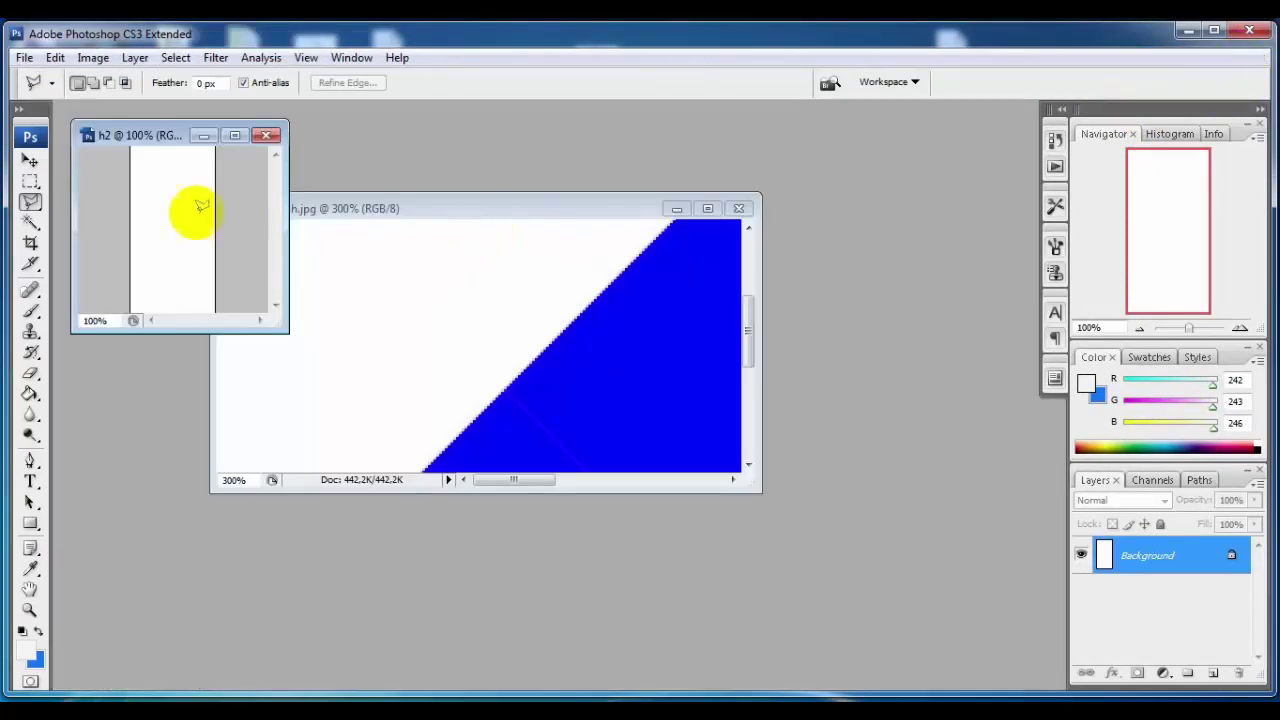
Move the blue triangle into h2 as Layer 1 and push it against the right edge
click(32, 166)
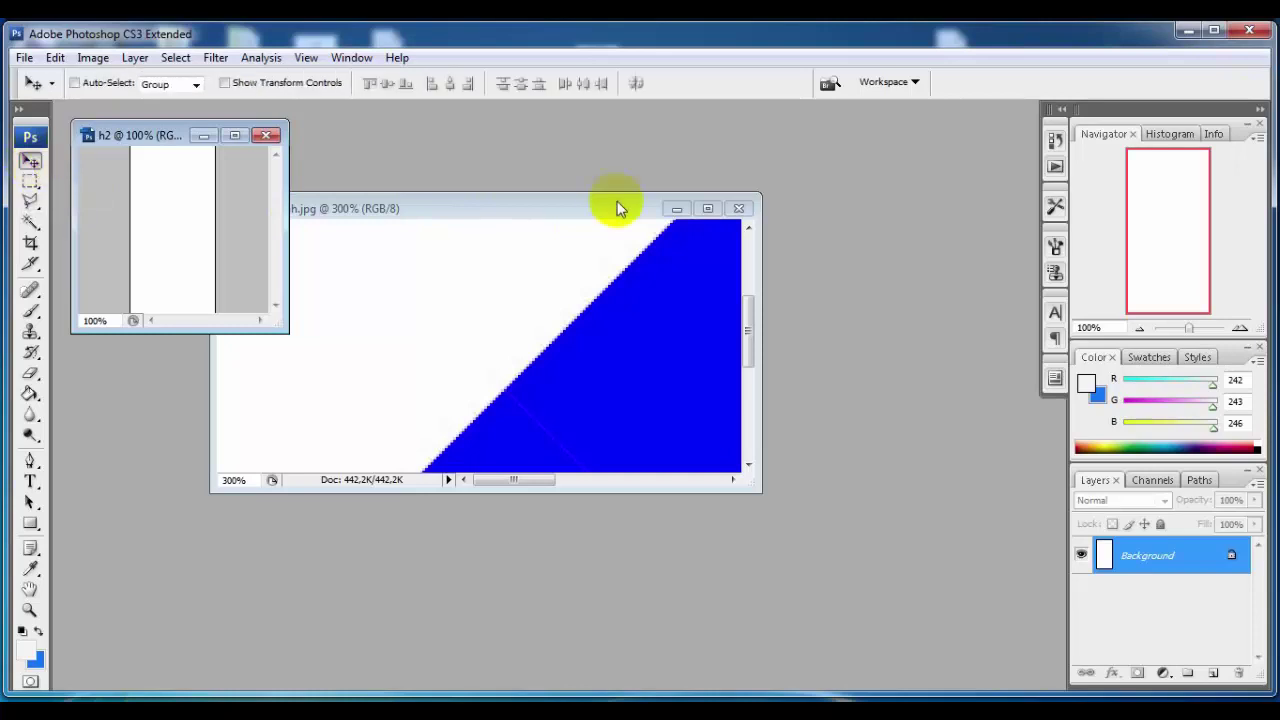
mouse_move(749, 329)
mouse_down()
mouse_move(752, 365)
mouse_move(760, 323)
mouse_up()
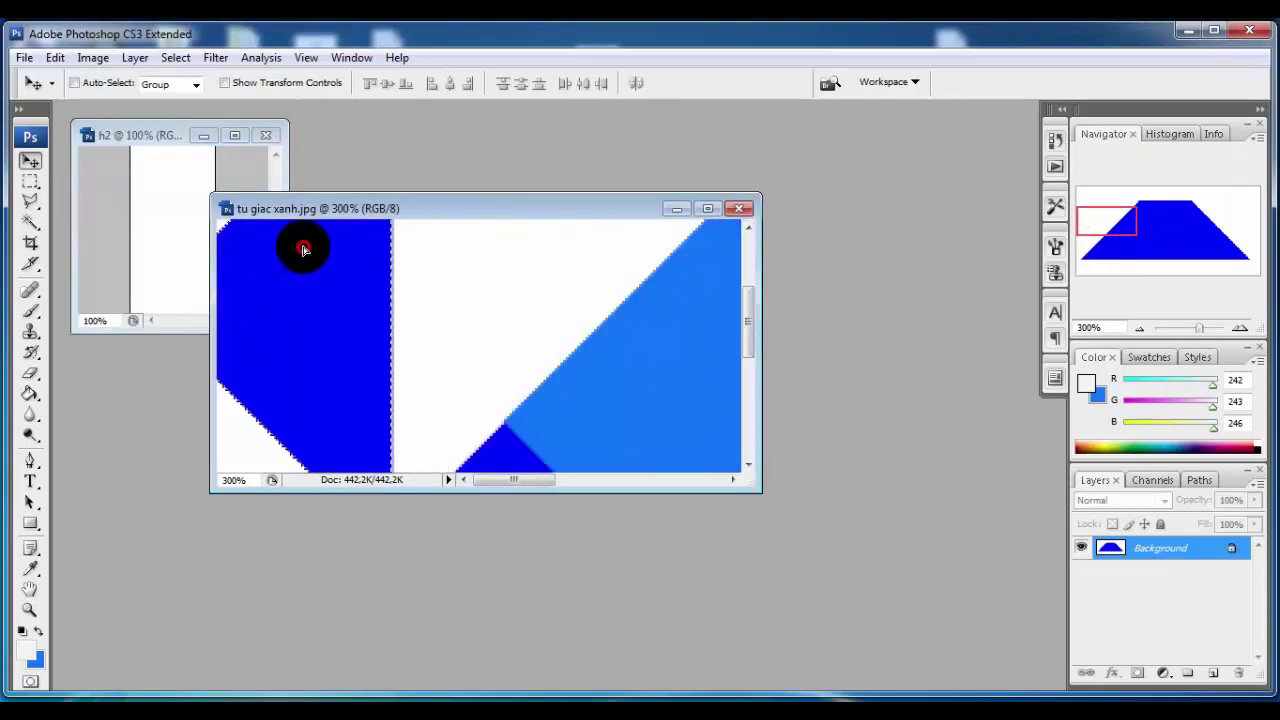
drag(661, 359, 180, 194)
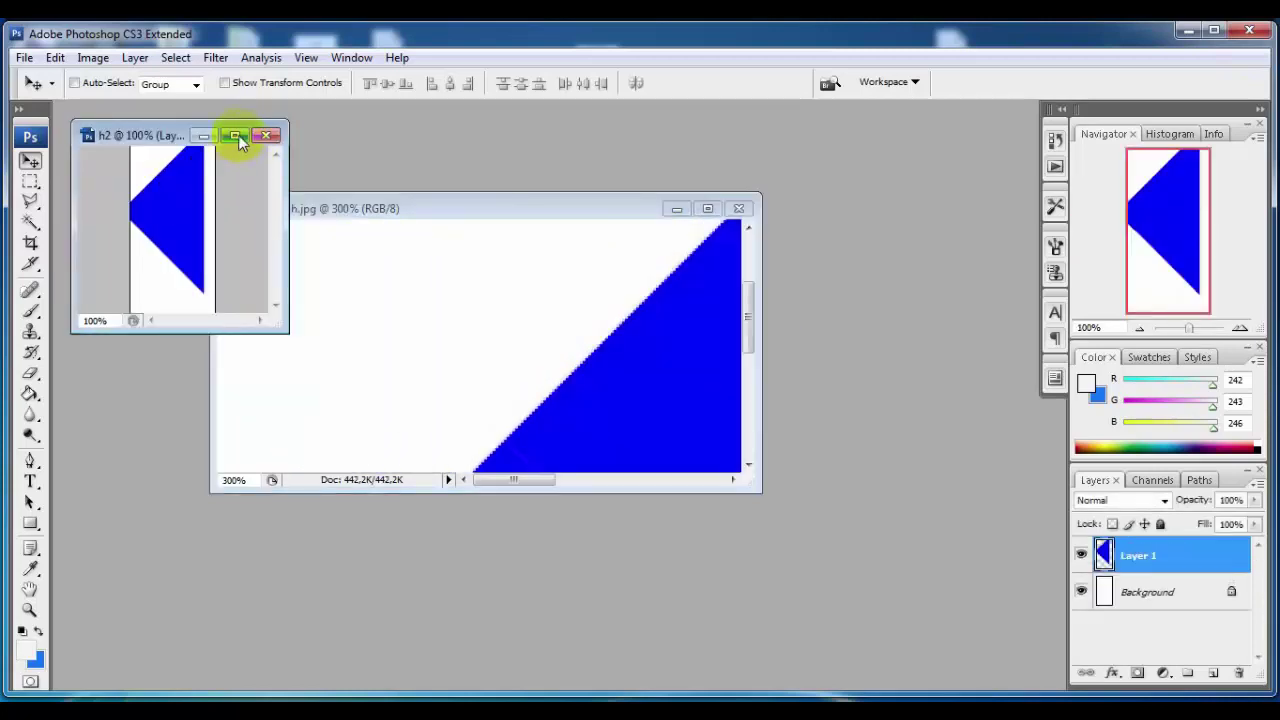
click(240, 141)
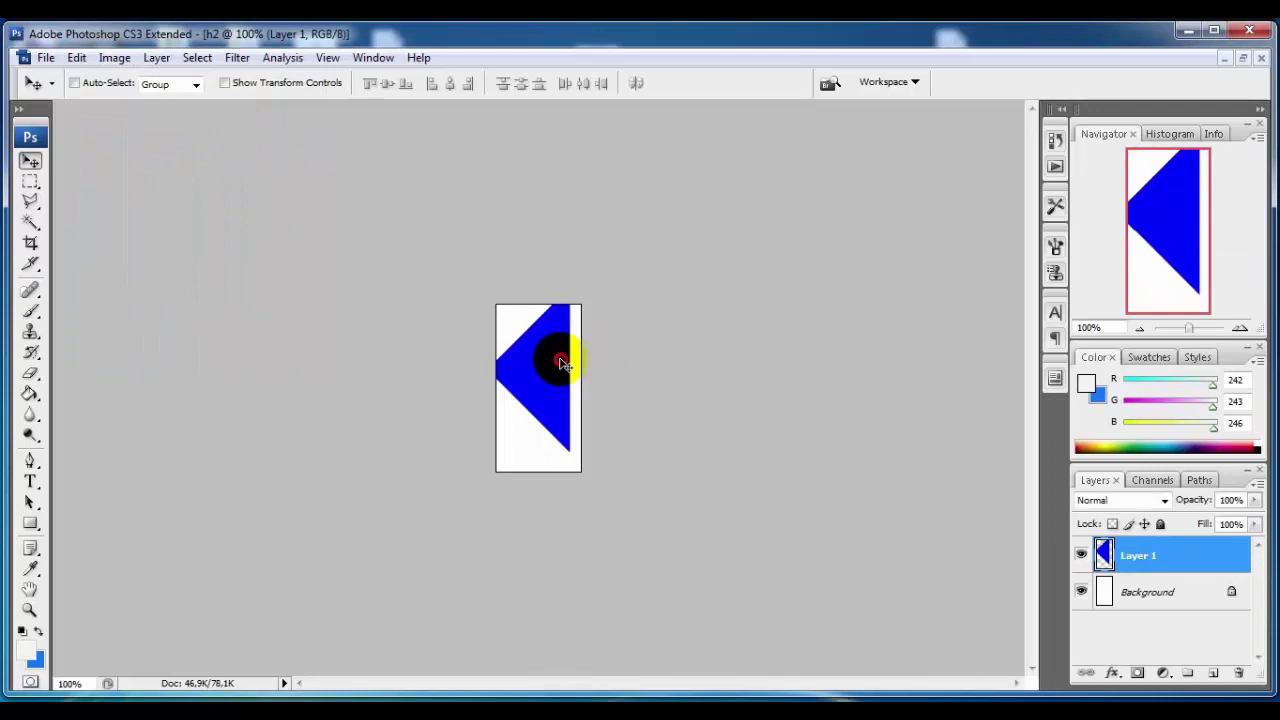
drag(562, 362, 566, 381)
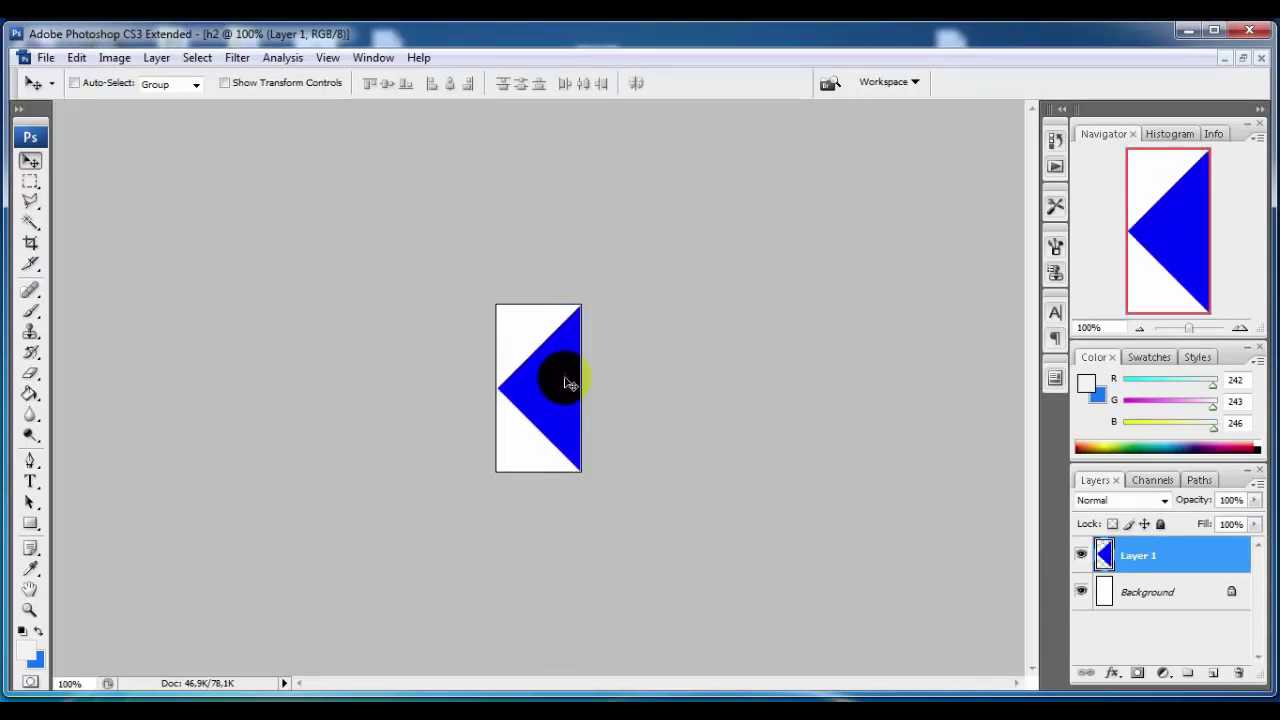
drag(565, 381, 566, 376)
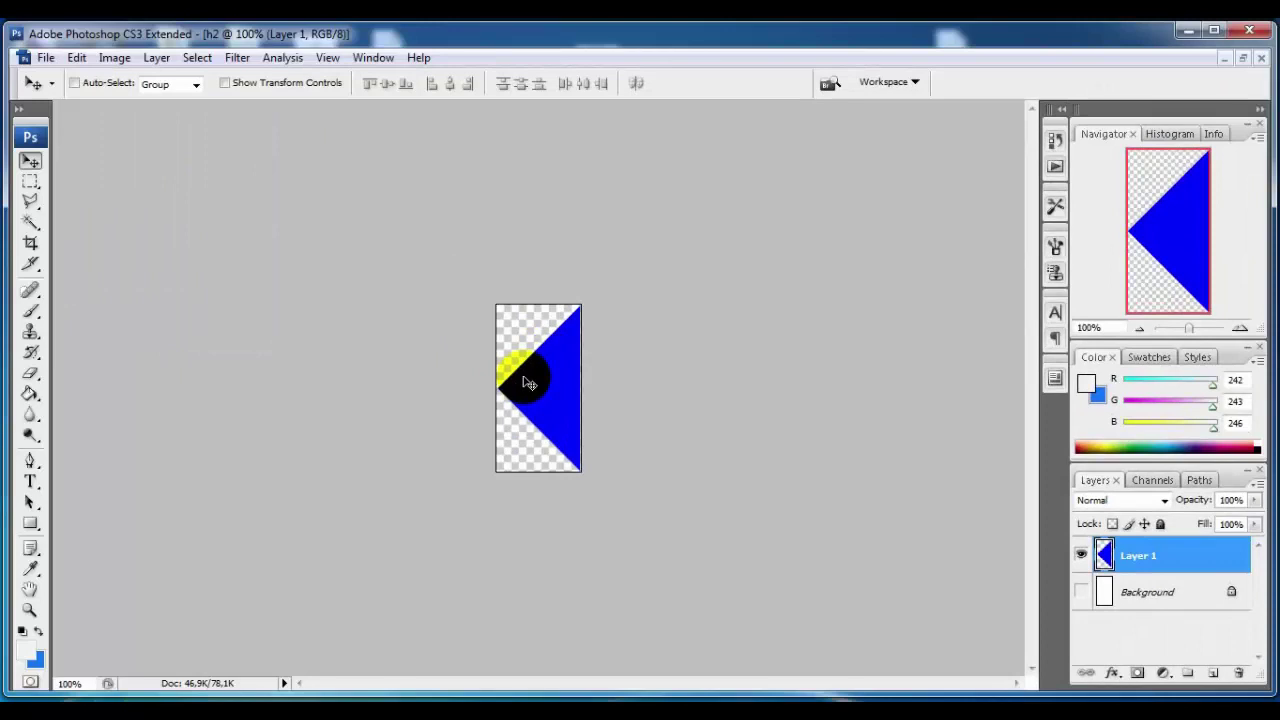
click(45, 58)
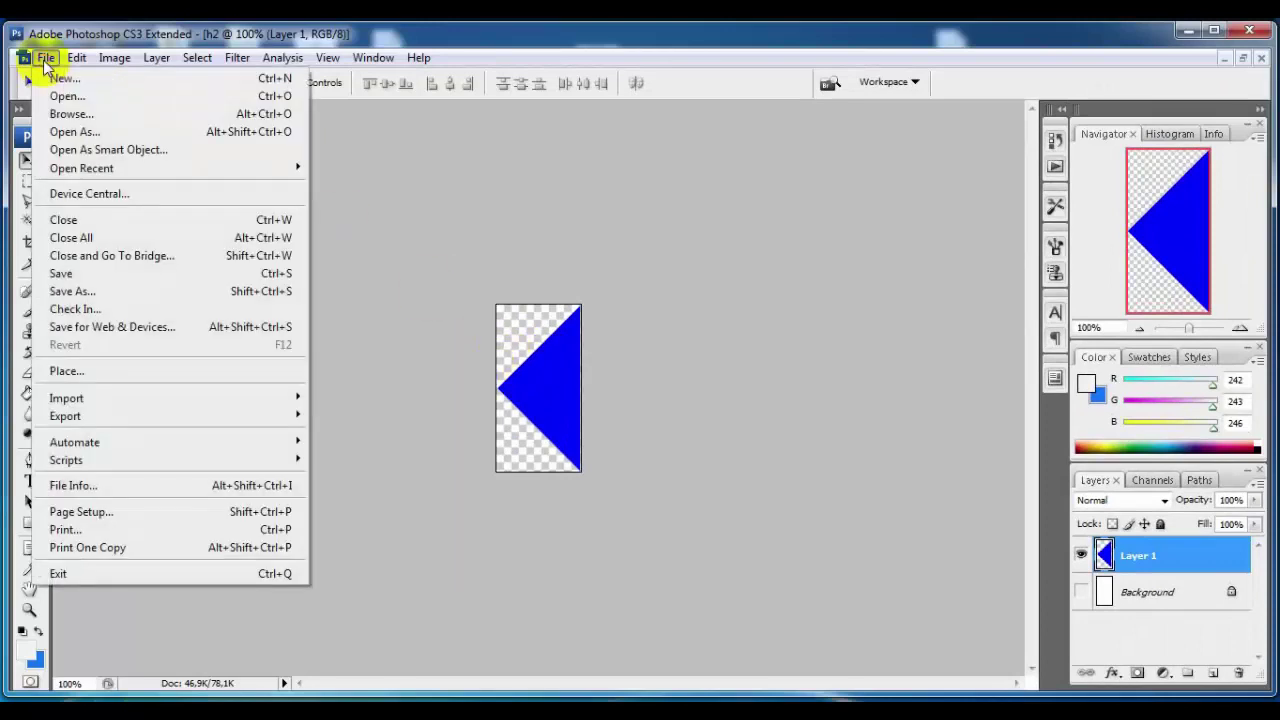
Save h2 to the Desktop as h2.png, then close it without saving again
click(110, 274)
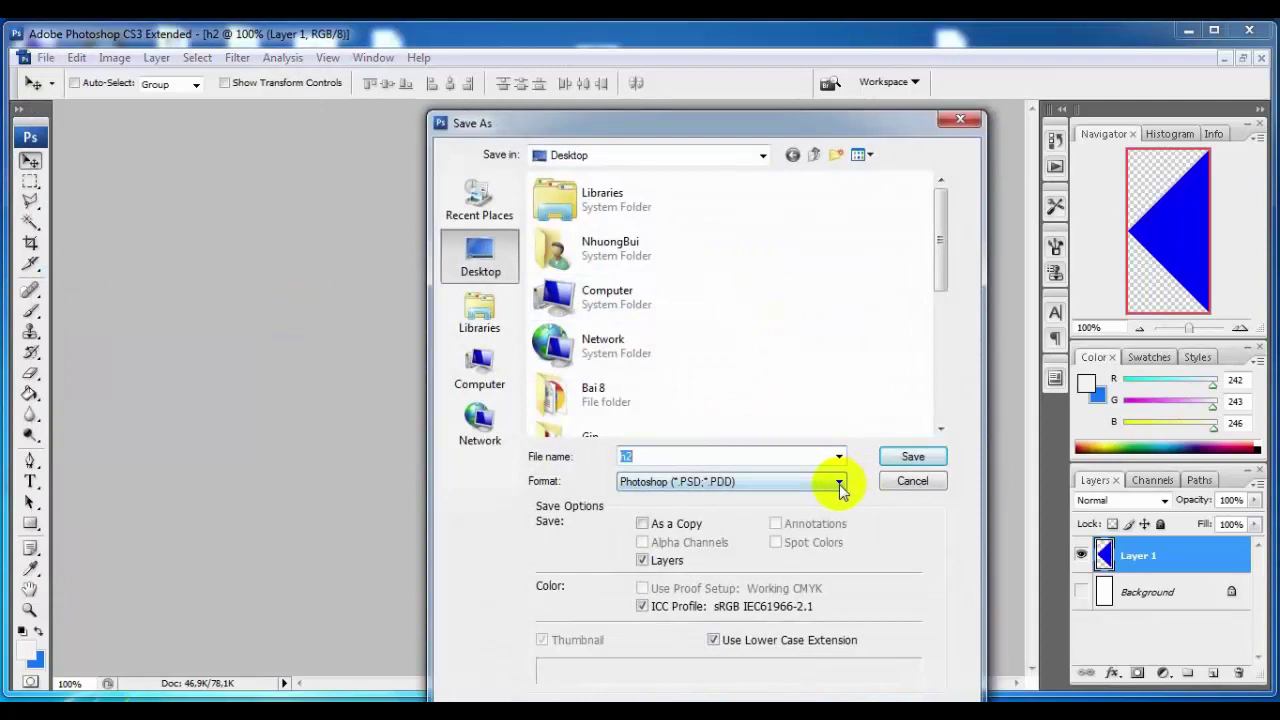
click(838, 481)
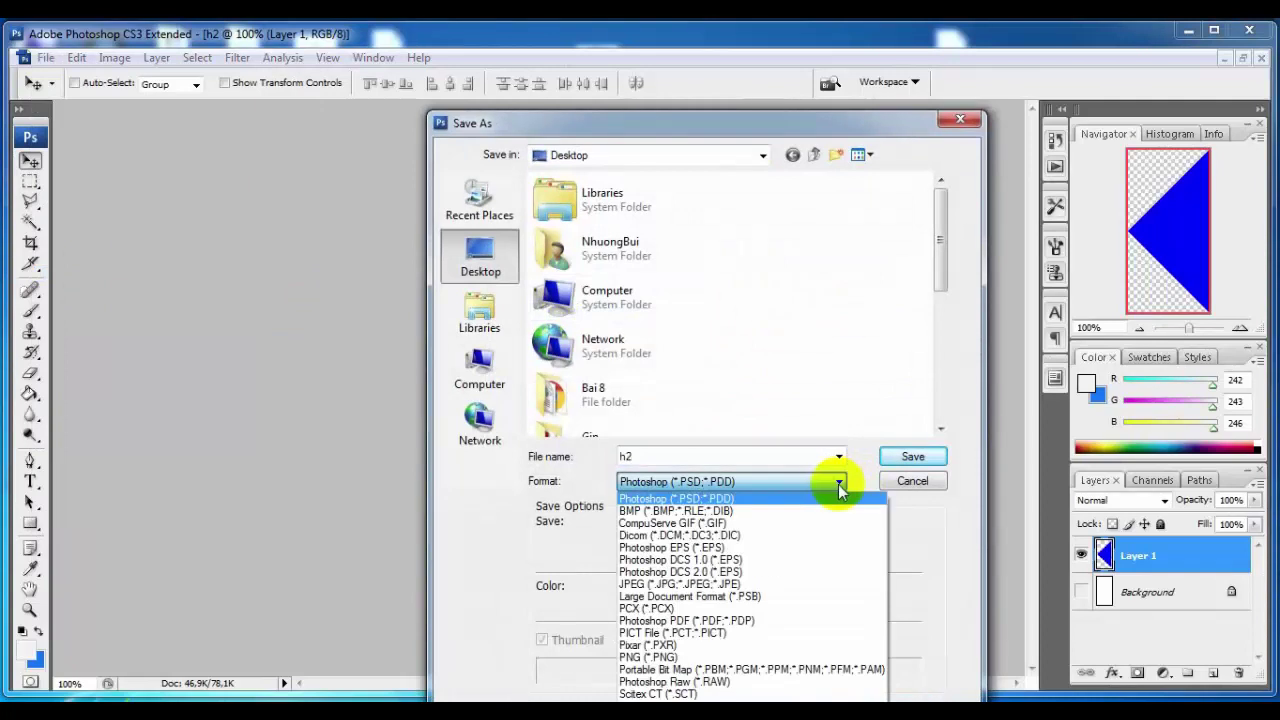
click(650, 658)
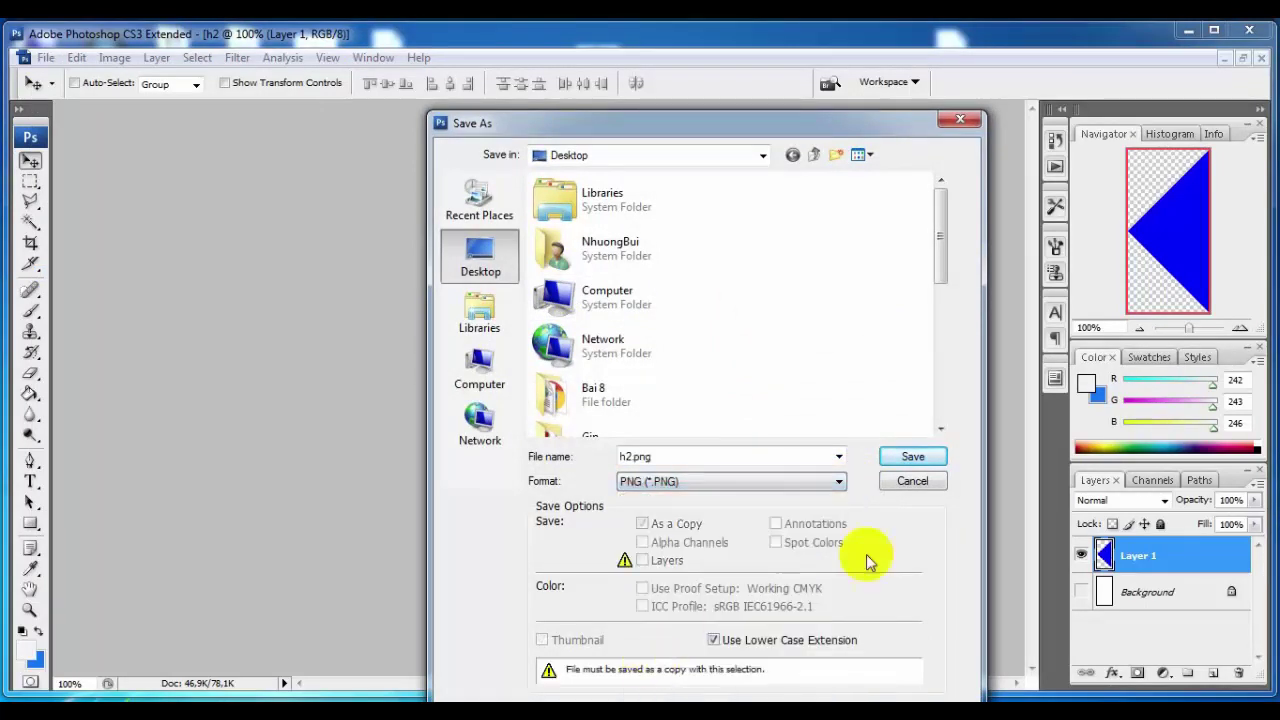
click(912, 459)
click(716, 357)
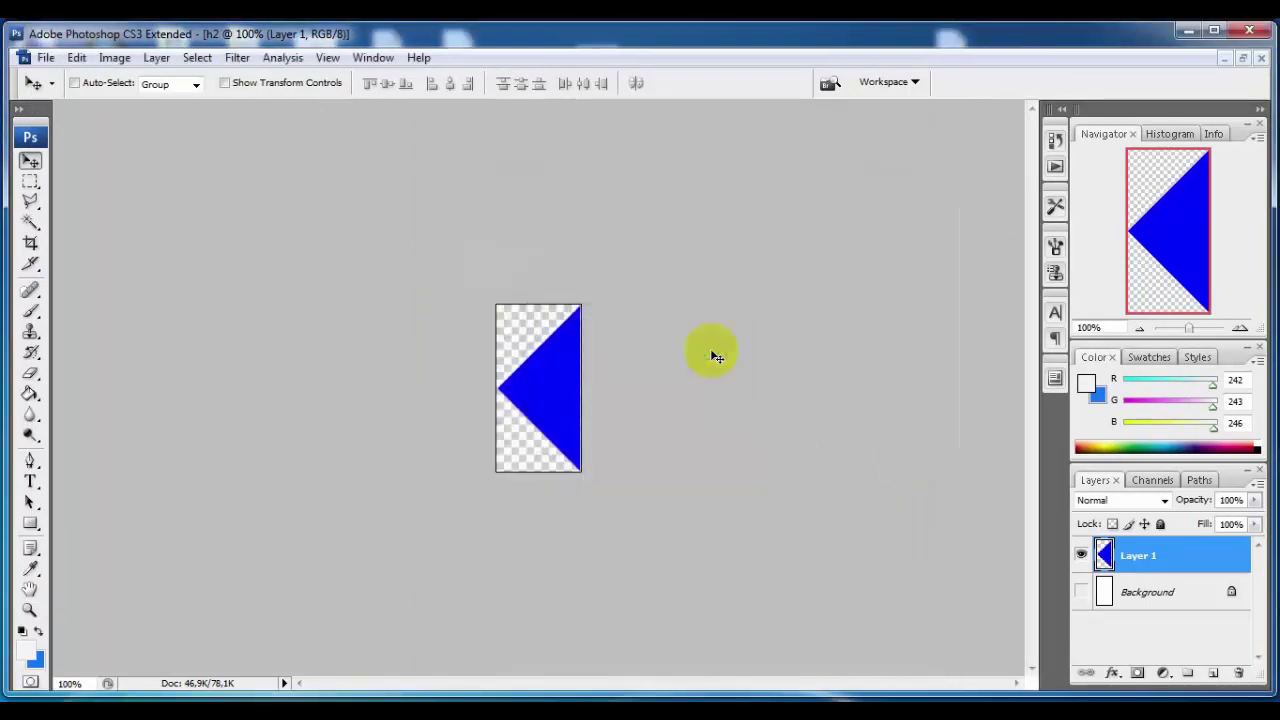
click(1261, 60)
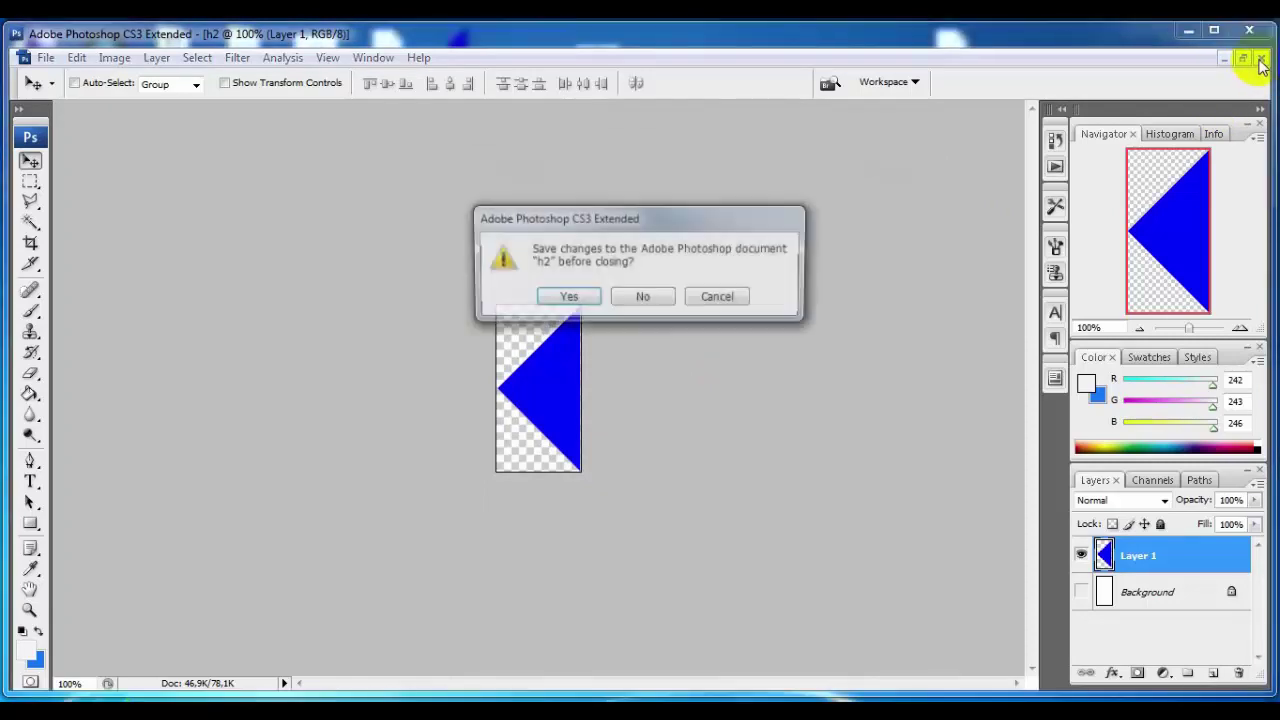
click(641, 300)
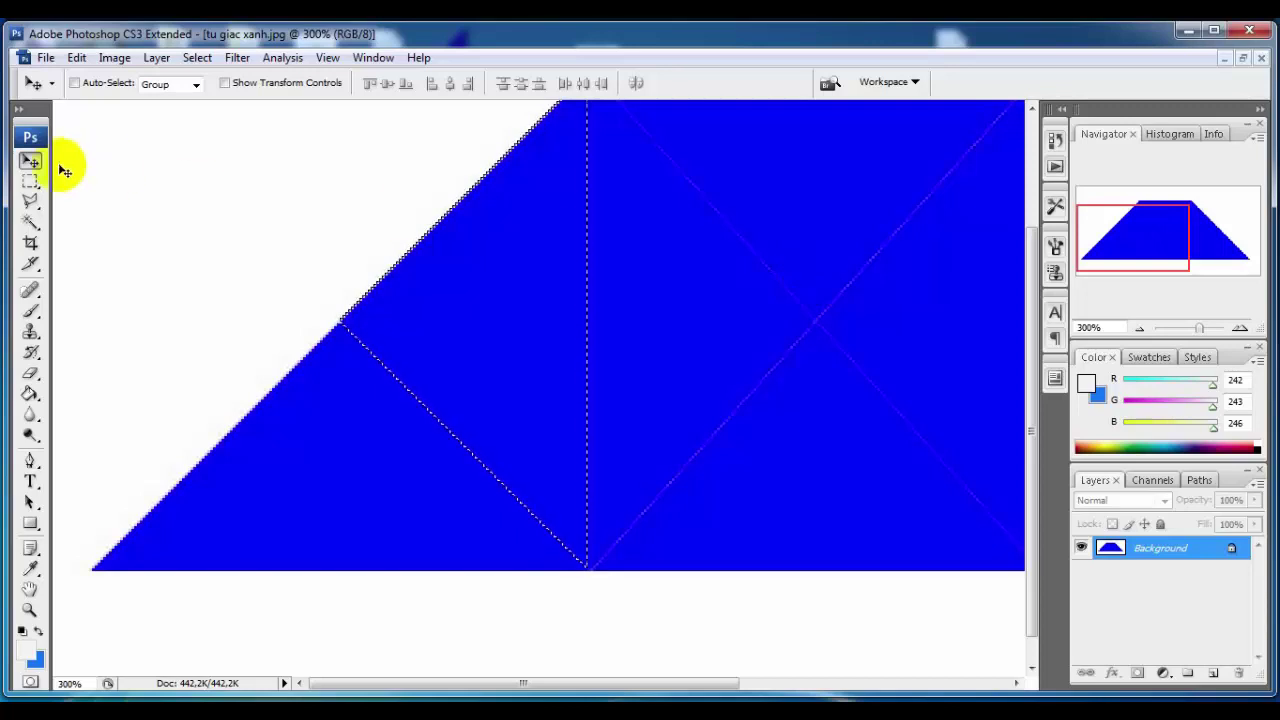
Pan to the trapezoid's top edge and polygon-lasso the triangle from top-left corner to centre crossing
key(ctrl+d)
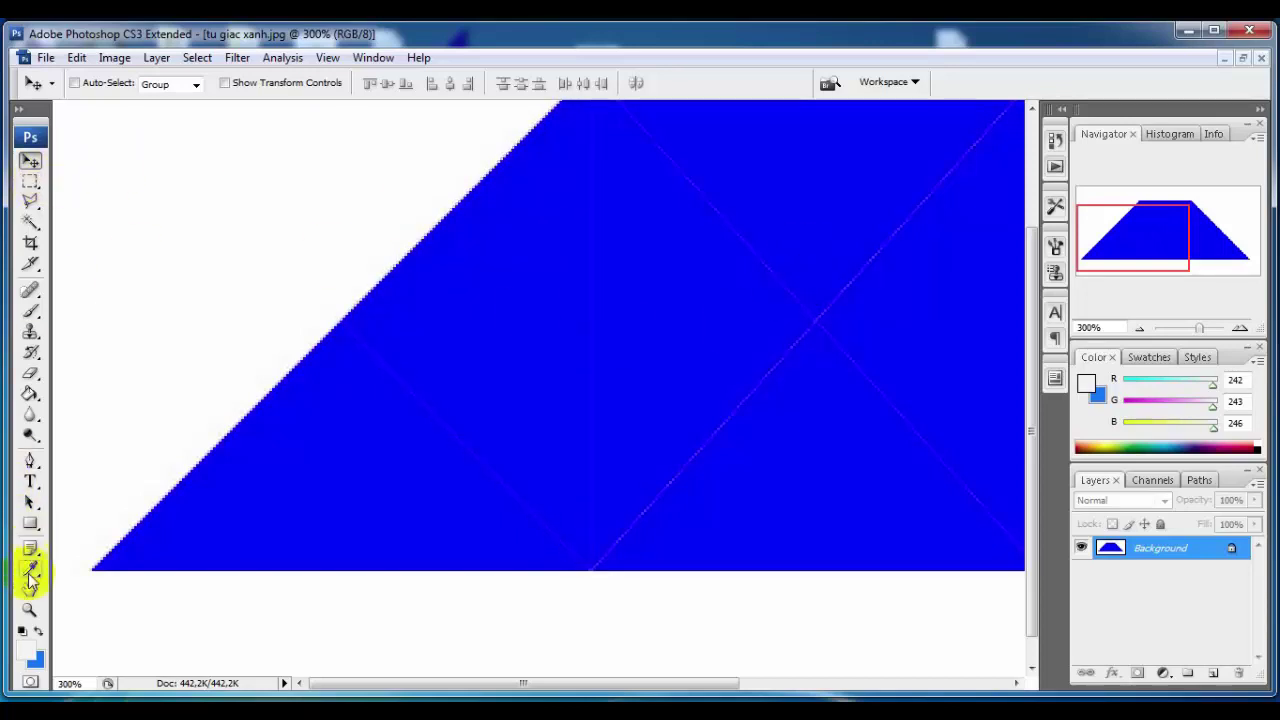
click(30, 590)
drag(855, 262, 699, 305)
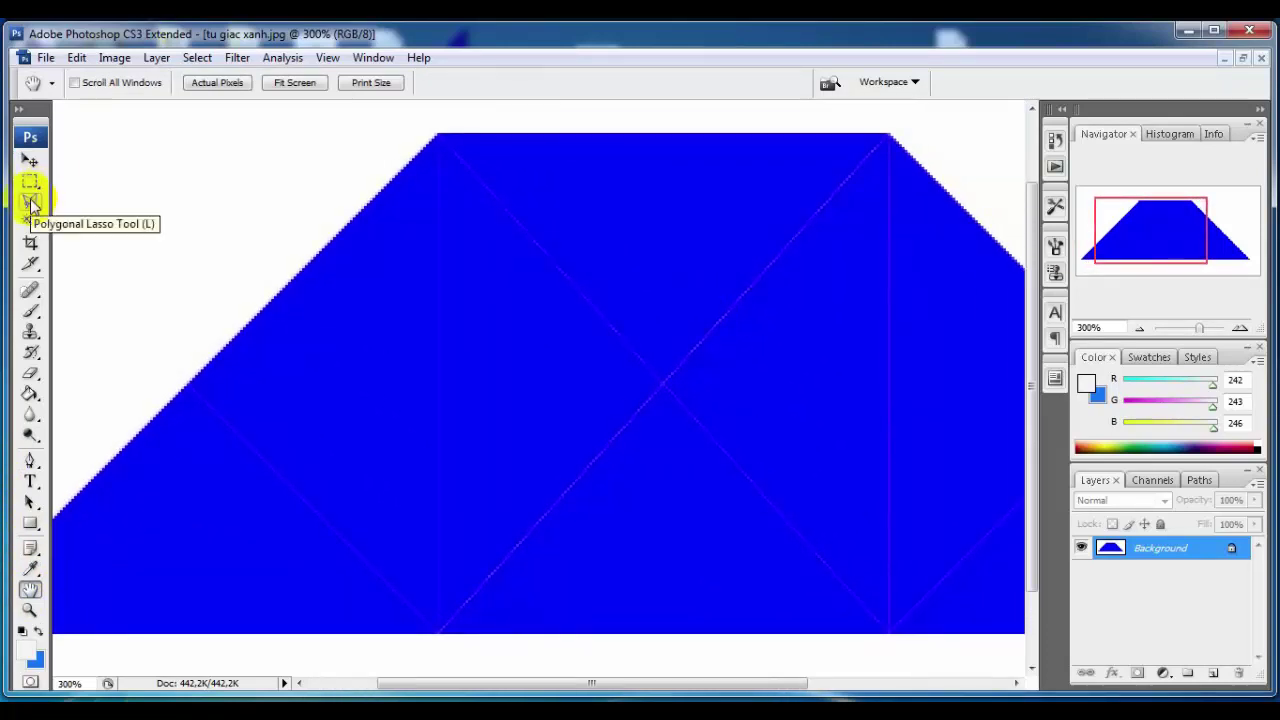
click(30, 203)
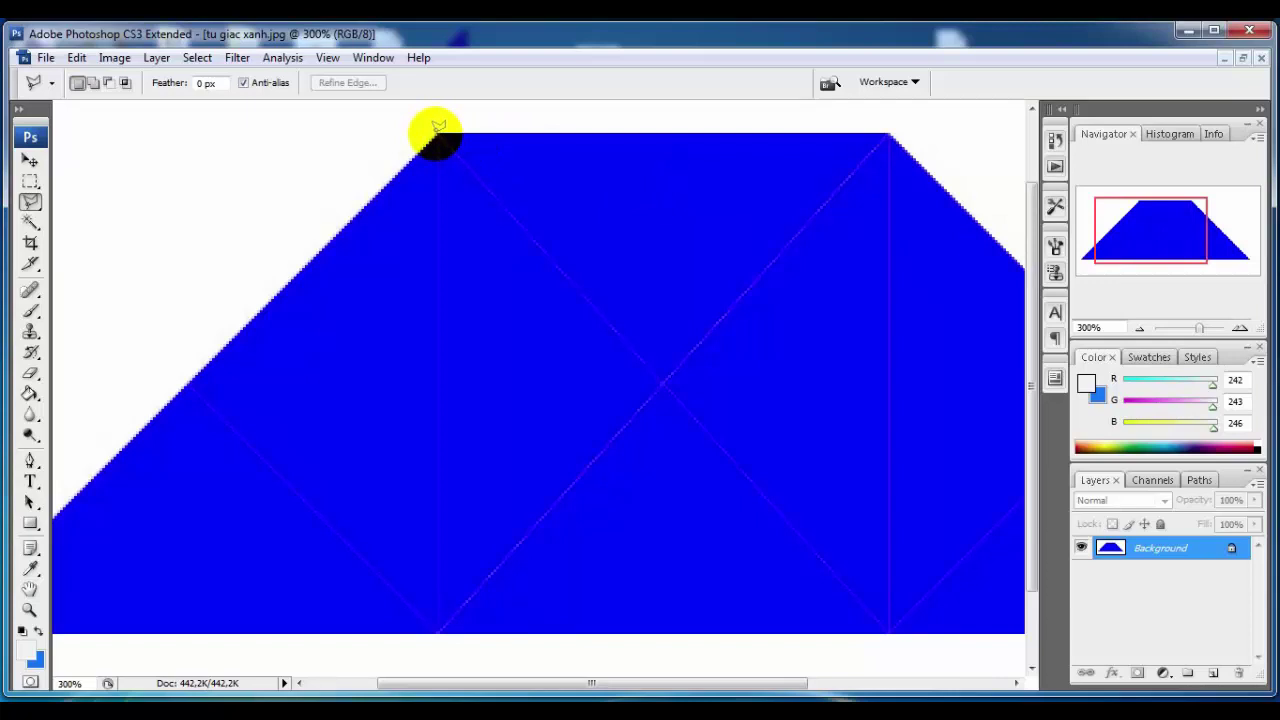
click(437, 130)
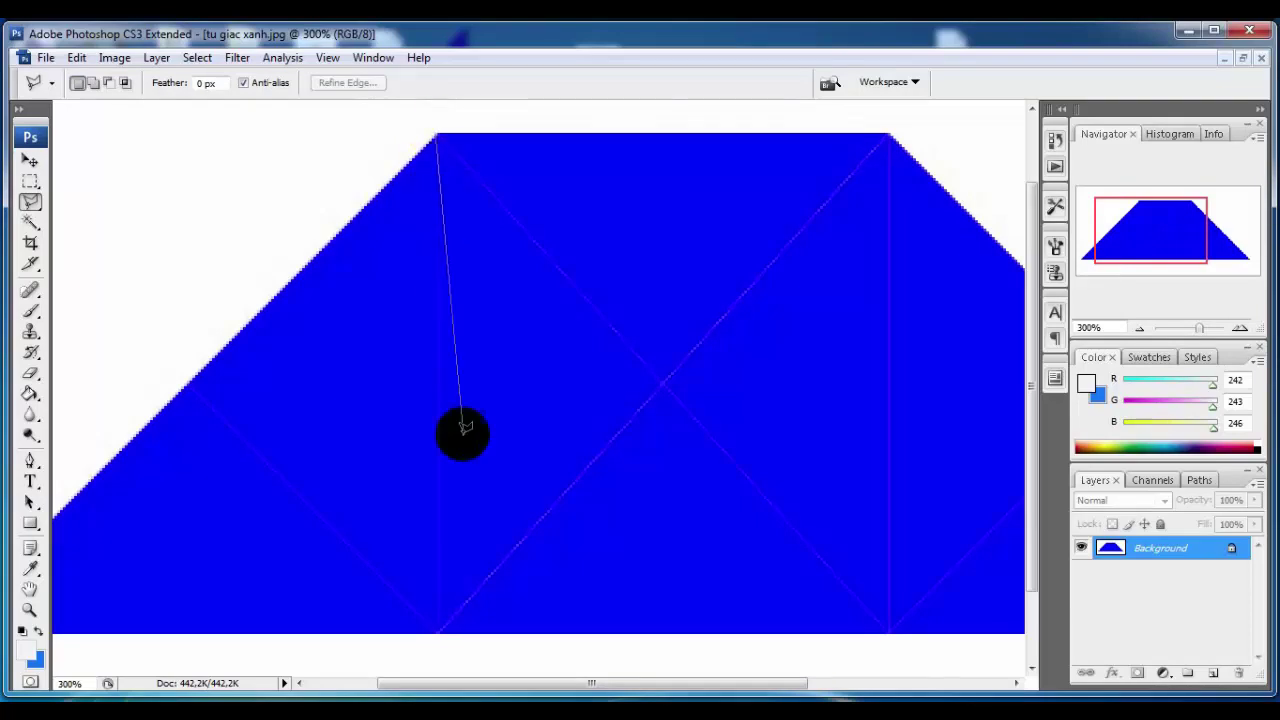
click(437, 630)
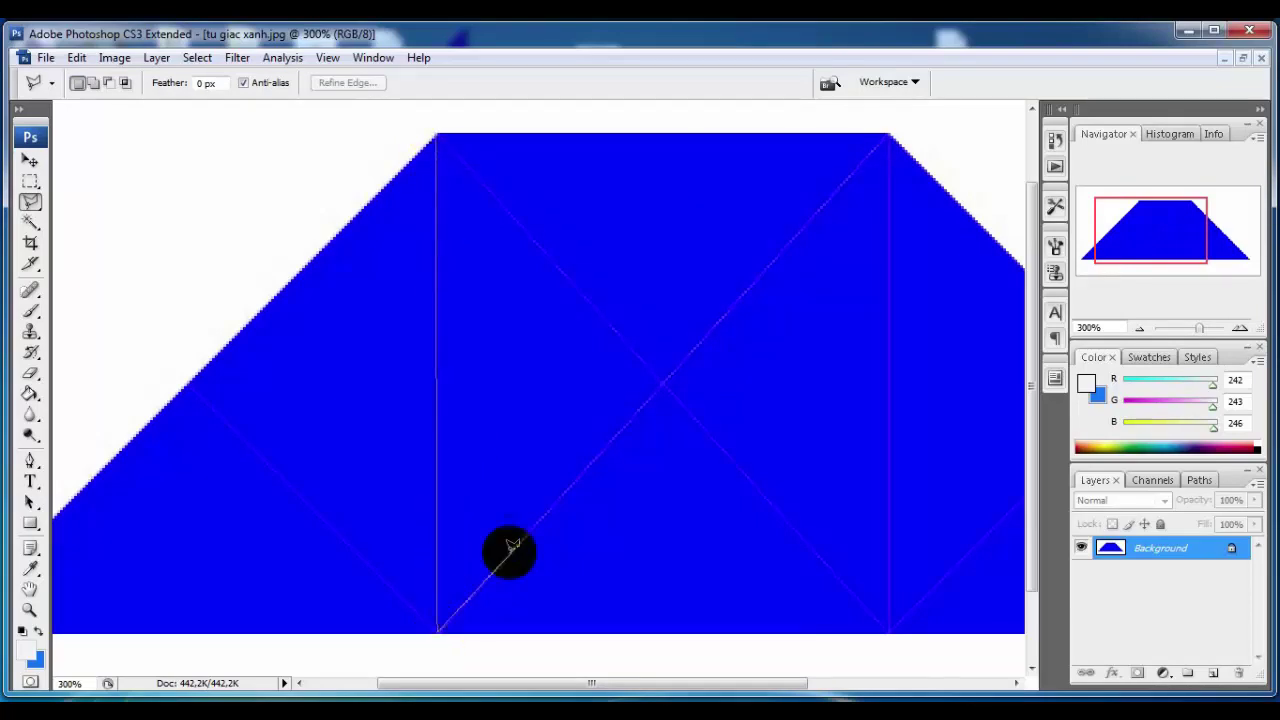
click(665, 381)
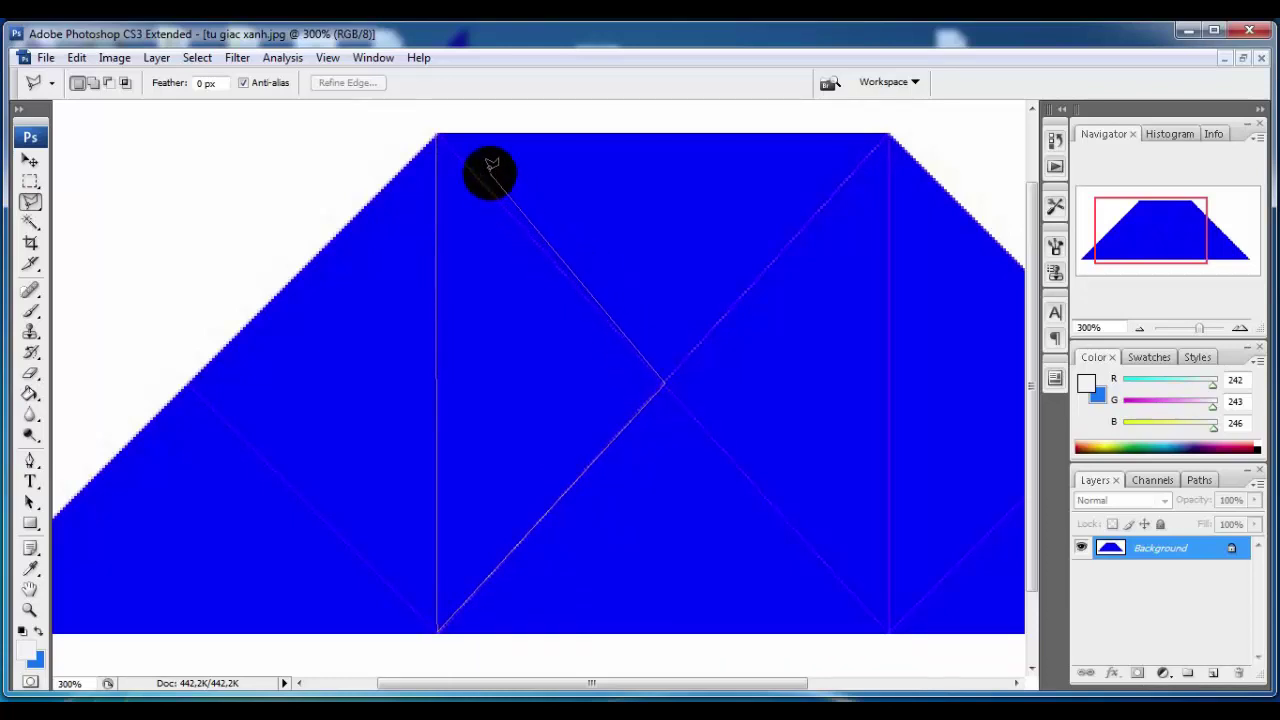
click(437, 127)
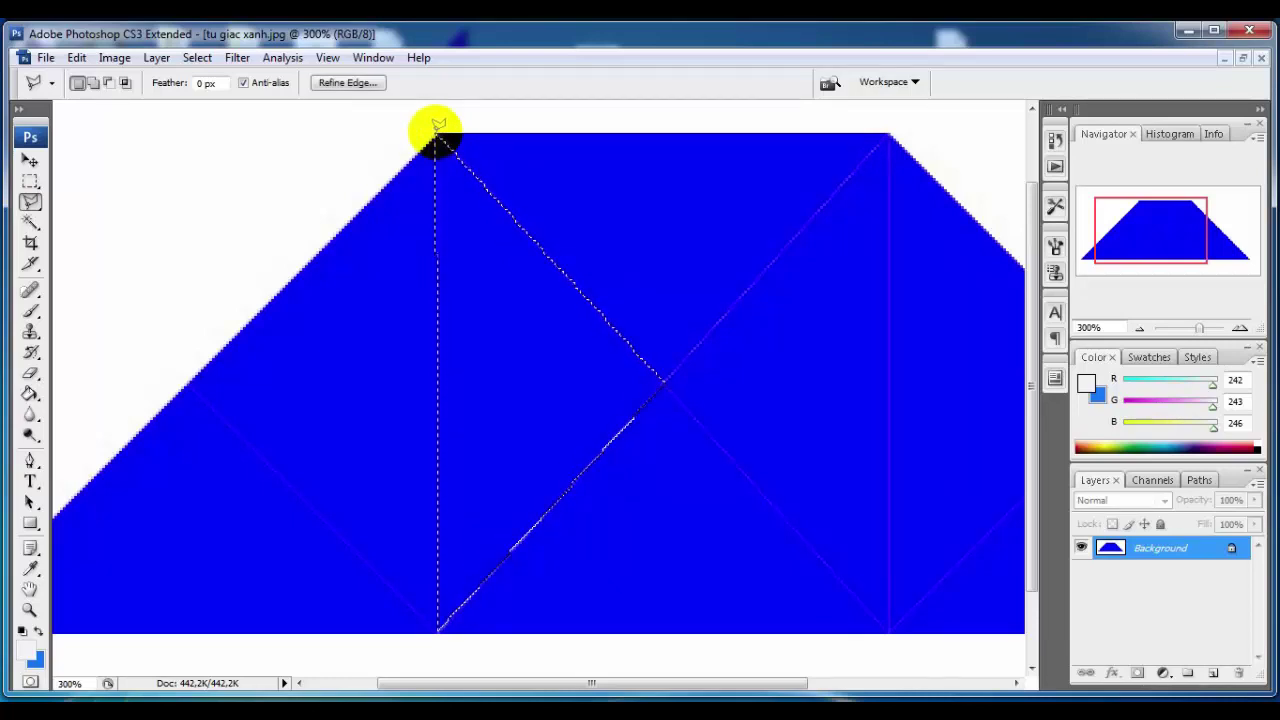
Redo the triangle selection through the top-left corner, bottom edge and centre crossing
key(ctrl+d)
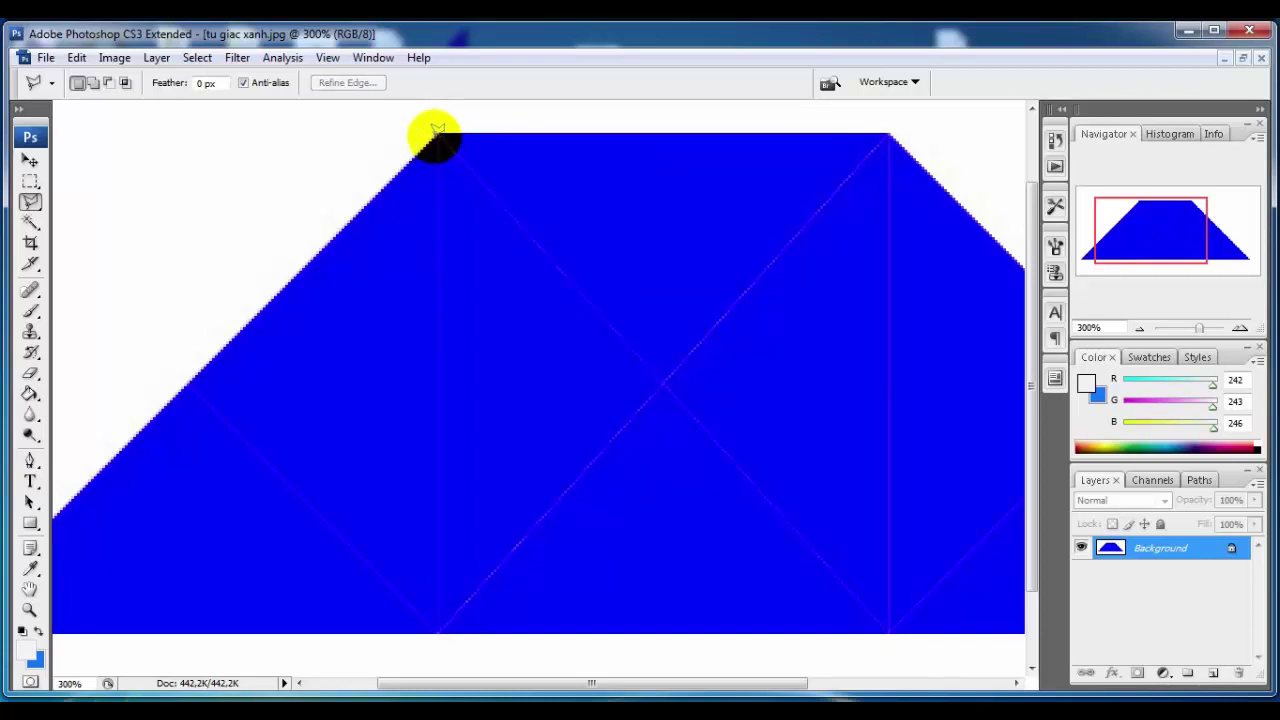
click(436, 131)
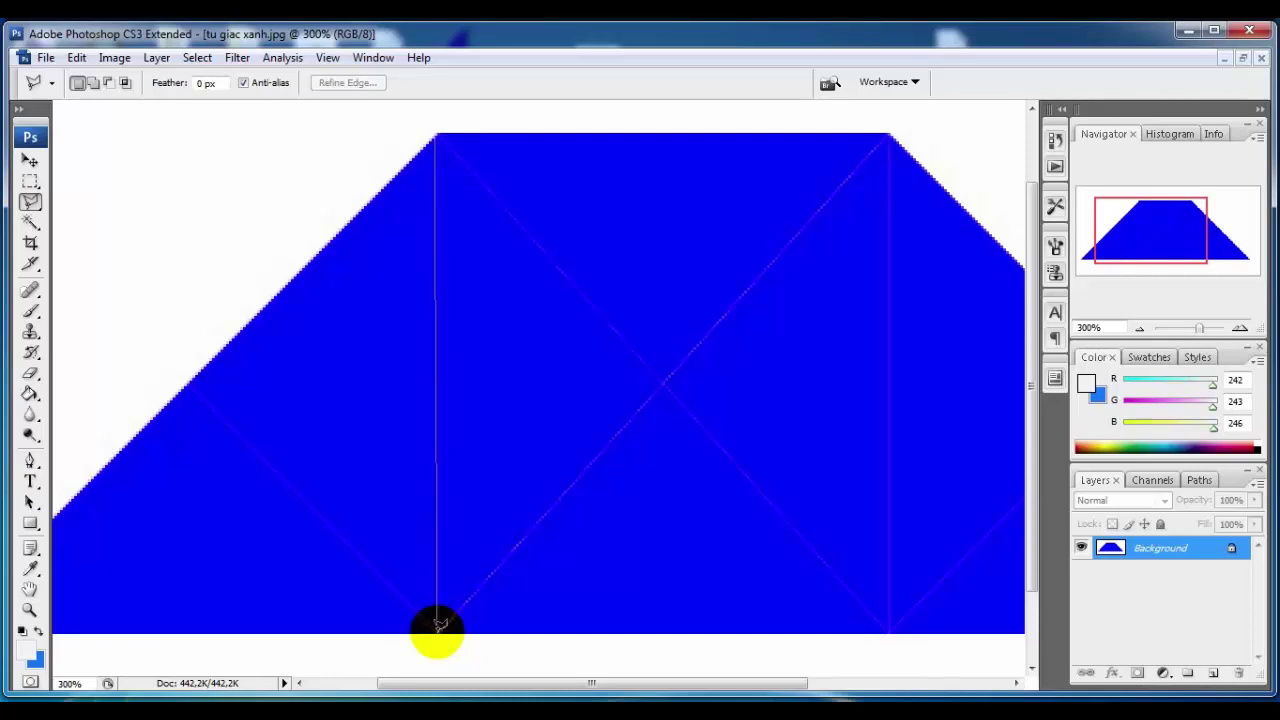
click(437, 630)
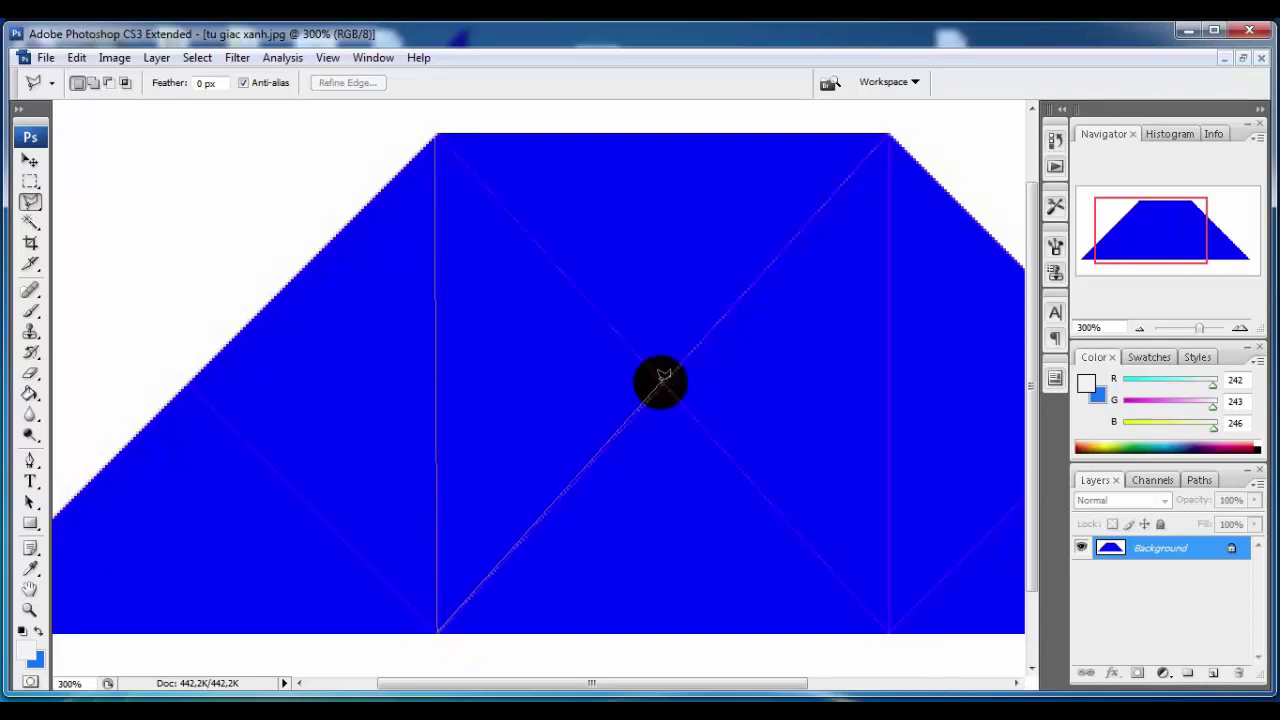
click(661, 378)
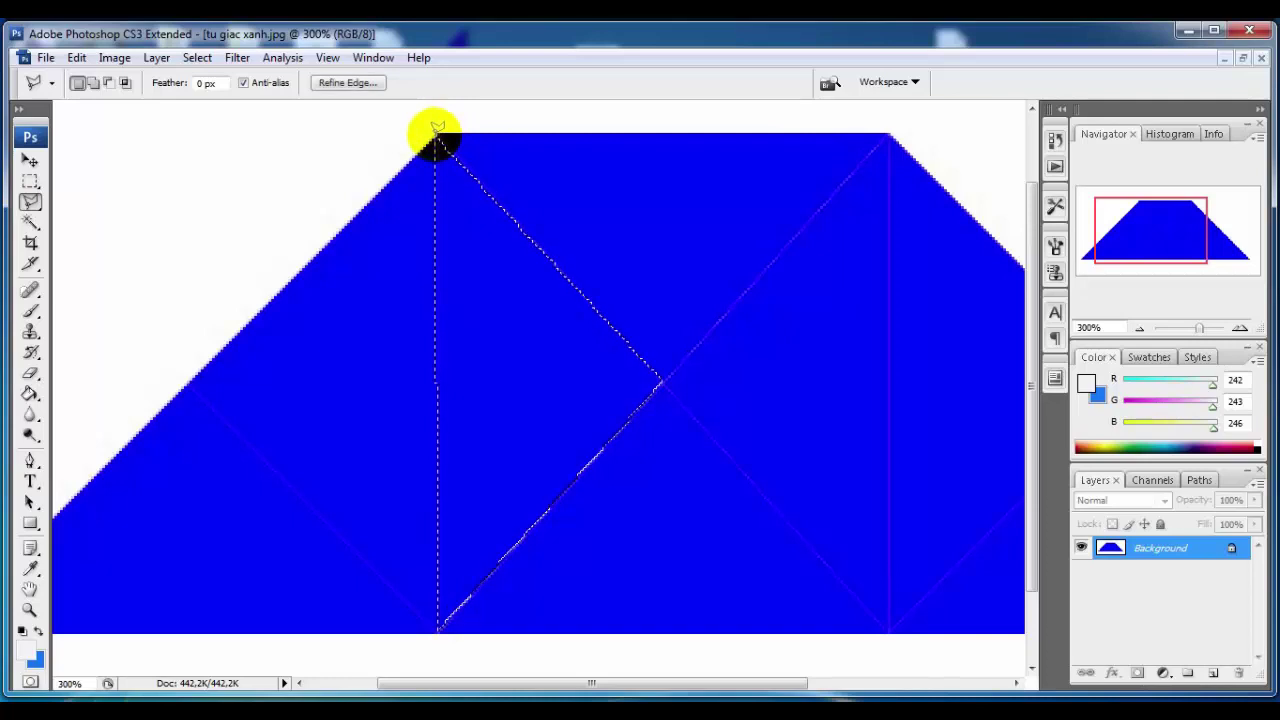
click(436, 130)
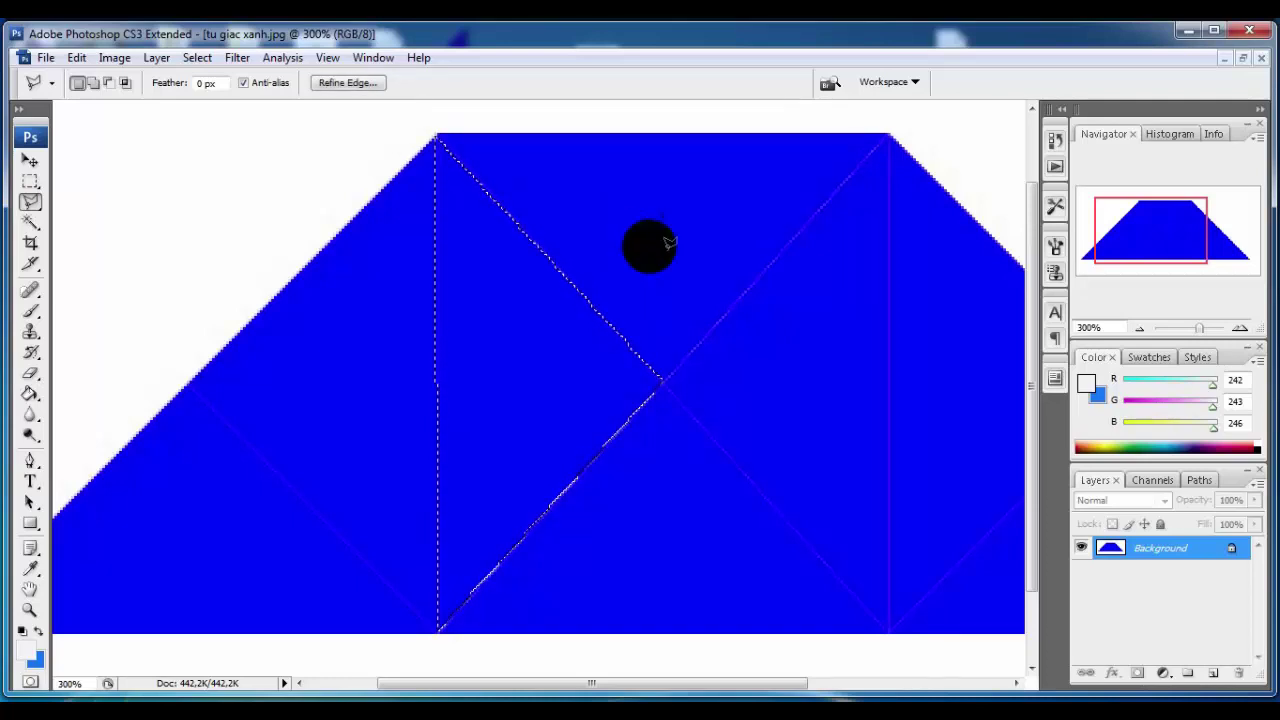
Copy the selected triangle and create a new 82×178 px document named h3, floating the windows
click(78, 58)
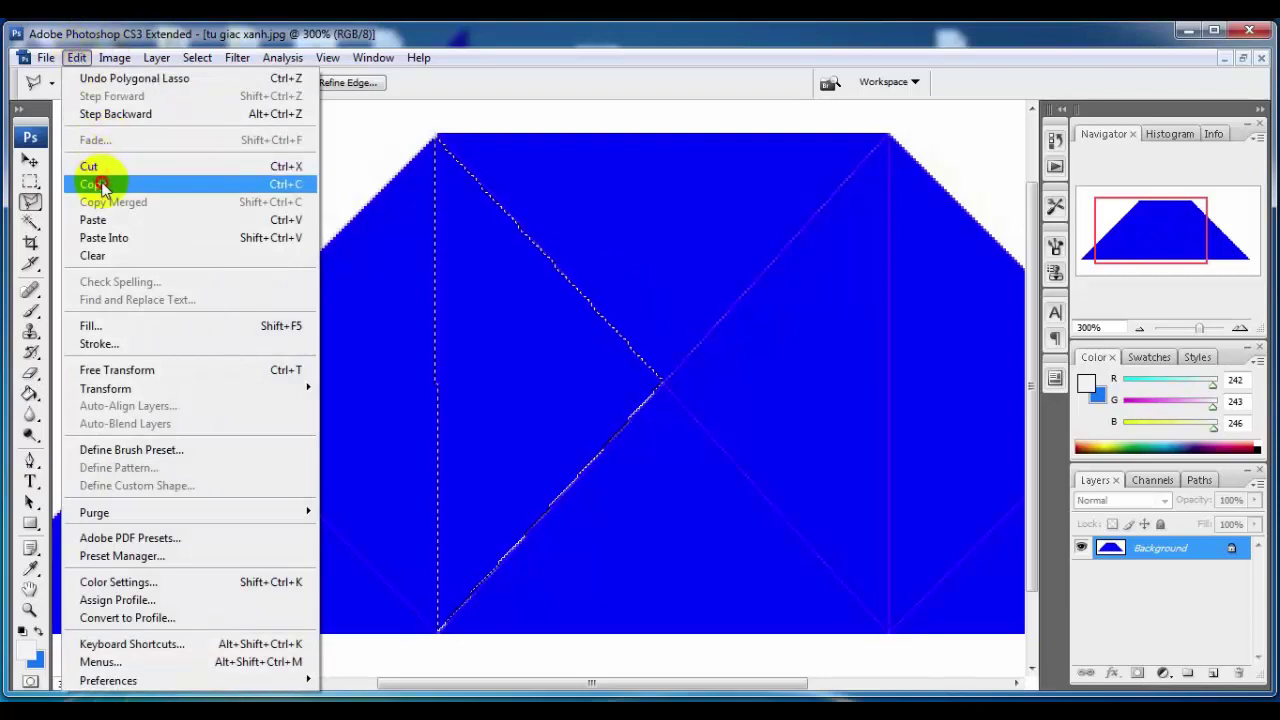
click(100, 184)
click(46, 58)
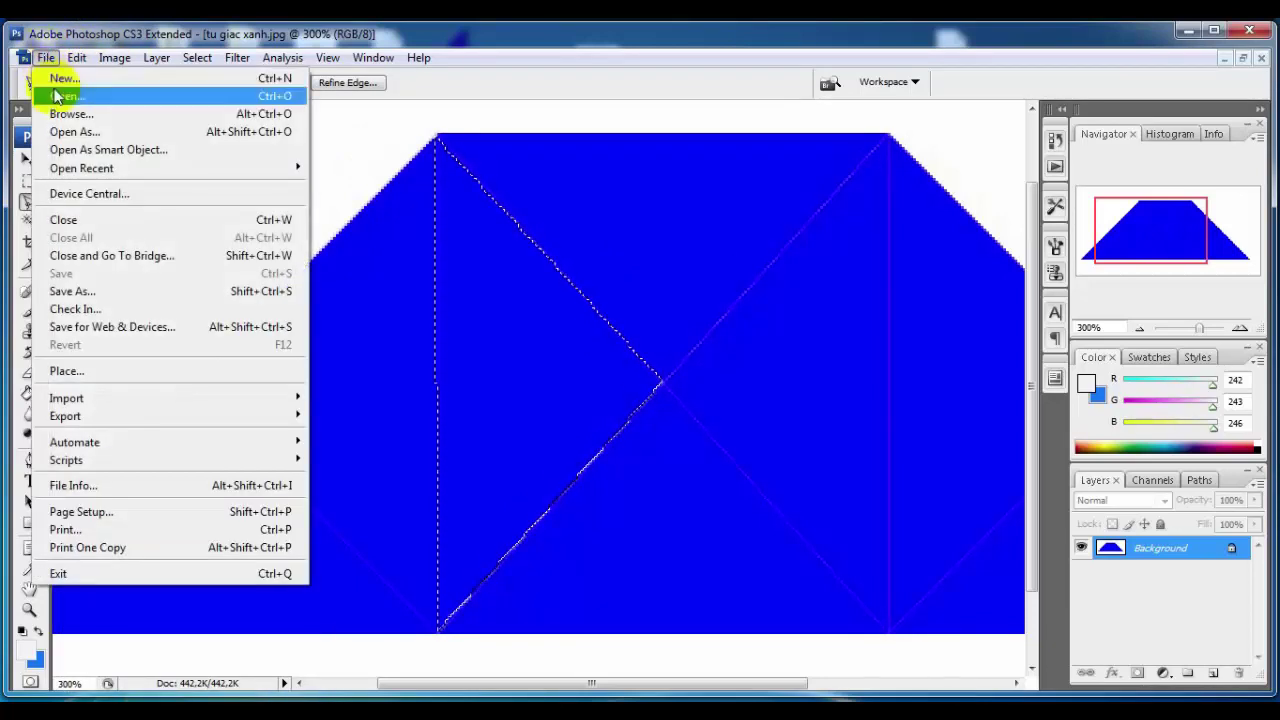
click(62, 78)
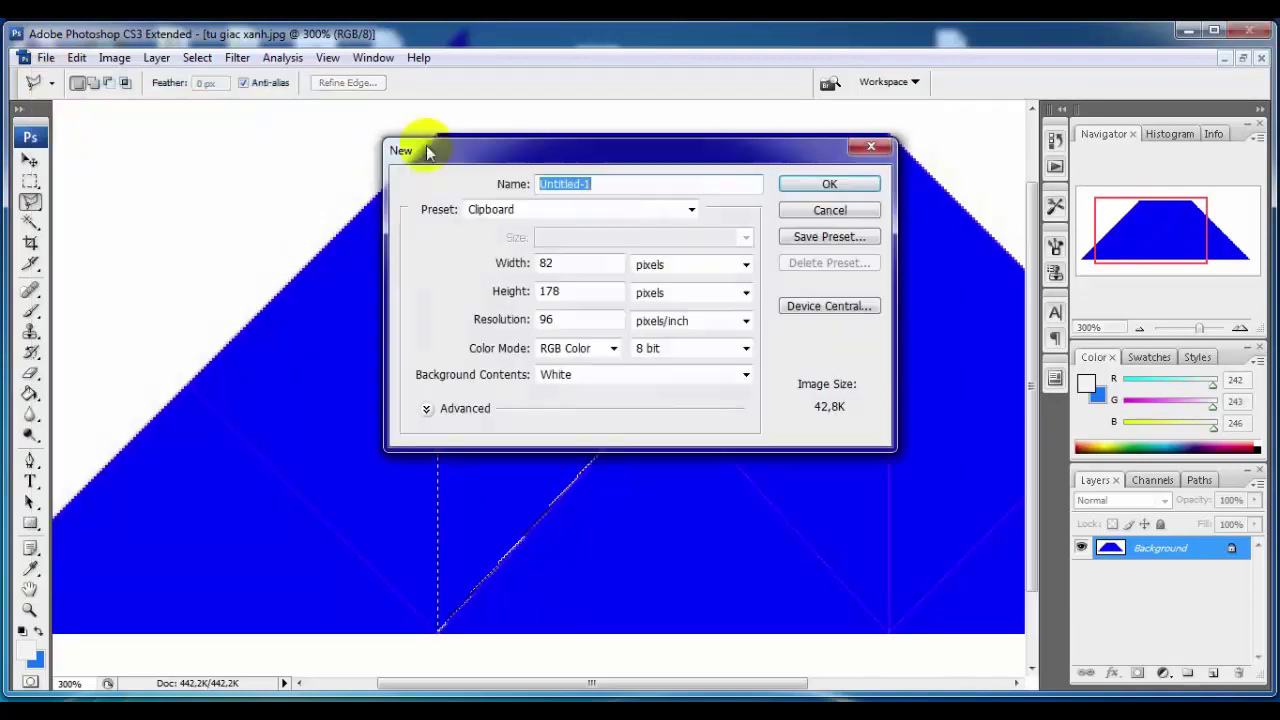
key(BackSpace)
text(h3)
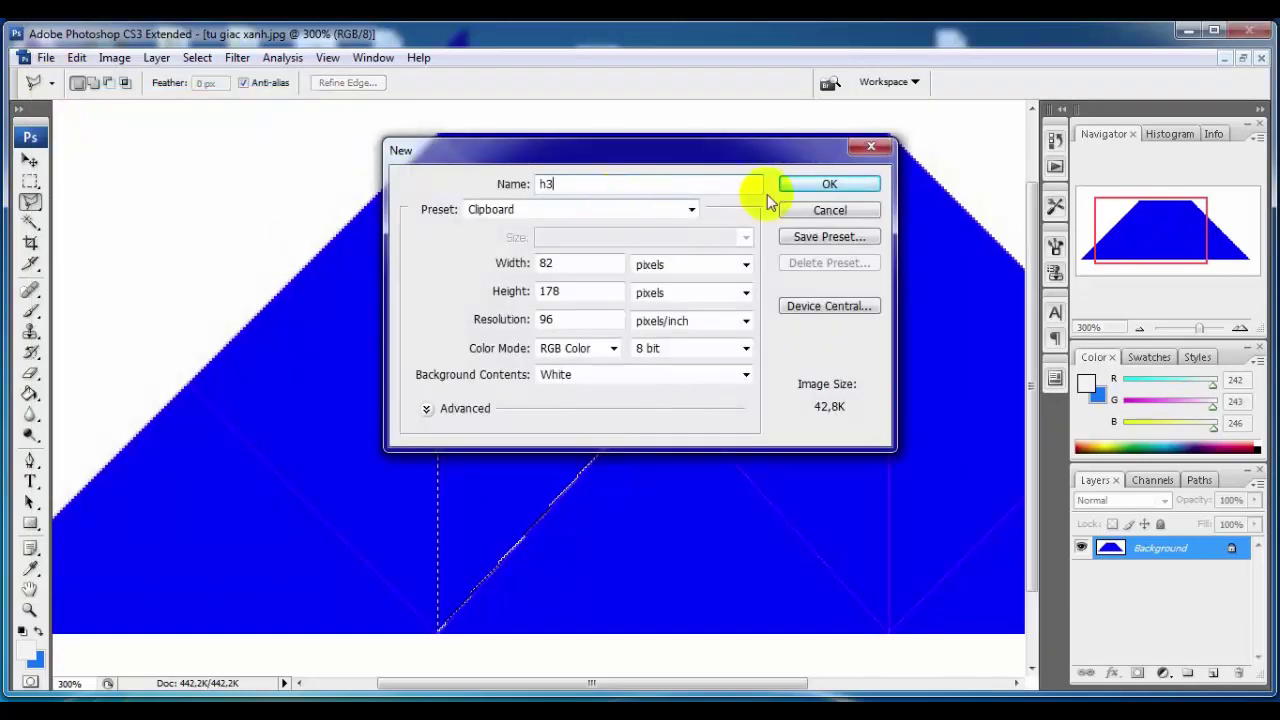
click(840, 186)
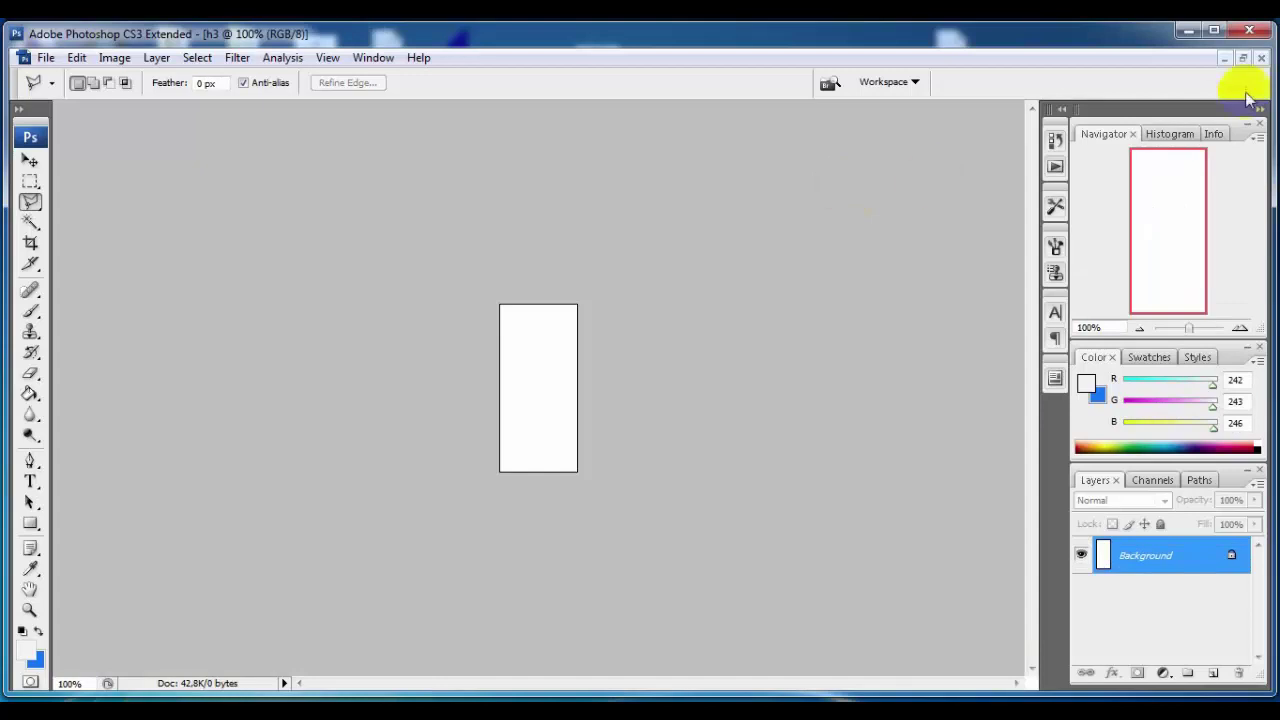
click(1245, 59)
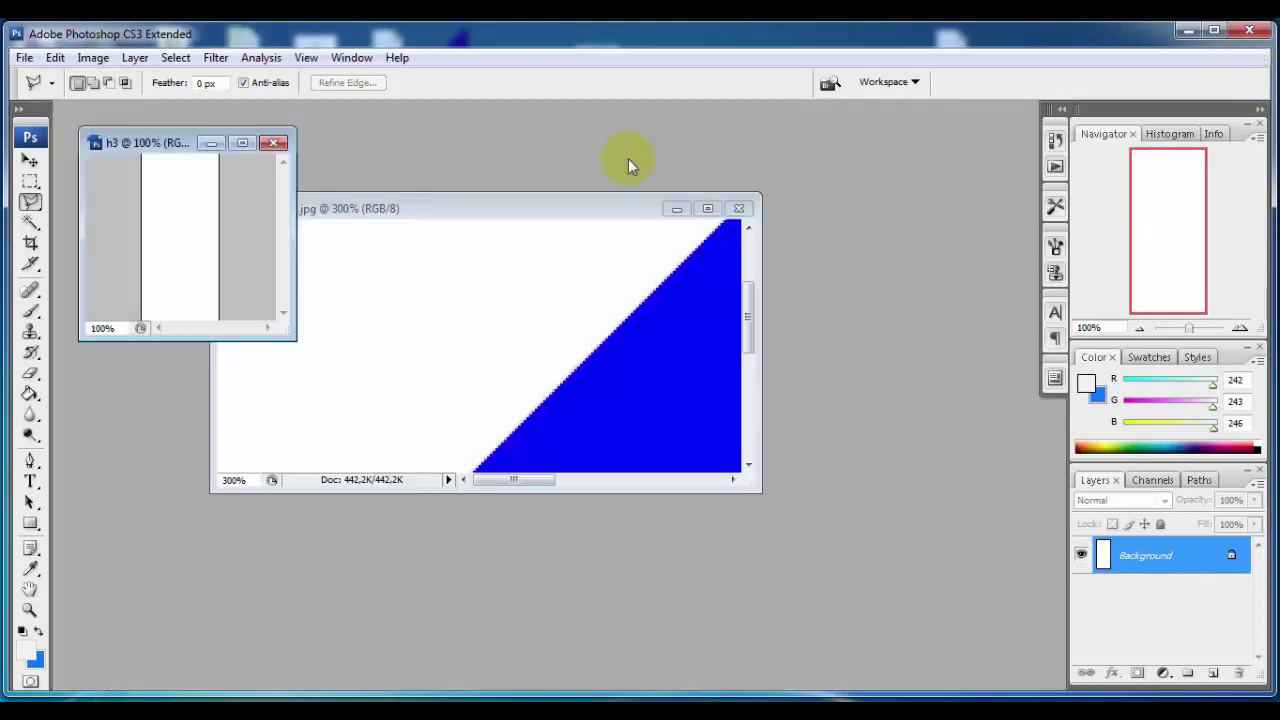
Drag the triangle into h3 with the Move tool and maximize the h3 window
click(30, 162)
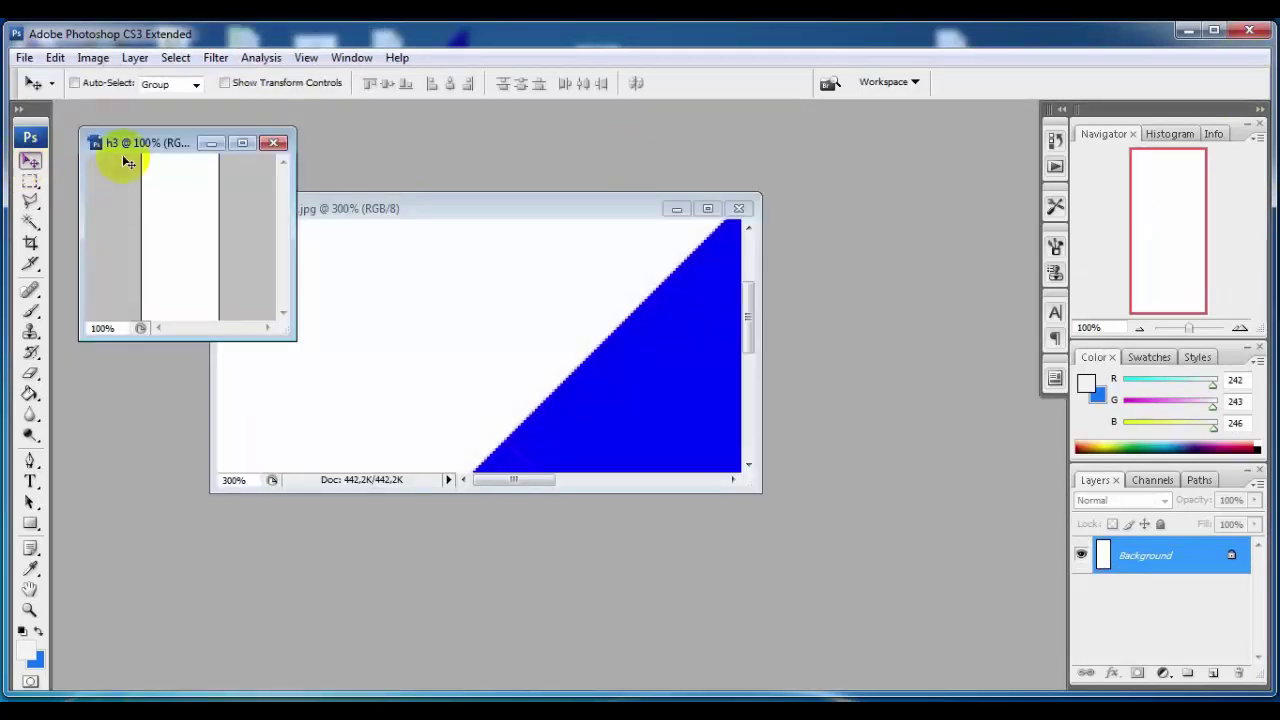
mouse_move(534, 288)
mouse_down()
mouse_move(684, 290)
mouse_move(514, 482)
mouse_move(572, 481)
mouse_up()
drag(508, 403, 186, 225)
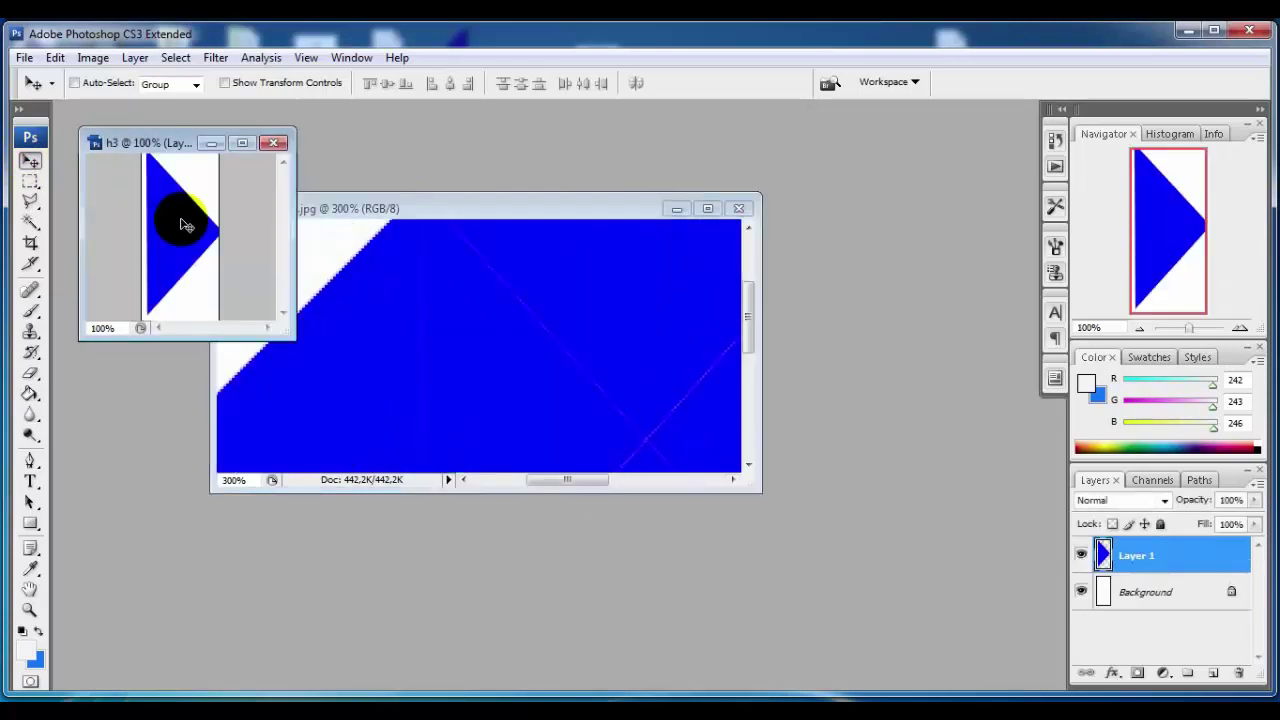
click(247, 143)
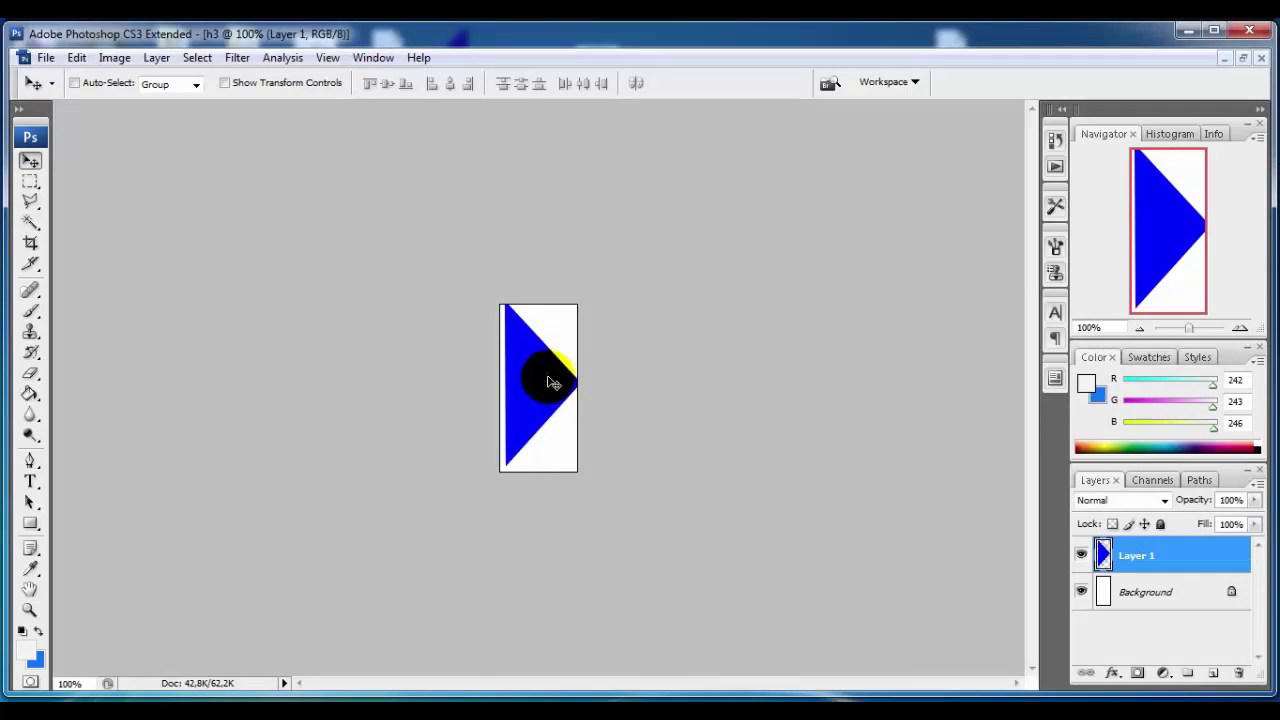
Nudge the triangle flush with the left edge and hide the white Background layer
drag(548, 383, 546, 384)
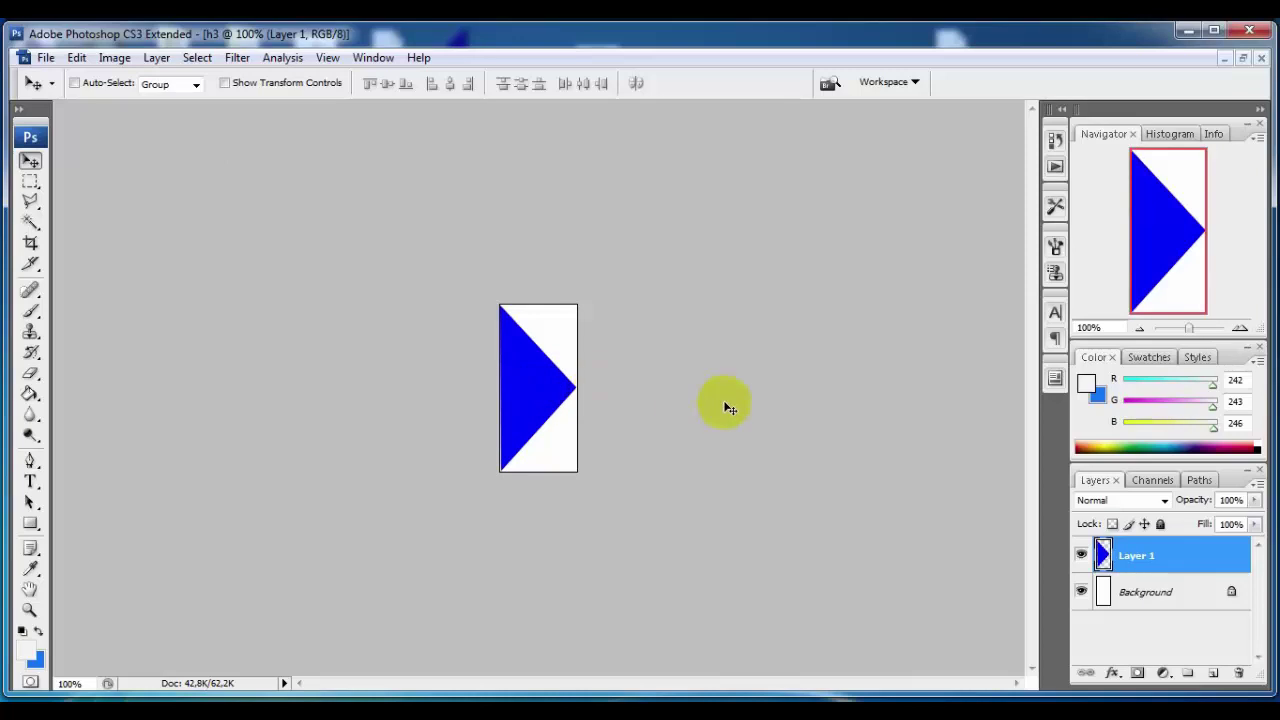
click(531, 364)
drag(535, 368, 523, 455)
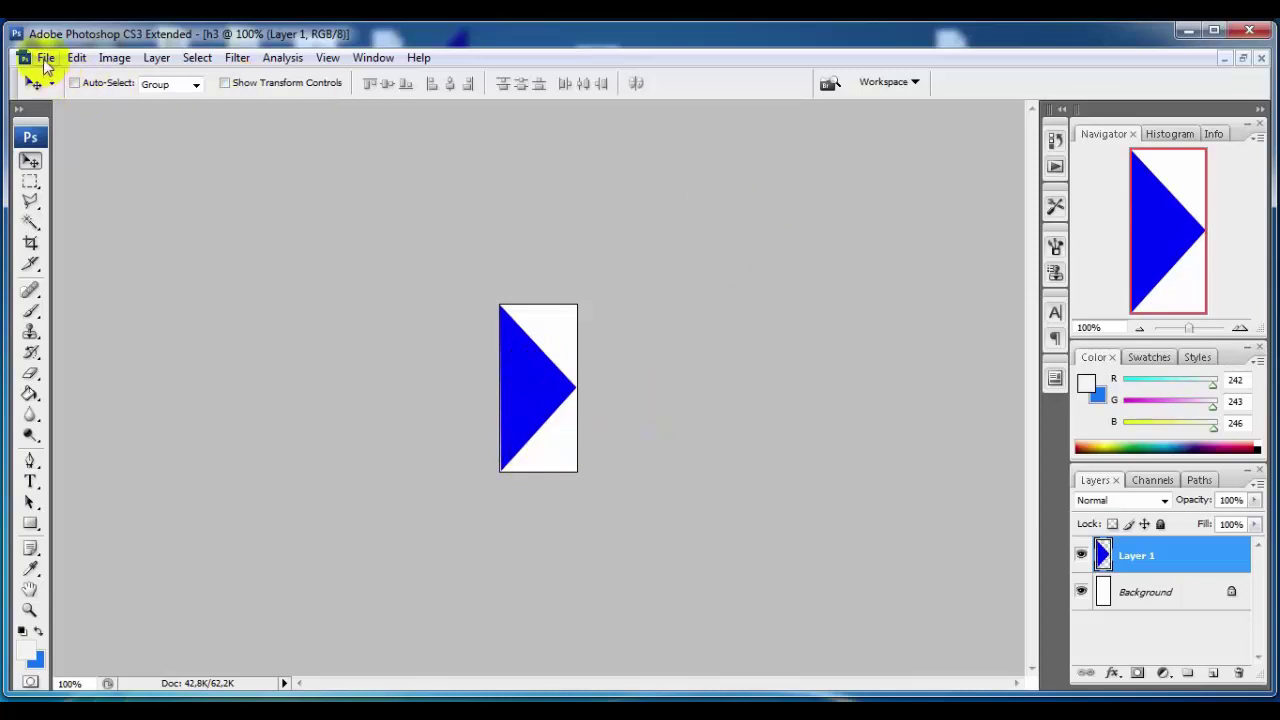
click(1081, 591)
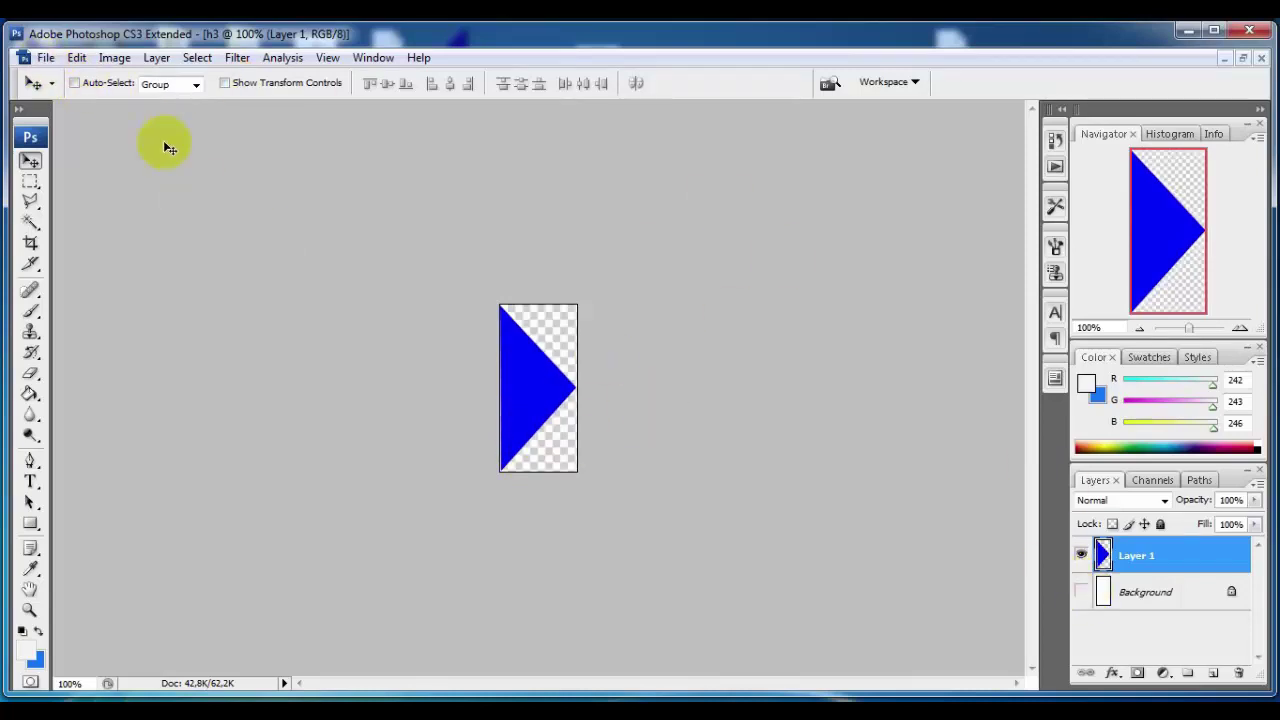
Save h3 as a transparent h3.png, then close it without saving changes
click(46, 57)
click(100, 274)
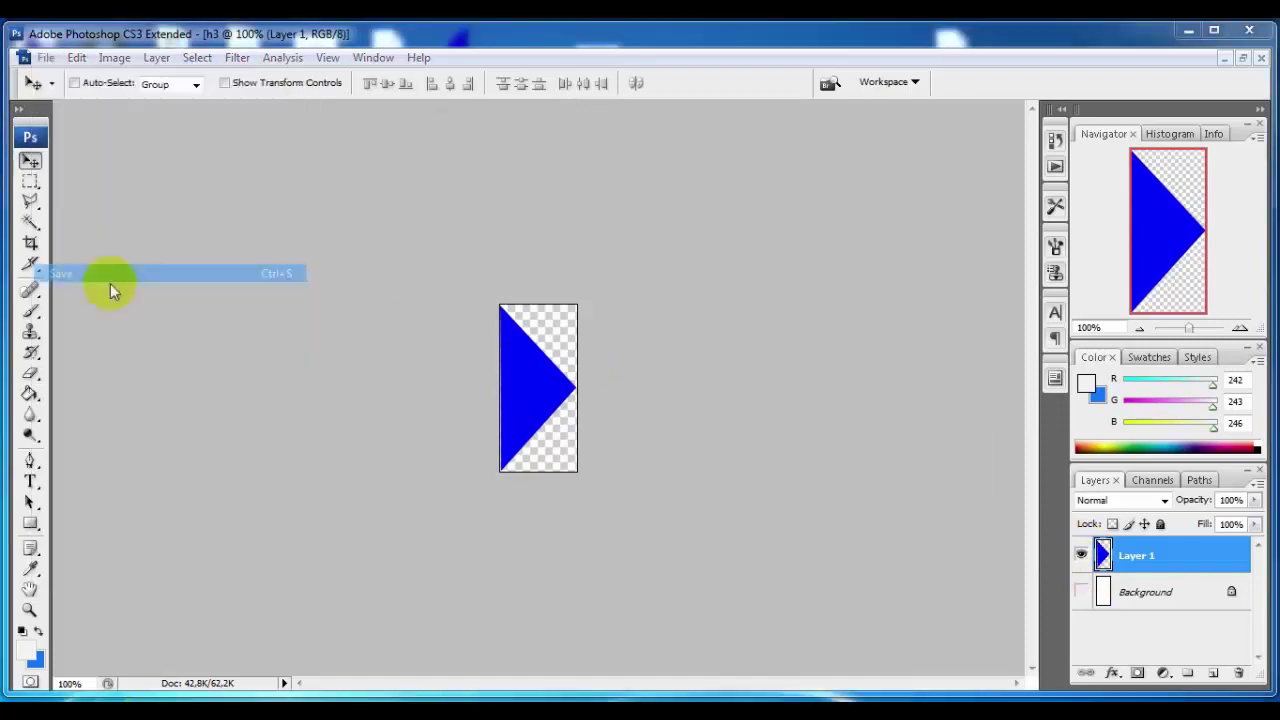
click(837, 484)
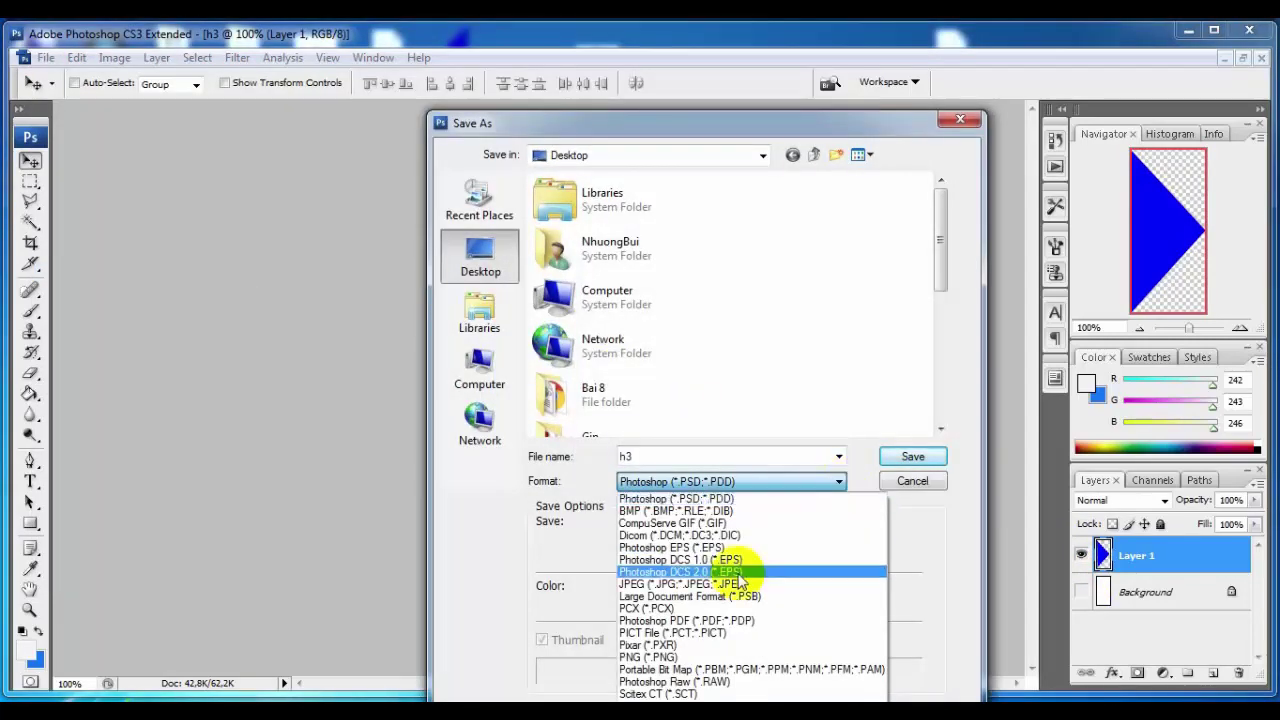
click(660, 656)
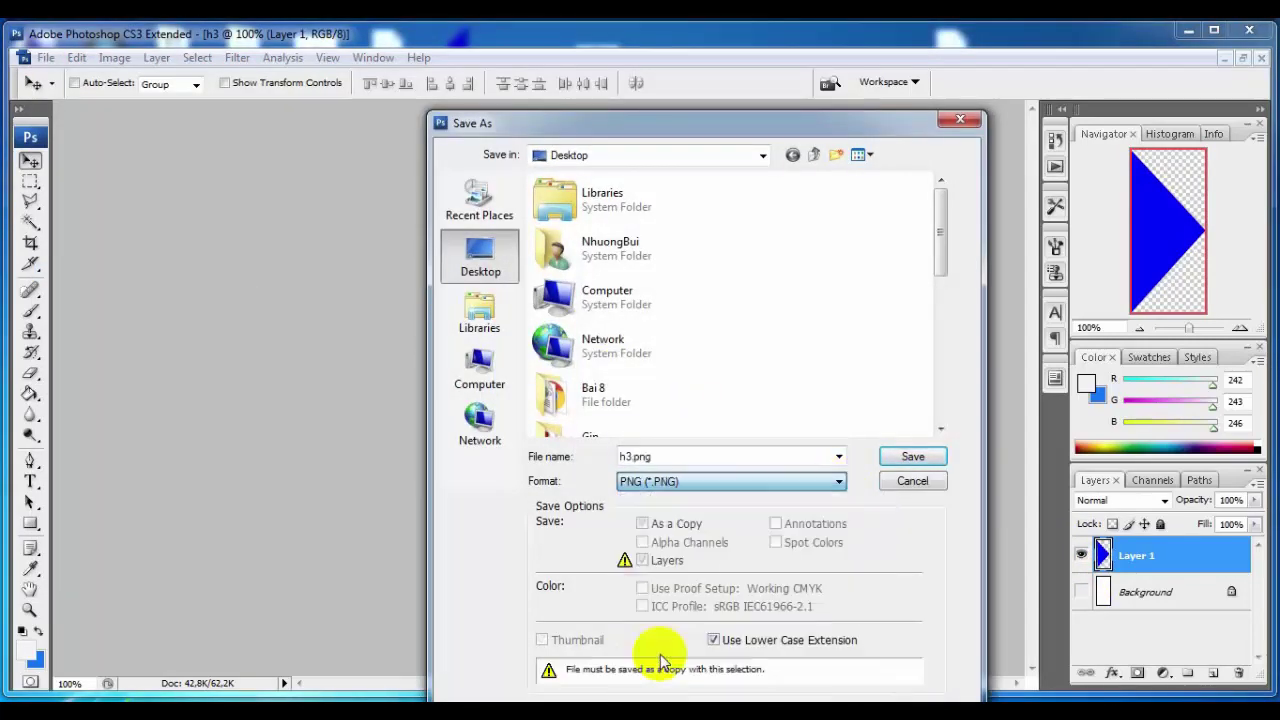
click(912, 458)
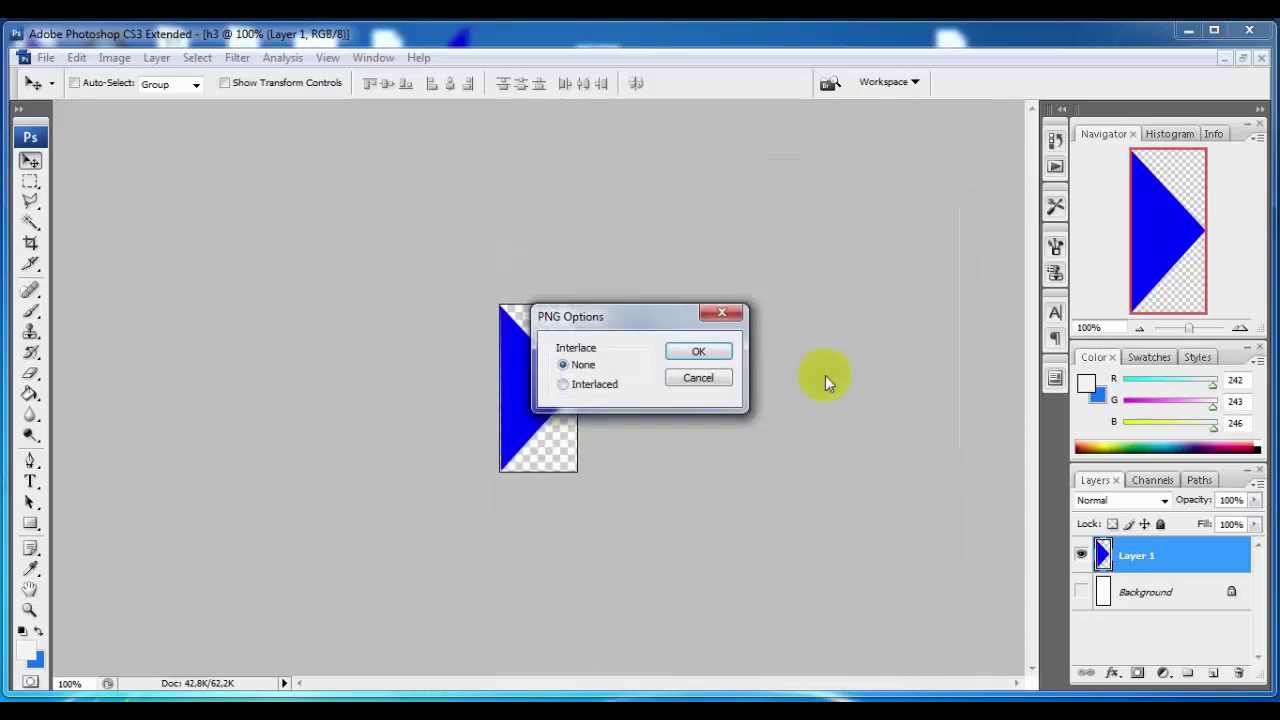
click(712, 349)
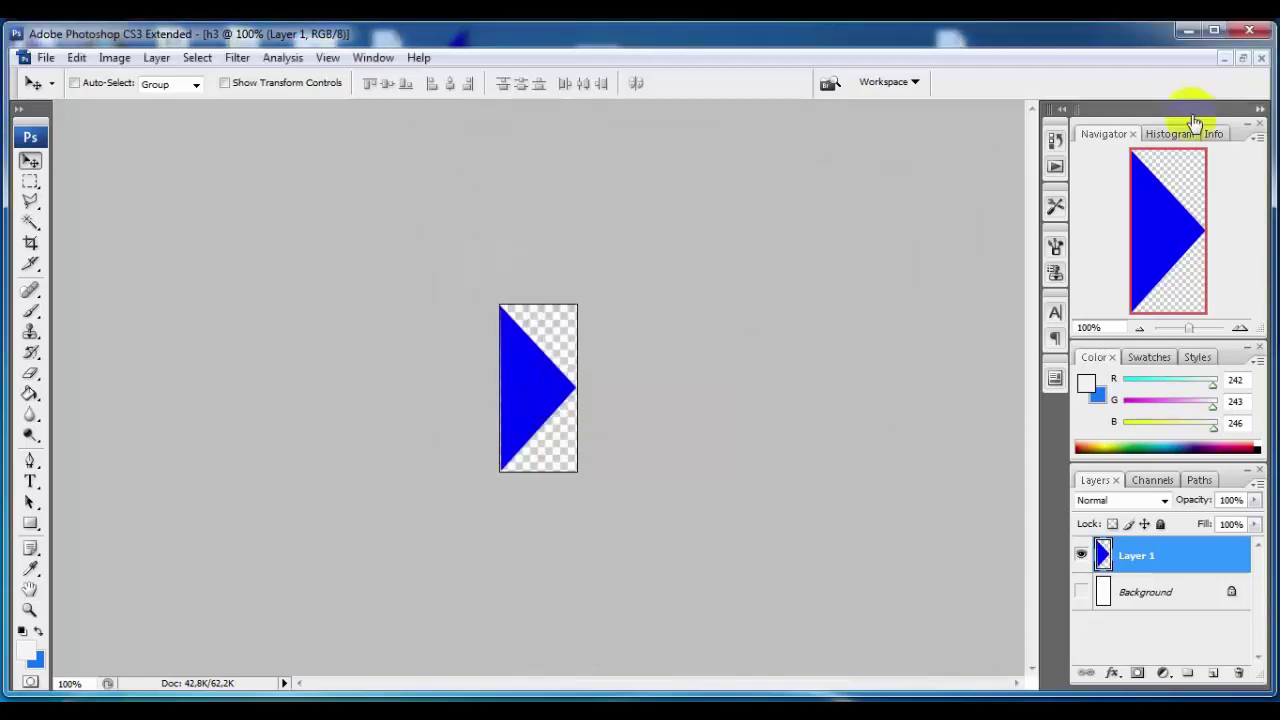
click(1262, 58)
click(646, 296)
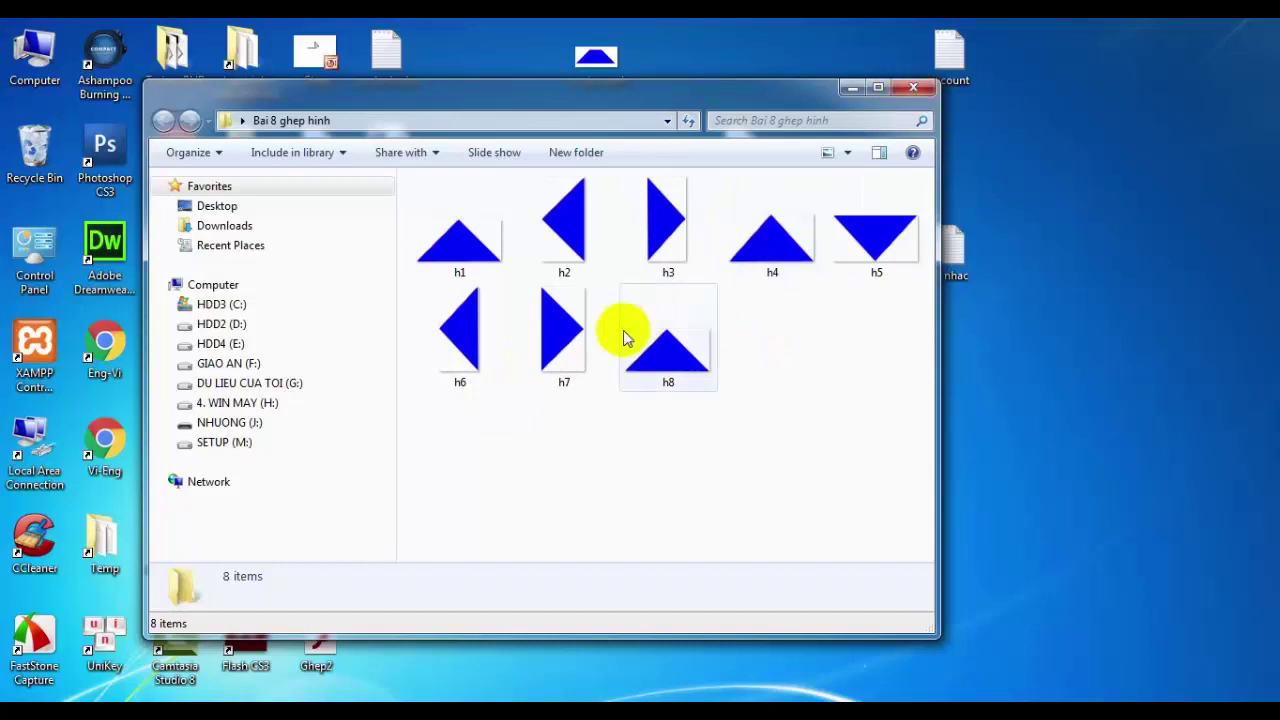
Compare the h6 and h7 piece details, then close the Bai 8 ghep hinh folder window
click(478, 333)
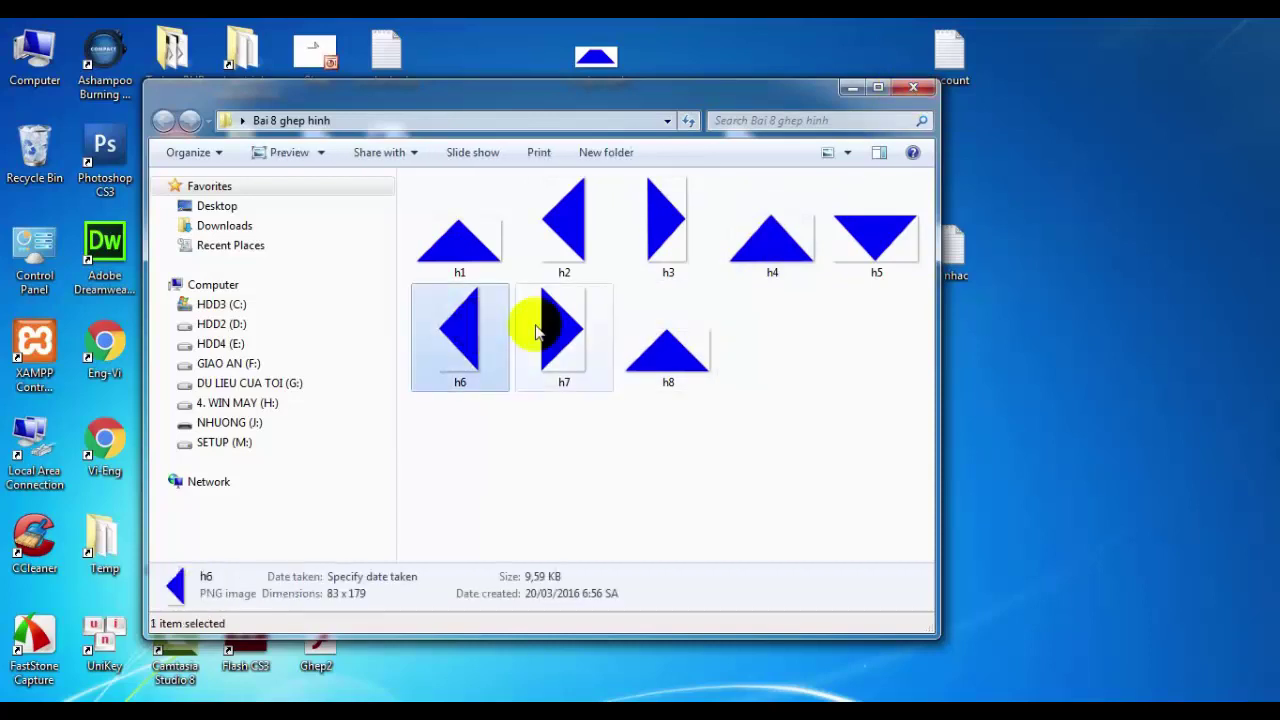
click(558, 333)
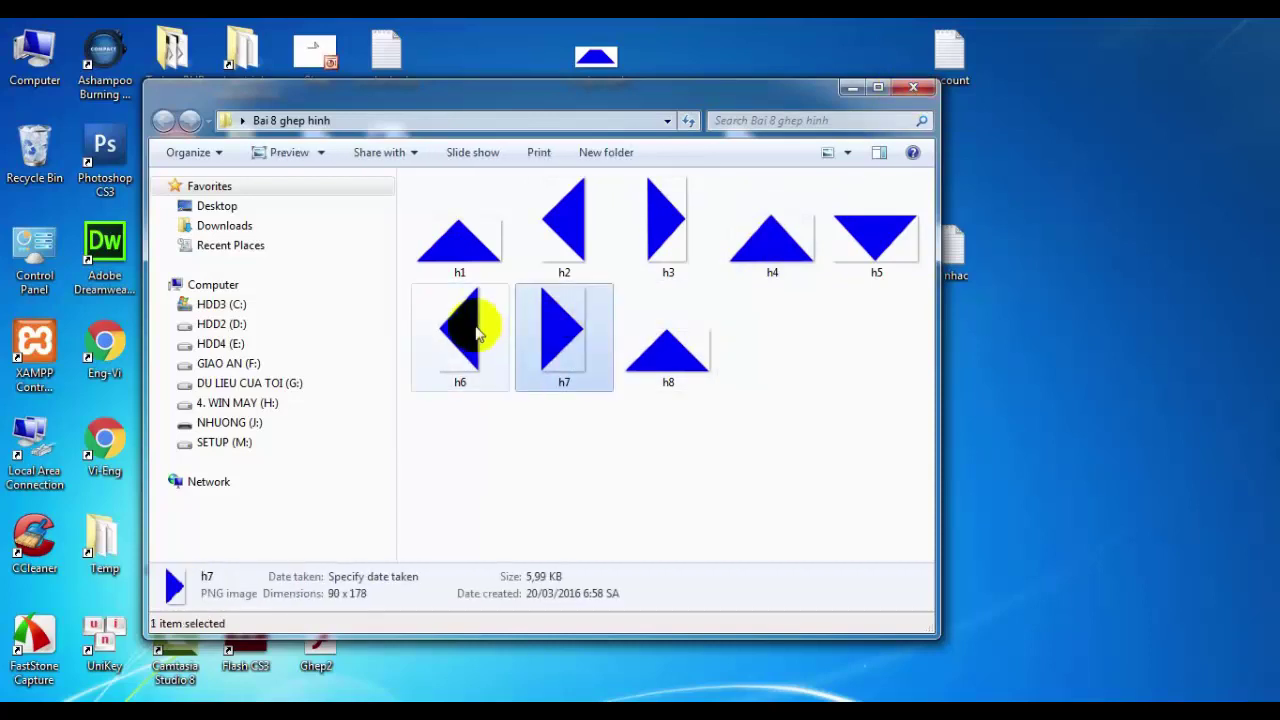
click(478, 333)
click(561, 336)
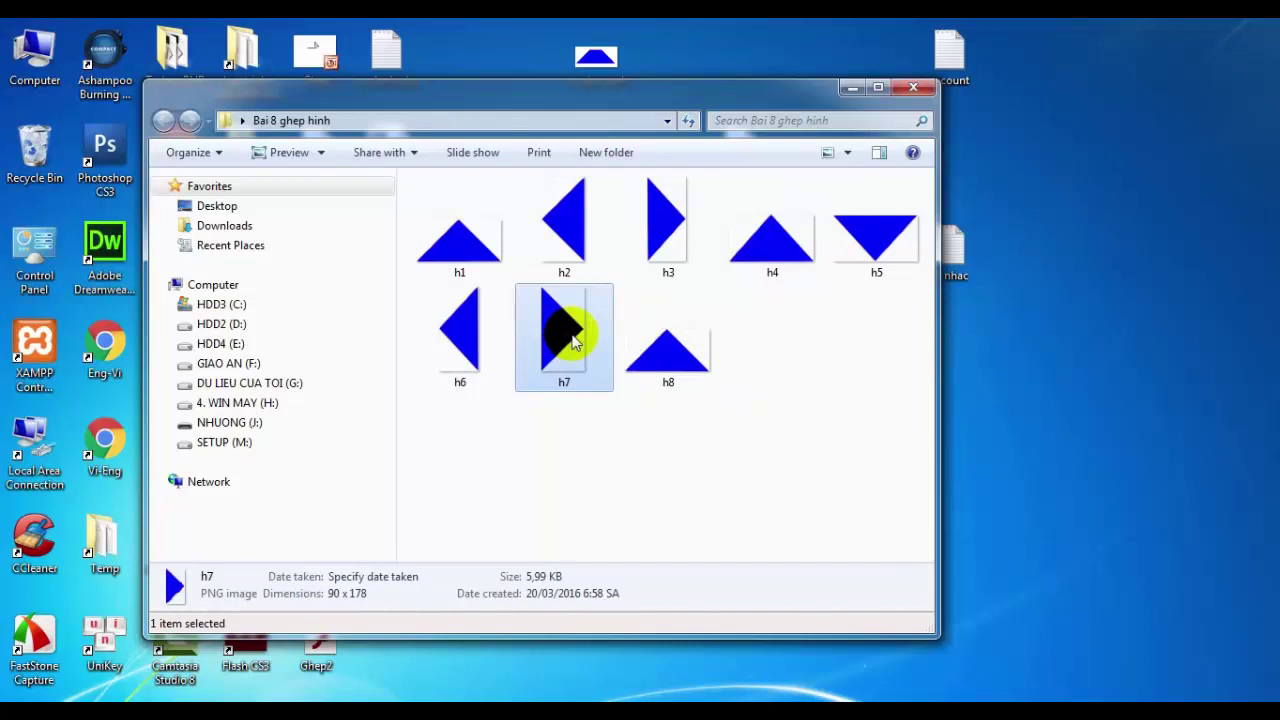
click(918, 90)
Launch Flash CS3 and create a new Flash File (ActionScript 2.0) document, Untitled-1
double_click(247, 632)
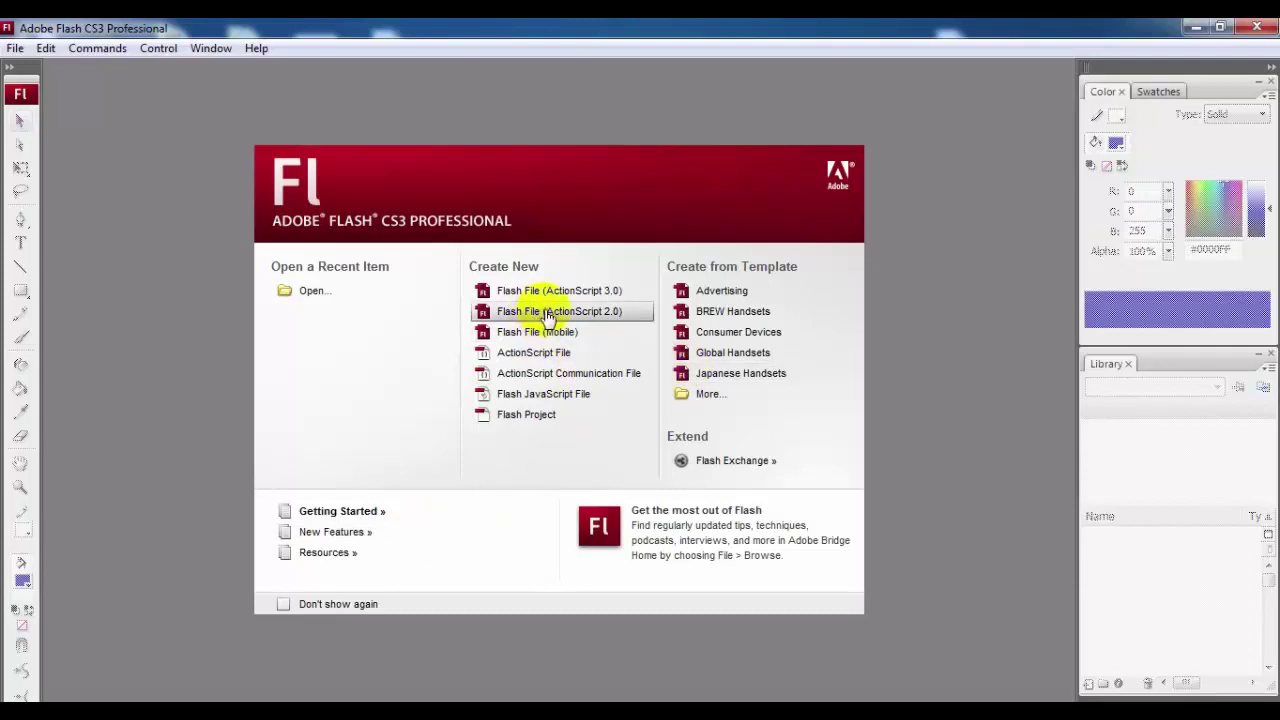
click(546, 313)
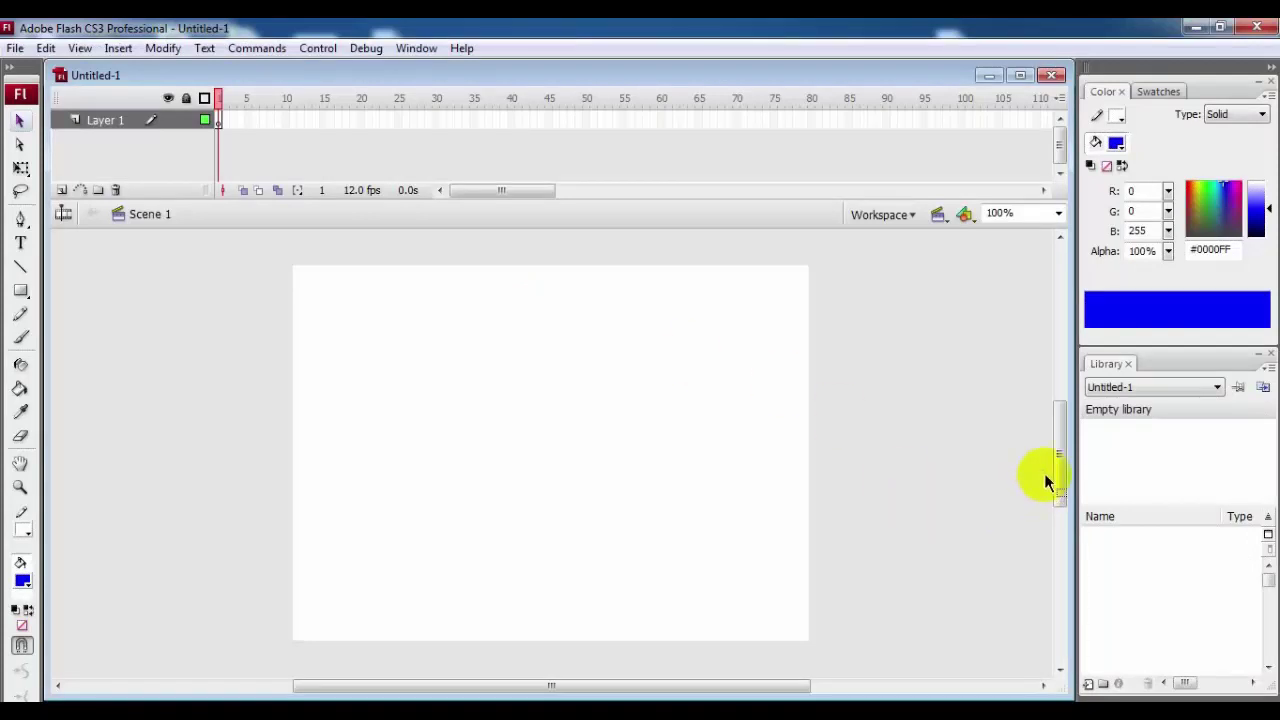
mouse_move(1056, 465)
mouse_down()
mouse_move(1057, 503)
mouse_move(1058, 463)
mouse_up()
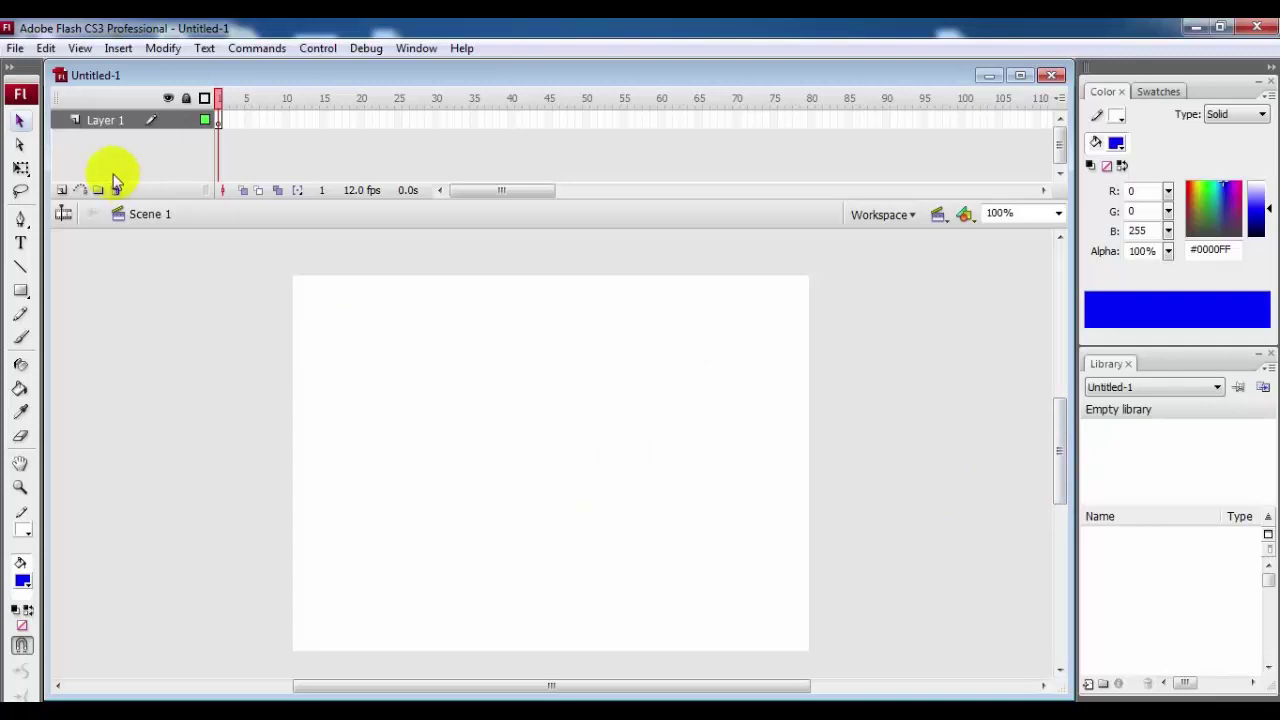
Import all eight images h1–h8 from Desktop\Bai 8 ghep hinh into the library
click(16, 48)
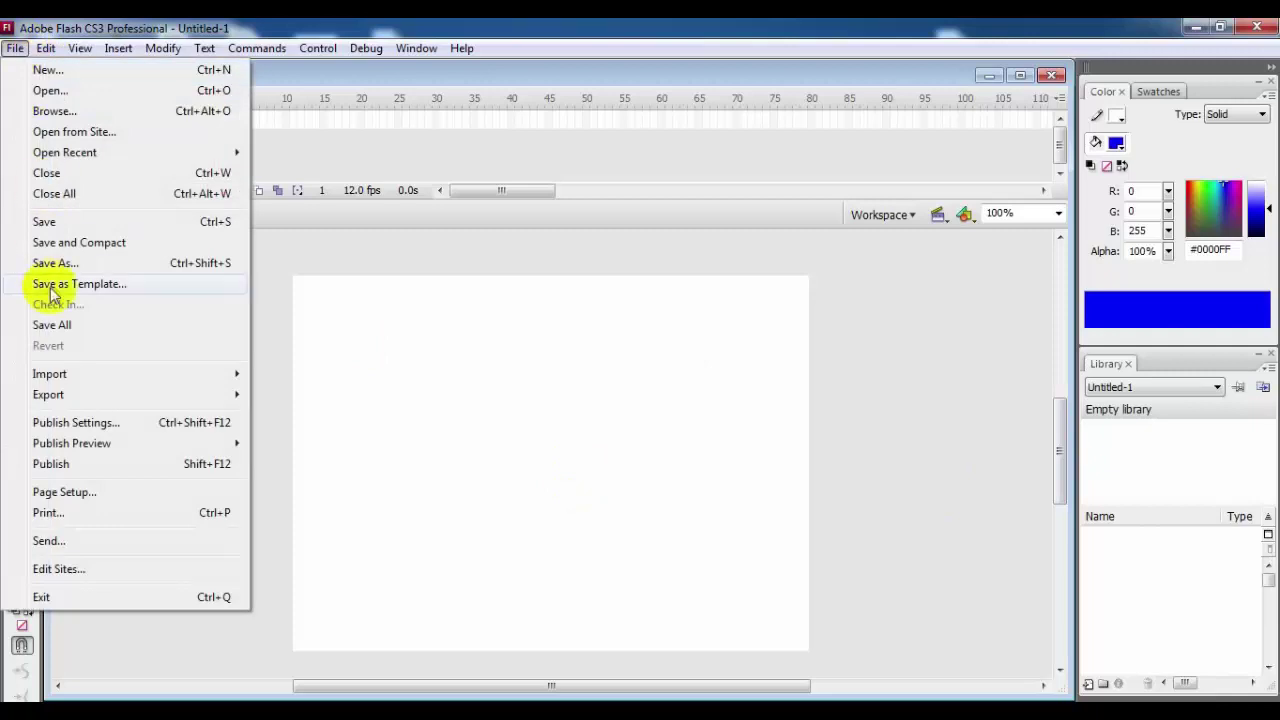
mouse_move(50, 373)
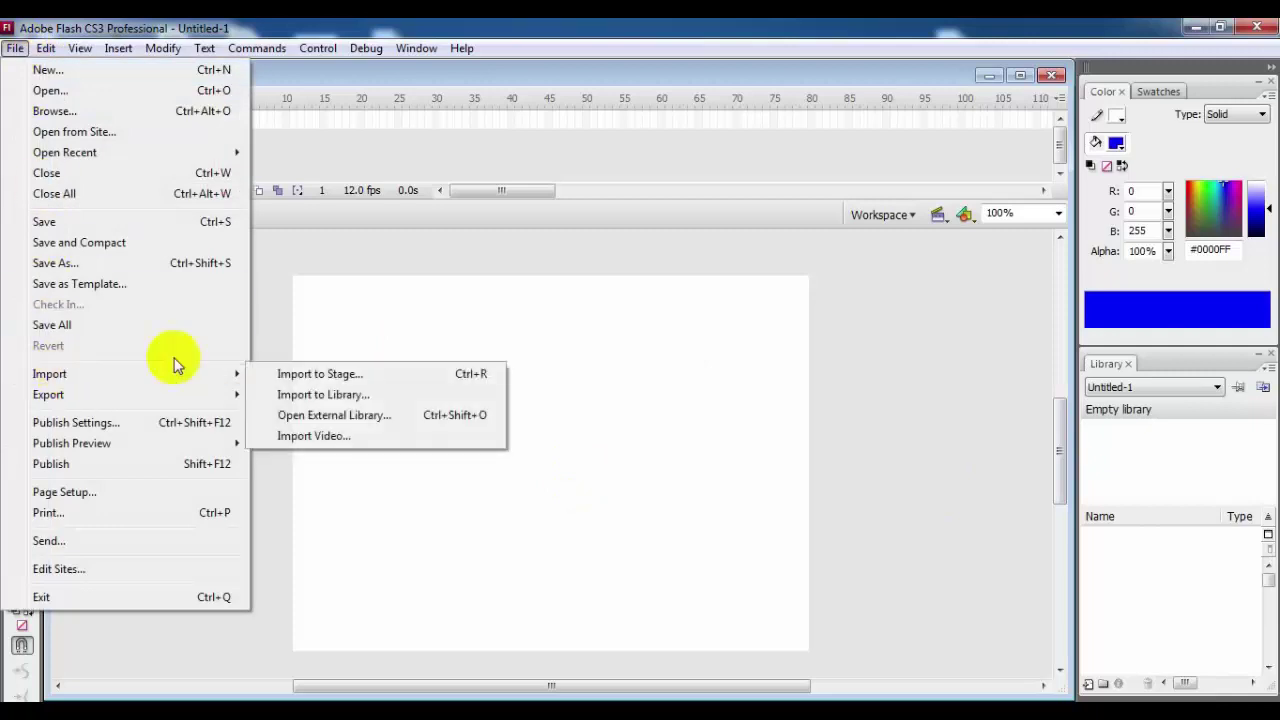
click(663, 365)
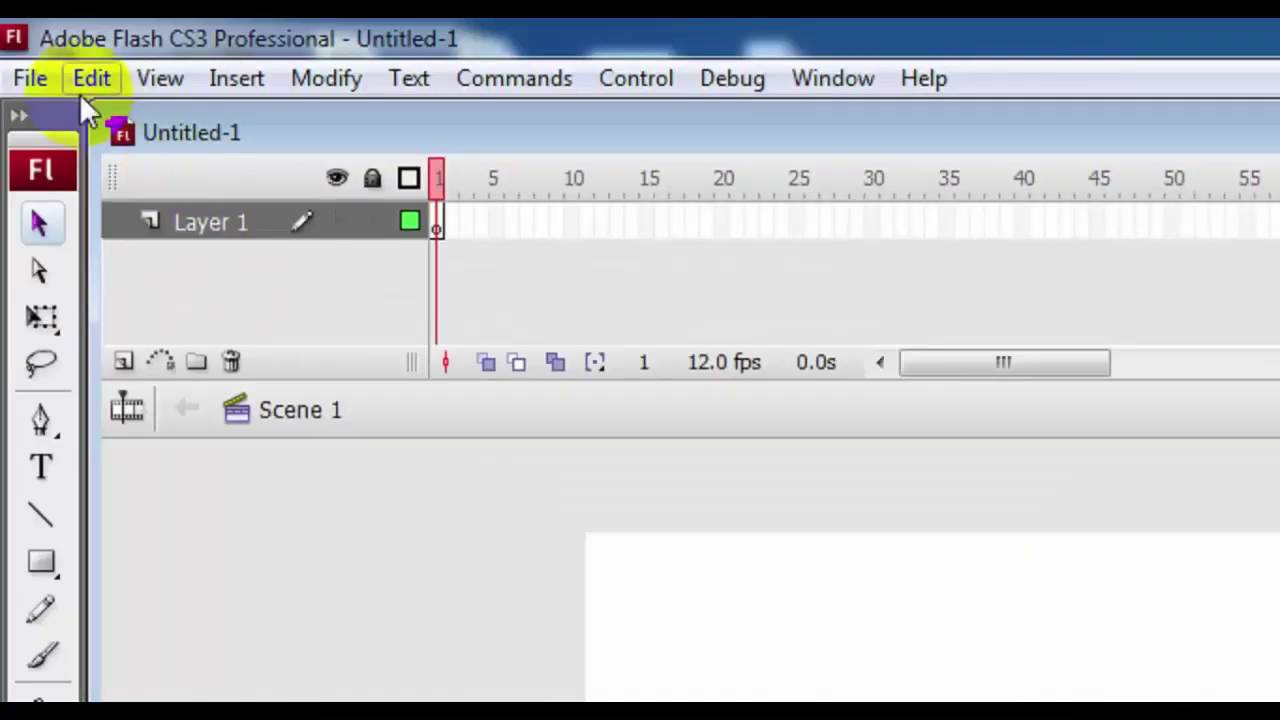
click(15, 48)
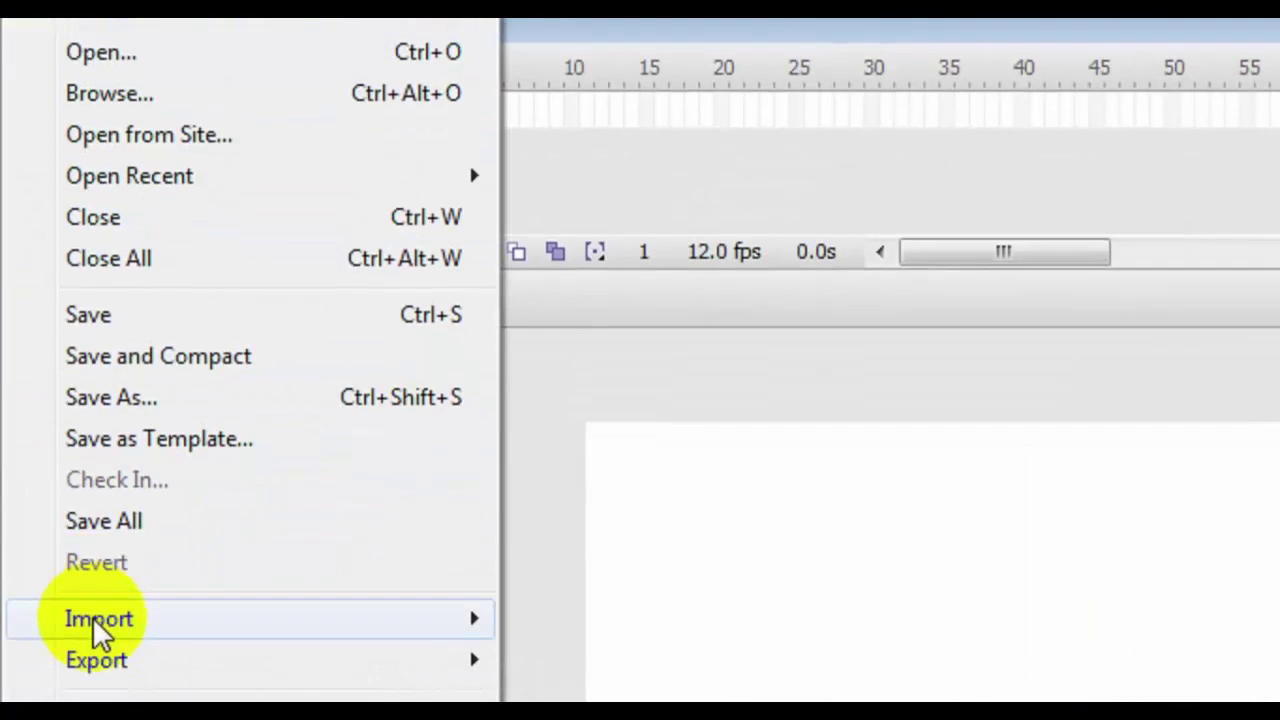
mouse_move(99, 491)
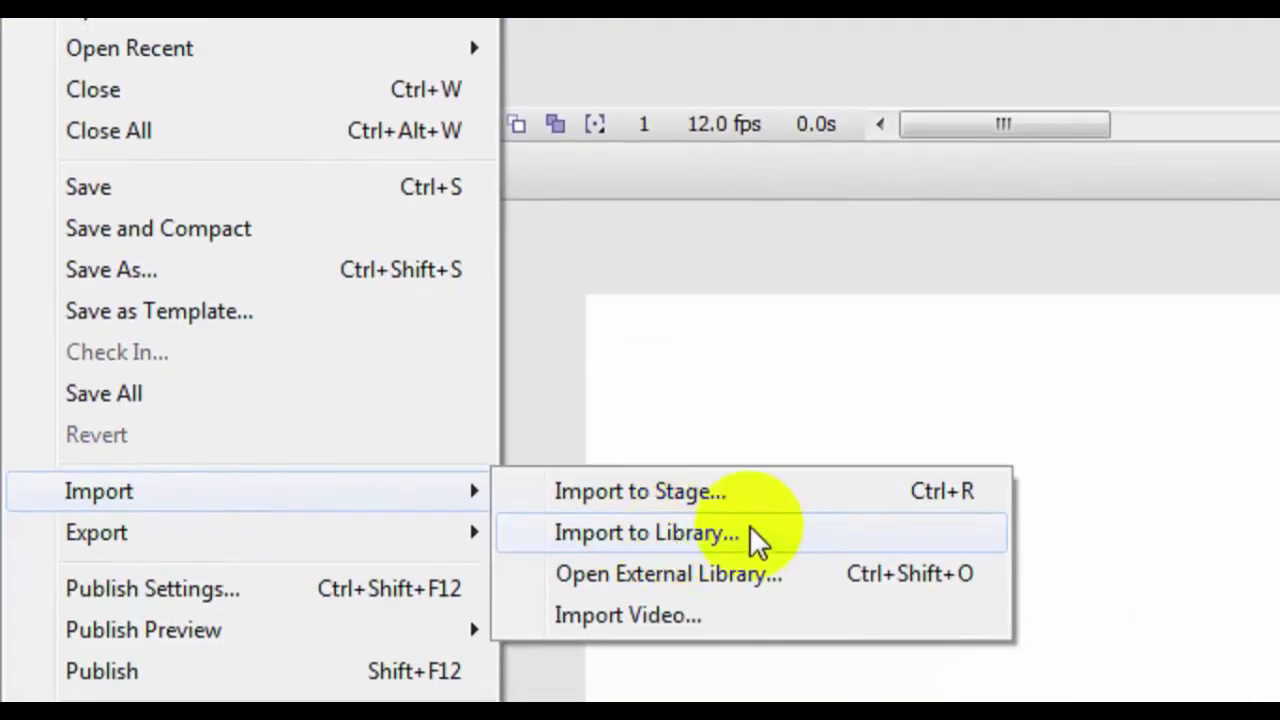
click(676, 540)
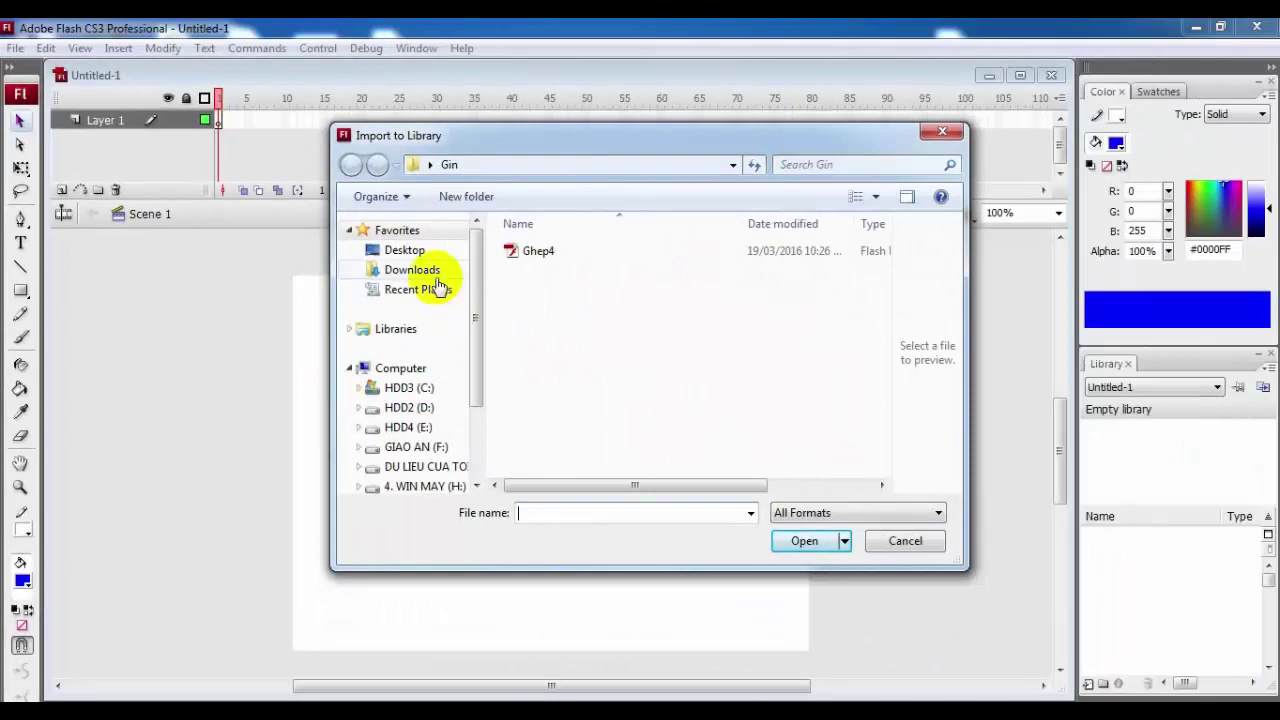
click(404, 250)
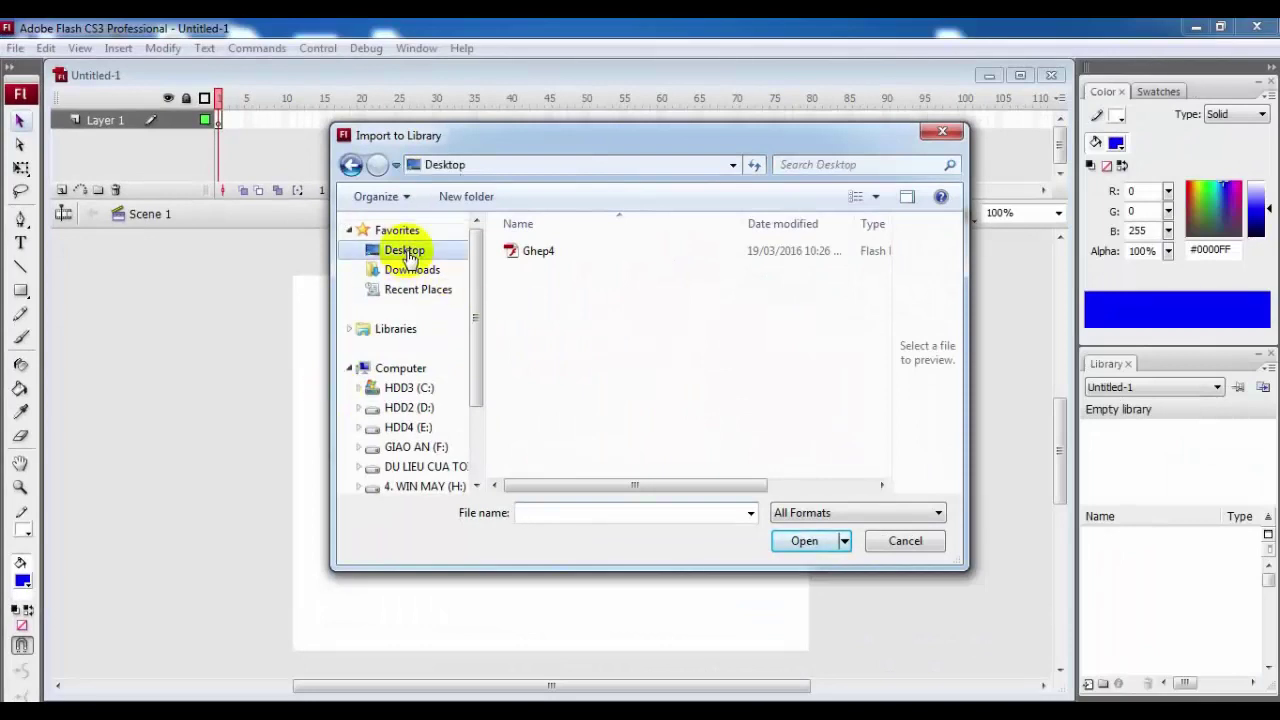
double_click(615, 405)
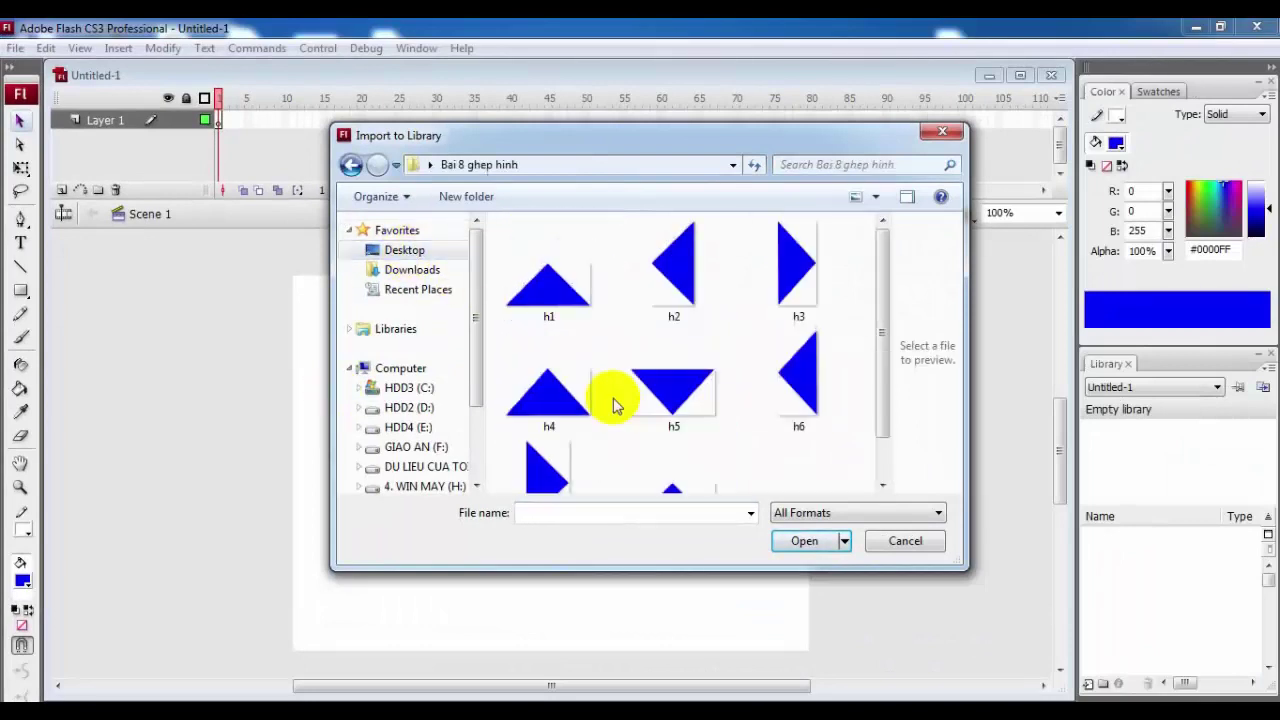
click(577, 296)
key(ctrl+a)
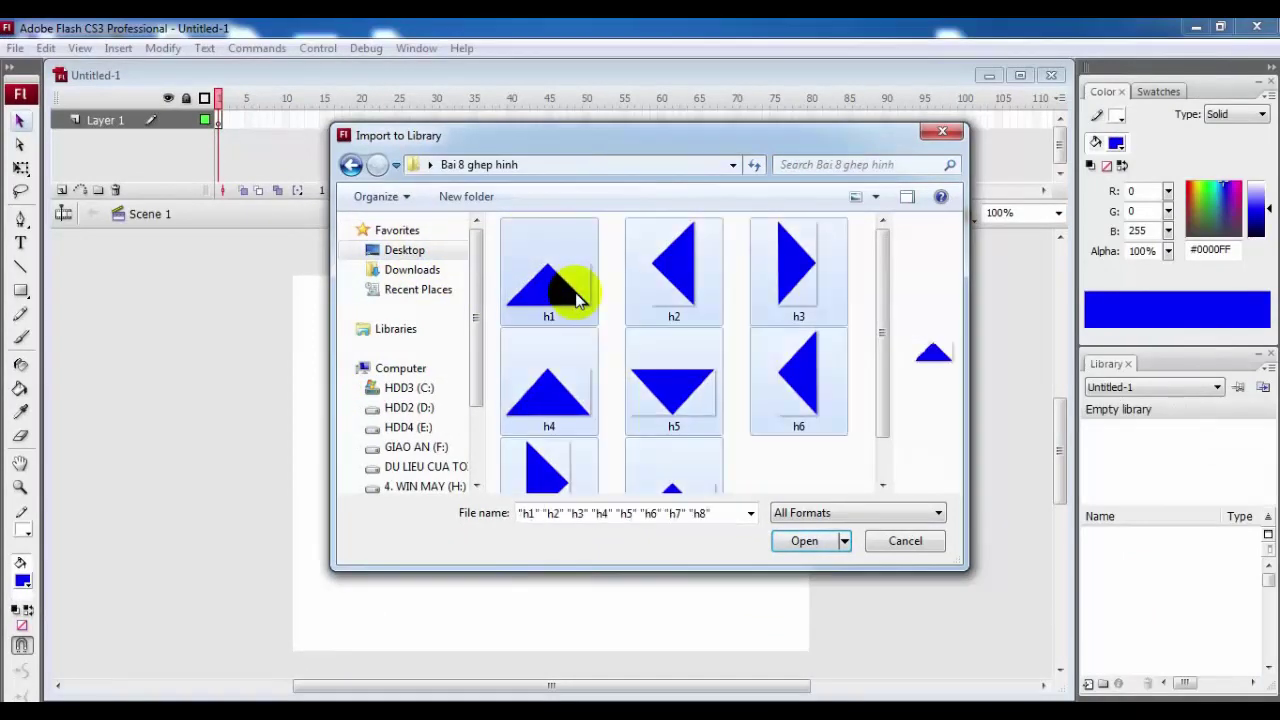
click(800, 540)
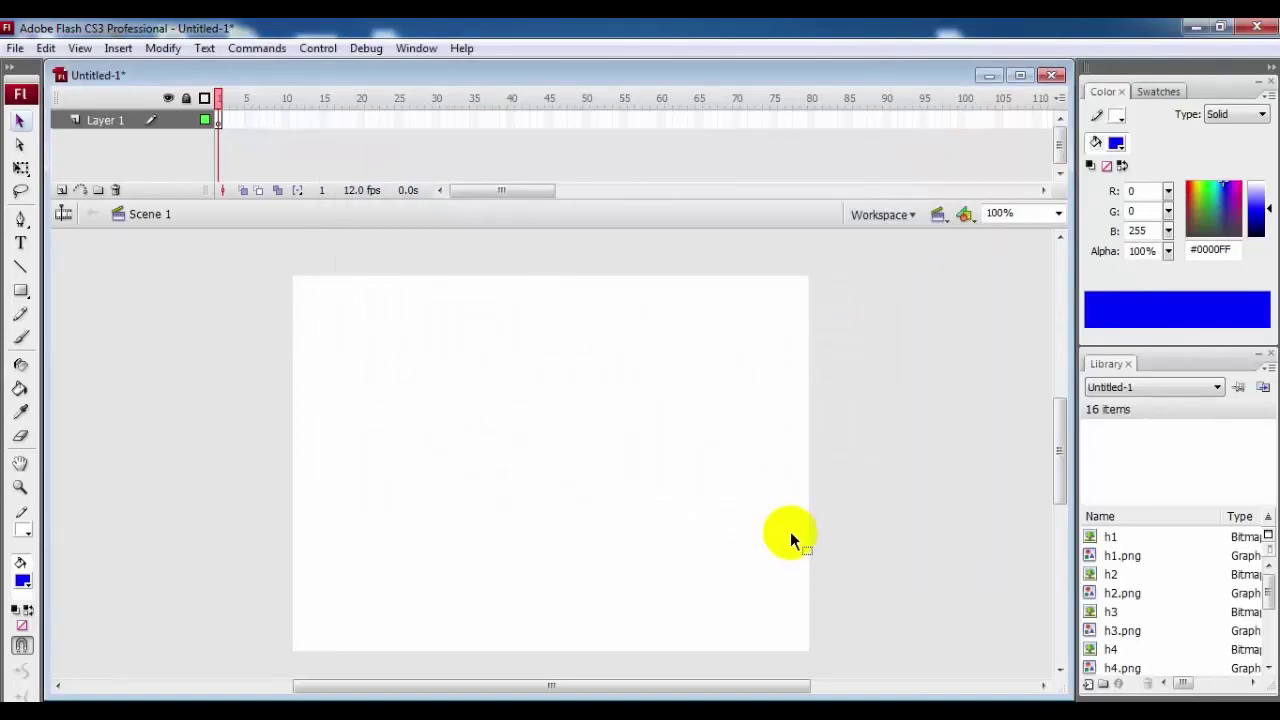
drag(1262, 588, 1268, 622)
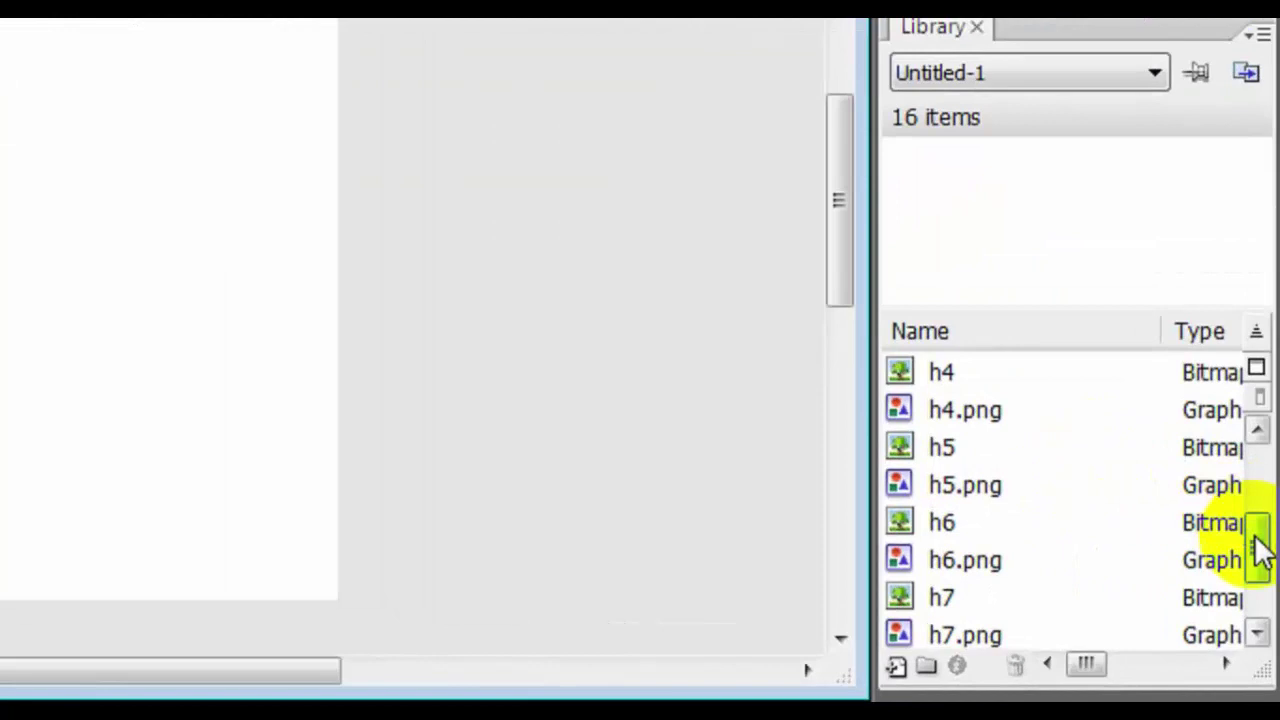
drag(1266, 622, 1273, 580)
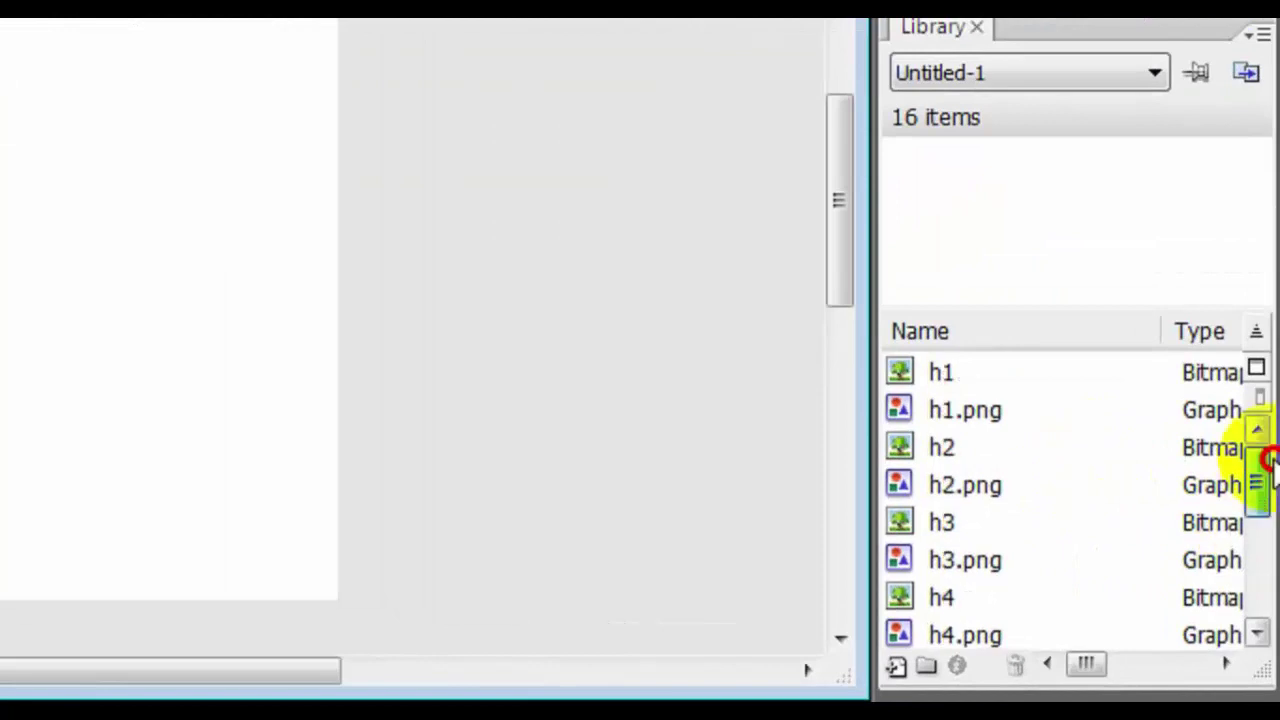
drag(1268, 458, 1264, 557)
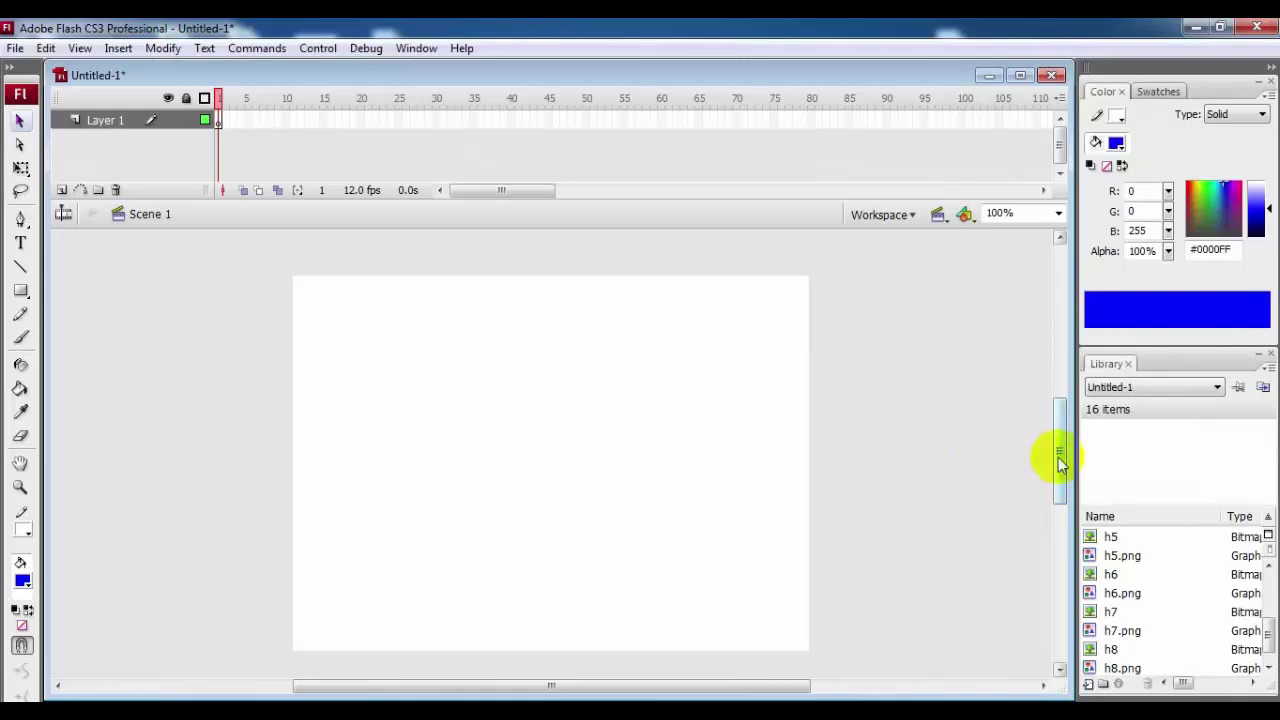
drag(1060, 458, 1064, 466)
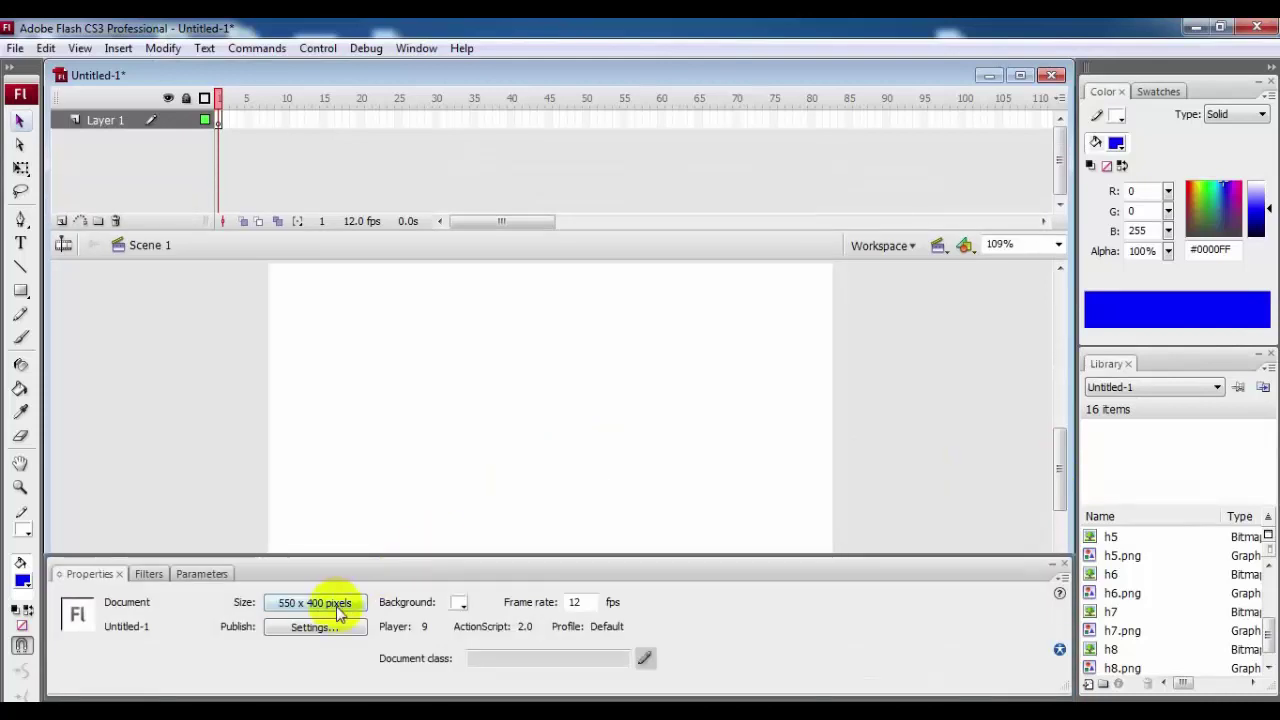
Confirm the document is 550 × 400 px at 12 fps, then minimise Flash
click(318, 603)
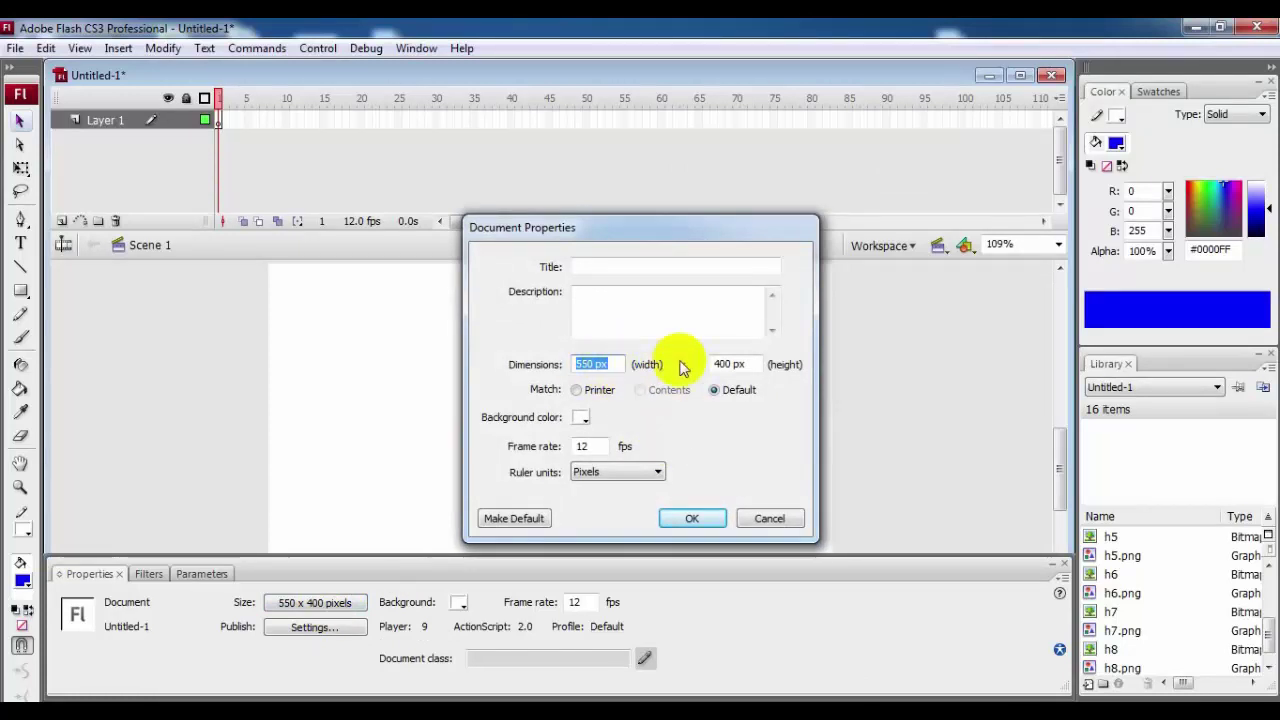
double_click(580, 444)
click(691, 518)
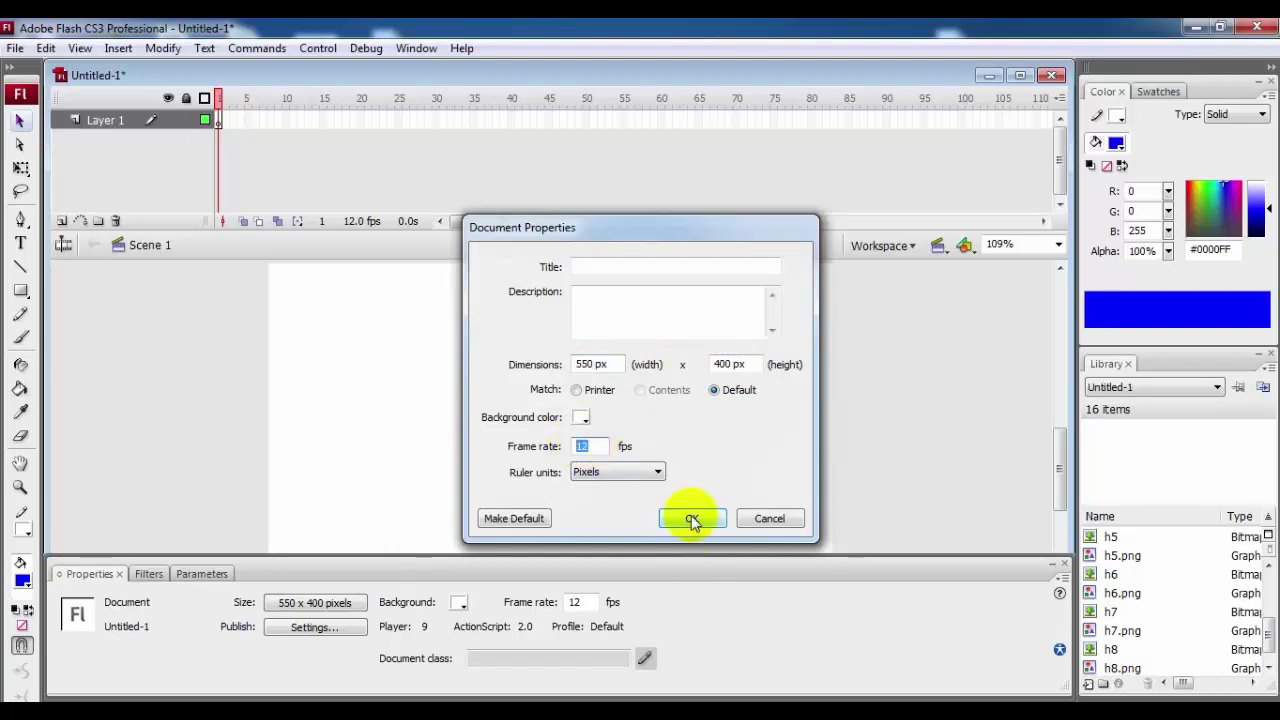
click(691, 518)
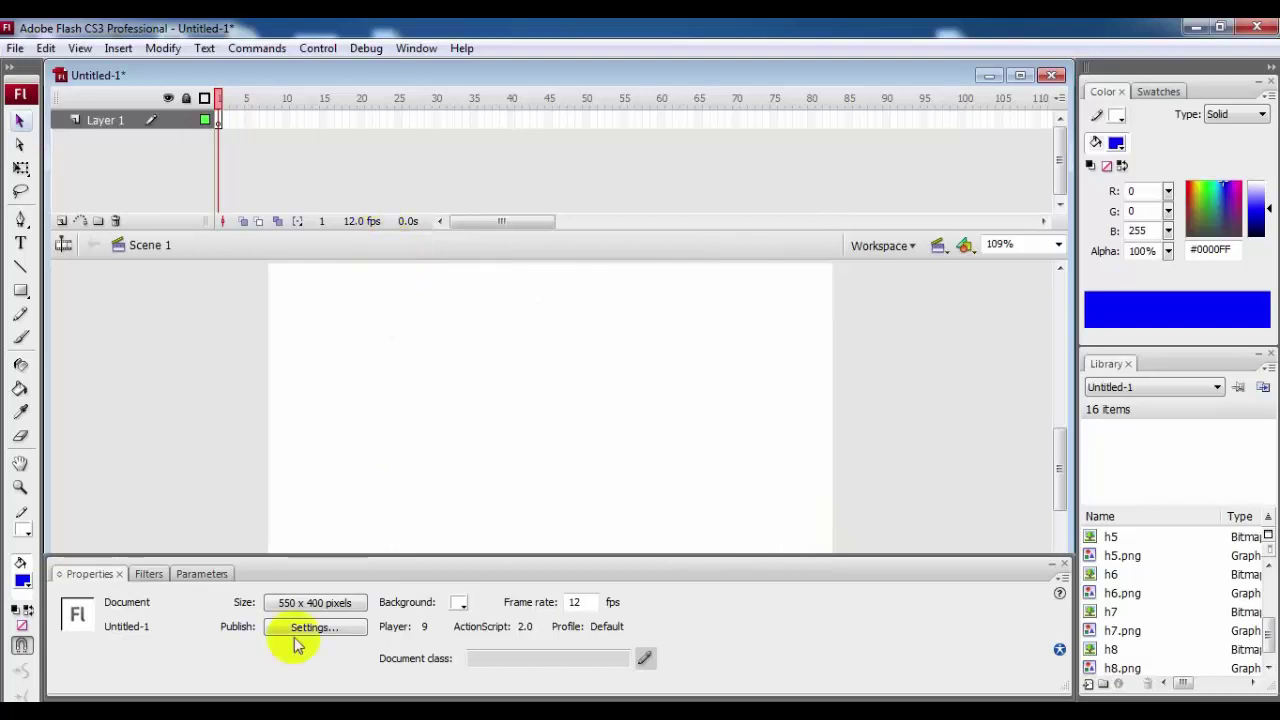
click(1196, 28)
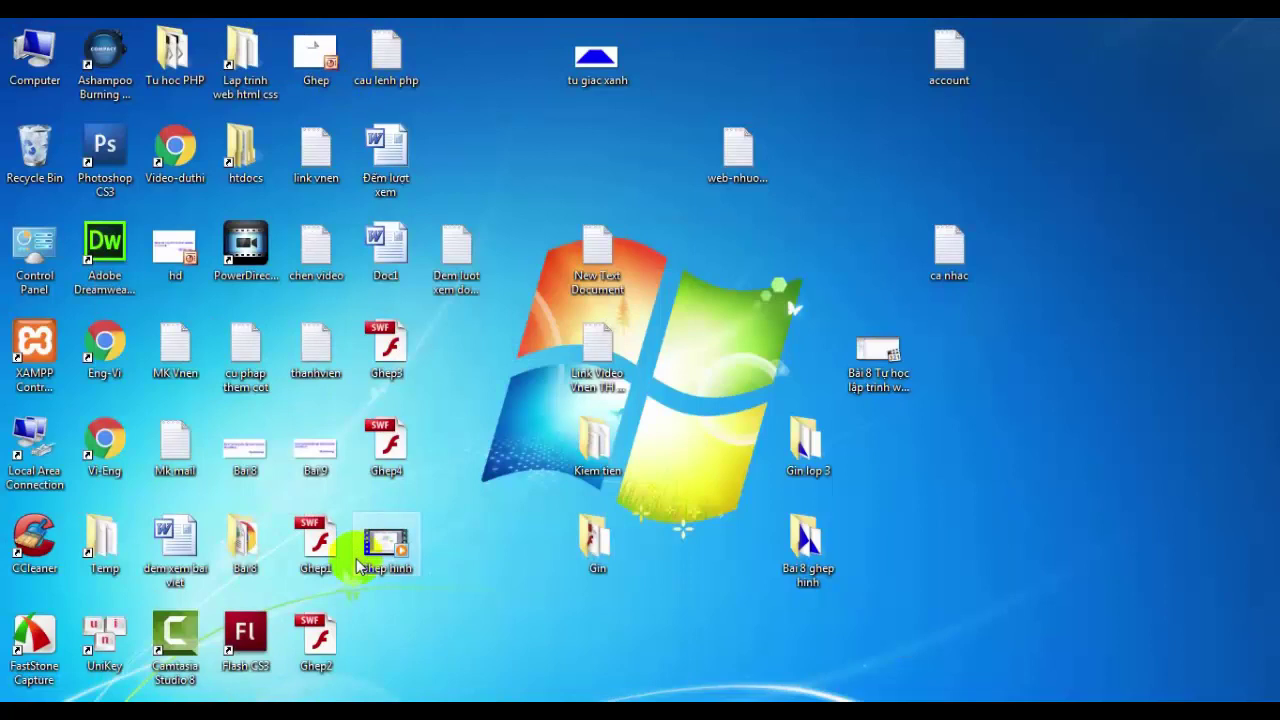
Copy Ghep.fla from the Gin folder and paste it onto the desktop
double_click(597, 545)
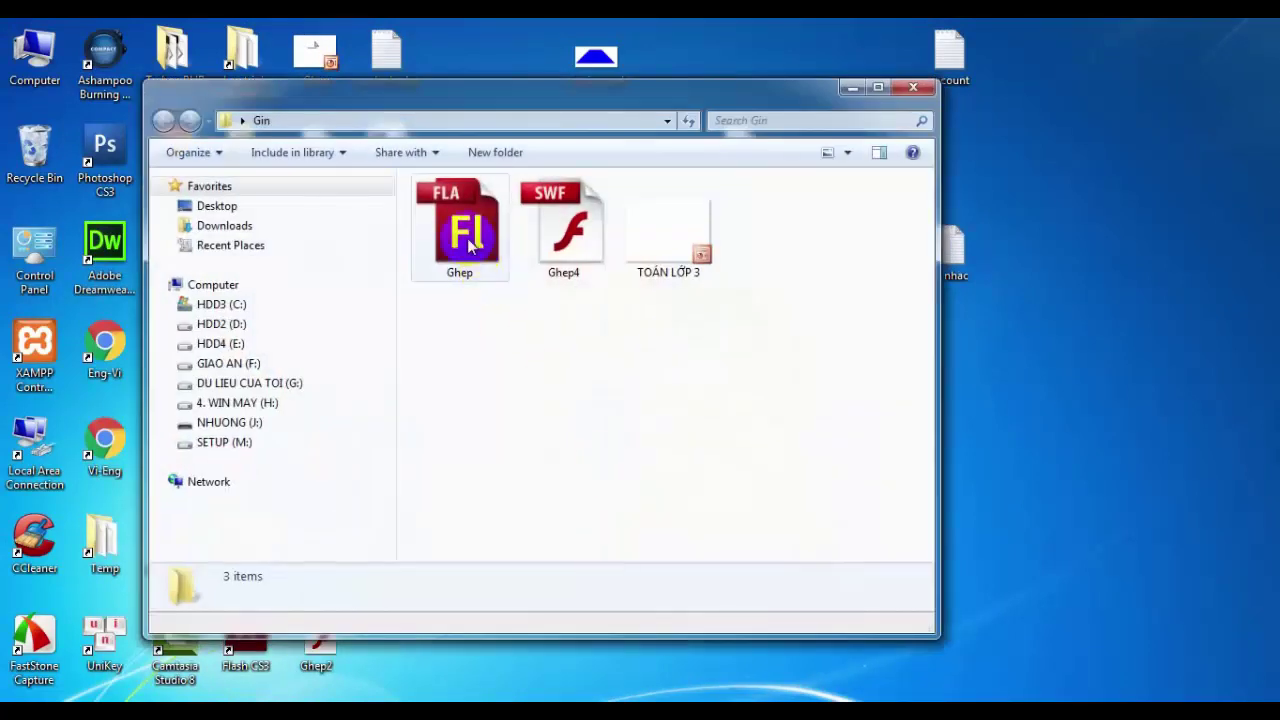
right_click(463, 237)
click(520, 569)
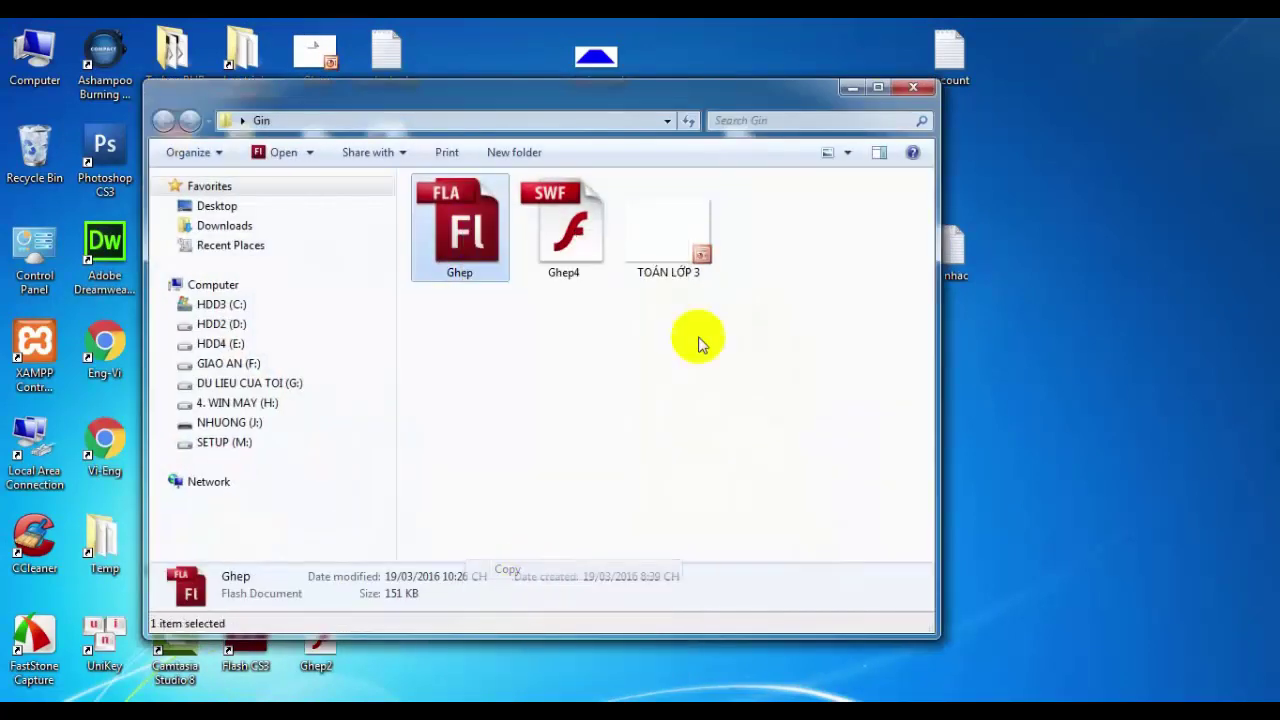
click(912, 92)
right_click(491, 114)
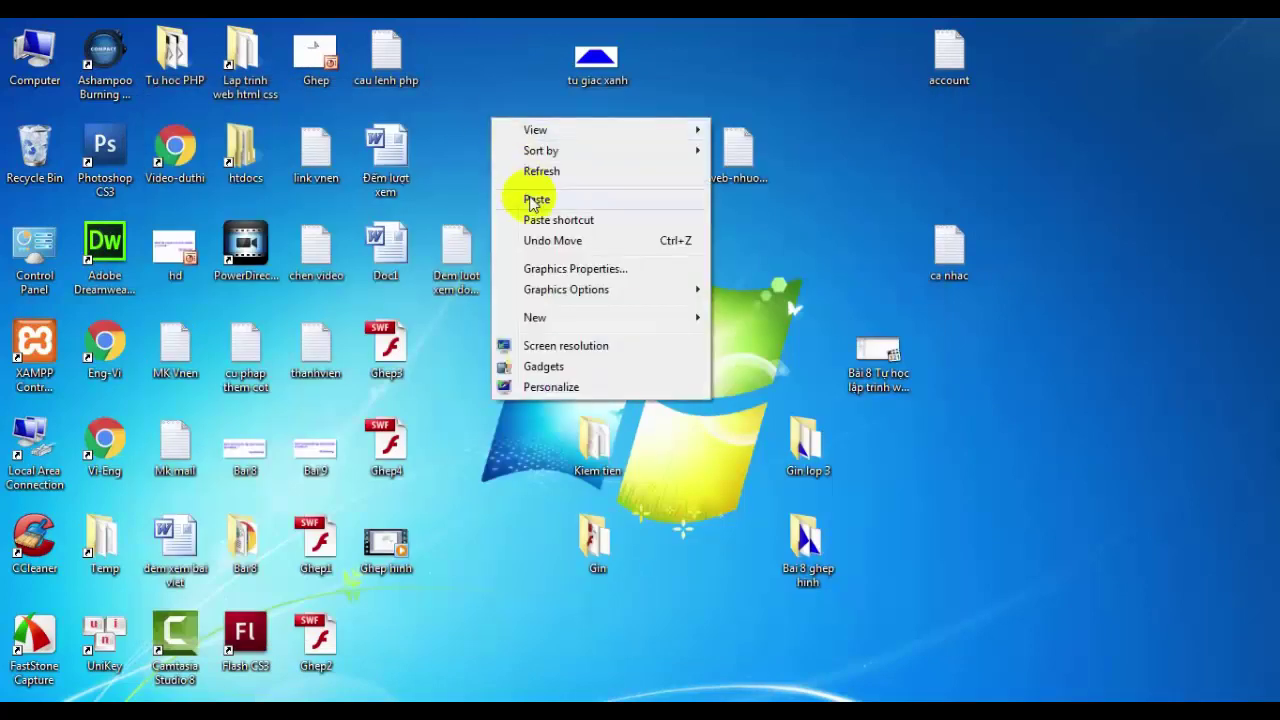
click(530, 200)
Open the desktop copy of Ghep.fla in Flash to review it, then close it
click(530, 55)
double_click(530, 55)
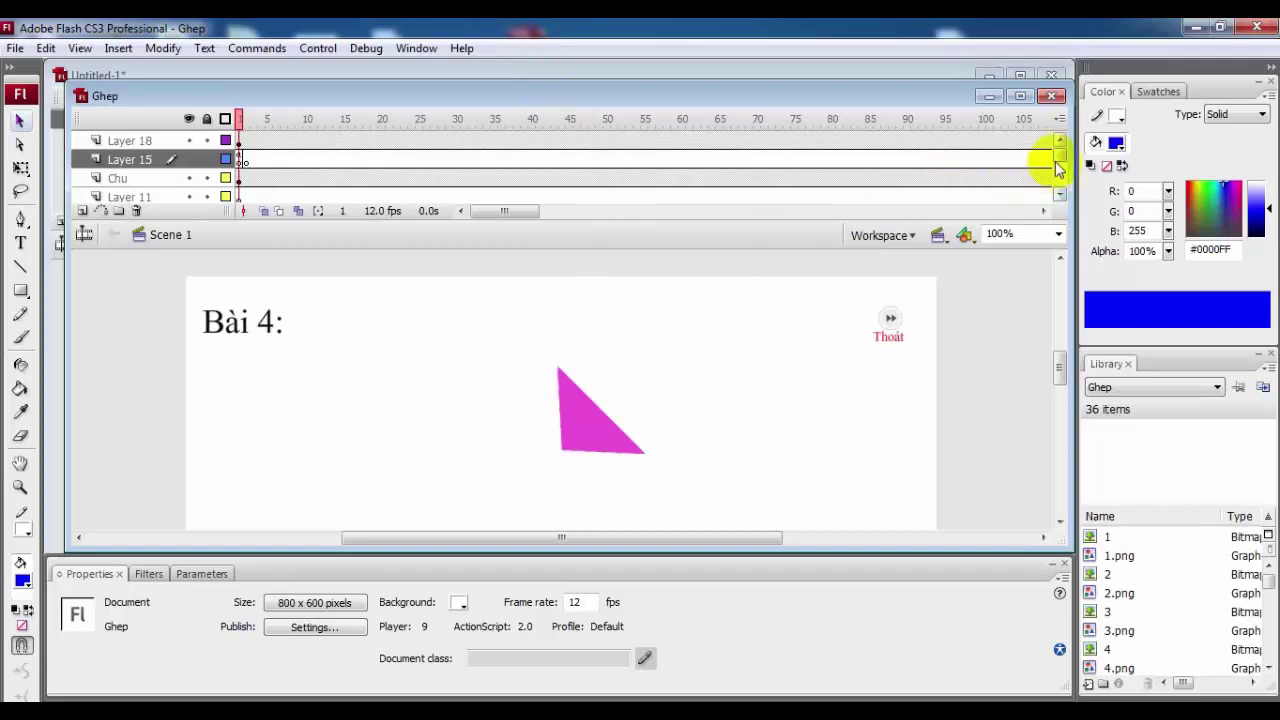
drag(1058, 157, 1057, 187)
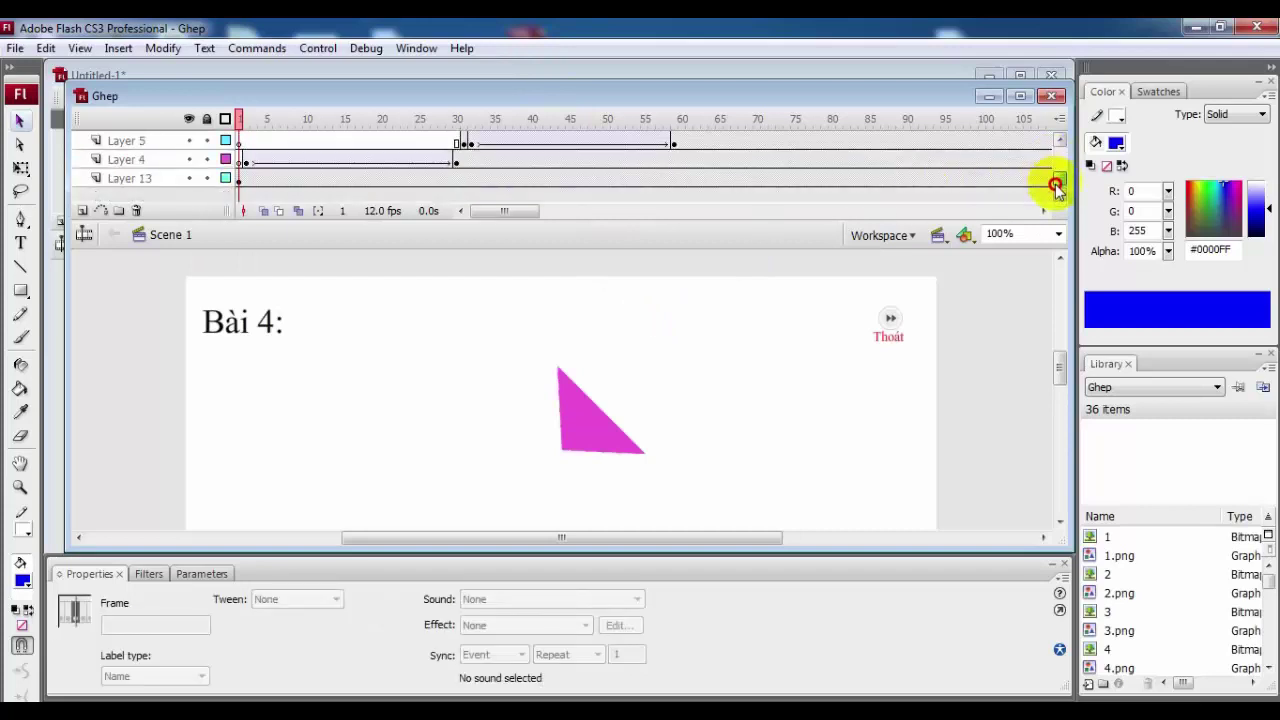
click(1051, 95)
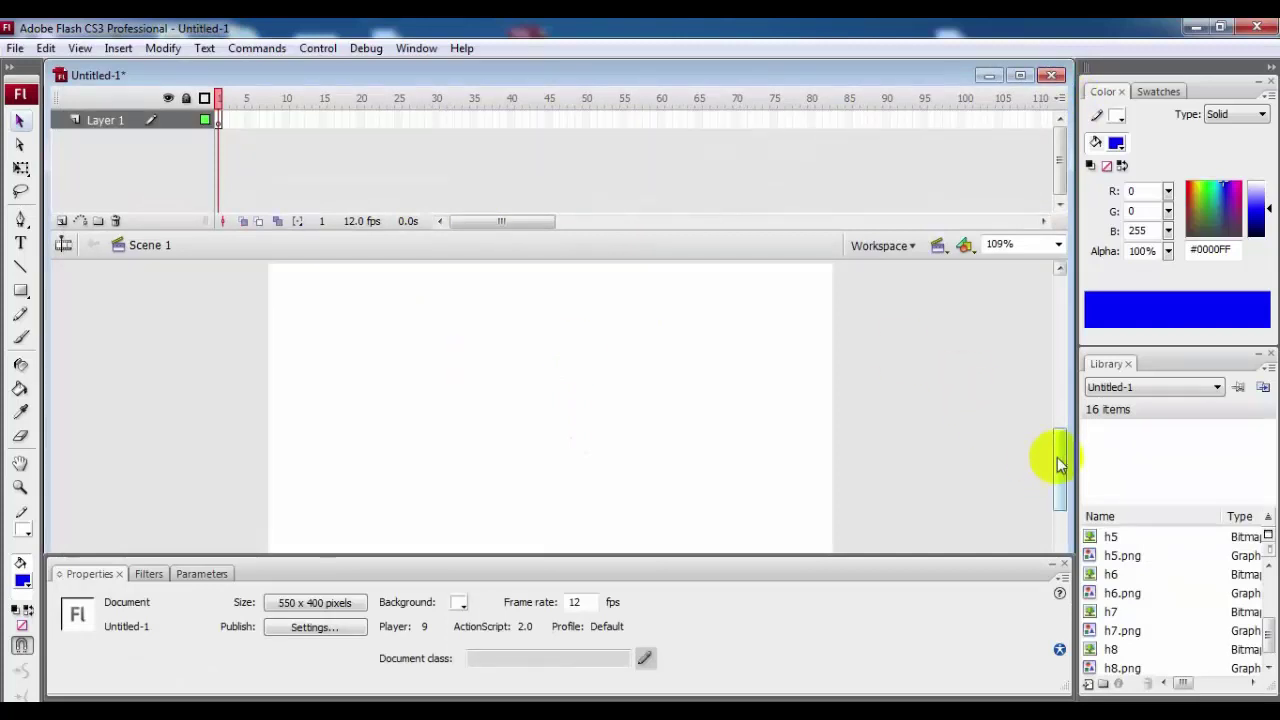
Drag the h1 blue triangle from the Library onto the stage and move it to the top centre
drag(1060, 452, 1062, 485)
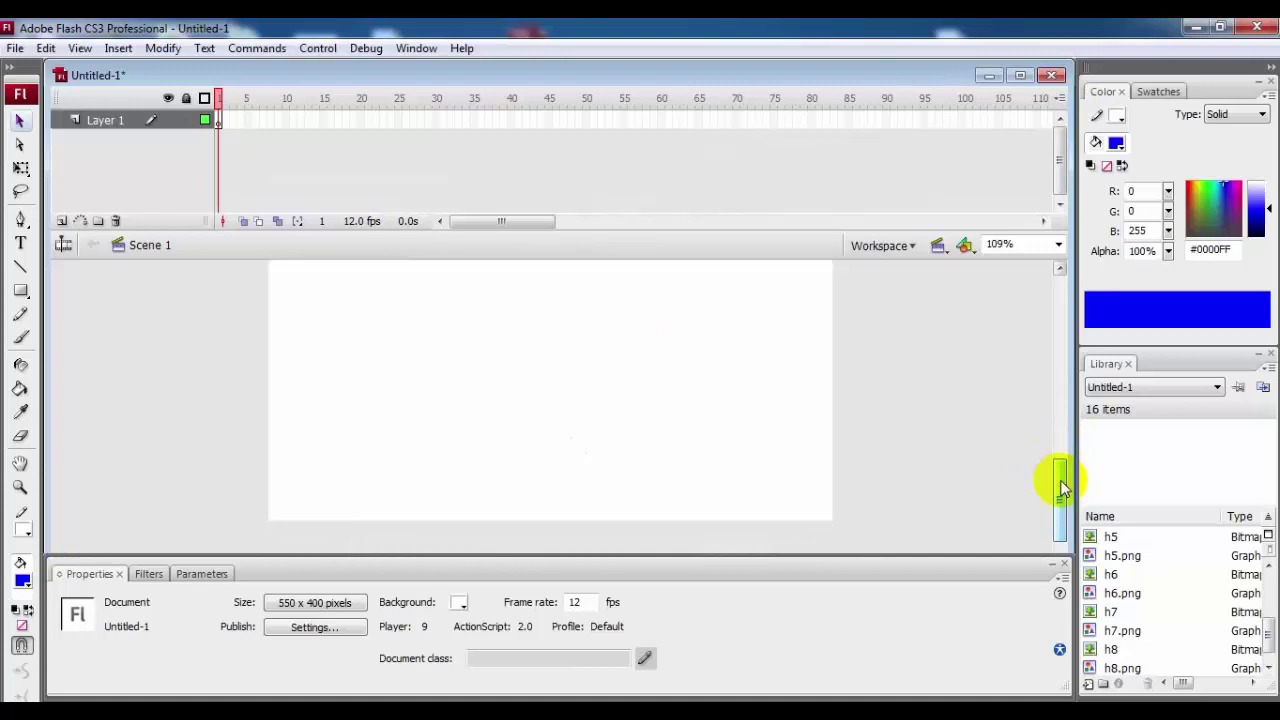
drag(1061, 484, 1061, 486)
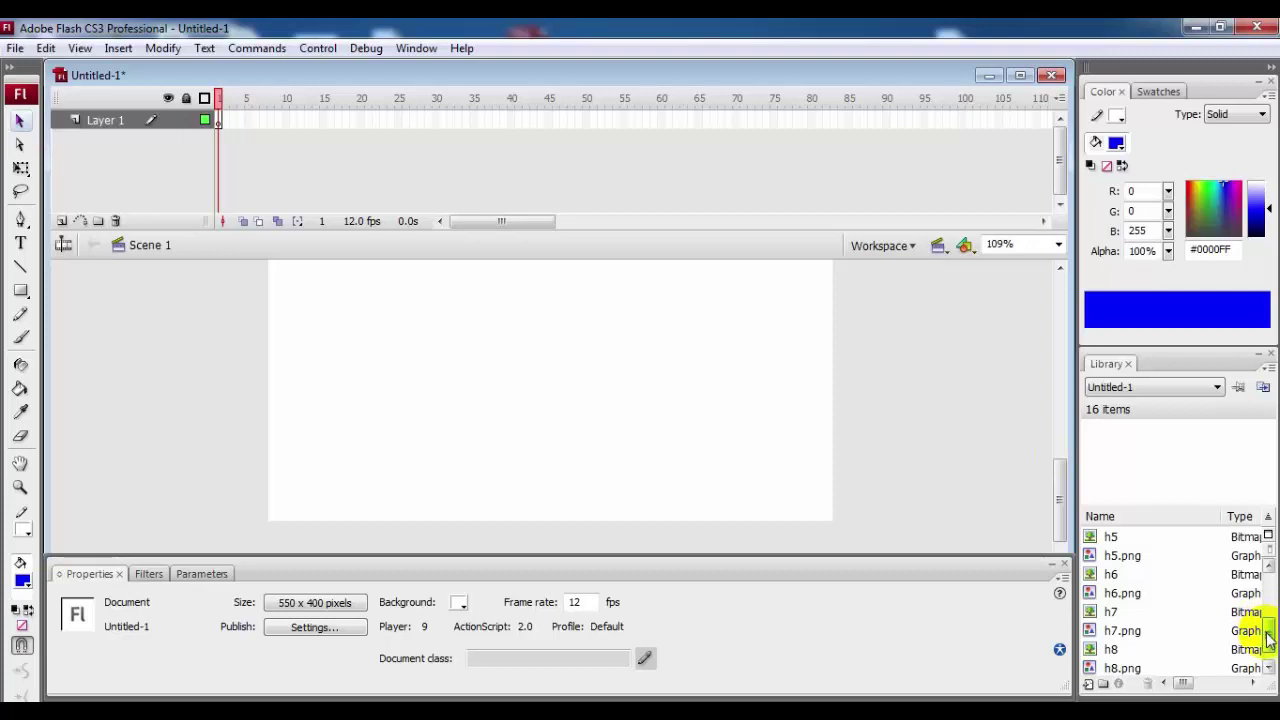
drag(1268, 640, 1270, 575)
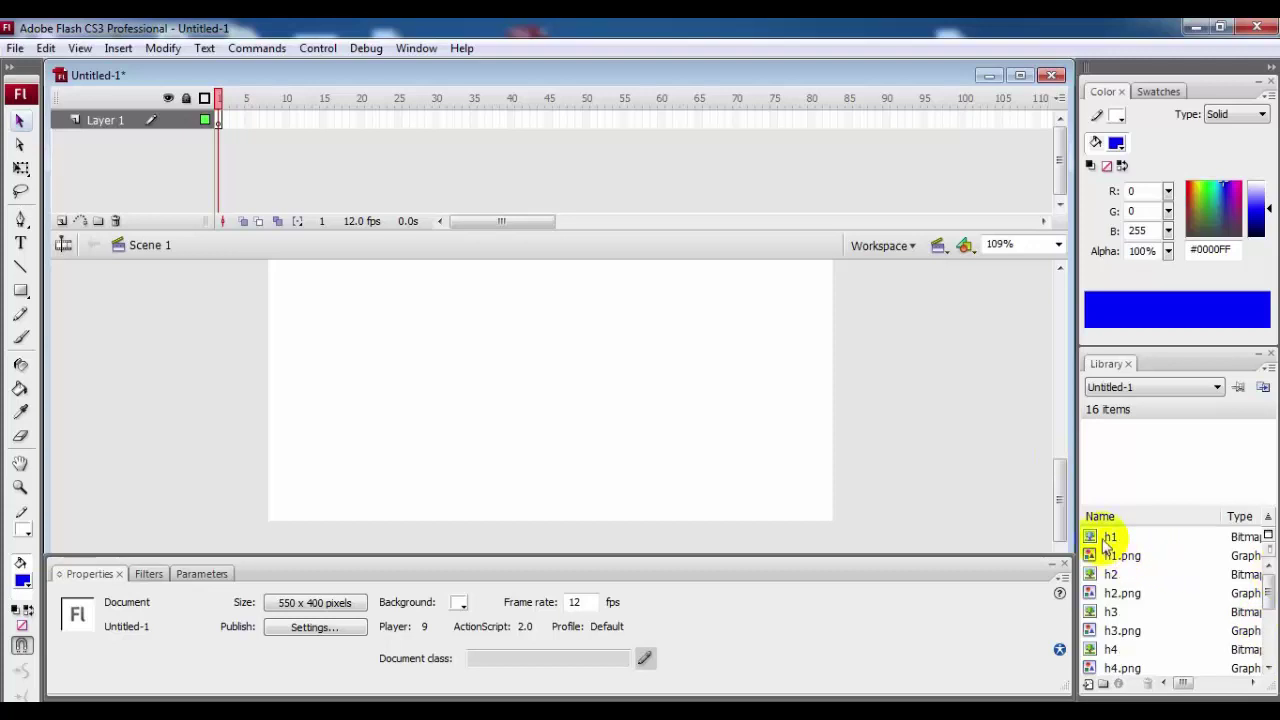
click(1108, 538)
drag(1105, 540, 520, 326)
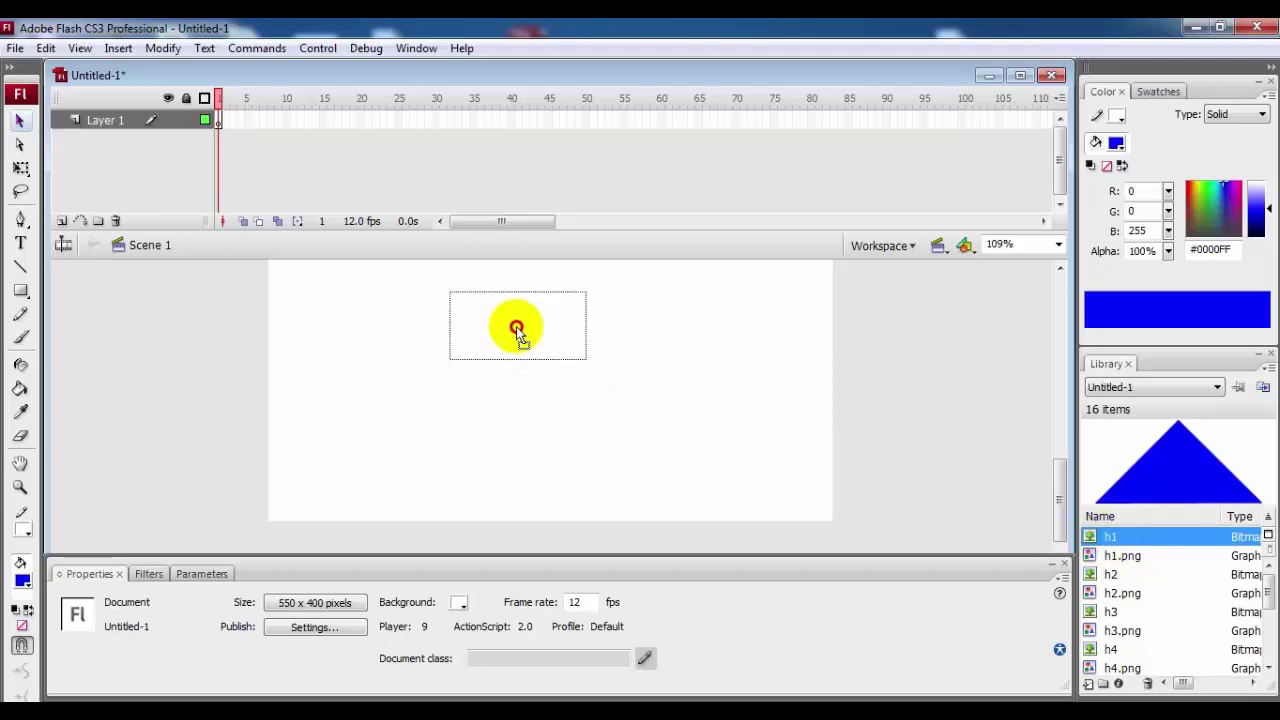
drag(1059, 502, 1062, 475)
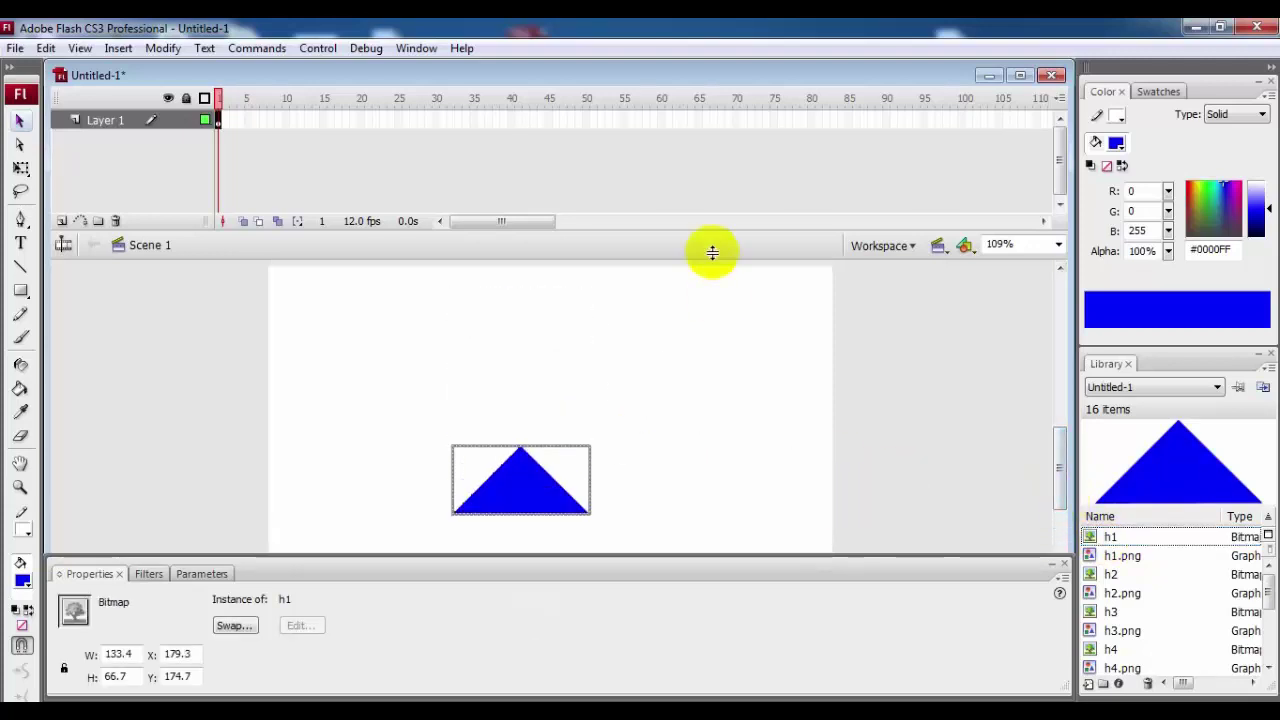
drag(712, 256, 717, 212)
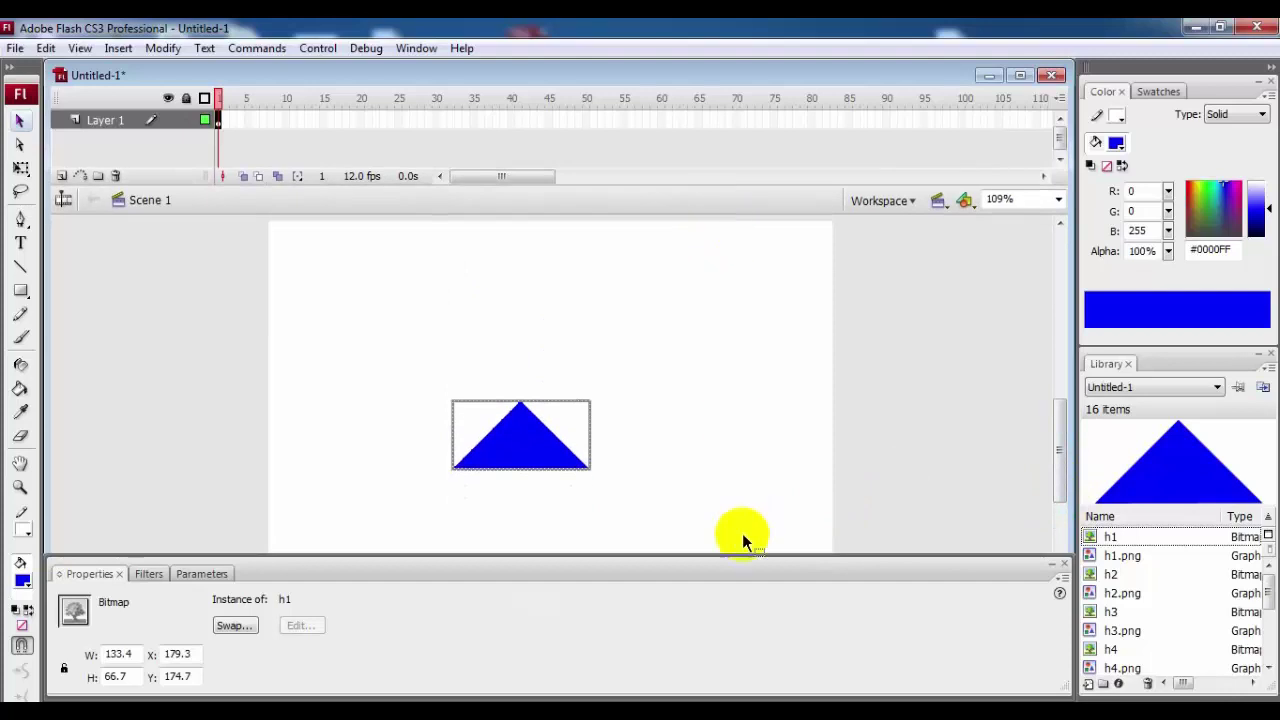
drag(746, 556, 748, 606)
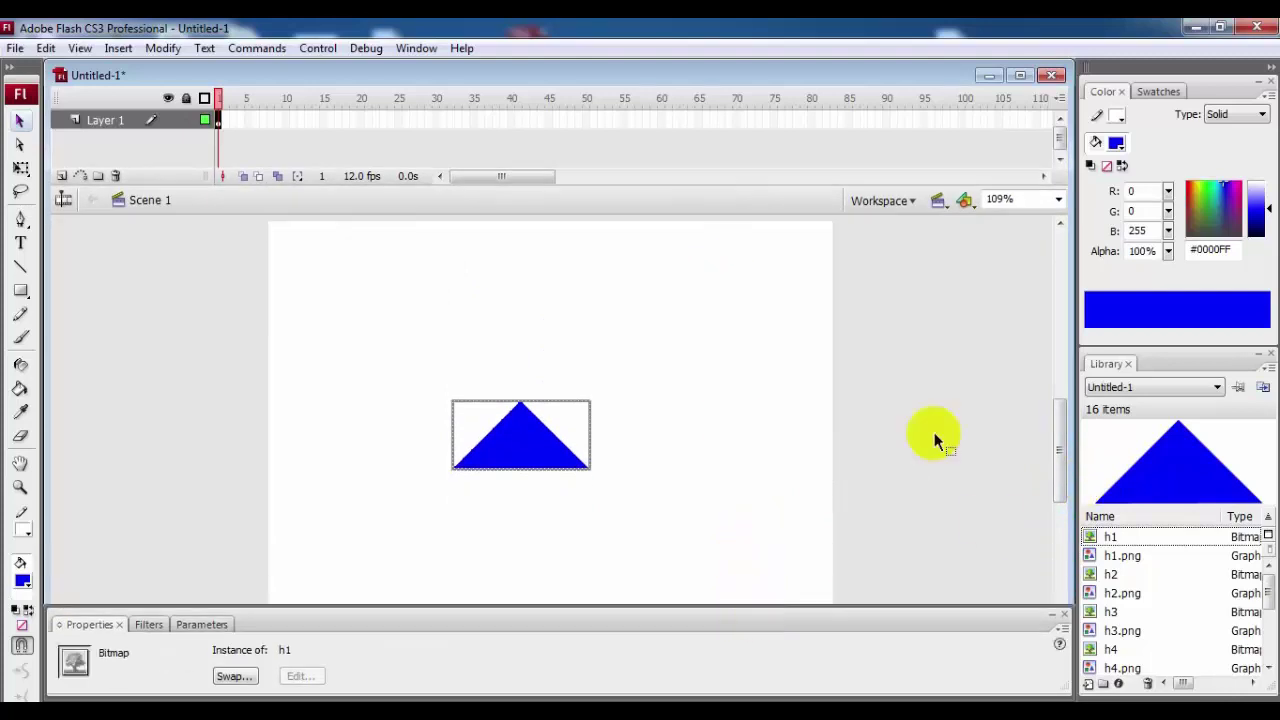
drag(522, 434, 541, 289)
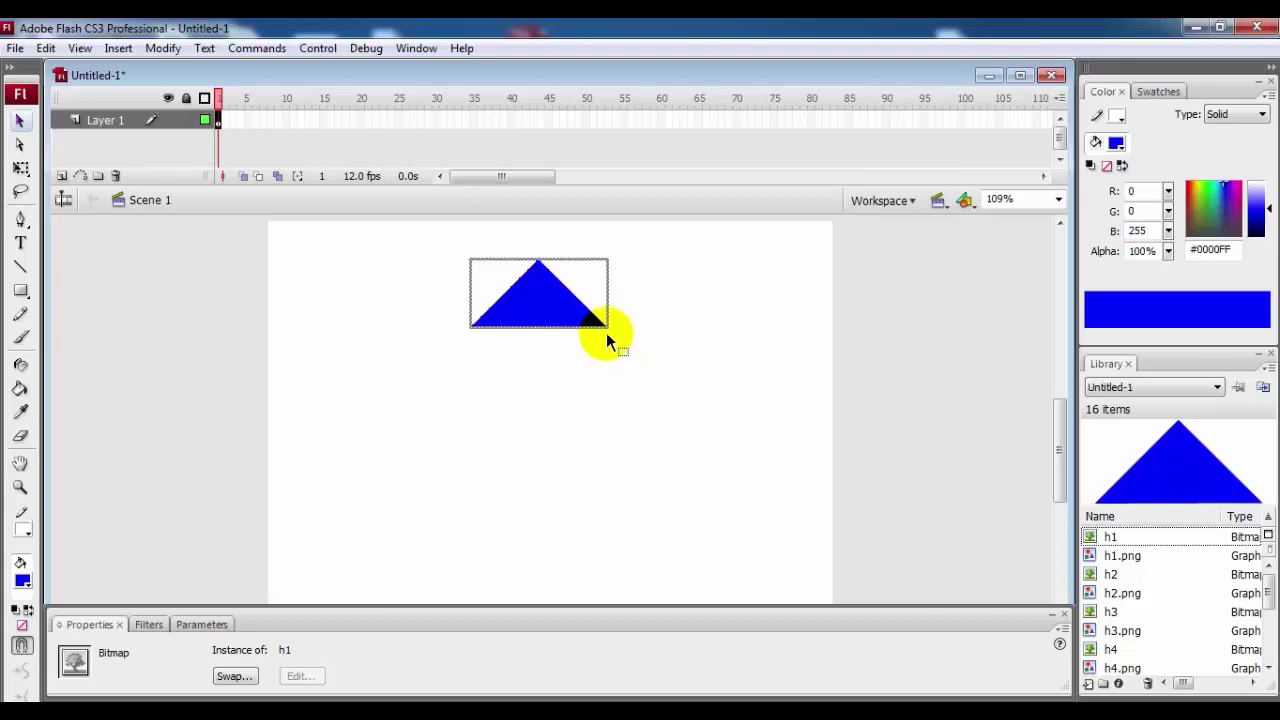
Rotate the h1 triangle until its right angle is at bottom-left, then keyframe frame 2
click(20, 167)
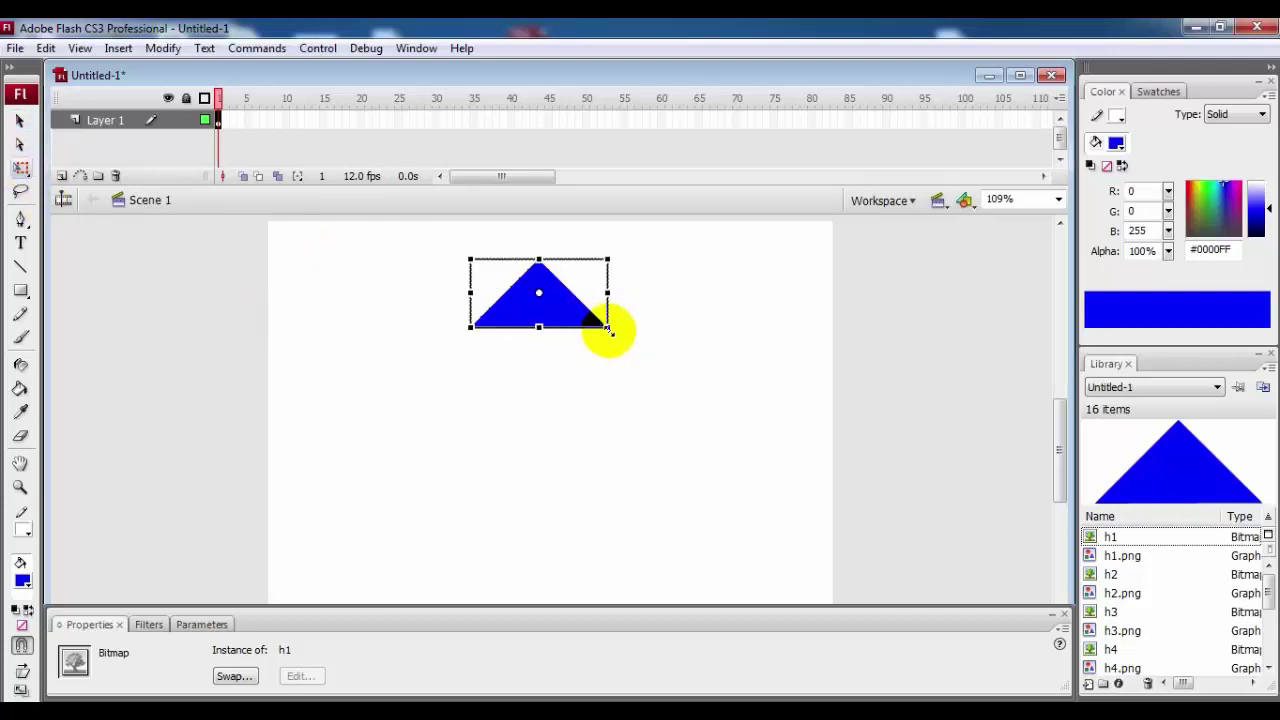
drag(624, 325, 591, 200)
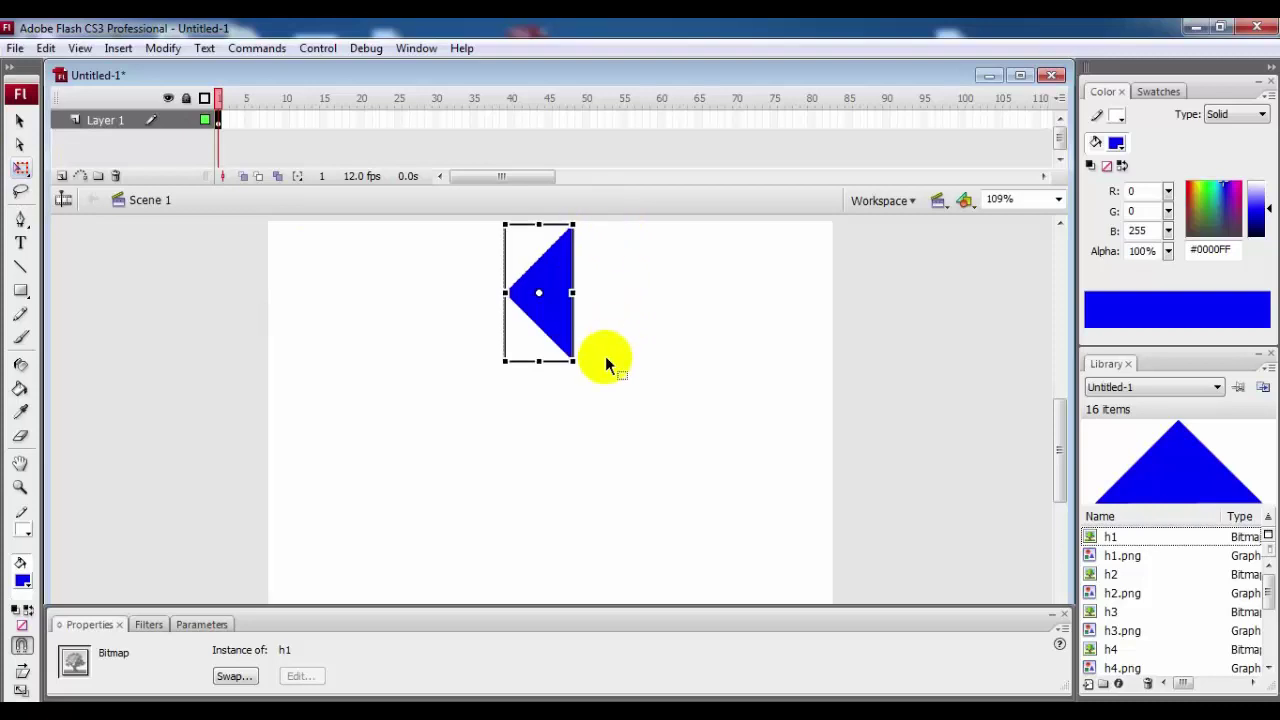
mouse_move(585, 365)
mouse_down()
mouse_move(637, 309)
mouse_move(637, 320)
mouse_up()
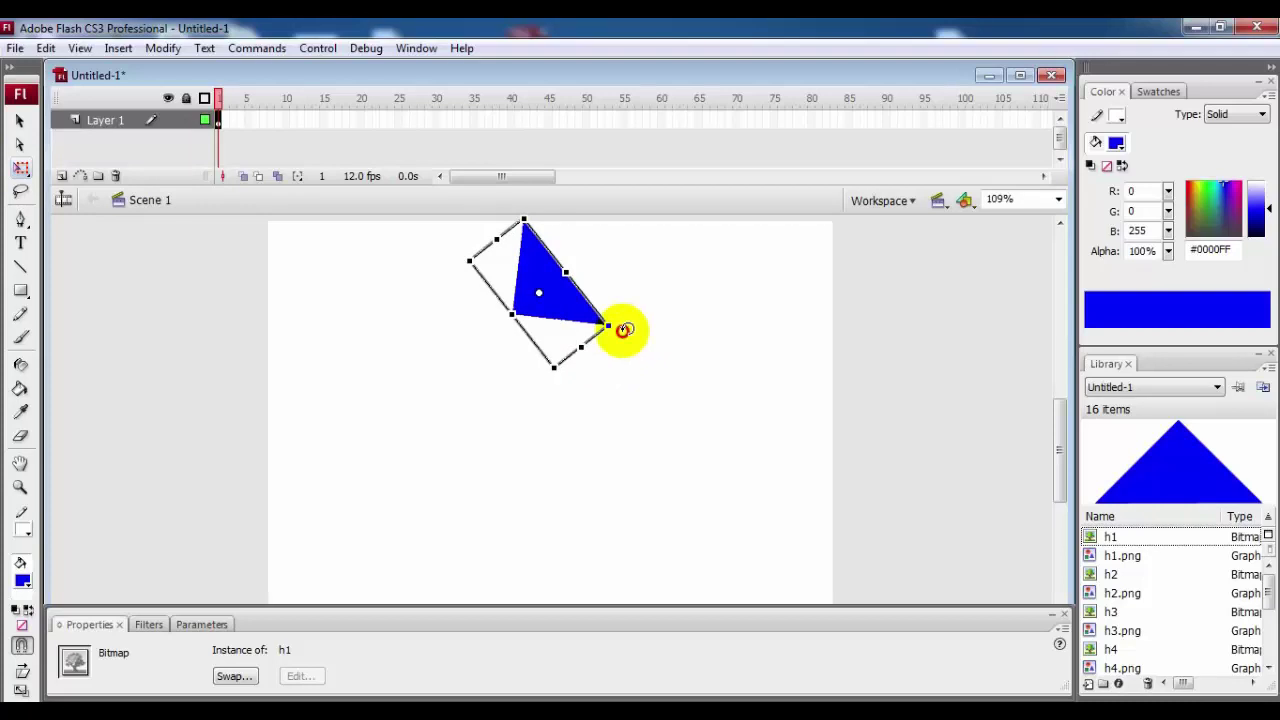
drag(621, 330, 633, 318)
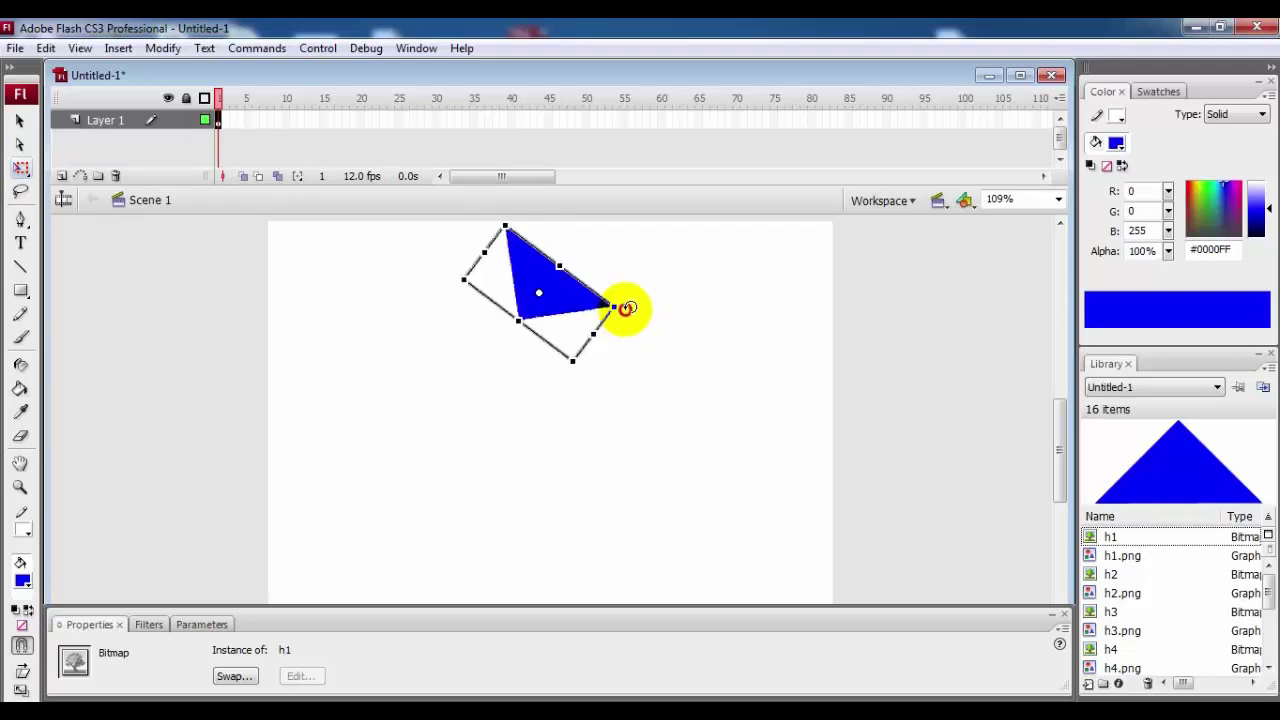
drag(626, 306, 631, 318)
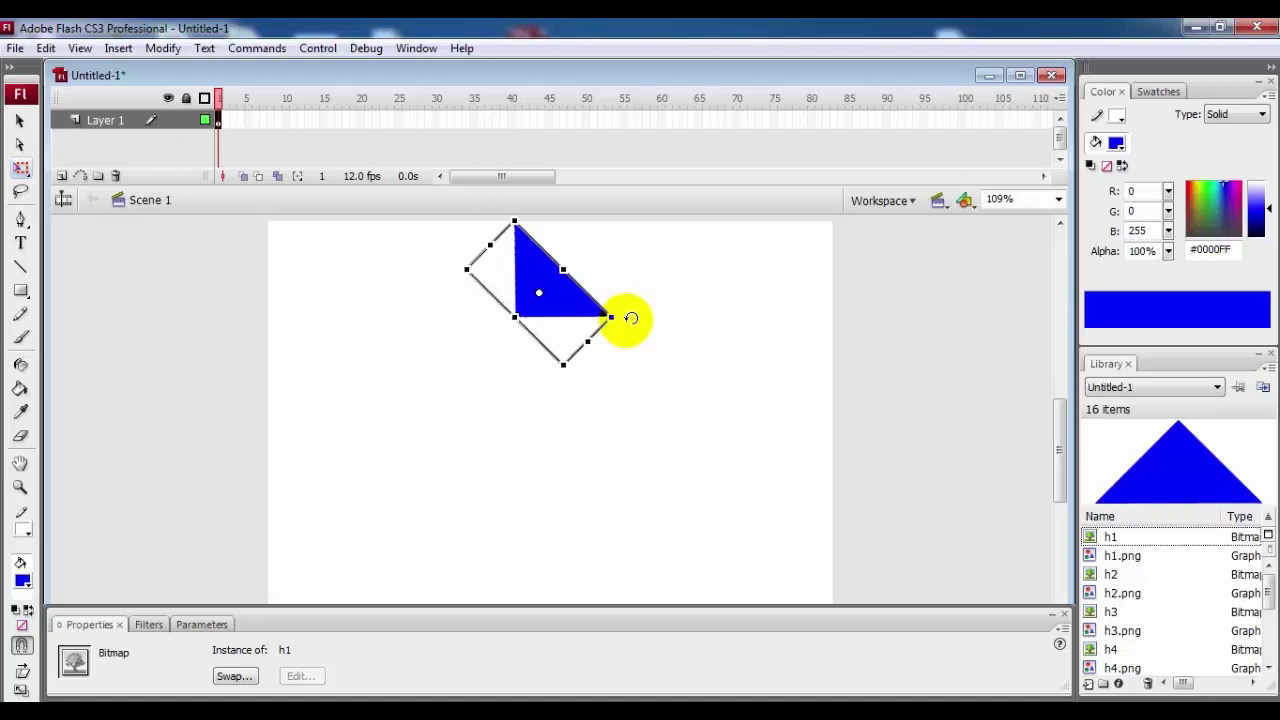
click(680, 322)
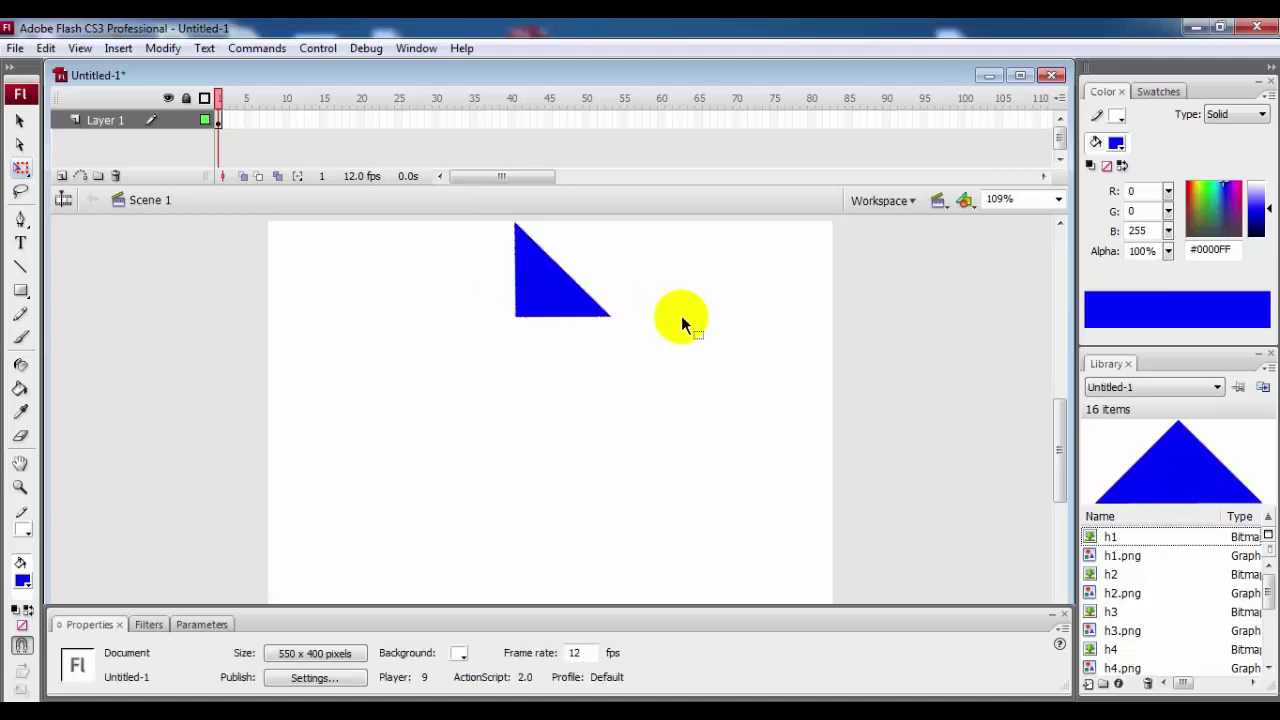
key(F6)
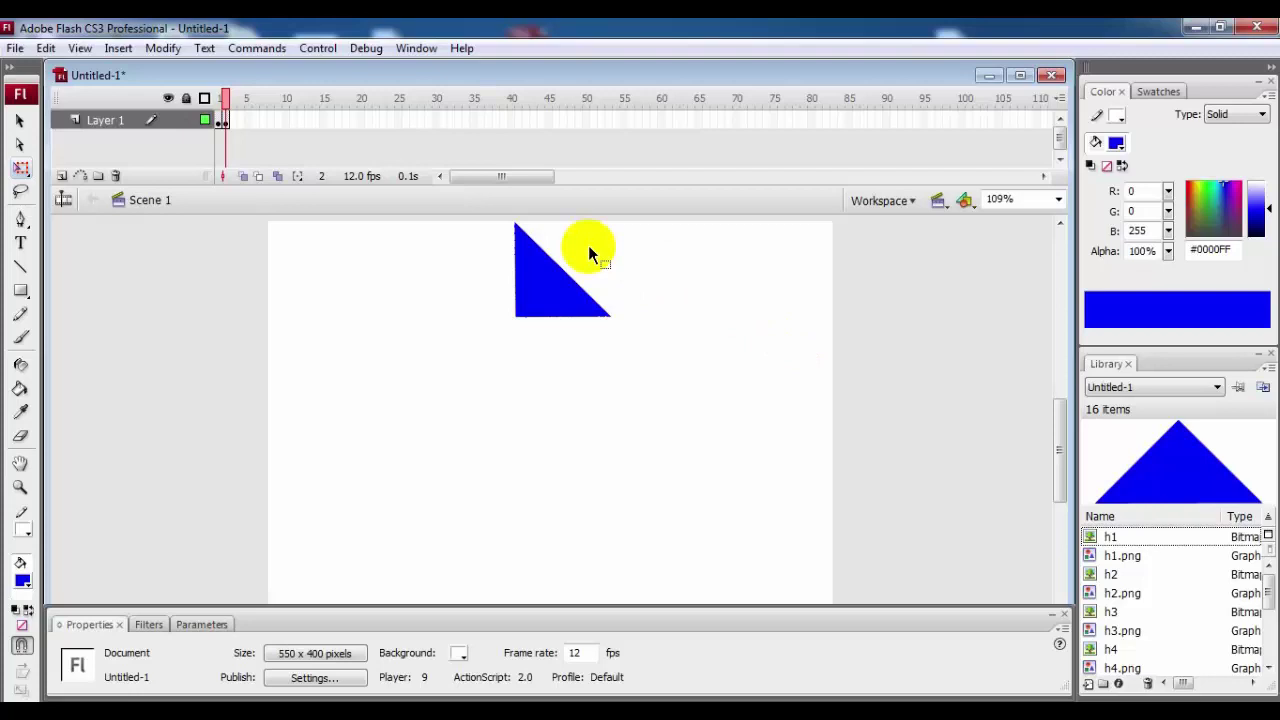
Insert a blank keyframe at frame 3, then return to frame 2
key(F7)
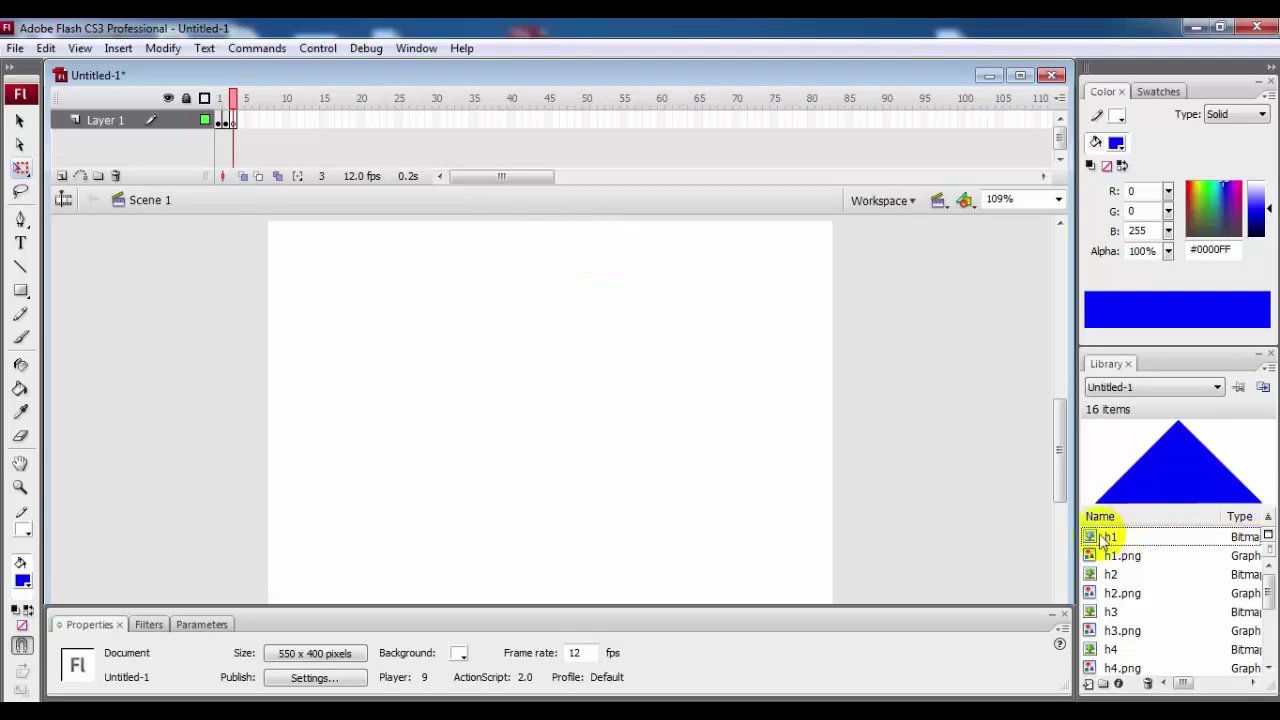
click(222, 121)
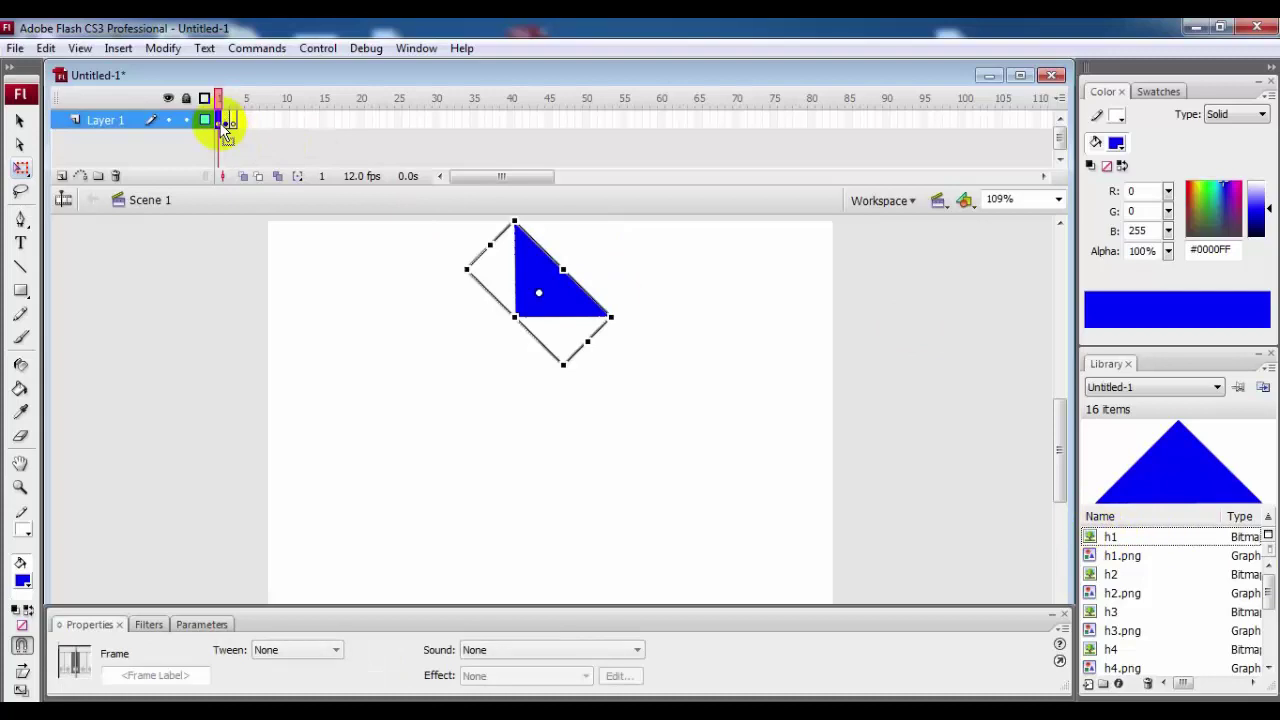
click(229, 121)
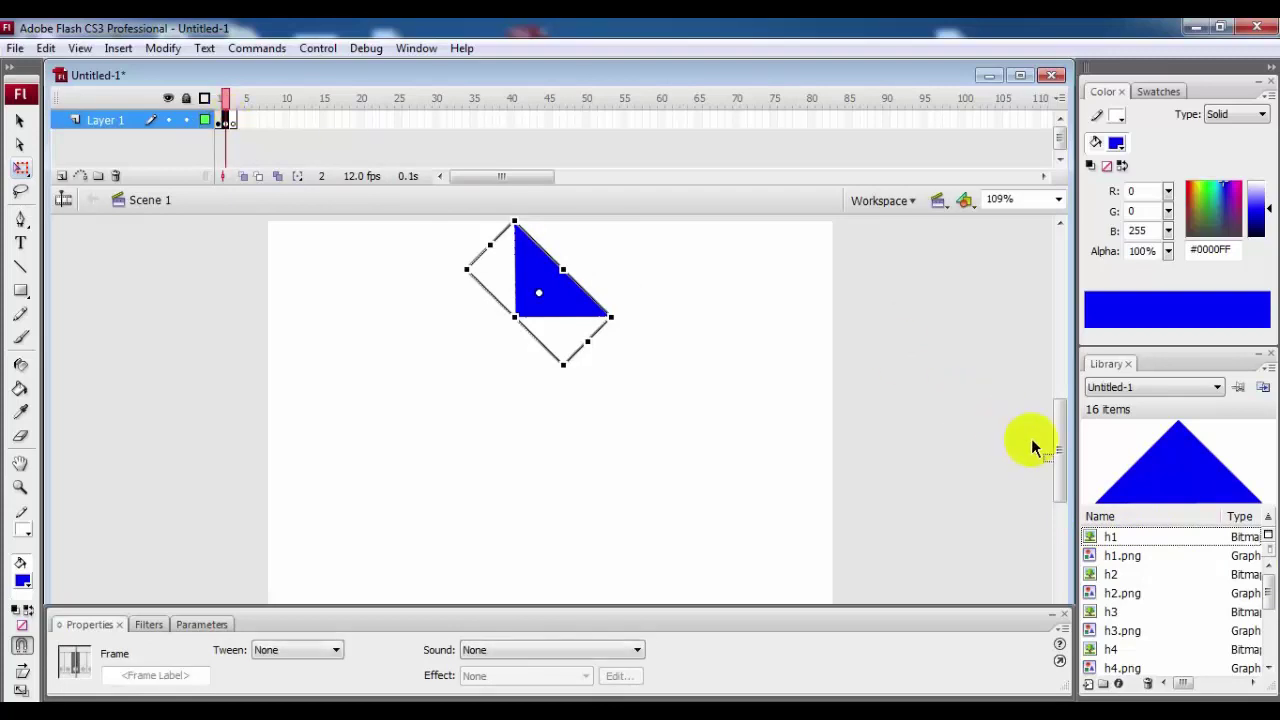
Select the rotated triangle in frame 2 with the Selection tool
click(1058, 455)
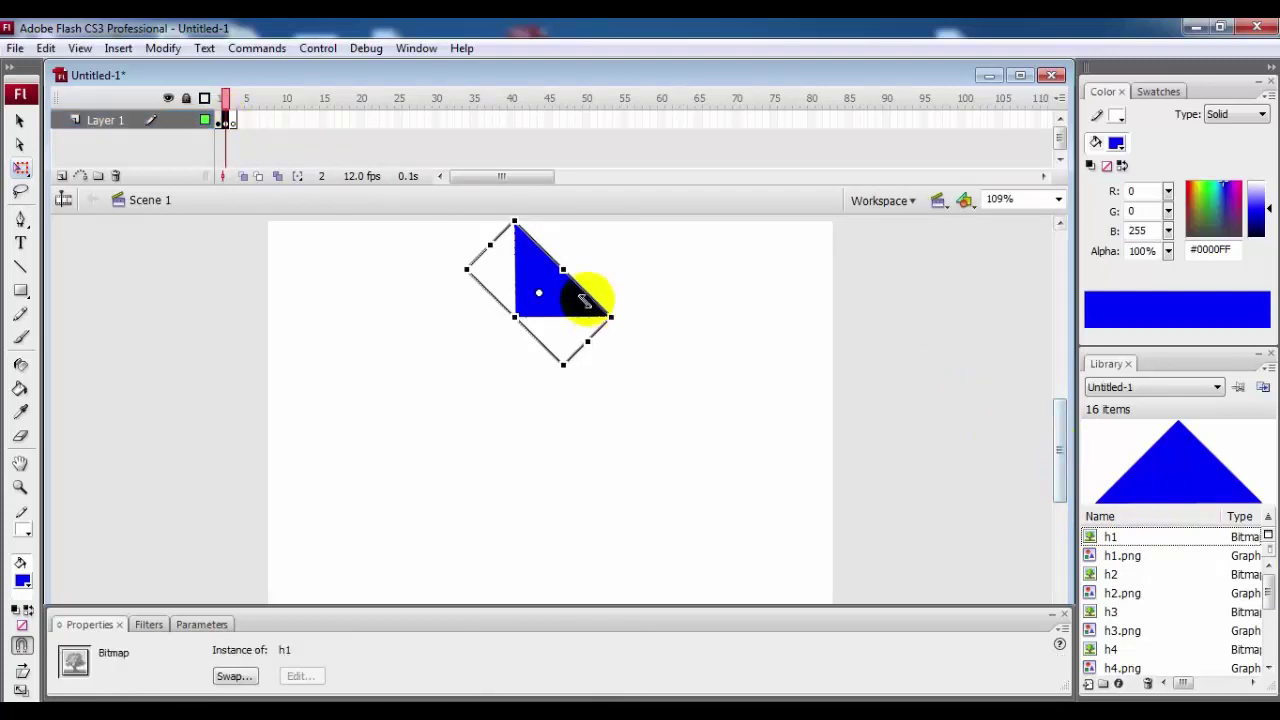
click(558, 287)
click(712, 300)
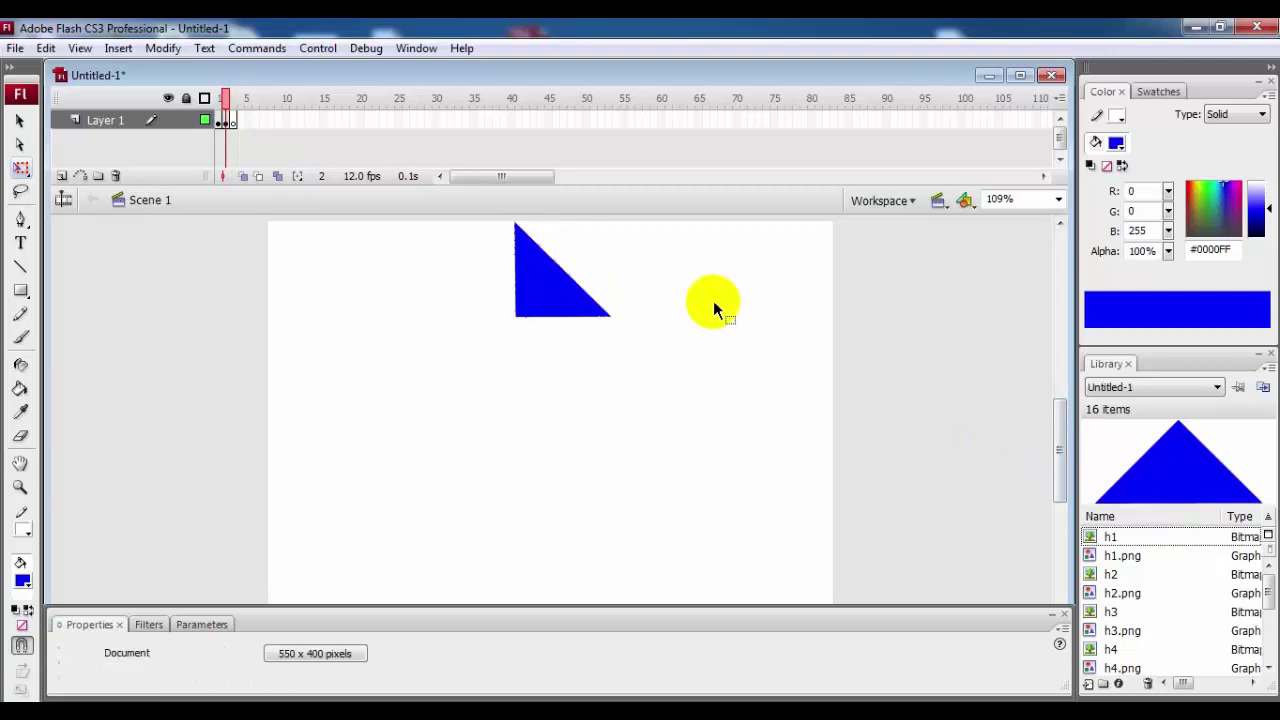
click(571, 294)
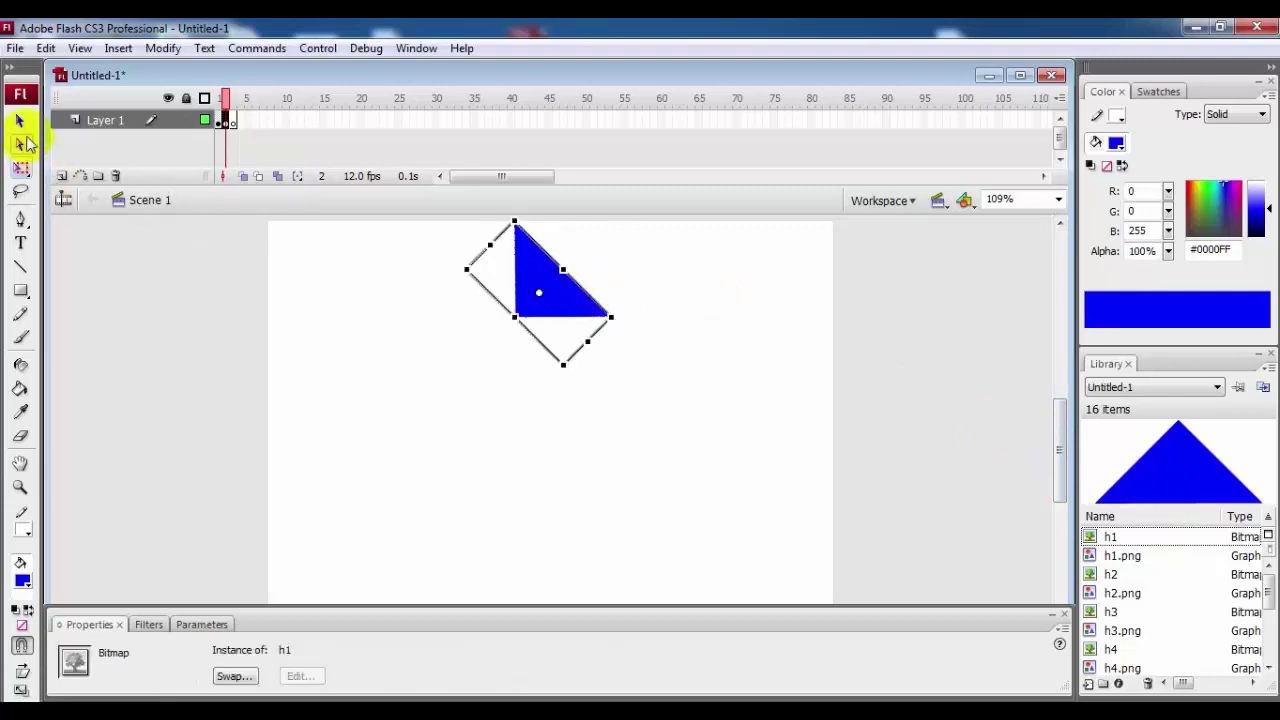
click(20, 120)
click(531, 294)
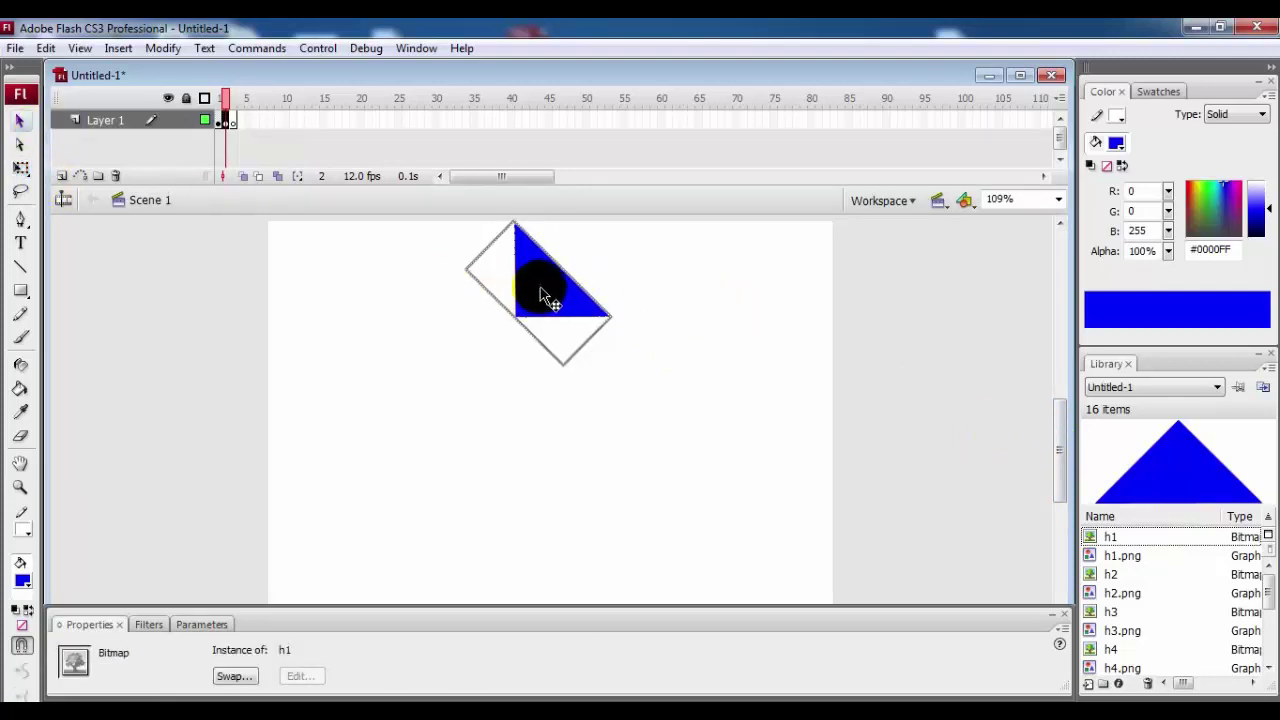
click(638, 411)
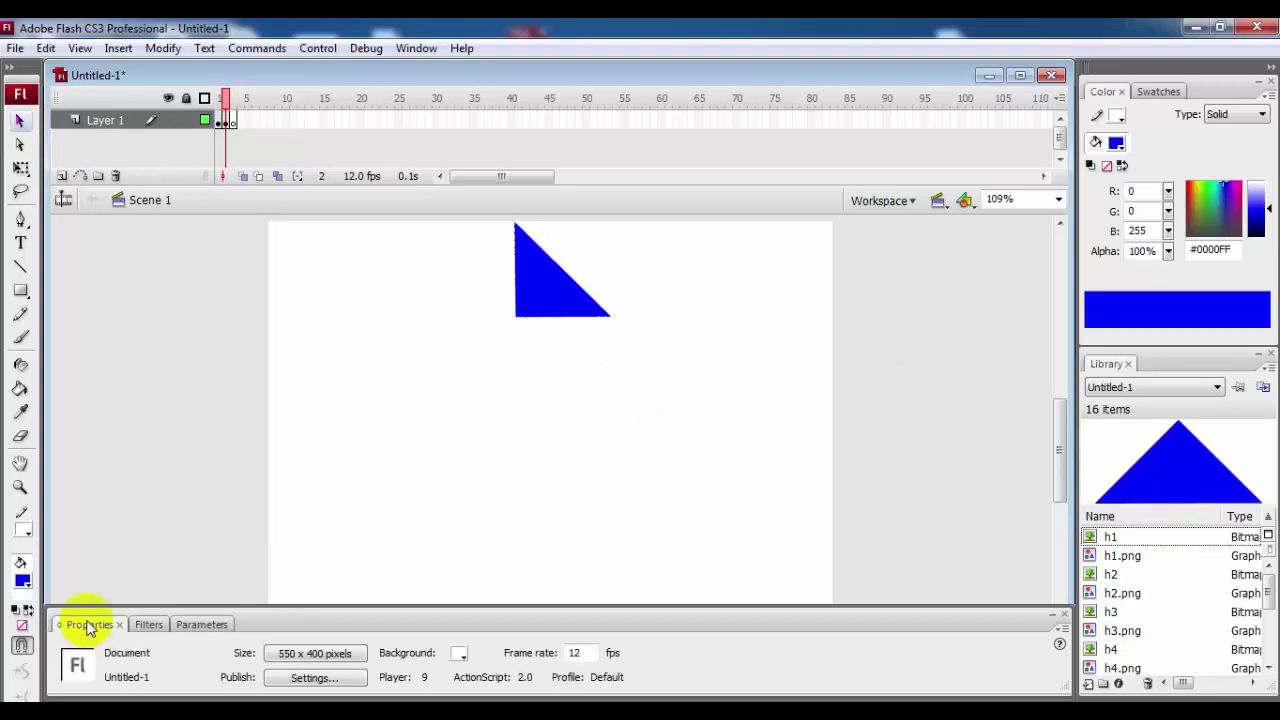
click(548, 290)
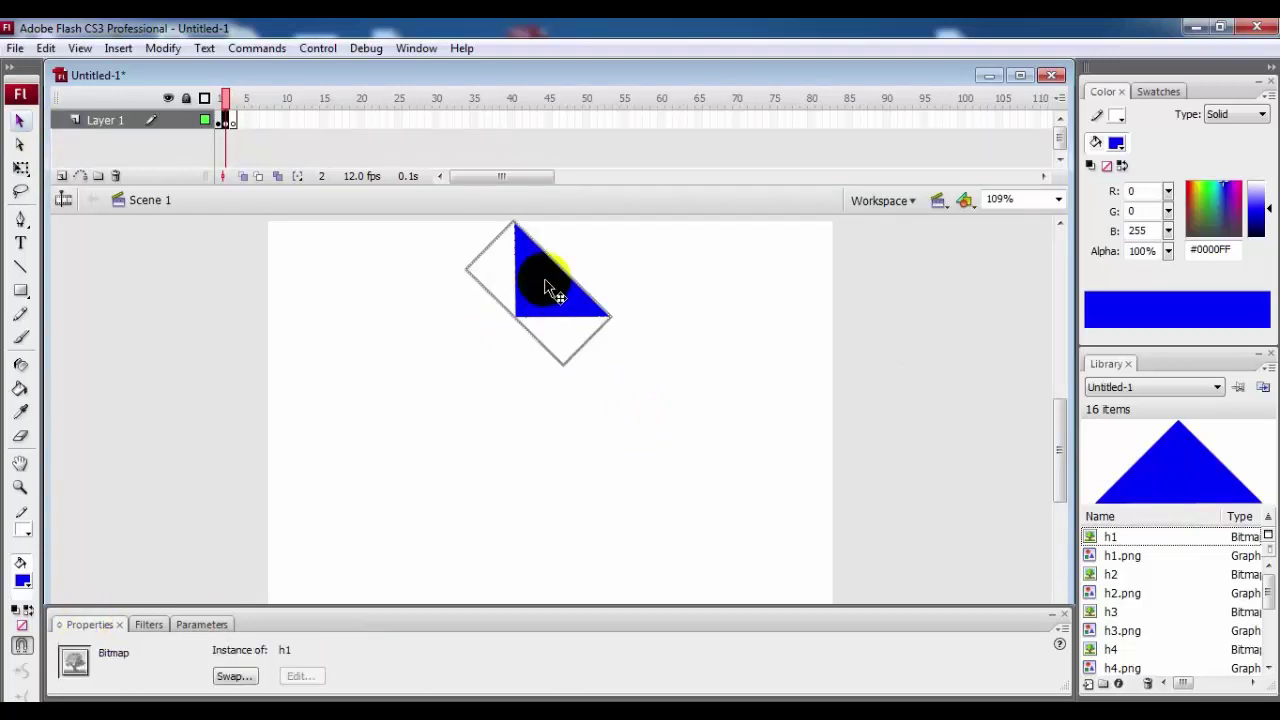
Float the Properties panel over the stage, showing the triangle's properties
click(201, 625)
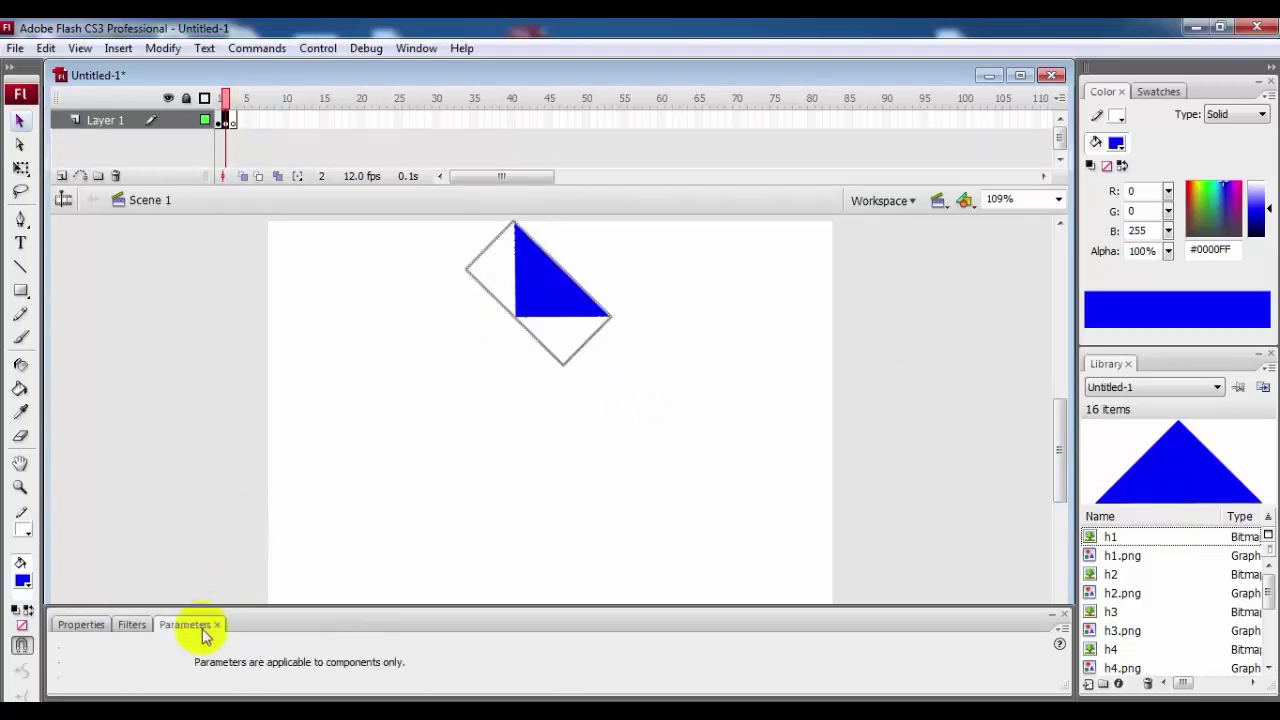
click(133, 624)
click(84, 624)
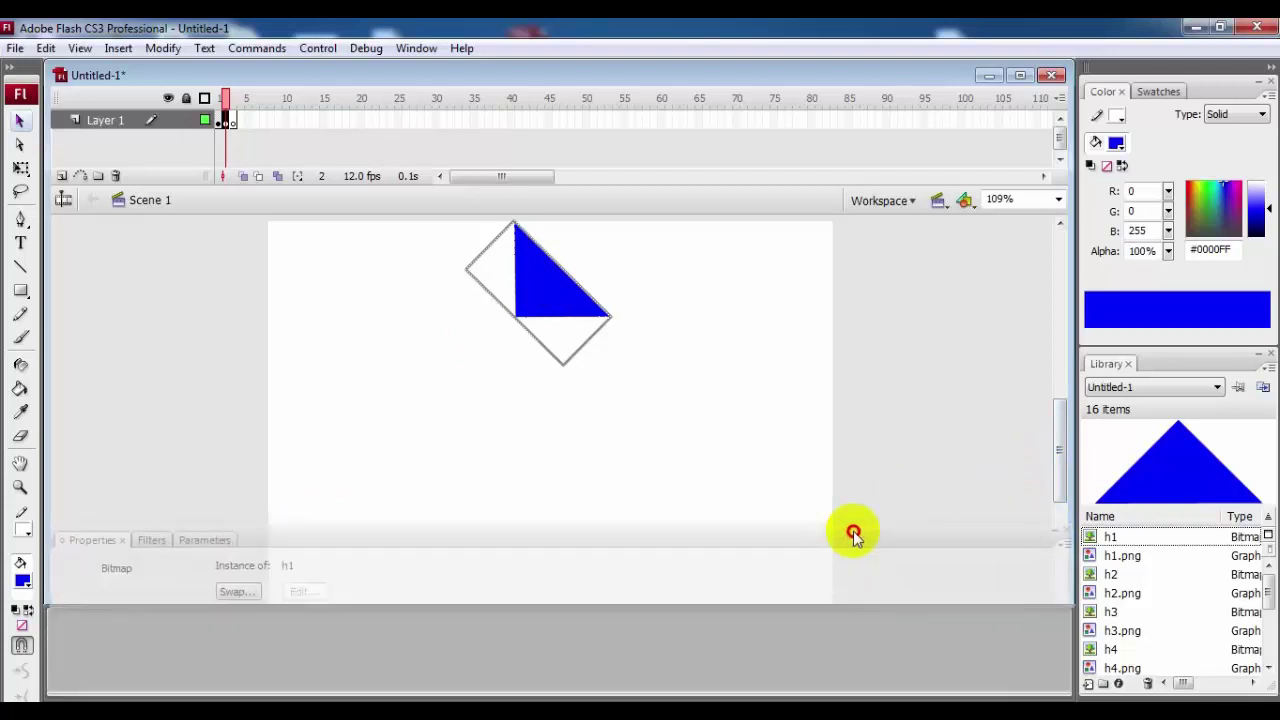
drag(852, 612, 851, 531)
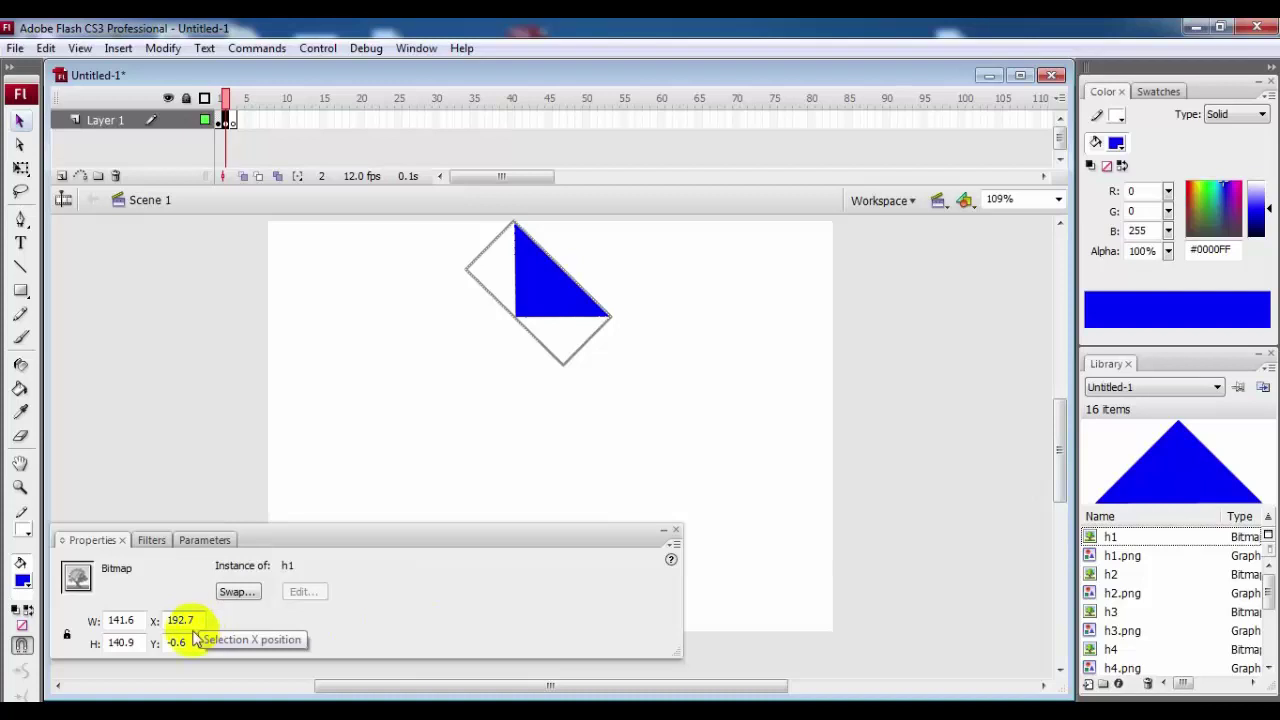
Set the frame 2 triangle's Y to 0, then nudge it down and right
click(185, 643)
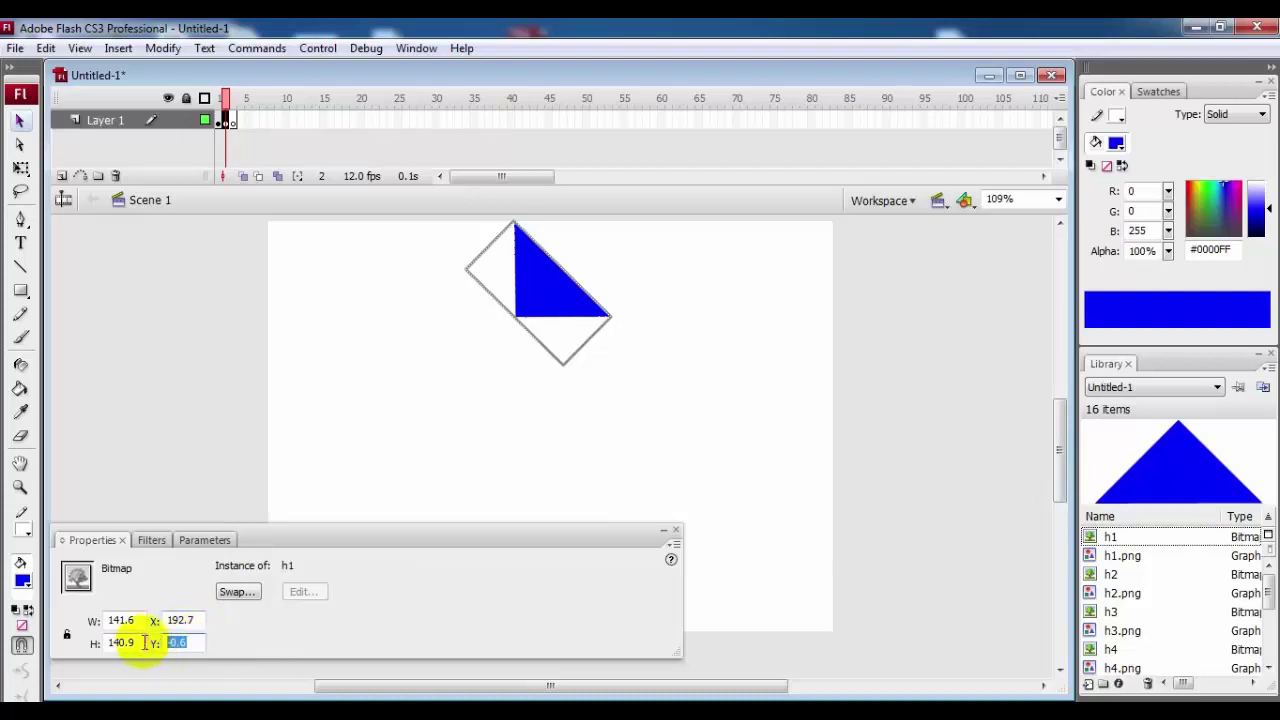
text(0)
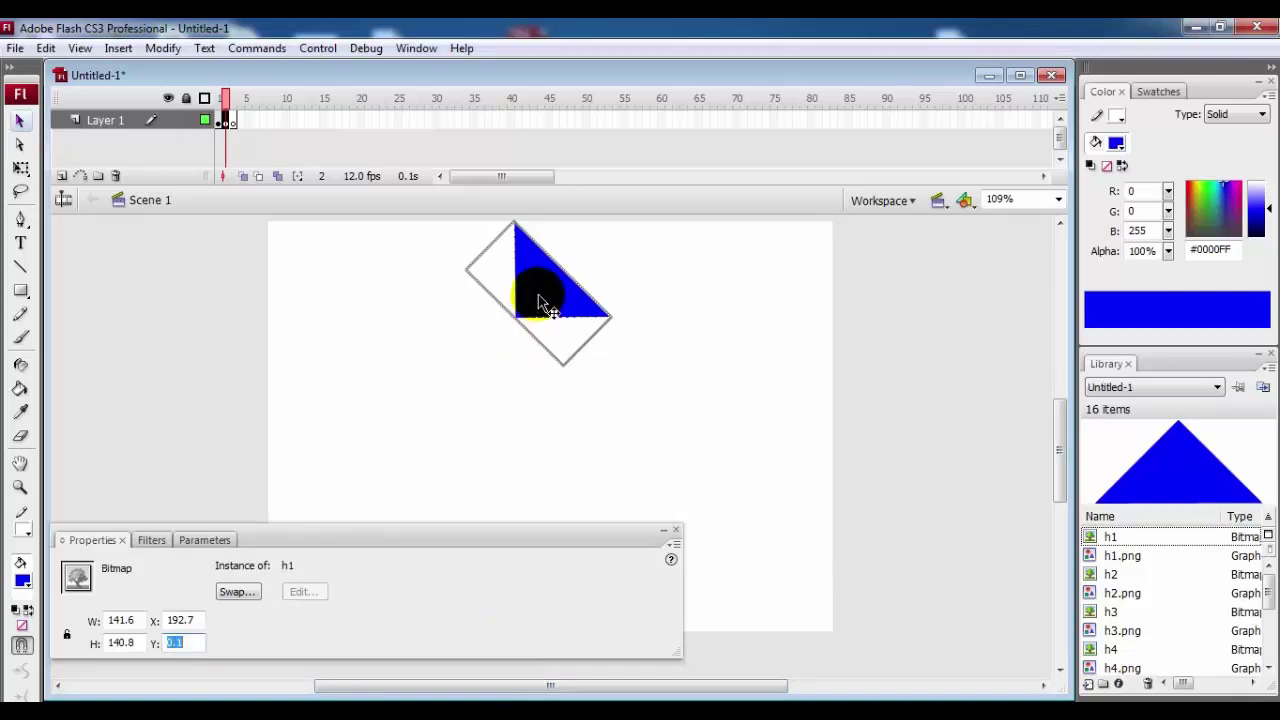
click(542, 290)
key(Down)
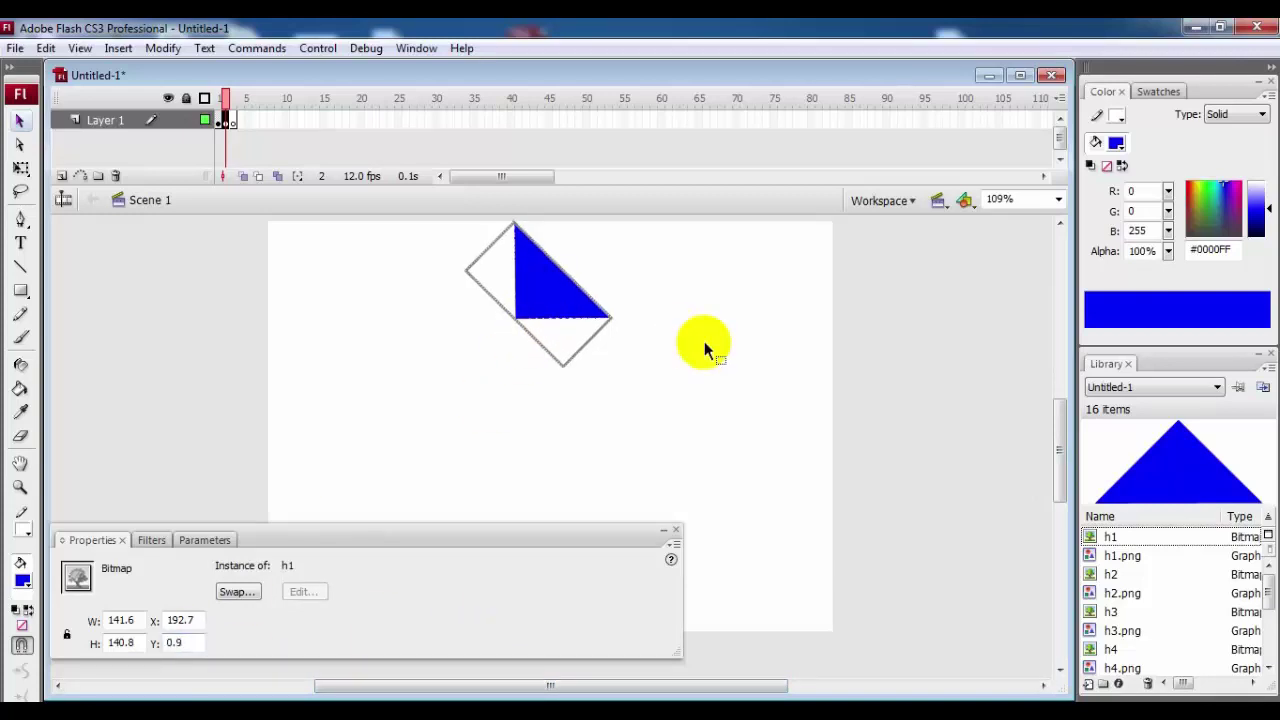
key(Down)
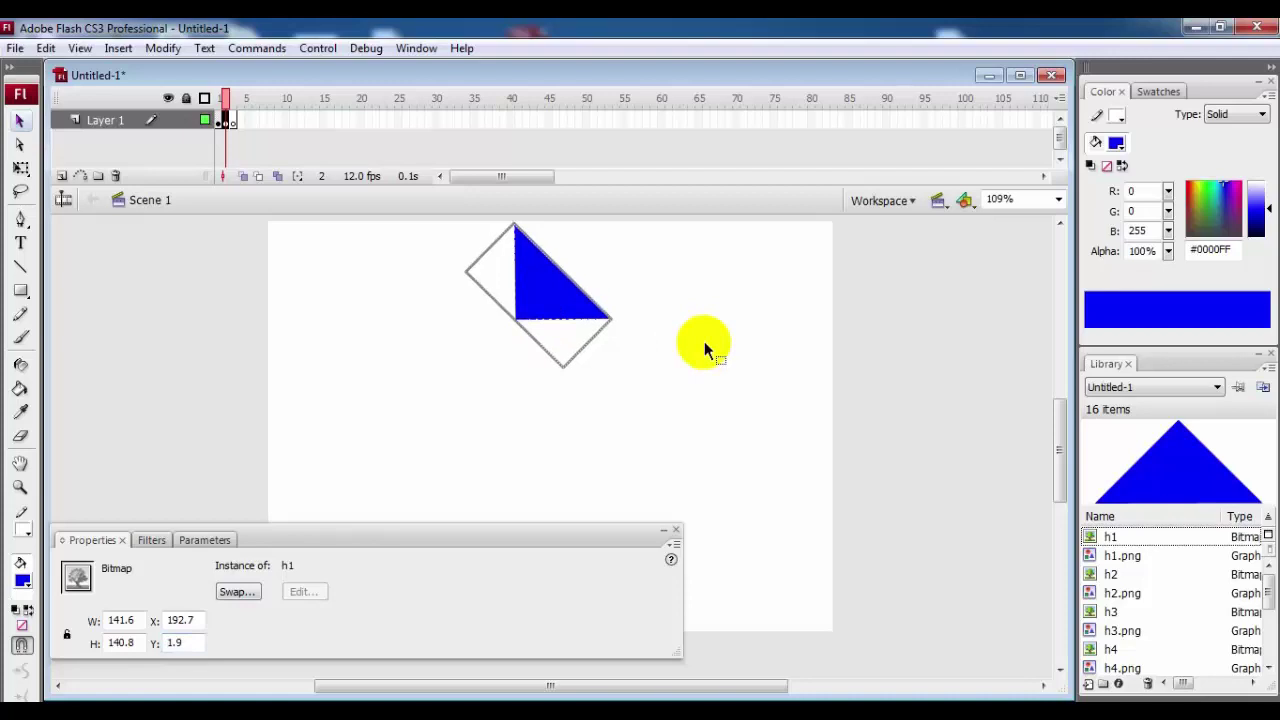
key(Down)
key(Down)
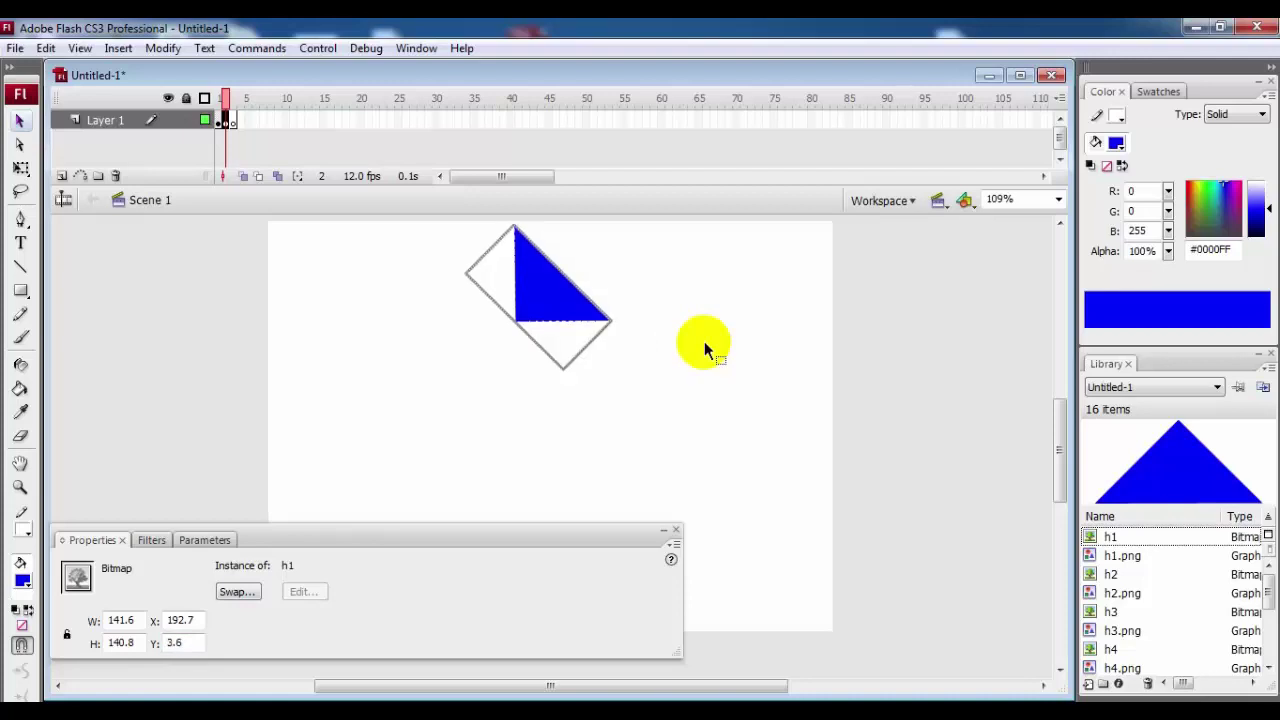
key(Right)
key(Right)
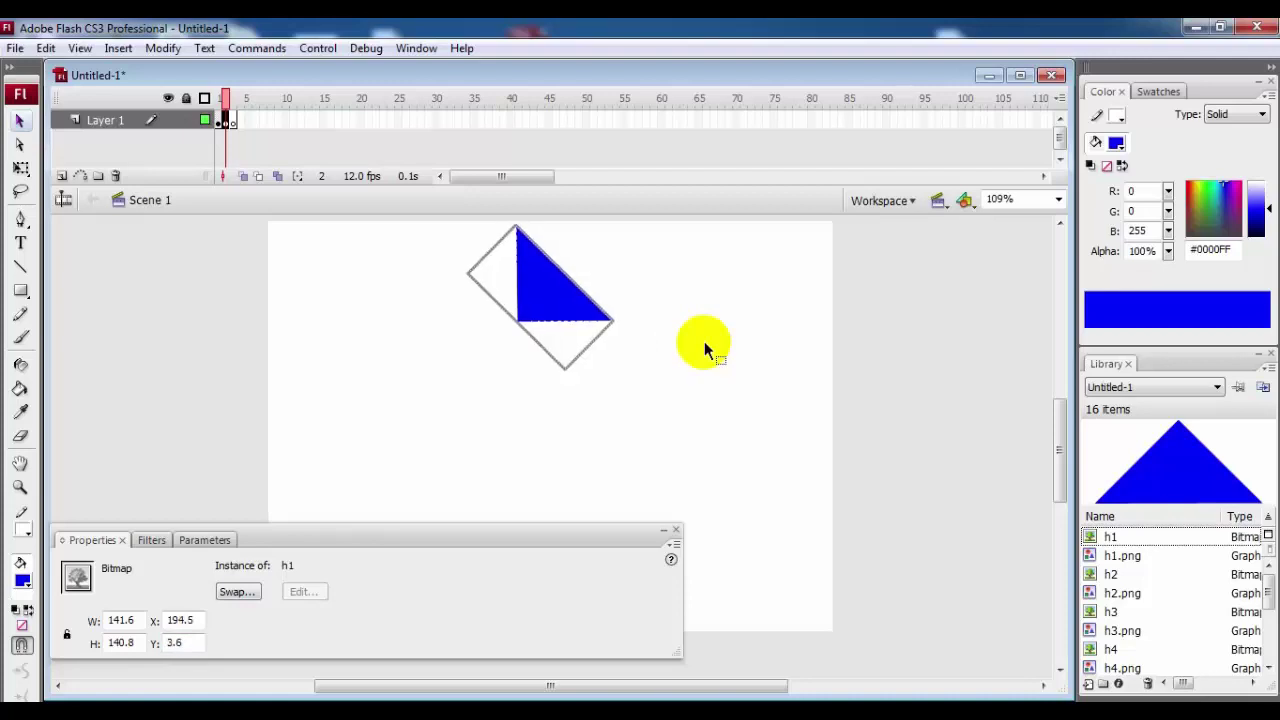
key(Down)
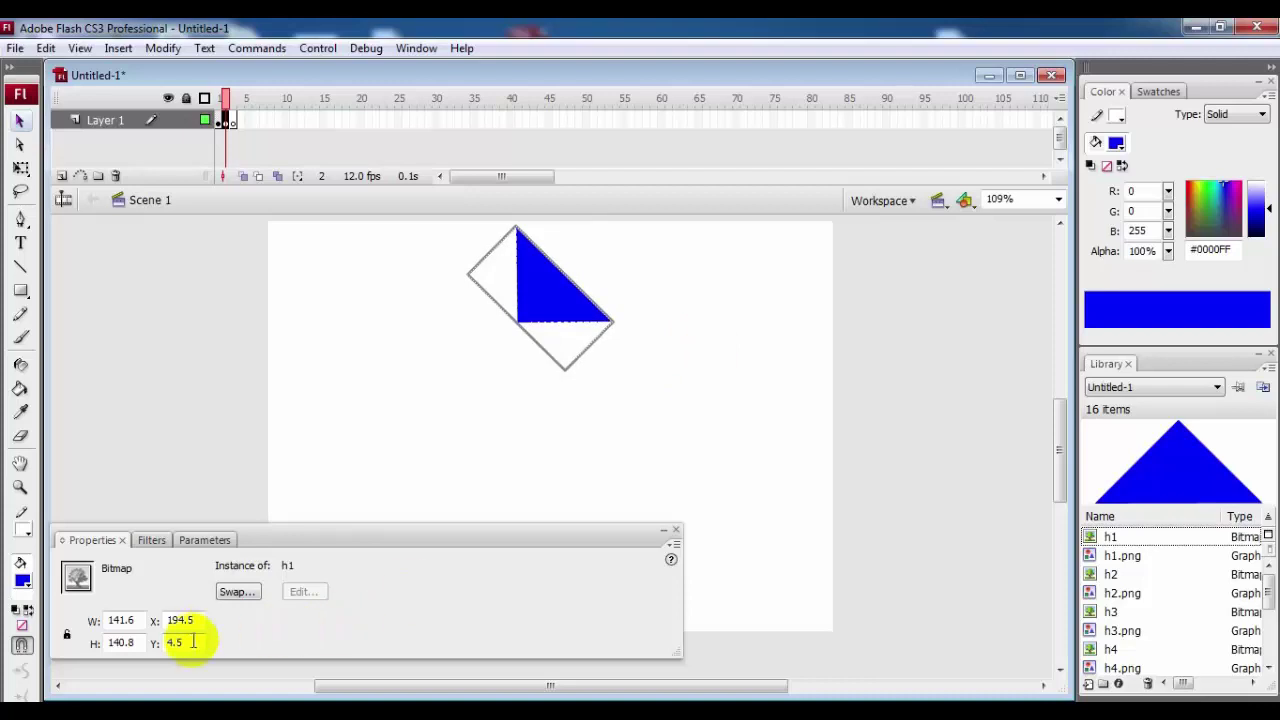
Position the frame 2 triangle at Y 5 and X 200 in Properties
click(176, 642)
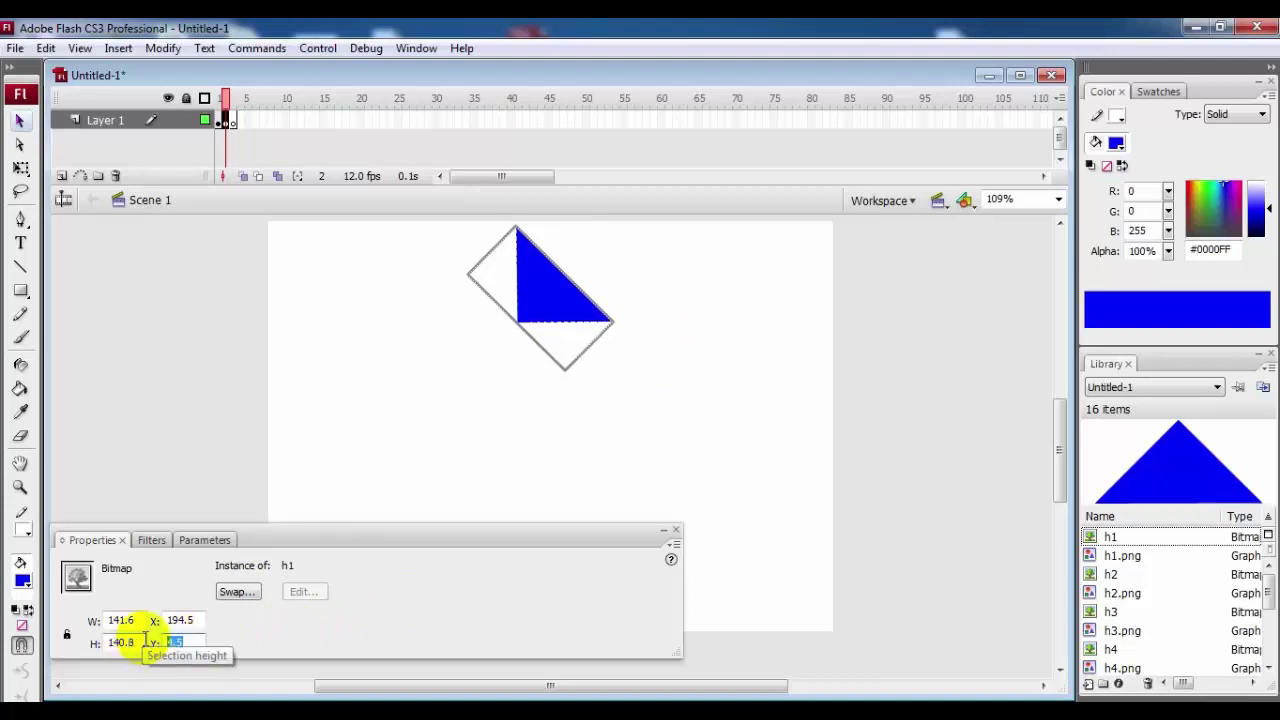
text(5)
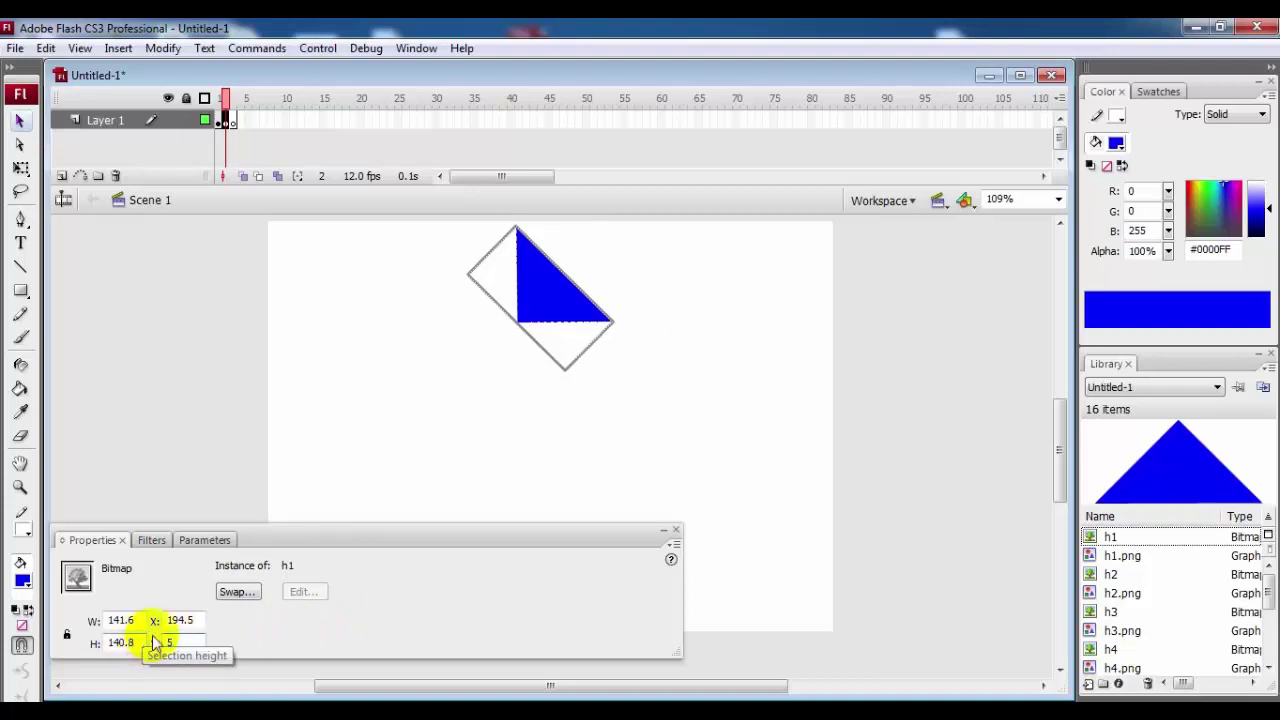
key(Return)
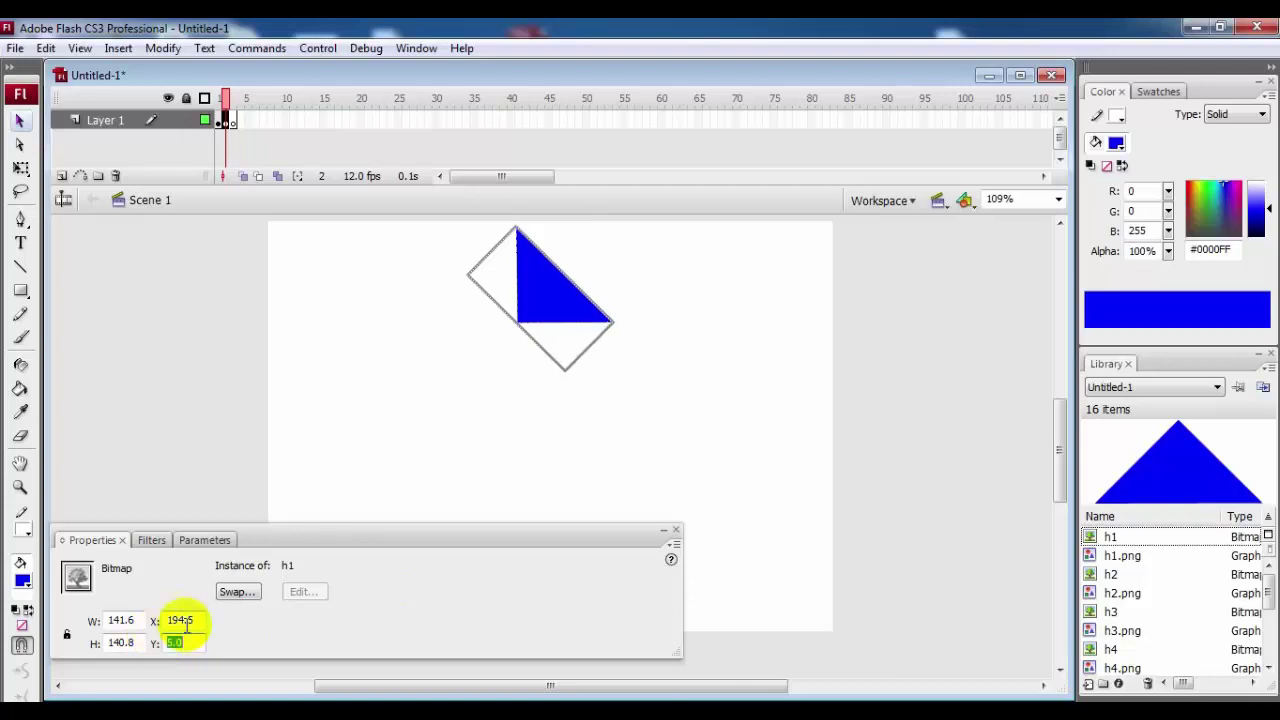
click(182, 620)
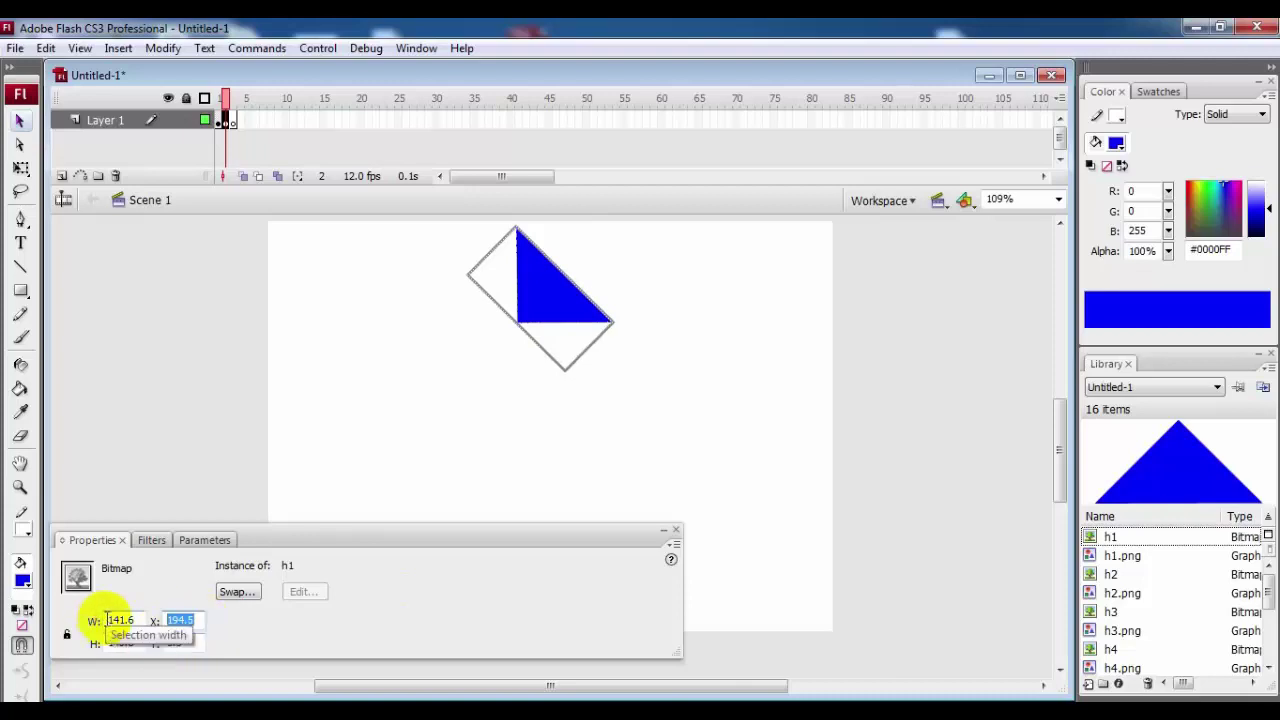
text(200)
key(Return)
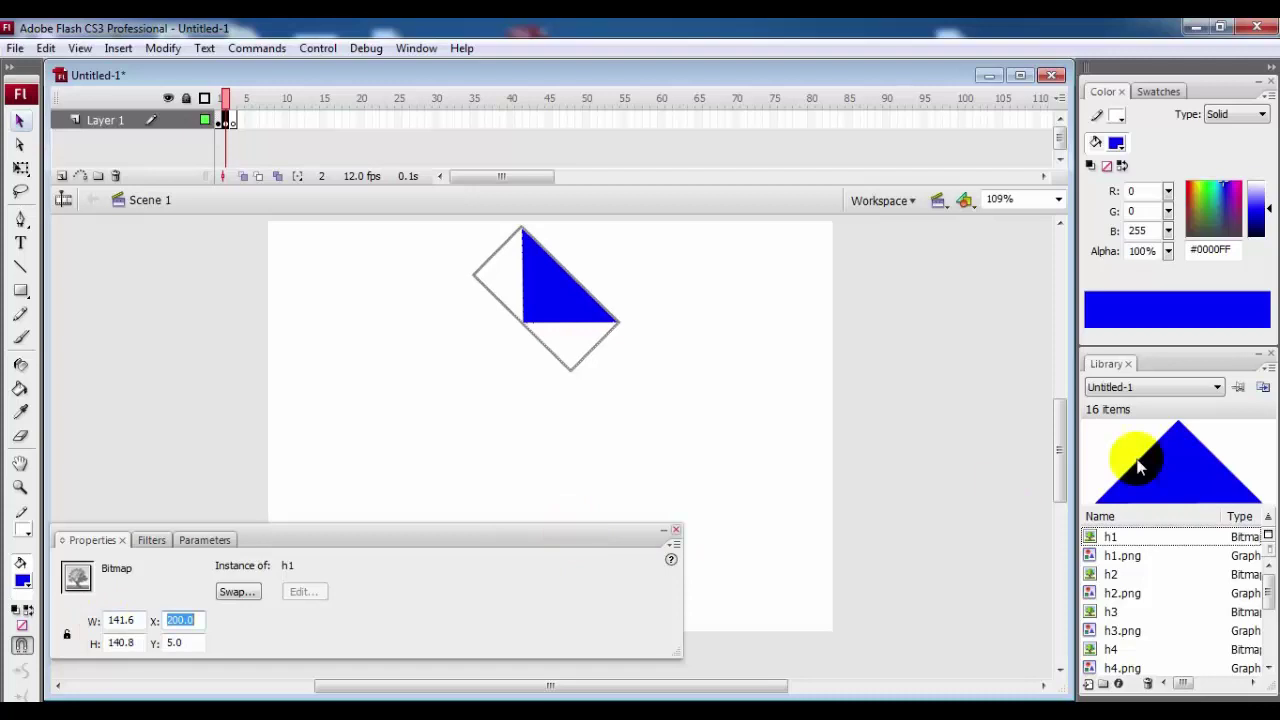
Check the triangle's X and Y values, then deselect it and reselect frame 2
click(542, 307)
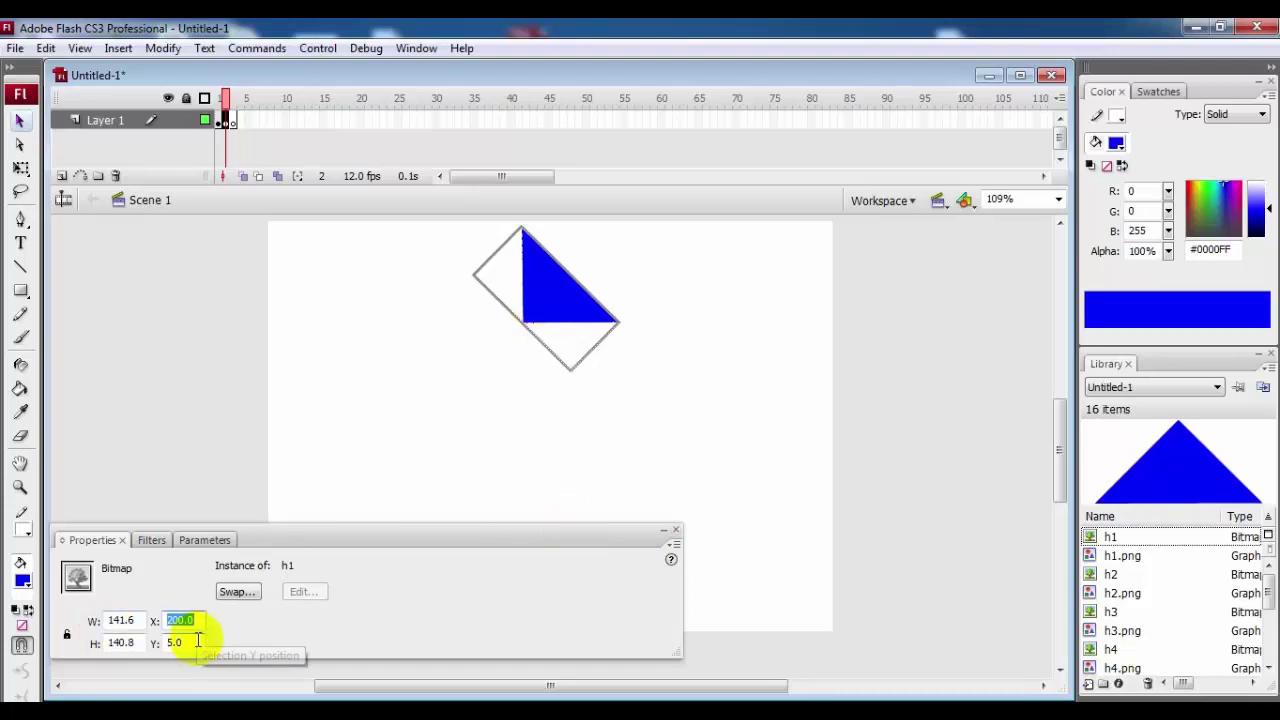
drag(197, 621, 165, 621)
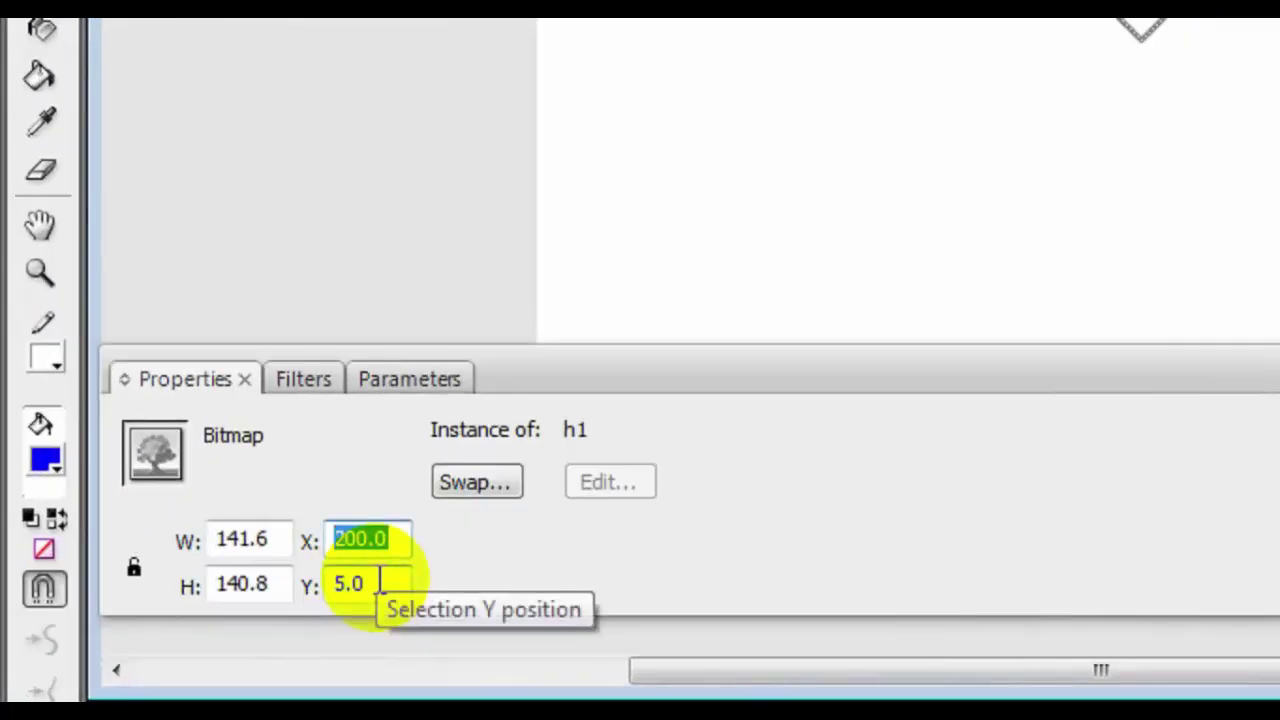
click(168, 642)
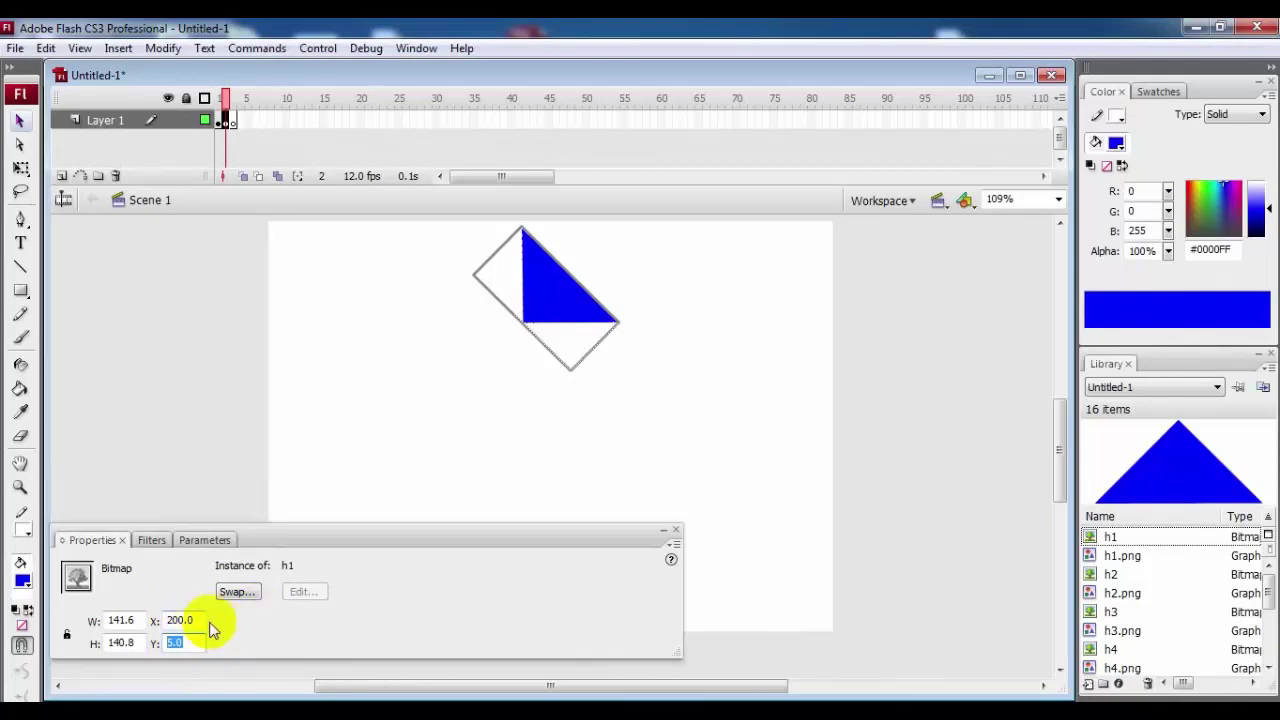
click(646, 350)
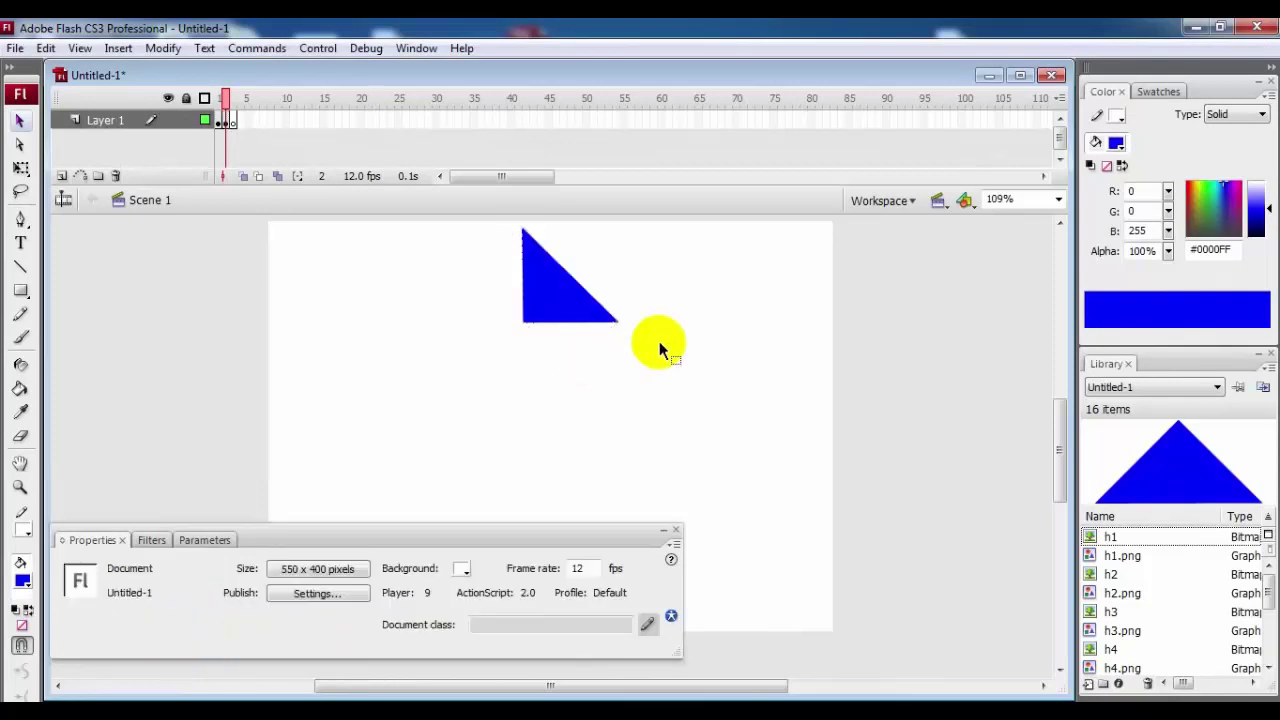
click(225, 121)
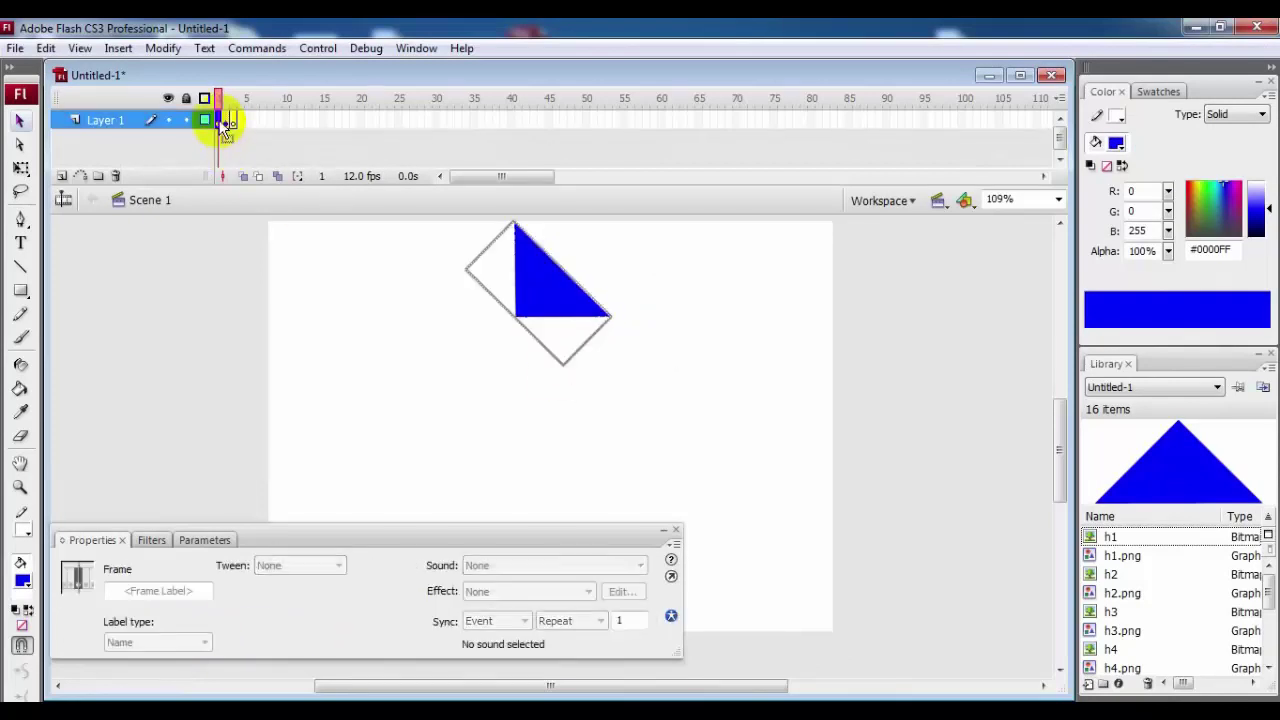
click(232, 121)
click(229, 121)
Step through frames 1 to 4 to compare them, returning to frame 2
drag(229, 128, 224, 128)
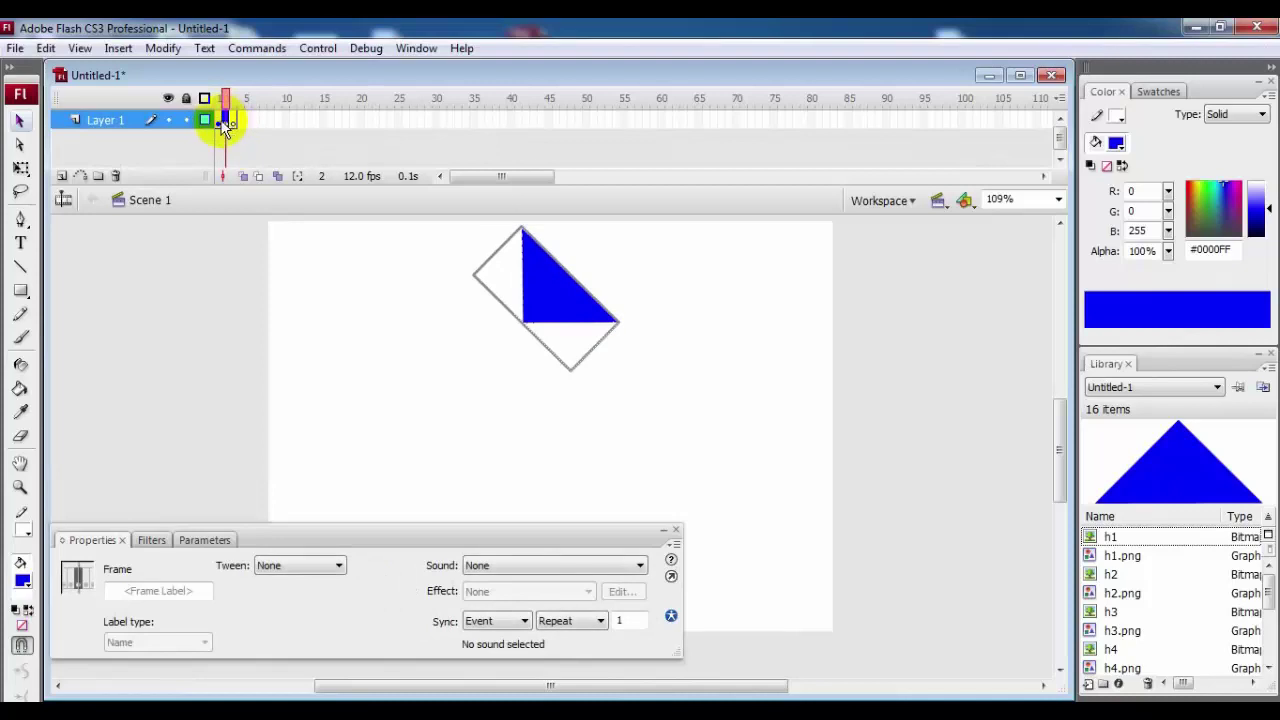
click(219, 126)
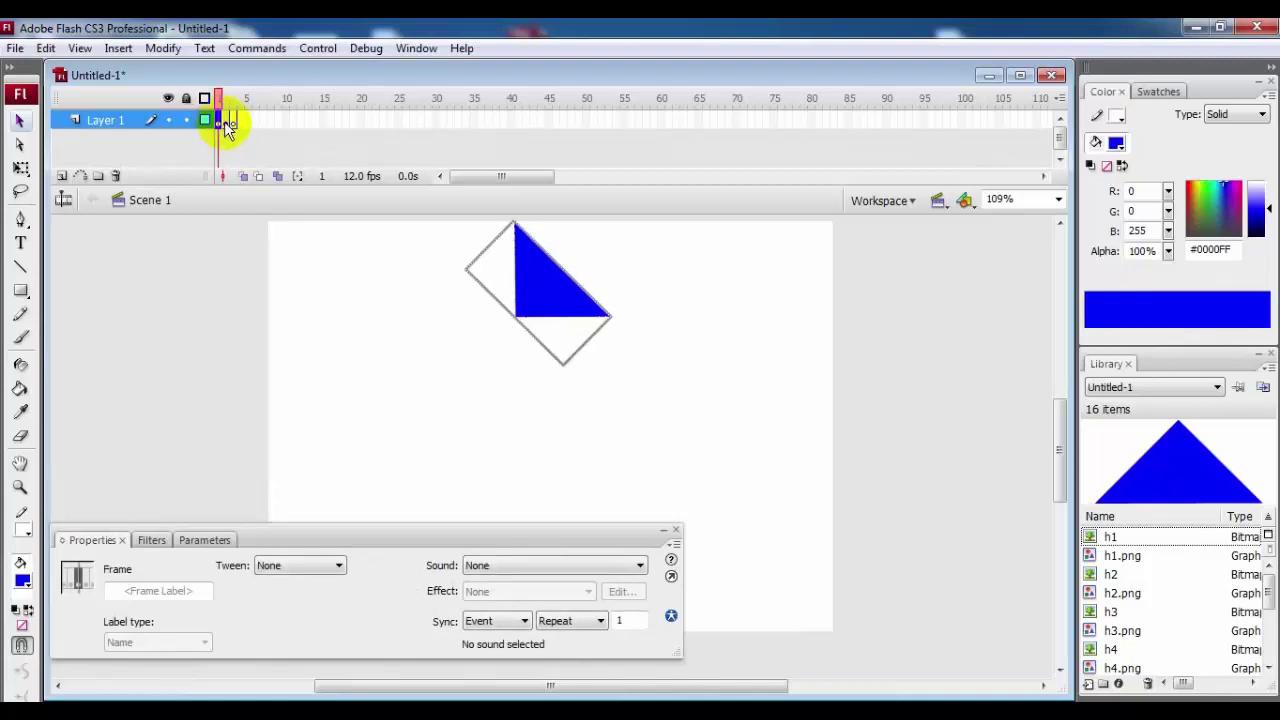
click(226, 121)
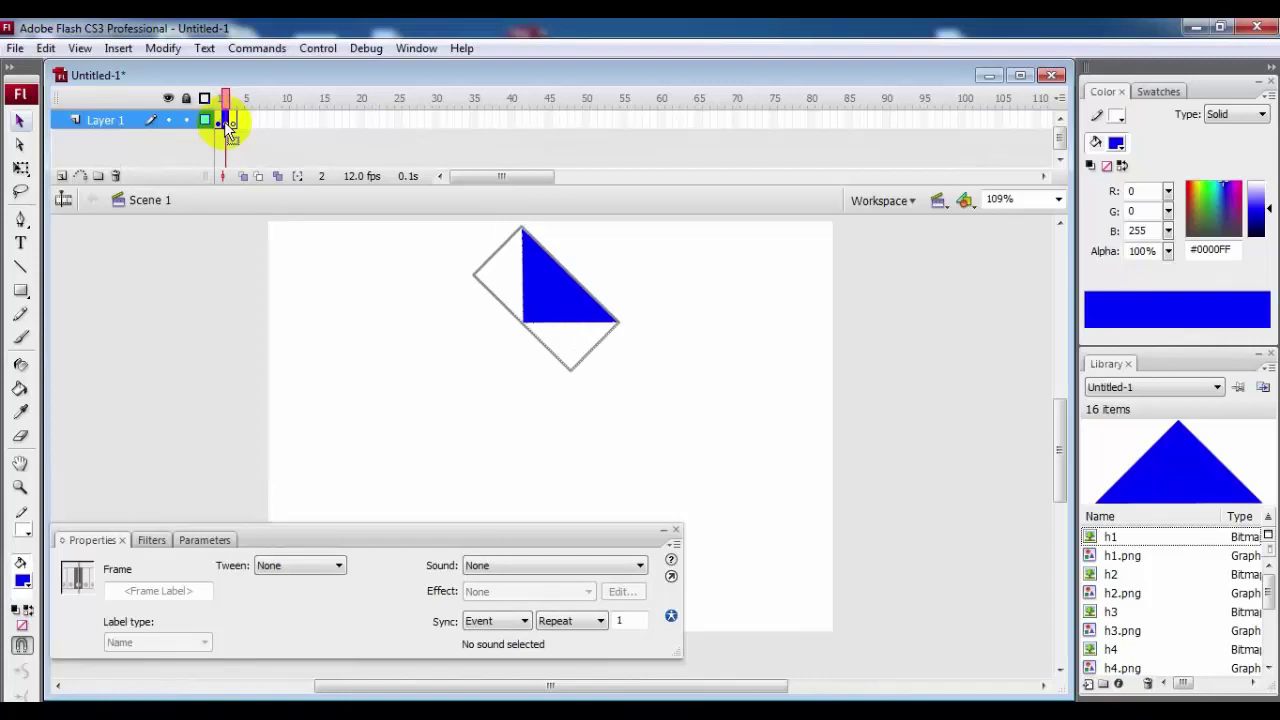
click(233, 122)
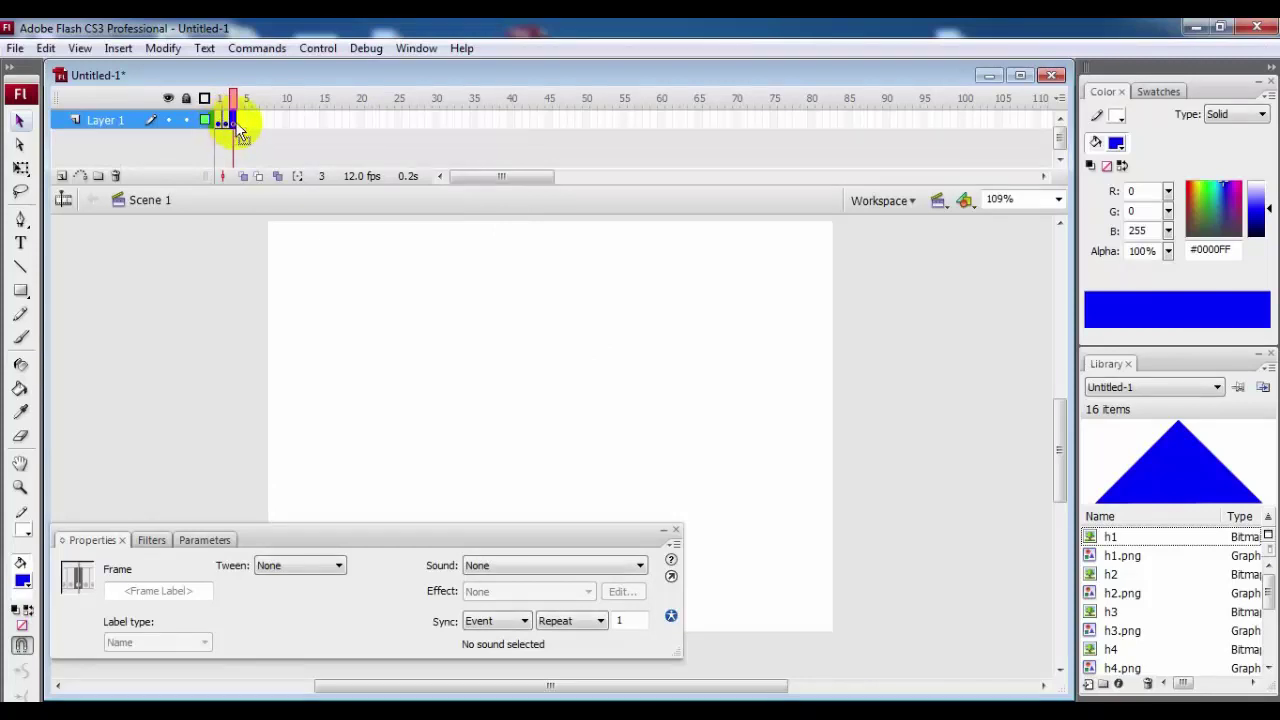
click(240, 122)
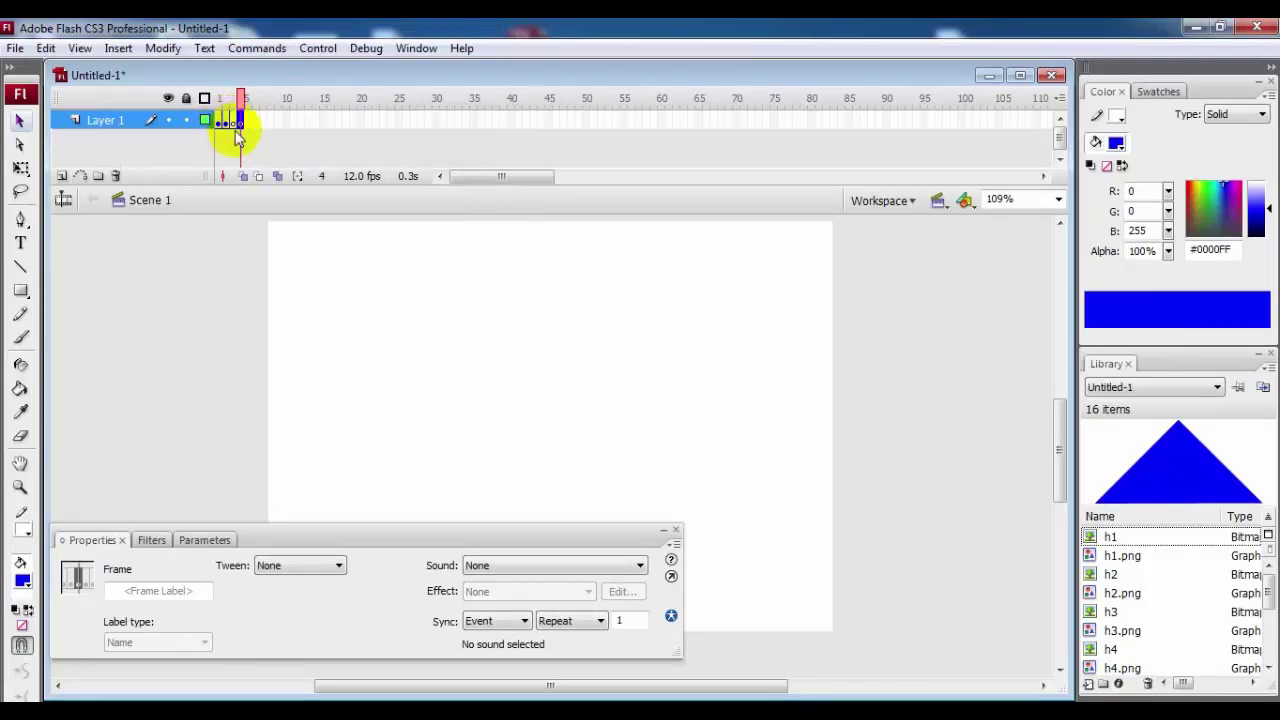
click(226, 121)
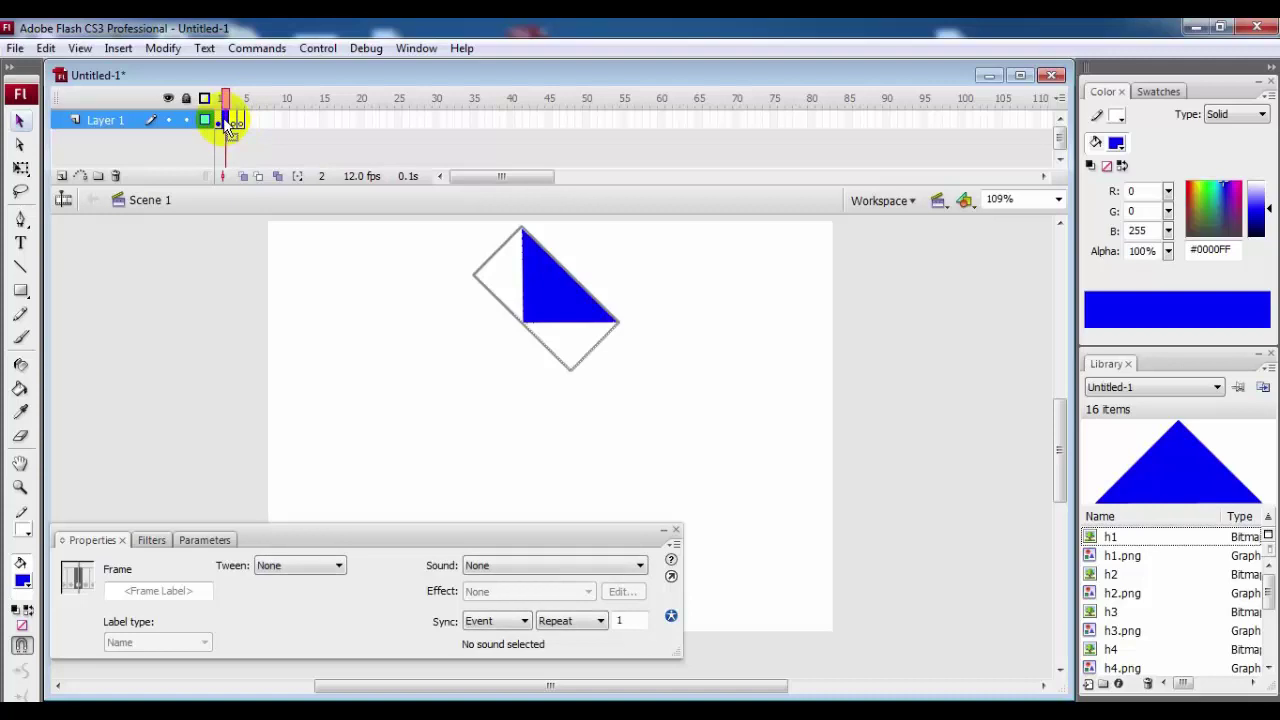
Copy frame 2 and paste it into frame 3 of Layer 1
right_click(226, 121)
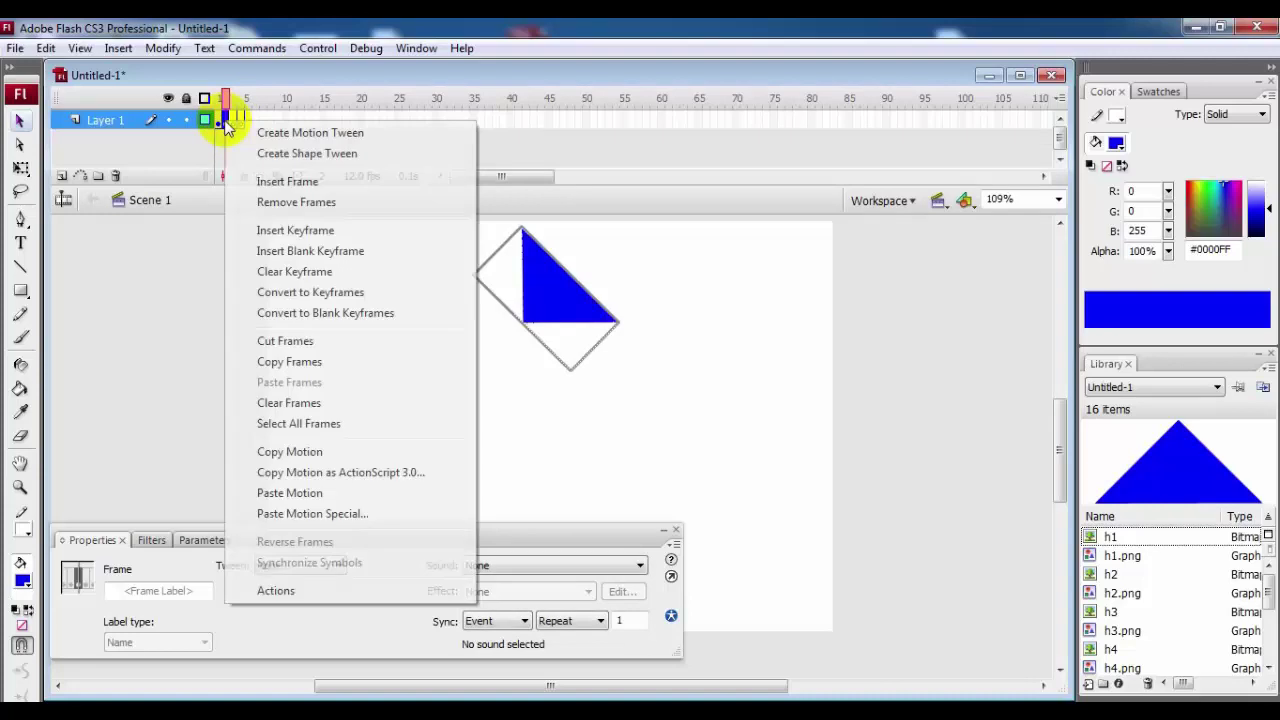
click(280, 362)
click(236, 122)
right_click(236, 124)
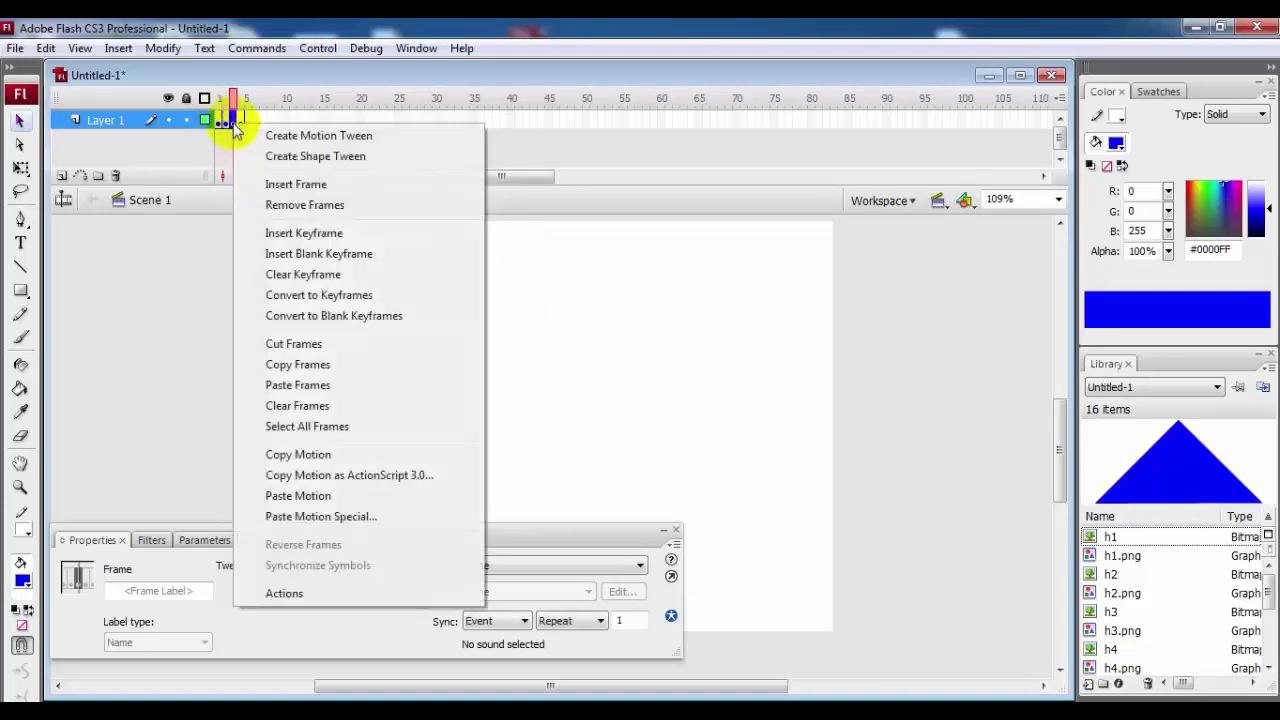
click(286, 386)
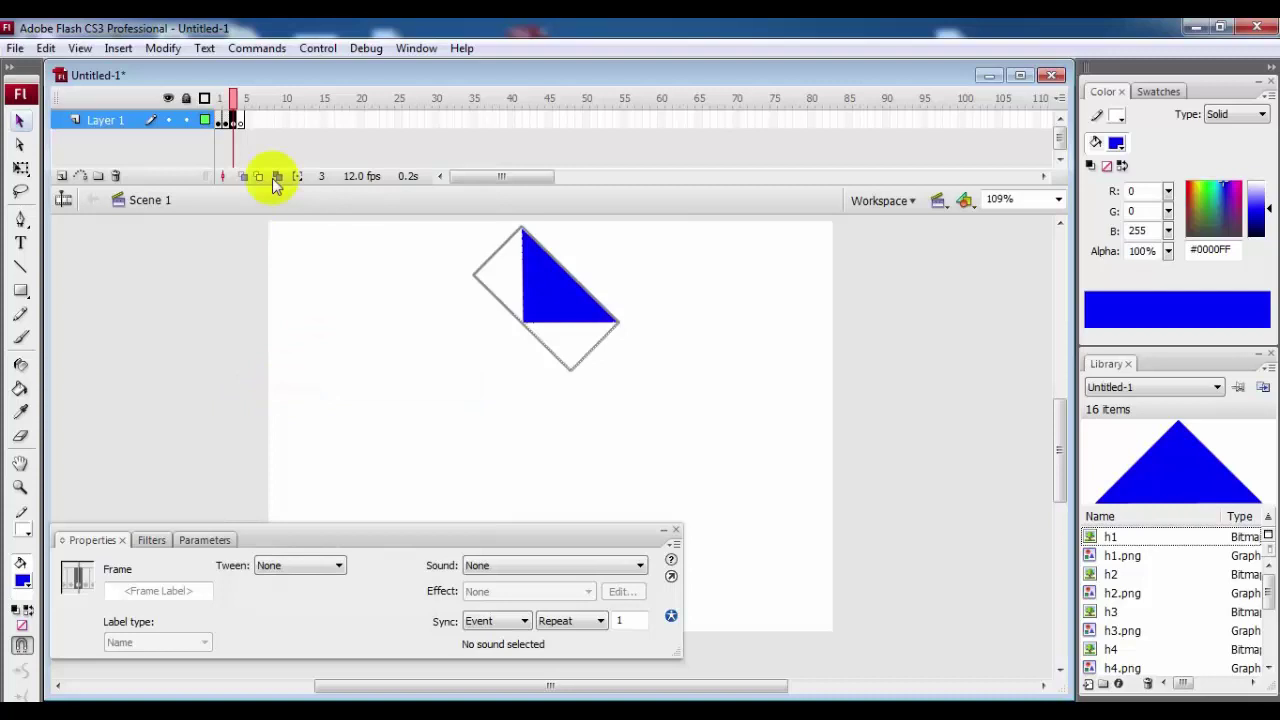
click(242, 121)
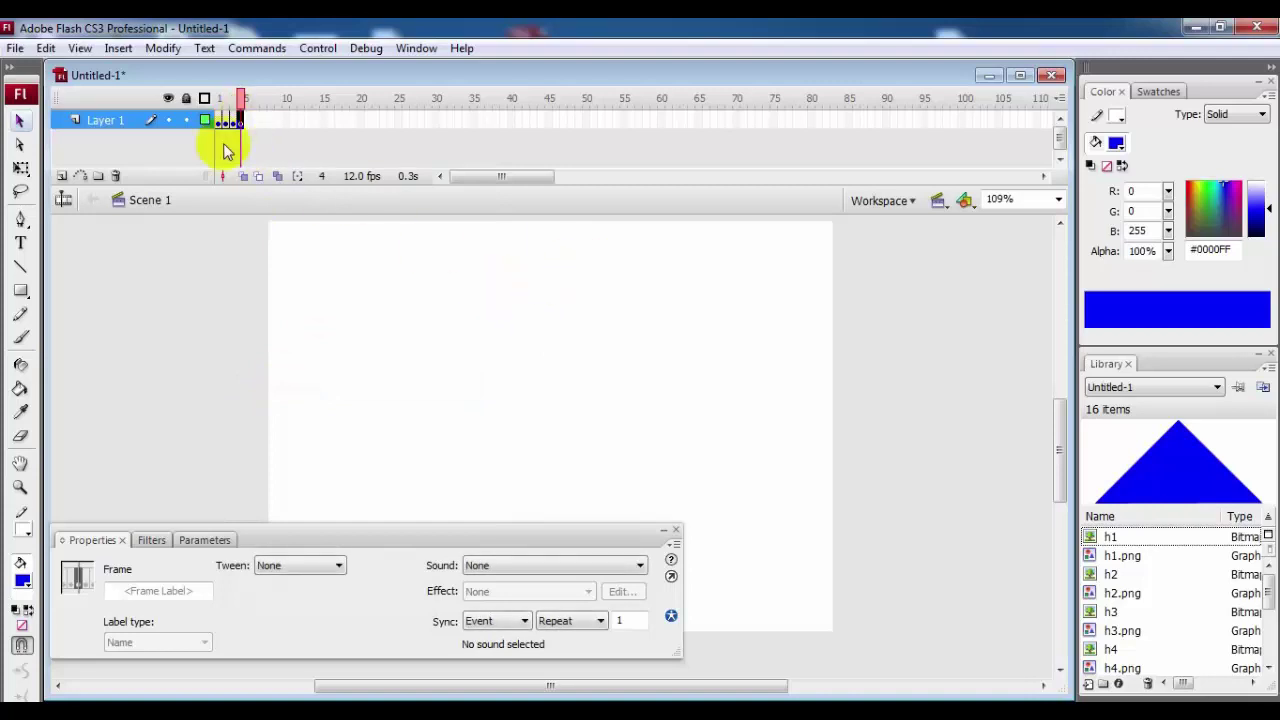
Drag a new h1 triangle onto the frame 4 stage and set it to X 200, Y 5
drag(247, 130, 247, 131)
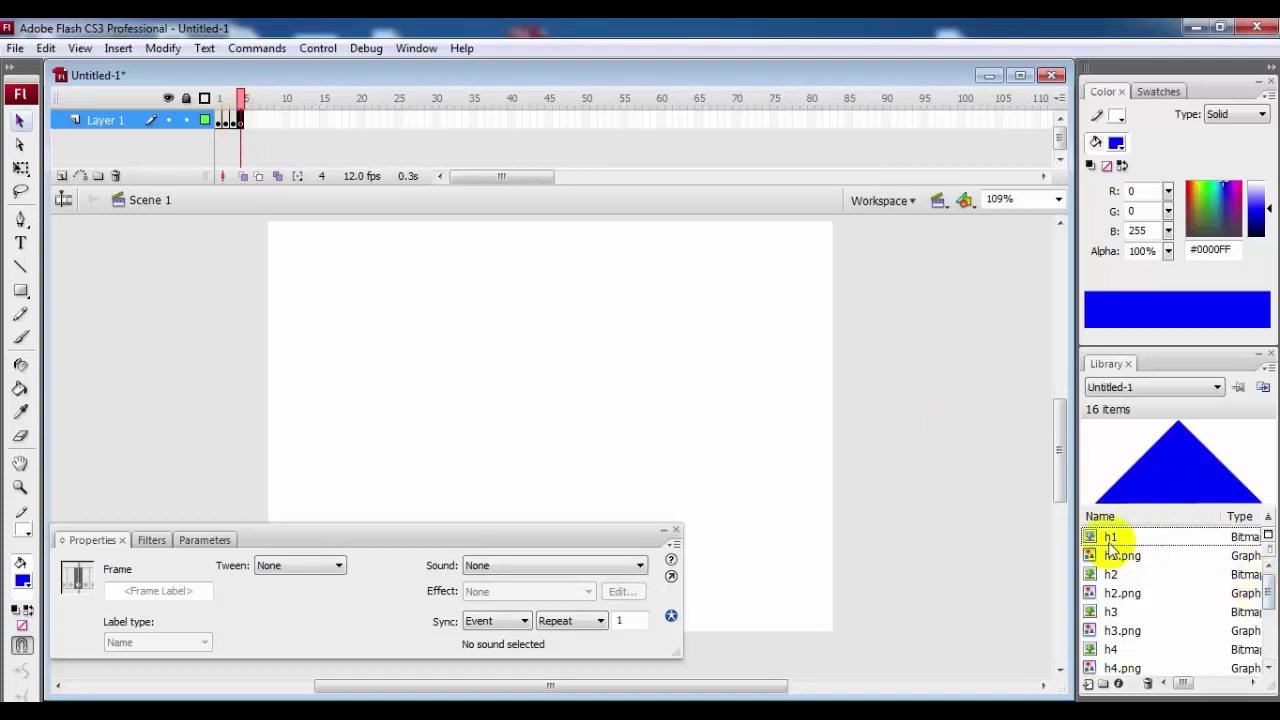
drag(1110, 540, 535, 273)
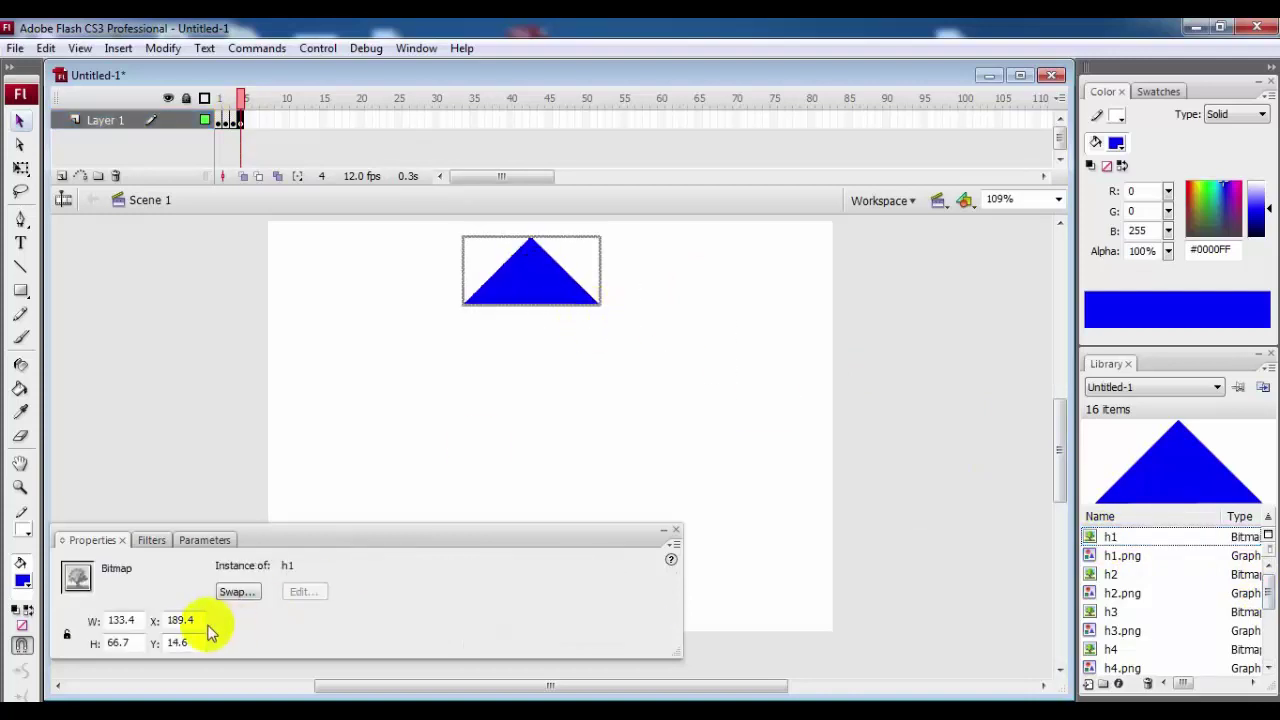
click(185, 620)
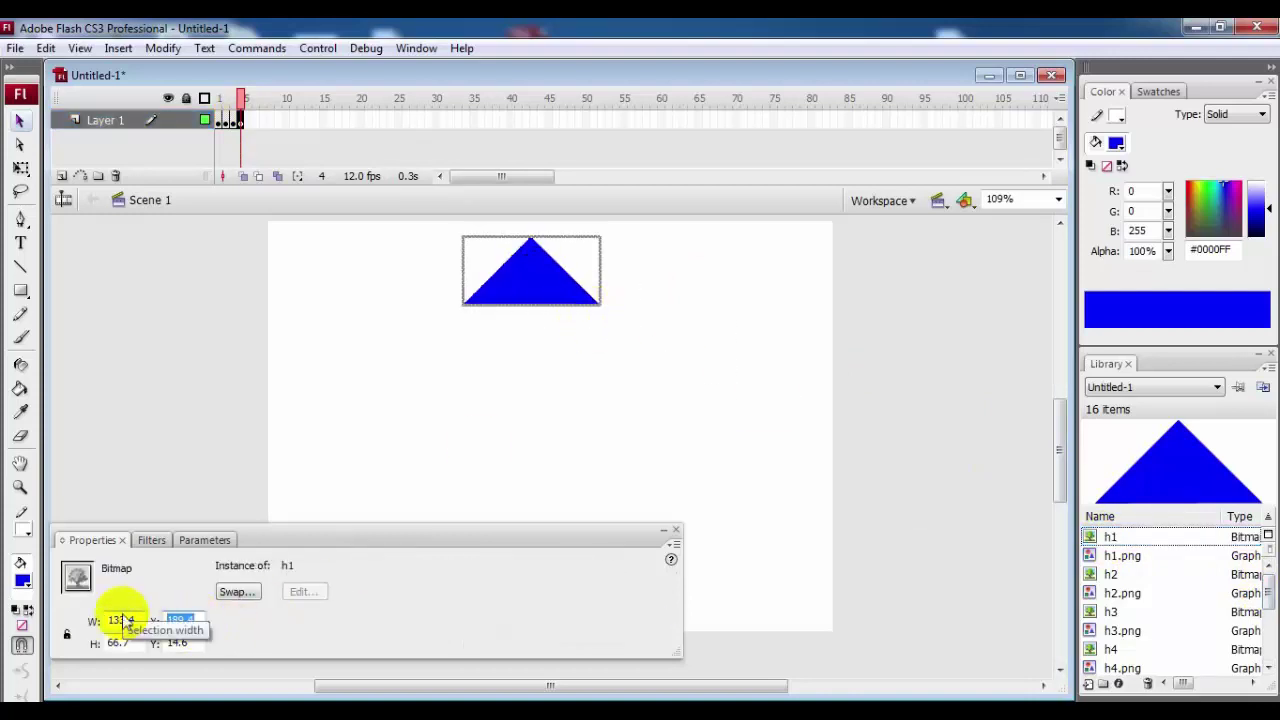
text(200)
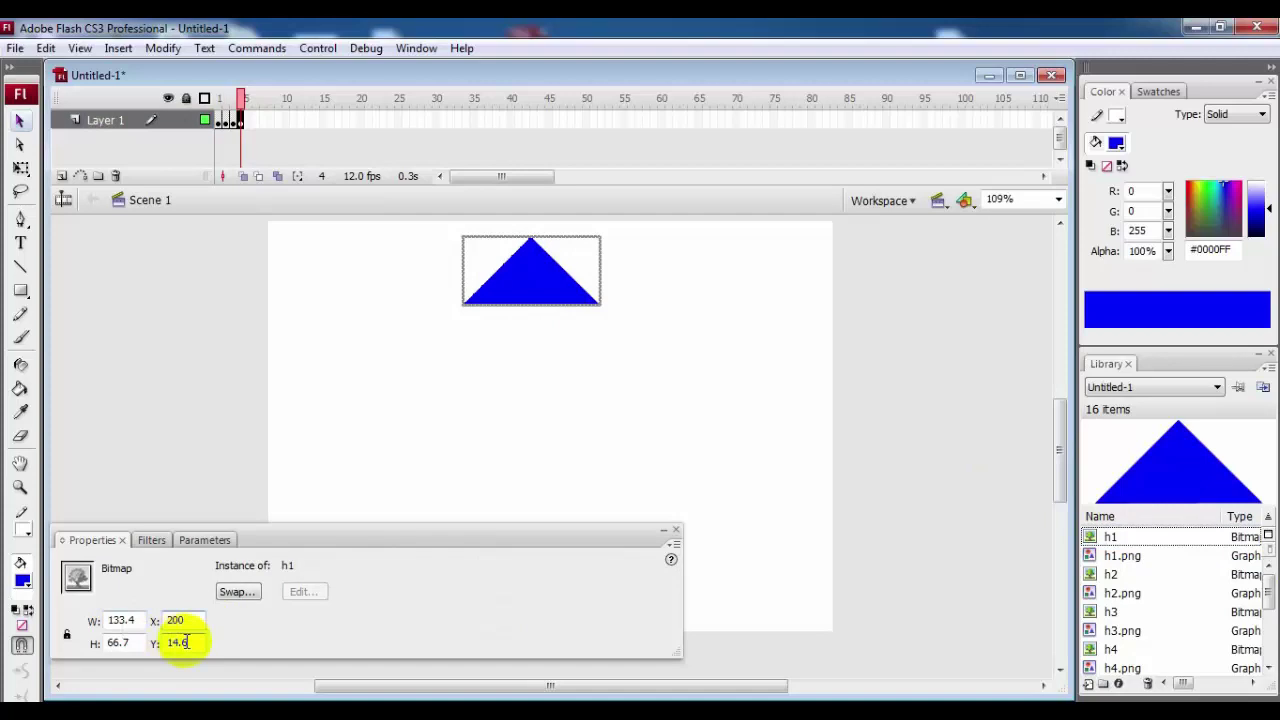
key(Tab)
text(5)
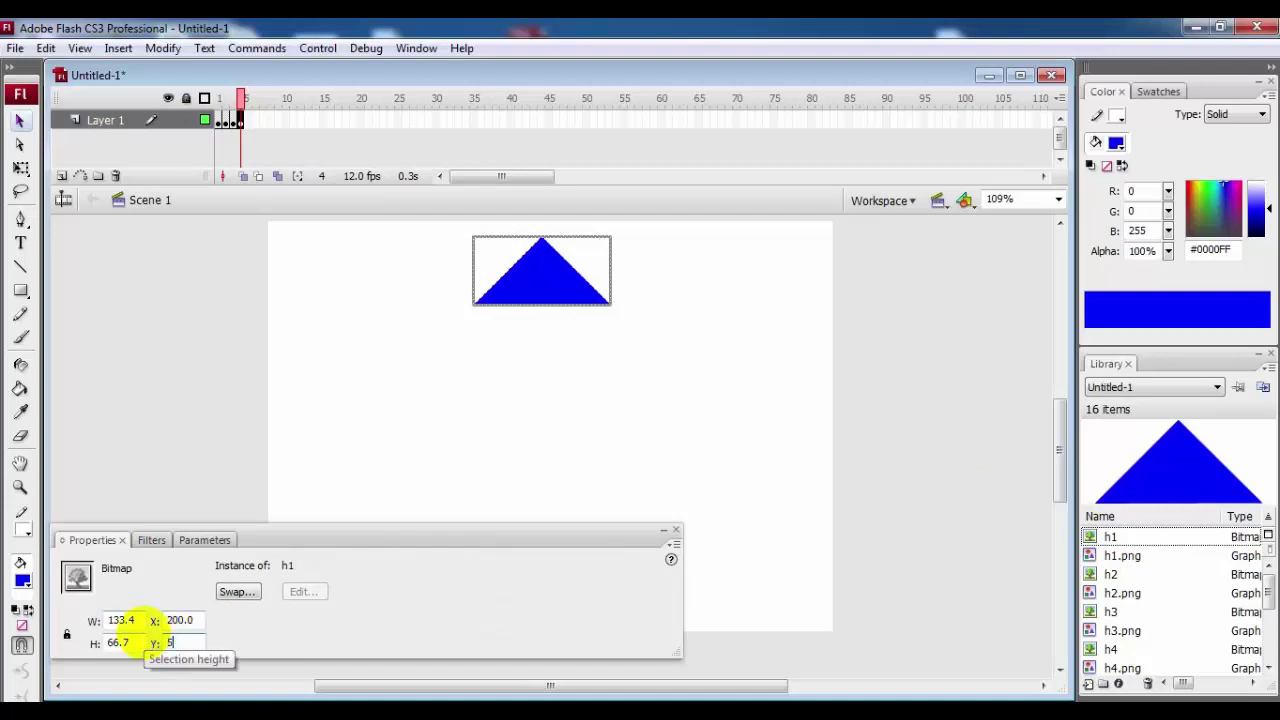
key(Return)
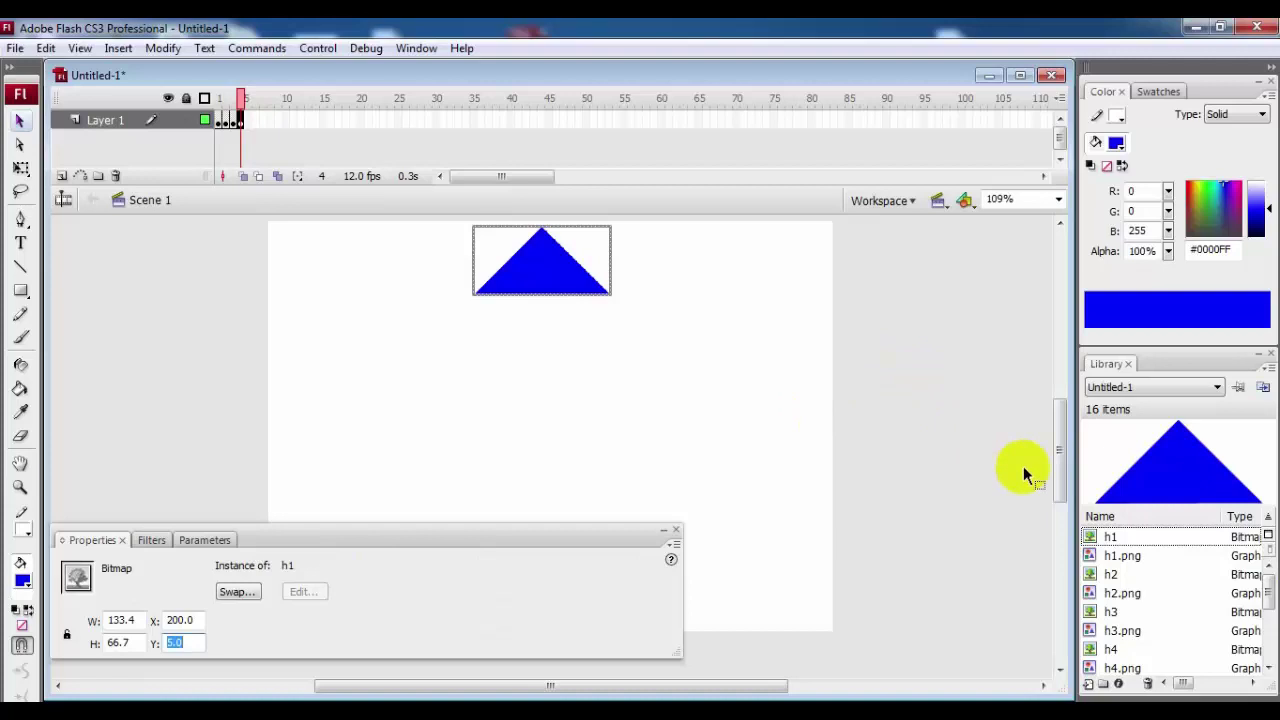
drag(1058, 450, 1058, 443)
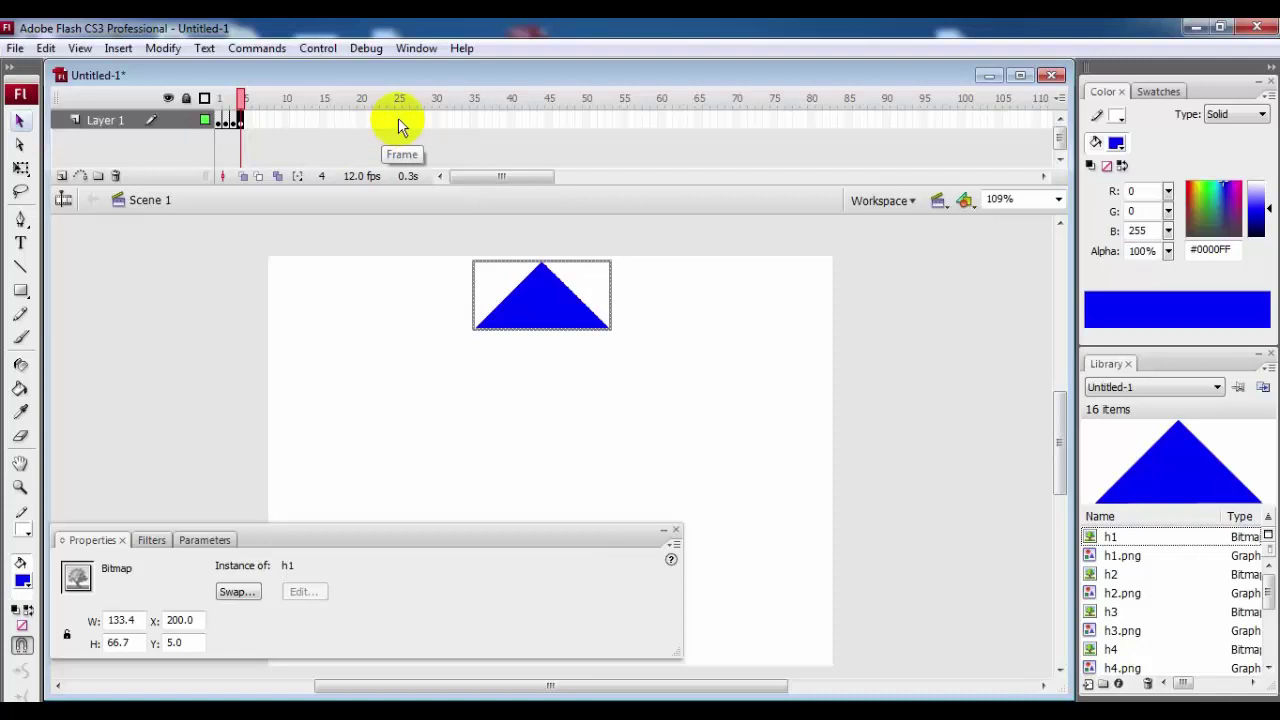
Extend Layer 1's frames through frame 25 and move the Properties panel lower
click(398, 121)
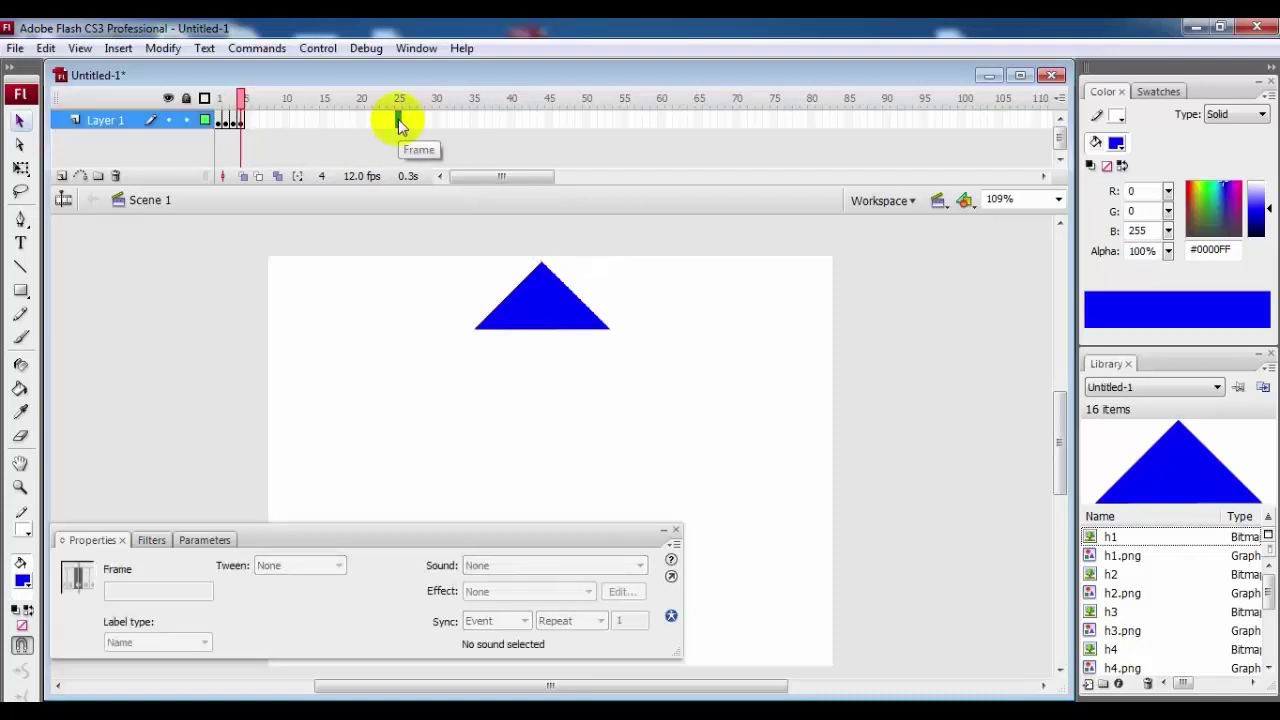
key(F5)
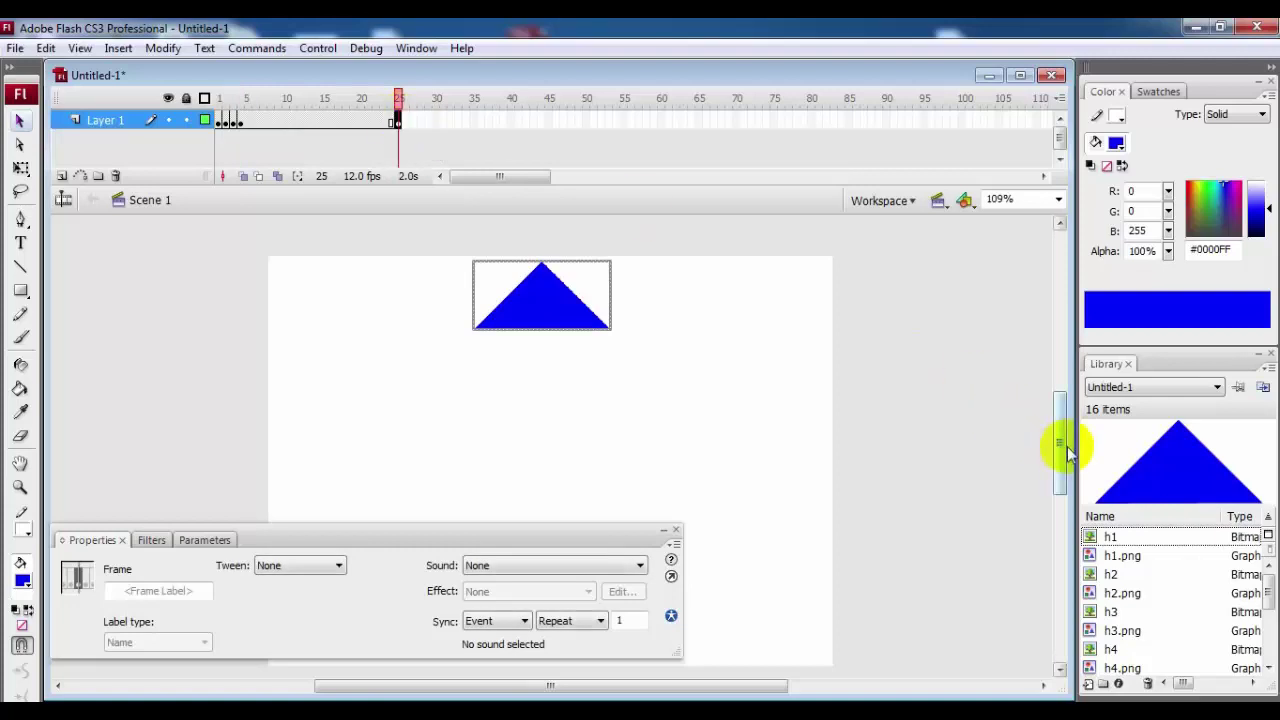
drag(1059, 445, 1062, 480)
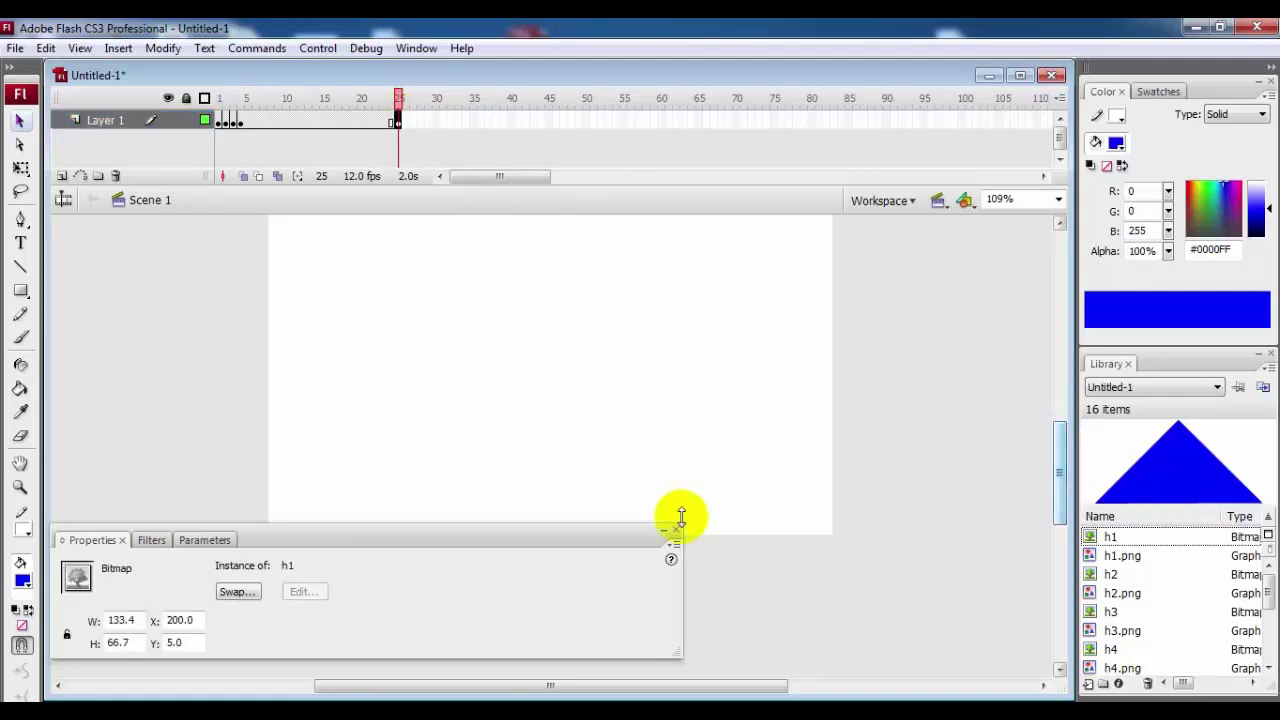
drag(593, 545, 608, 572)
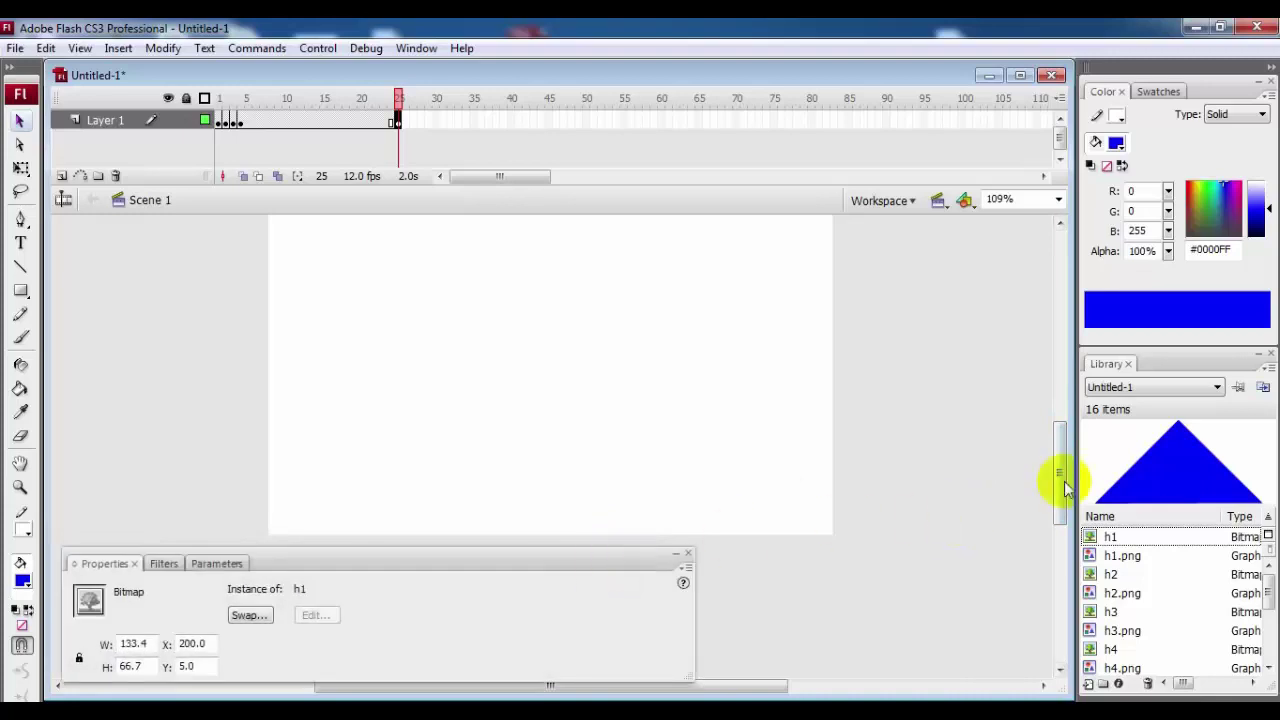
drag(1060, 480, 1065, 463)
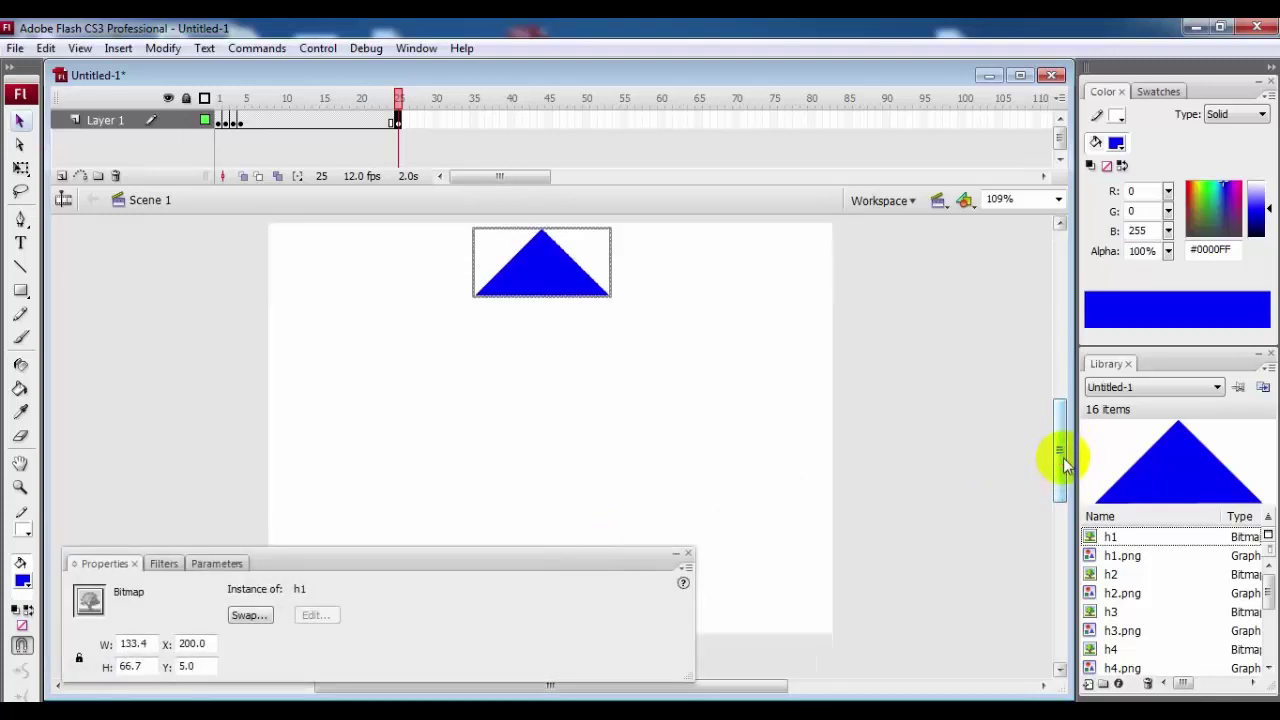
Nudge the h1 triangle down and left to X 113.6, Y 295.7
key(Down)
key(Down)
key(Down)
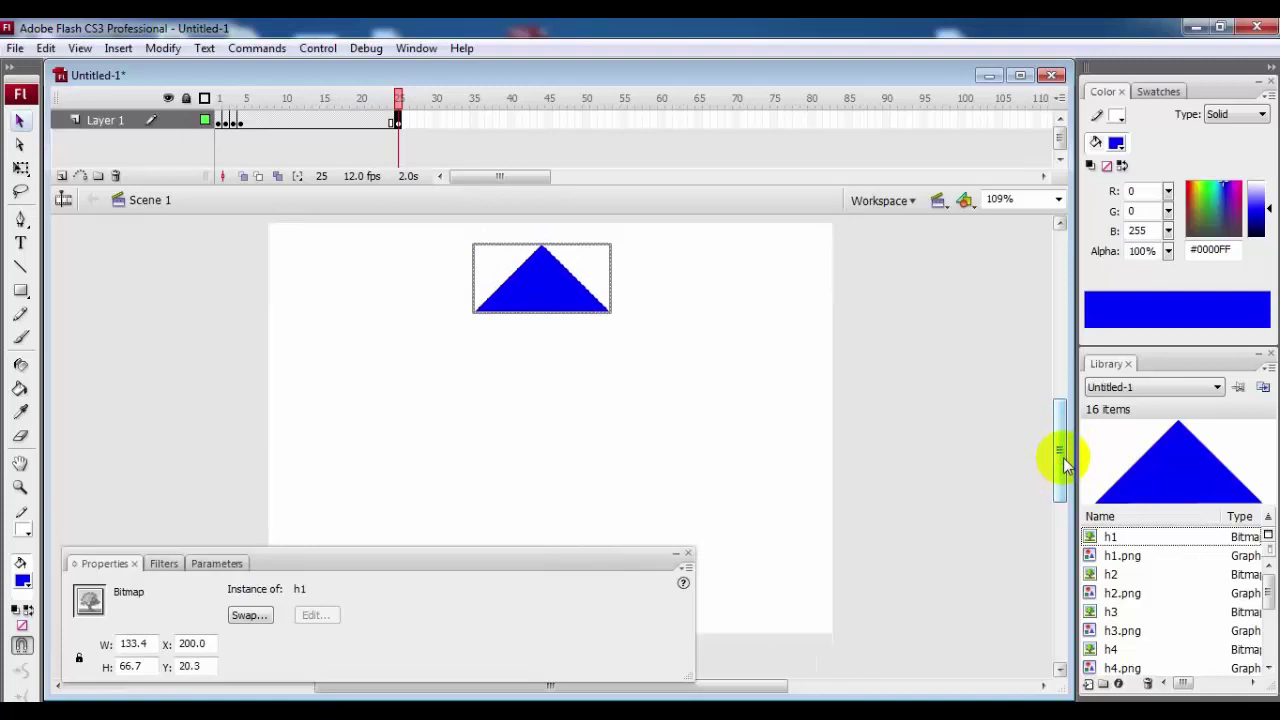
key(Down)
key(Down)
key(Down)
key(Down)
key(Down)
key(Down)
key(Down)
key(Down)
key(Down)
key(Down)
key(Down)
key(Down)
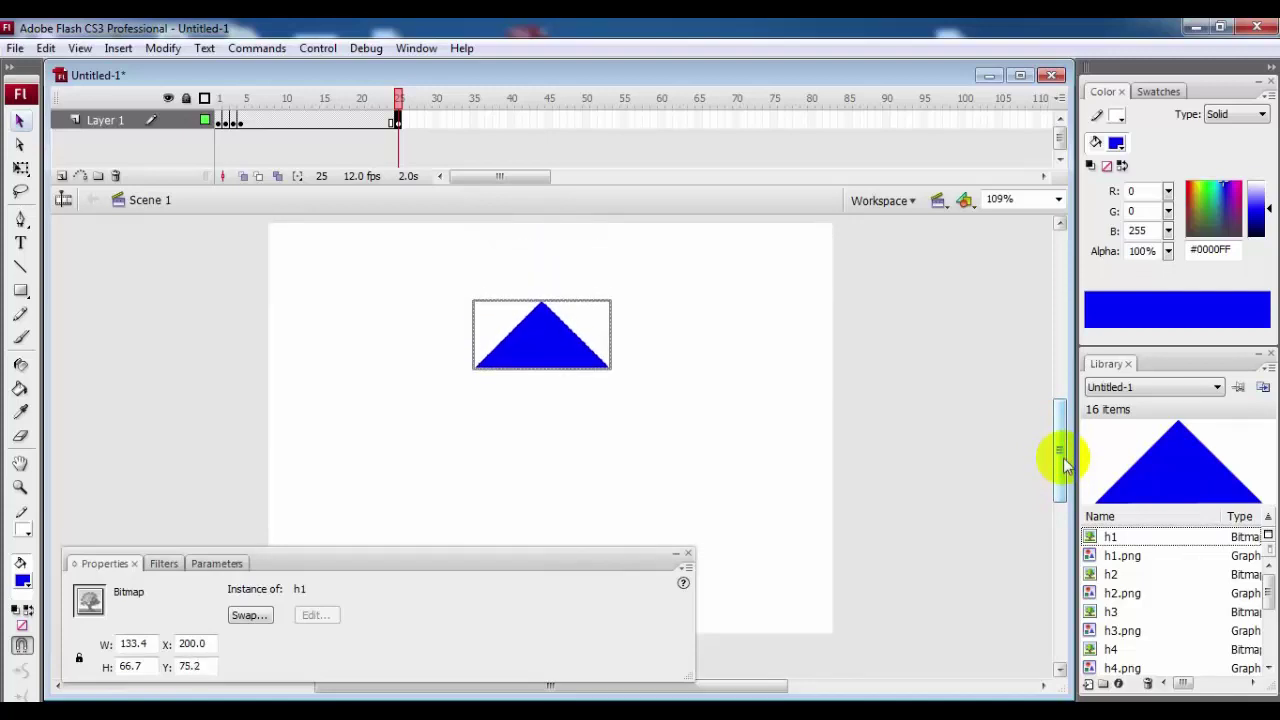
key(Down)
key(Down)
key(Down)
key(Down)
key(Down)
key(Down)
key(Down)
key(Down)
key(Down)
key(Down)
key(Down)
key(Down)
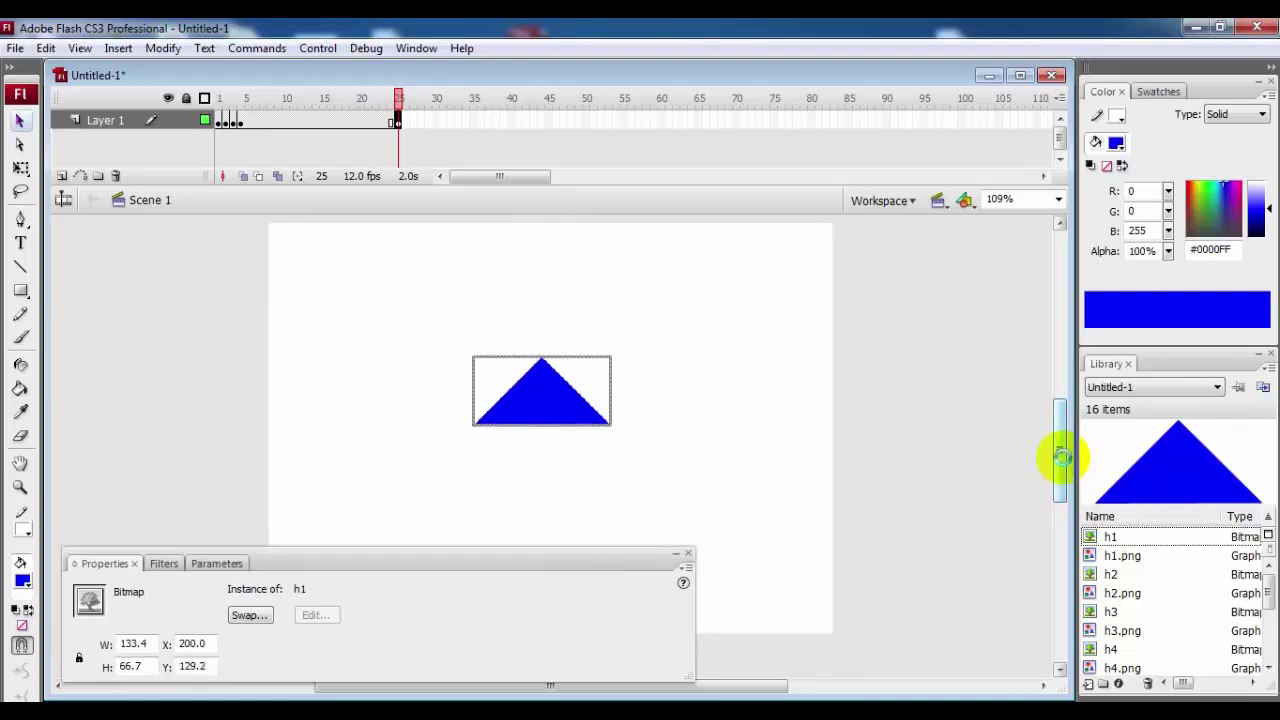
key(Down)
key(Down)
key(Down)
key(Down)
key(Down)
key(Down)
key(Down)
key(Down)
key(Down)
key(Down)
key(Down)
key(Down)
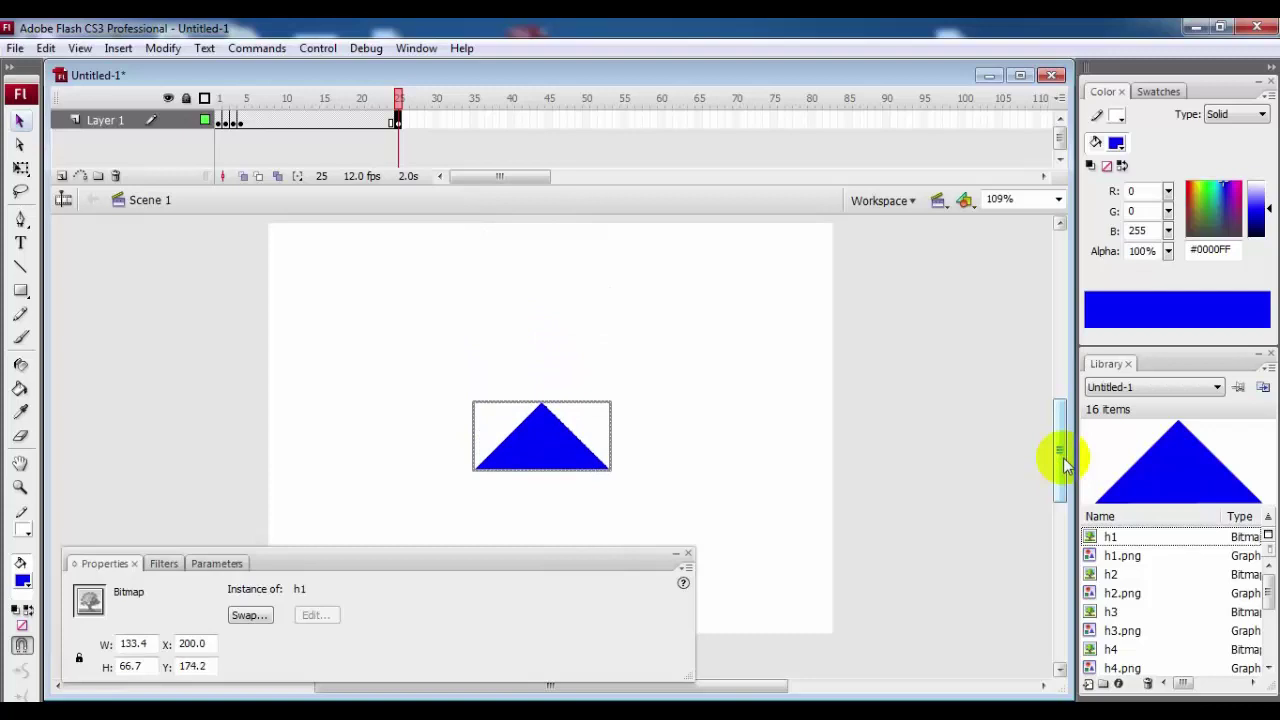
key(Down)
key(Down)
key(Down)
key(Down)
key(Down)
key(Down)
key(Down)
key(Down)
key(Down)
key(Down)
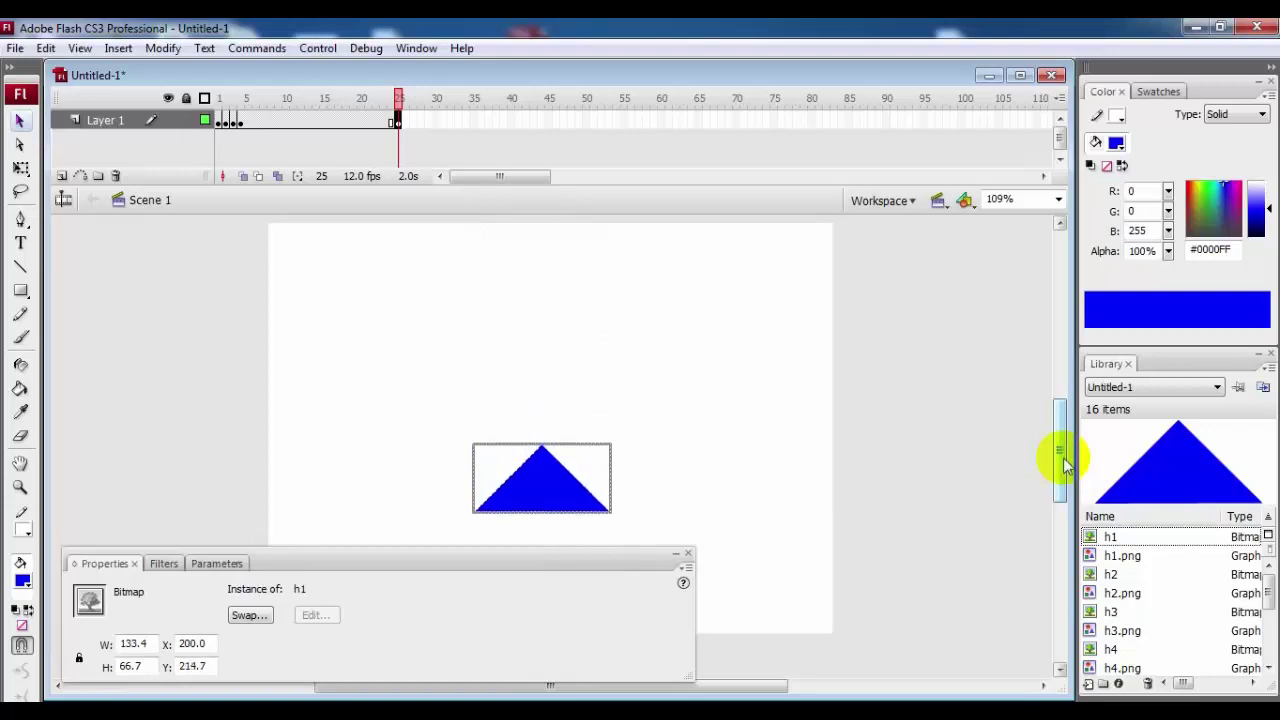
key(Down)
key(Down)
key(Down)
key(Down)
key(Down)
key(Down)
drag(1063, 462, 1063, 495)
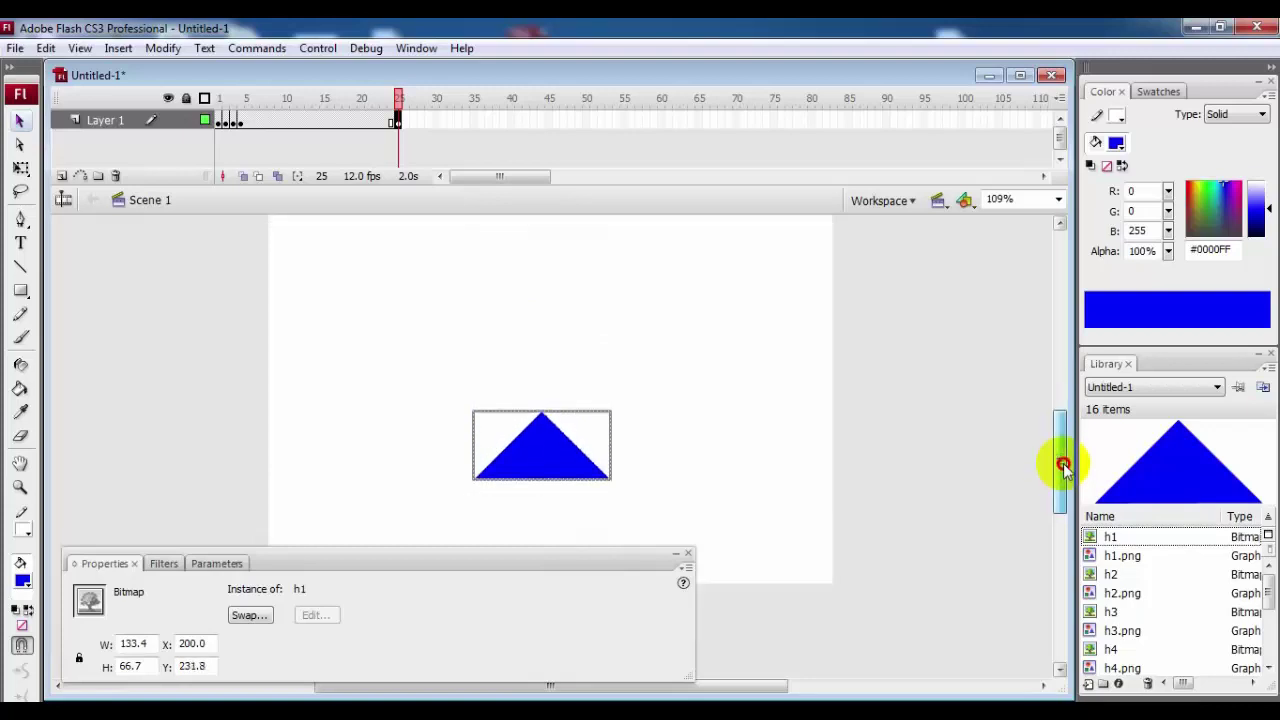
key(Left)
key(Left)
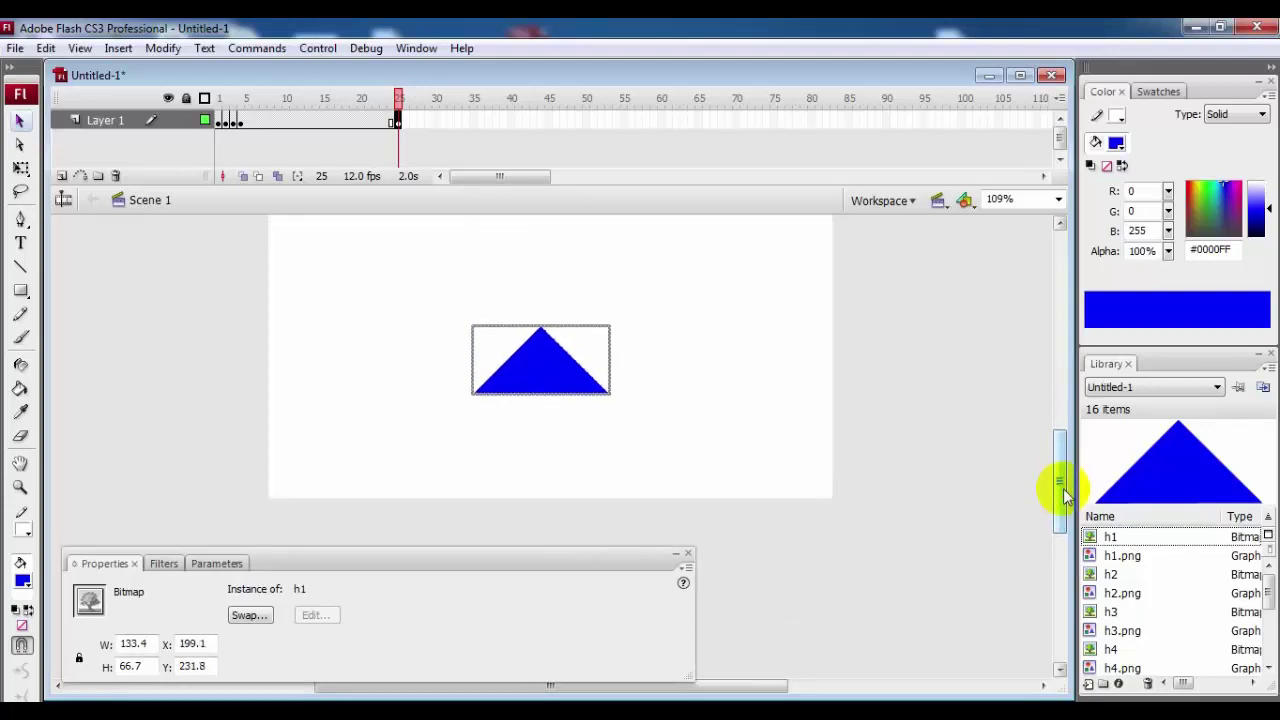
key(Left)
key(Left)
key(Left)
key(Left)
key(Left)
key(Left)
key(Left)
key(Left)
key(Left)
key(Left)
key(Left)
key(Left)
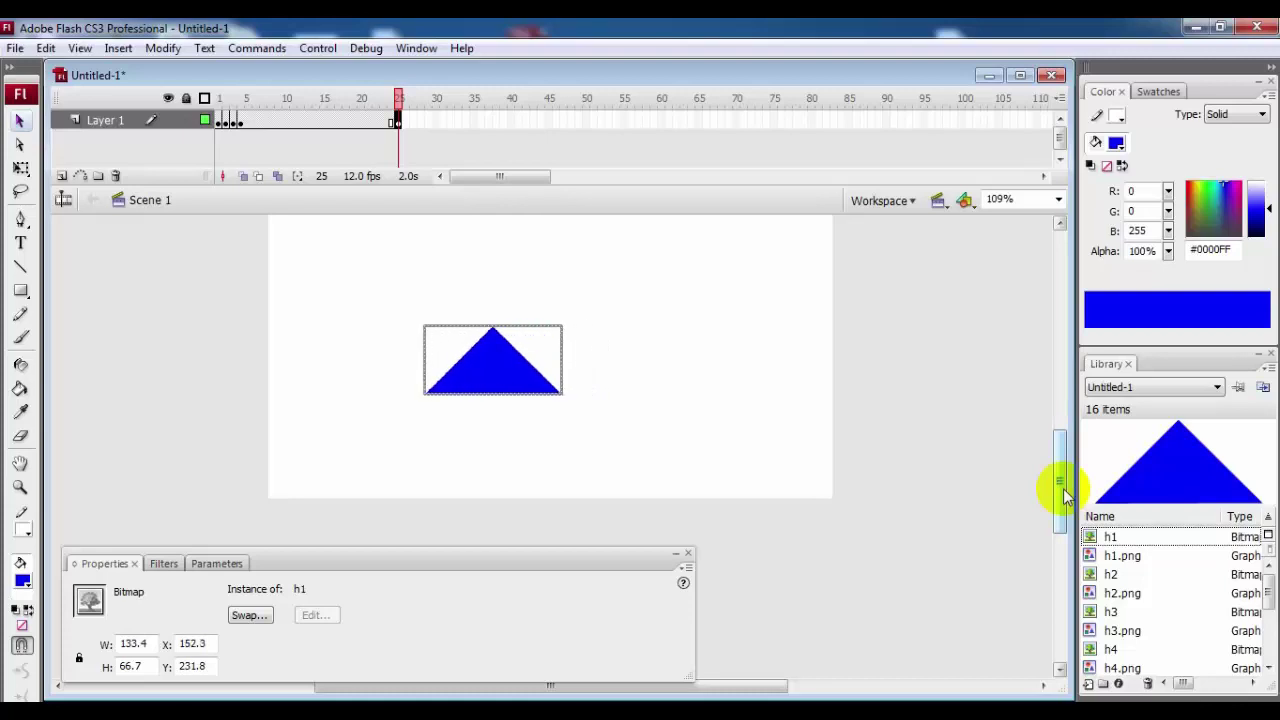
key(Left)
key(Left)
key(Left)
key(Down)
key(Down)
key(Down)
key(Down)
key(Down)
key(Down)
key(Down)
key(Down)
key(Down)
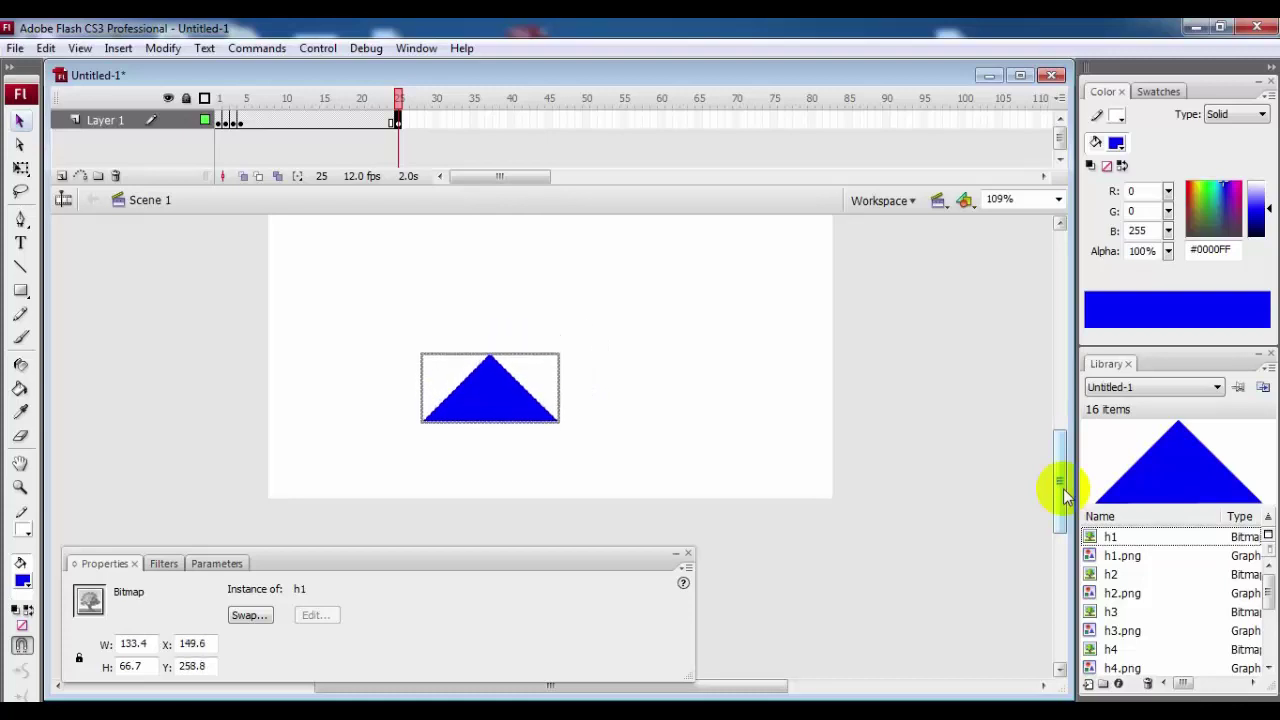
key(Down)
key(Down)
key(Down)
key(Down)
key(Down)
key(Down)
key(Left)
key(Left)
key(Left)
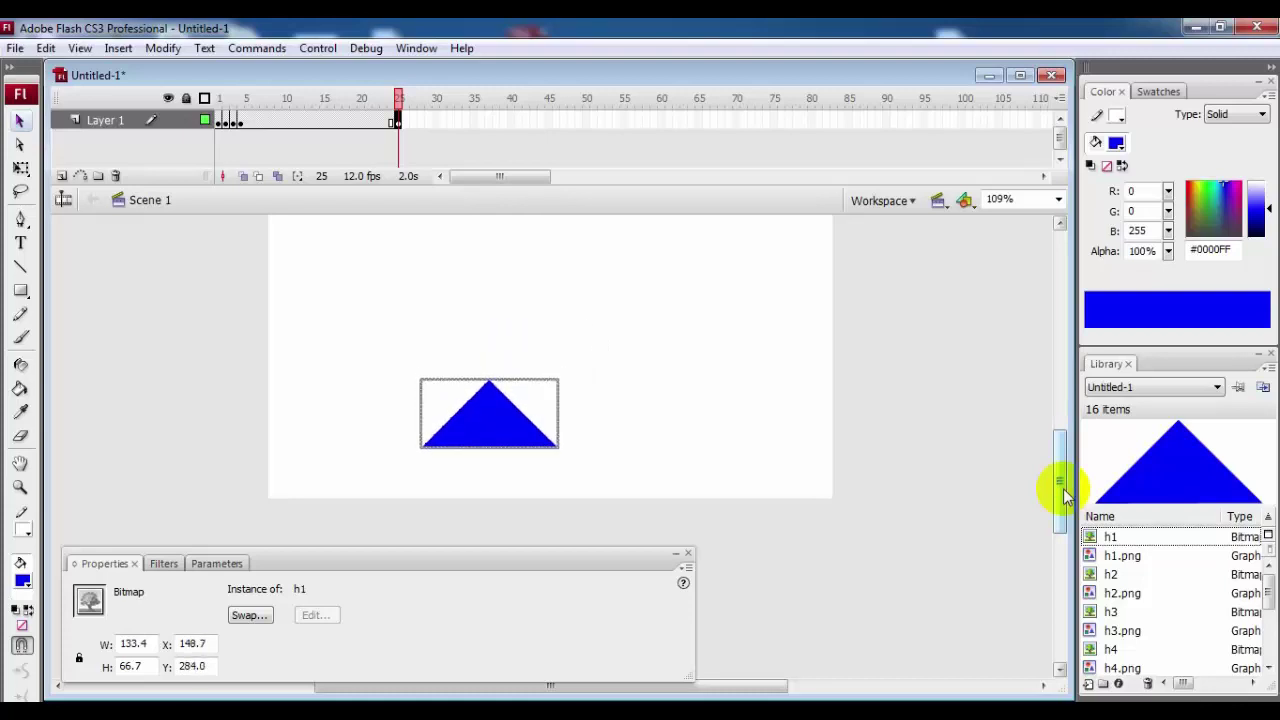
key(Left)
key(Left)
key(Left)
key(Left)
key(Left)
key(Left)
key(Left)
key(Left)
key(Left)
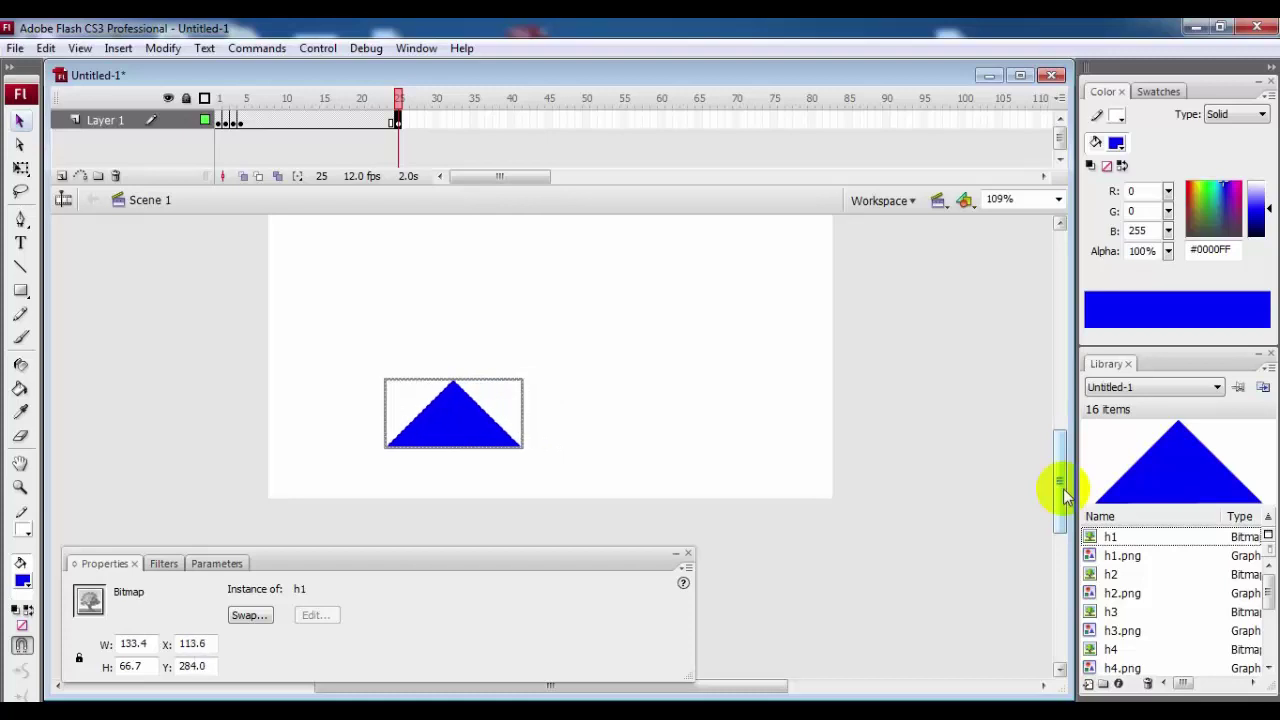
key(Down)
key(Down)
key(Down)
key(Down)
key(Down)
key(Down)
key(Down)
key(Down)
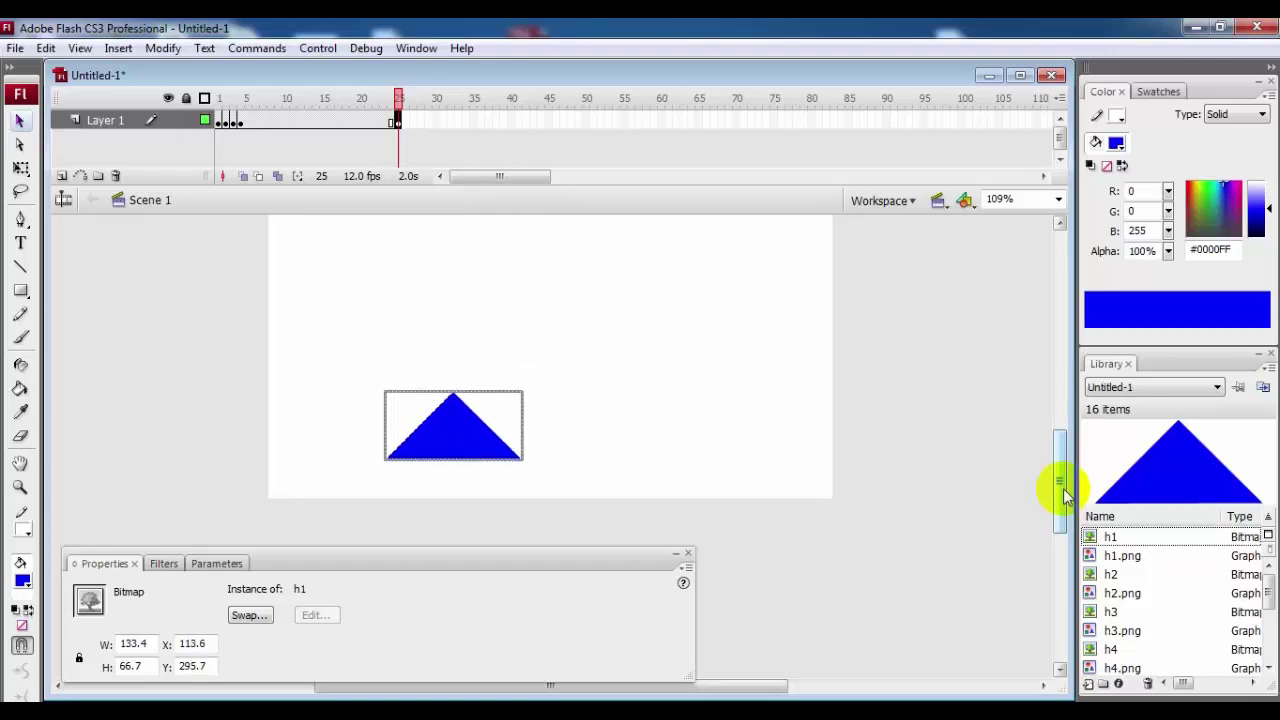
Import the tu giac xanh image from the Desktop directly onto the stage
click(15, 48)
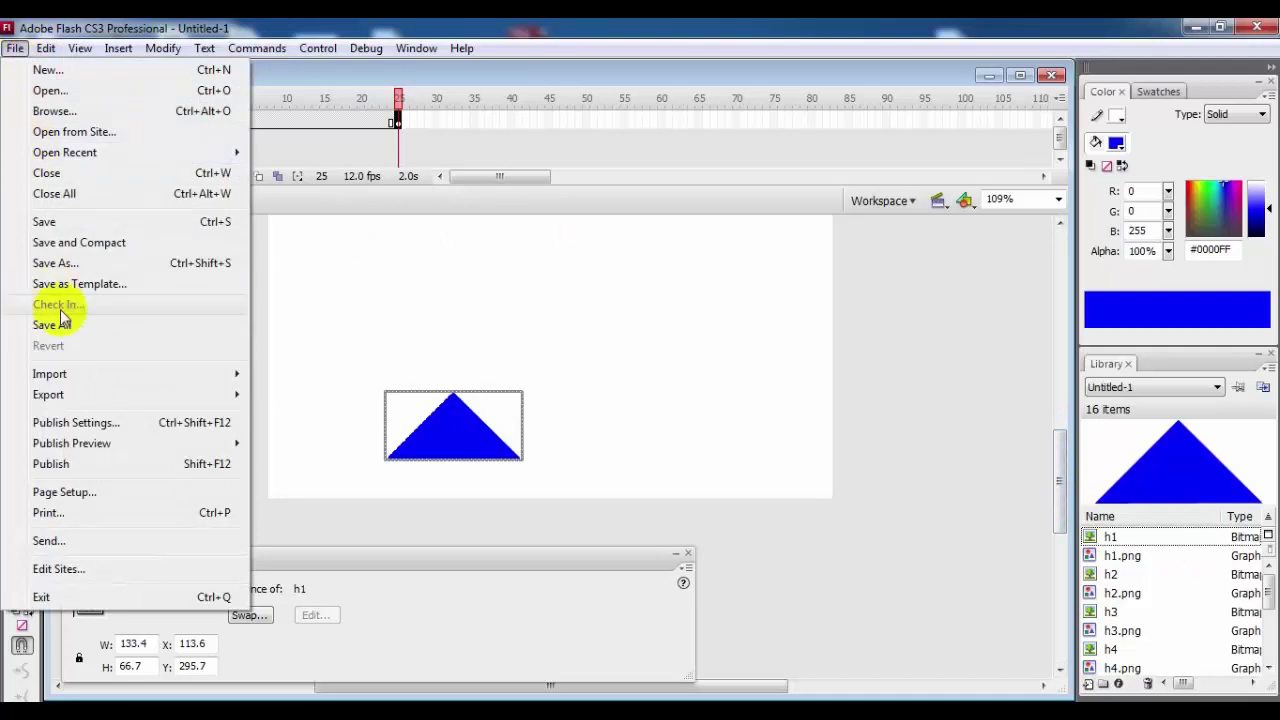
mouse_move(49, 373)
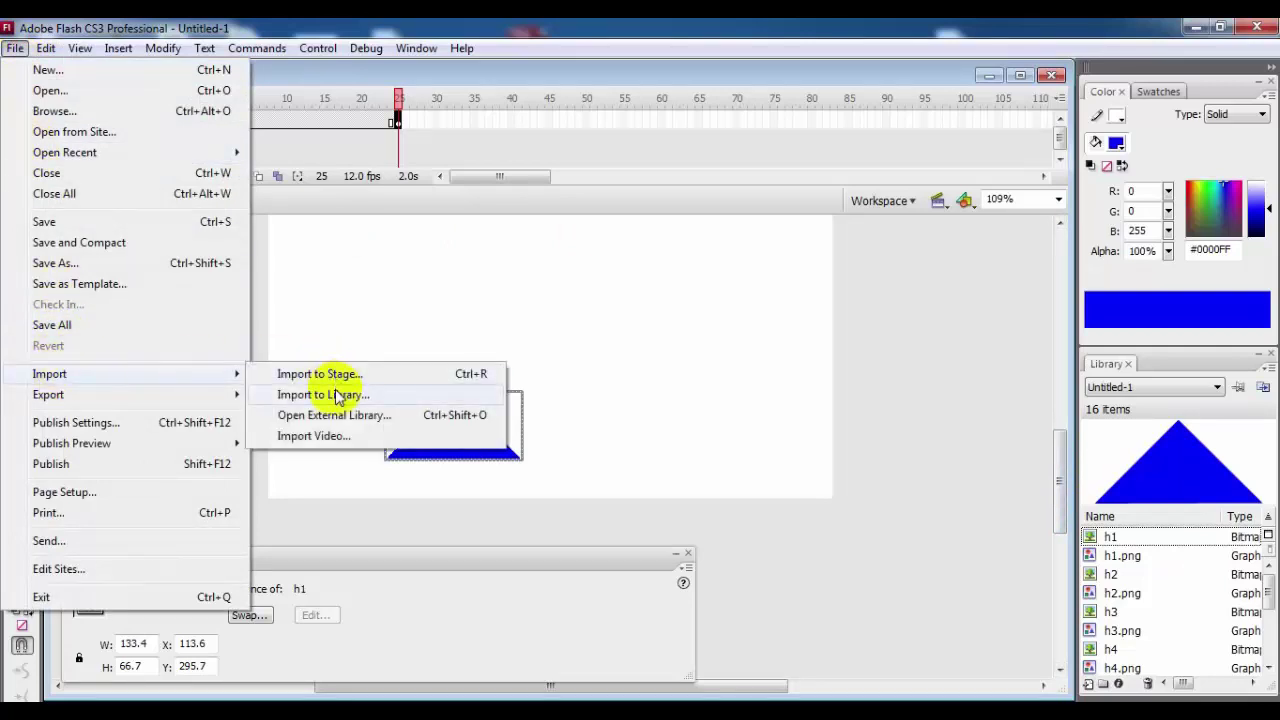
click(338, 378)
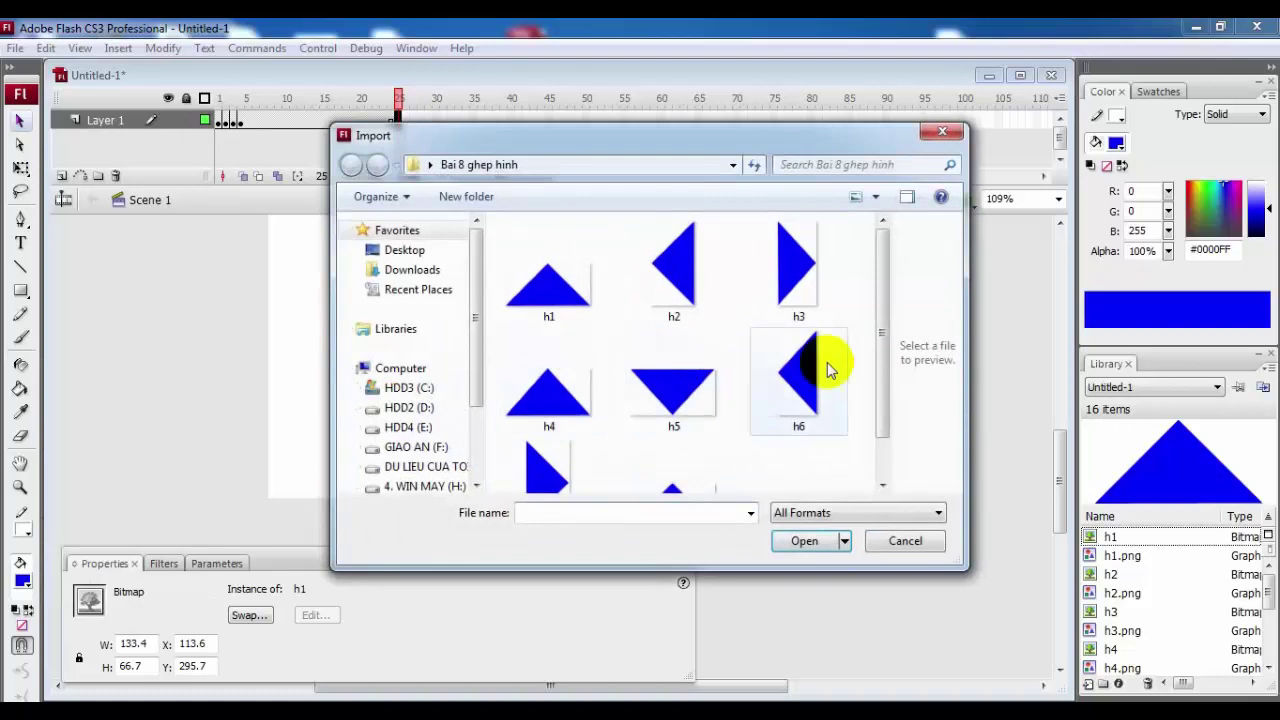
click(404, 250)
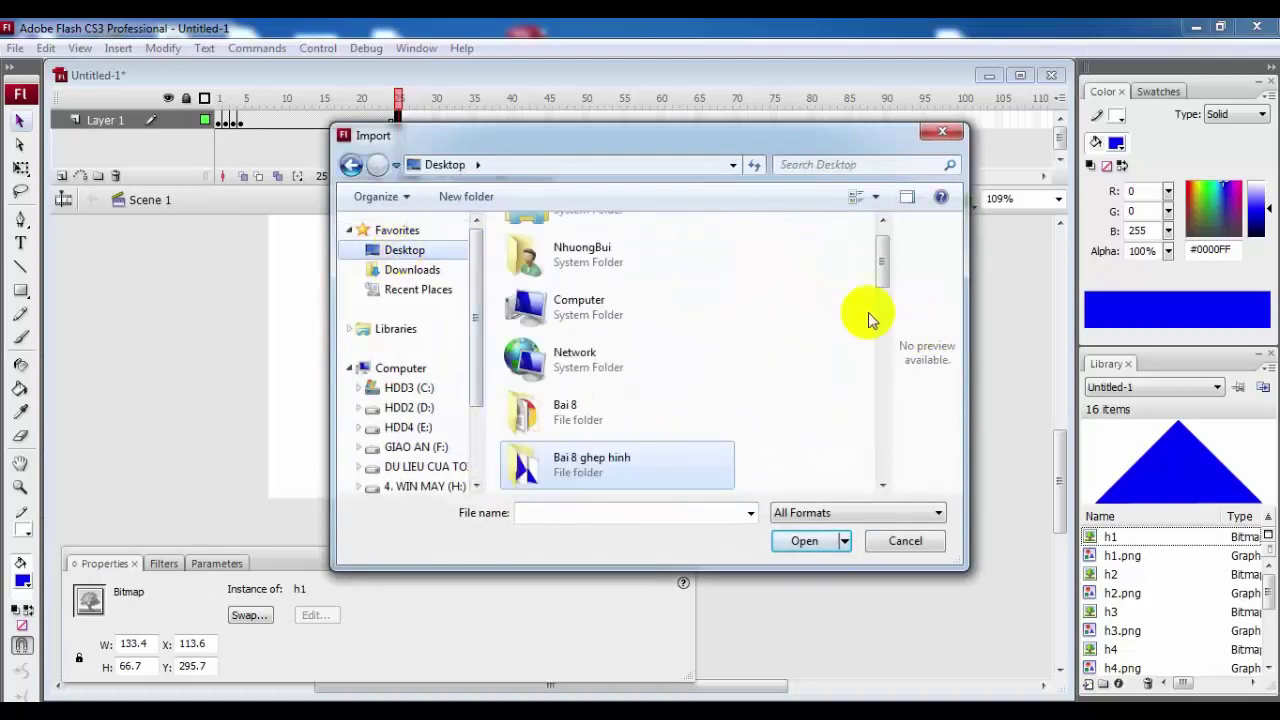
drag(884, 272, 920, 463)
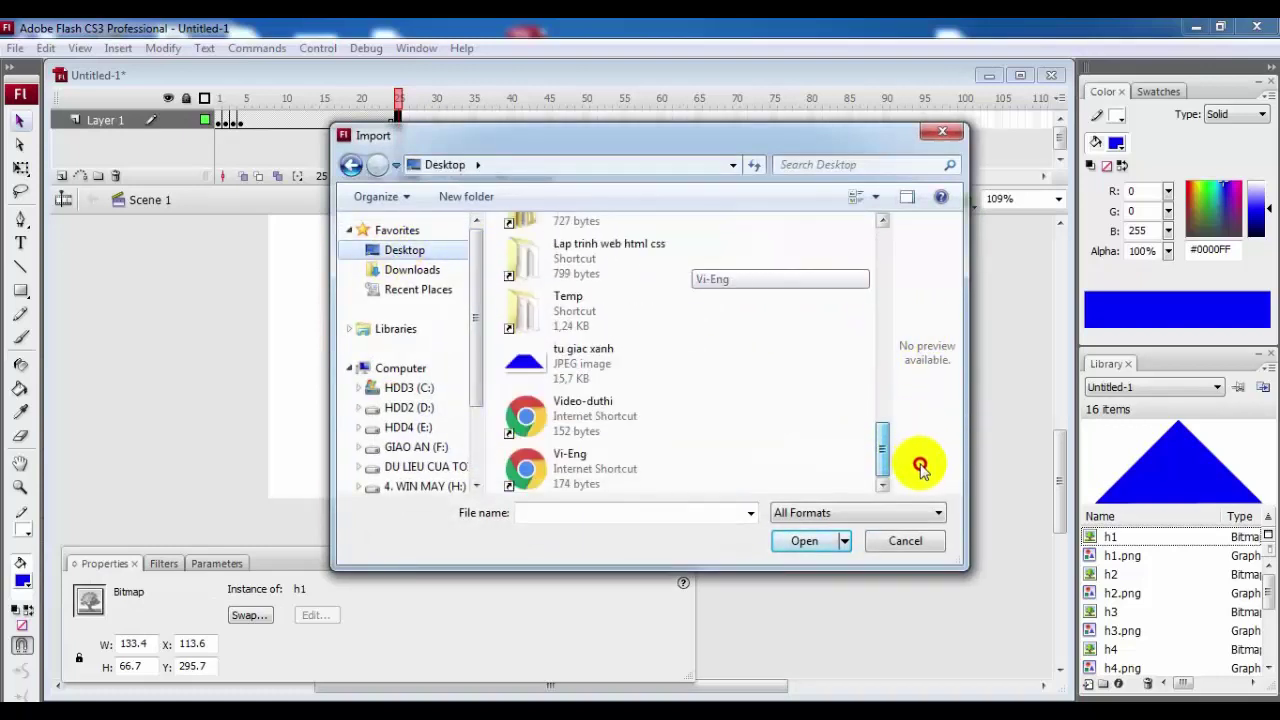
click(560, 365)
click(812, 541)
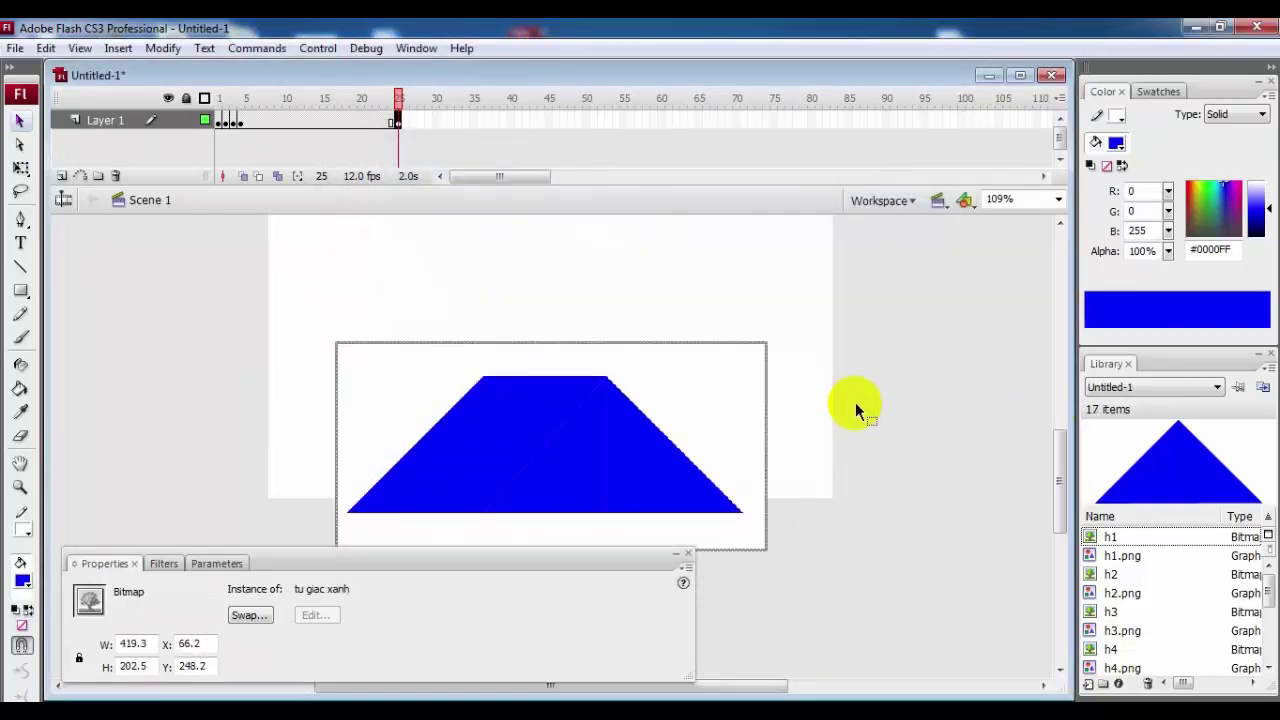
Nudge the trapezoid with arrow keys to X 68.9, Y 205.9
key(Up)
key(Up)
key(Up)
key(Up)
key(Up)
key(Up)
key(Up)
key(Up)
key(Up)
key(Up)
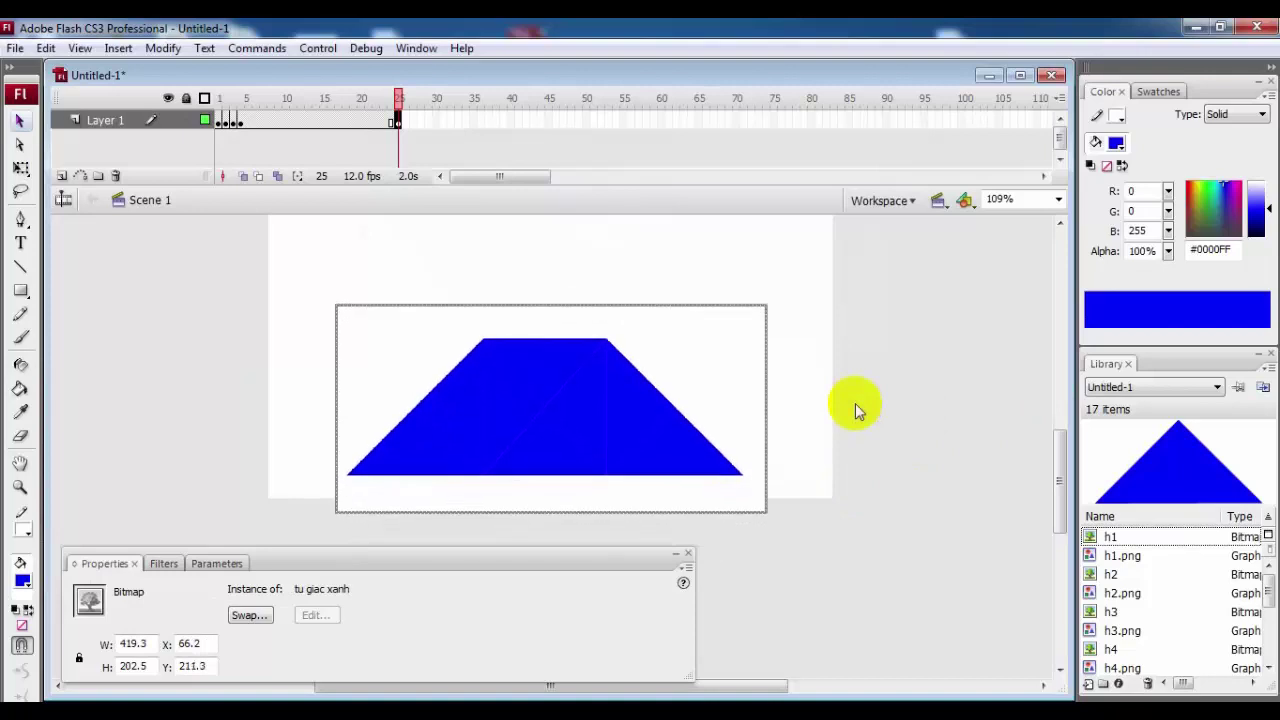
key(Up)
key(Up)
key(Up)
key(Right)
key(Right)
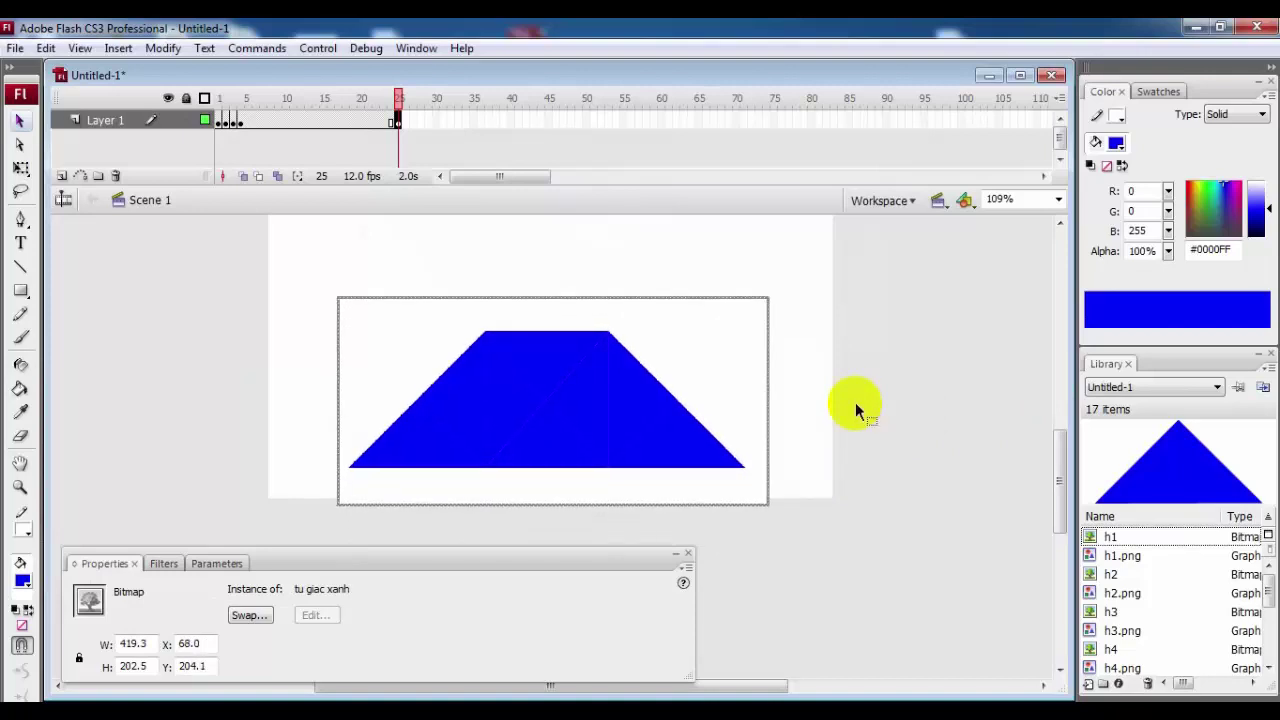
key(Right)
key(Down)
key(Down)
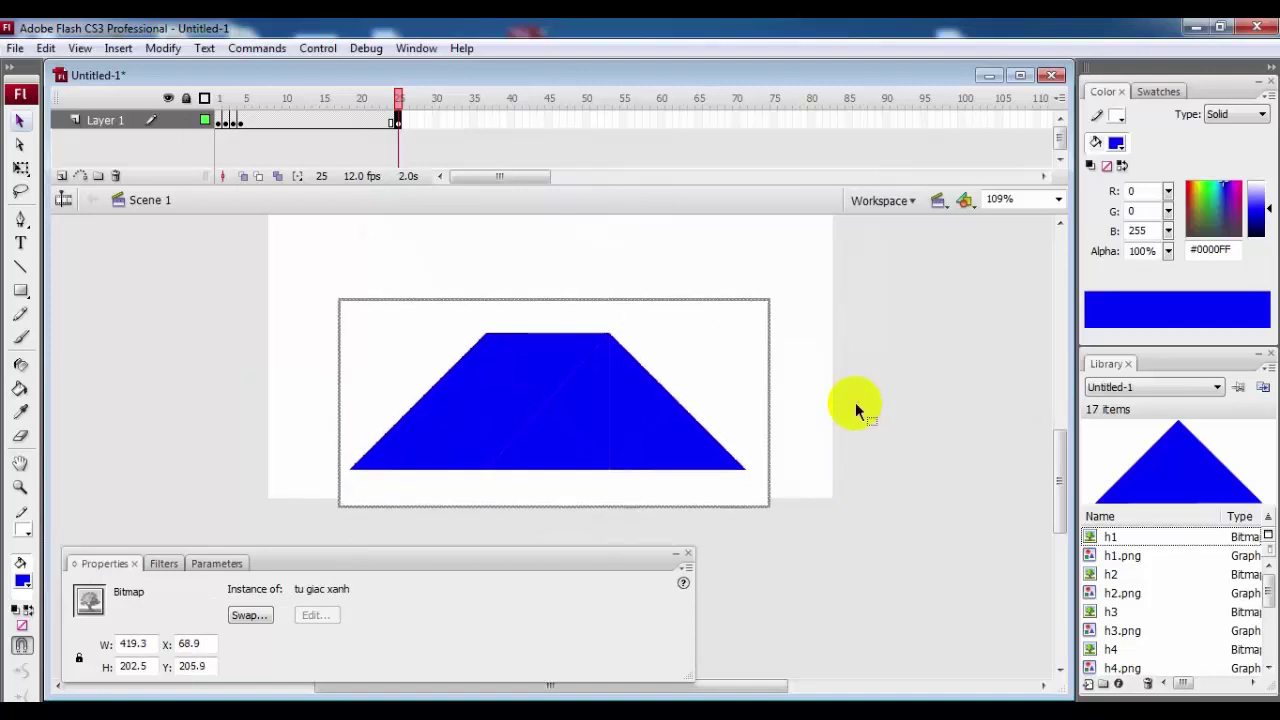
Drag frame 4's content along the timeline toward frame 25
drag(1060, 466, 1060, 482)
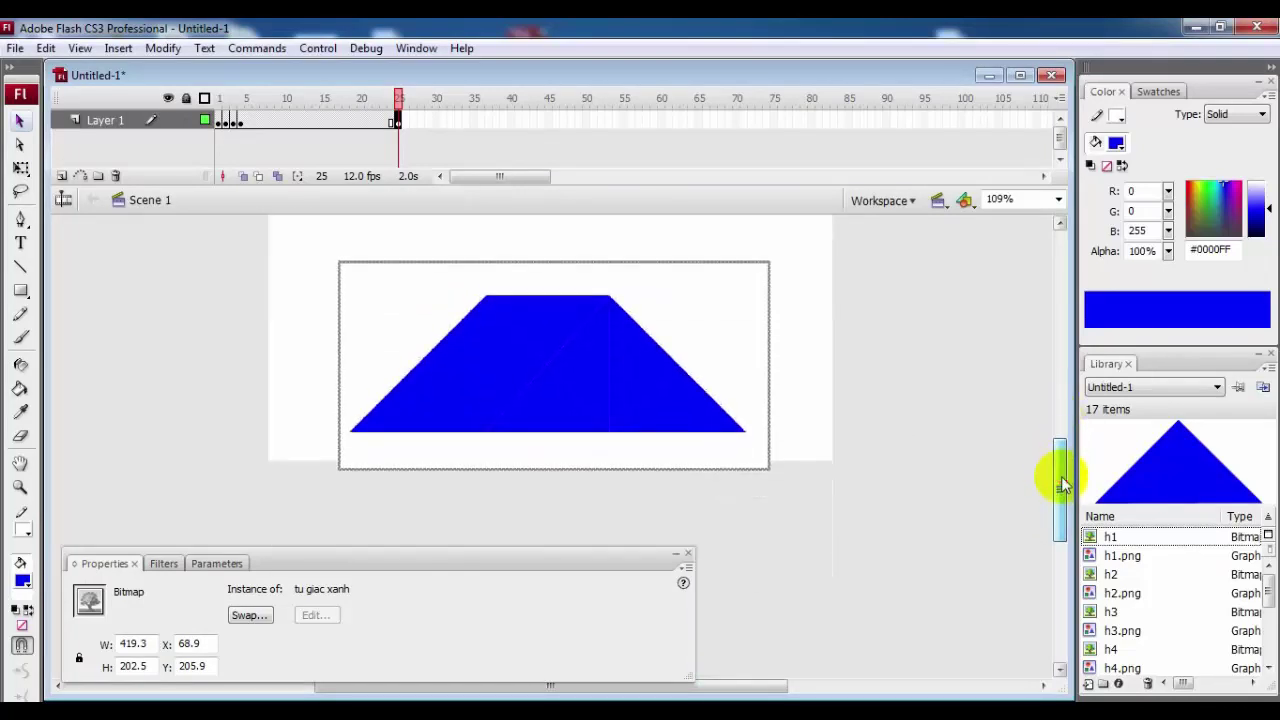
click(242, 122)
drag(242, 124, 399, 123)
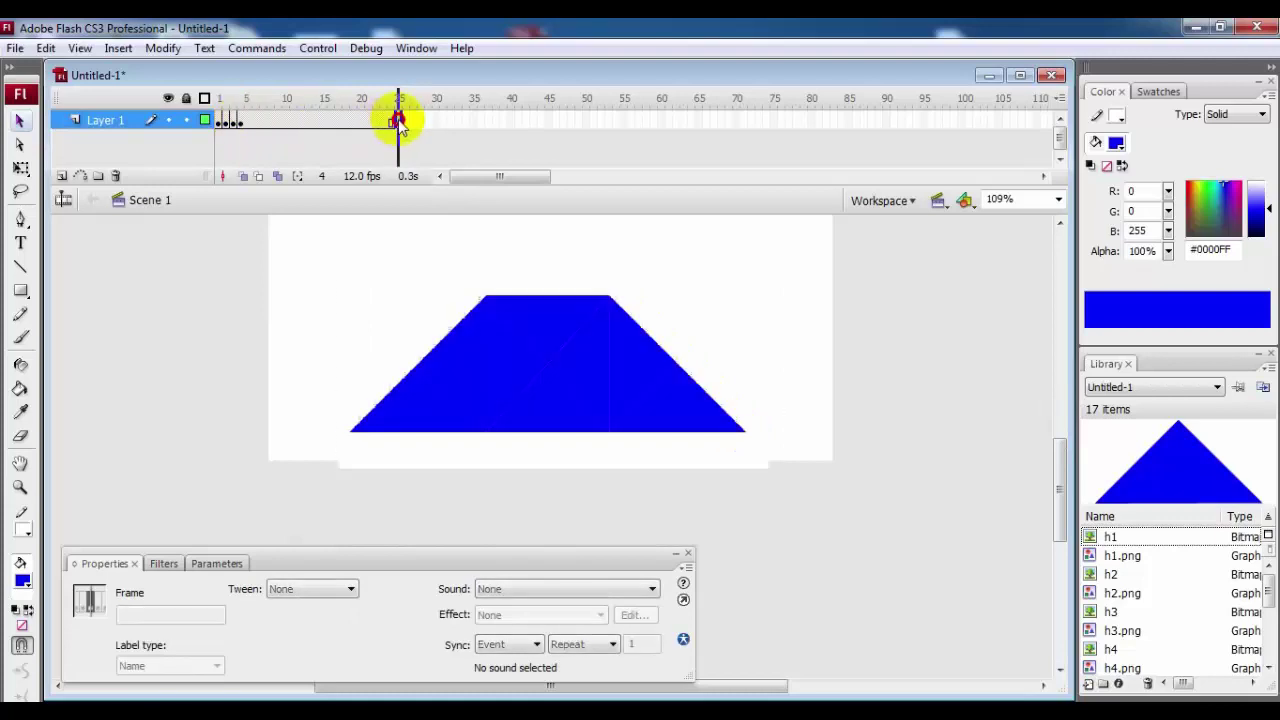
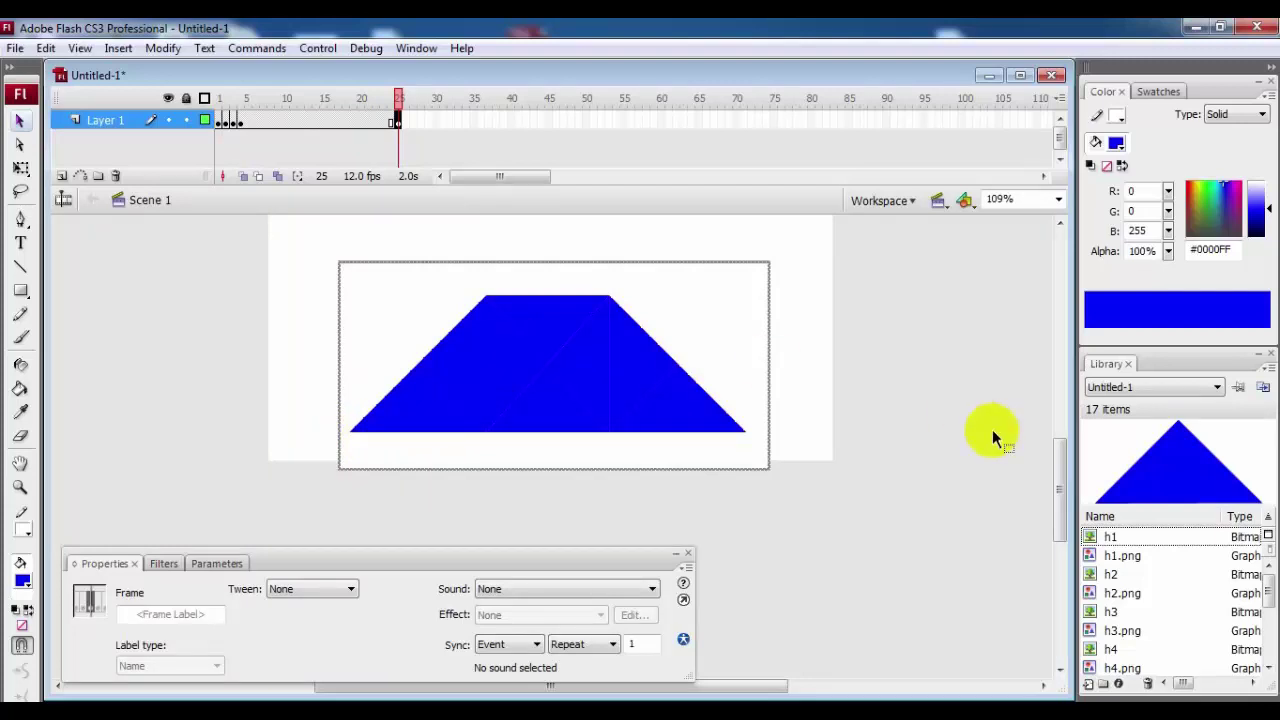
Clear the trapezoid bitmap from frame 25, keeping the small triangle, and insert Layer 2
click(347, 427)
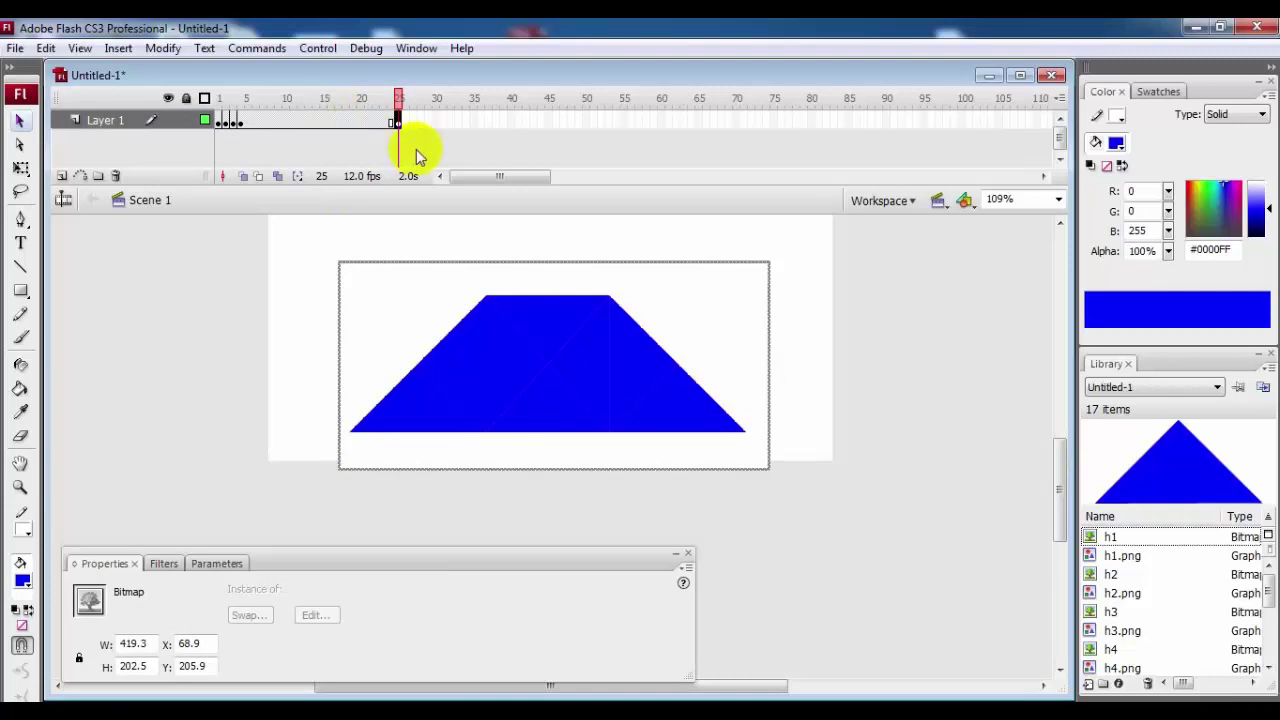
key(Return)
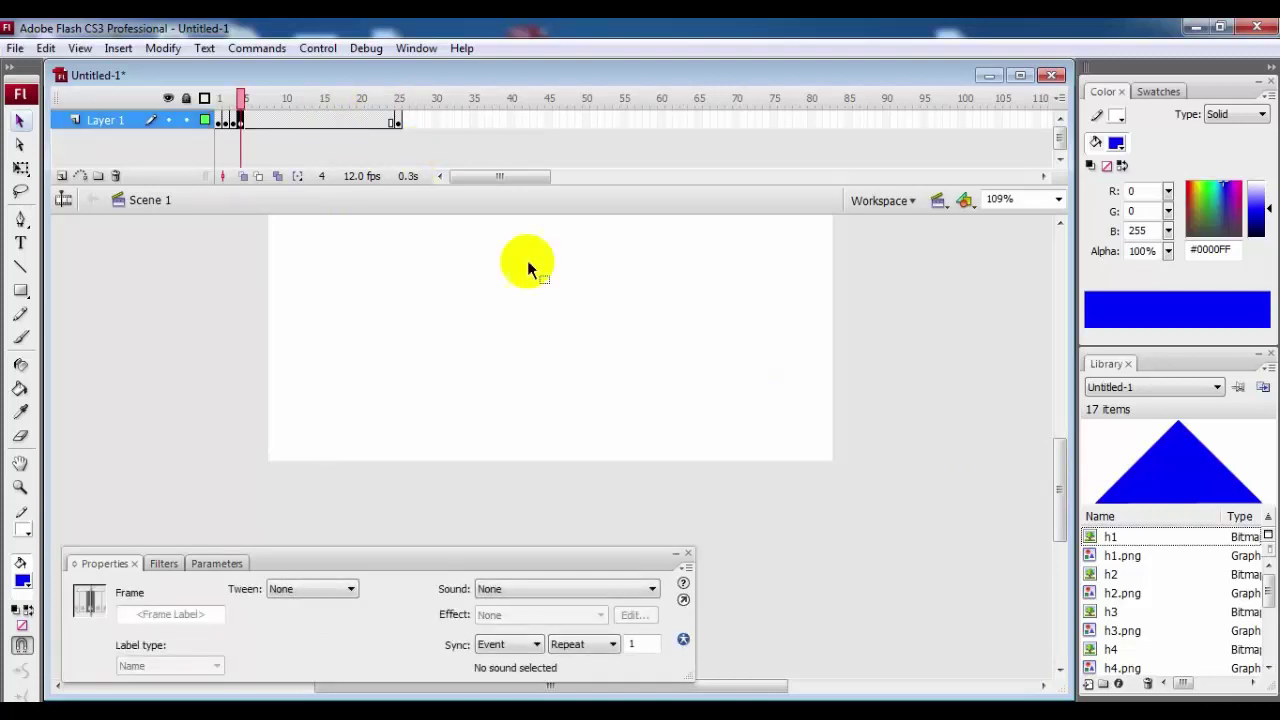
click(398, 122)
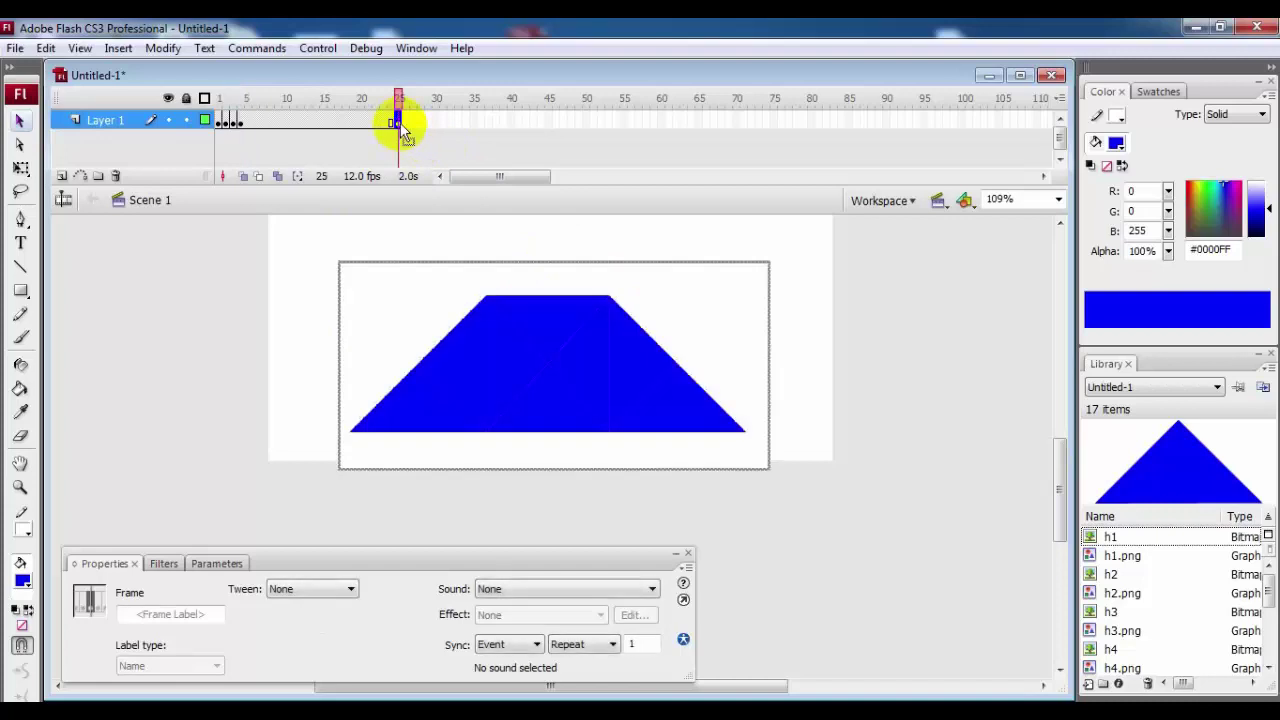
key(ctrl+z)
key(ctrl+z)
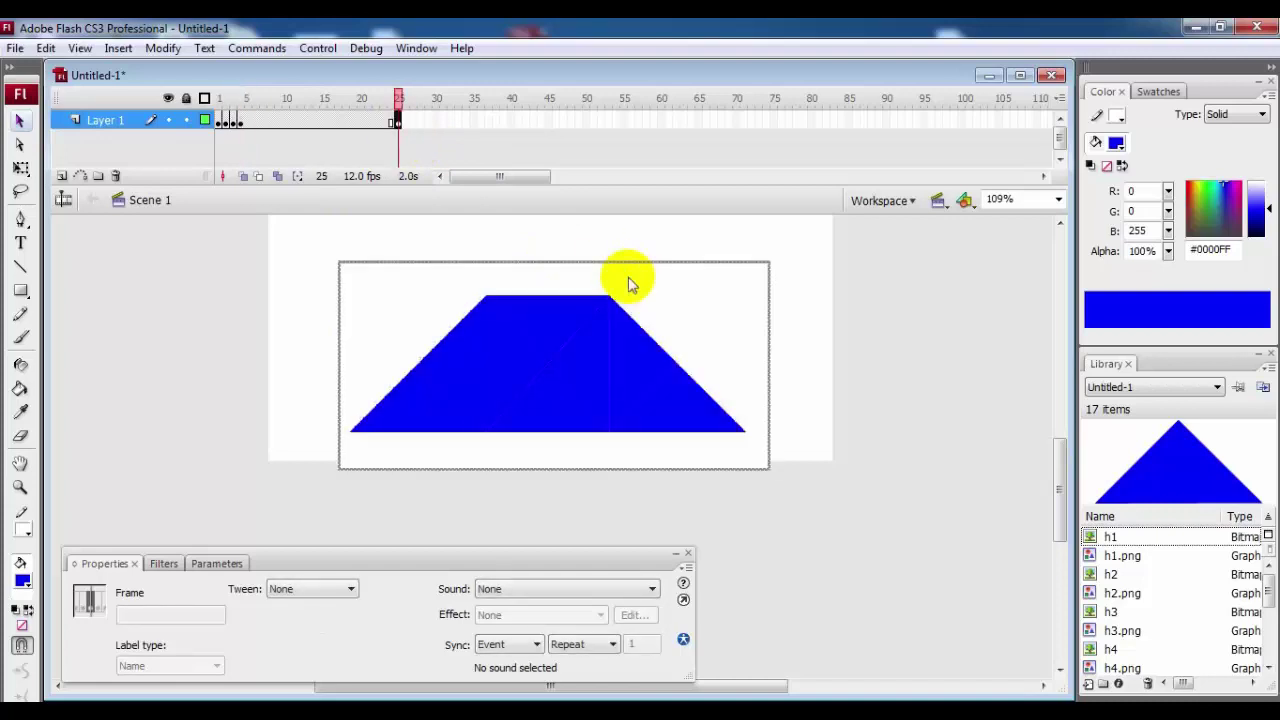
key(ctrl+z)
key(ctrl+z)
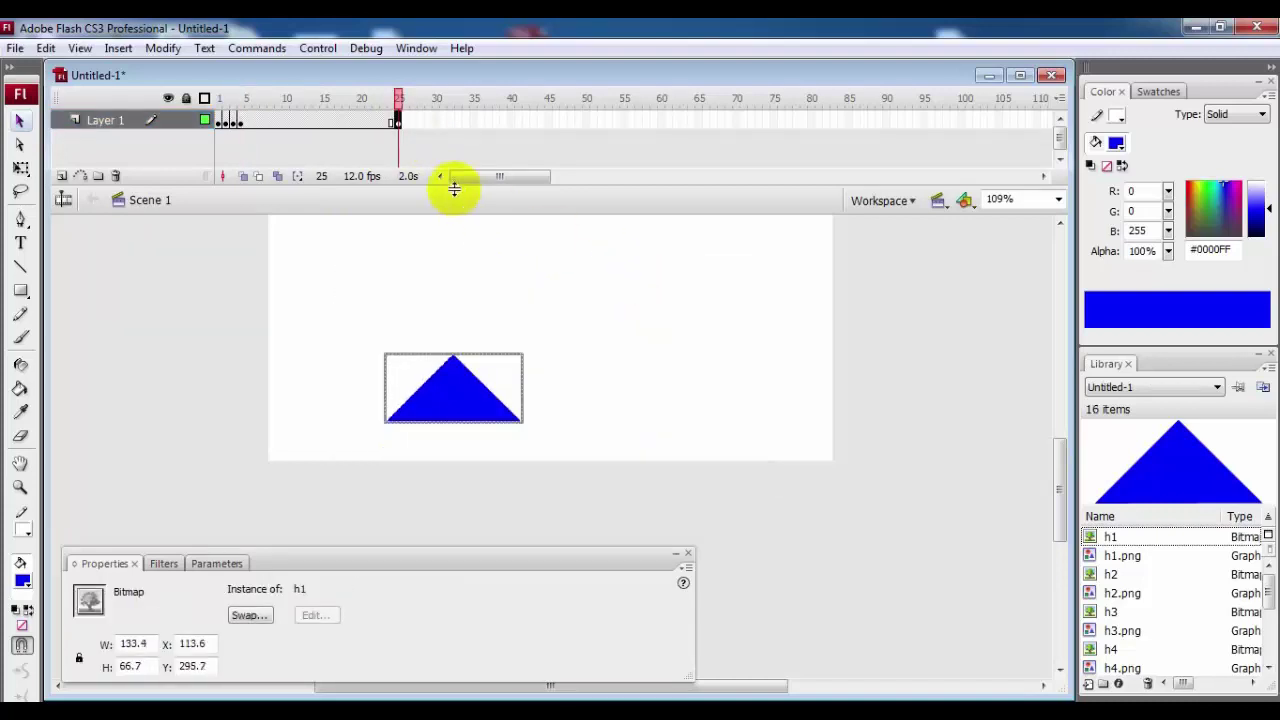
click(63, 177)
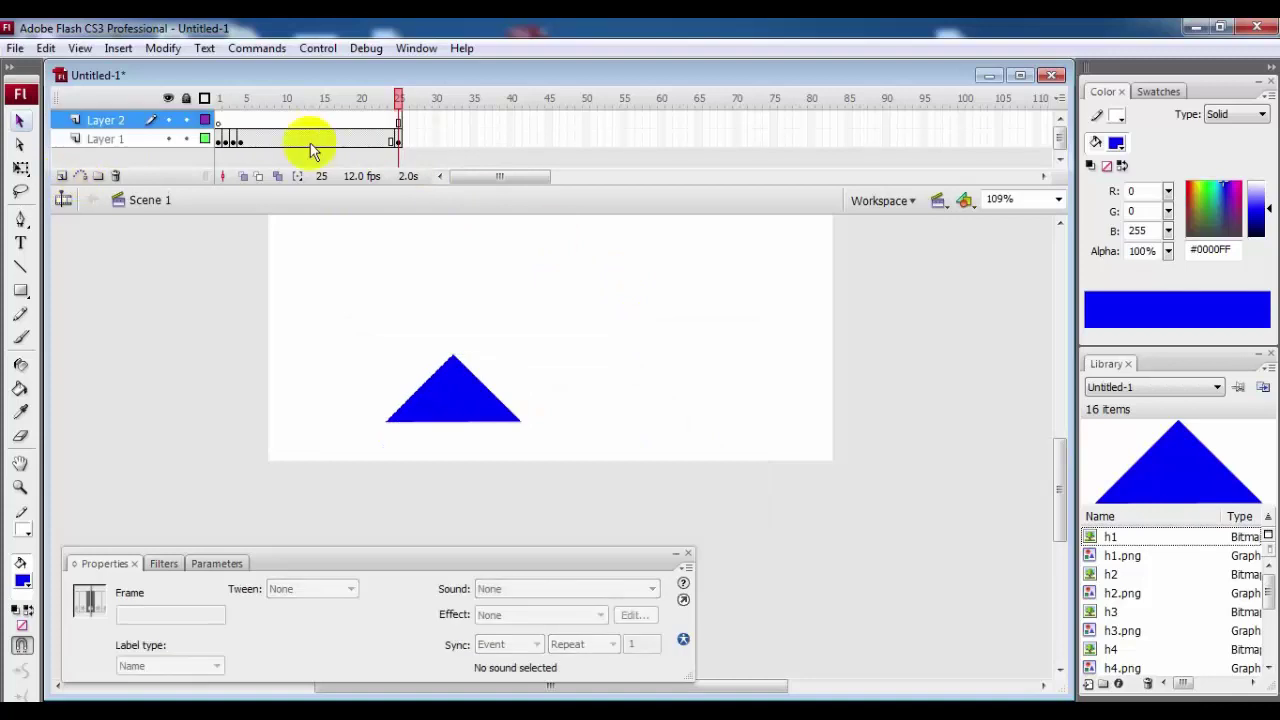
Import 'tu giac xanh' onto frame 25 of Layer 2 and drag the trapezoid up the stage
click(397, 120)
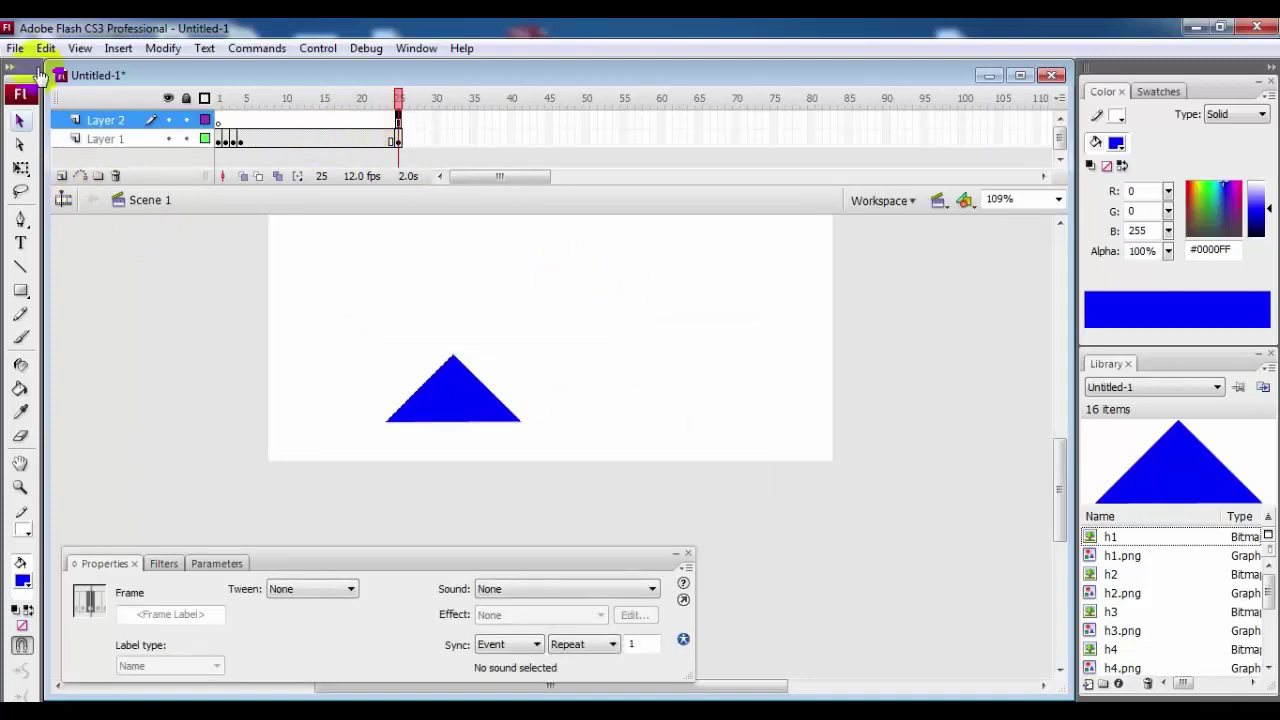
click(15, 48)
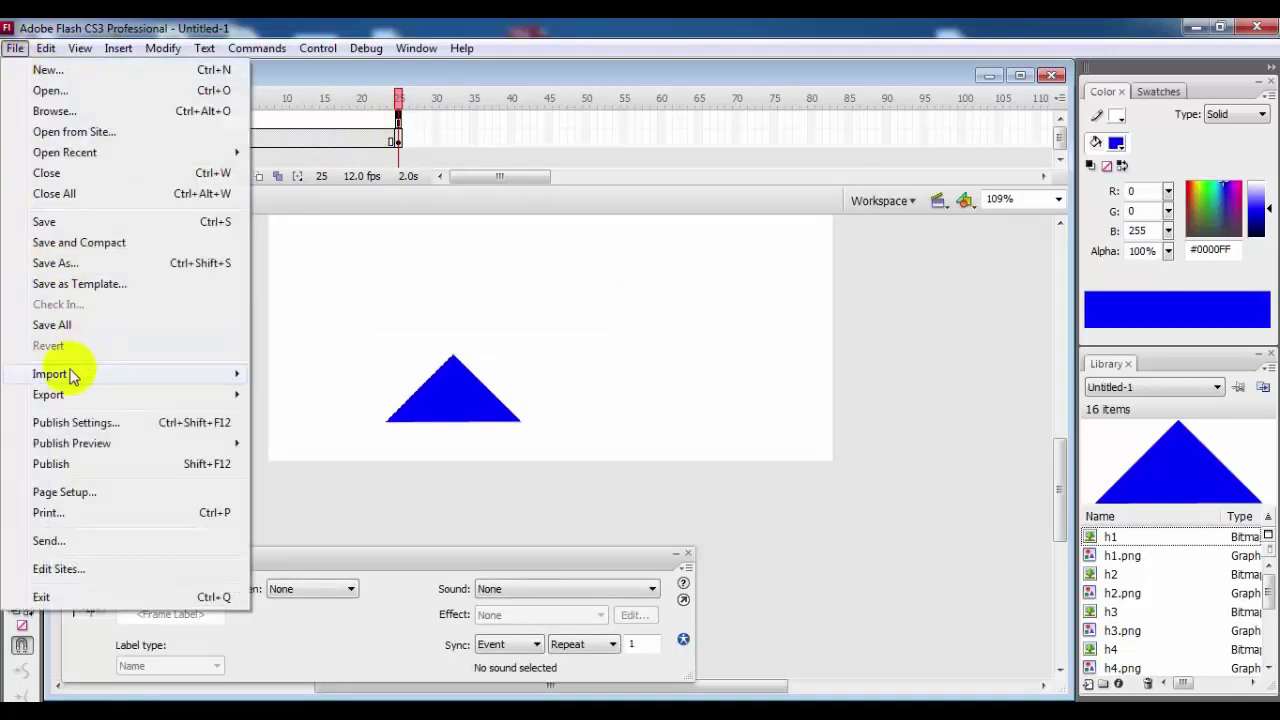
click(319, 376)
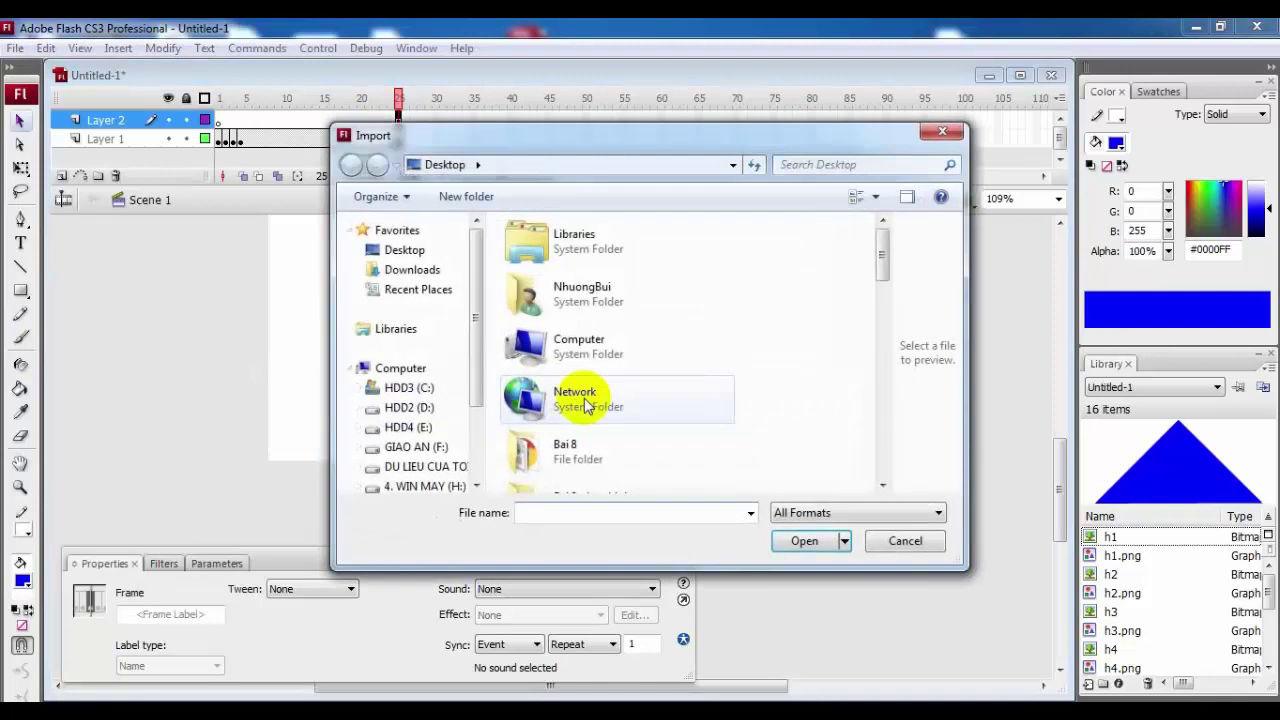
mouse_move(883, 271)
mouse_down()
mouse_move(897, 385)
mouse_move(885, 455)
mouse_up()
click(578, 415)
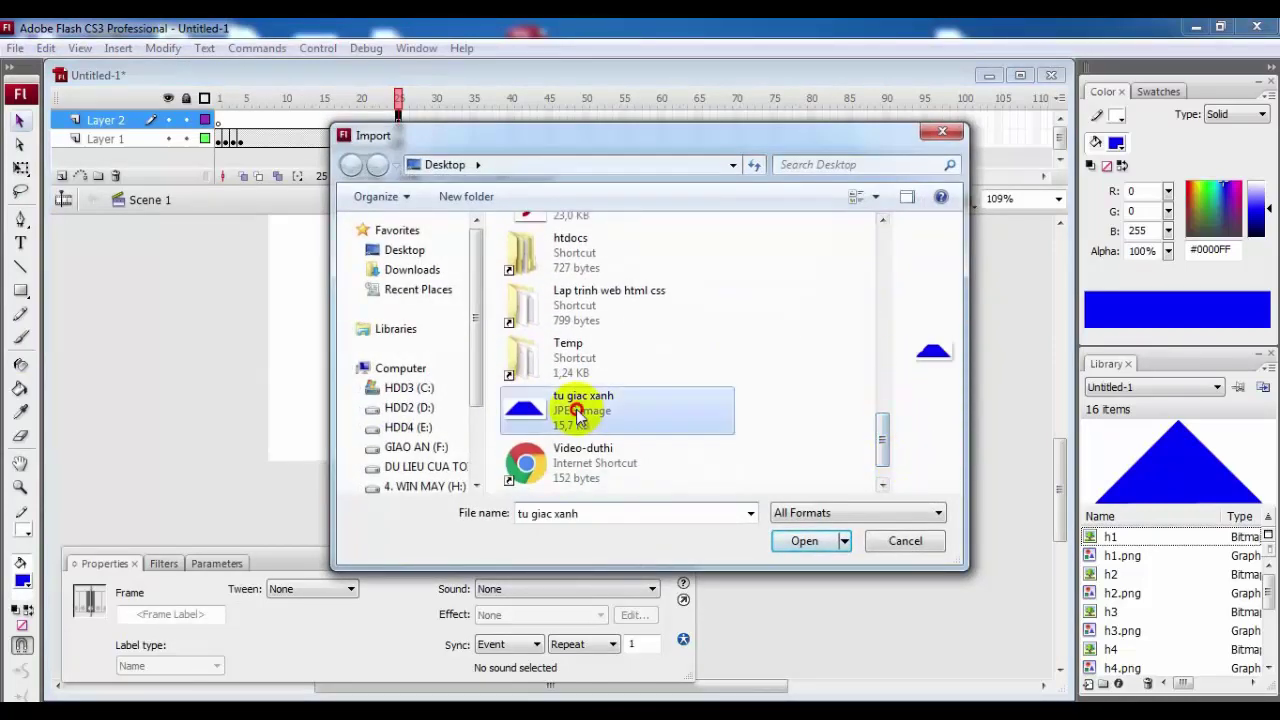
click(804, 538)
drag(615, 455, 633, 327)
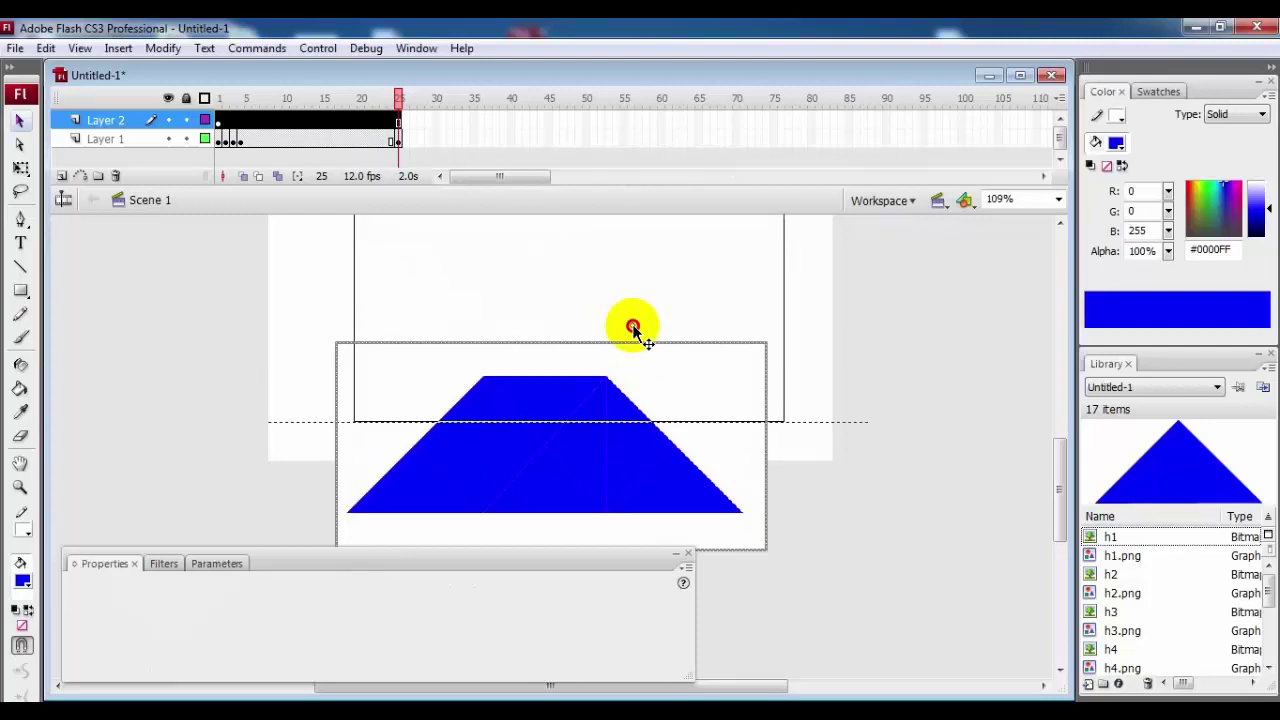
Toggle layer visibility and move Layer 2 below Layer 1 in the timeline
click(367, 143)
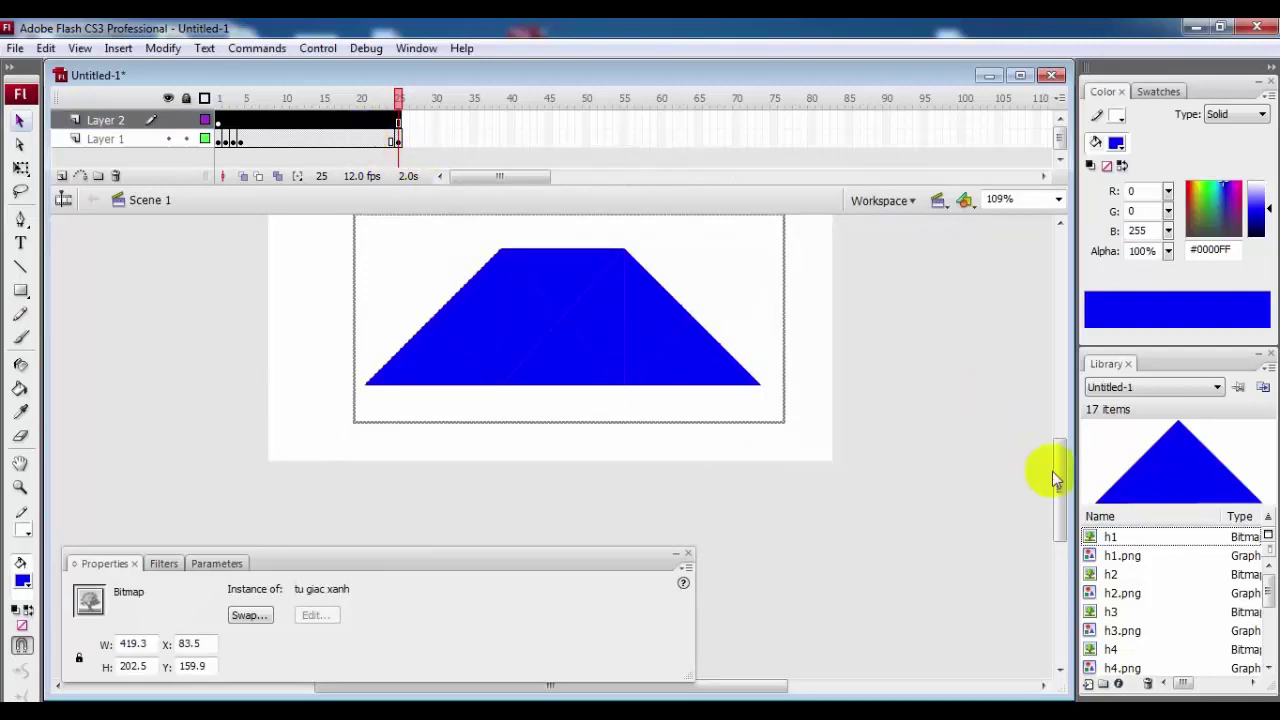
click(168, 120)
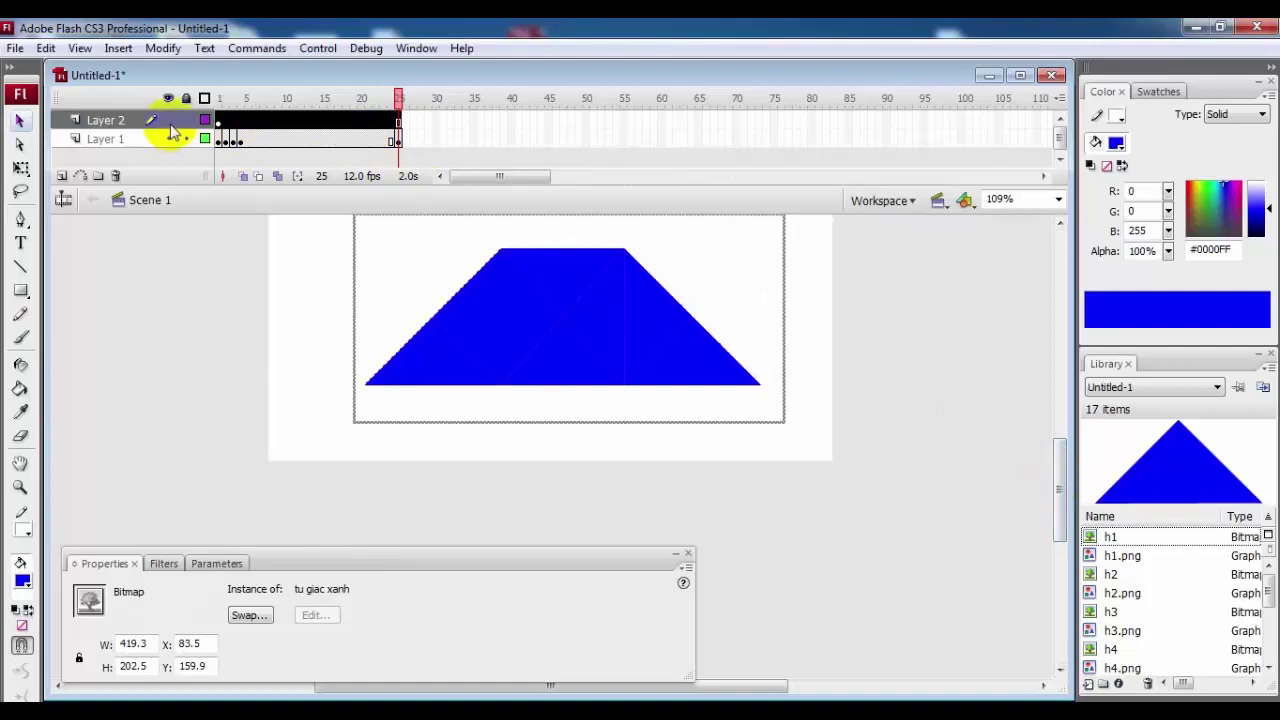
click(168, 139)
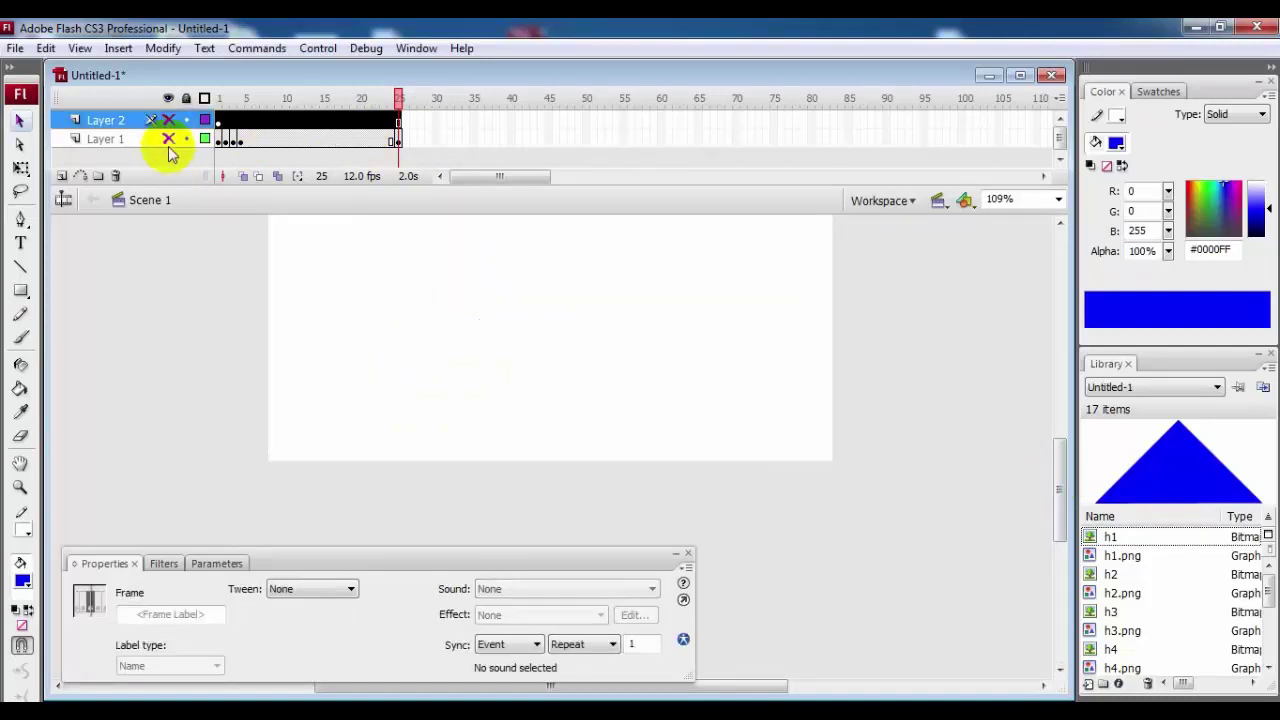
click(168, 120)
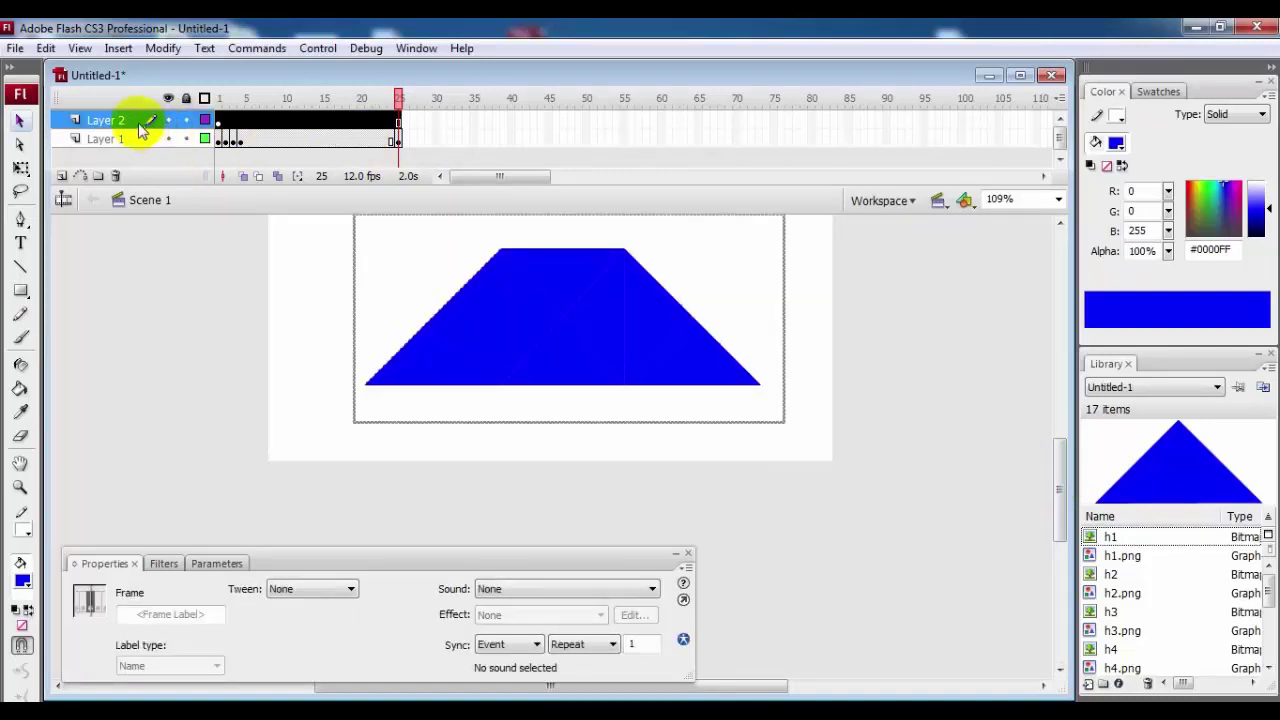
drag(105, 120, 105, 150)
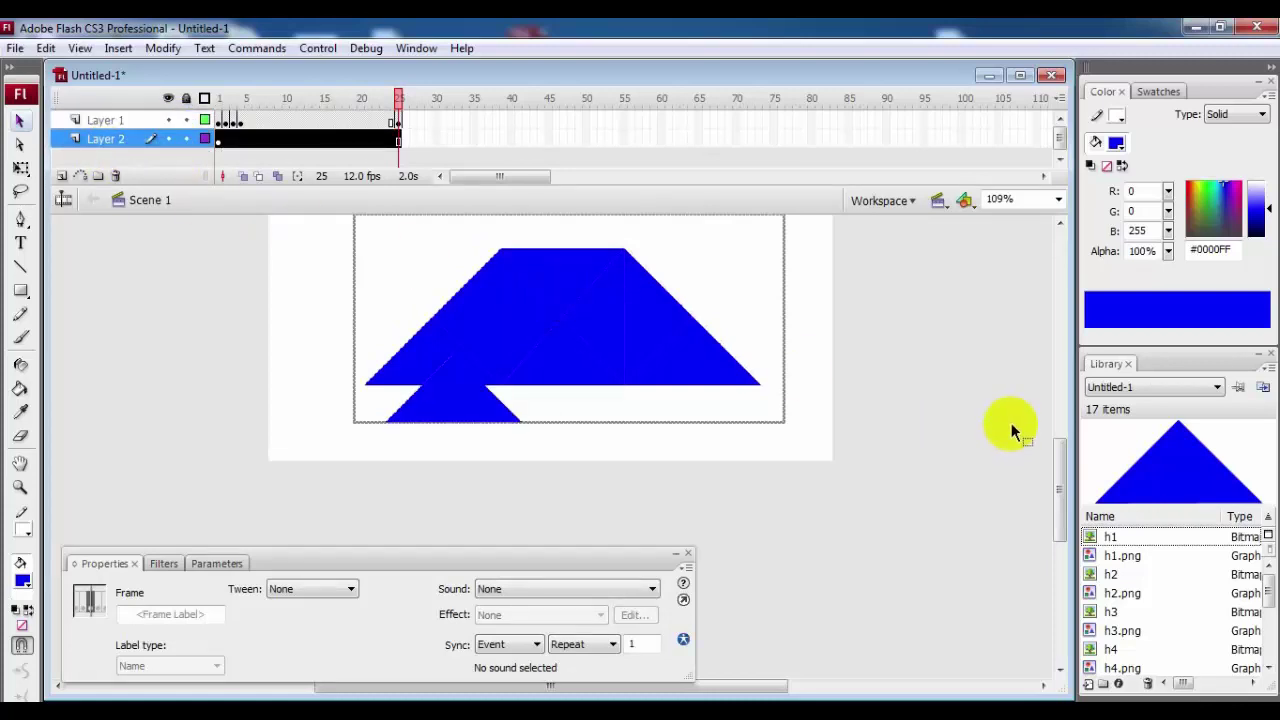
Nudge the trapezoid down four steps so its base meets the small triangle
key(Down)
key(Down)
key(Down)
key(Down)
key(Down)
key(Down)
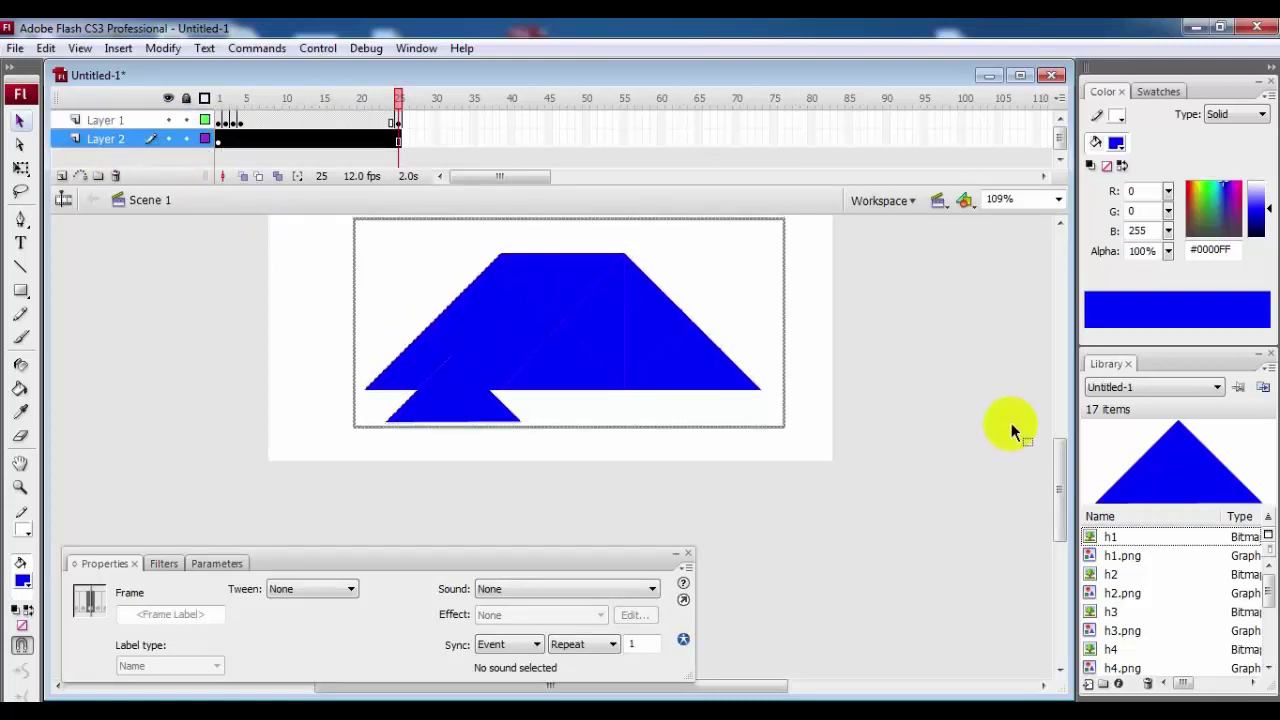
key(Down)
key(Down)
key(Down)
key(Down)
key(Down)
key(Down)
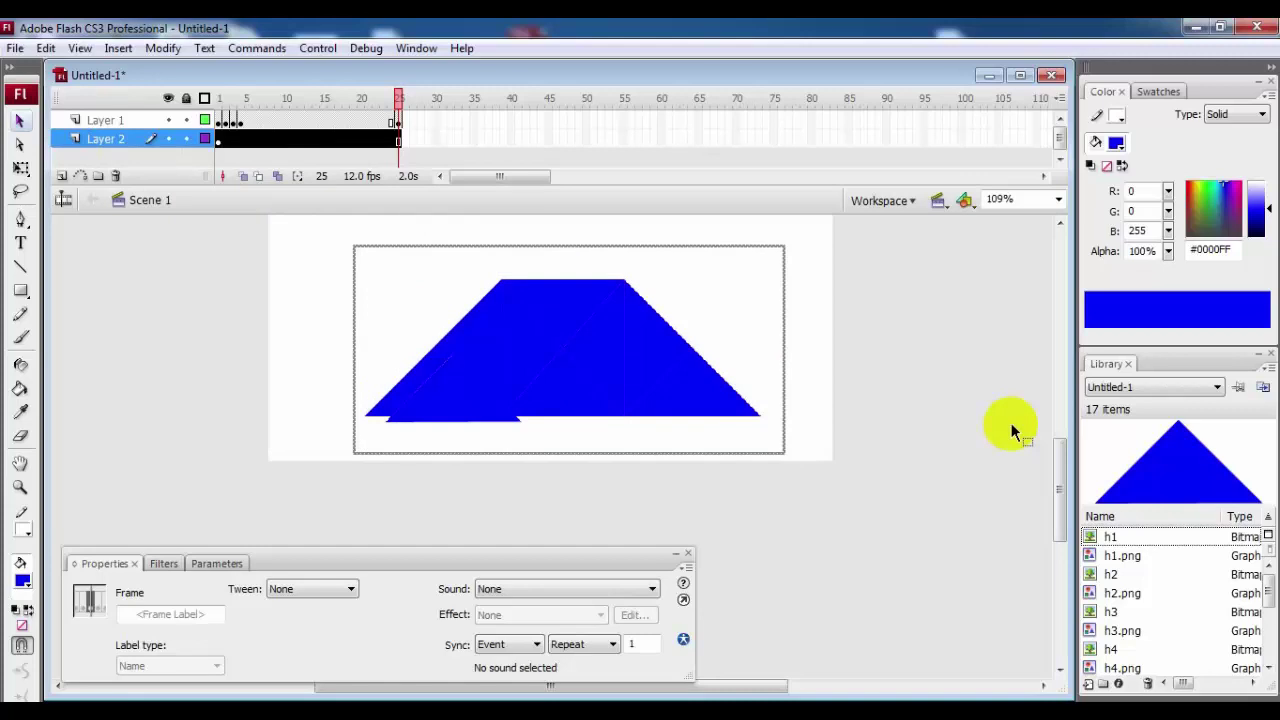
key(Down)
key(Down)
key(Down)
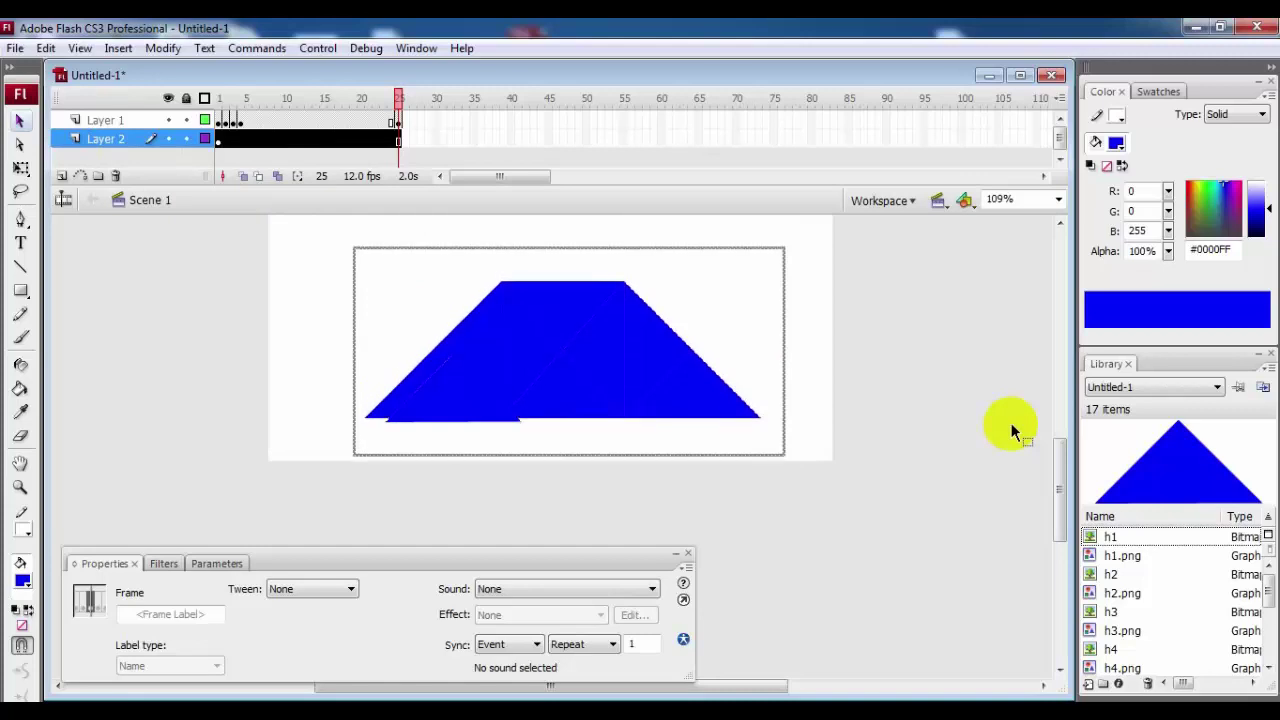
key(Down)
key(Down)
key(Down)
key(Down)
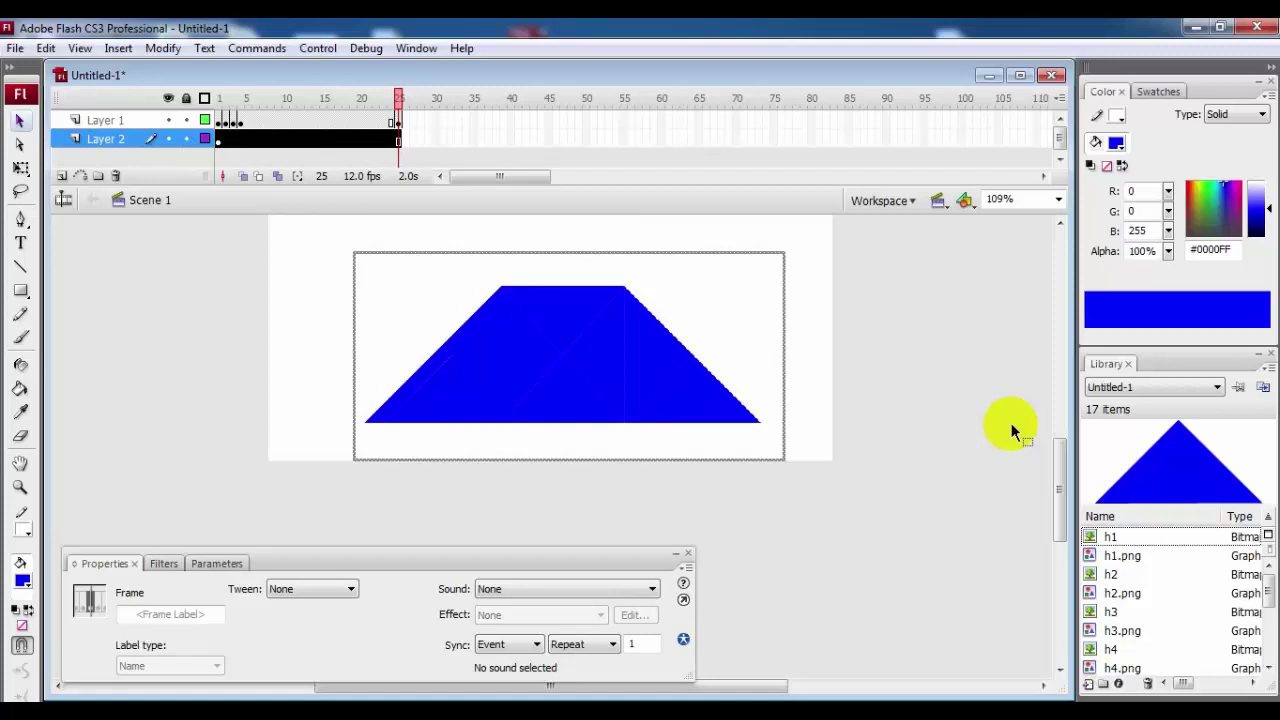
Nudge the h1 triangle at frame 25 on Layer 1 left and down to X 92, Y 296.6
drag(1062, 457, 1068, 425)
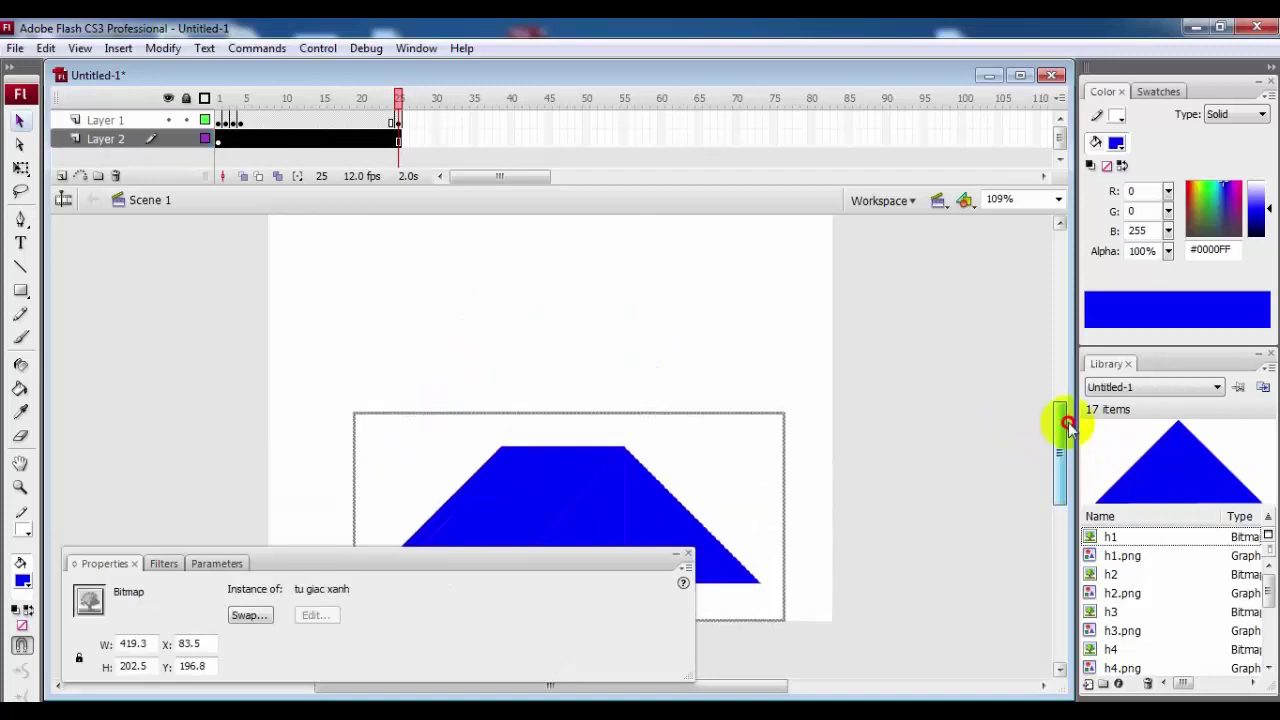
click(219, 140)
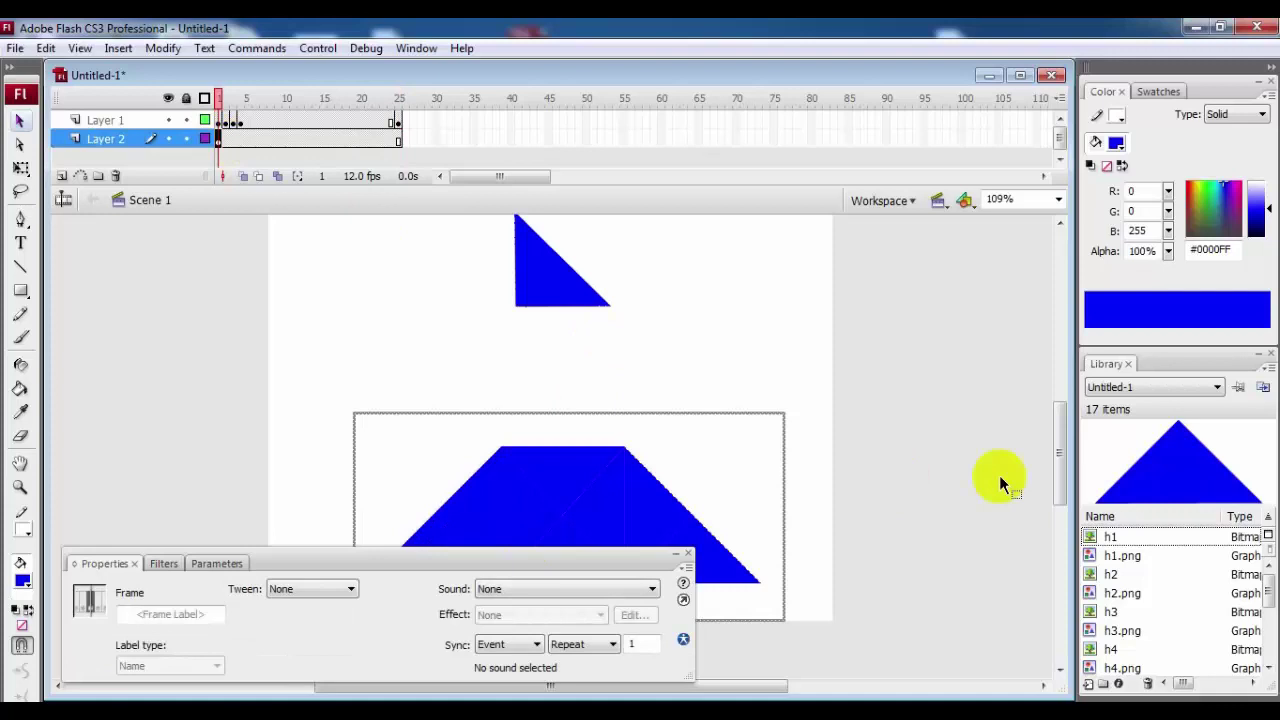
drag(1062, 455, 1058, 500)
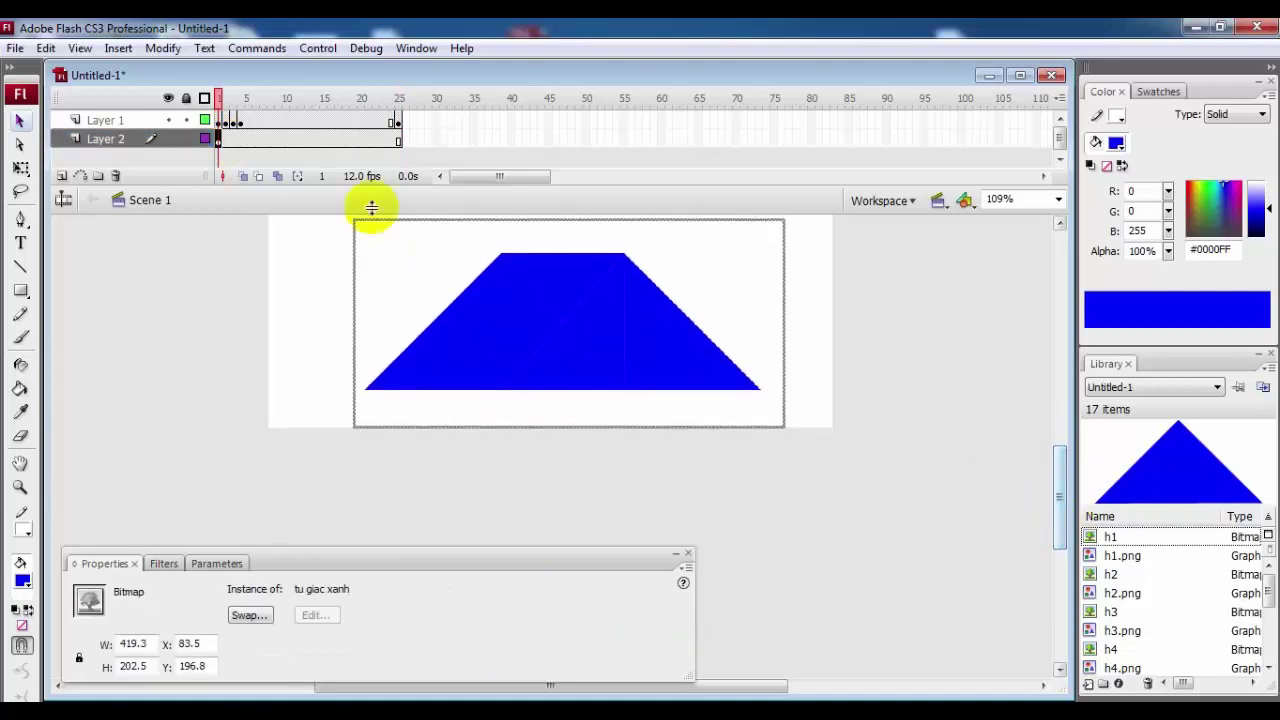
click(399, 121)
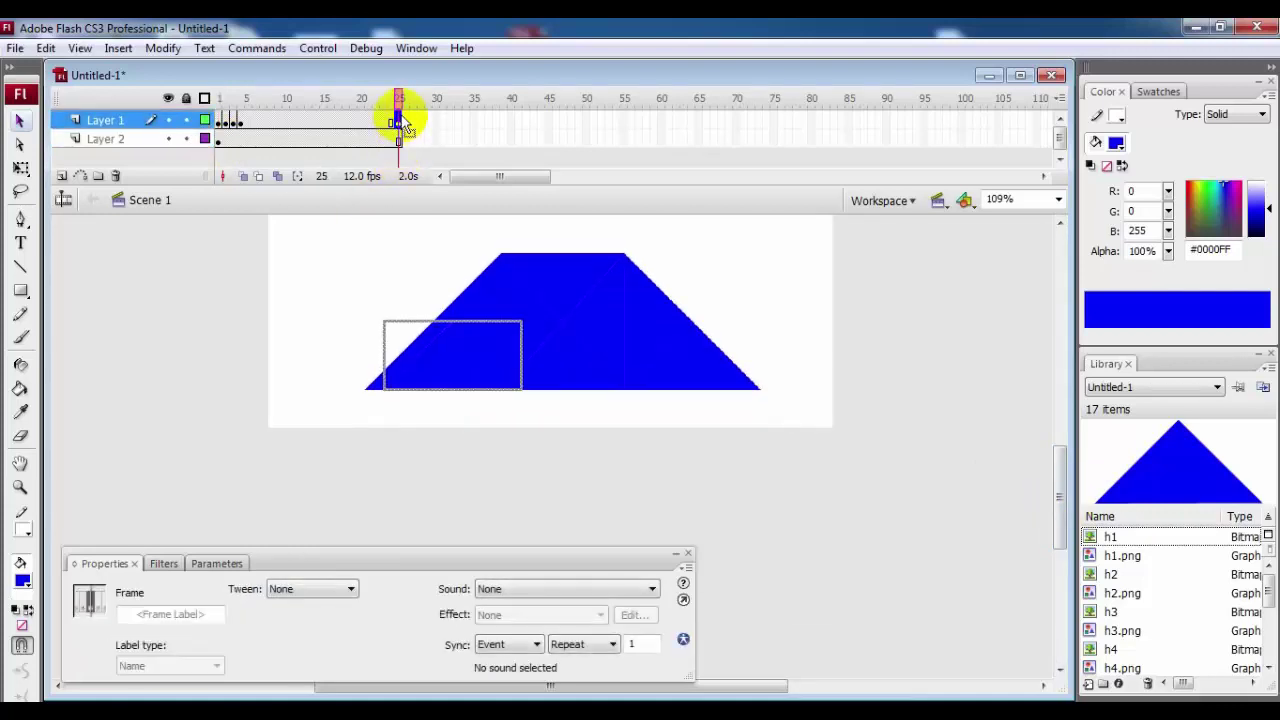
key(Left)
key(Left)
key(Left)
key(Left)
key(Left)
key(Left)
key(Left)
key(Left)
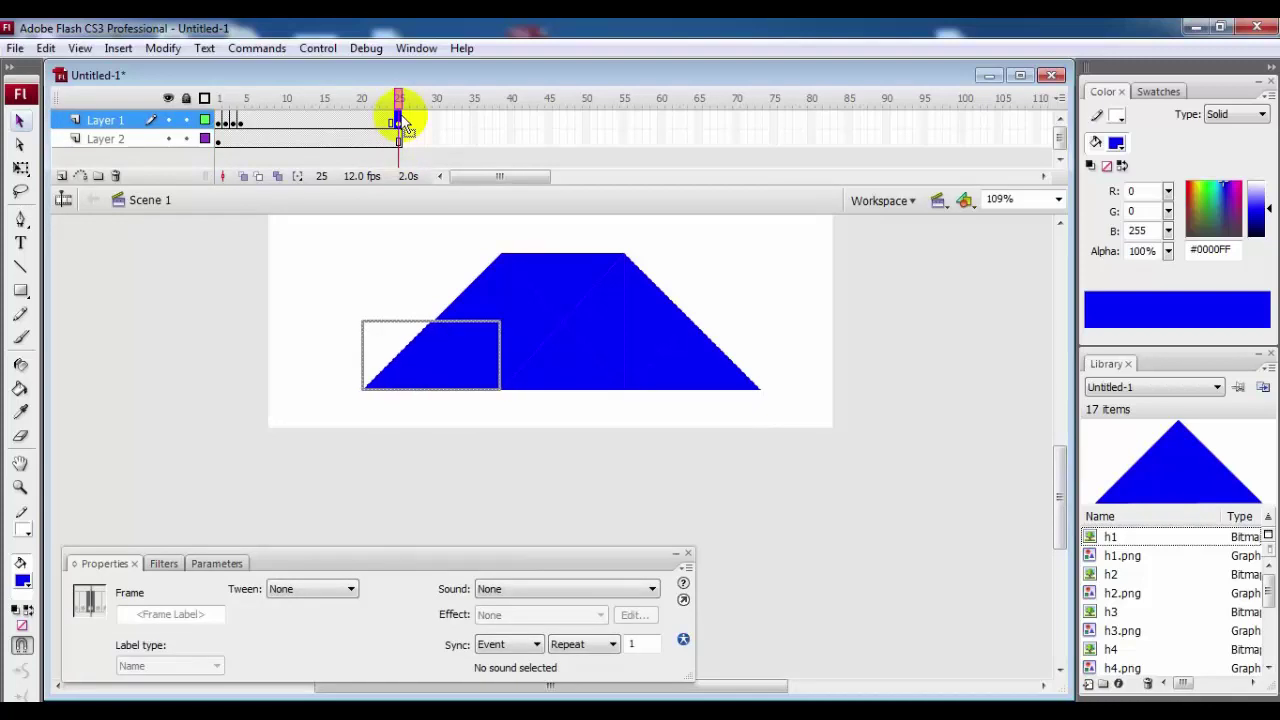
key(Down)
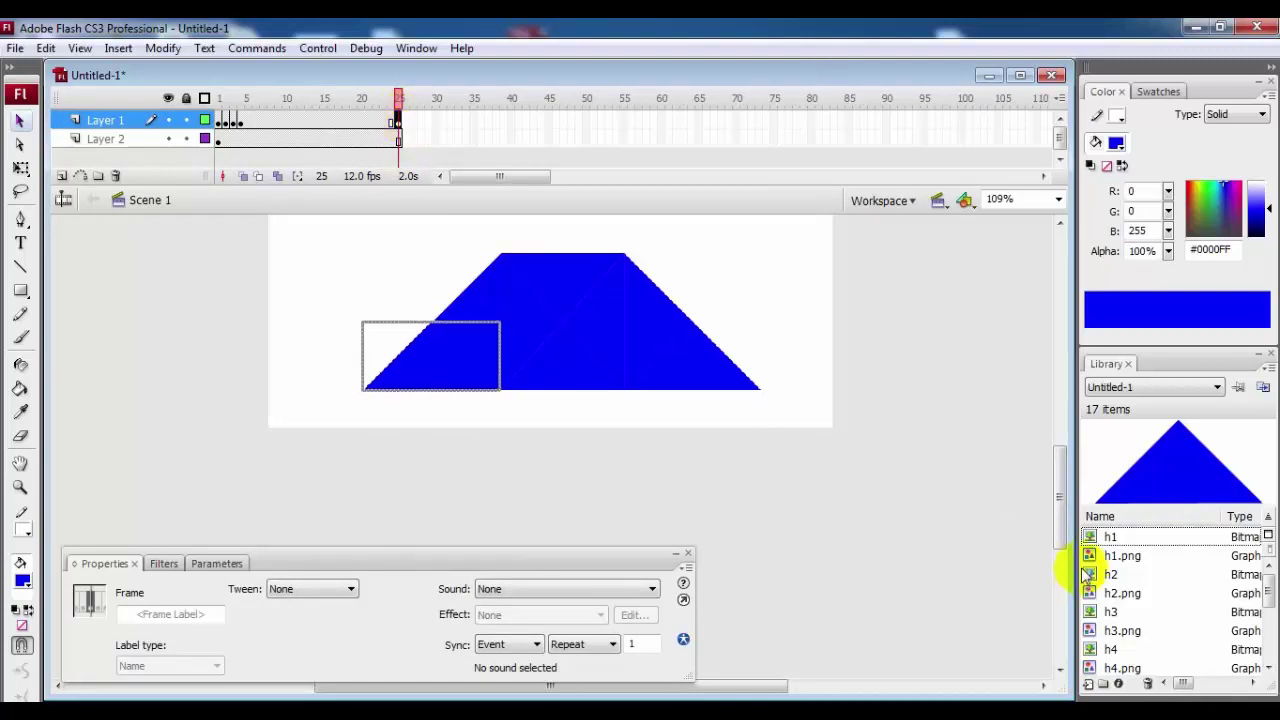
mouse_move(1063, 514)
mouse_down()
mouse_move(1066, 496)
mouse_move(1063, 514)
mouse_up()
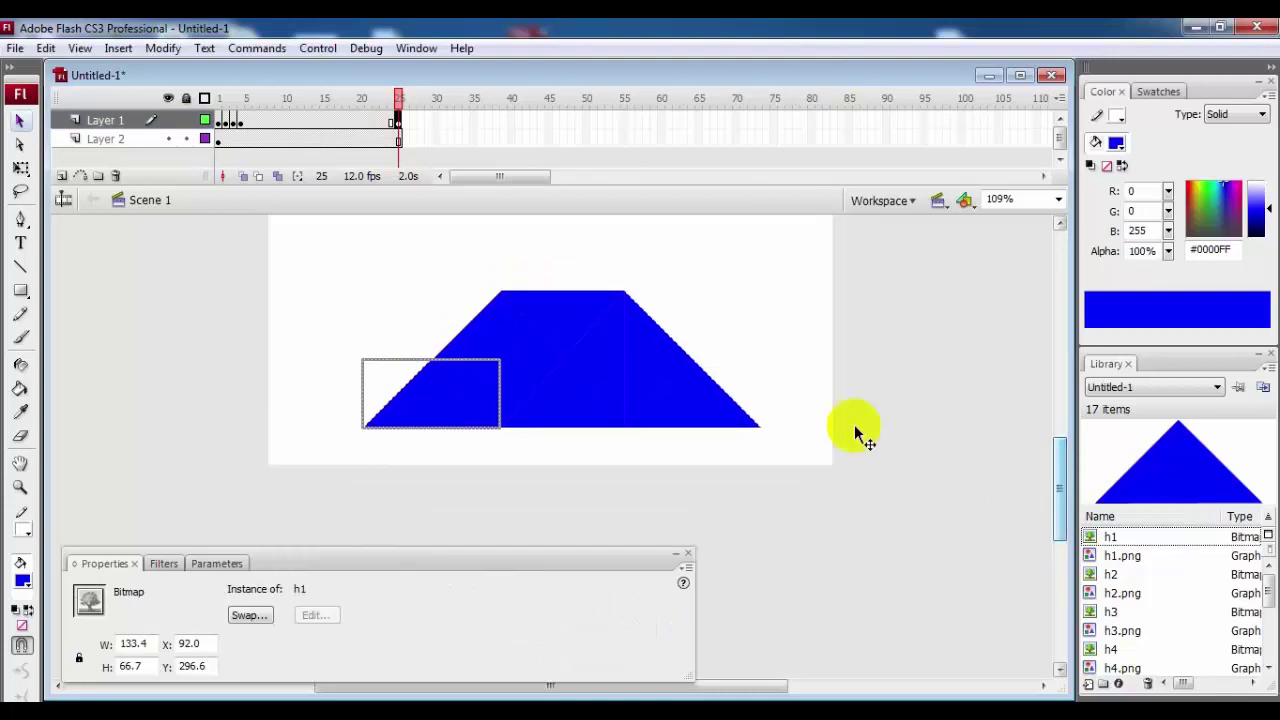
Delete the trapezoid bitmap and restore Layer 2 above Layer 1
click(655, 340)
key(Delete)
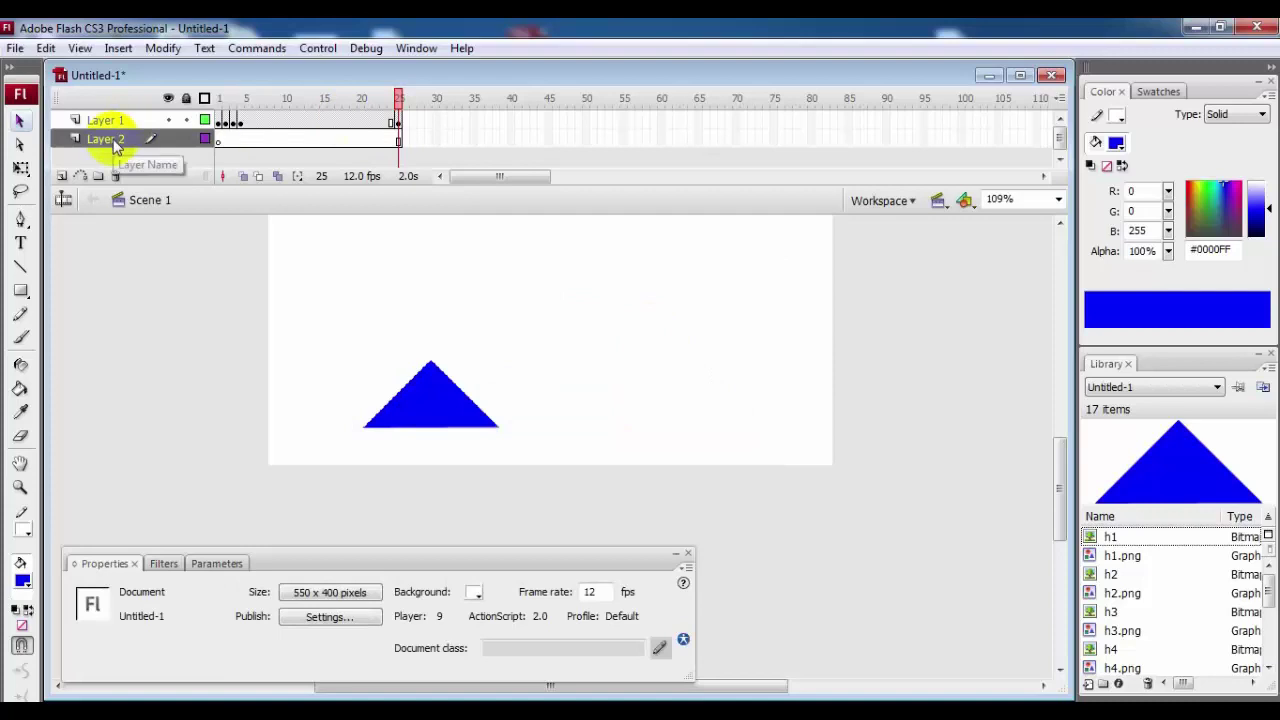
drag(115, 138, 115, 119)
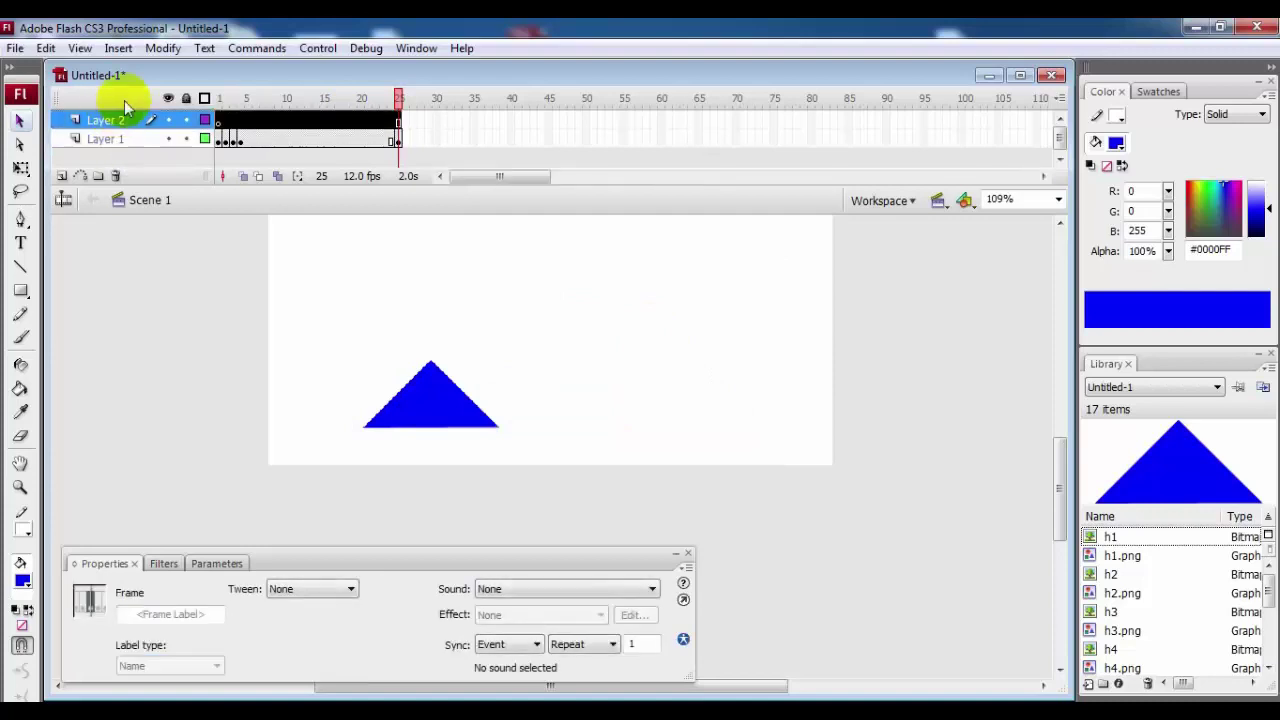
click(468, 141)
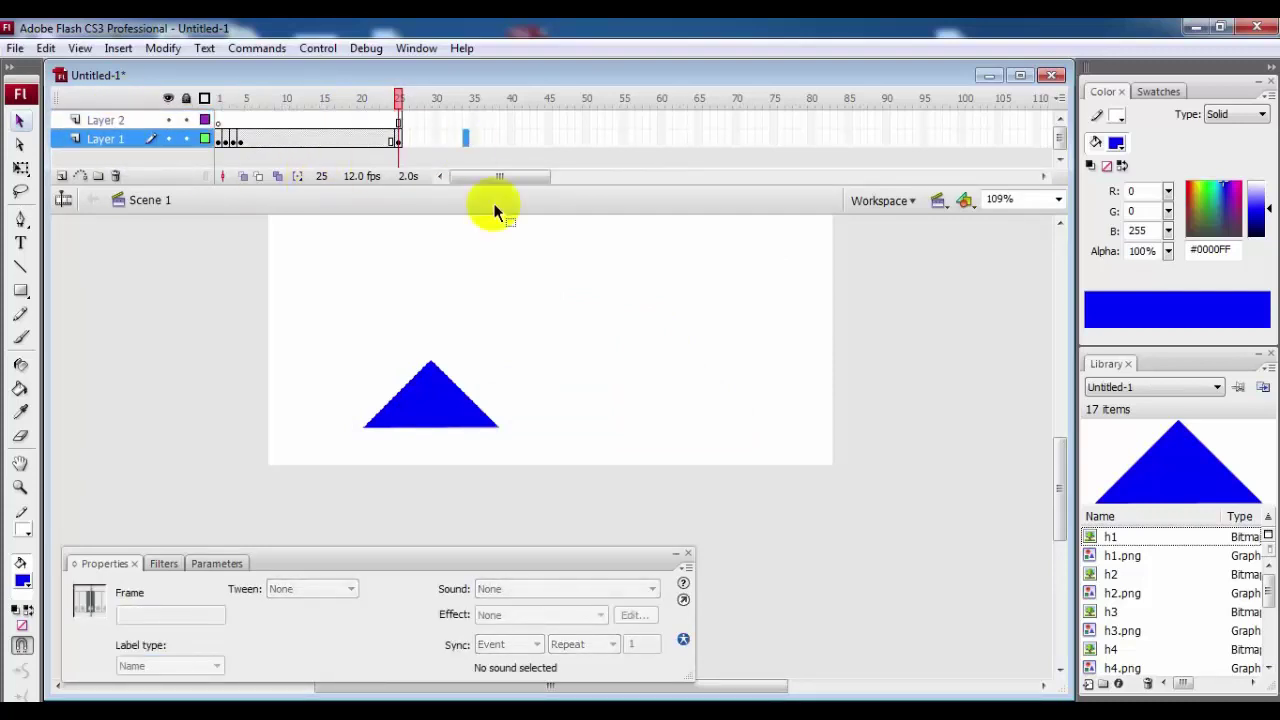
click(399, 142)
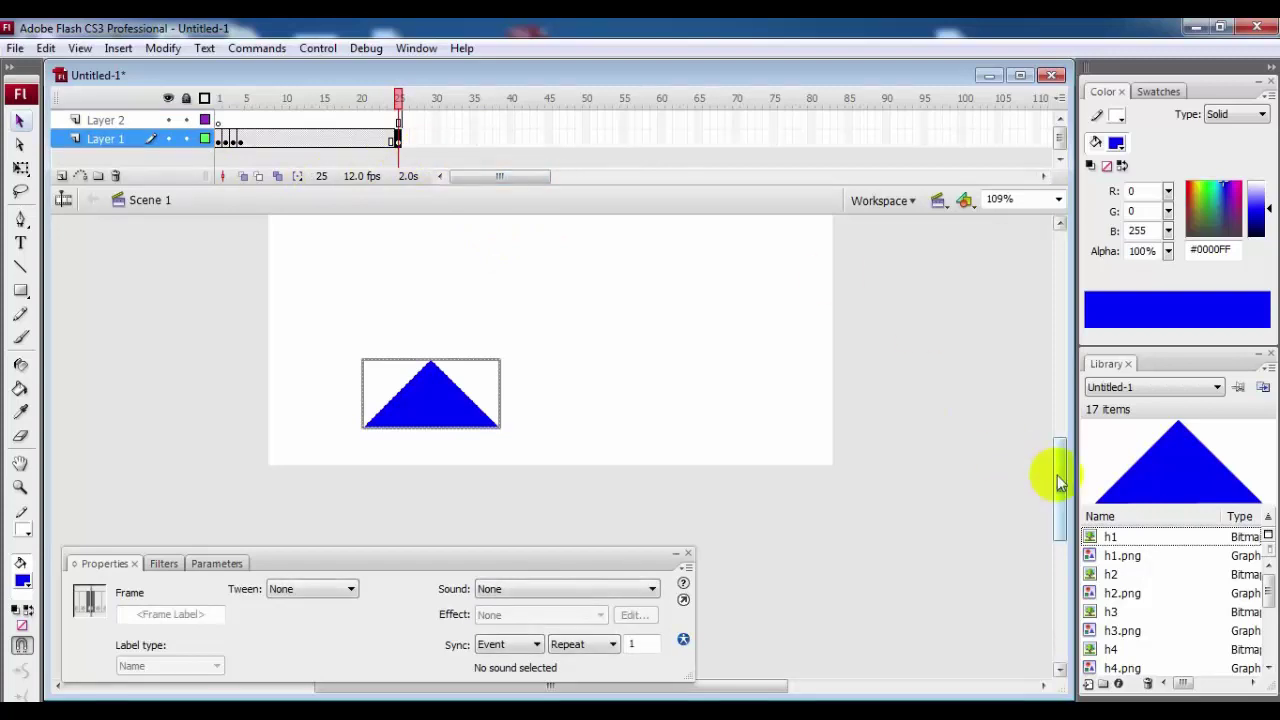
drag(1060, 483, 1059, 470)
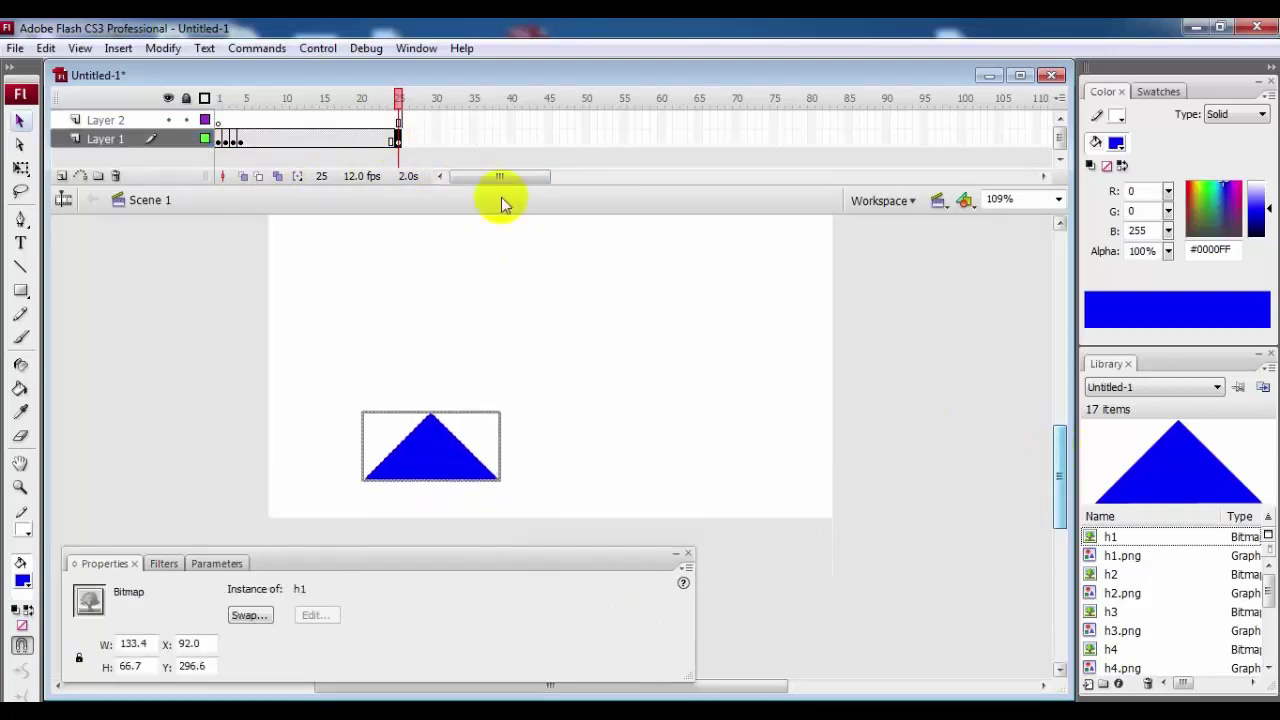
click(233, 141)
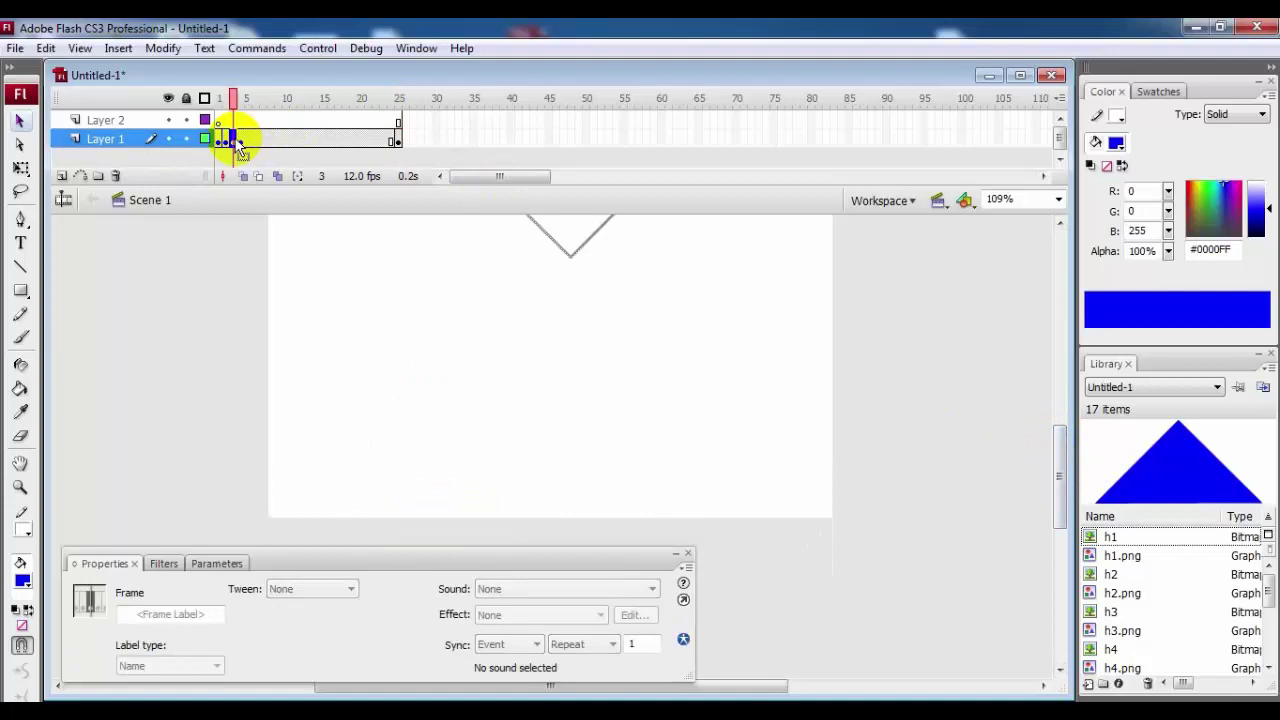
drag(225, 141, 240, 145)
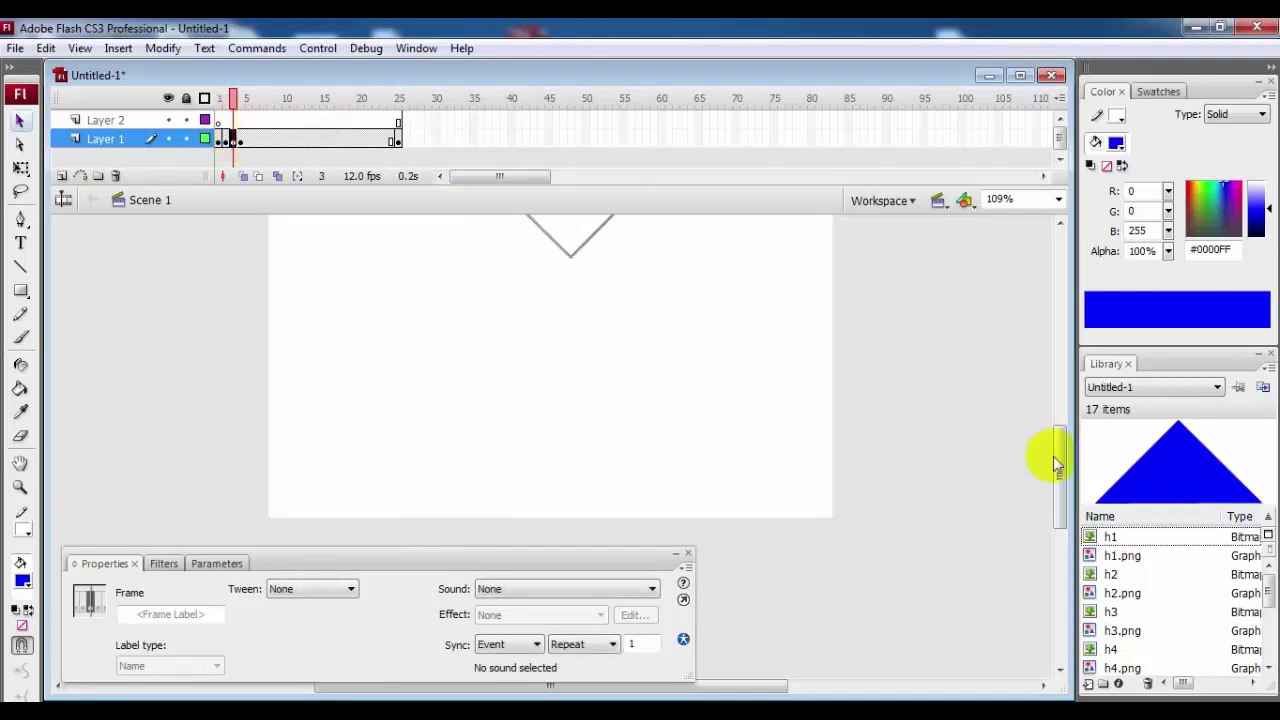
drag(1058, 458, 1062, 432)
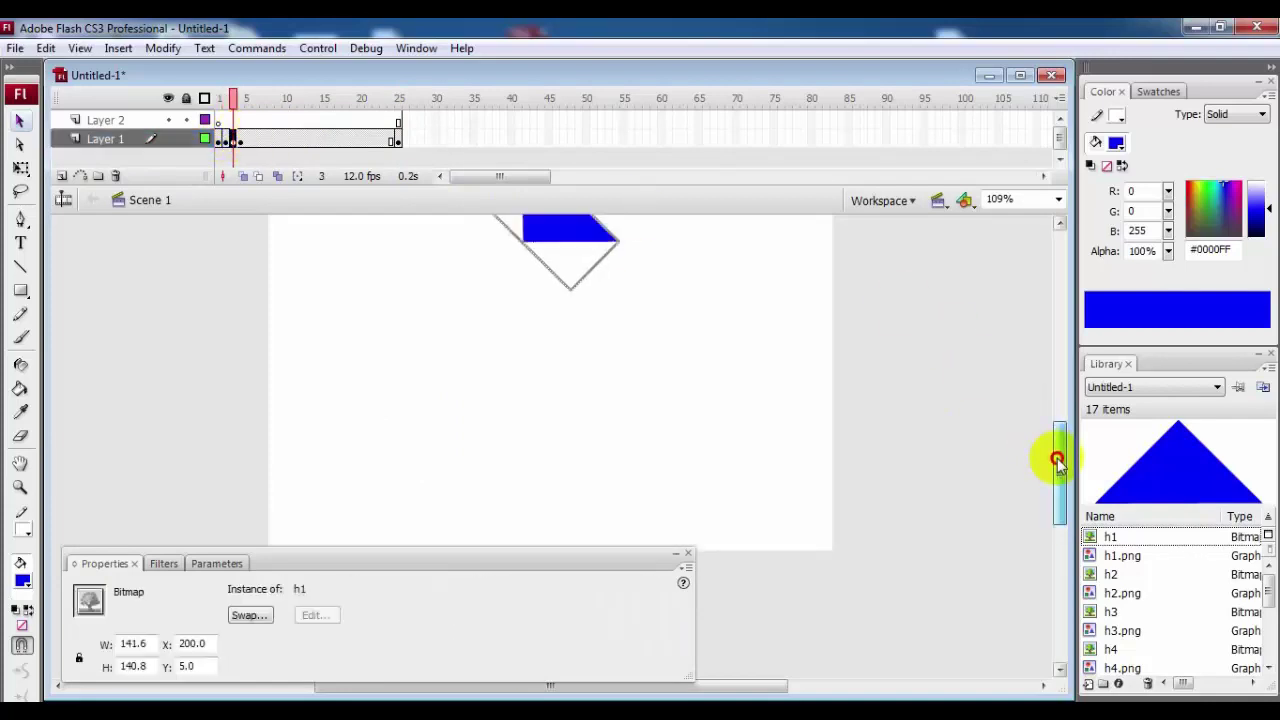
click(398, 141)
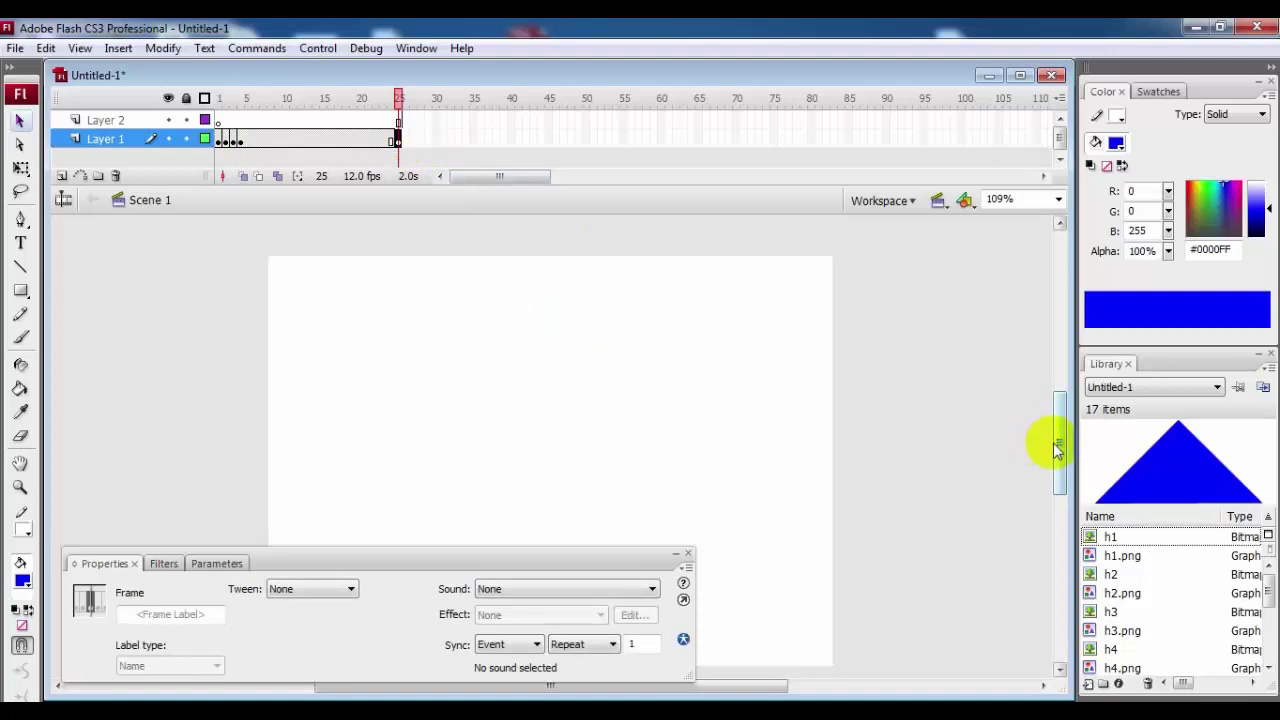
mouse_move(1058, 445)
mouse_down()
mouse_move(1061, 477)
mouse_move(1058, 445)
mouse_up()
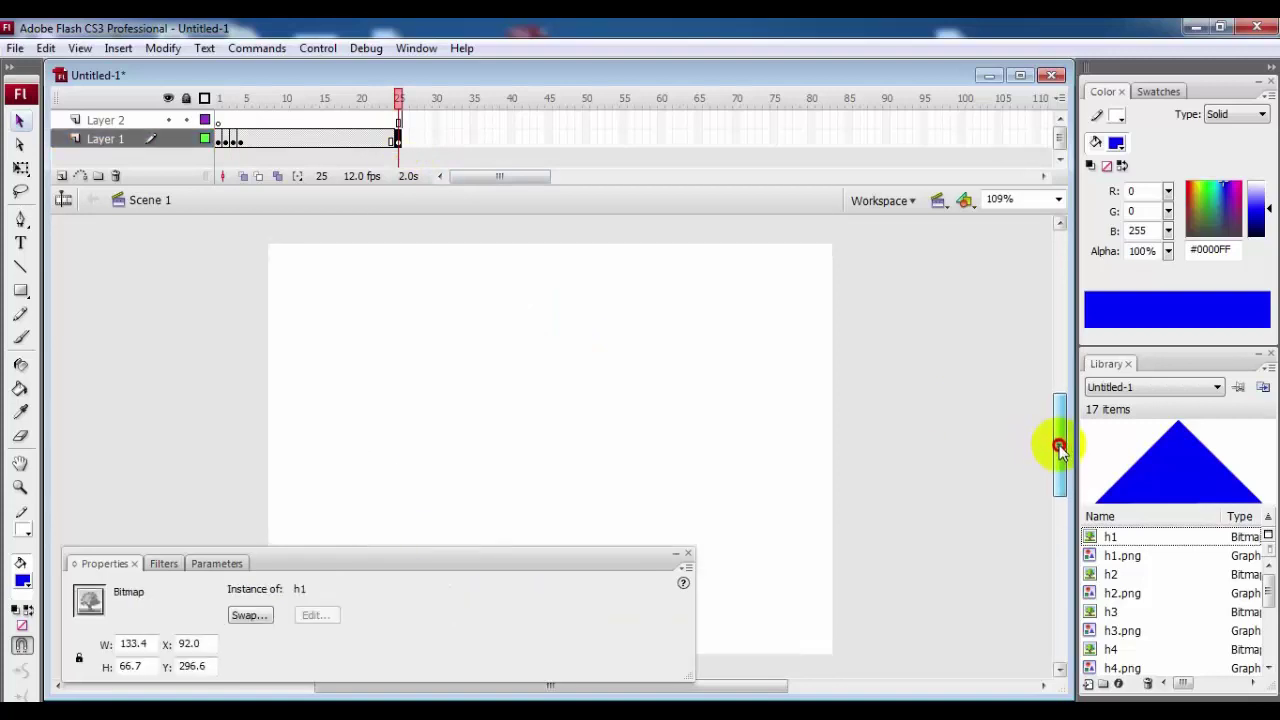
click(307, 139)
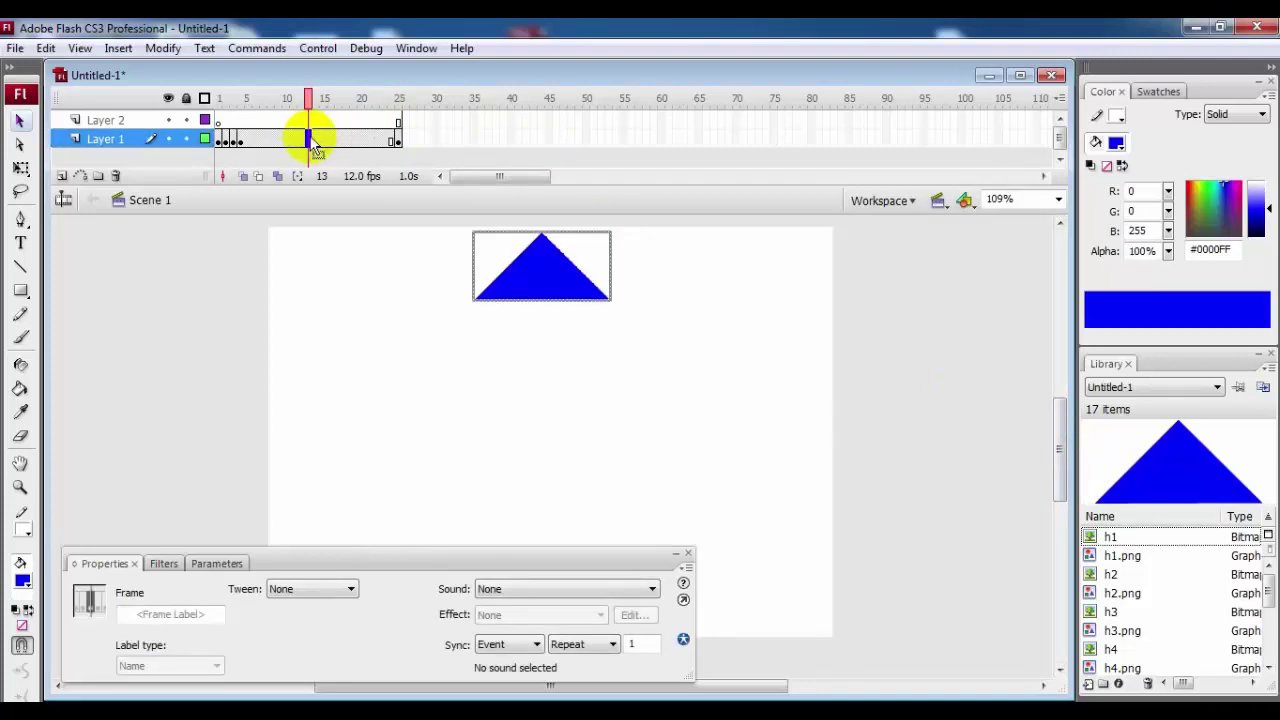
Create a motion tween on the Layer 1 span and scrub it to preview
right_click(310, 143)
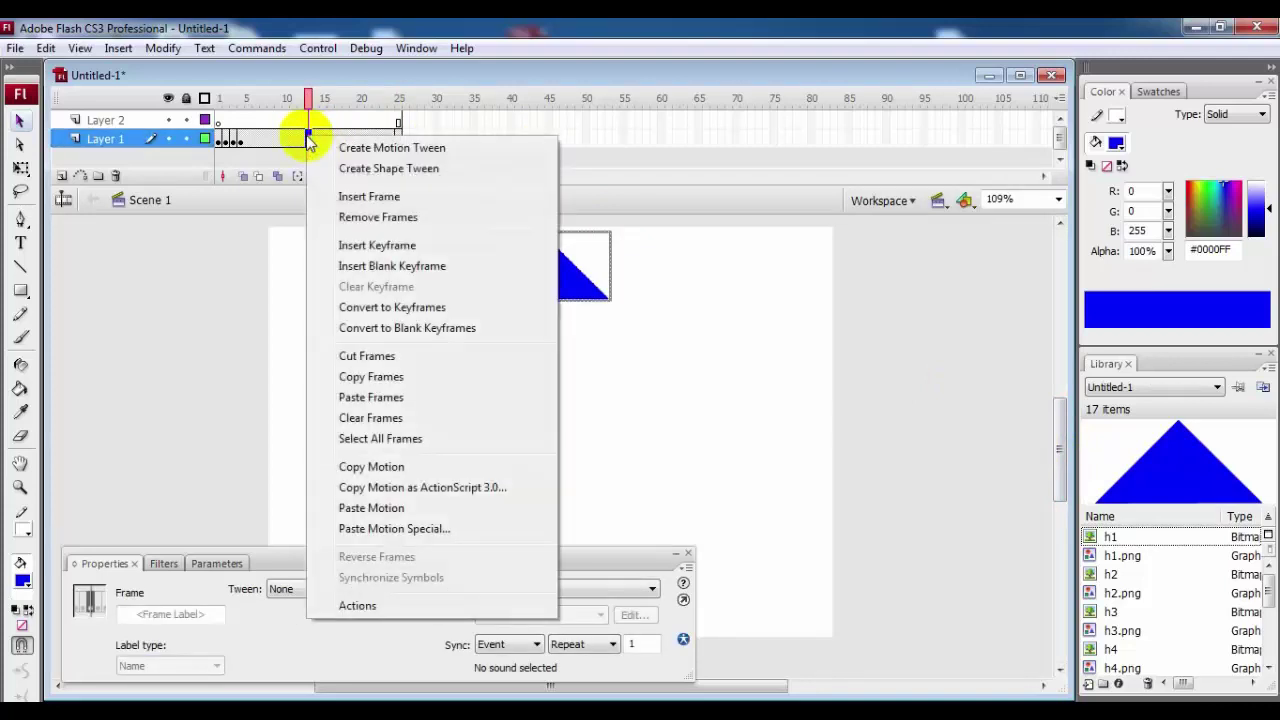
click(360, 150)
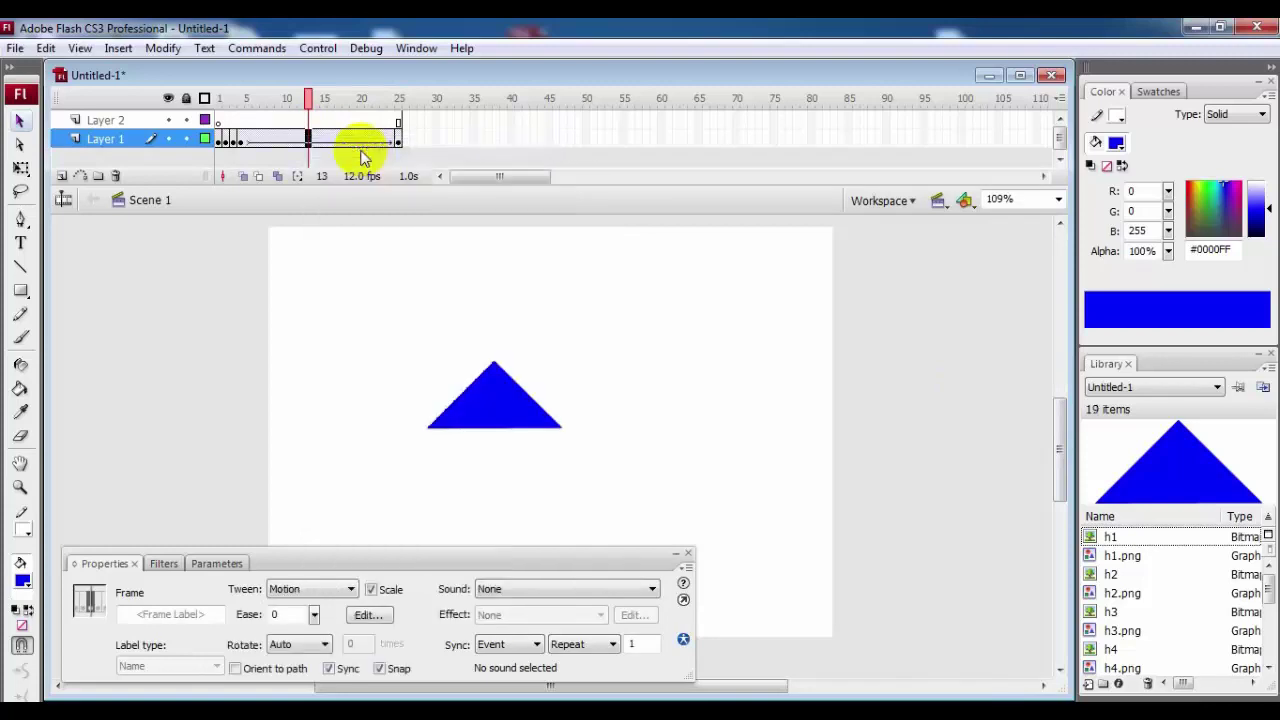
click(299, 100)
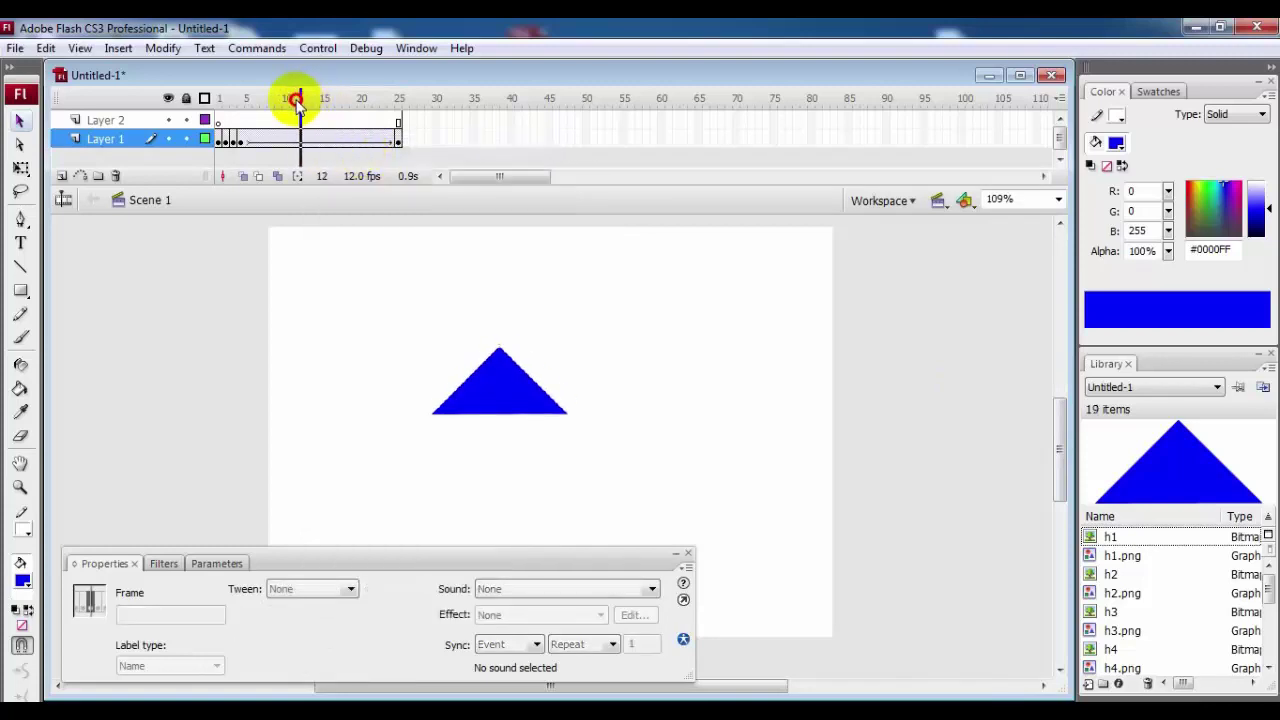
mouse_move(299, 100)
mouse_down()
mouse_move(330, 105)
mouse_move(222, 112)
mouse_move(397, 126)
mouse_up()
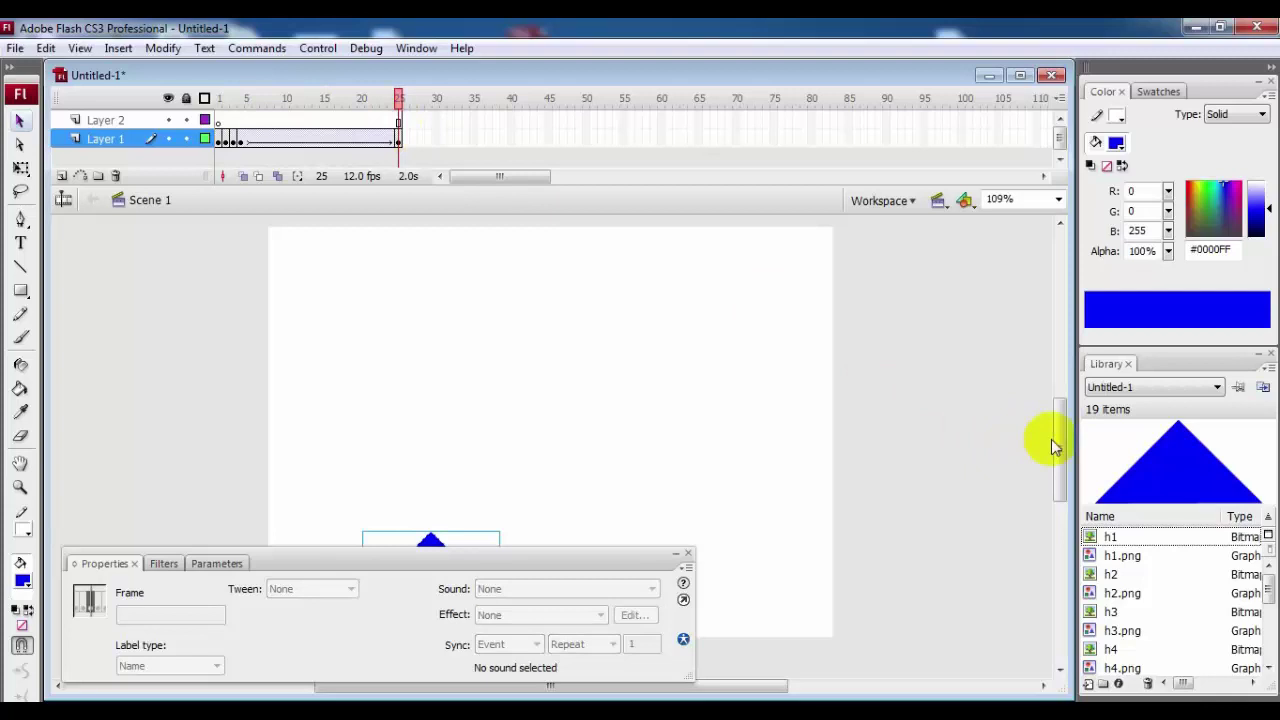
drag(1053, 440, 1056, 445)
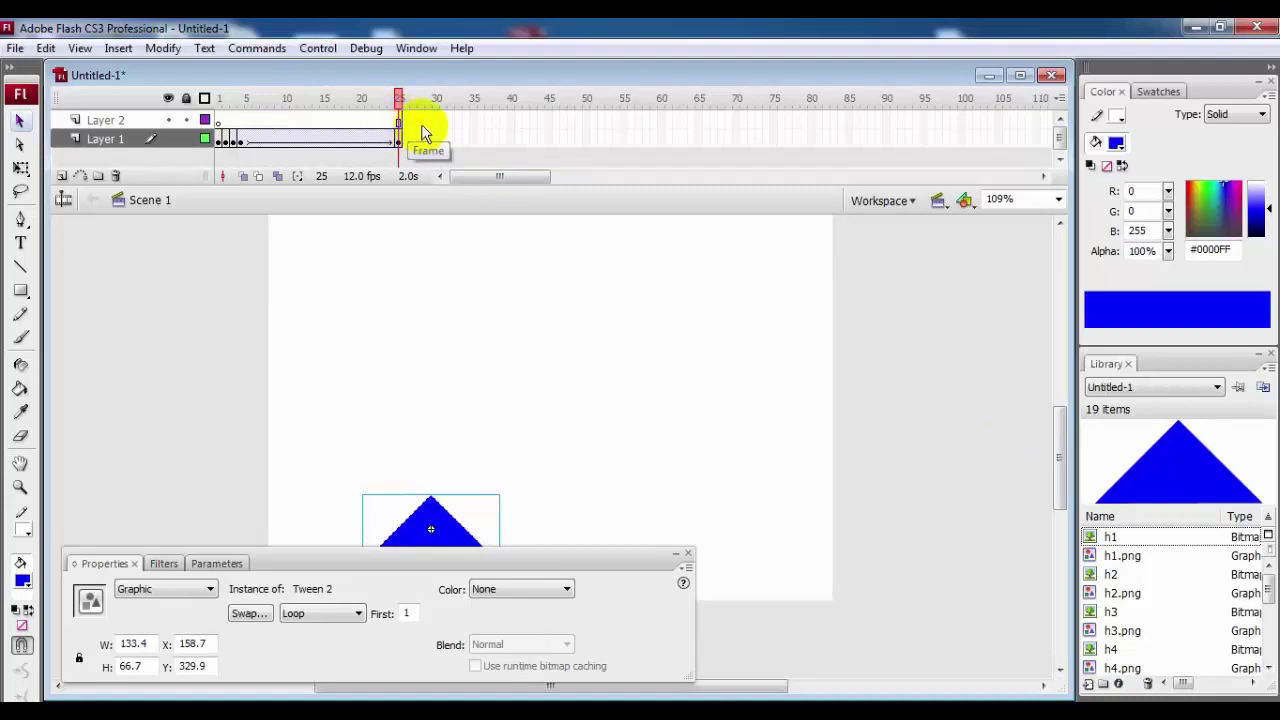
Extend Layer 1 with keyframes to frame 28 and keyframe Layer 2 at frame 26
key(period)
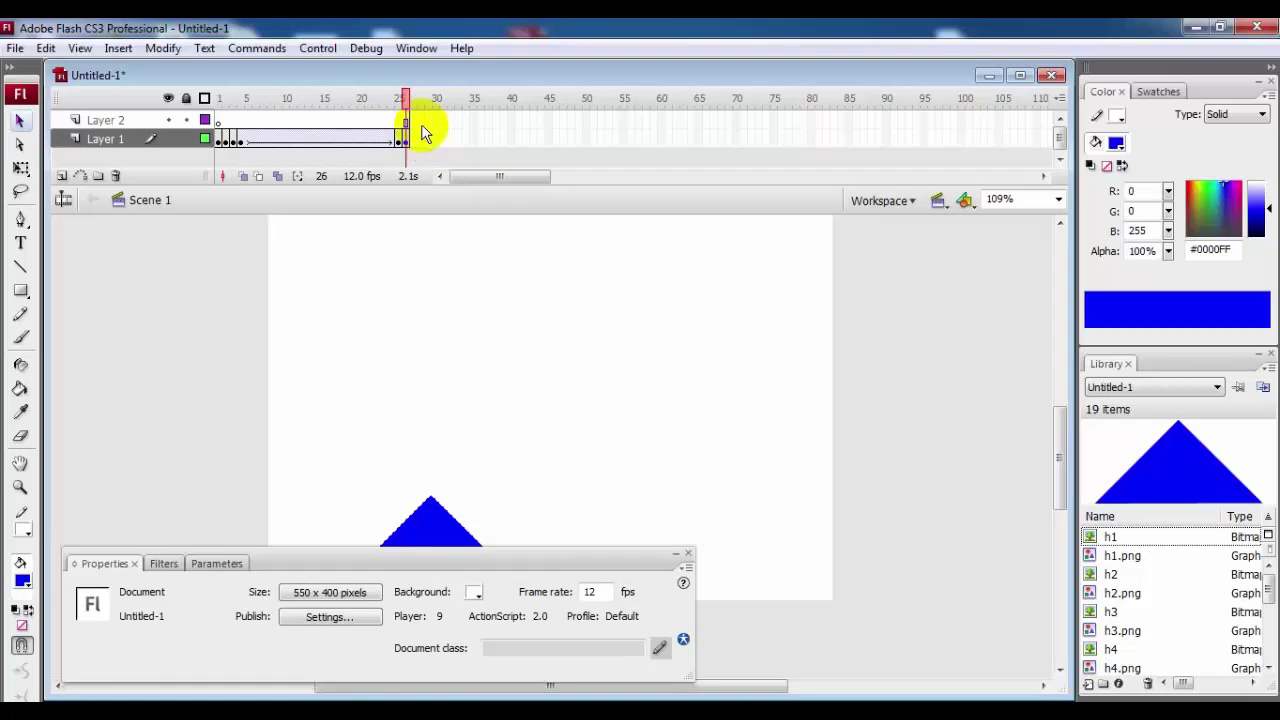
key(F6)
key(F6)
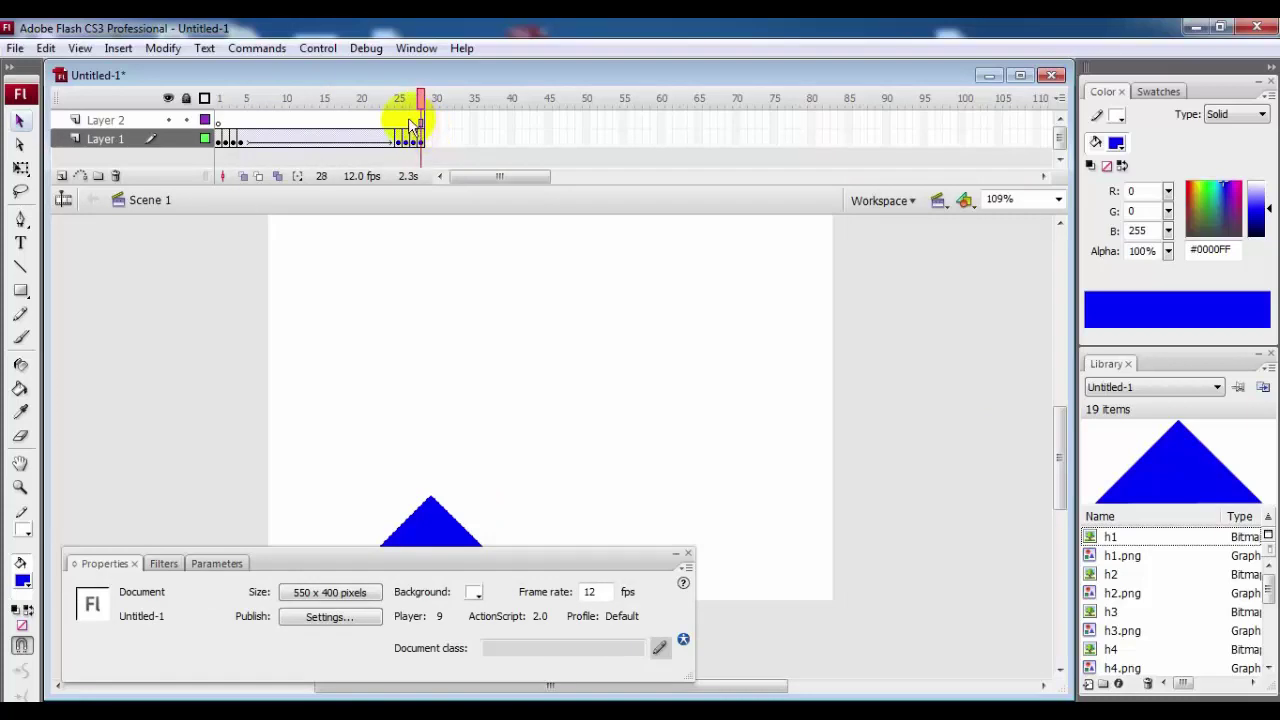
click(406, 120)
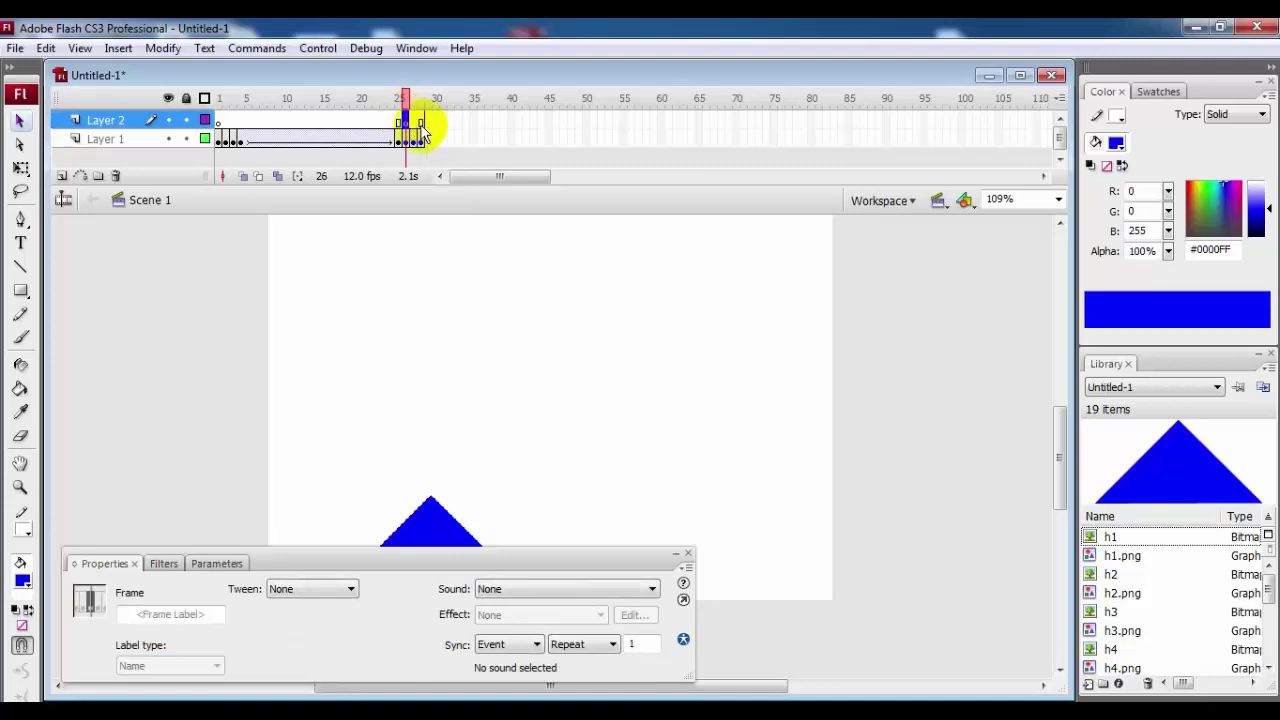
key(F6)
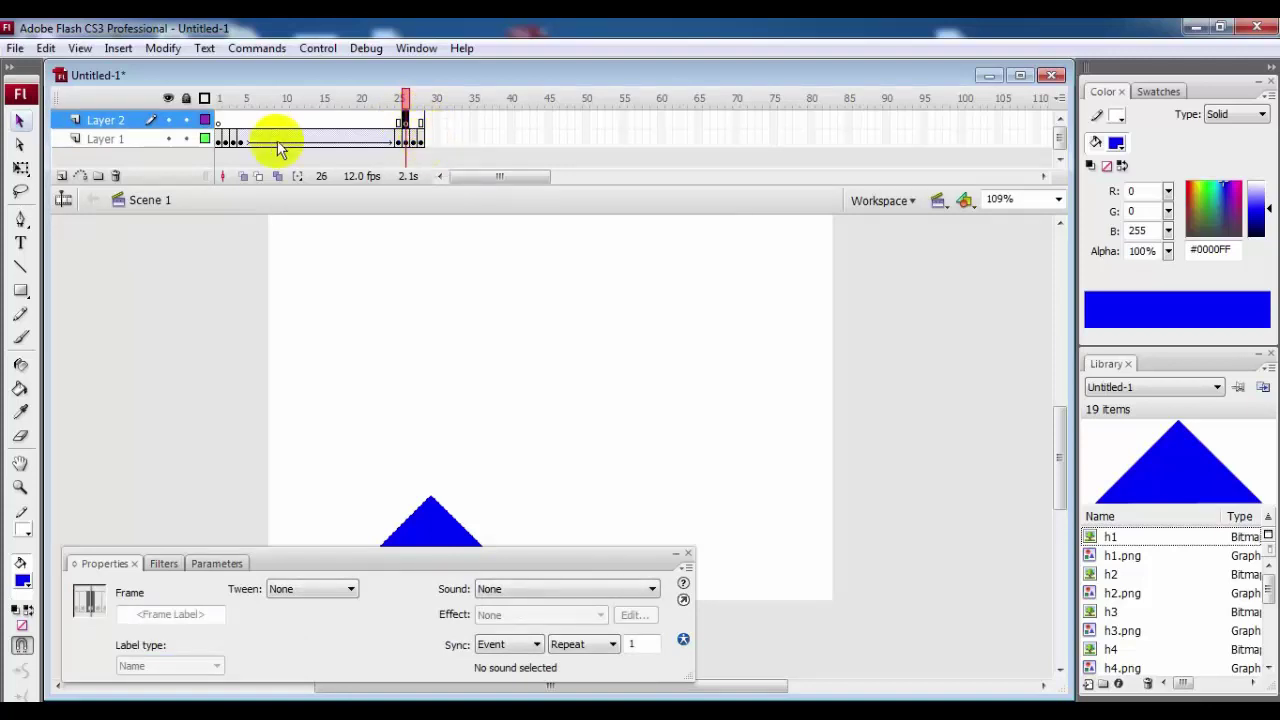
Copy Layer 1 frame 2 and paste it at Layer 2 frame 26, giving a tilted h1 piece
click(226, 140)
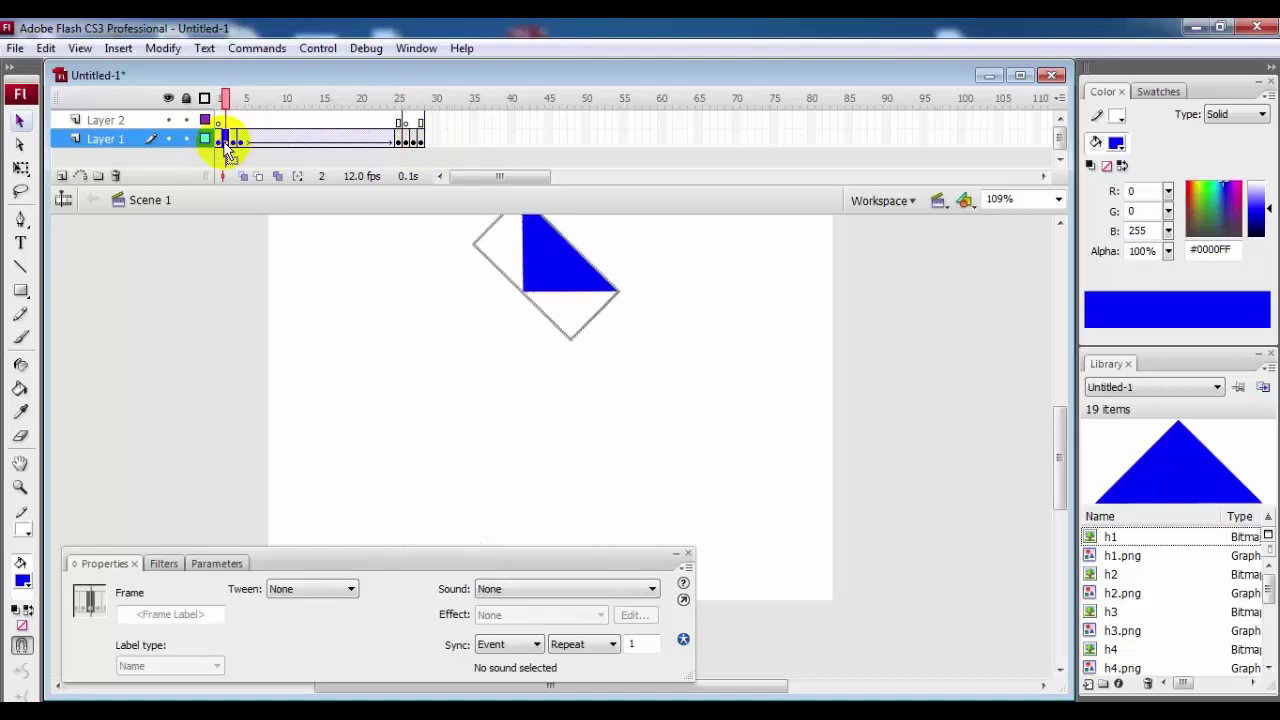
right_click(230, 144)
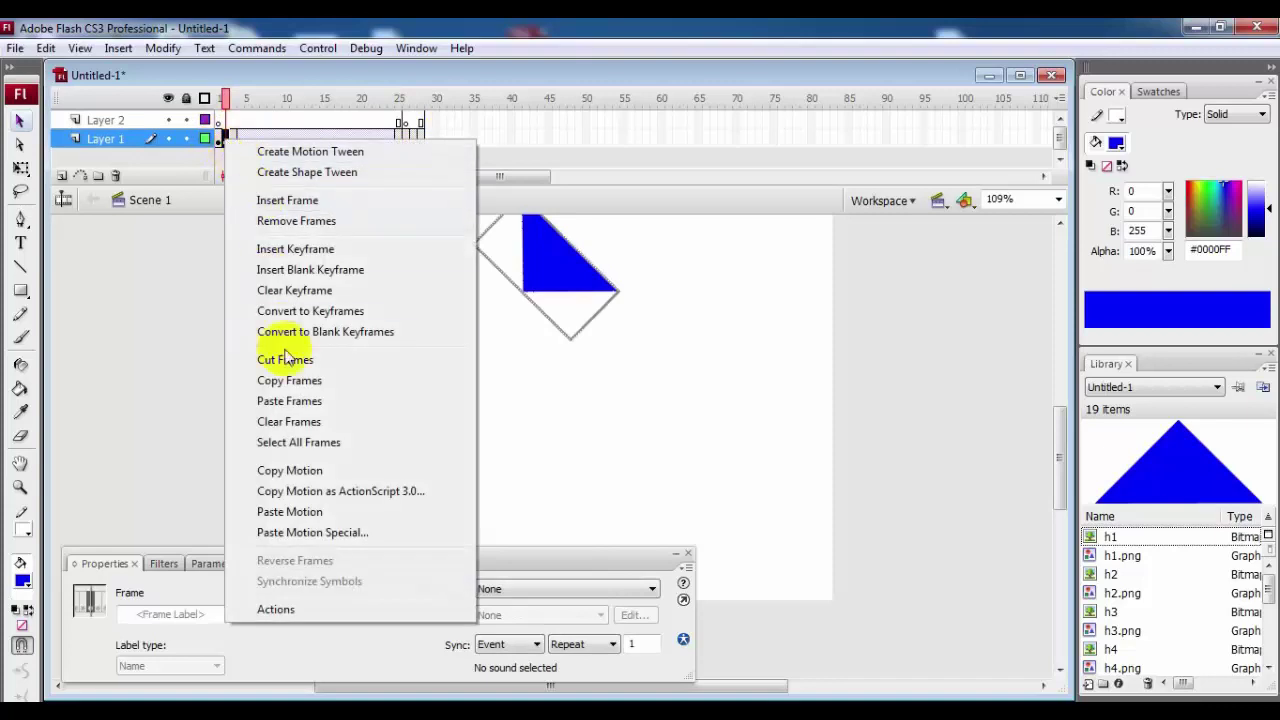
click(277, 381)
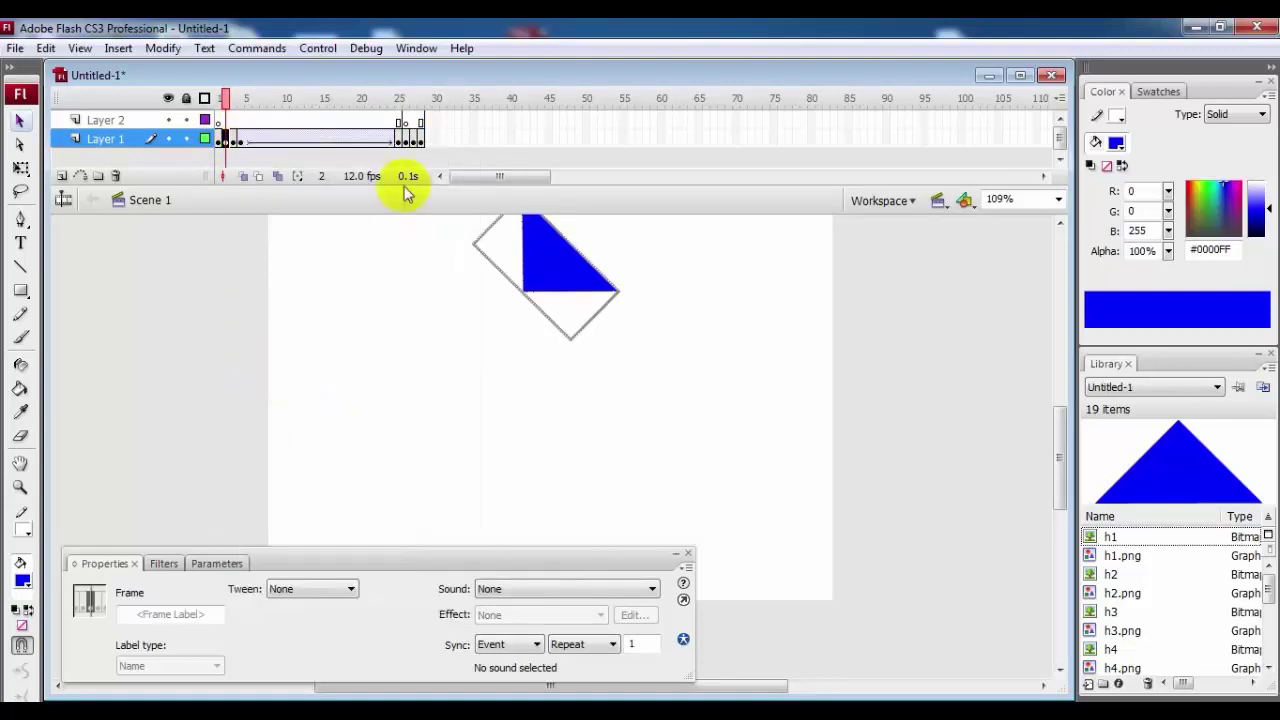
click(404, 121)
right_click(404, 121)
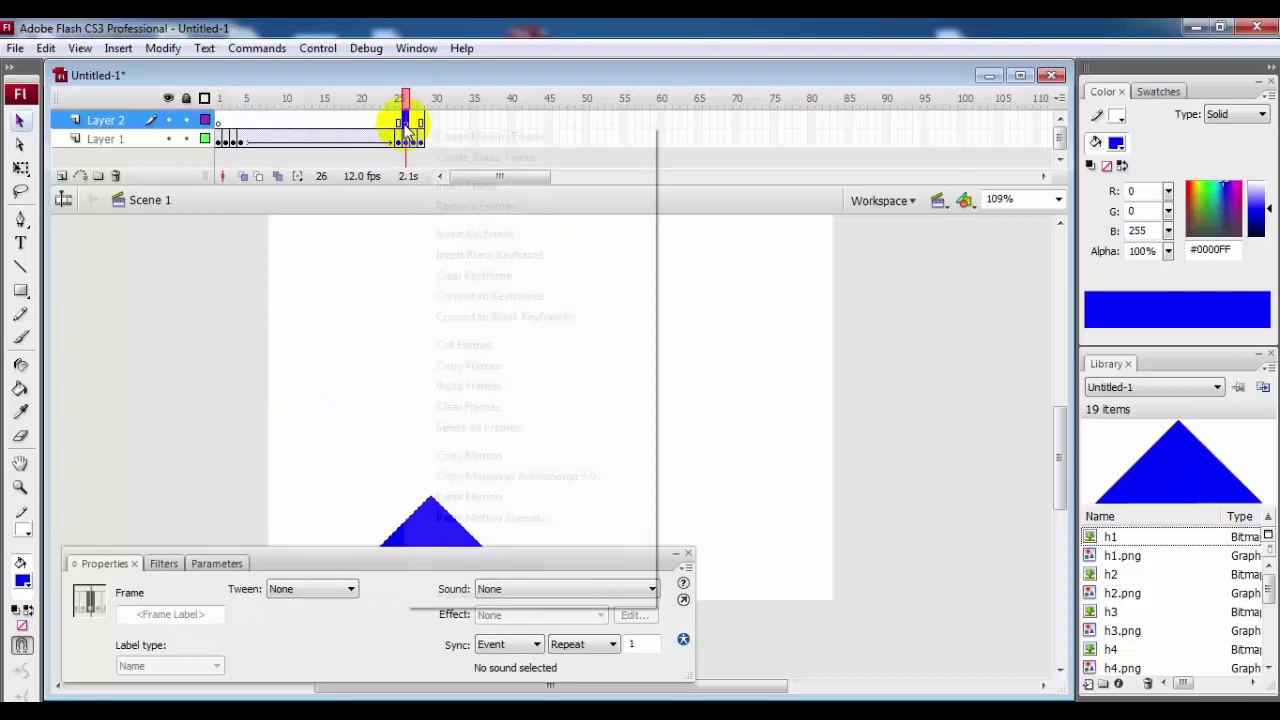
click(459, 386)
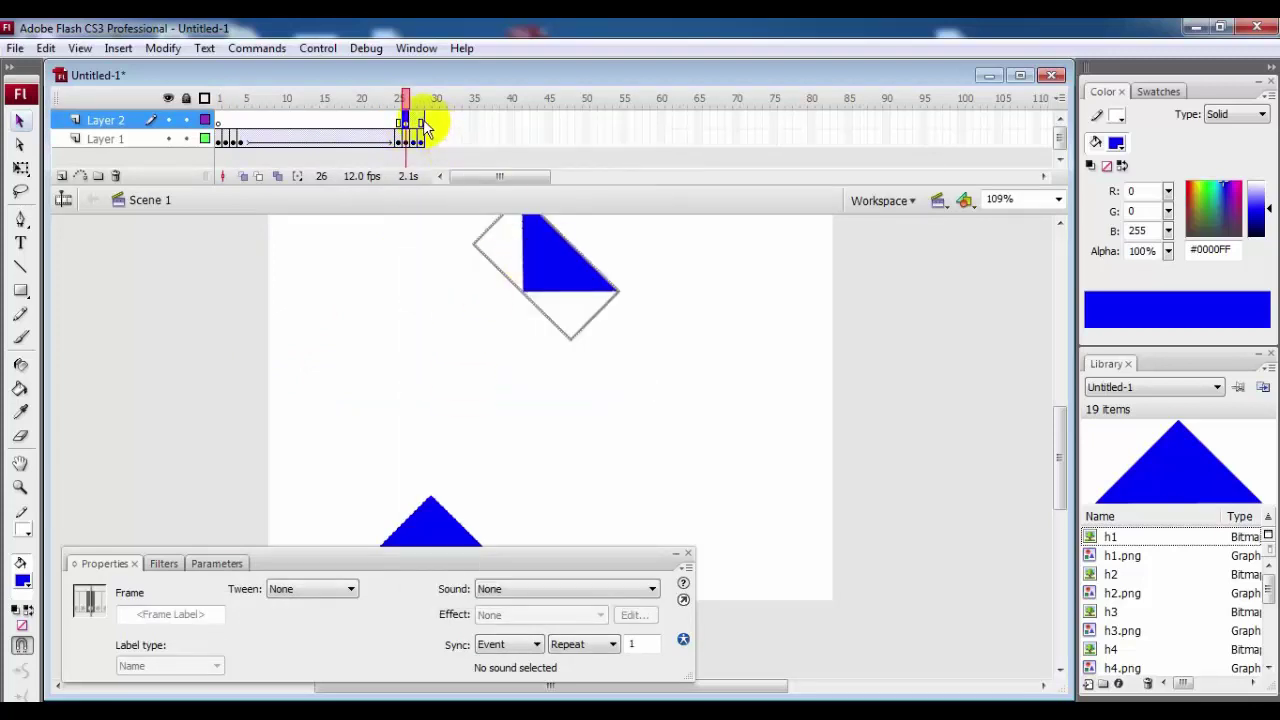
click(404, 100)
click(1059, 441)
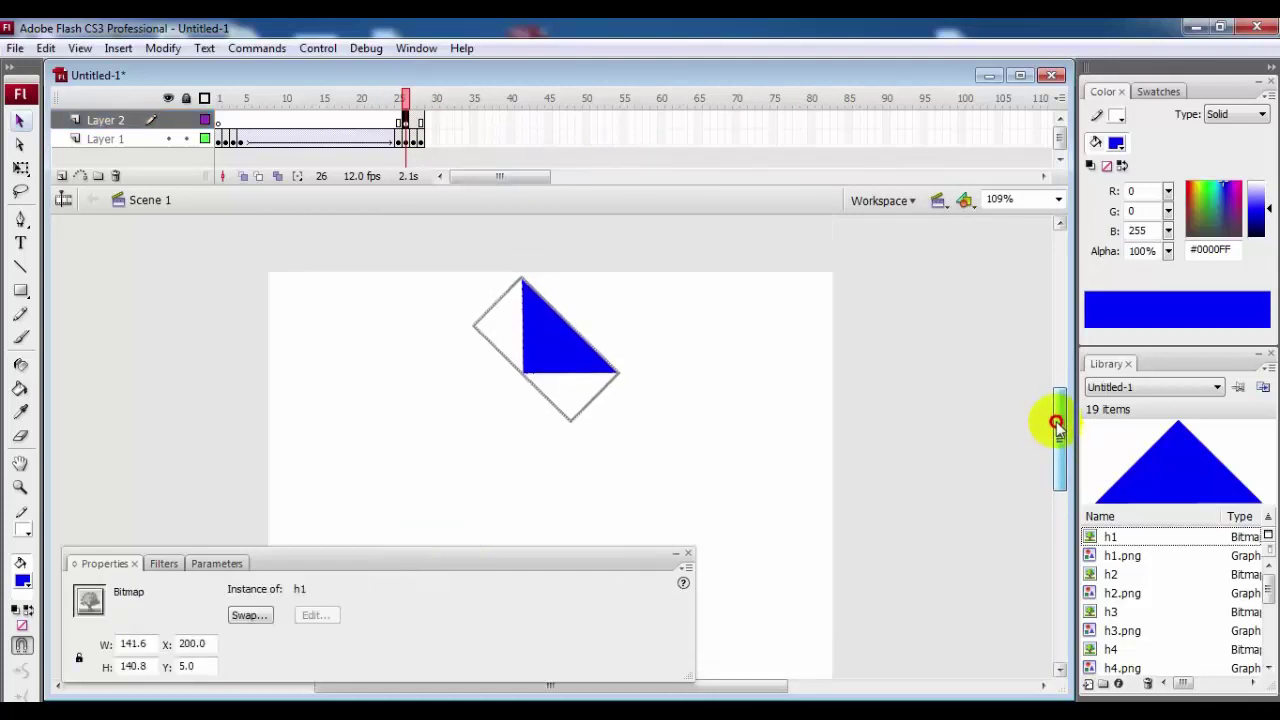
drag(1059, 441, 1057, 434)
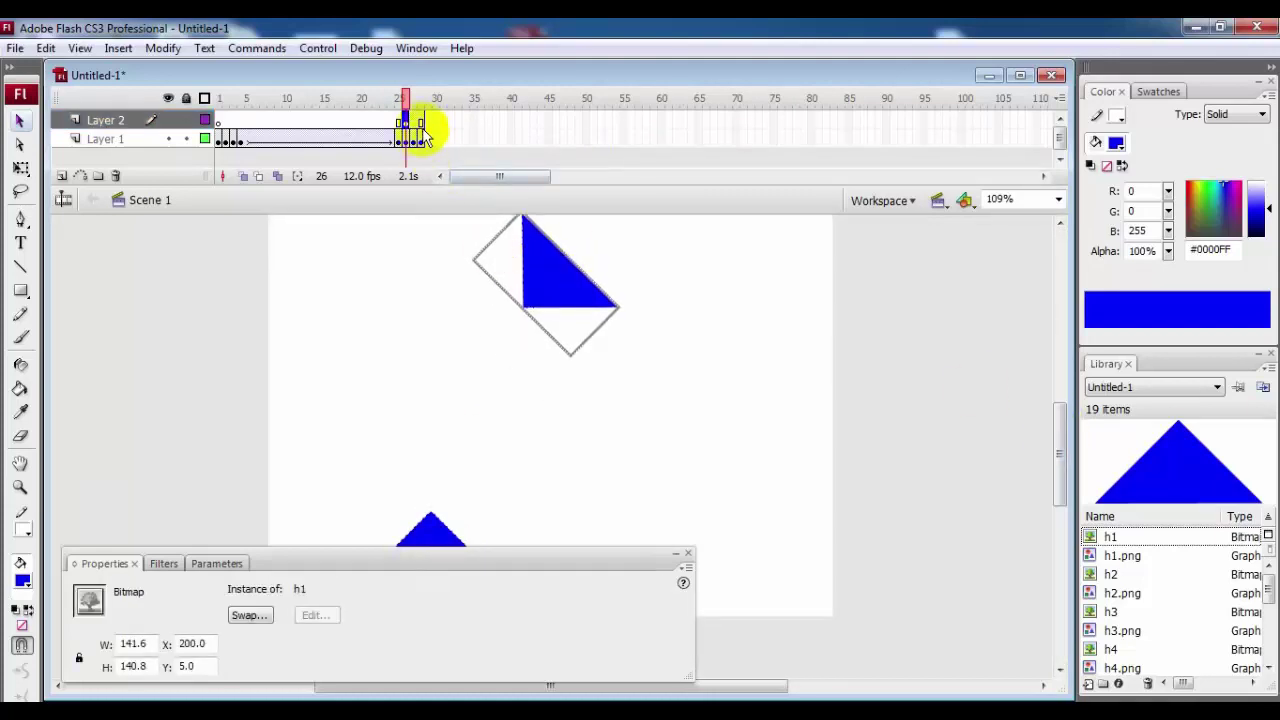
click(422, 121)
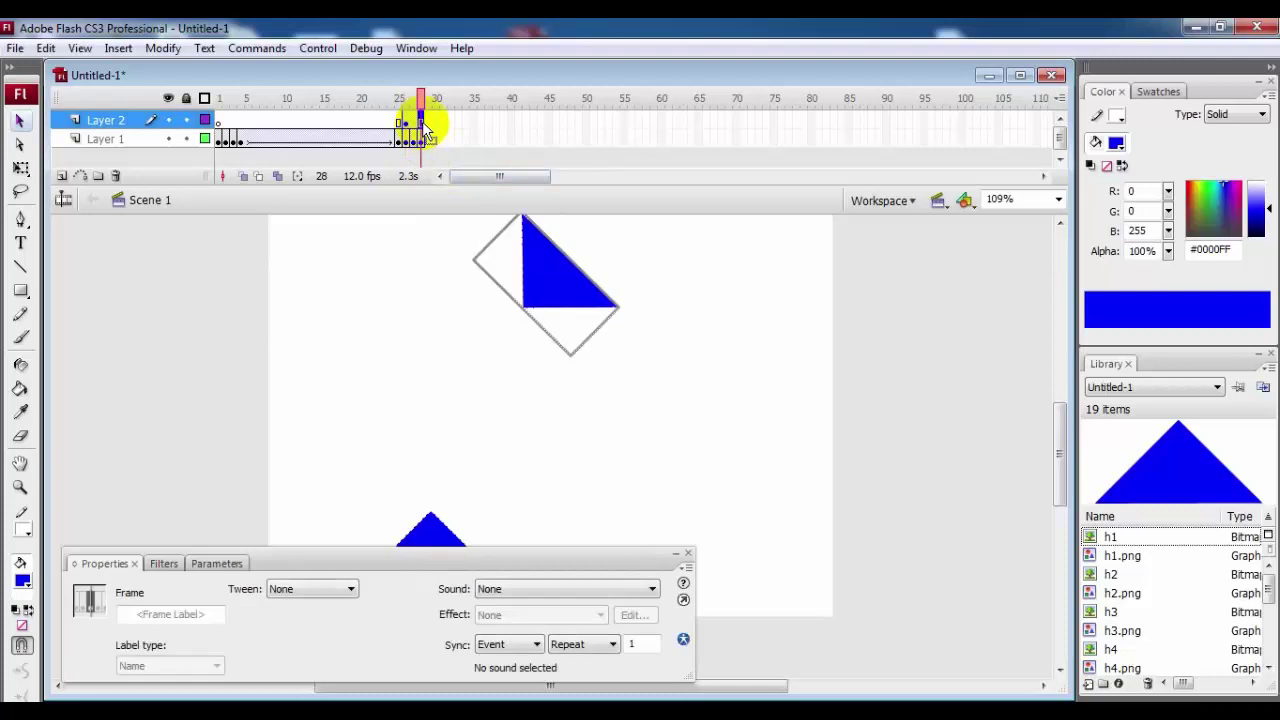
Insert a keyframe at frame 29 on Layer 2 and clear its copied content
key(F7)
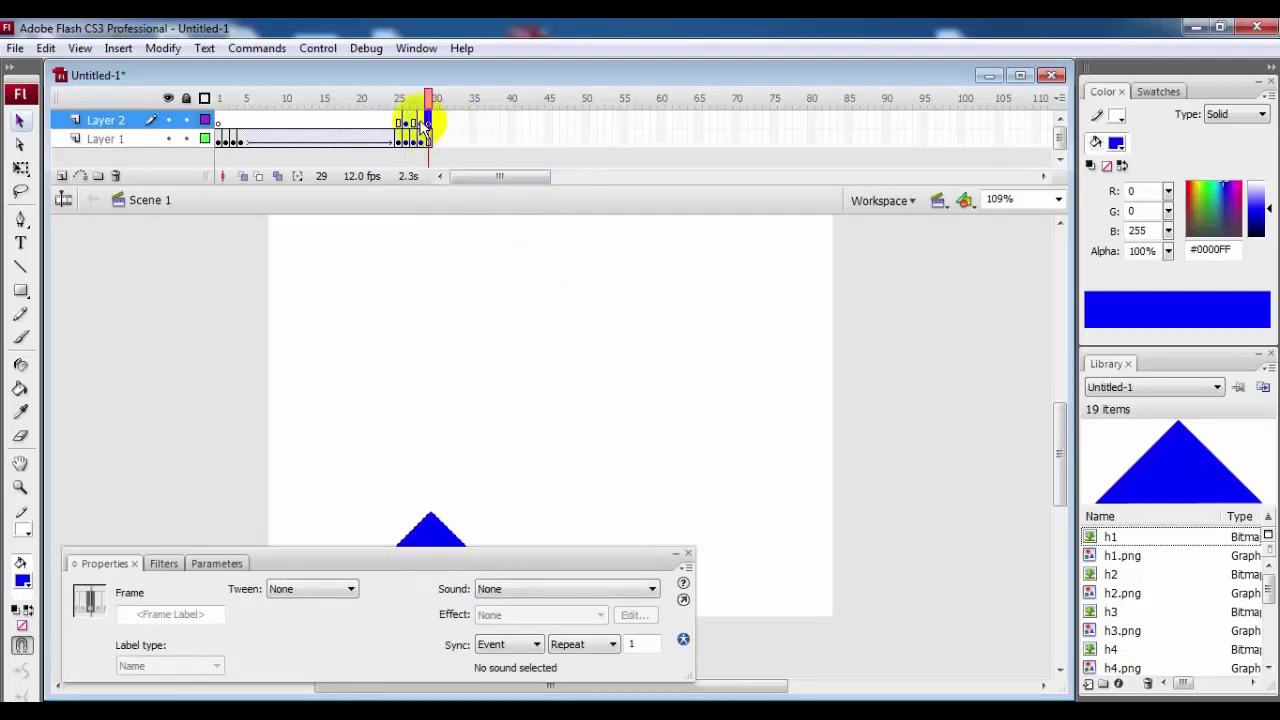
key(ctrl+z)
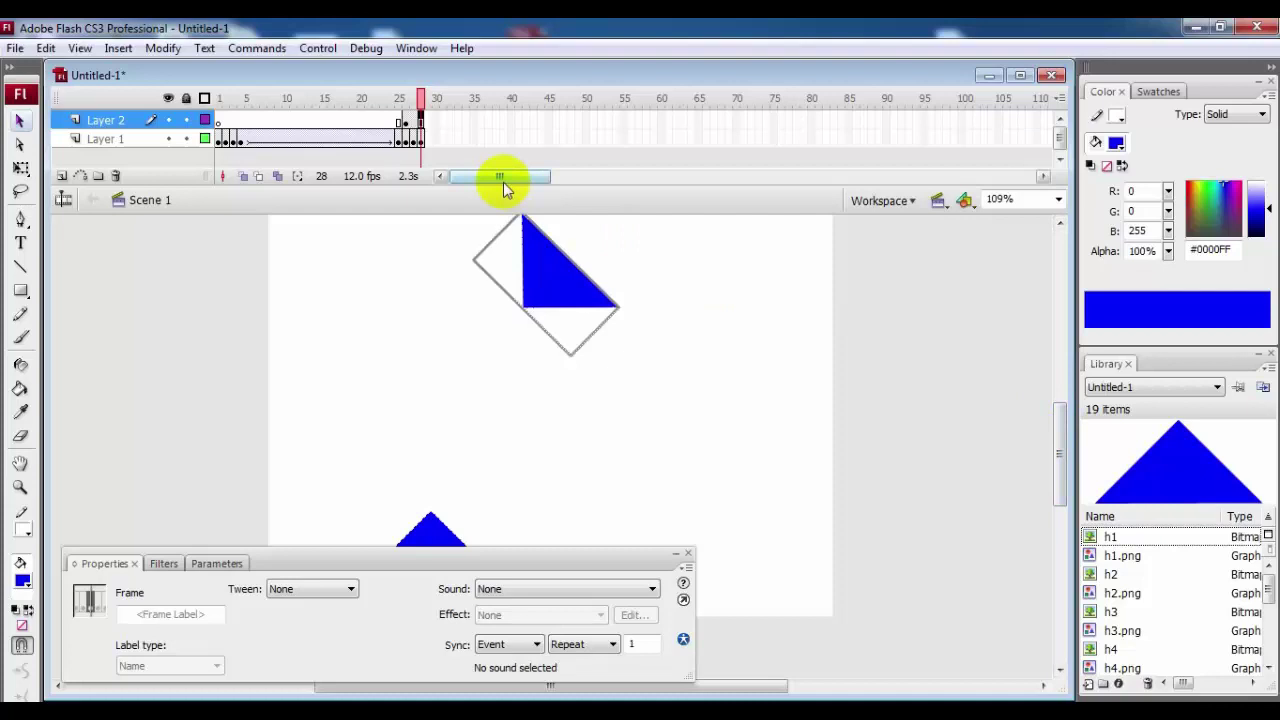
key(F6)
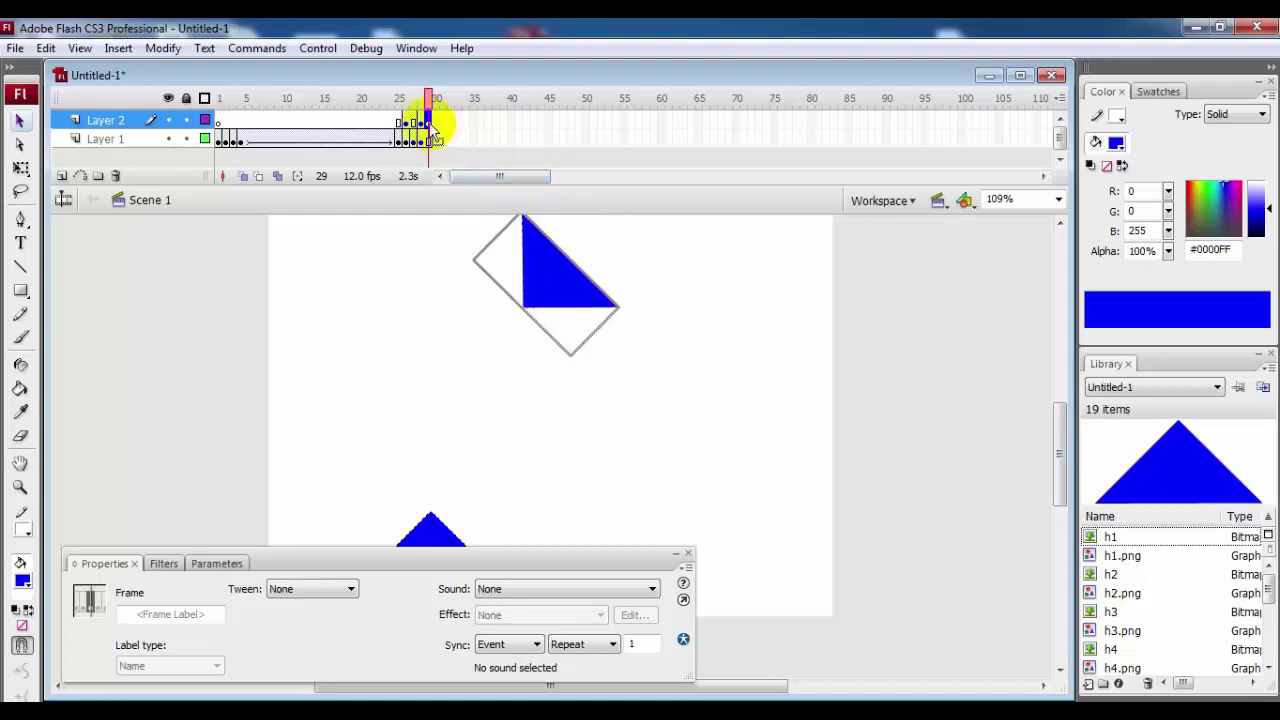
key(Delete)
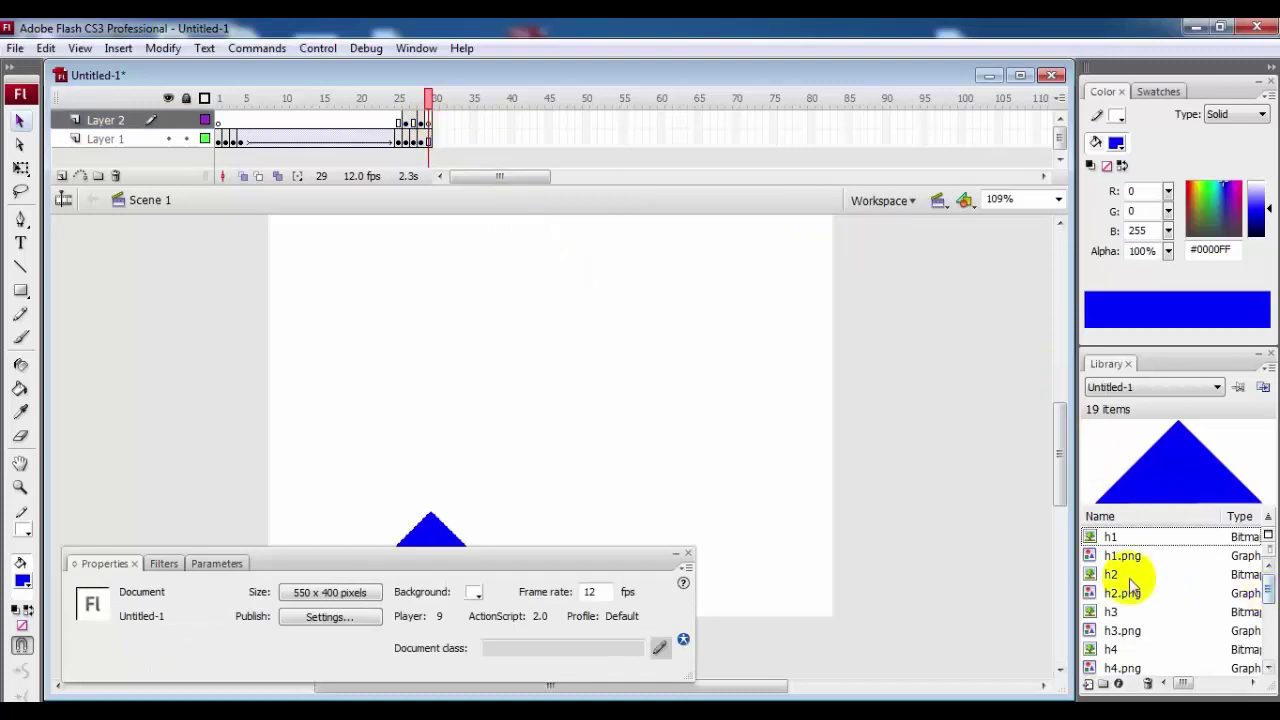
Place the h2 triangle from the library on frame 29 at X 200, Y 5
drag(1112, 577, 517, 283)
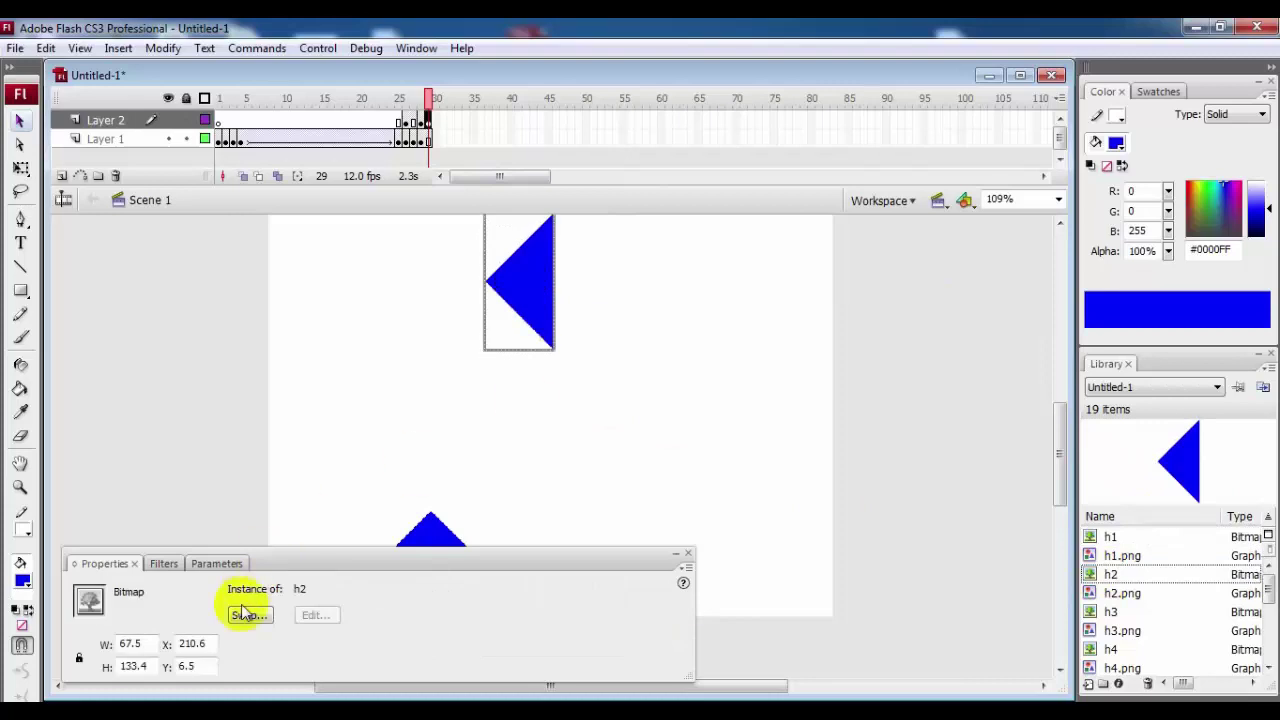
drag(213, 643, 159, 641)
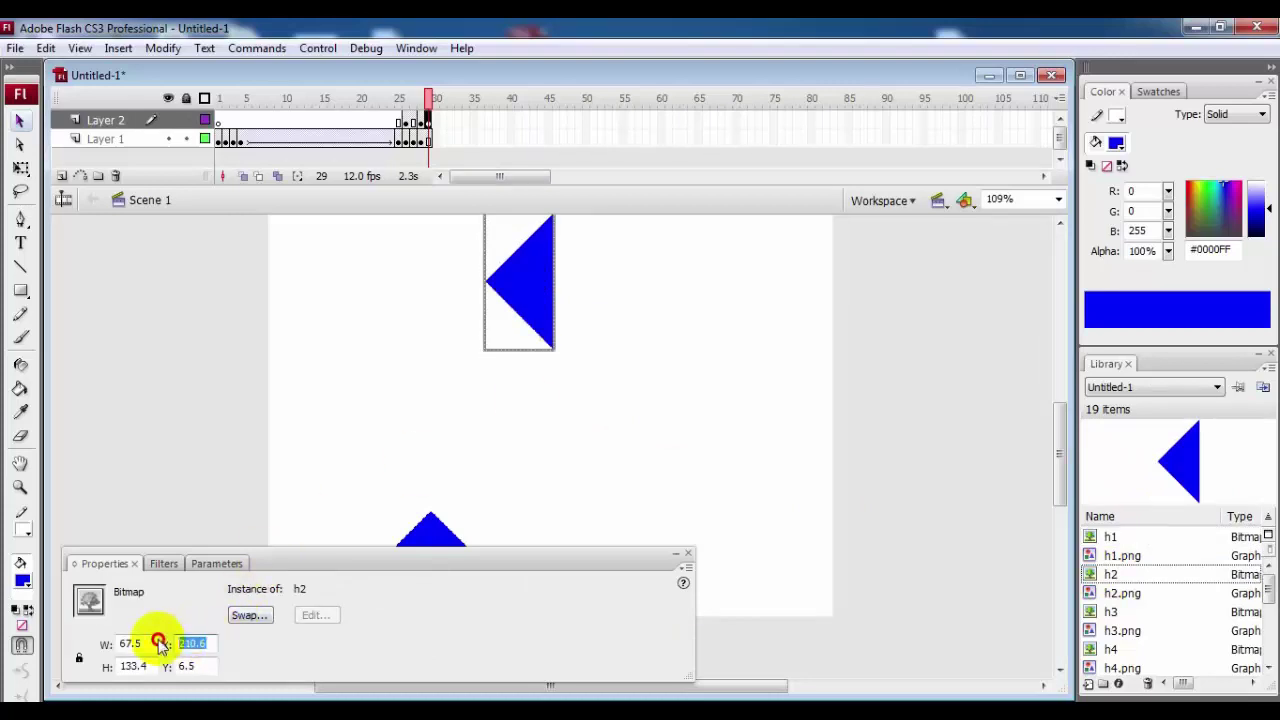
text(2)
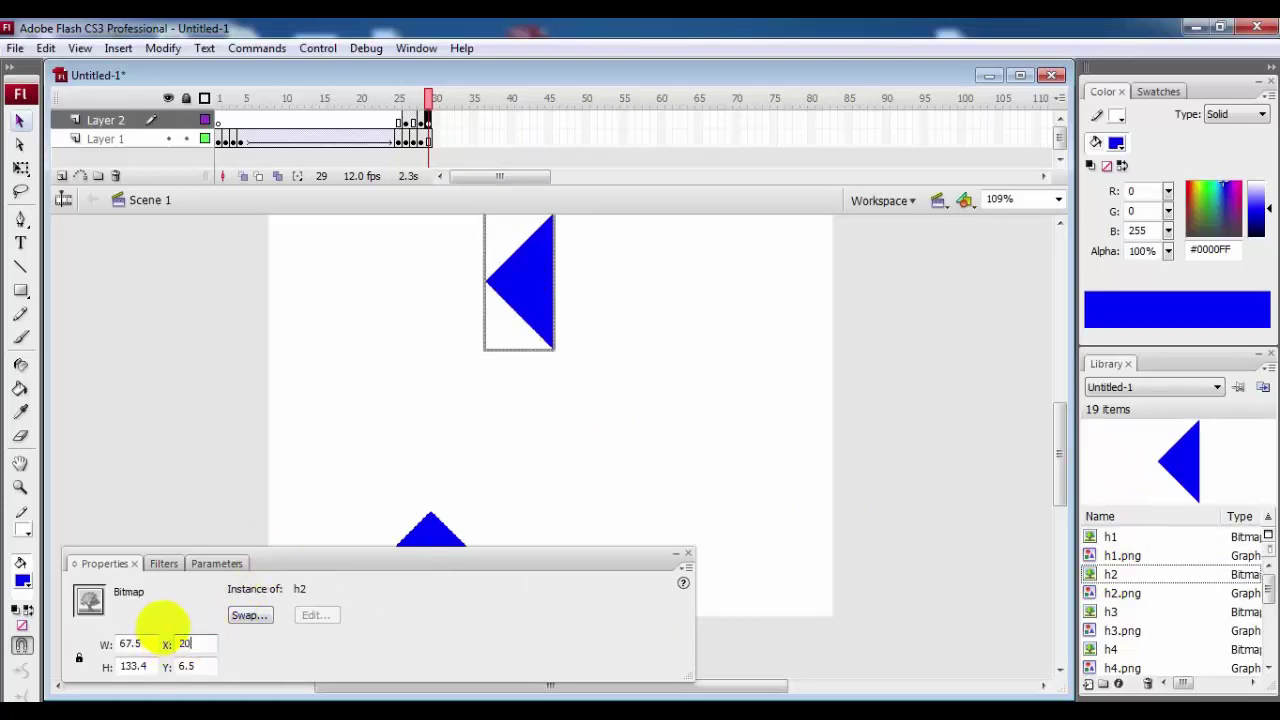
text(0)
drag(194, 666, 176, 668)
text(5)
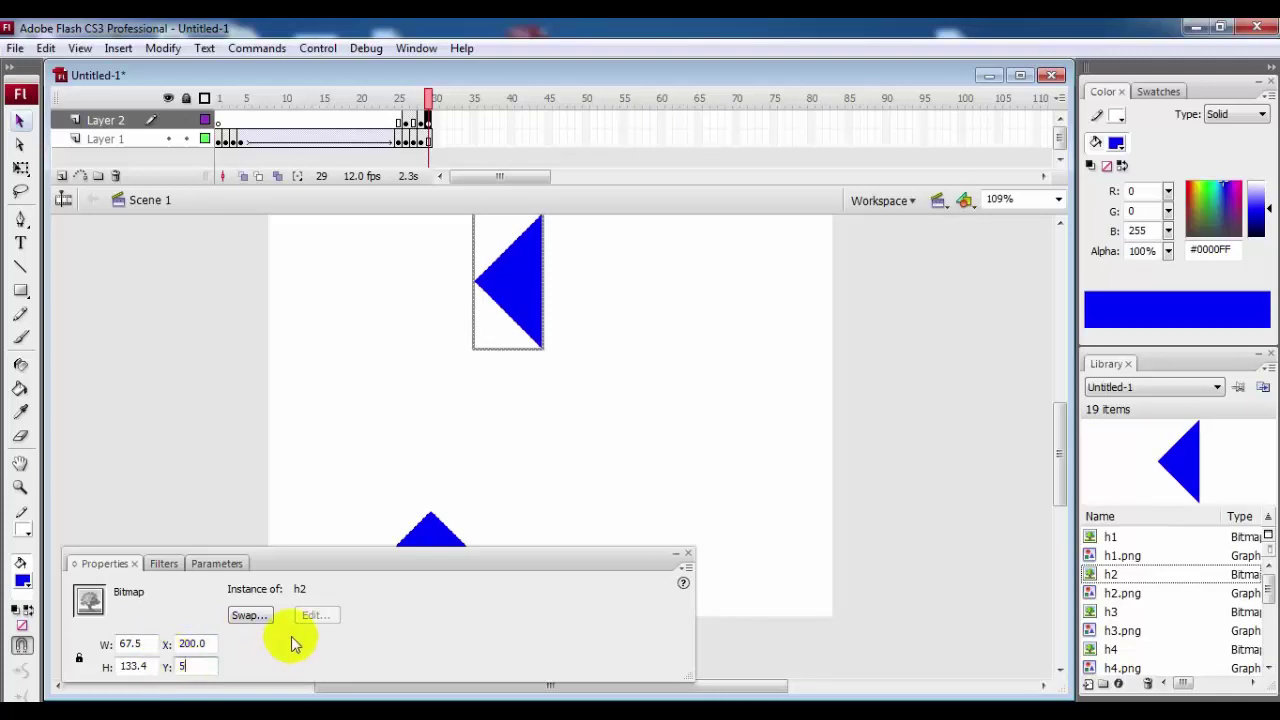
key(Return)
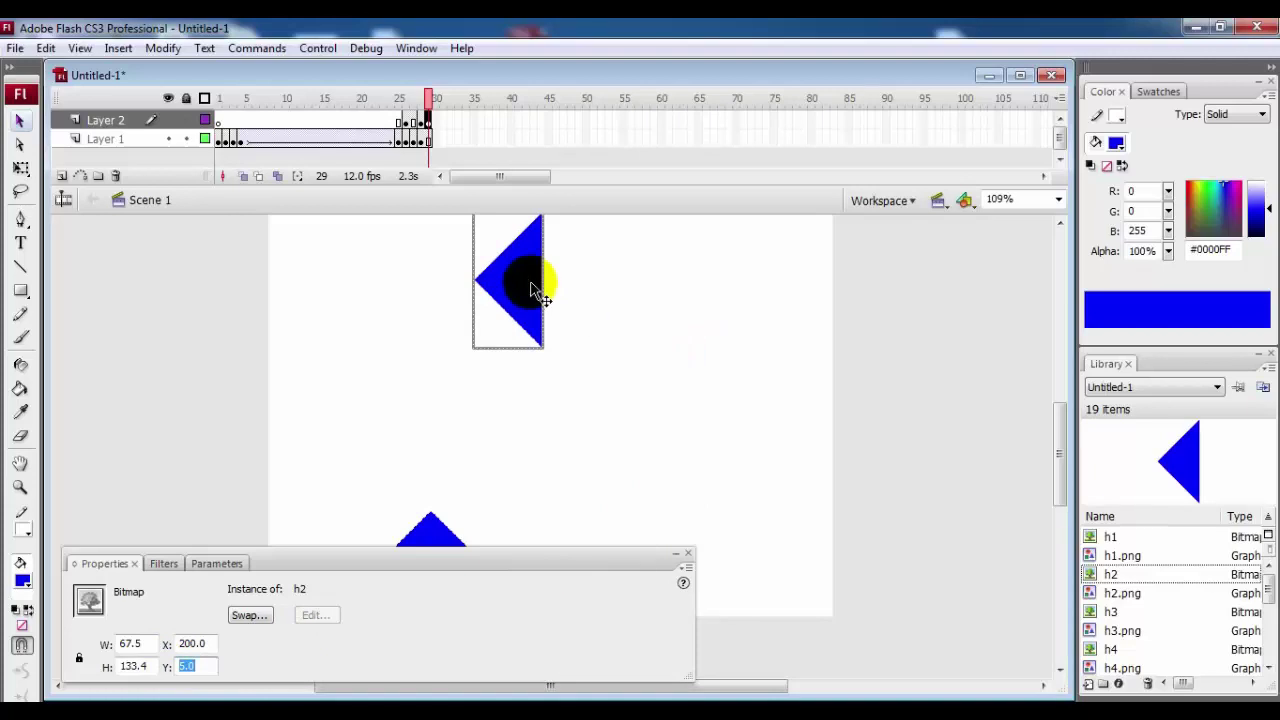
click(531, 281)
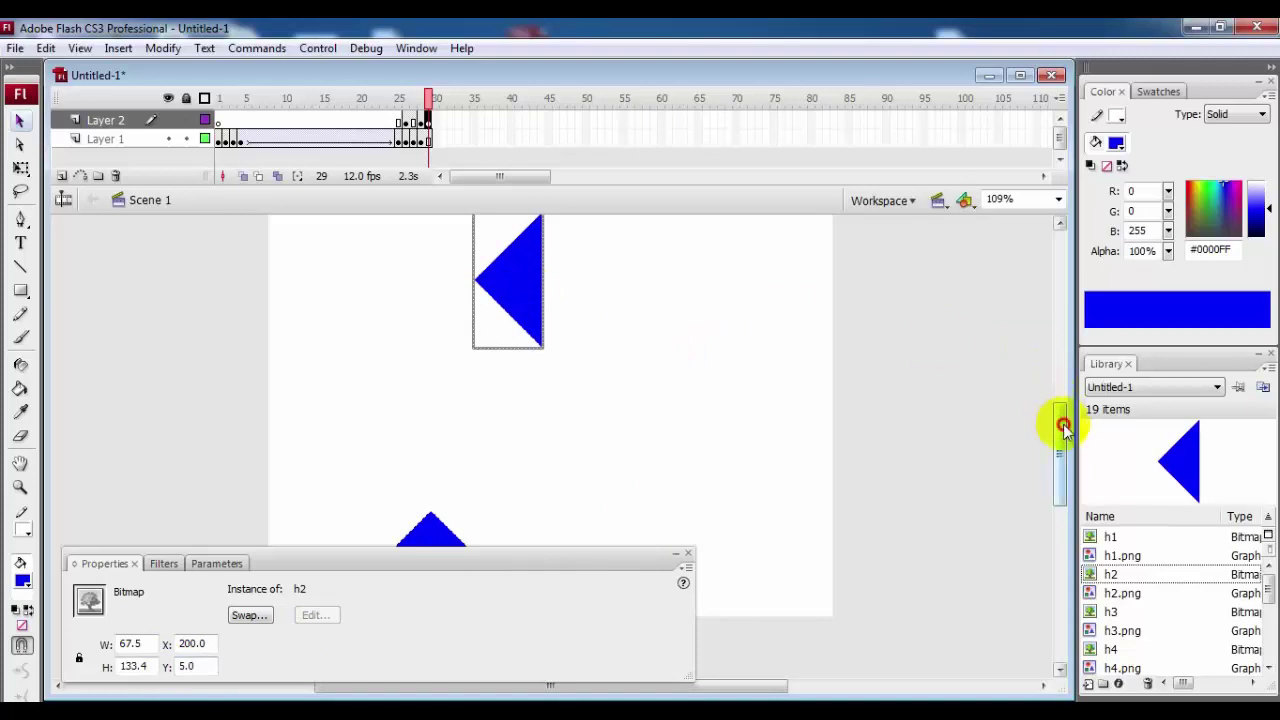
drag(1062, 423, 1062, 412)
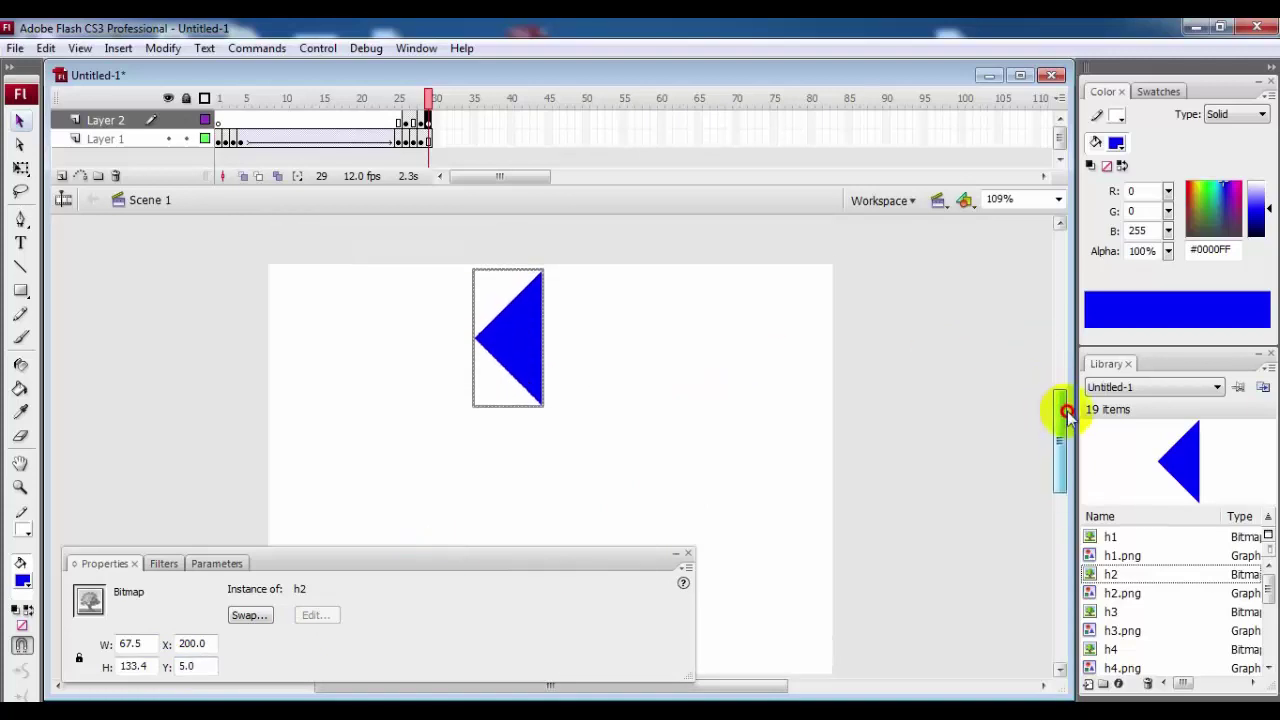
Insert a keyframe at frame 50 on Layer 2 and frames out to 95 on Layer 1
click(589, 123)
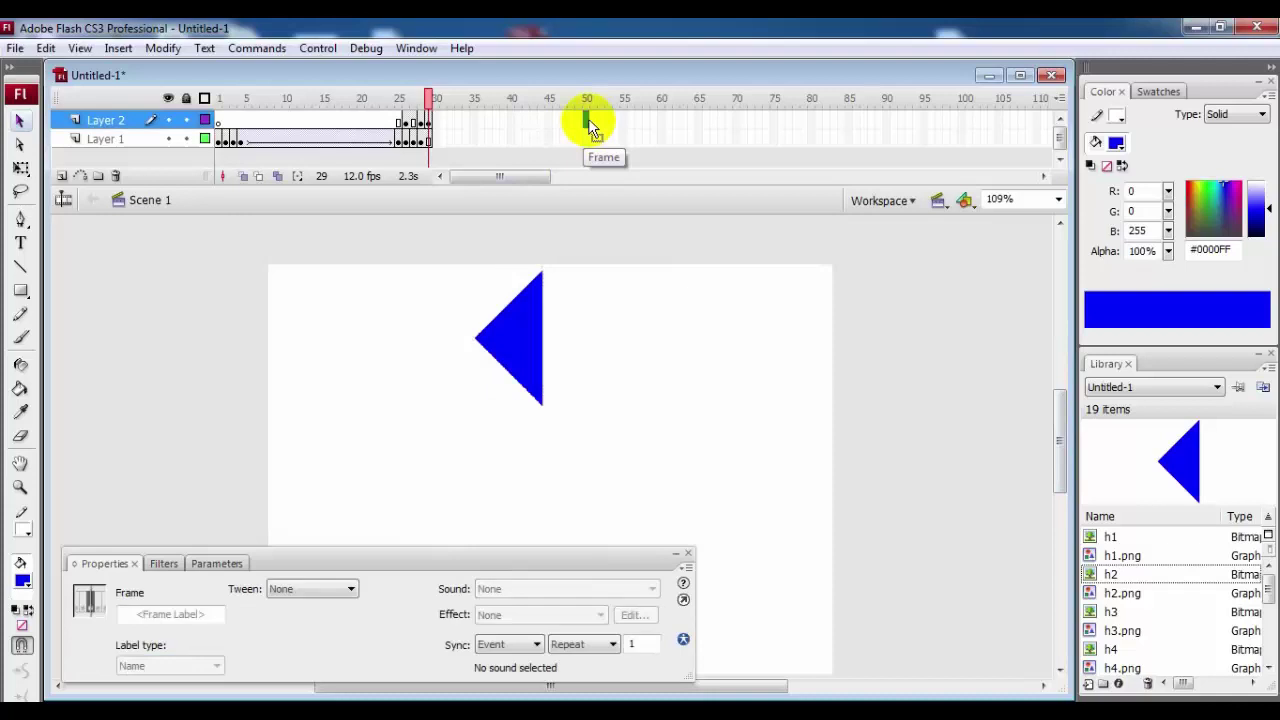
key(F6)
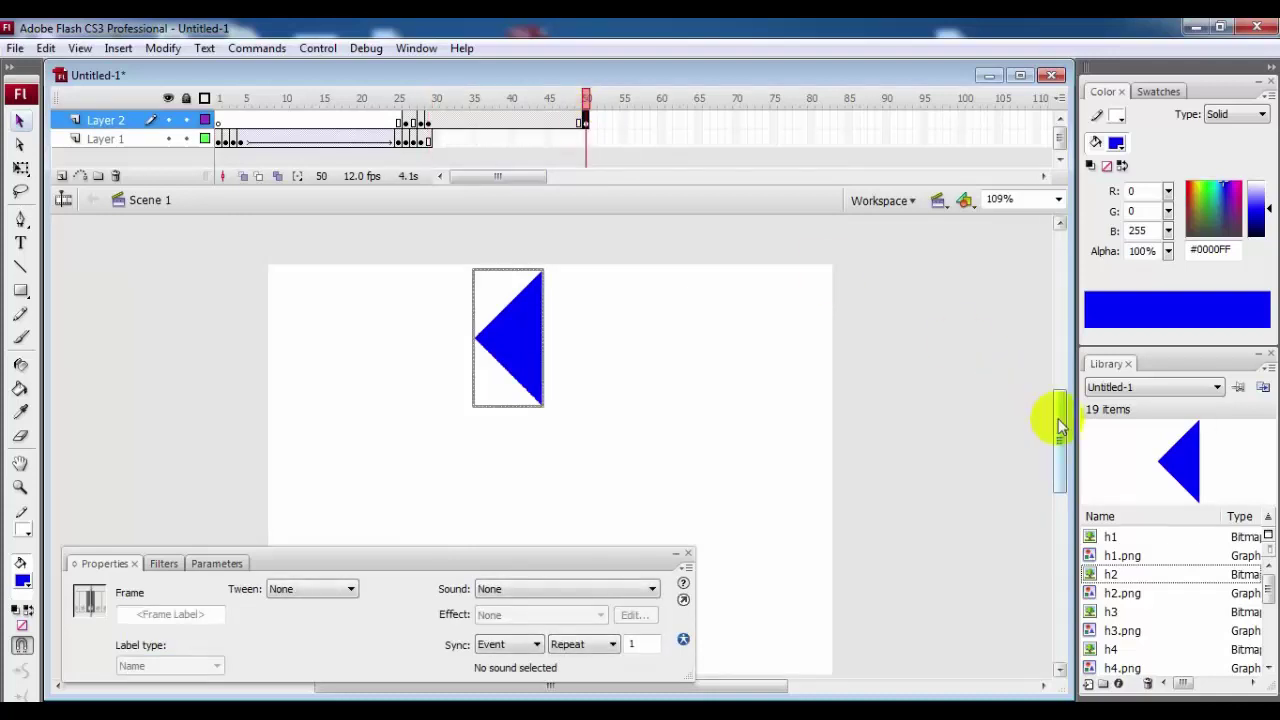
drag(1057, 423, 1058, 465)
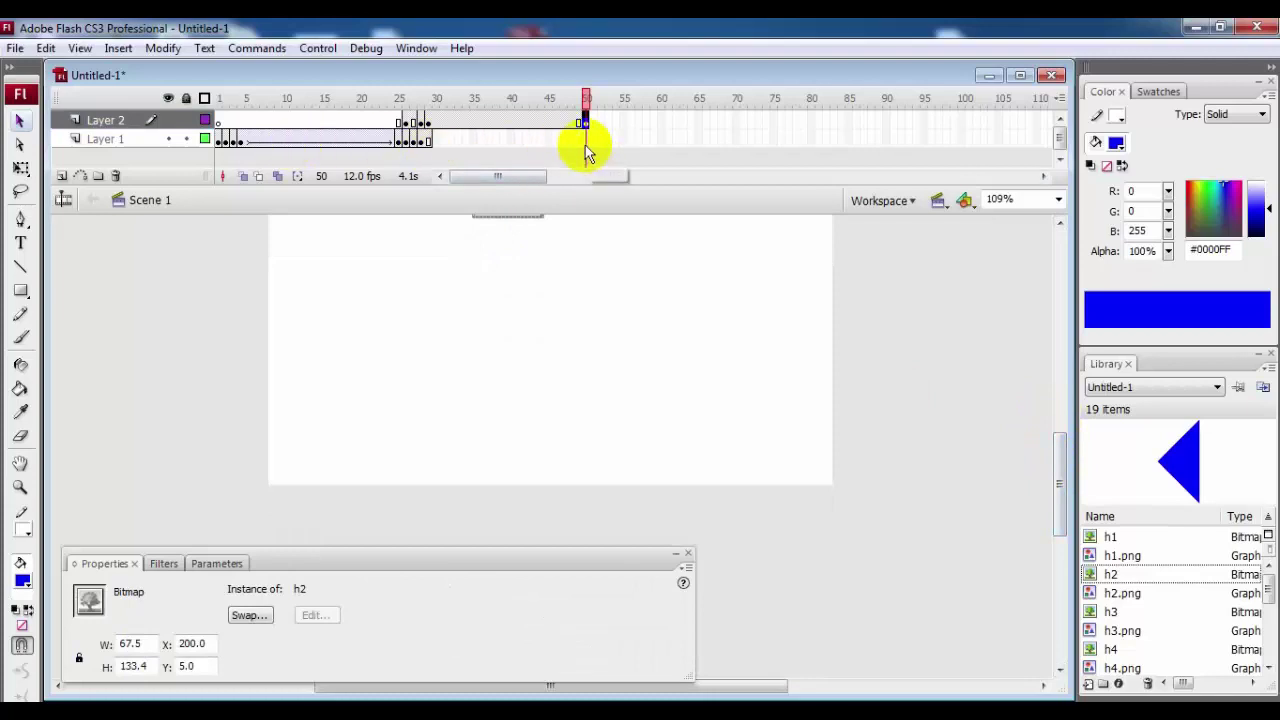
click(925, 141)
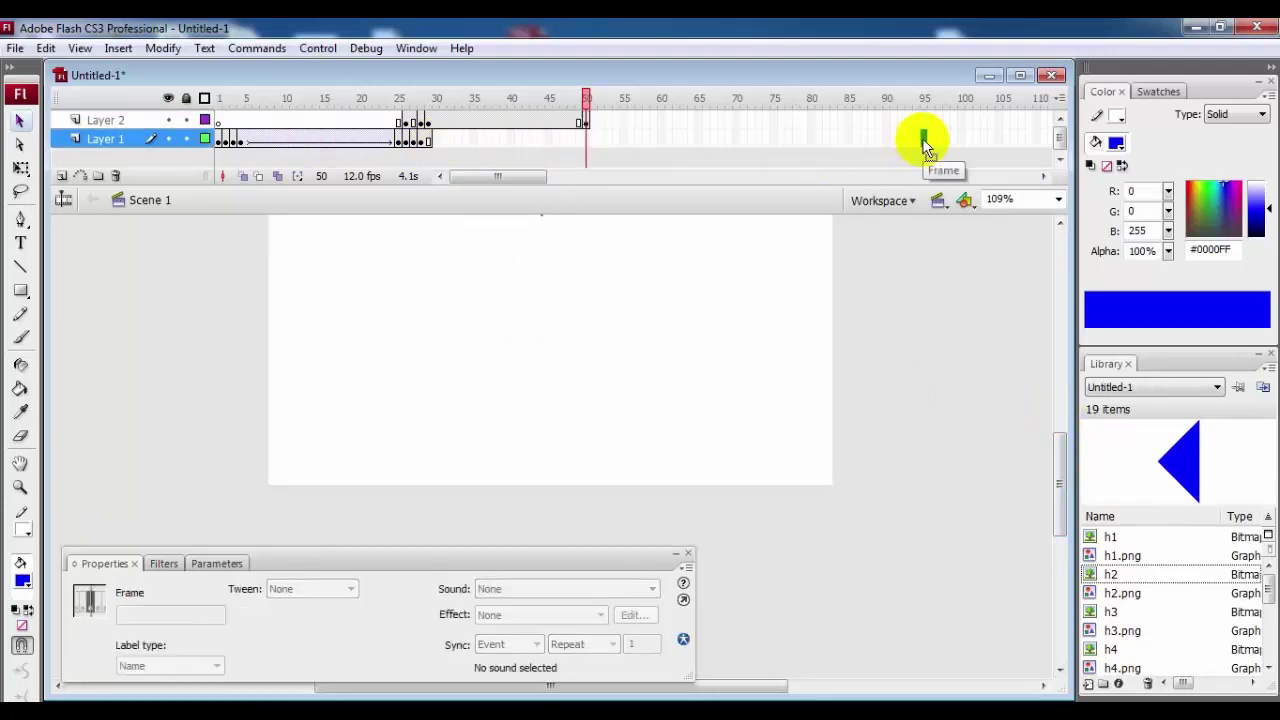
key(F5)
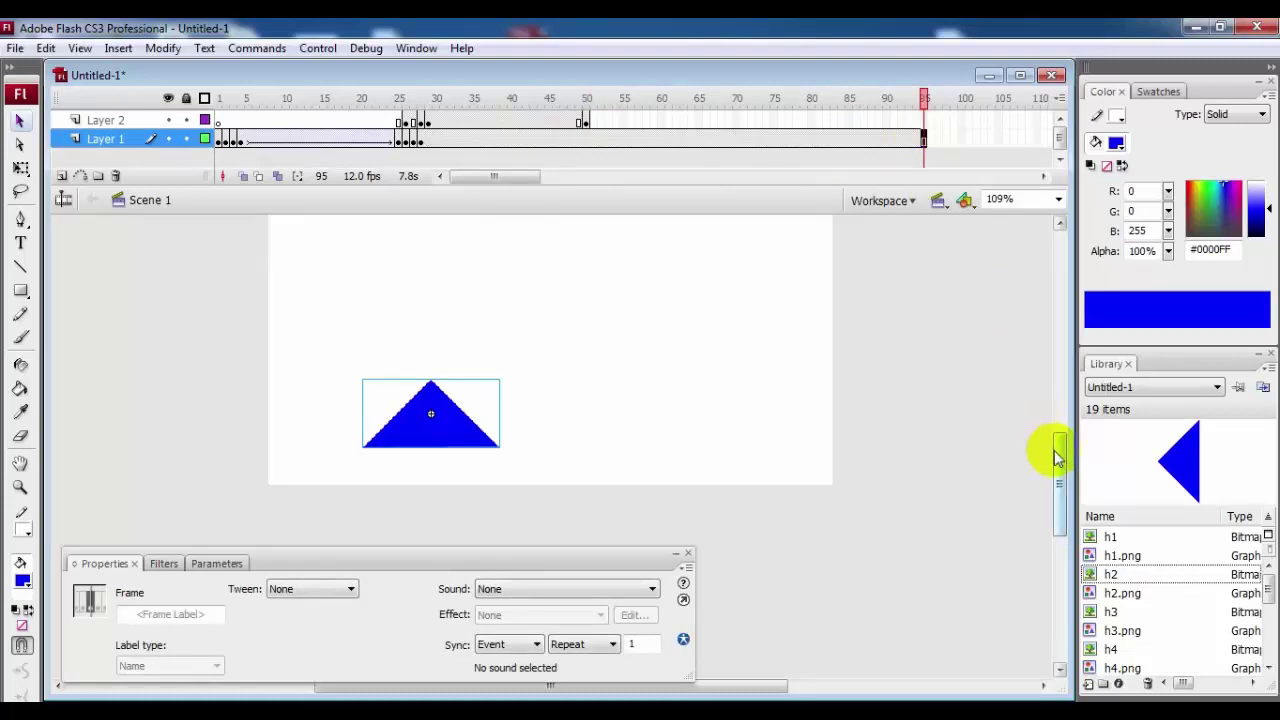
drag(1057, 458, 1057, 410)
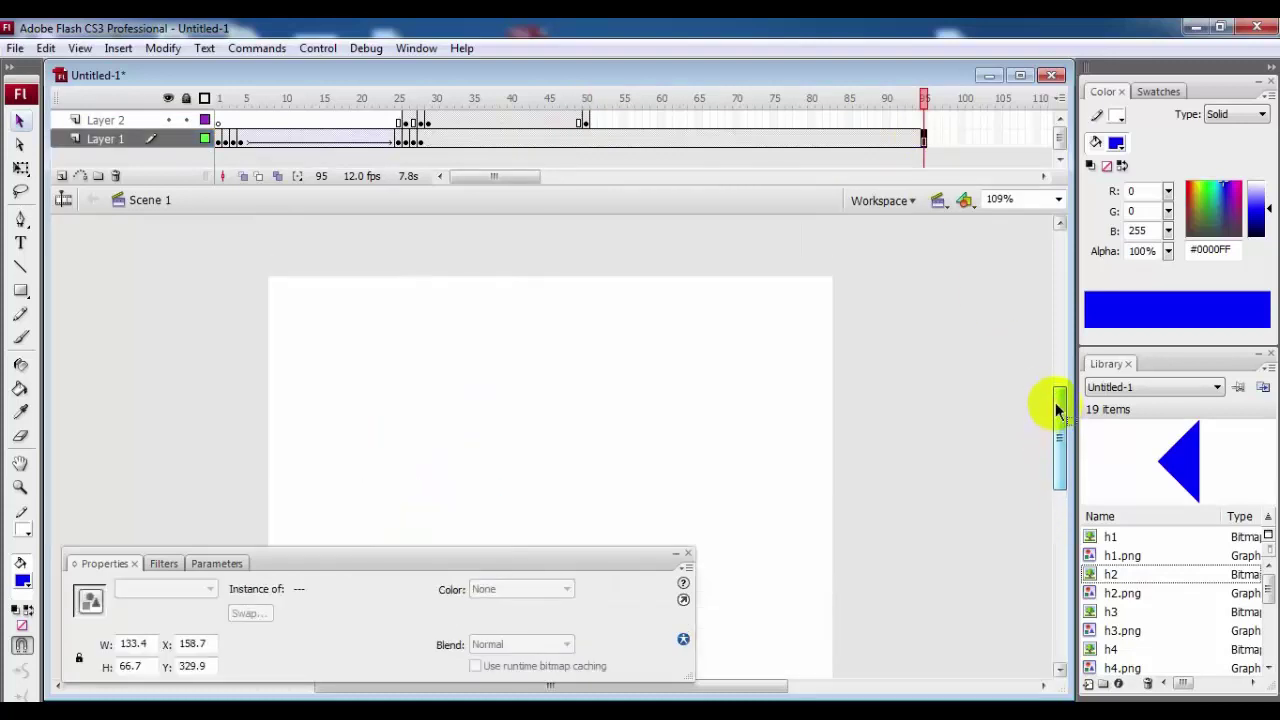
click(586, 122)
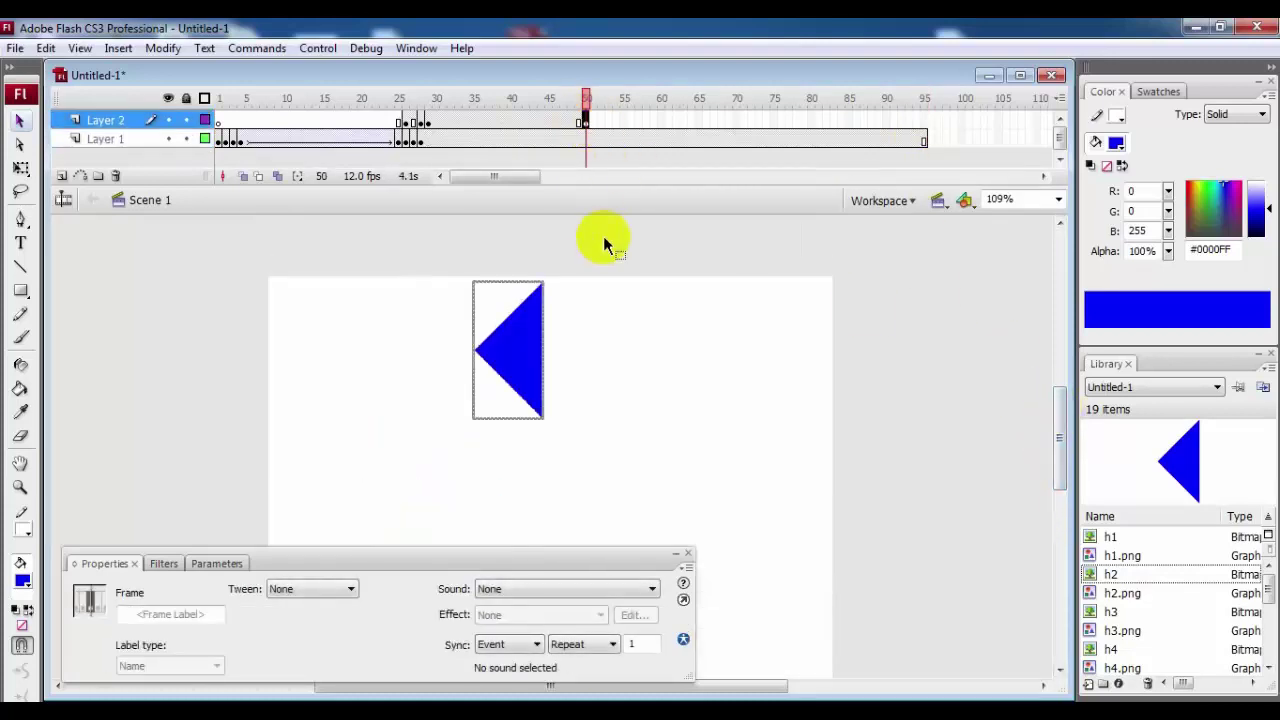
Nudge the h2 triangle at frame 50 to X 157.7, Y 230.0, fitted against h1
key(Down)
key(Down)
key(Down)
key(Down)
key(Down)
key(Down)
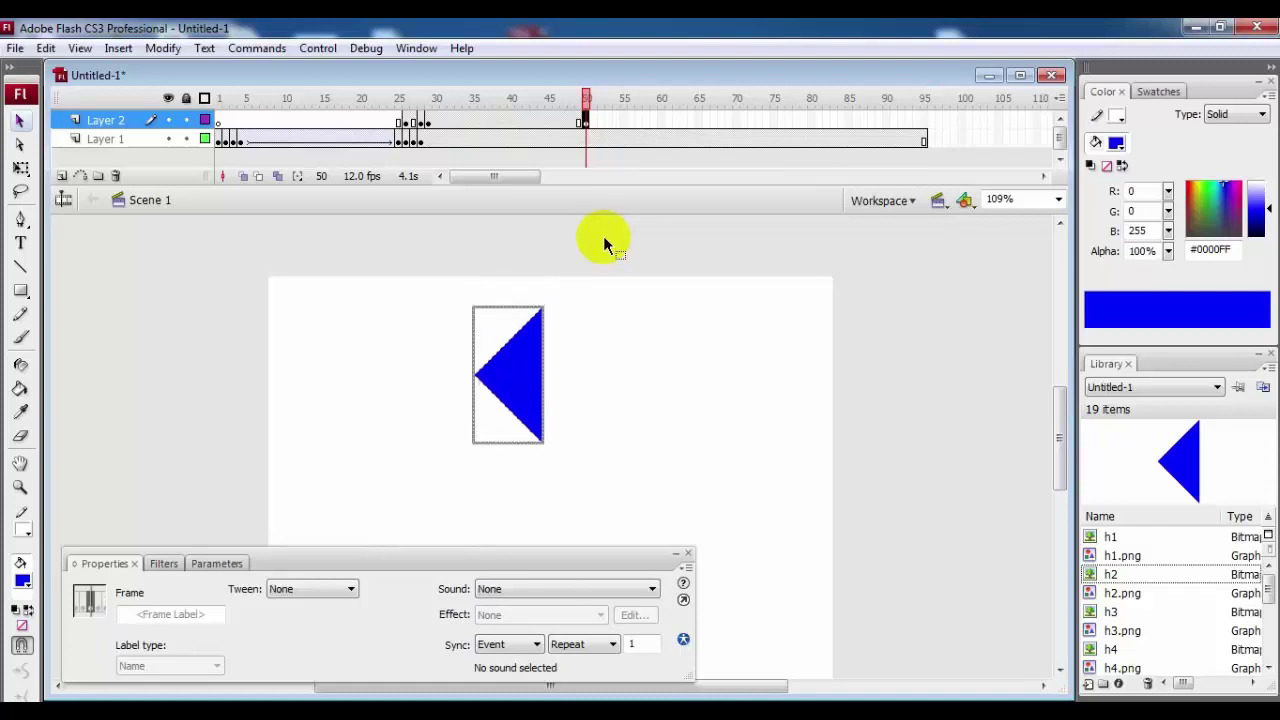
key(Down)
key(Down)
key(Down)
key(Down)
key(Down)
key(Down)
key(Down)
key(Down)
key(Down)
key(Down)
key(Down)
key(Down)
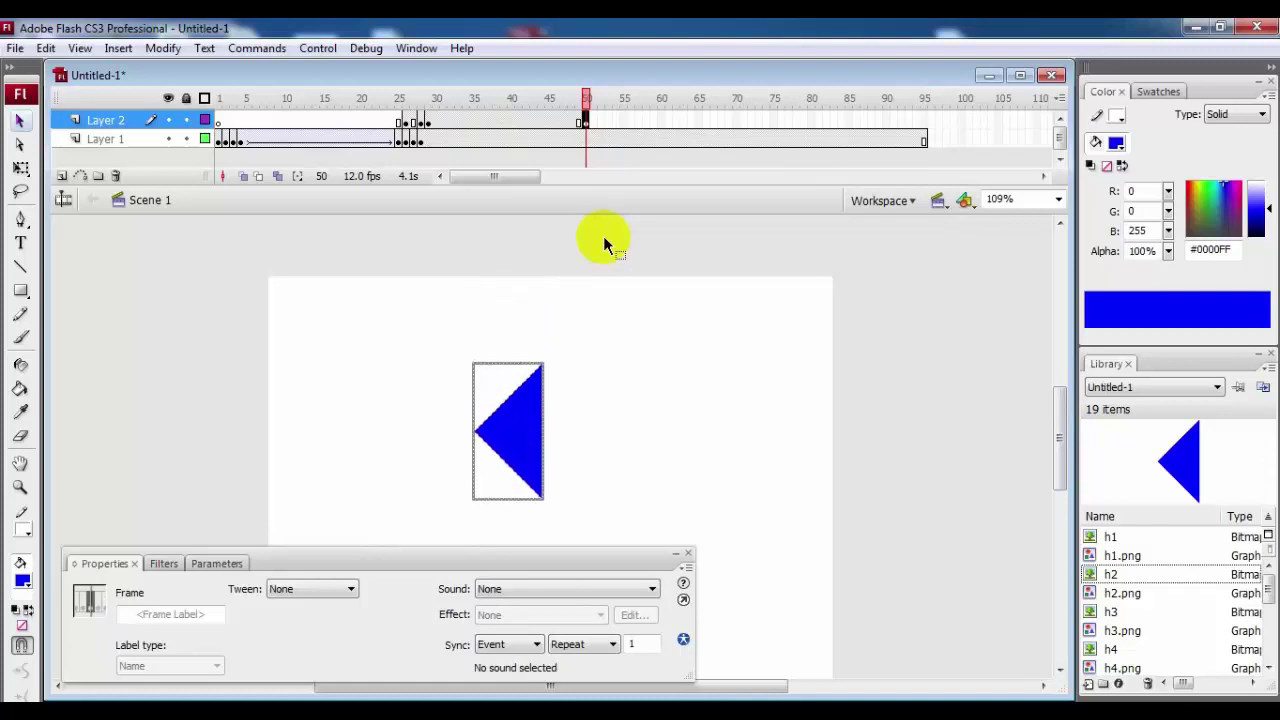
key(Down)
key(Down)
key(Down)
key(Down)
key(Down)
key(Down)
key(Down)
key(Down)
key(Down)
key(Down)
key(Down)
key(Down)
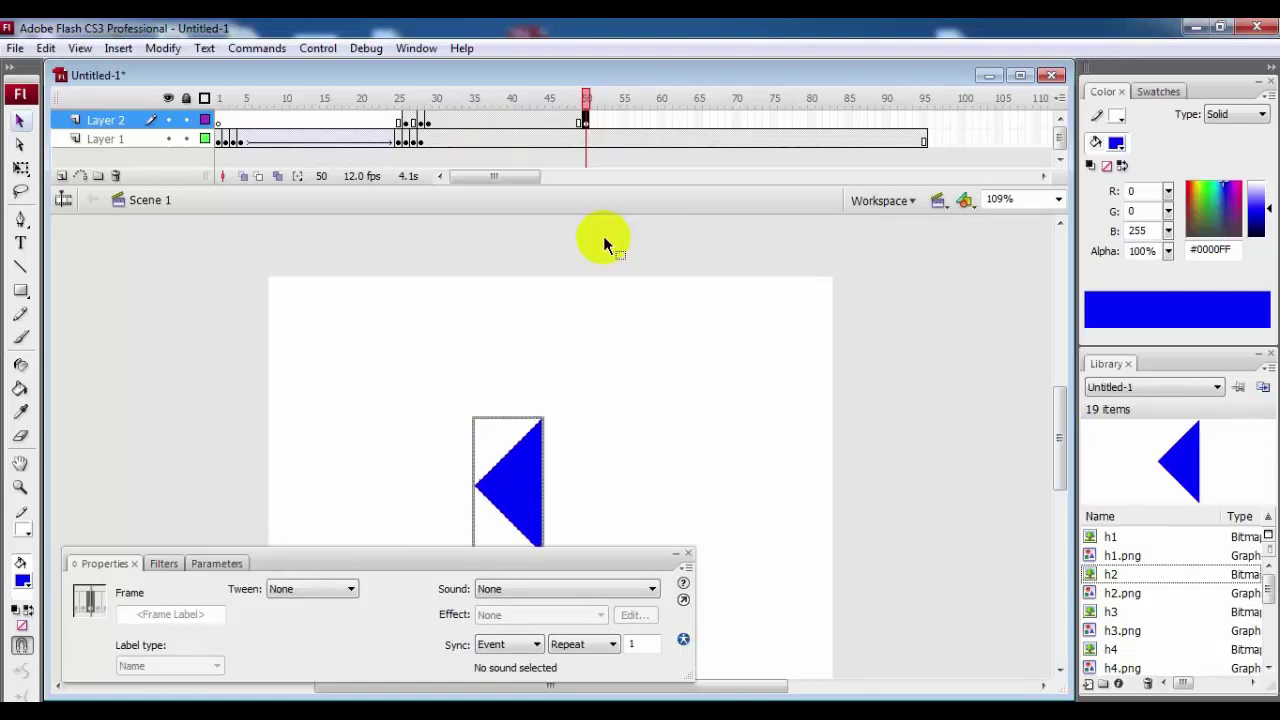
drag(1059, 405, 1063, 440)
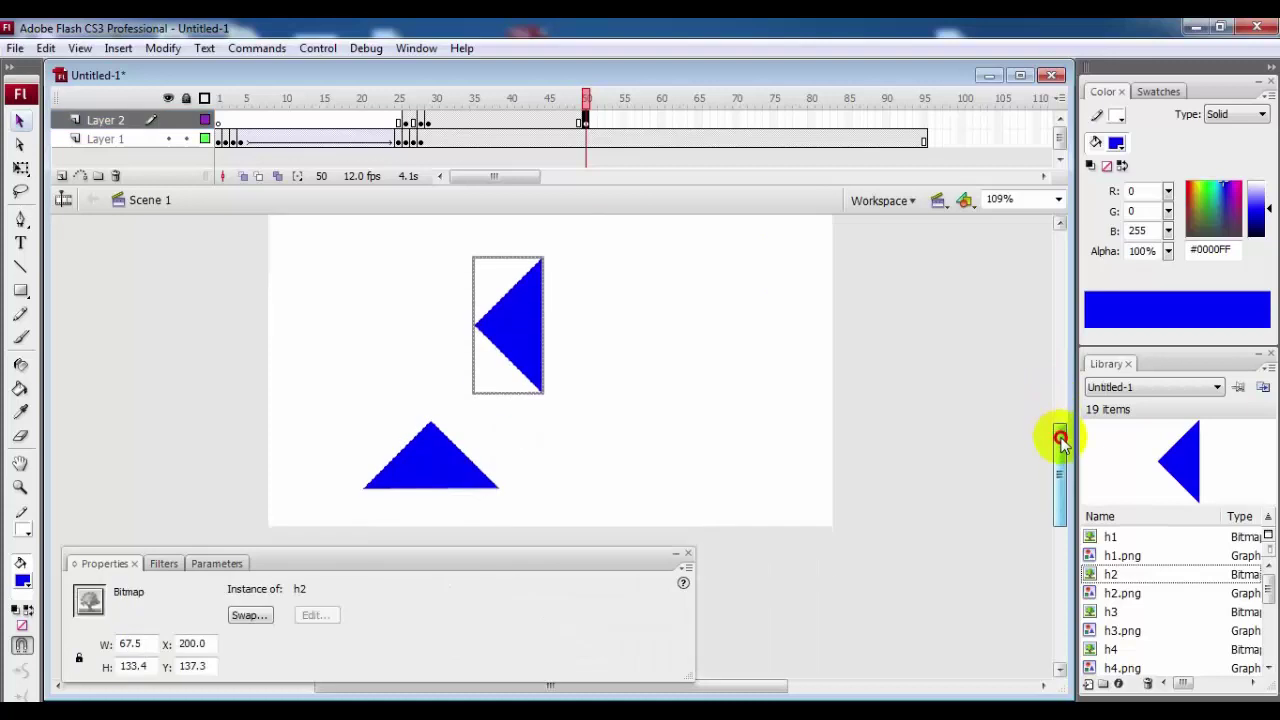
key(Down)
key(Down)
key(Down)
key(Down)
key(Down)
key(Down)
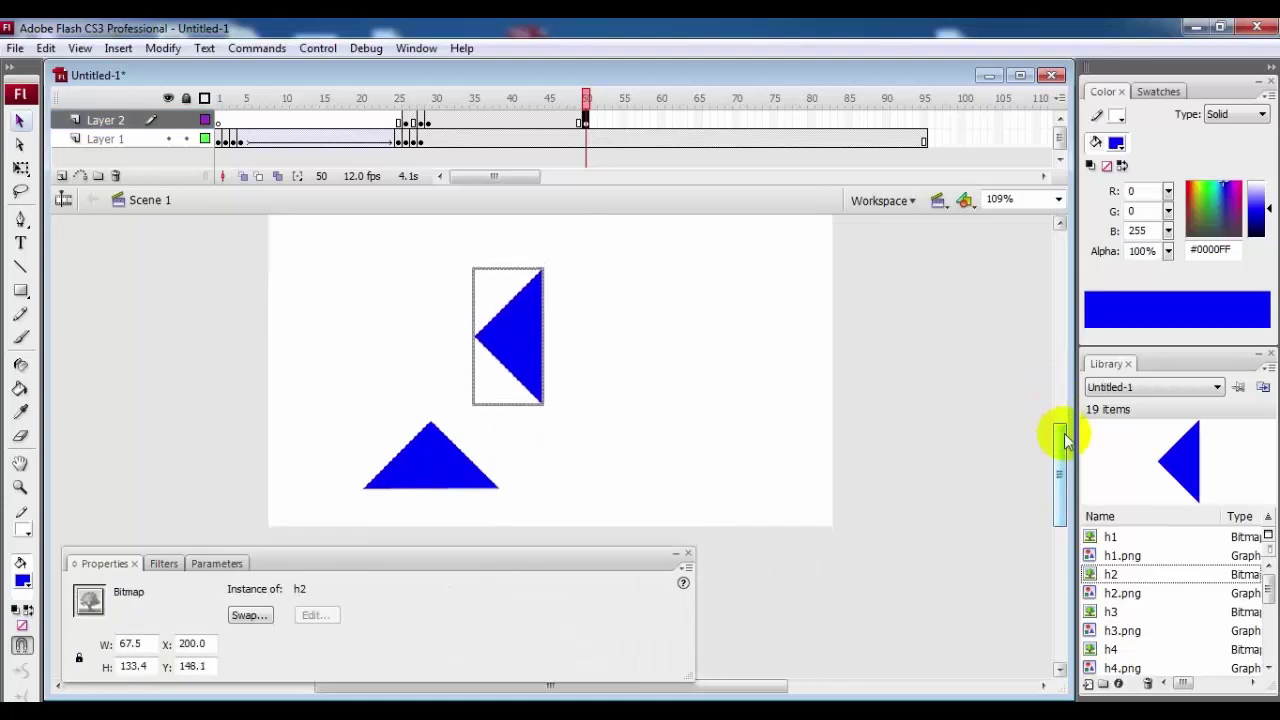
key(Down)
key(Down)
key(Down)
key(Down)
key(Down)
key(Down)
key(Down)
key(Down)
key(Down)
key(Down)
key(Down)
key(Down)
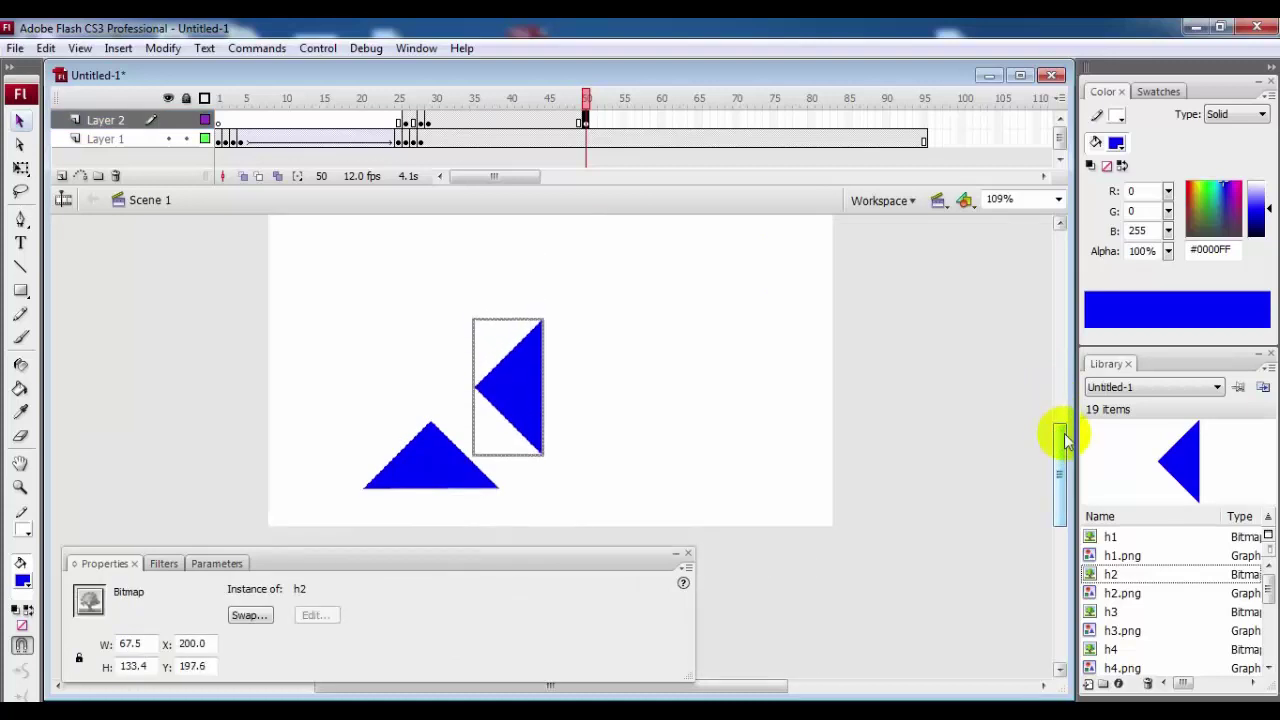
key(Left)
key(Left)
key(Left)
key(Left)
key(Left)
key(Left)
key(Left)
key(Left)
key(Left)
key(Left)
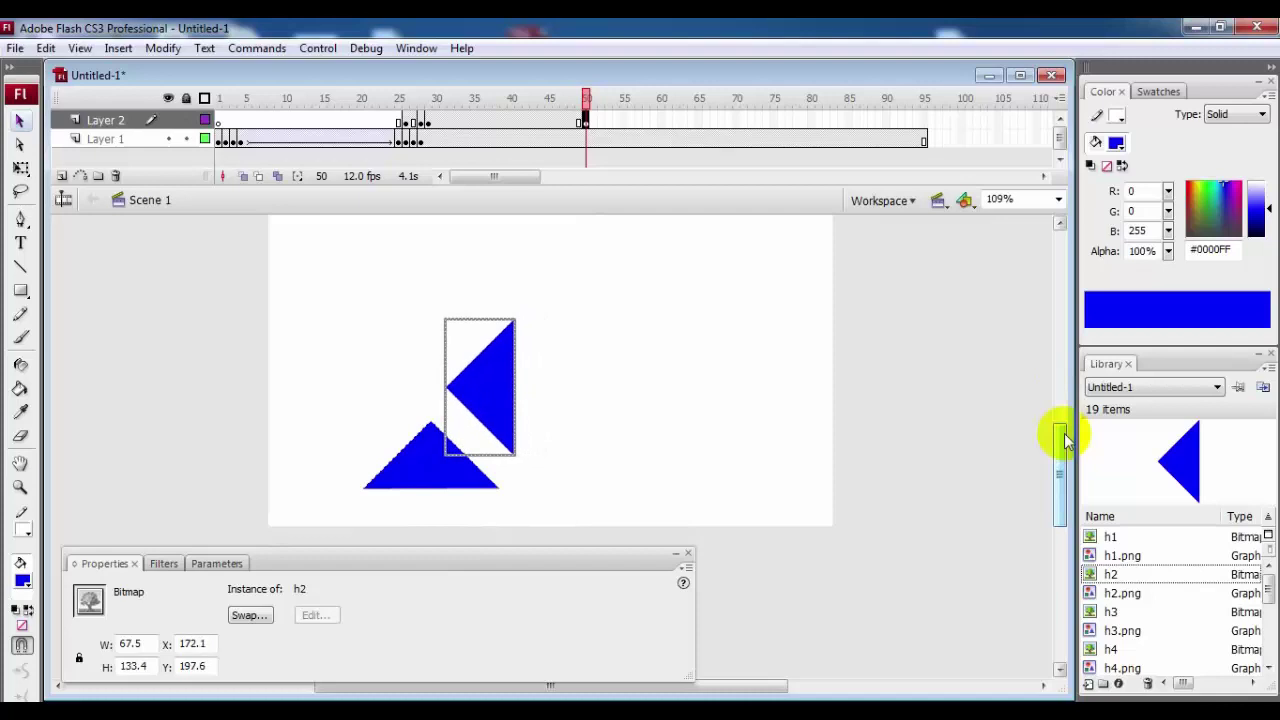
key(Right)
key(Right)
key(Down)
key(Down)
key(Down)
key(Down)
key(Down)
key(Down)
key(Down)
key(Down)
key(Down)
key(Down)
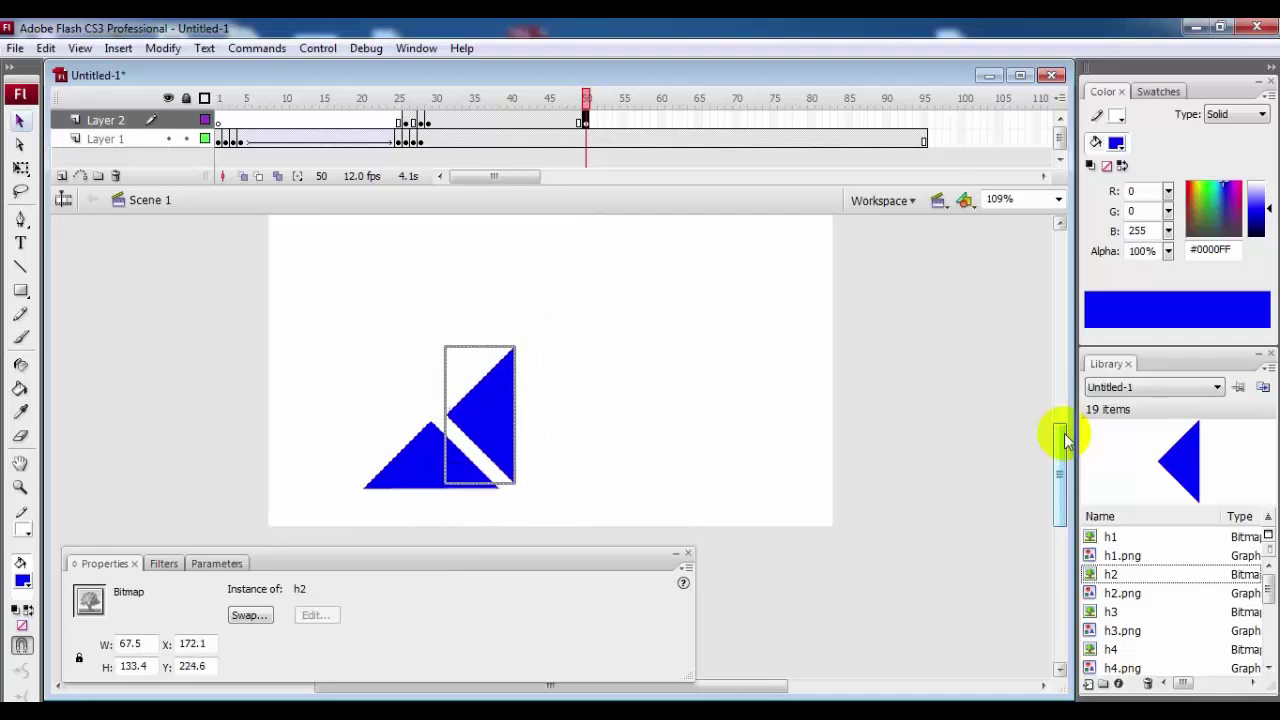
key(Left)
key(Left)
key(Left)
key(Left)
key(Left)
key(Left)
key(Left)
key(Left)
key(Down)
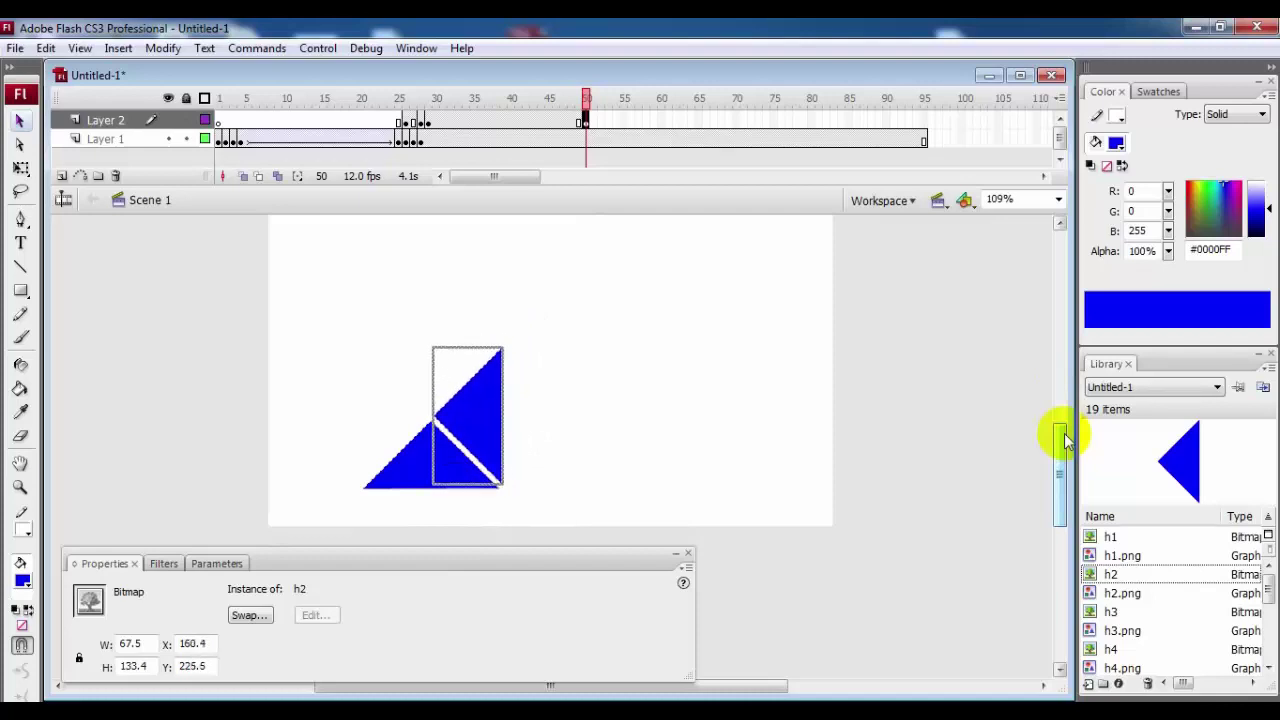
key(Left)
key(Down)
key(Left)
key(Down)
key(Down)
key(Left)
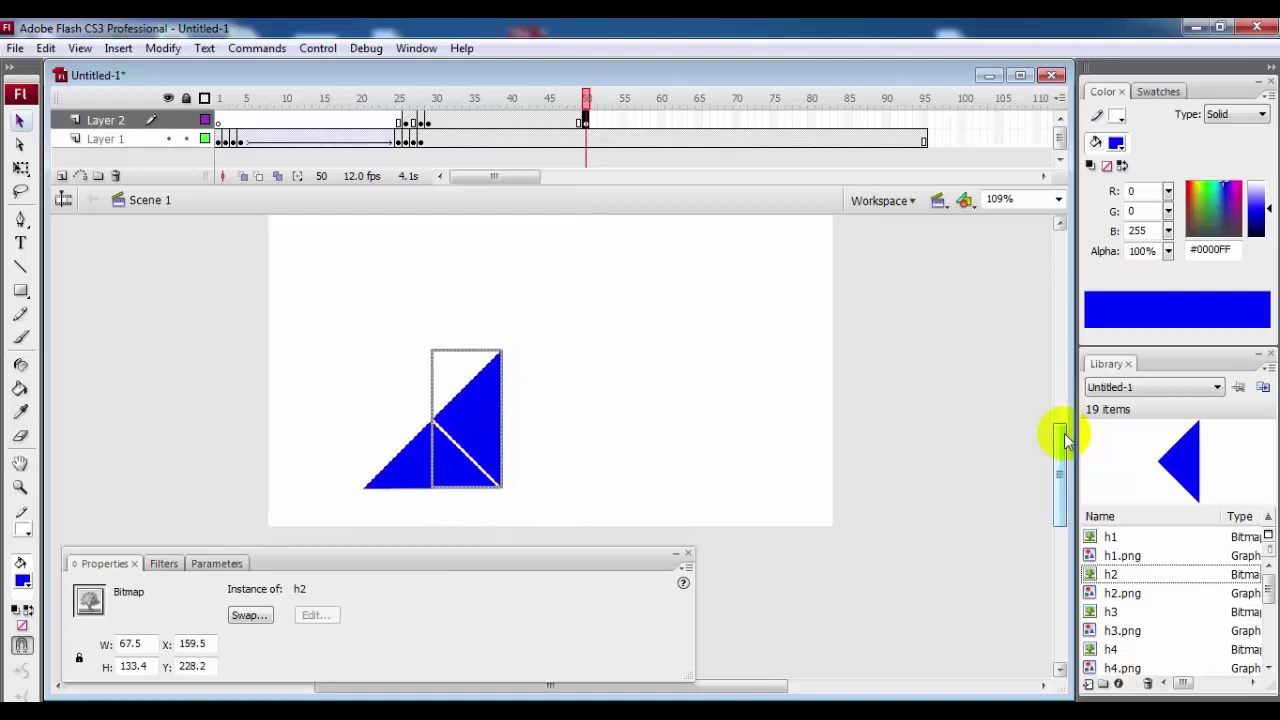
key(Down)
key(Left)
key(Down)
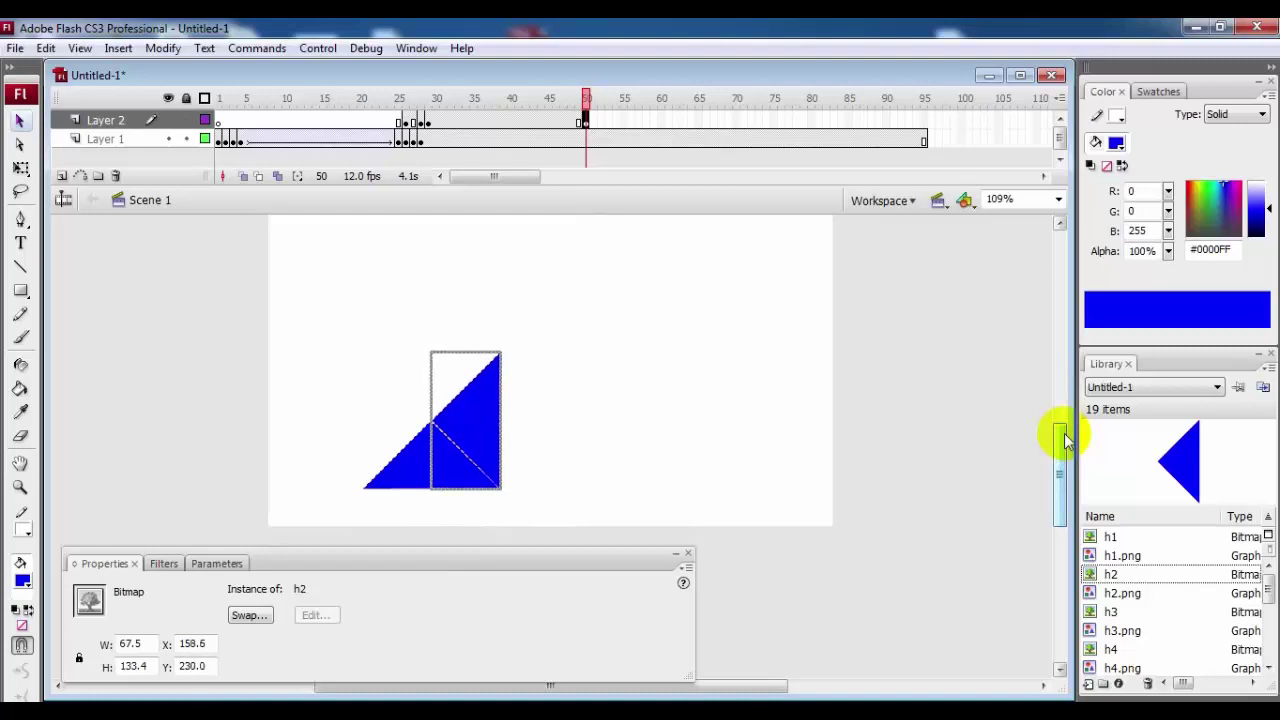
key(Left)
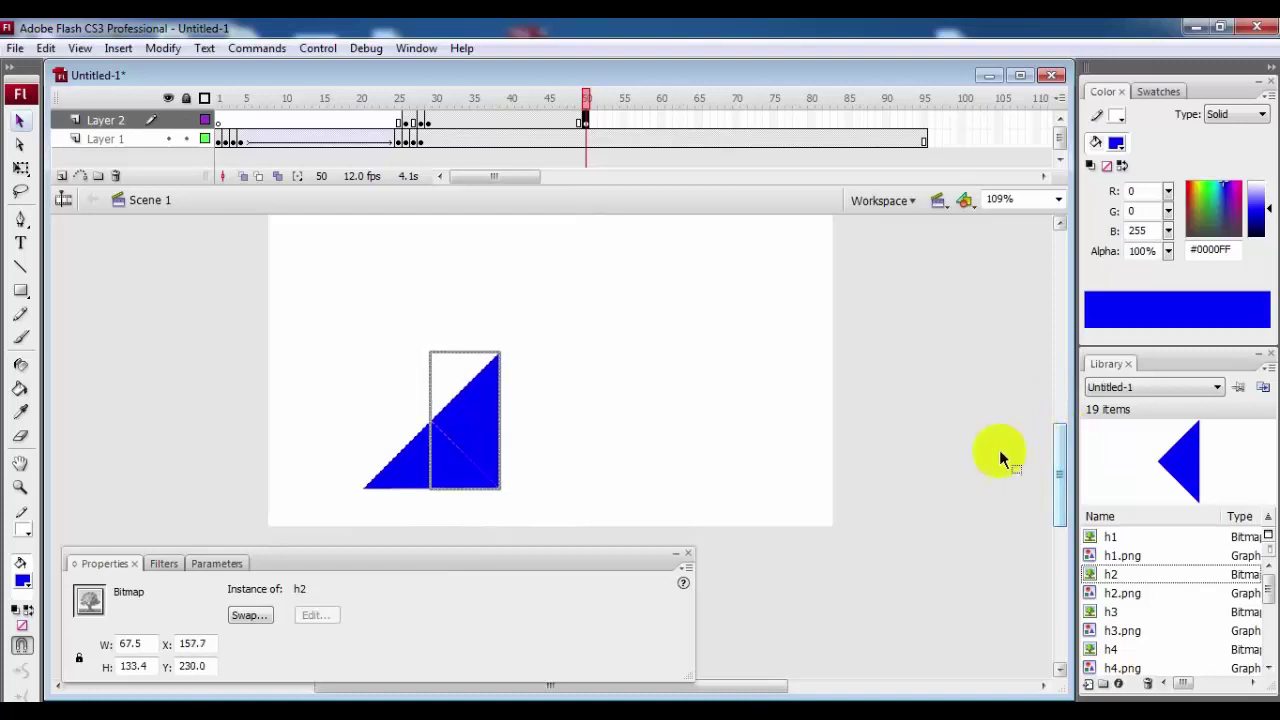
click(757, 383)
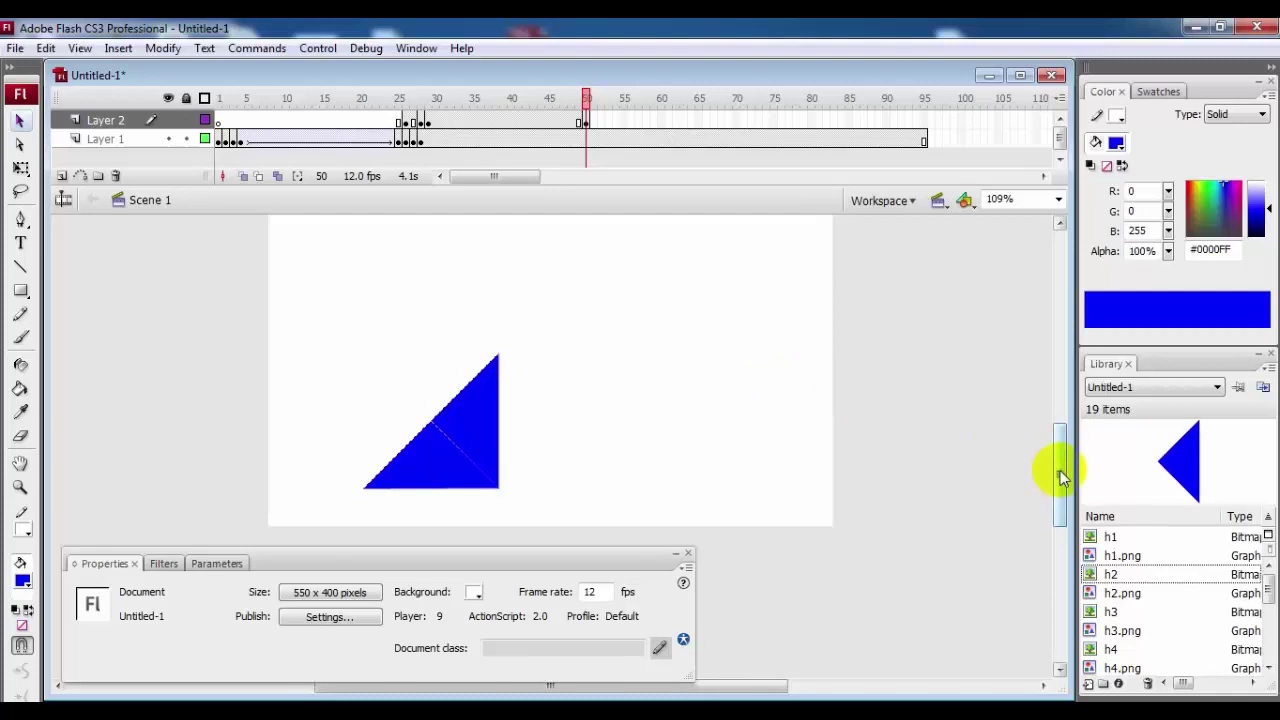
Create a motion tween on Layer 2 between frames 29 and 50 and scrub it to preview
mouse_move(1062, 472)
mouse_down()
mouse_move(1063, 460)
mouse_move(1071, 476)
mouse_up()
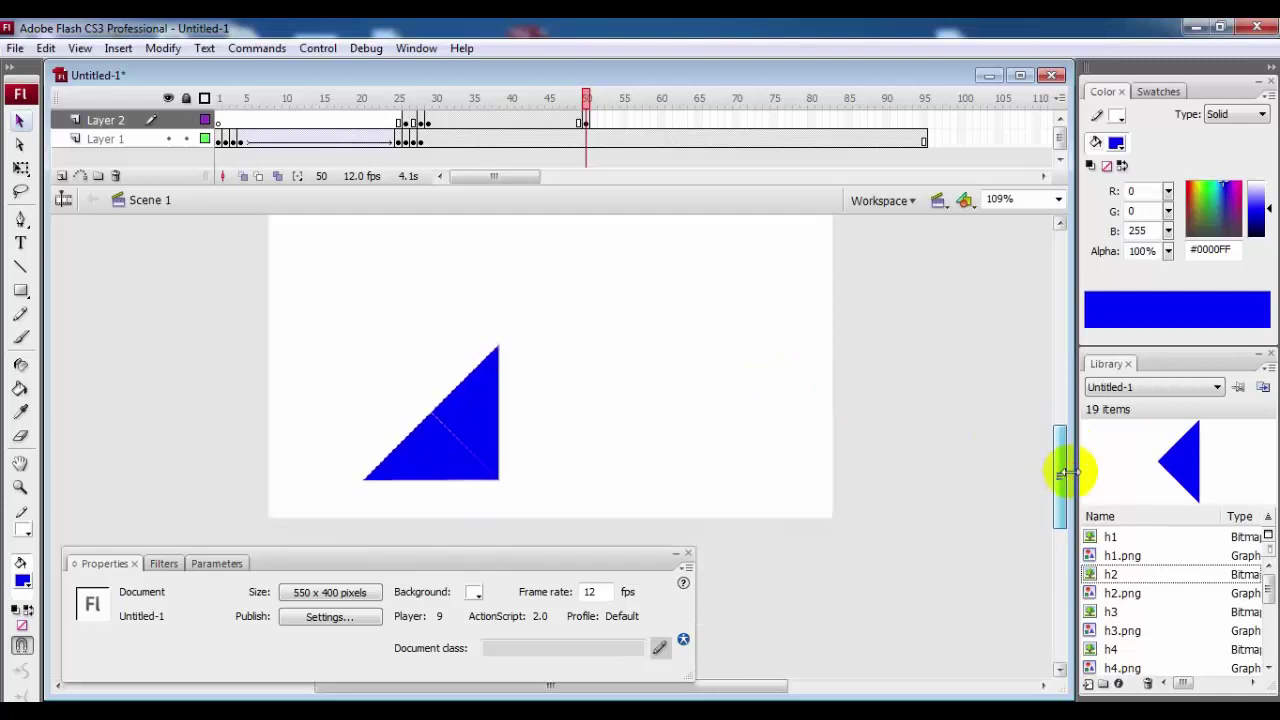
click(496, 121)
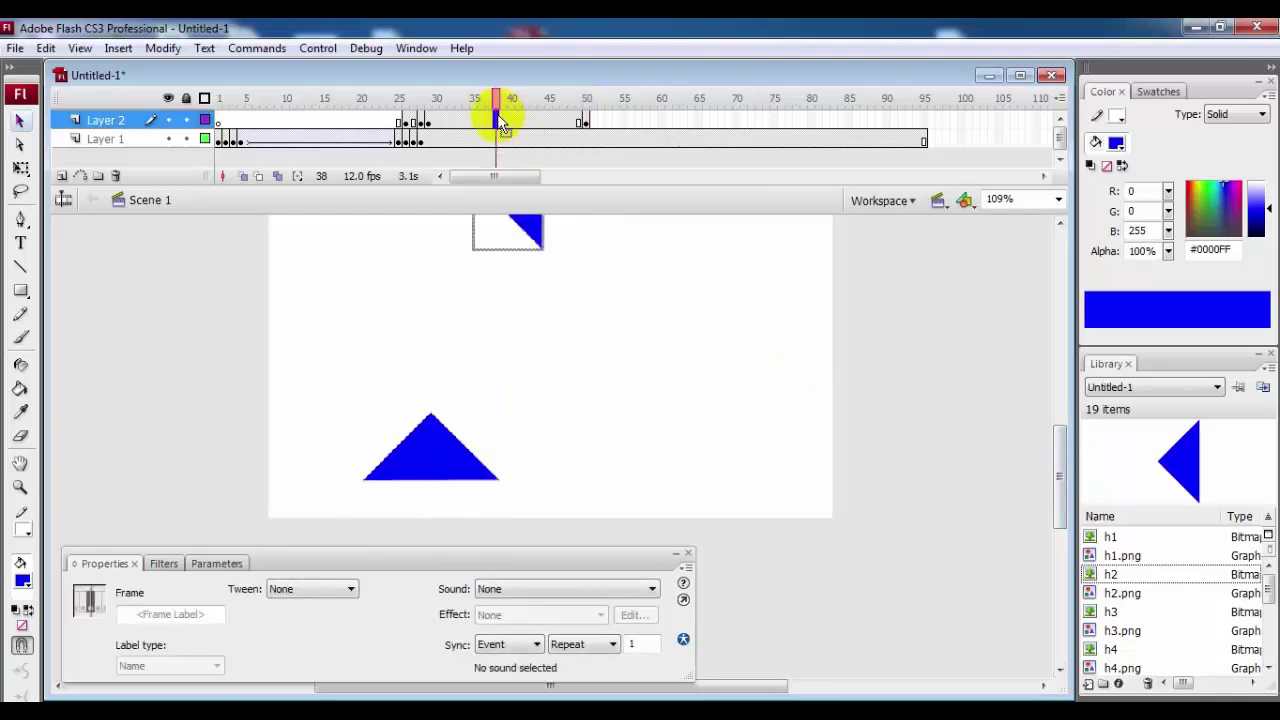
click(428, 120)
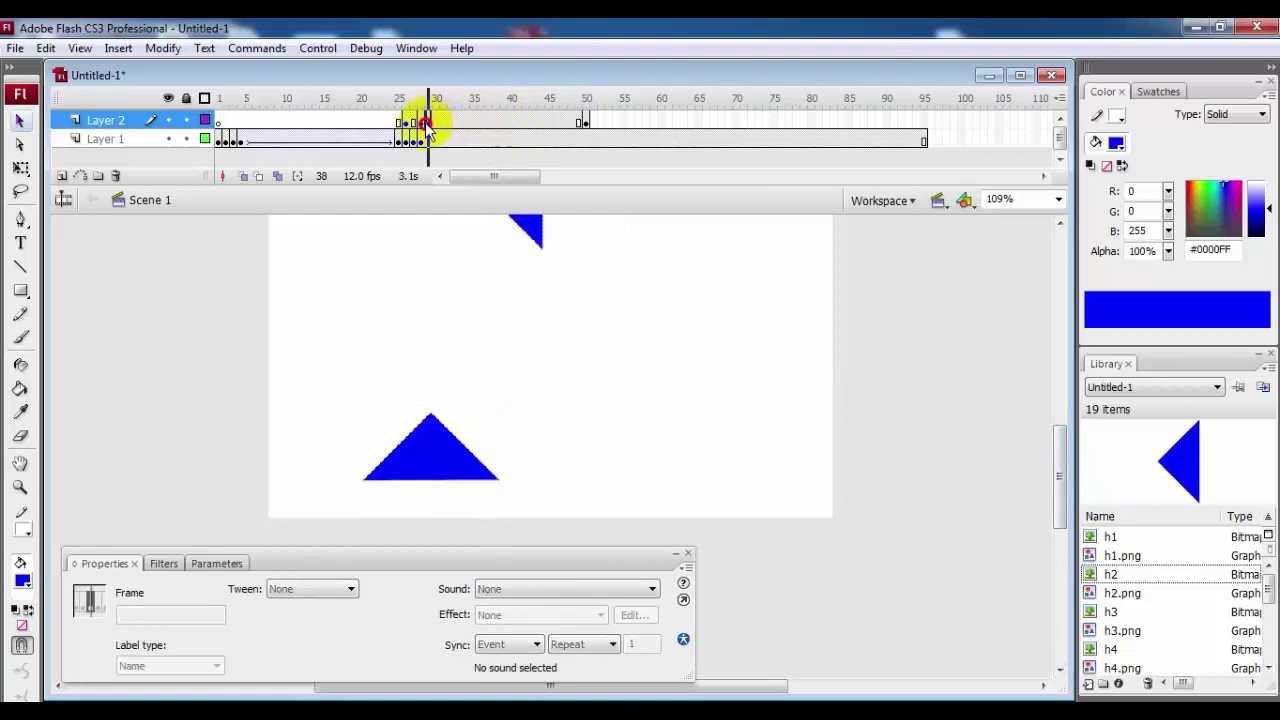
click(586, 120)
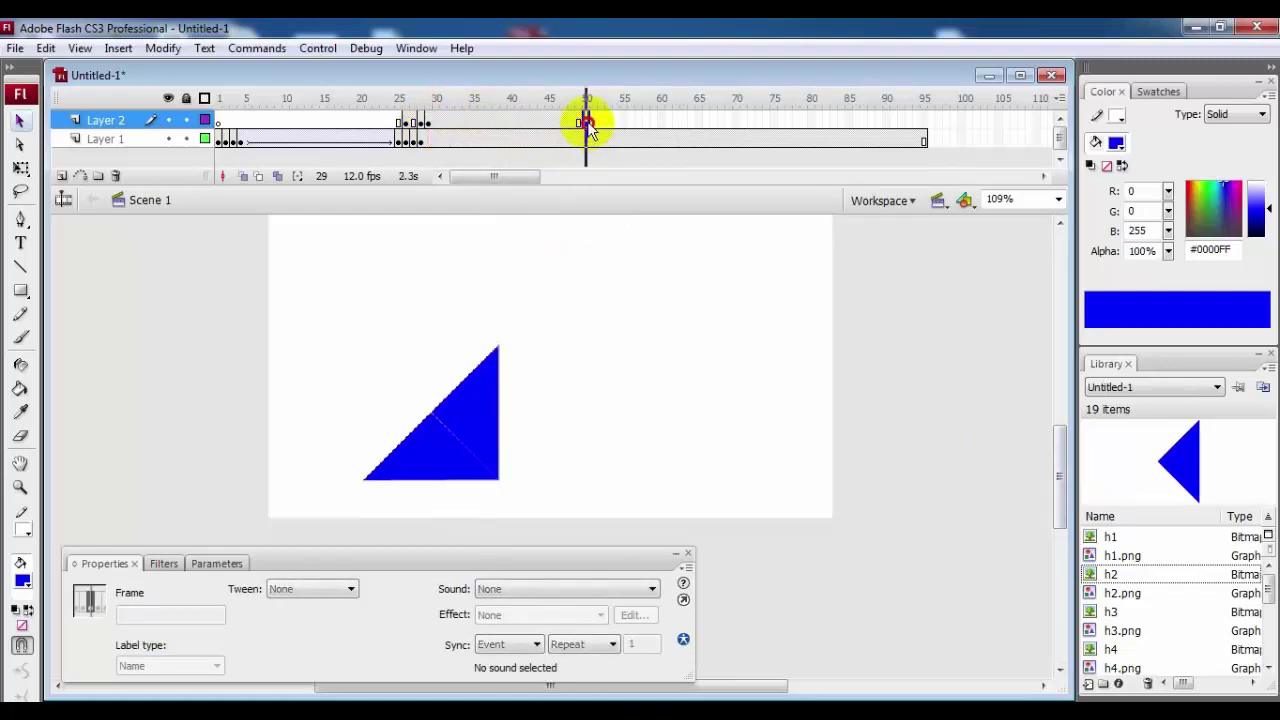
click(496, 121)
right_click(497, 122)
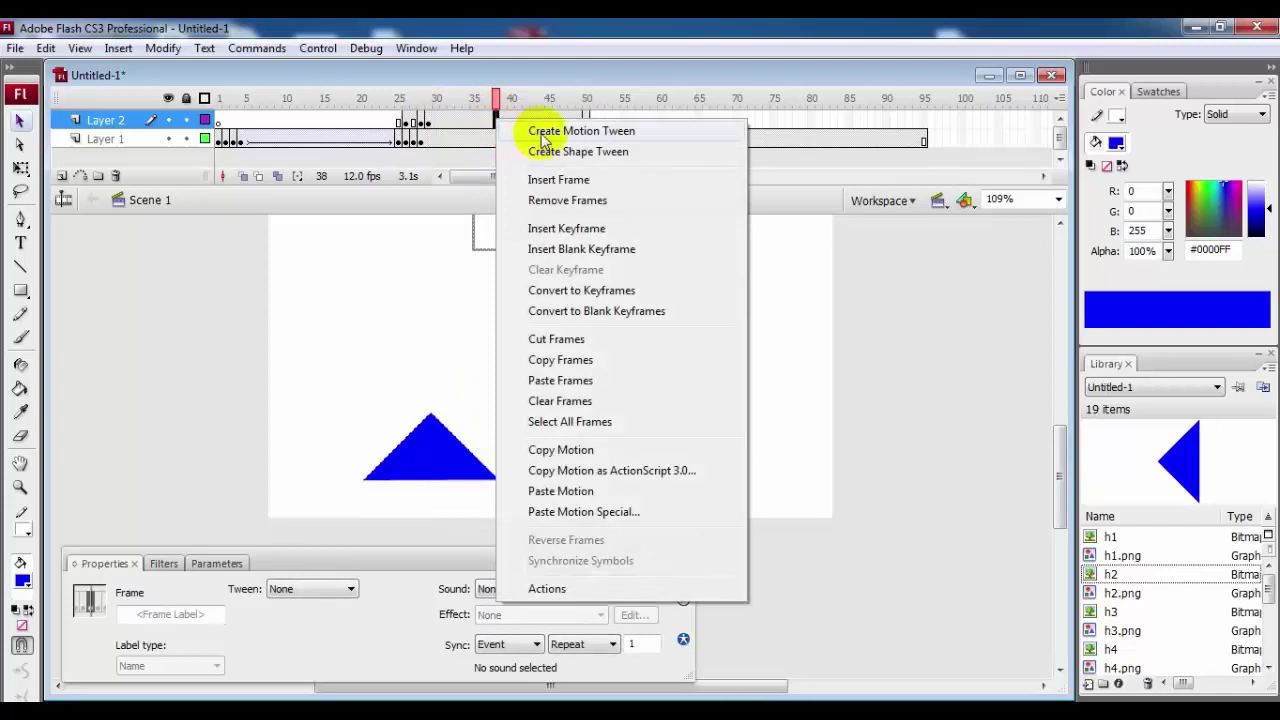
click(546, 138)
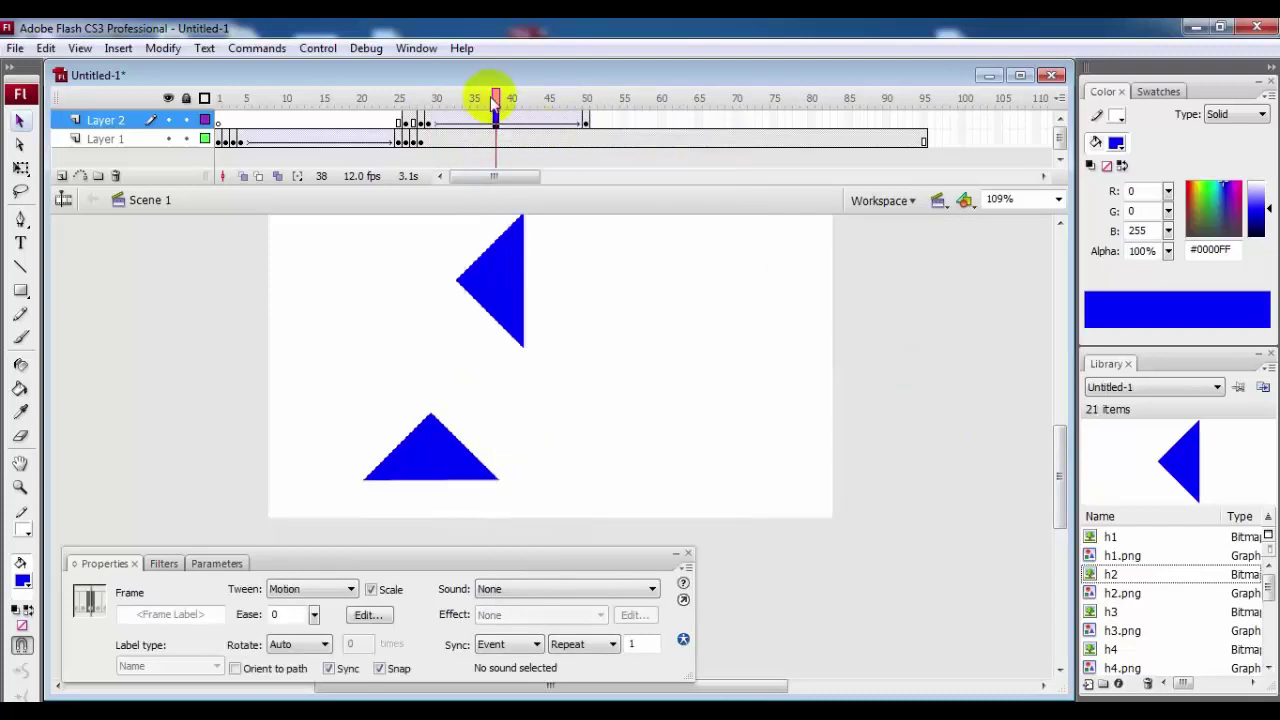
mouse_move(497, 100)
mouse_down()
mouse_move(218, 100)
mouse_move(400, 100)
mouse_move(587, 125)
mouse_up()
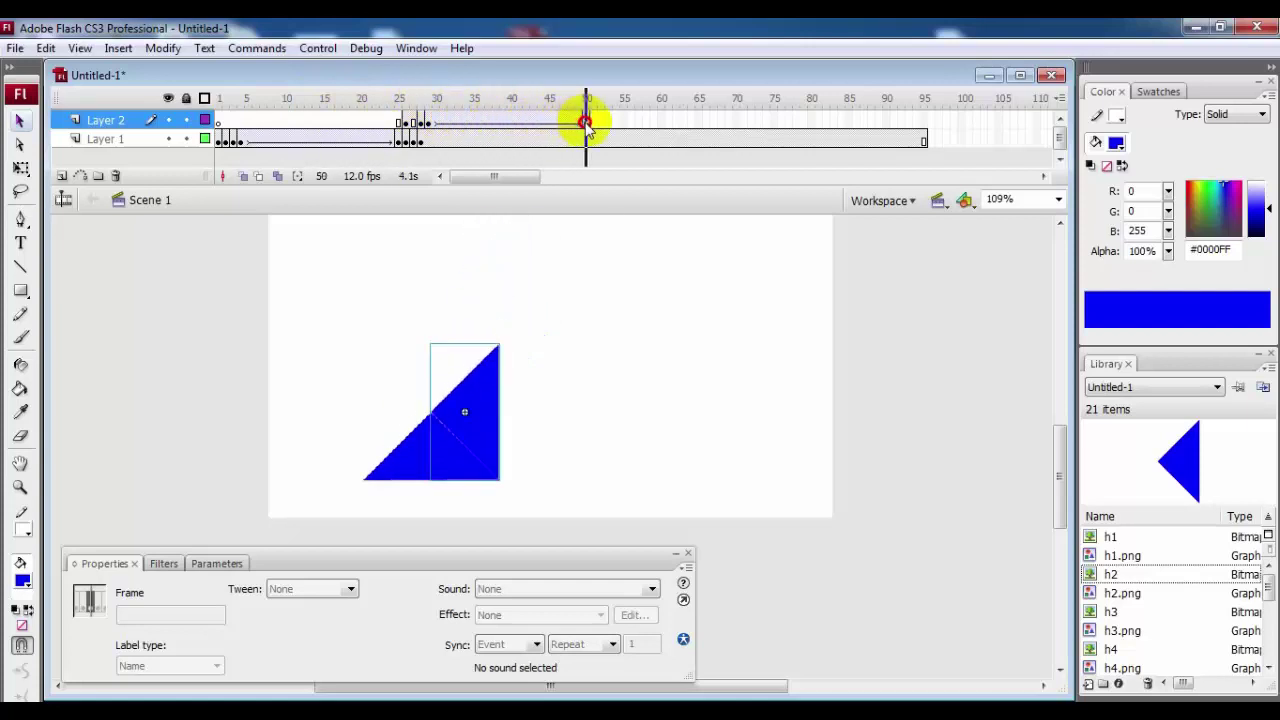
click(1062, 450)
drag(1062, 450, 1062, 420)
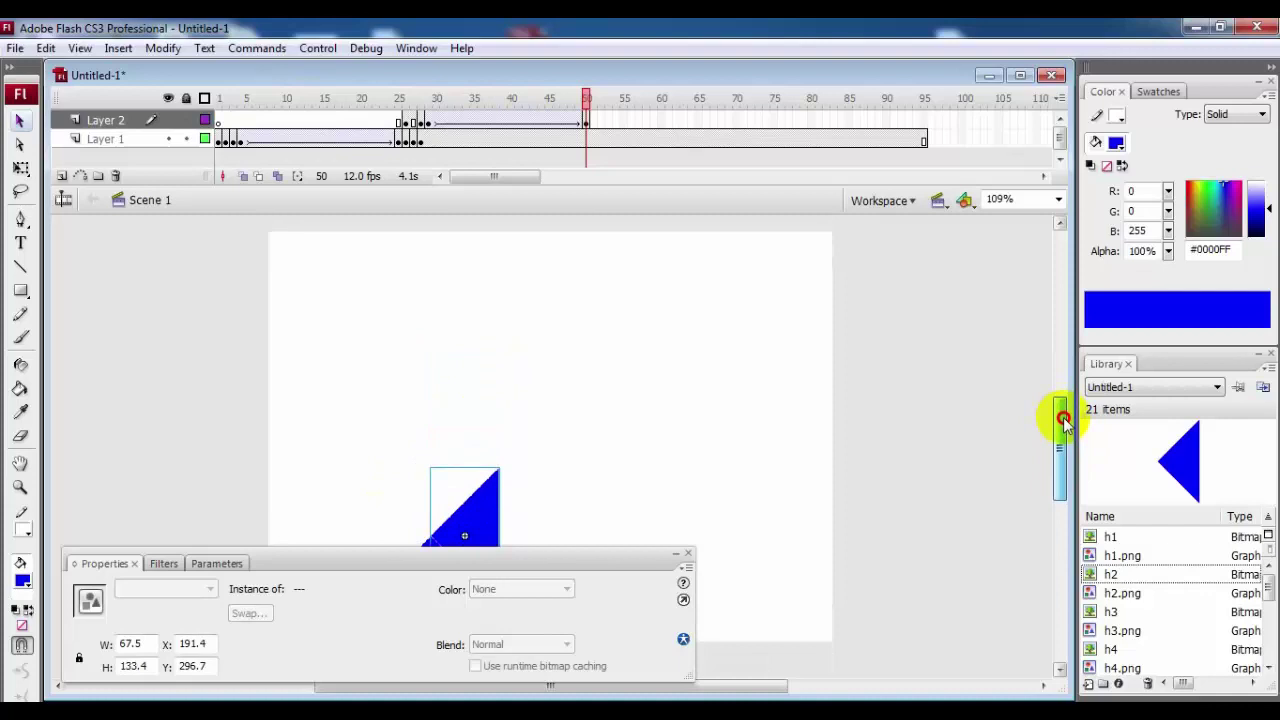
Insert frames on Layer 2 out to frame 95
click(923, 120)
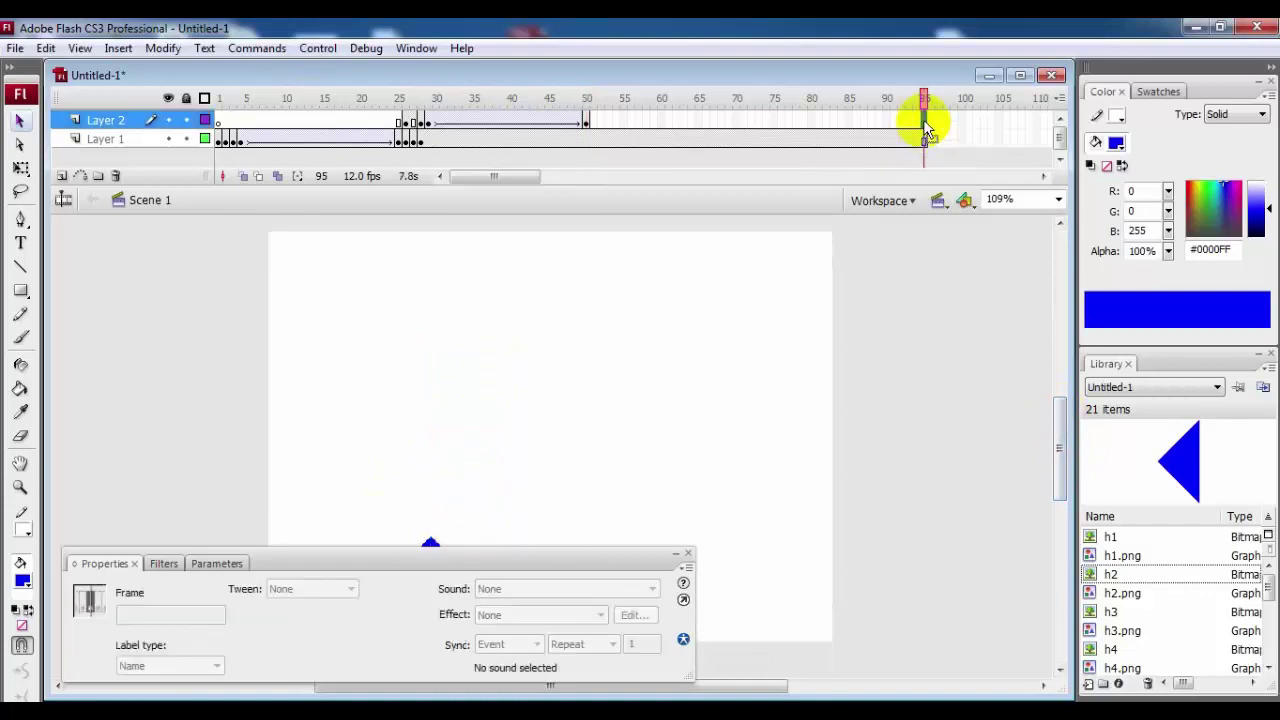
key(F5)
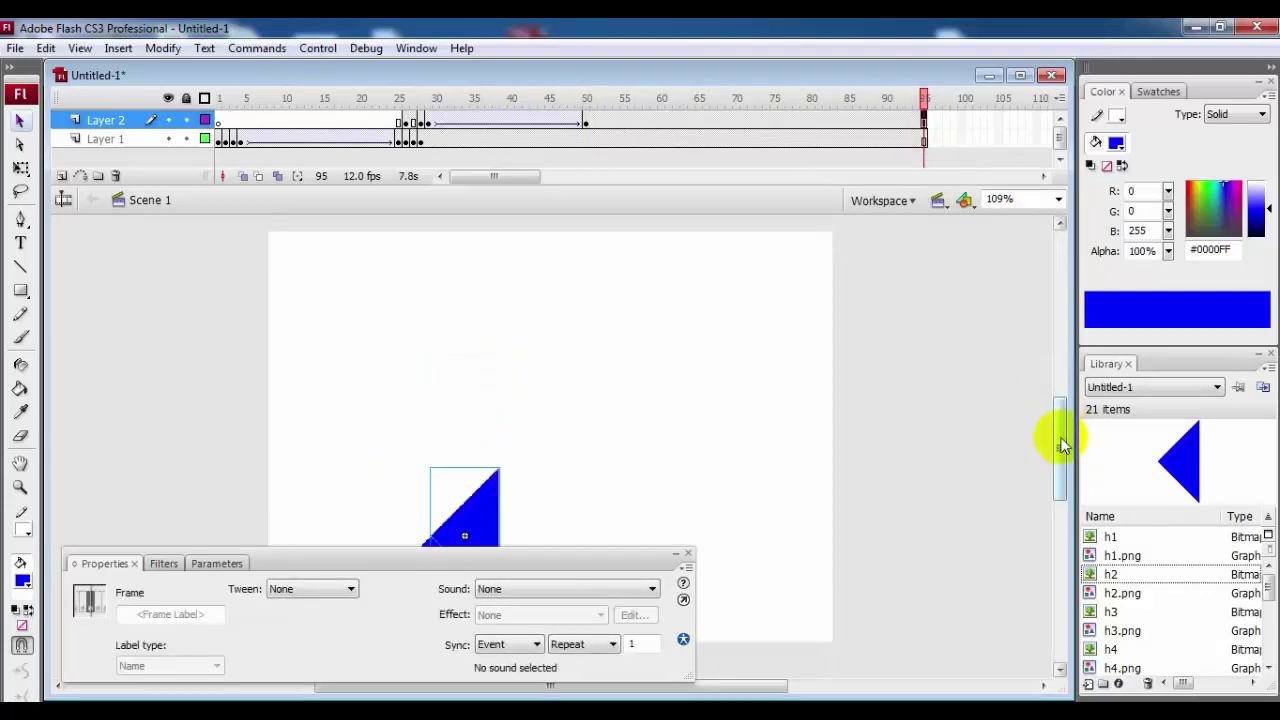
drag(1062, 434, 1062, 414)
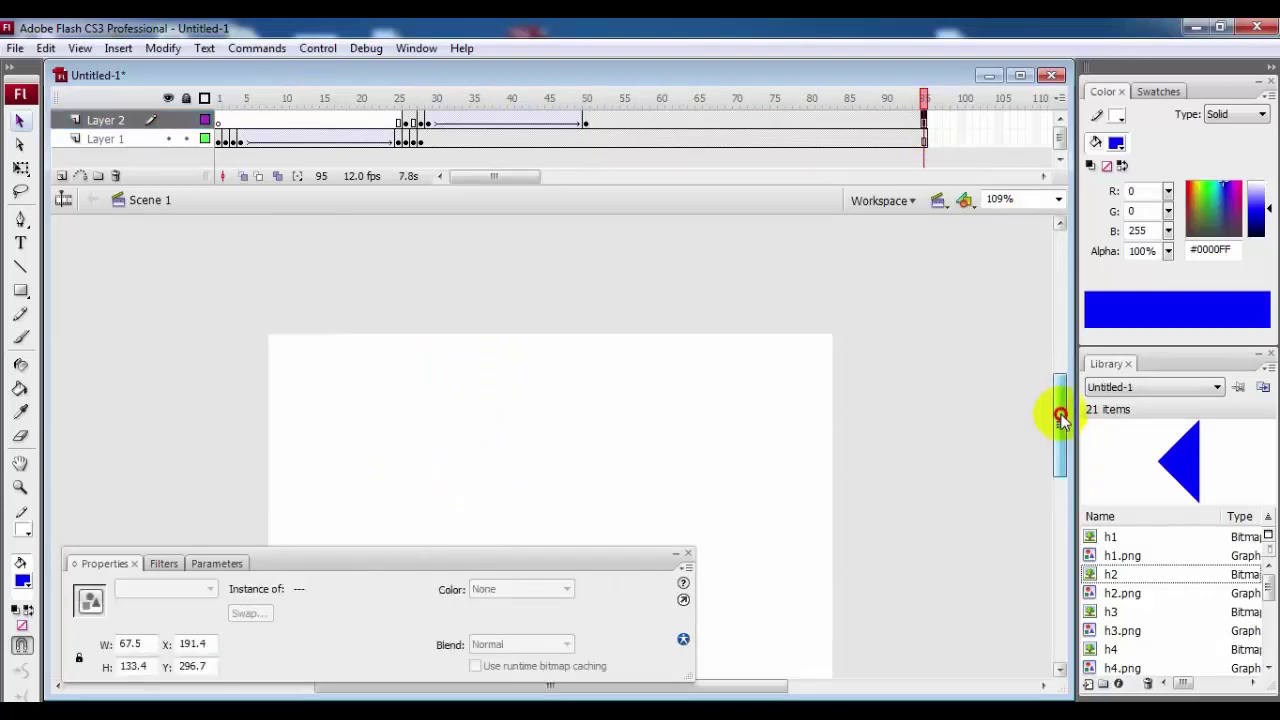
Add Layer 3 and paste a copy of Layer 1's opening diamond frames at frame 50
click(62, 176)
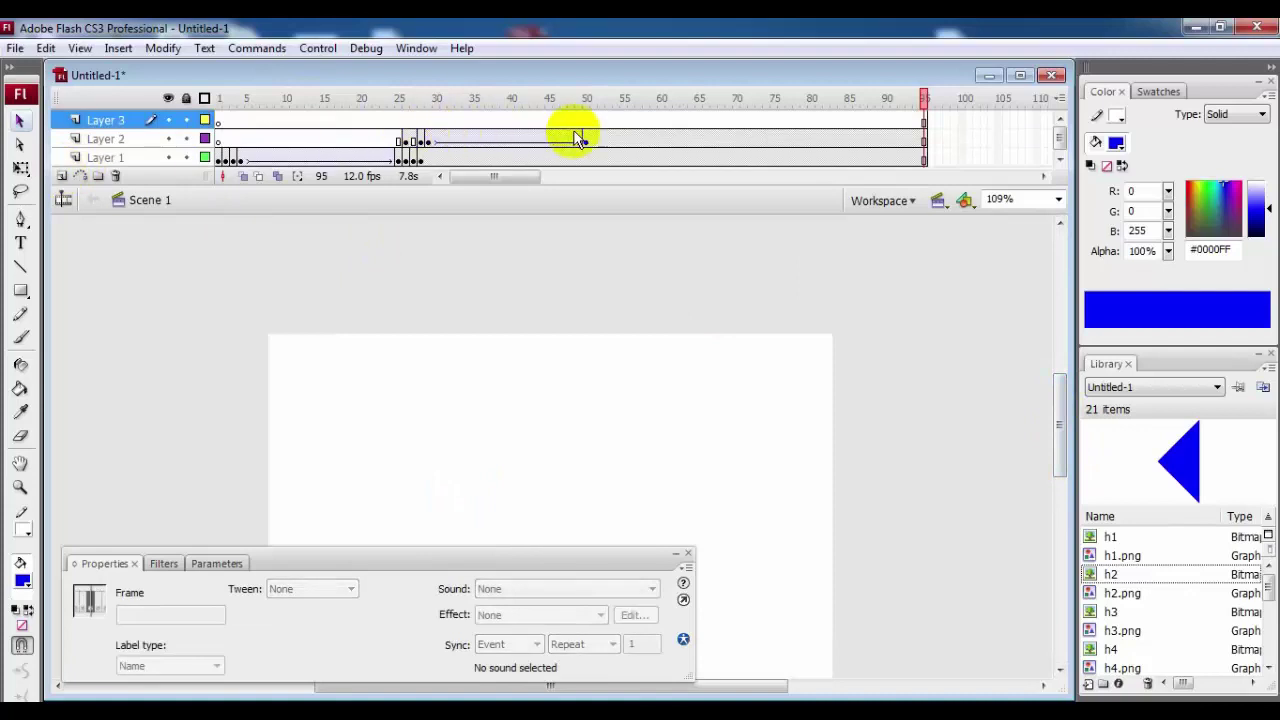
click(587, 122)
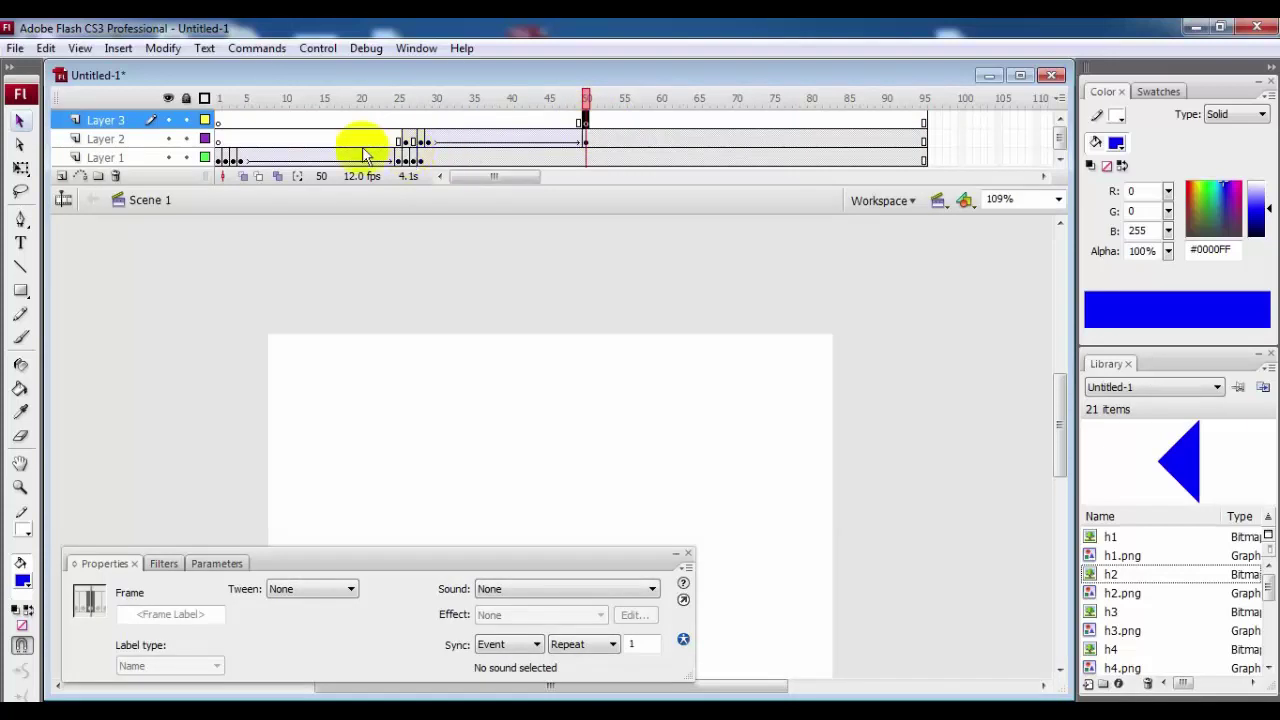
click(226, 160)
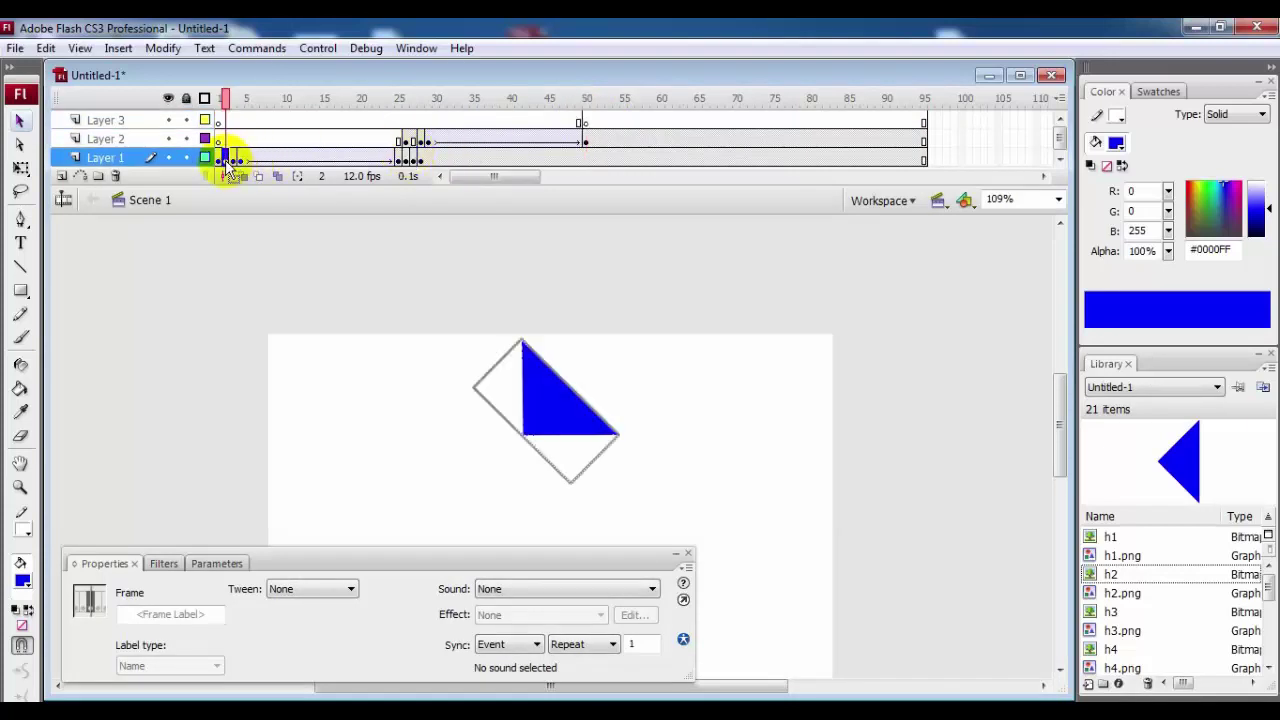
right_click(225, 161)
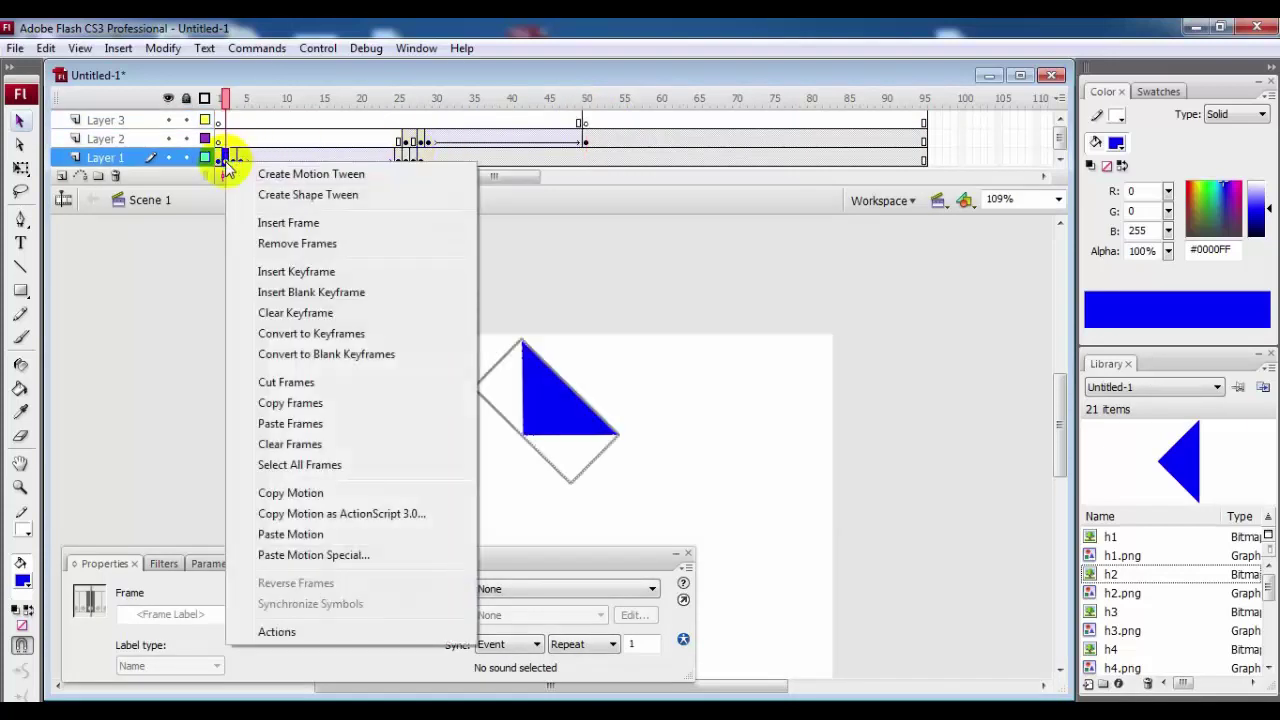
click(280, 403)
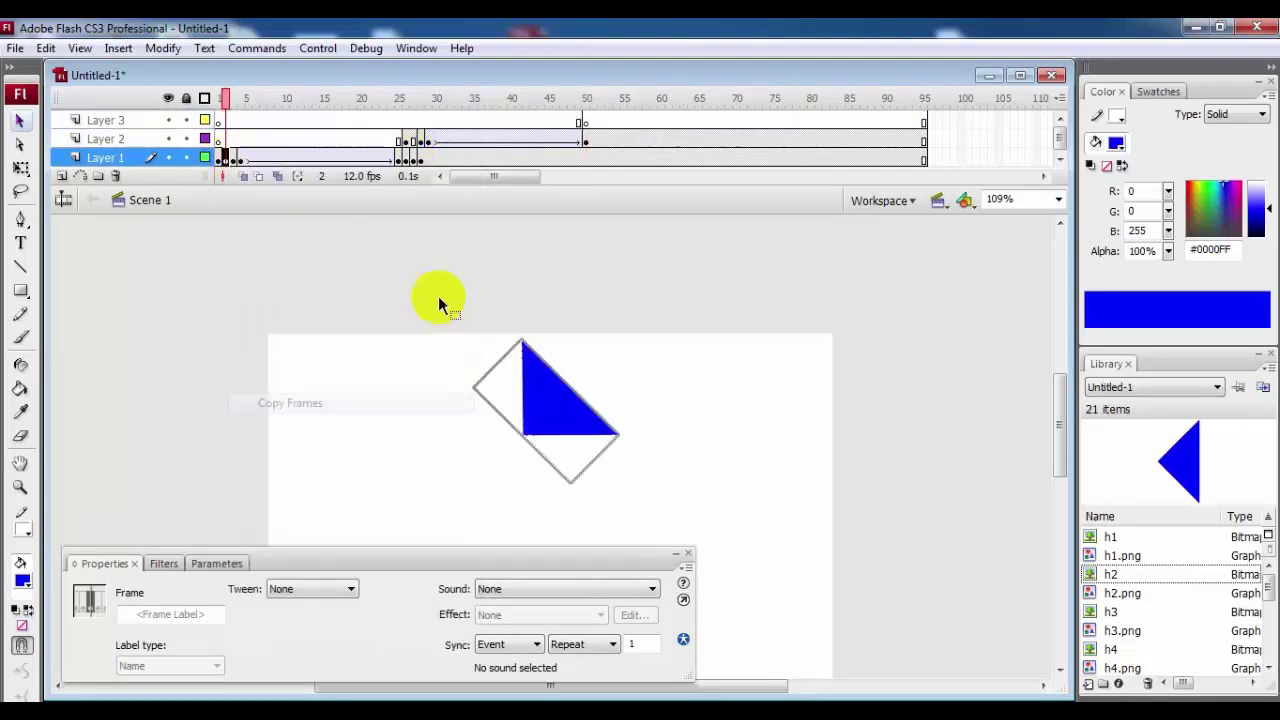
click(586, 121)
right_click(588, 130)
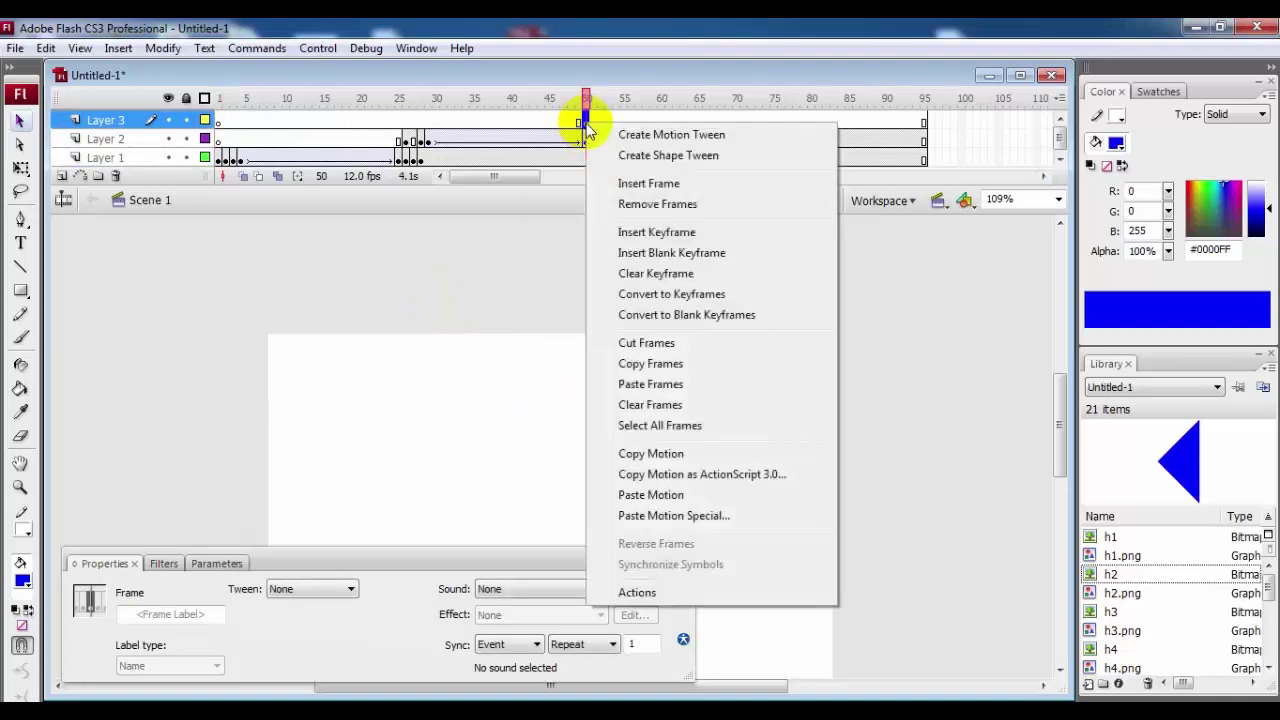
click(632, 386)
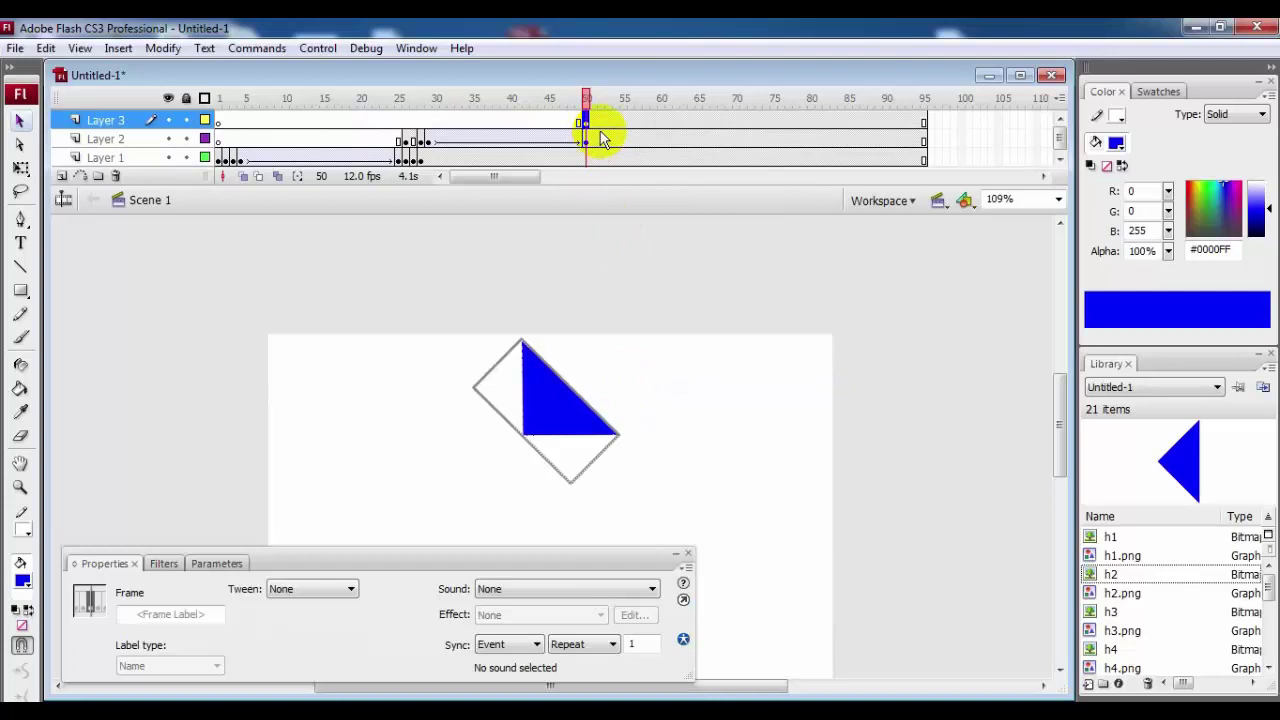
Adjust Layer 3's keyframes around frames 51–53 and add a blank keyframe at frame 75
key(period)
key(F6)
key(F6)
key(Delete)
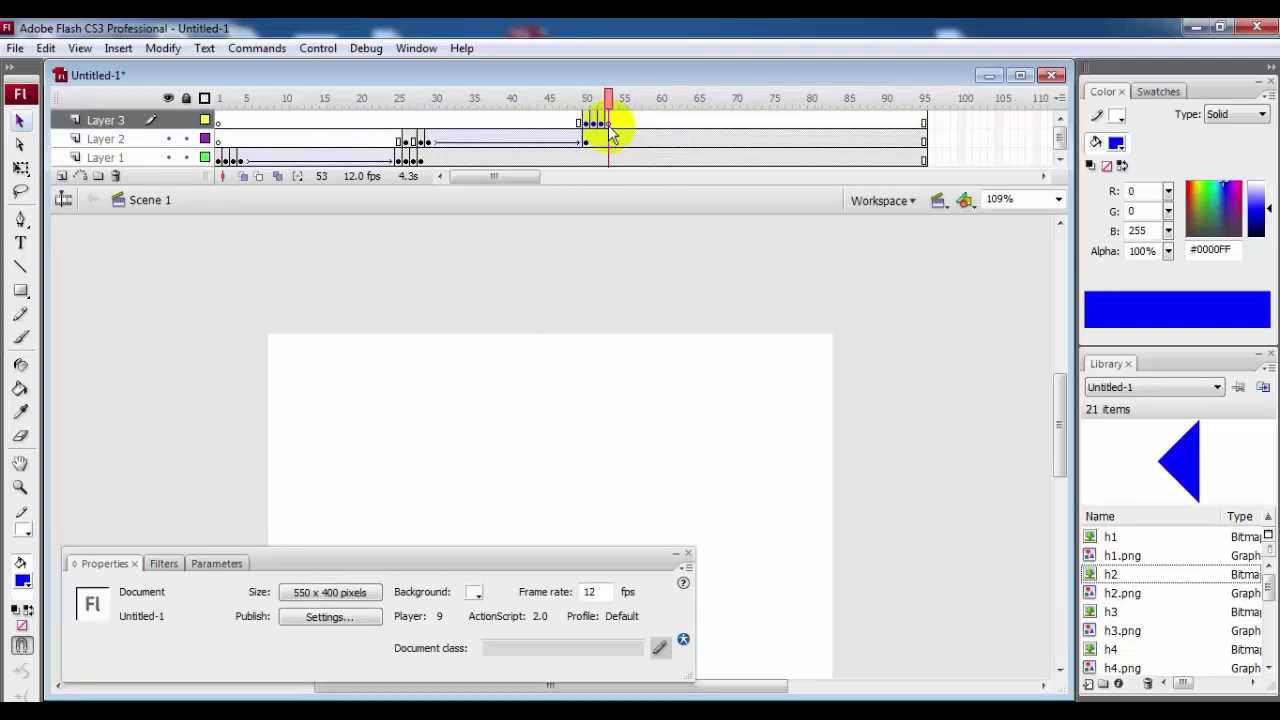
click(595, 122)
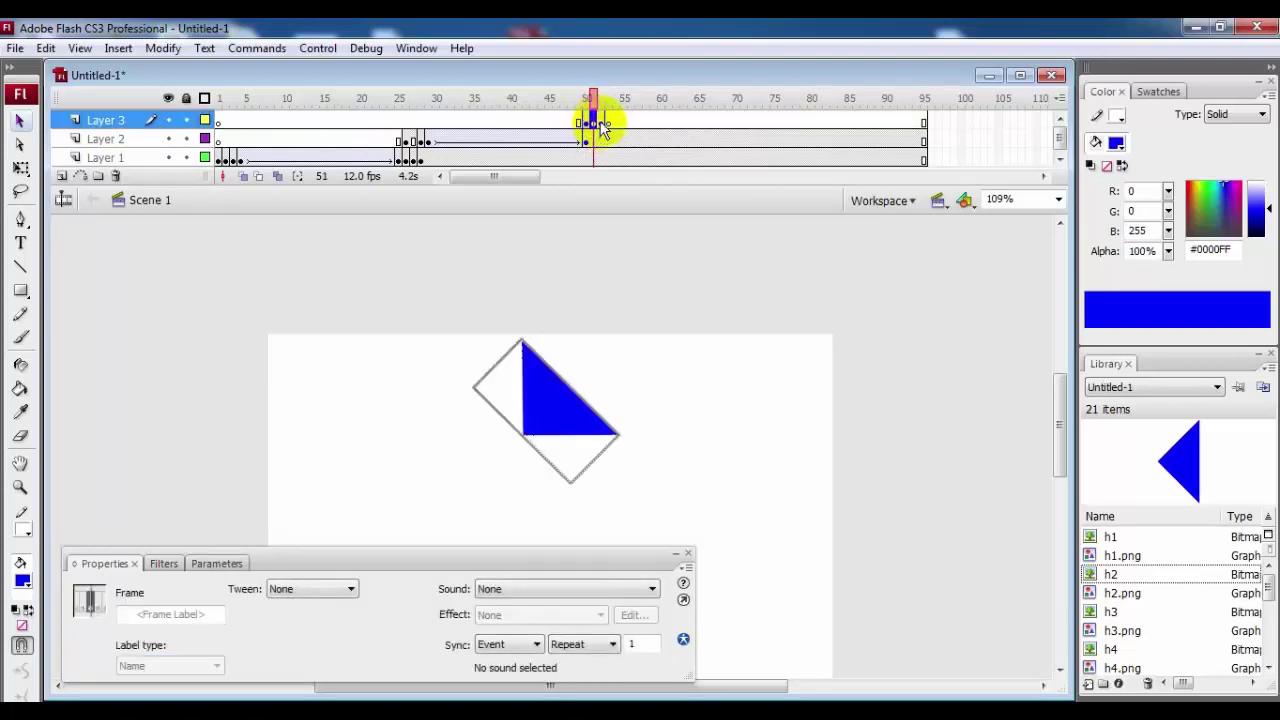
click(600, 122)
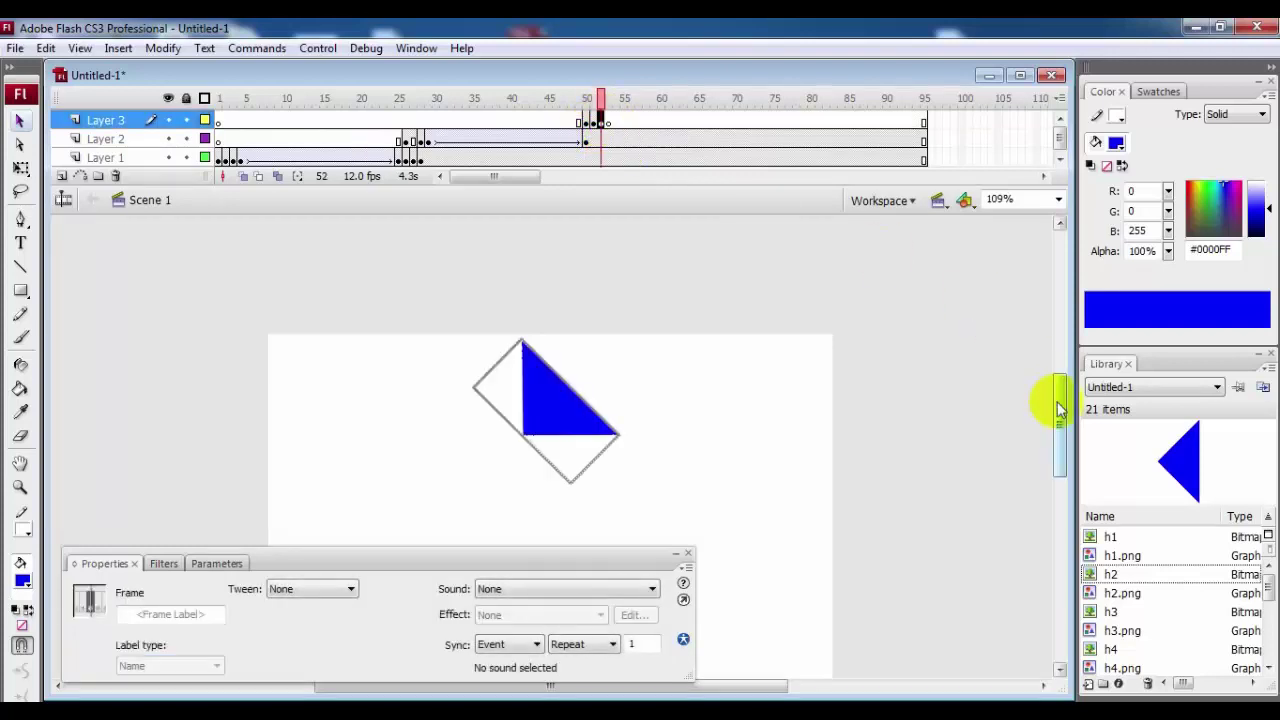
drag(1059, 408, 1057, 425)
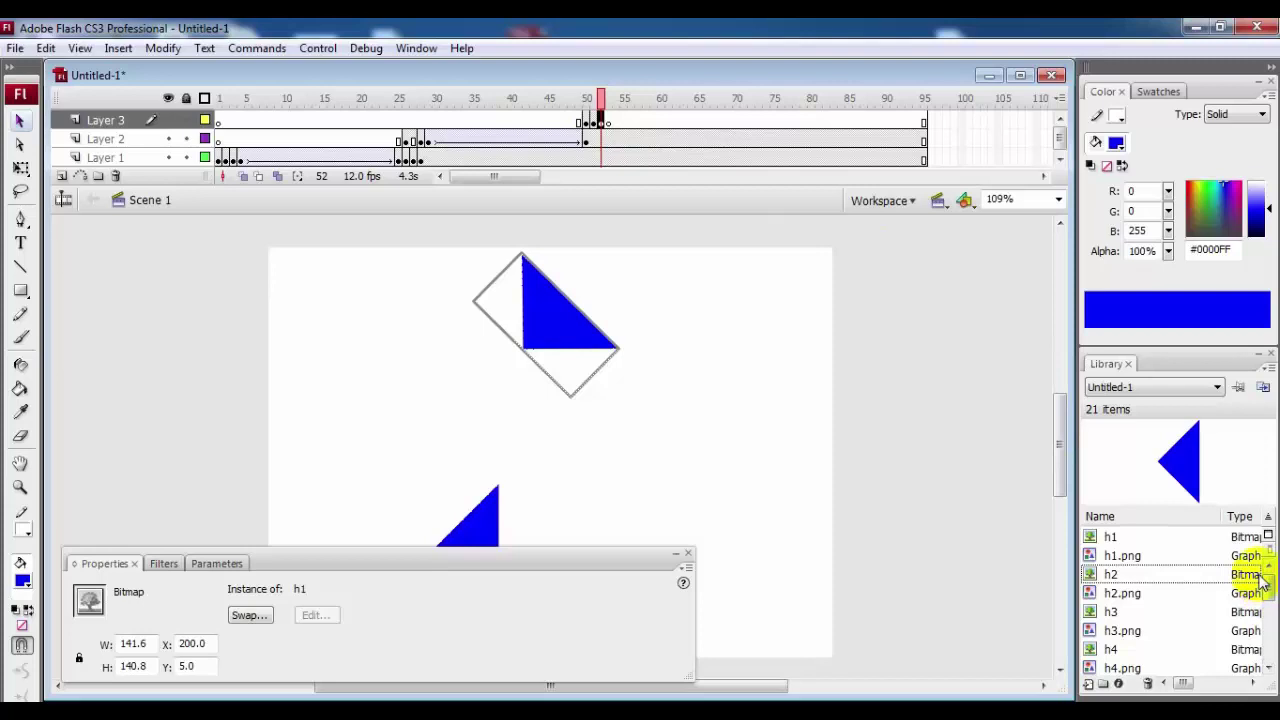
click(776, 120)
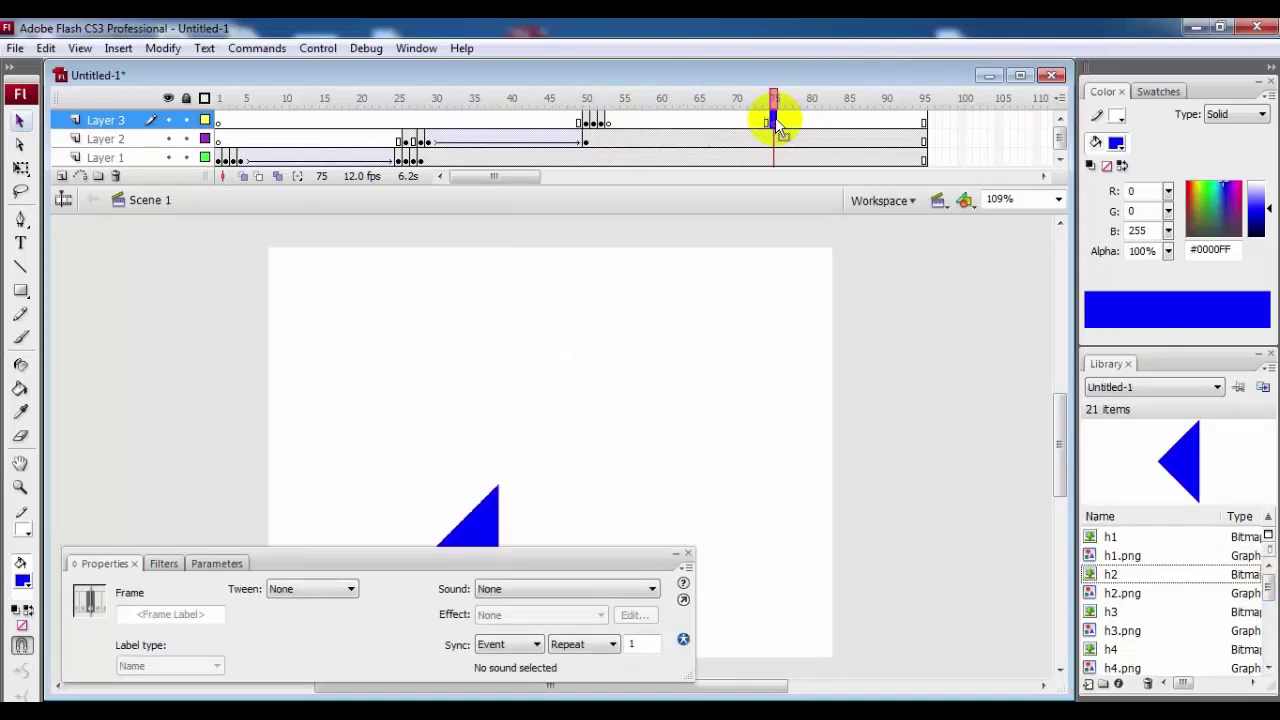
key(F7)
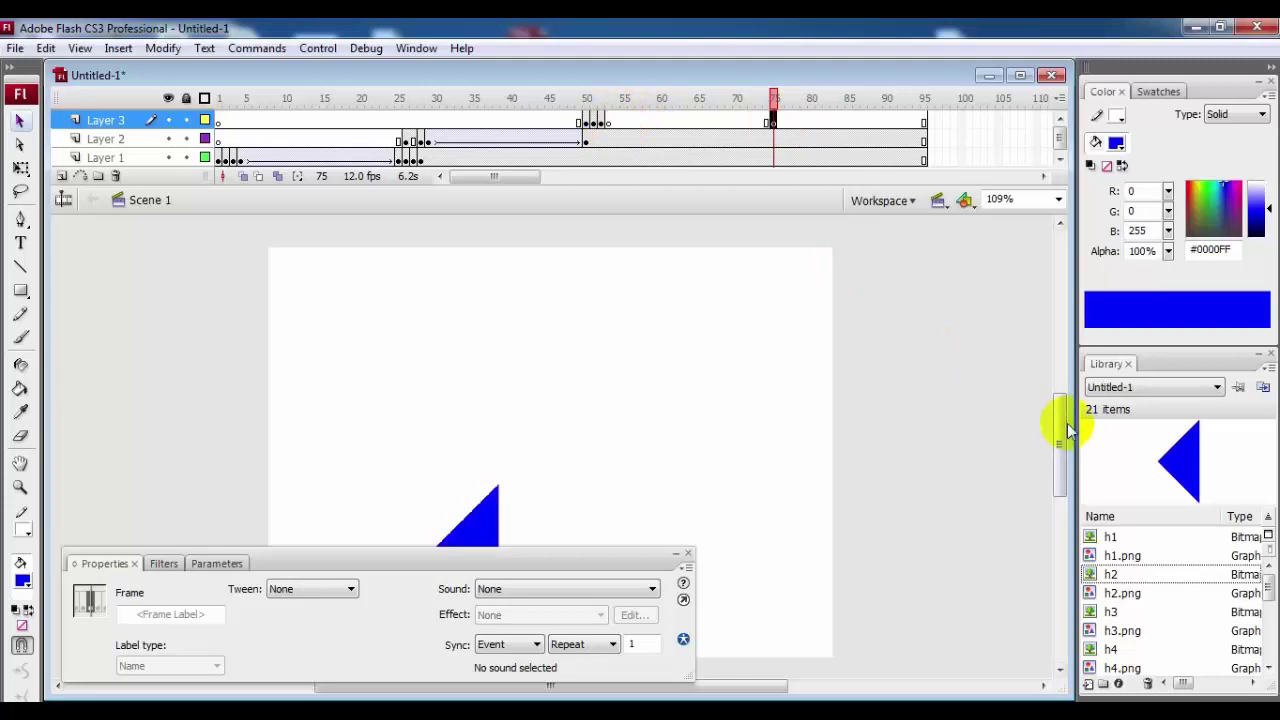
mouse_move(1060, 423)
mouse_down()
mouse_move(1059, 398)
mouse_move(1063, 434)
mouse_up()
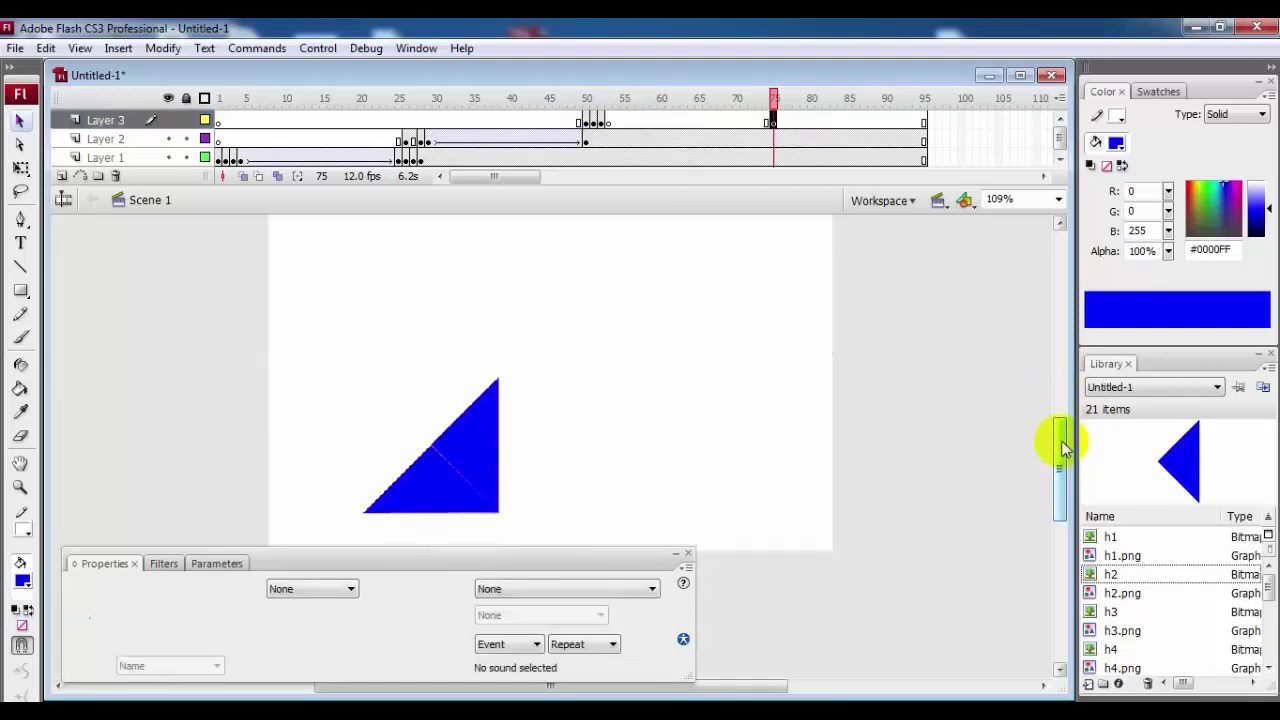
Place the h3 triangle from the Library on frame 53 at X 200, Y 5
click(608, 121)
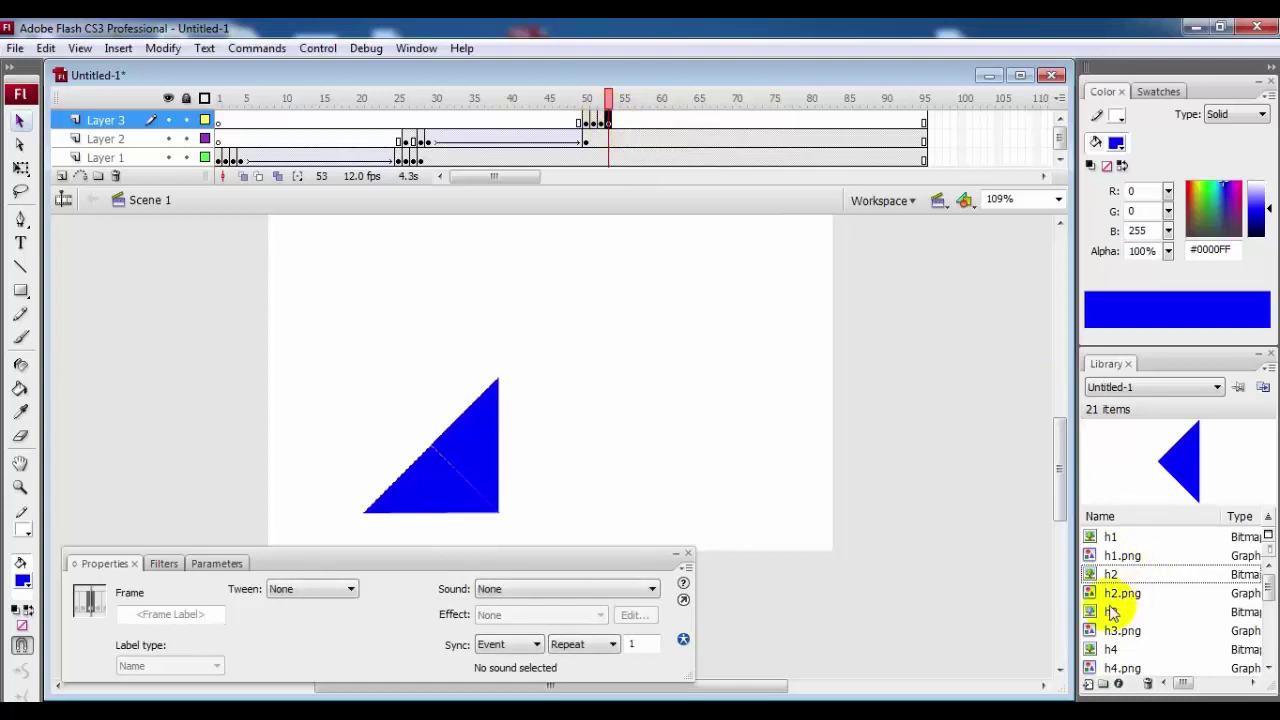
drag(1112, 612, 543, 284)
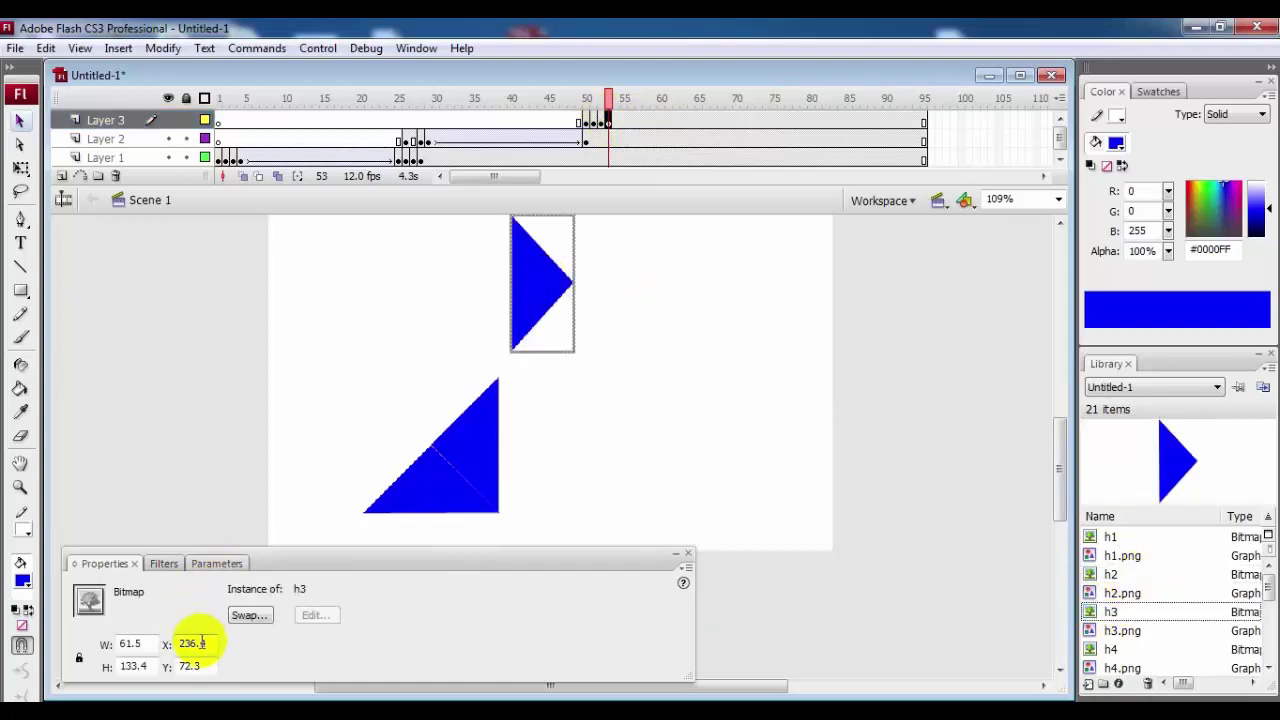
drag(204, 644, 180, 644)
text(200)
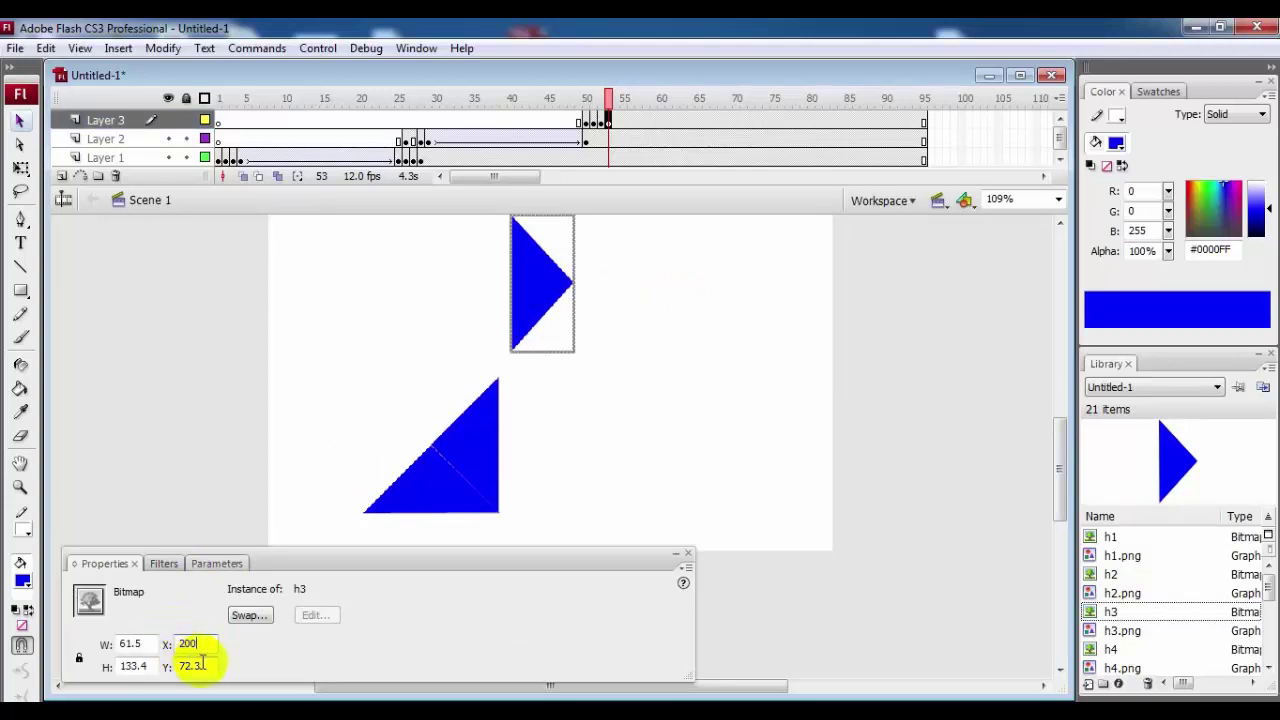
drag(192, 666, 178, 669)
text(5)
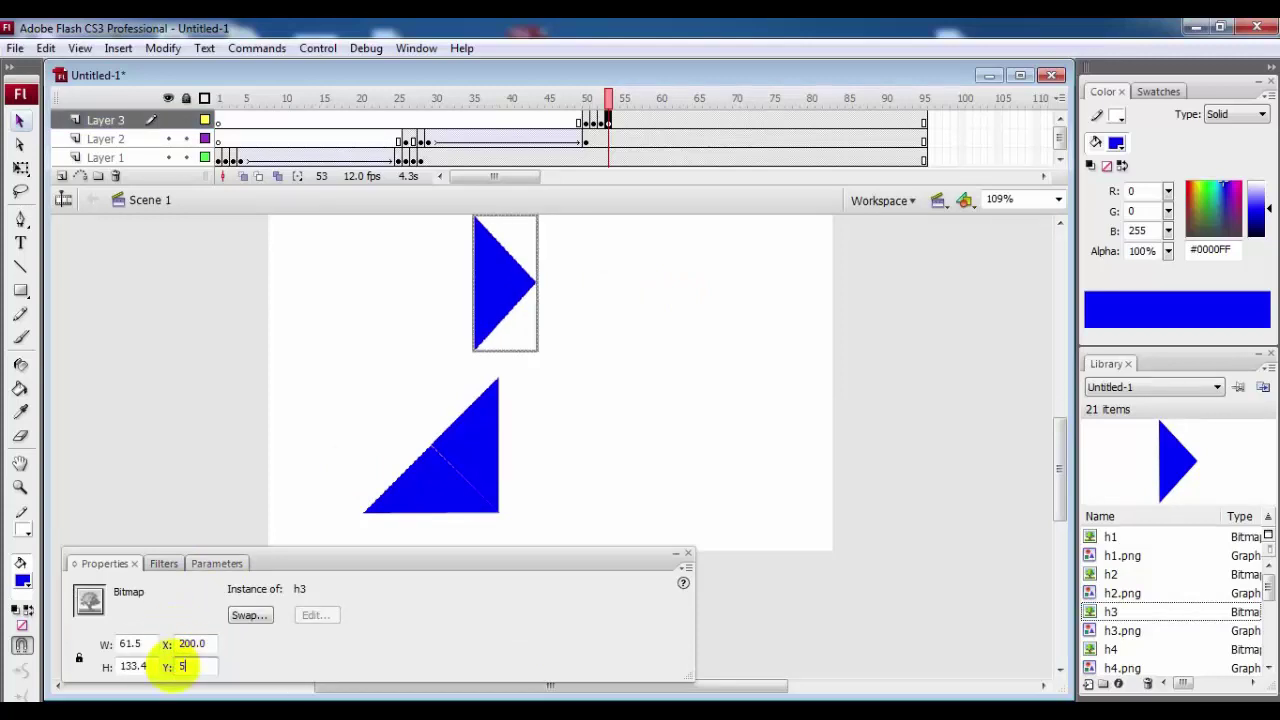
key(Return)
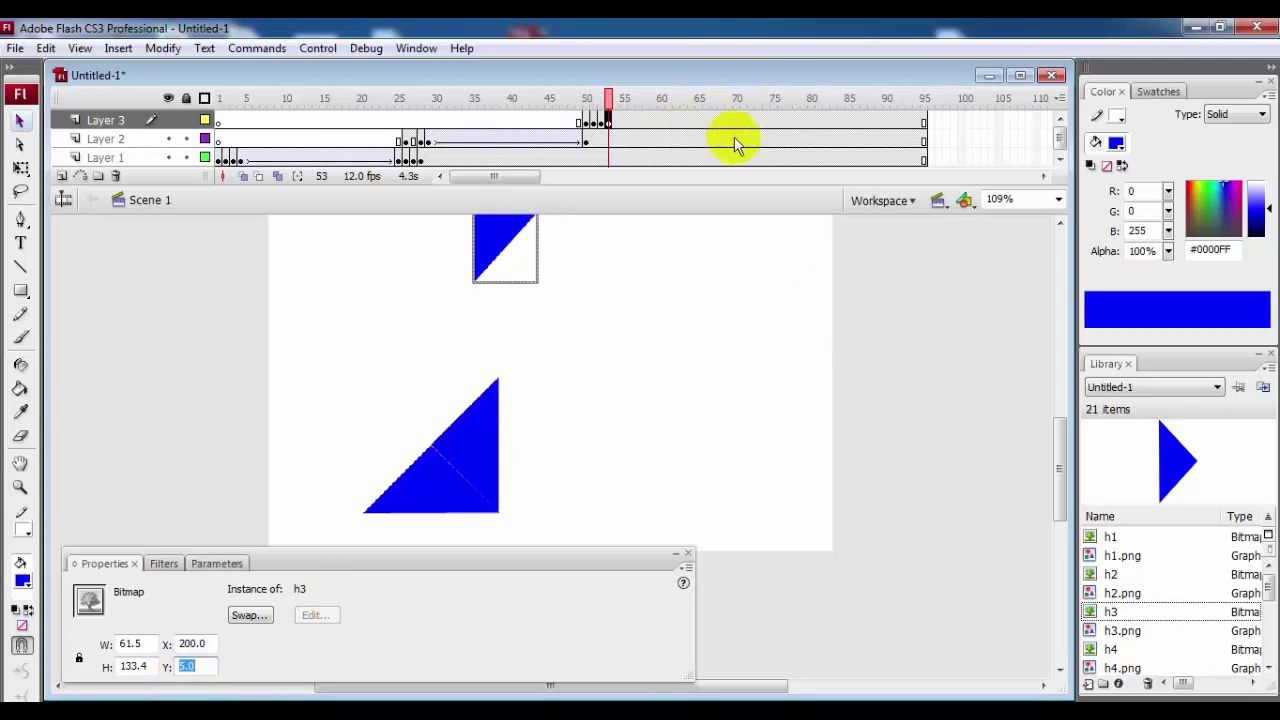
At frame 76, add a keyframe and fit h3 against the big triangle's right side
click(781, 122)
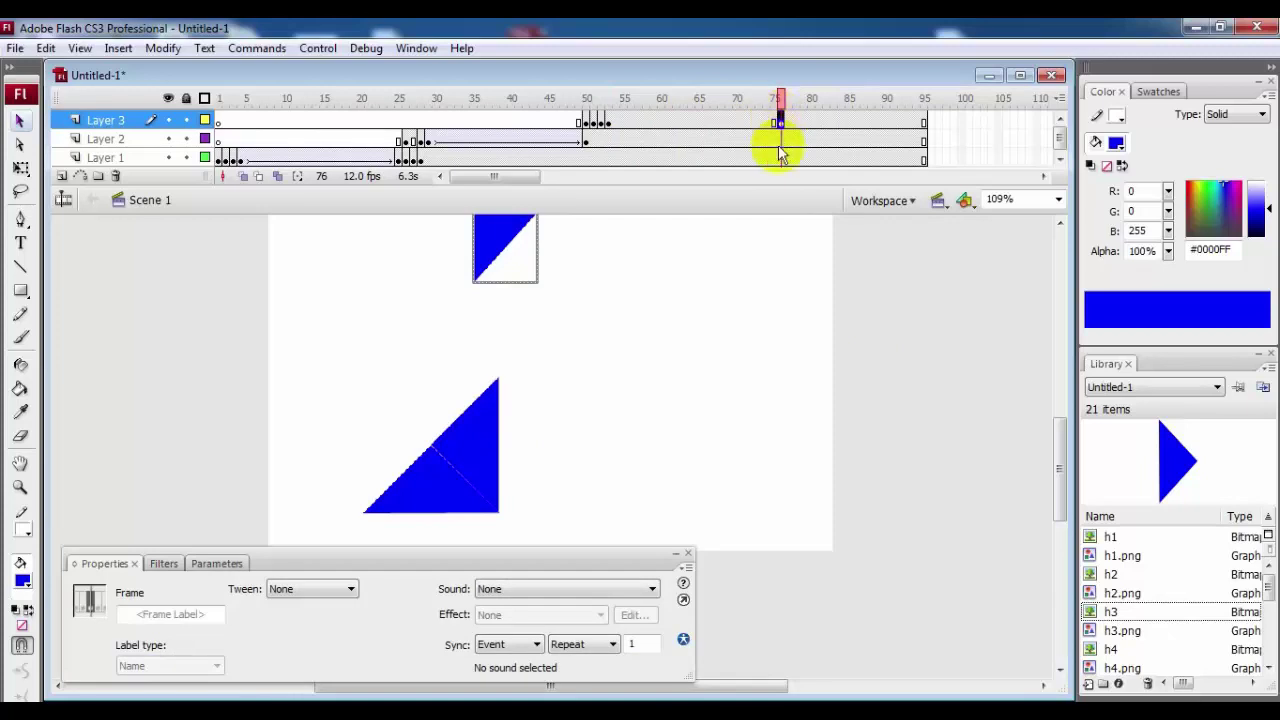
key(F7)
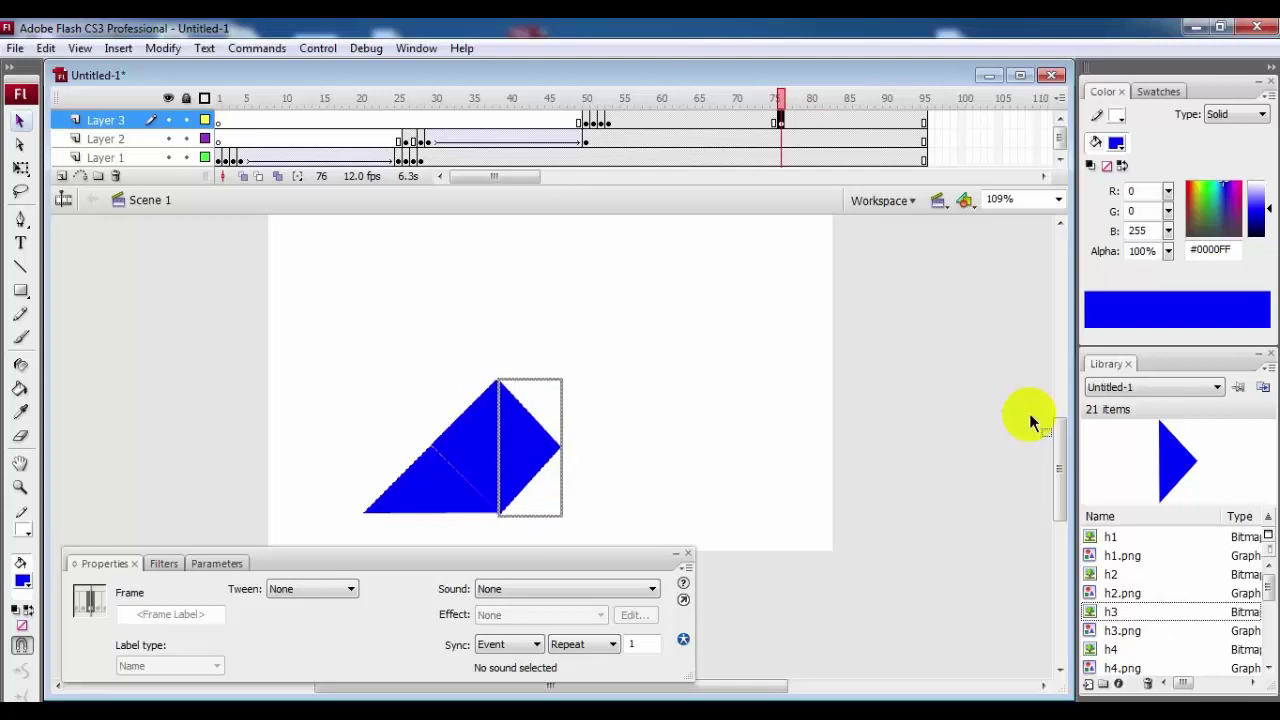
click(785, 443)
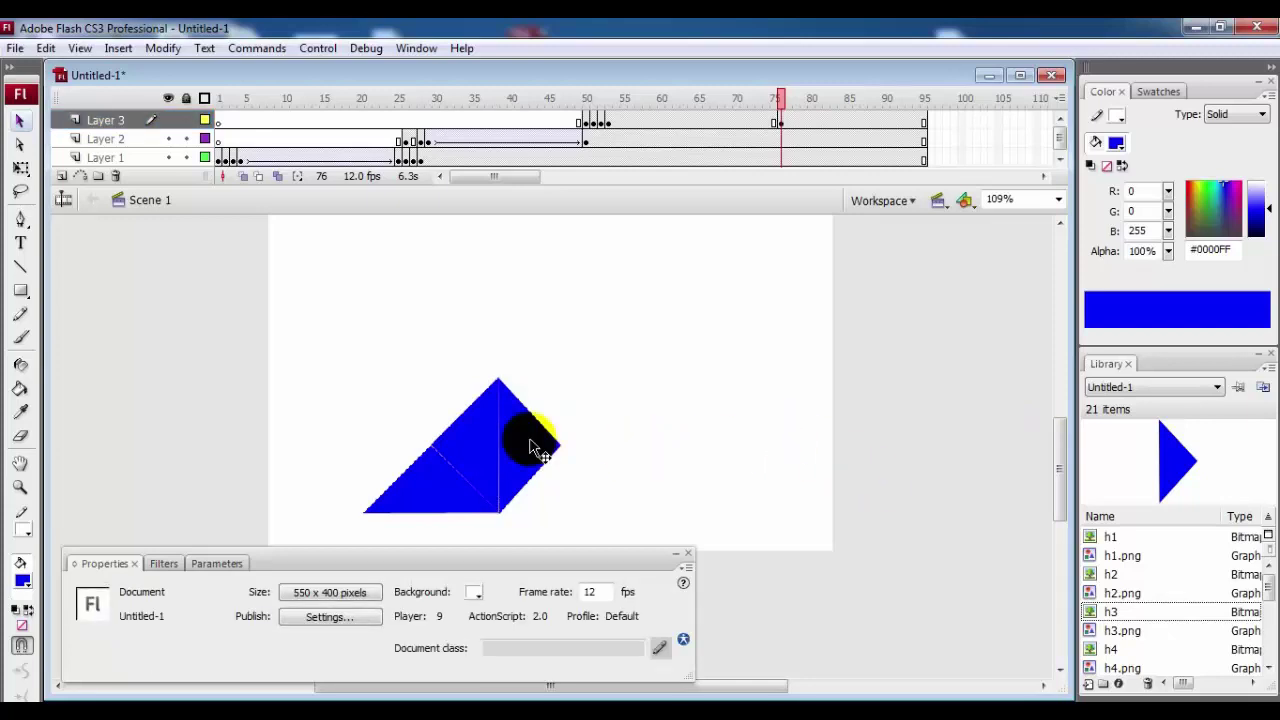
drag(563, 455, 561, 447)
key(Up)
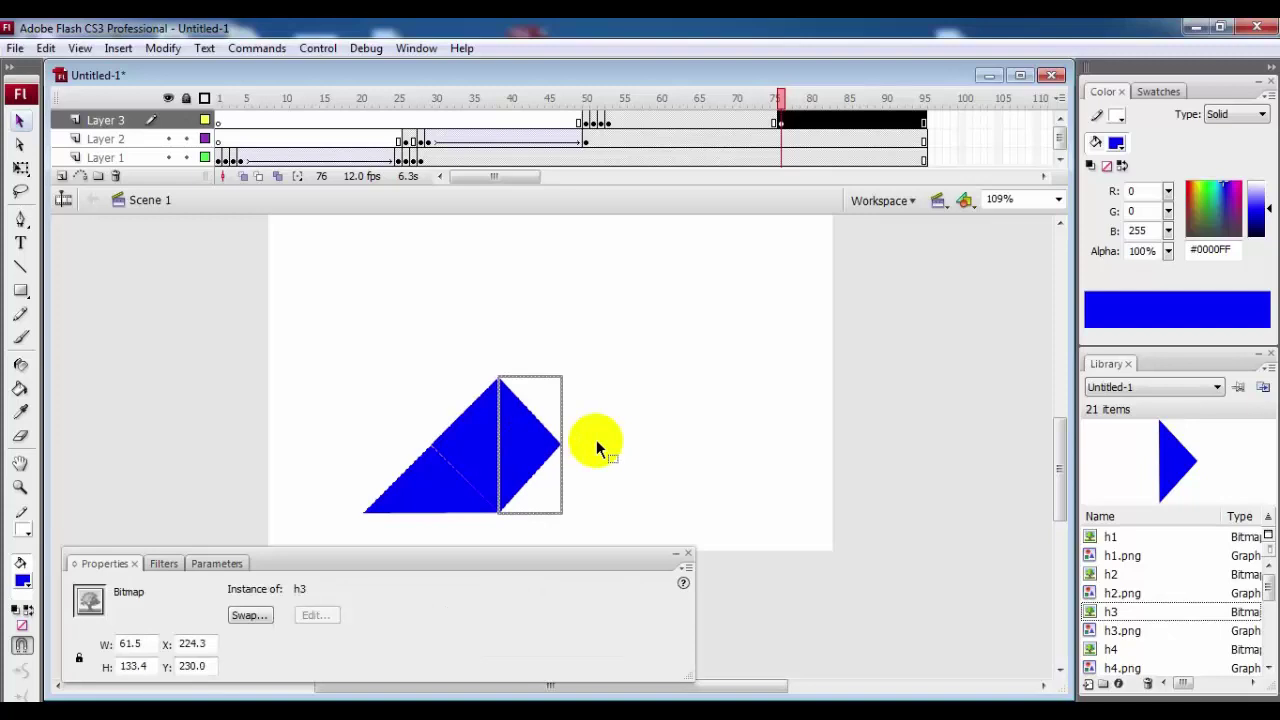
click(664, 440)
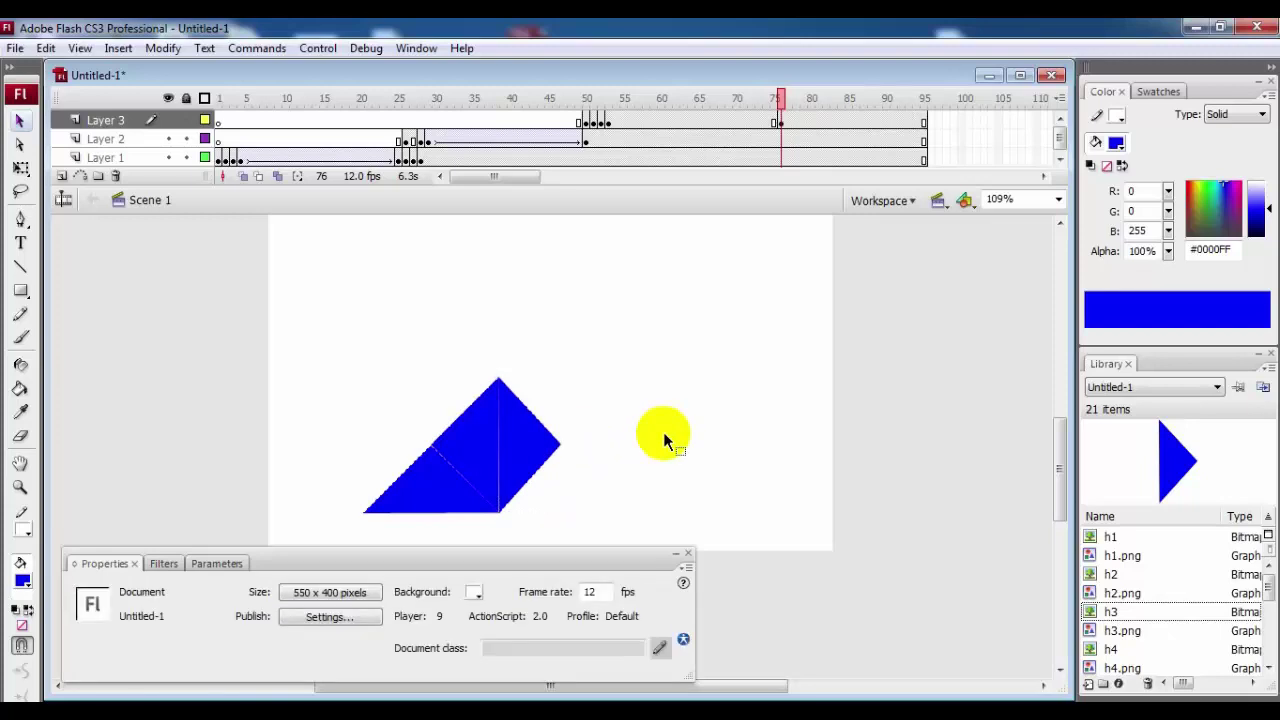
Create a motion tween on Layer 3 from frame 65 and check its end at frame 76
click(697, 122)
right_click(697, 122)
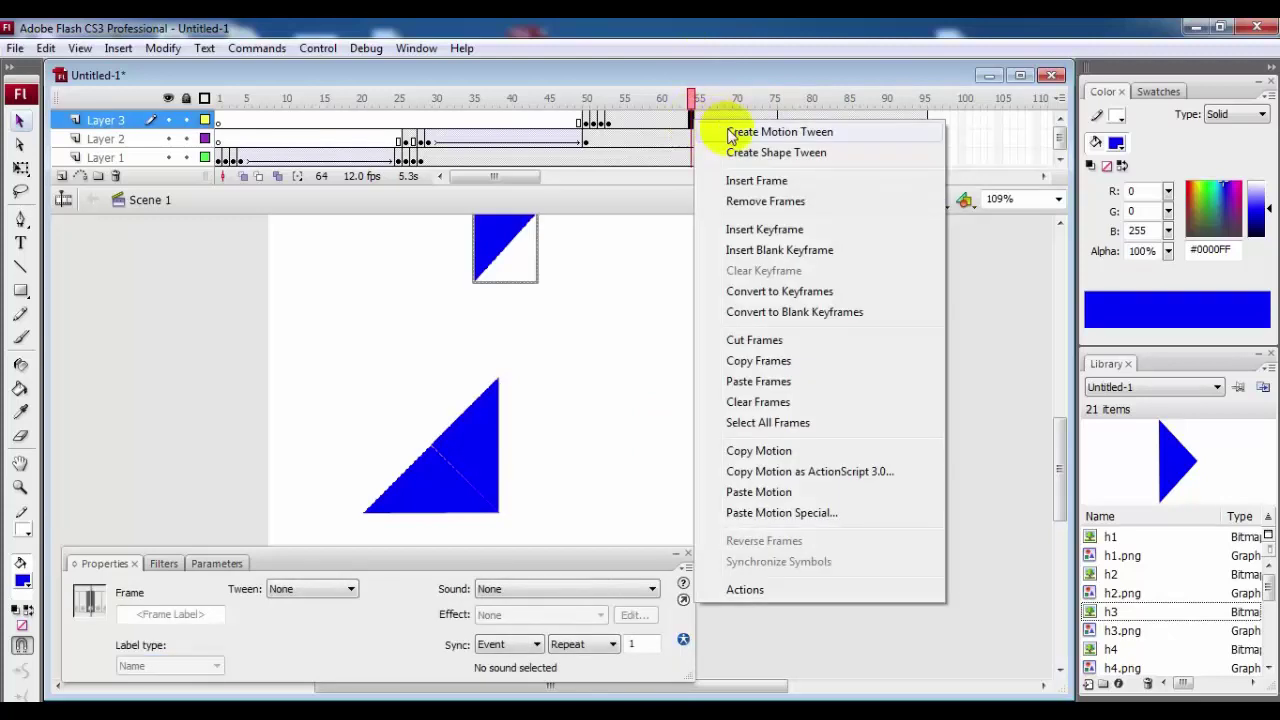
click(729, 131)
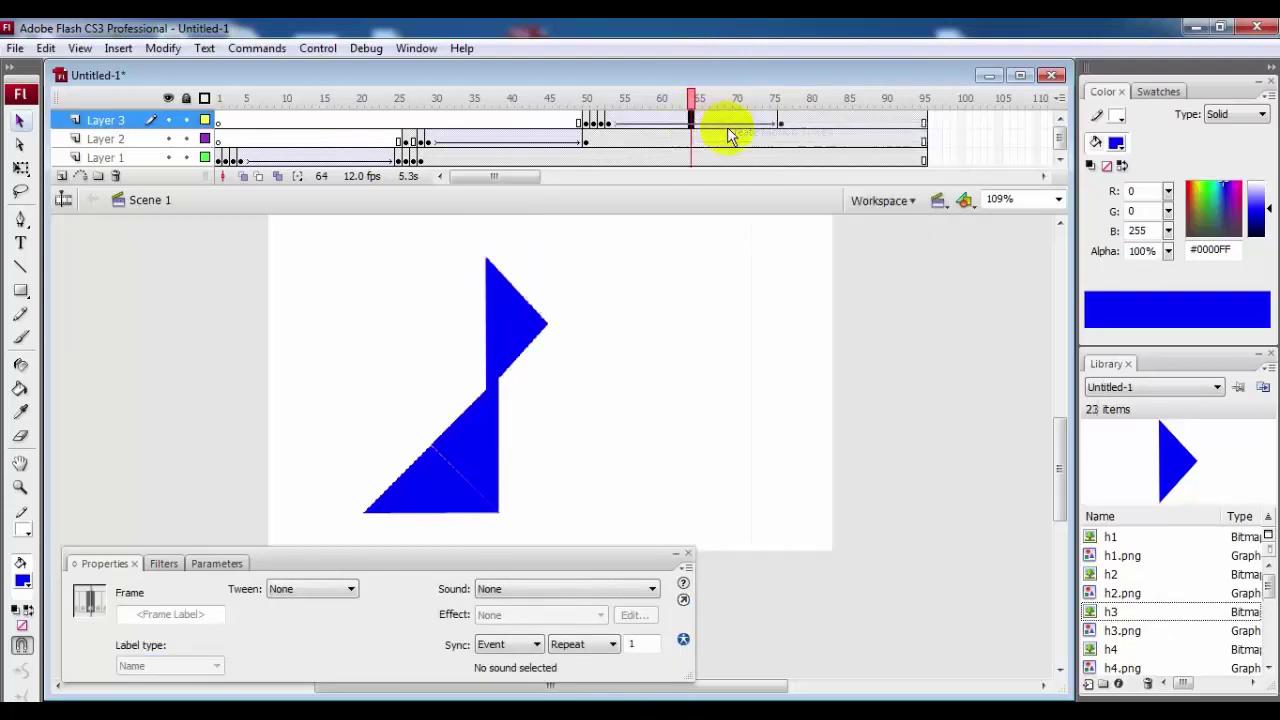
click(782, 122)
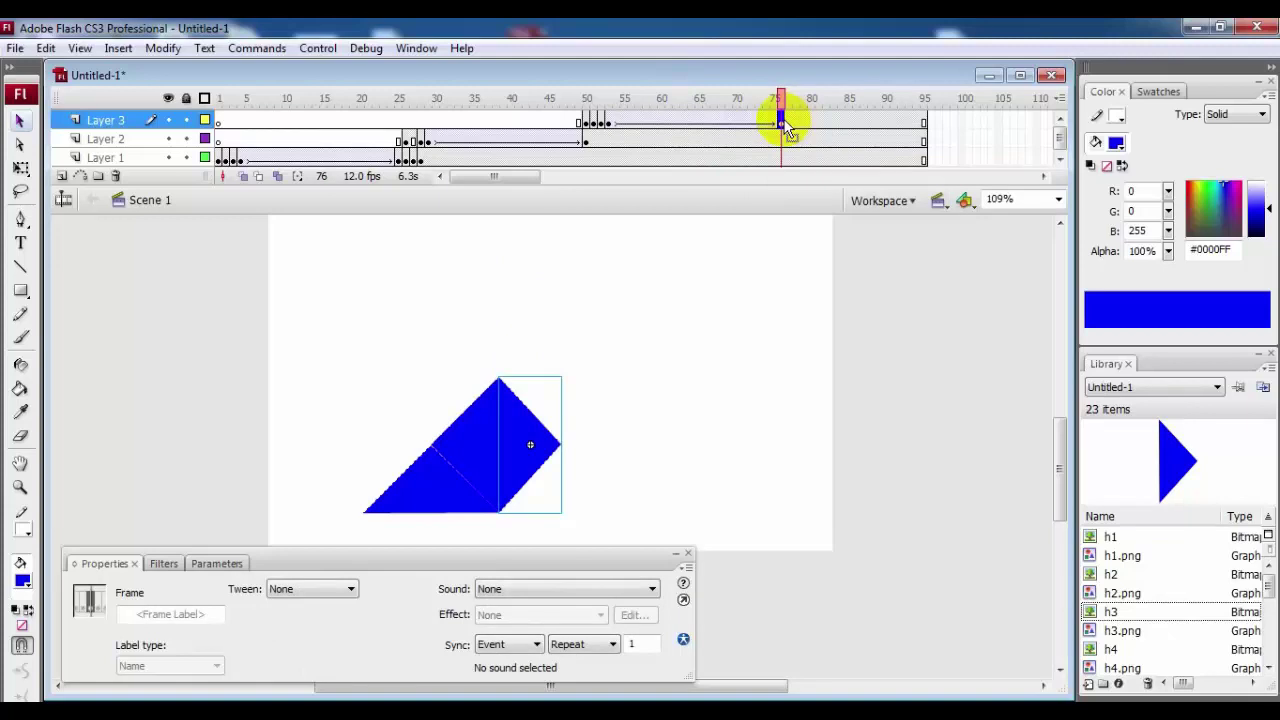
Delete the right-hand blue piece at frame 77 and make frames 77–95 keyframes
click(788, 122)
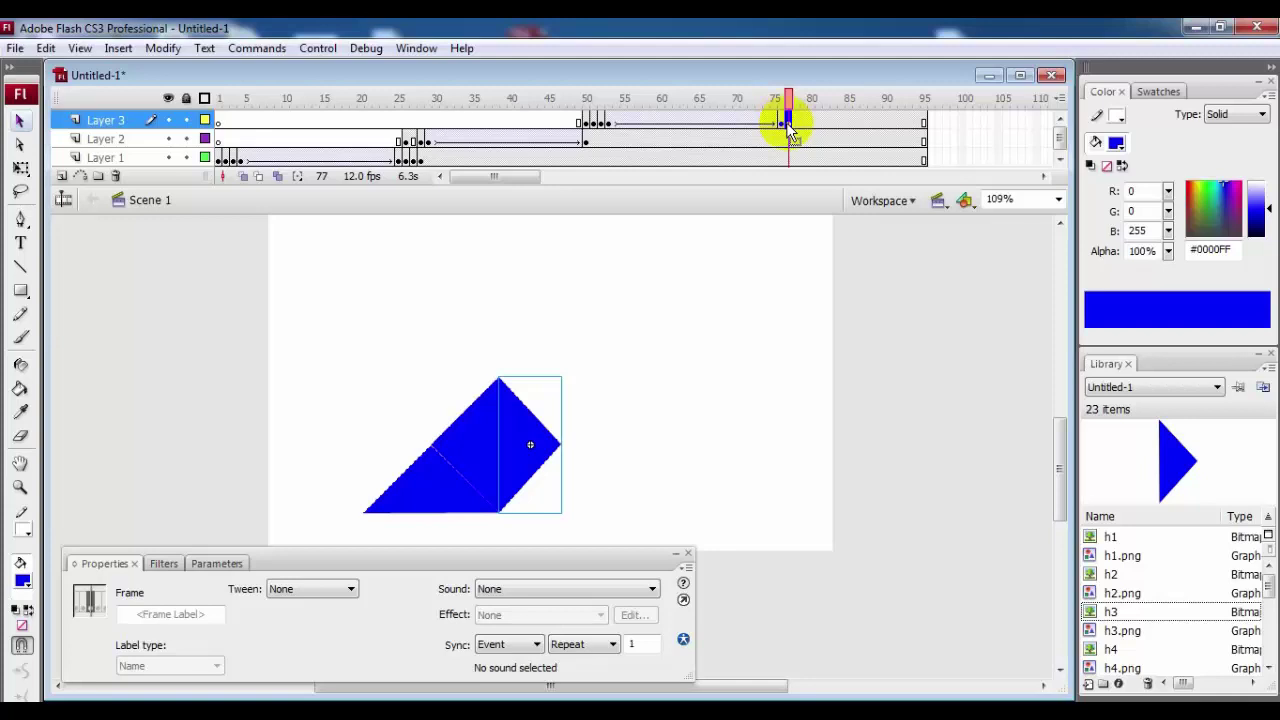
key(Delete)
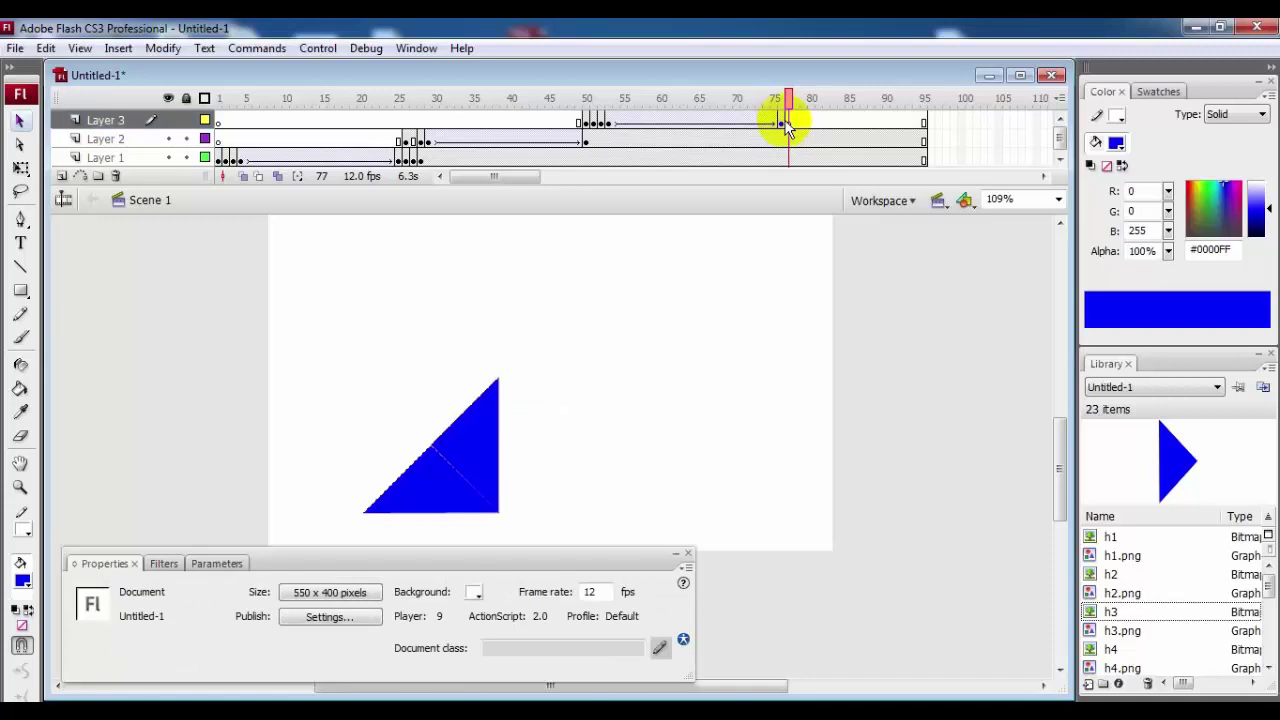
click(788, 121)
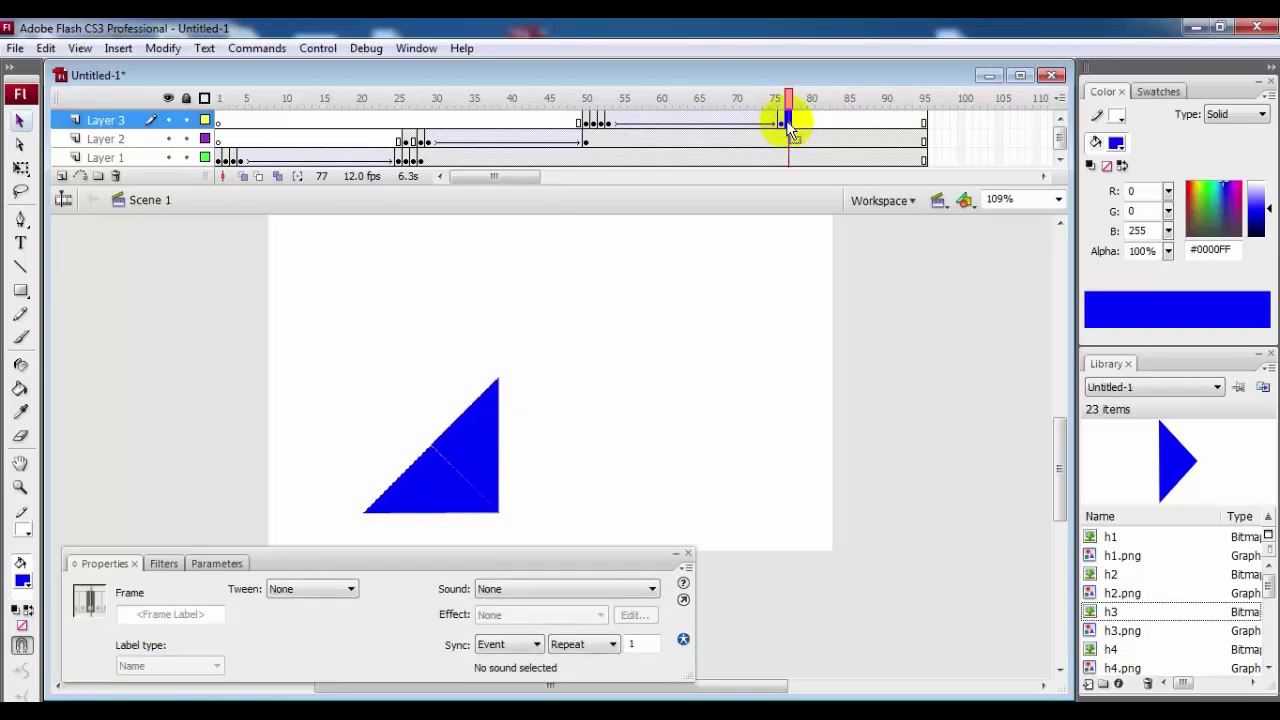
shift+click(926, 121)
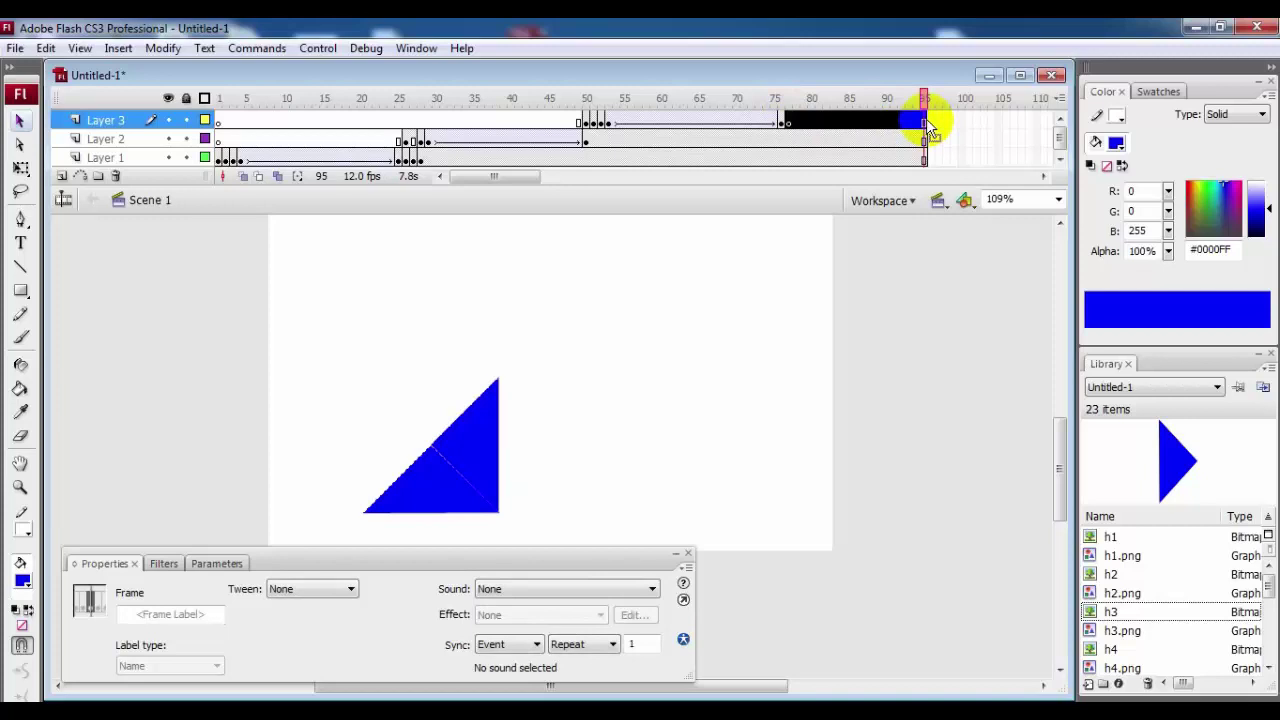
key(F6)
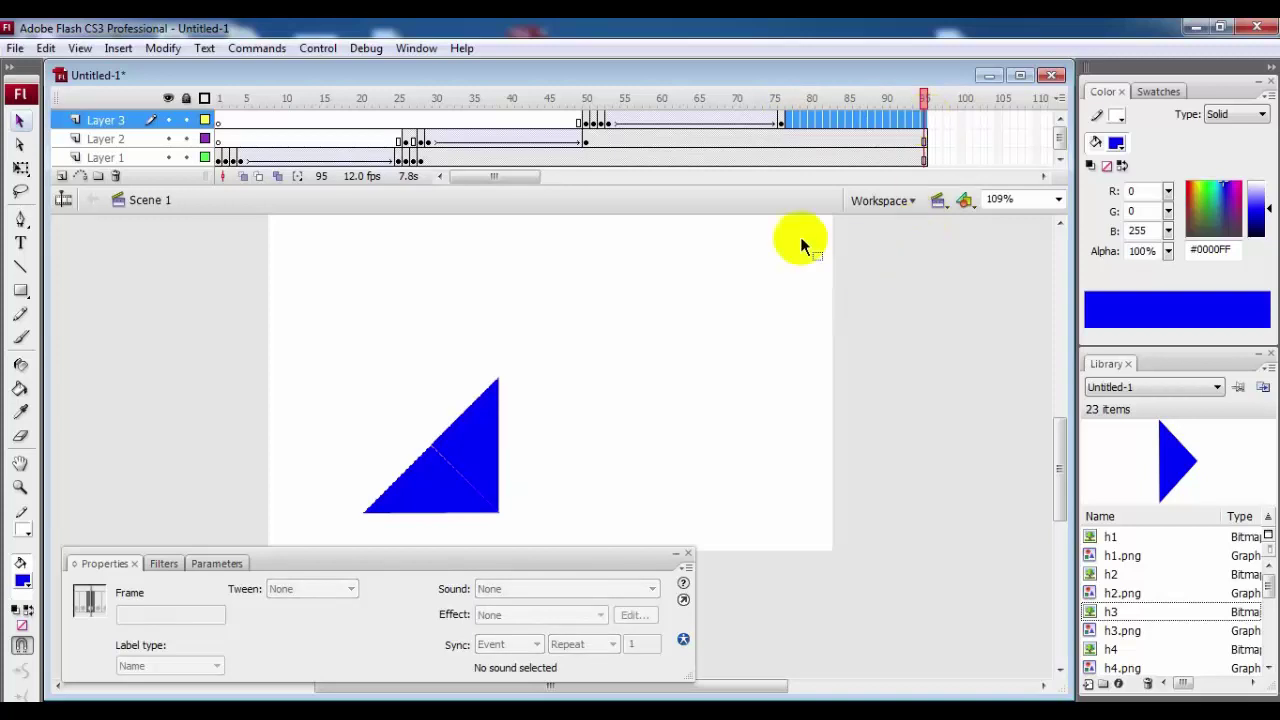
click(780, 121)
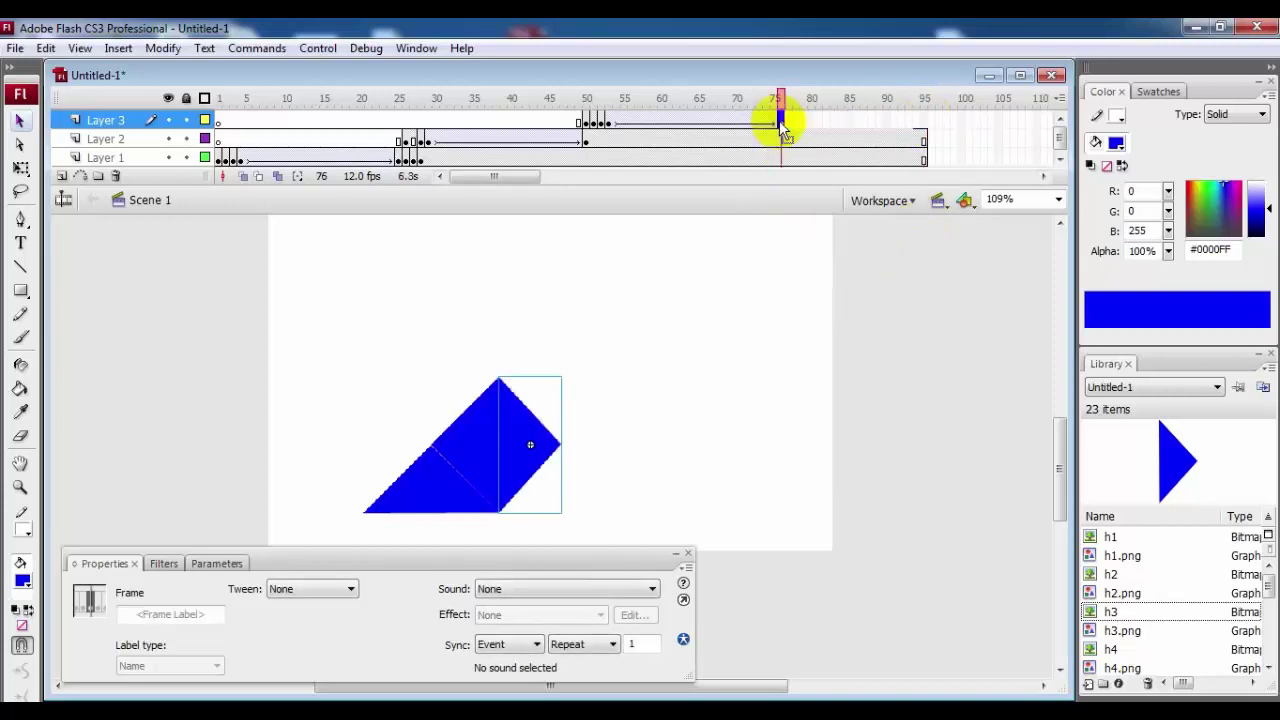
click(924, 121)
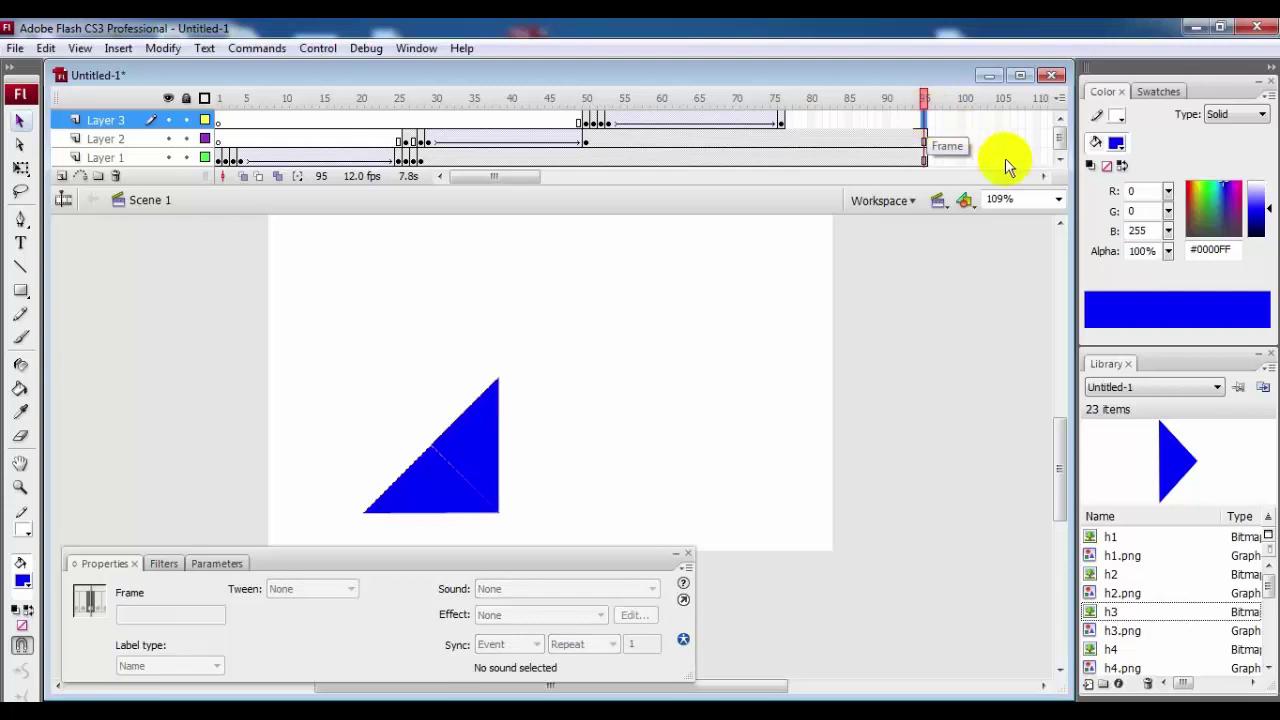
Extend Layers 1, 2 and 3 to frame 142 with F5, then insert Layer 4 on top
drag(528, 180, 551, 180)
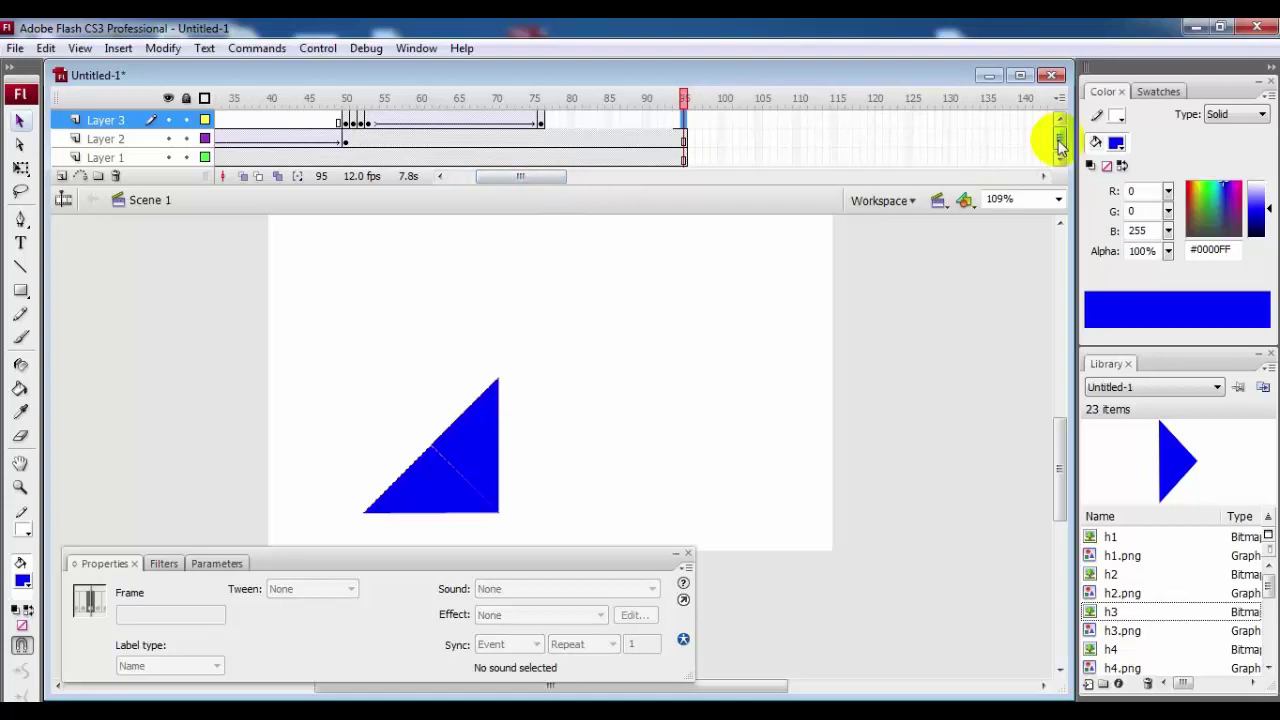
click(1038, 157)
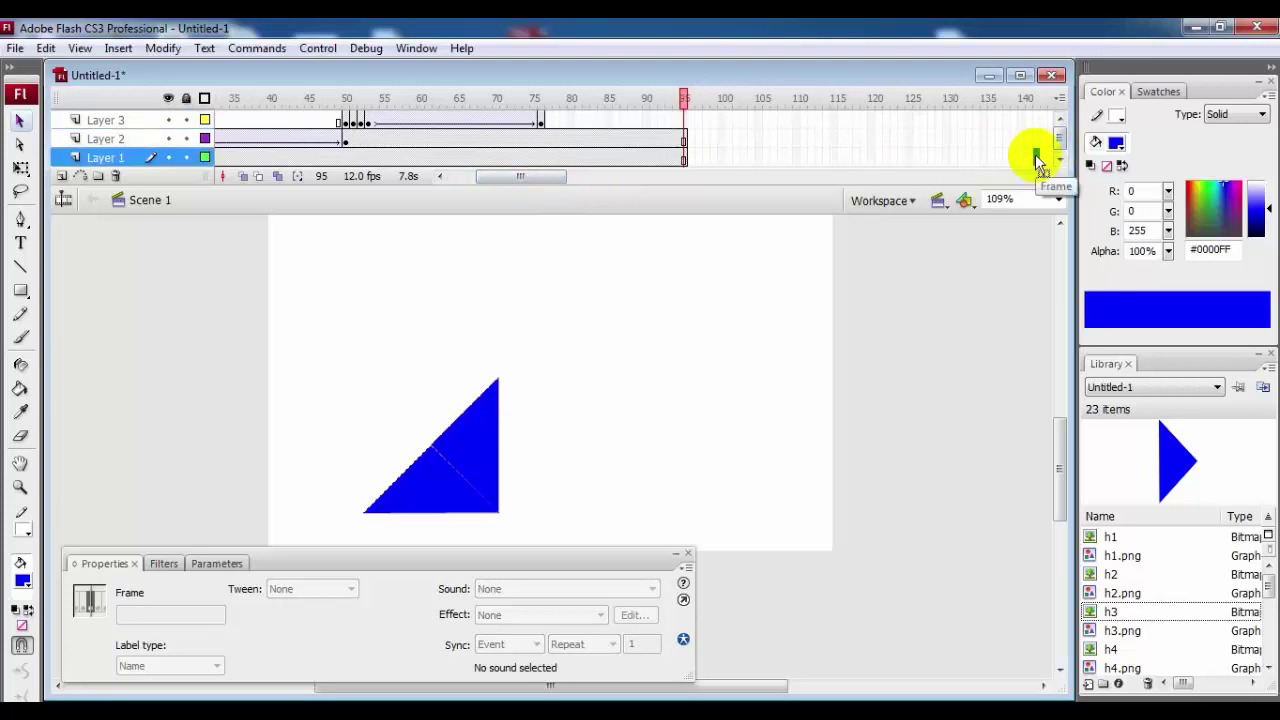
key(F5)
click(1036, 138)
key(F5)
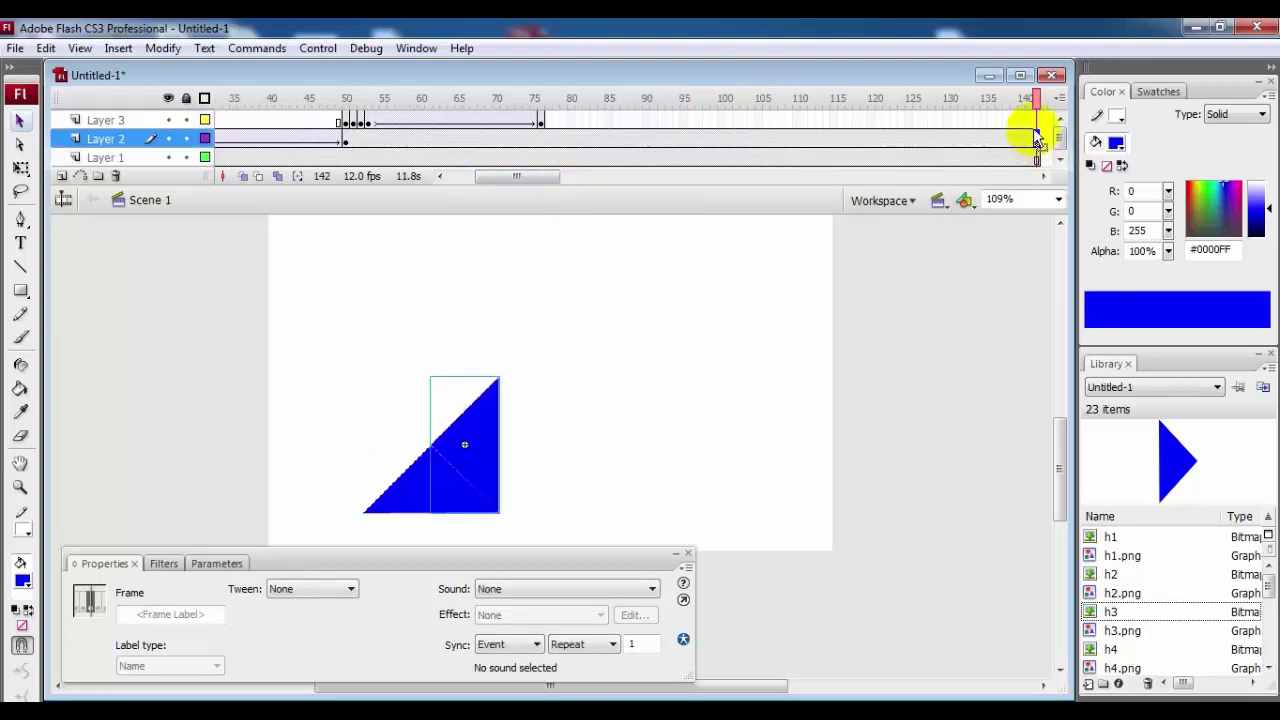
click(1036, 120)
key(F5)
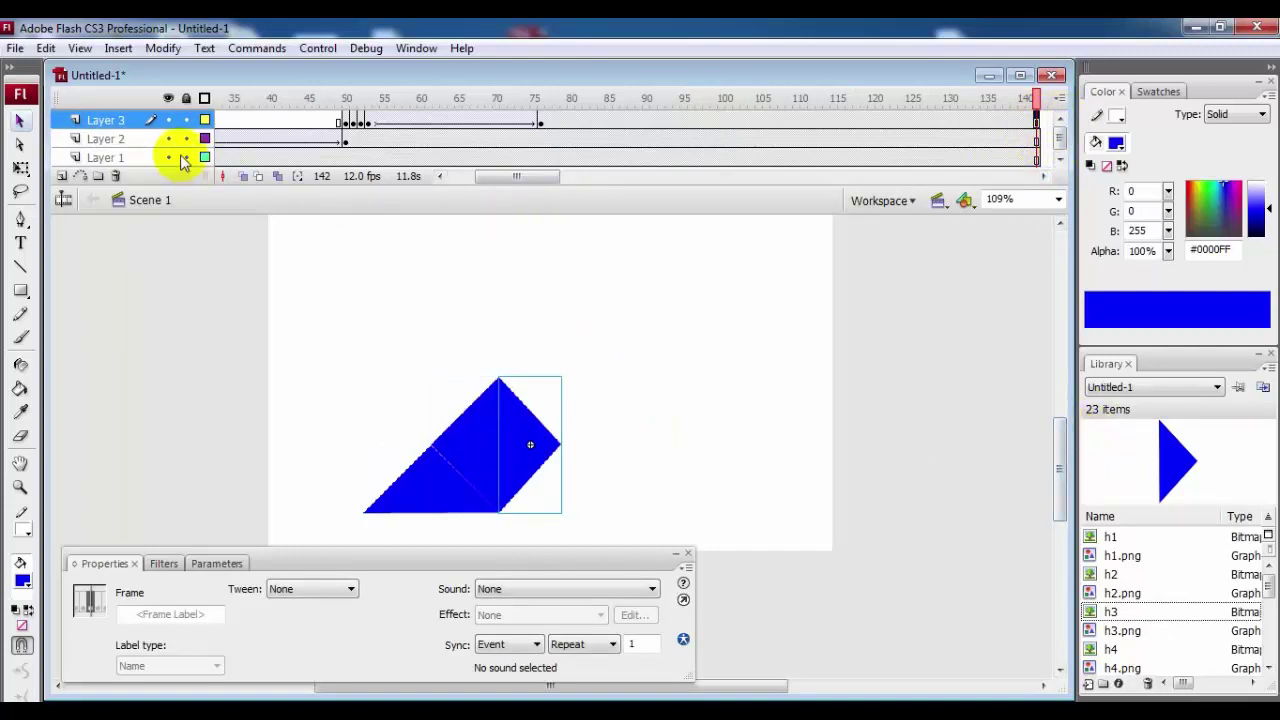
click(61, 176)
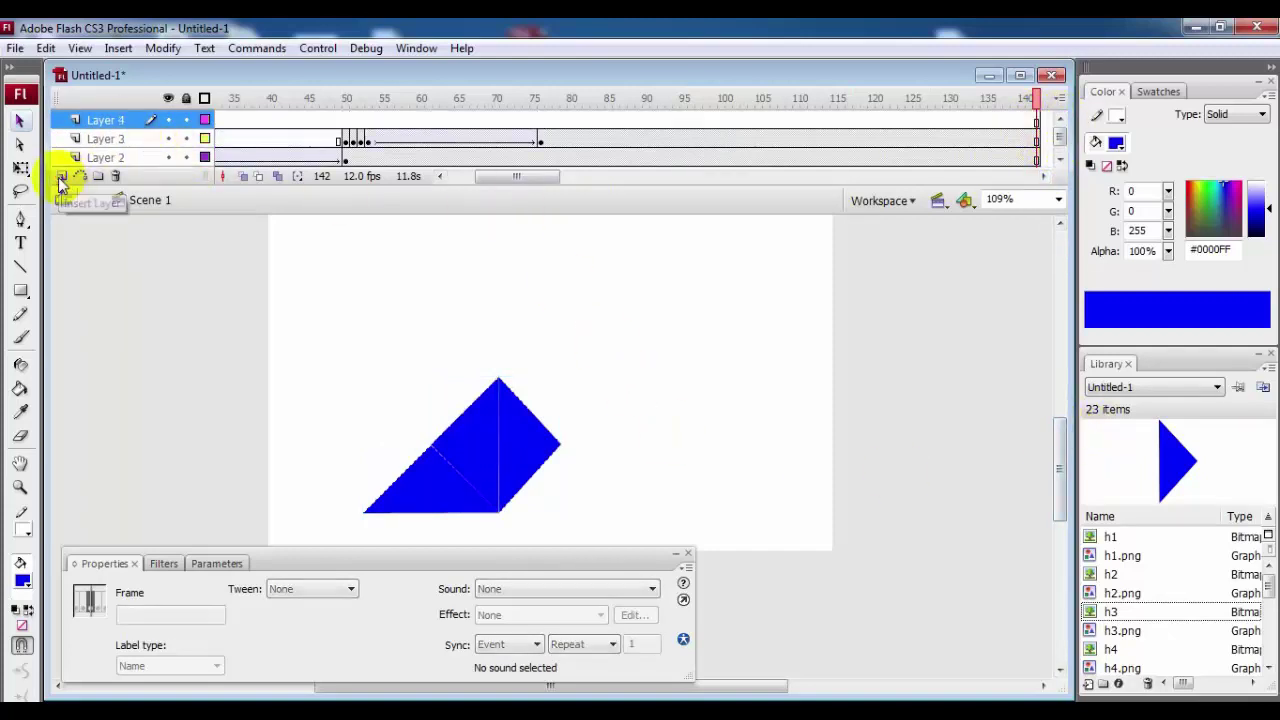
click(541, 121)
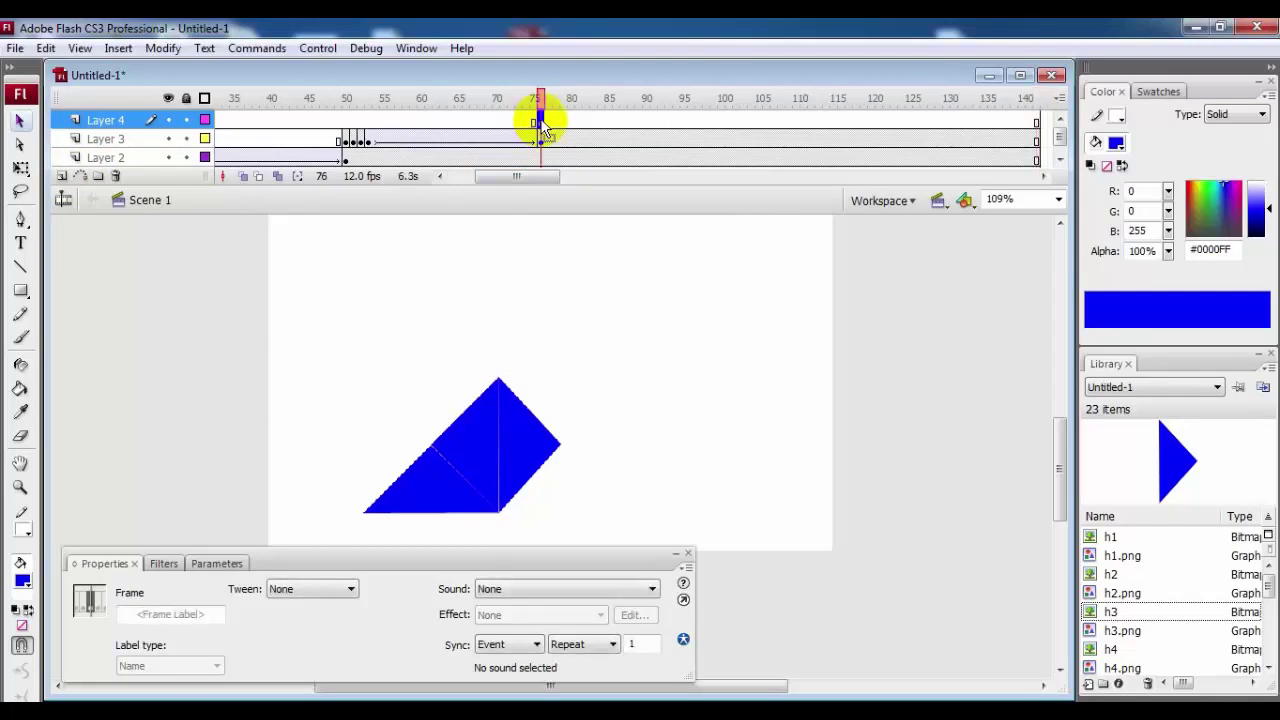
Copy Layer 3's frames from frame 50 and paste them at frame 76 of Layer 4
click(346, 141)
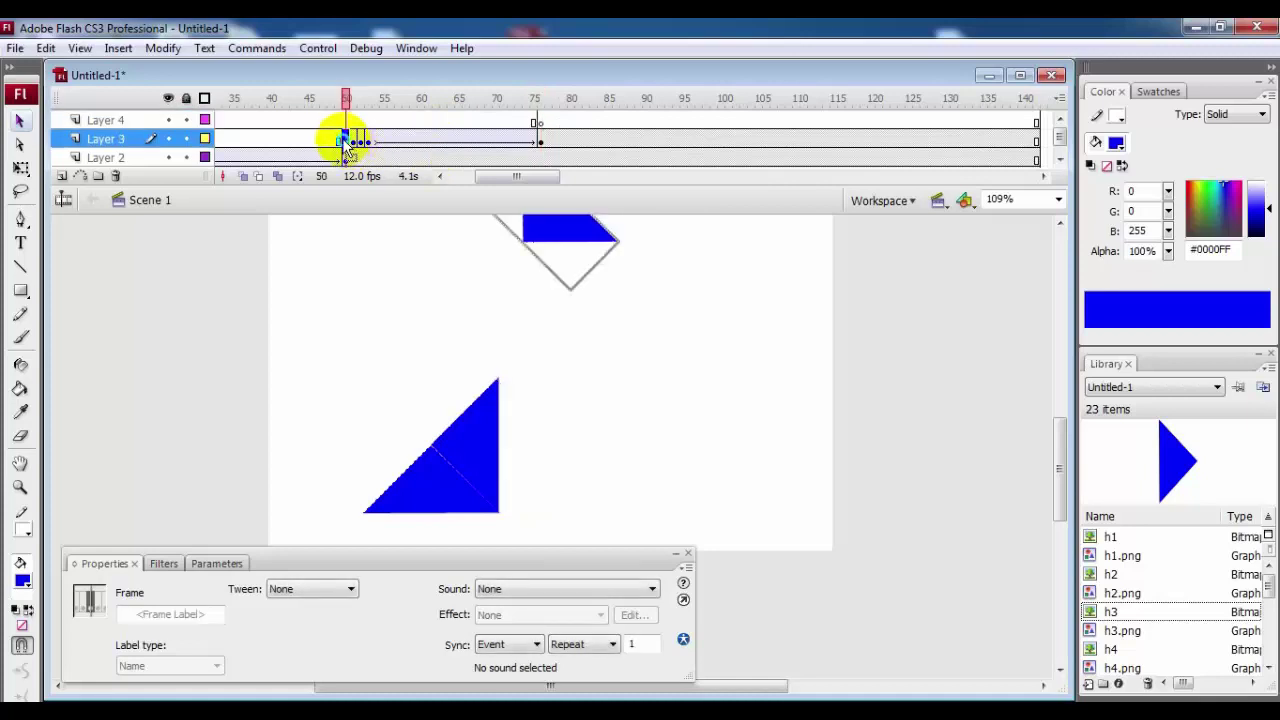
right_click(345, 141)
click(392, 385)
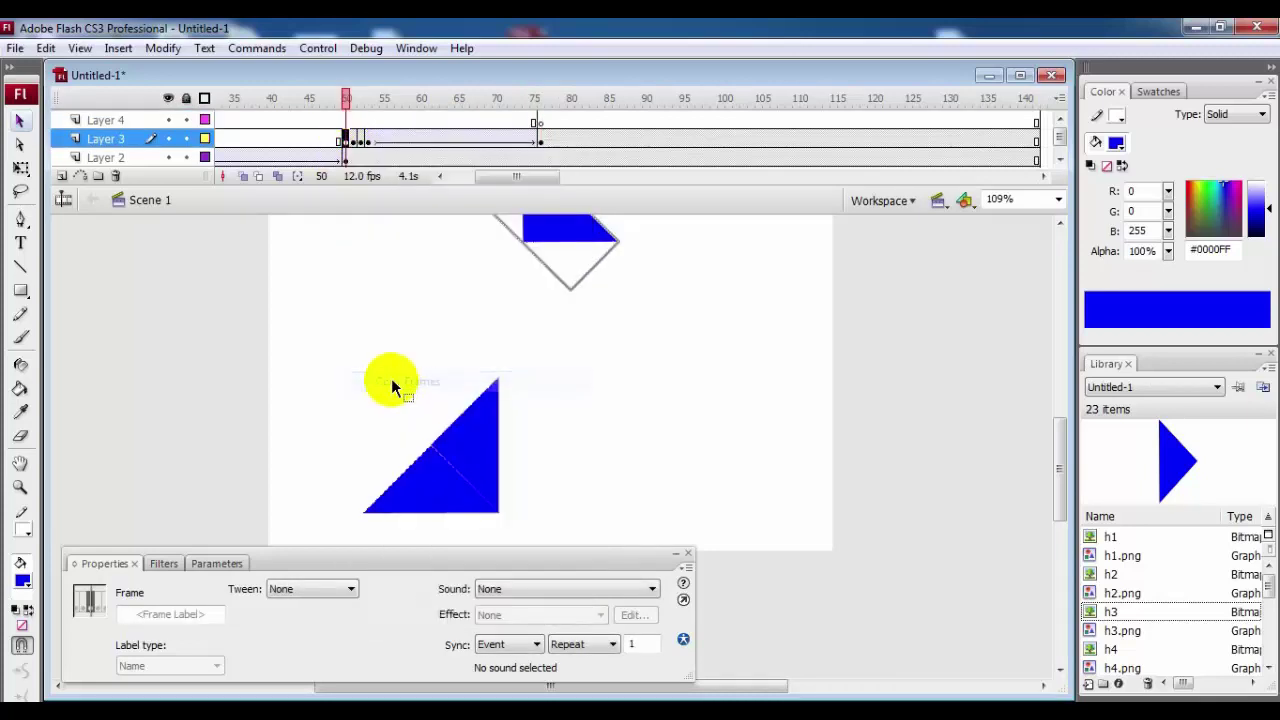
click(540, 121)
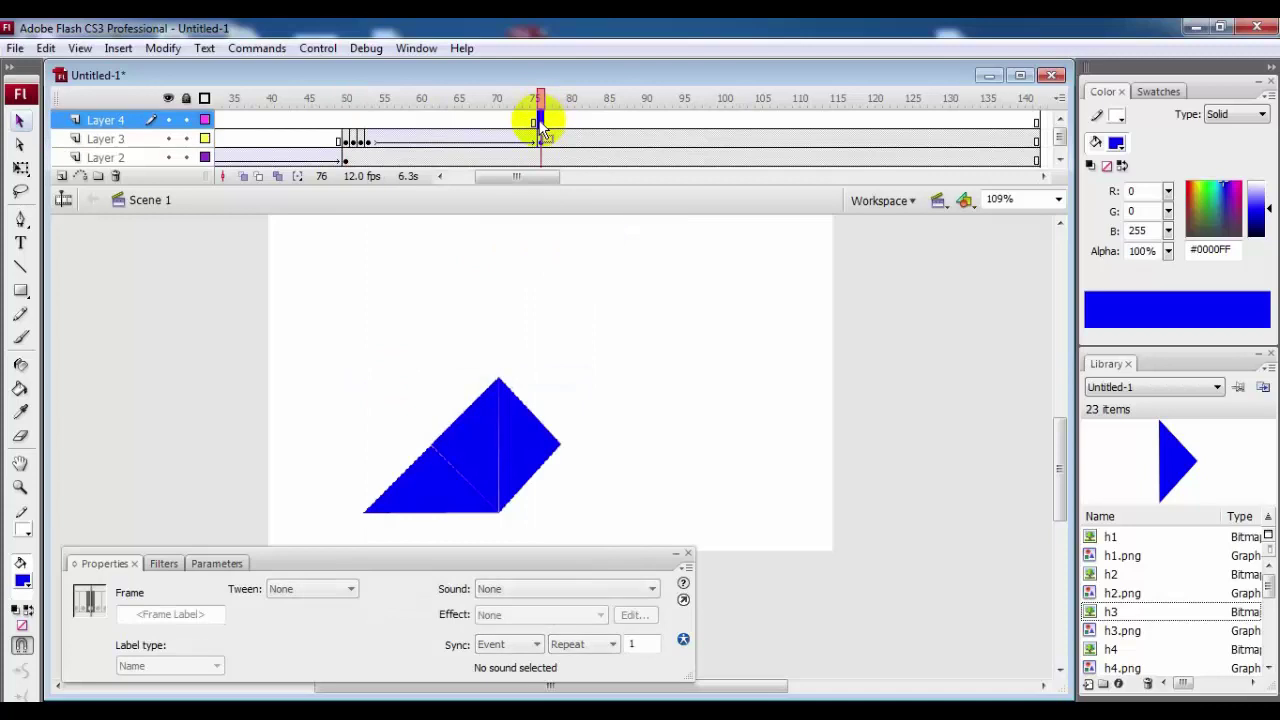
right_click(540, 125)
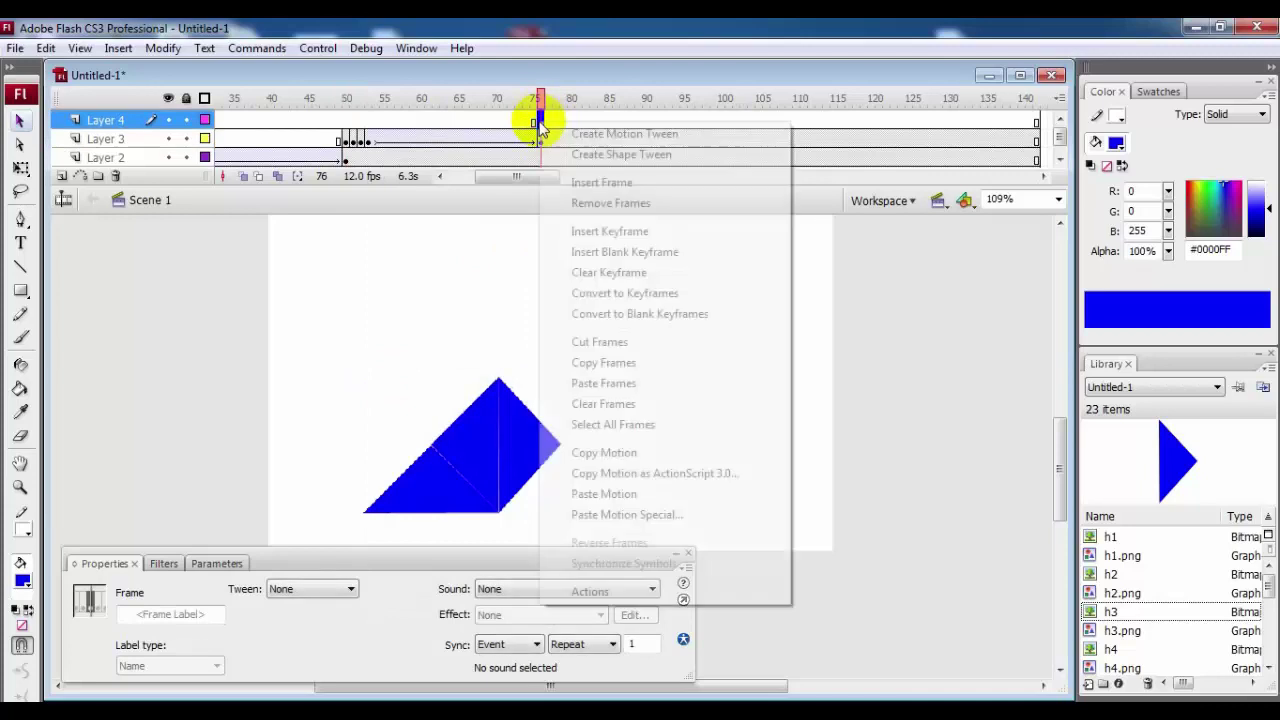
click(586, 385)
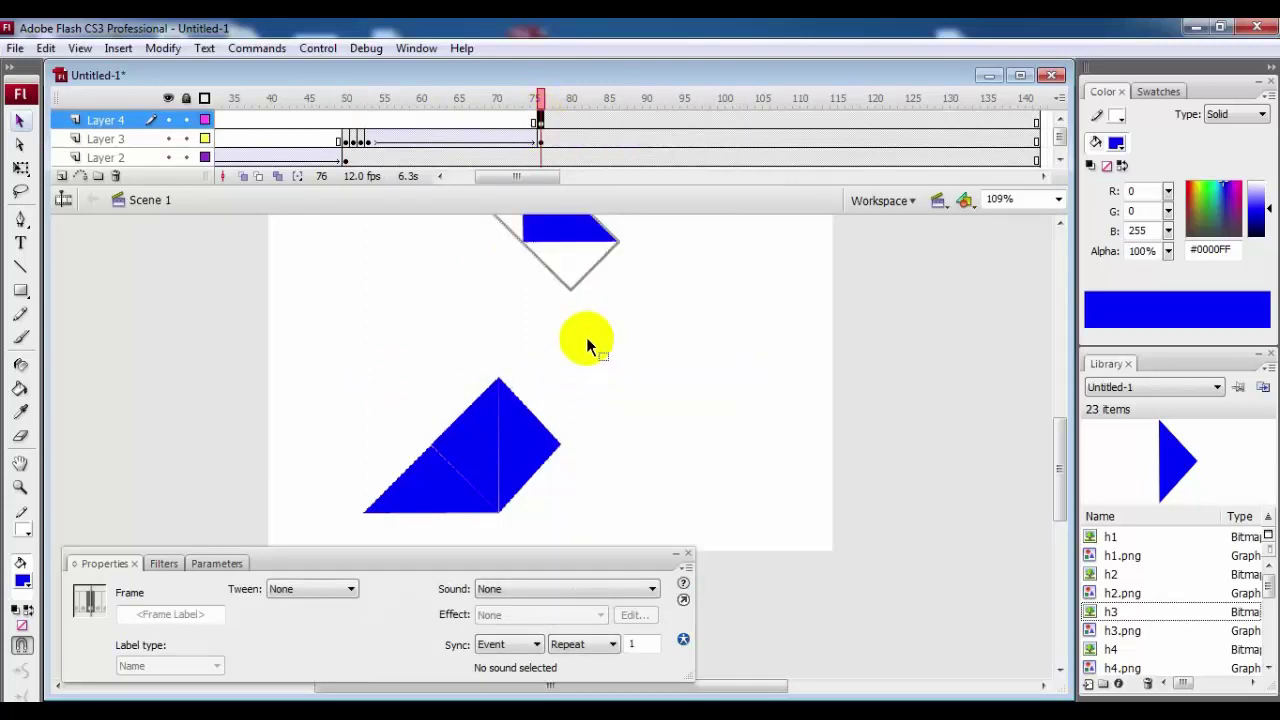
Add keyframes up to frame 80 on Layer 4 and clear frame 80's content
key(F6)
key(F6)
key(F6)
key(F6)
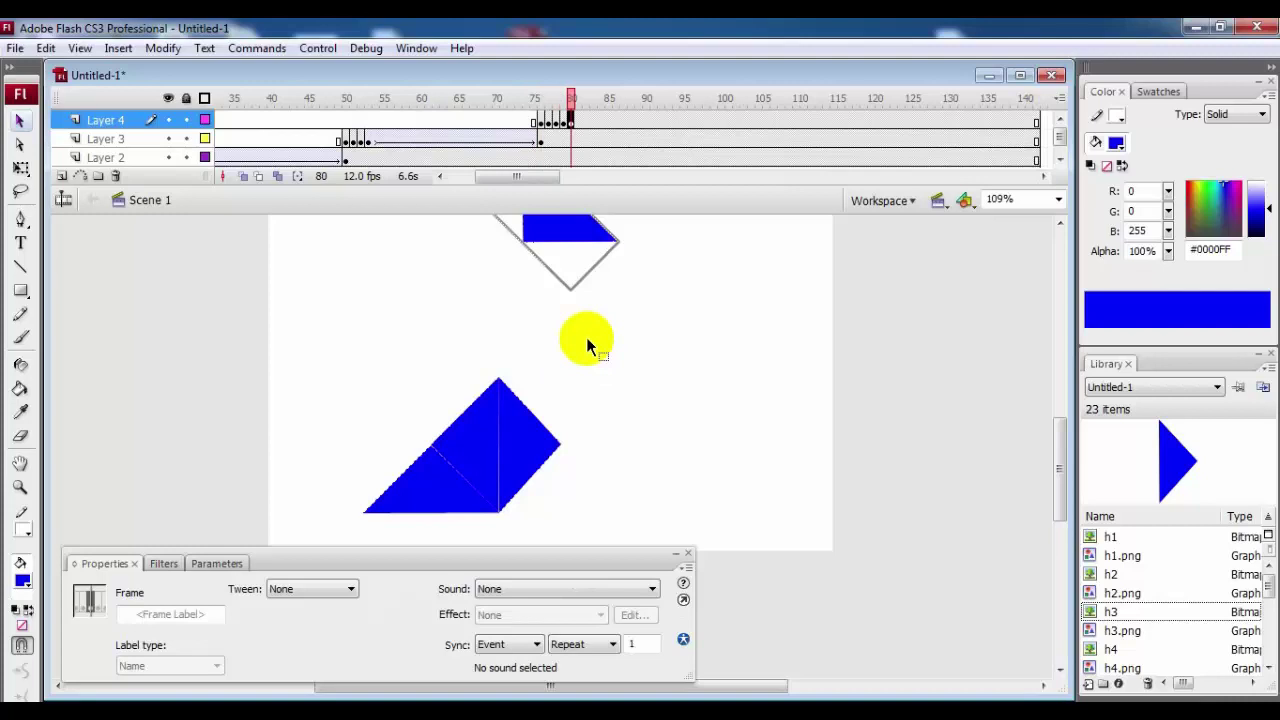
key(Delete)
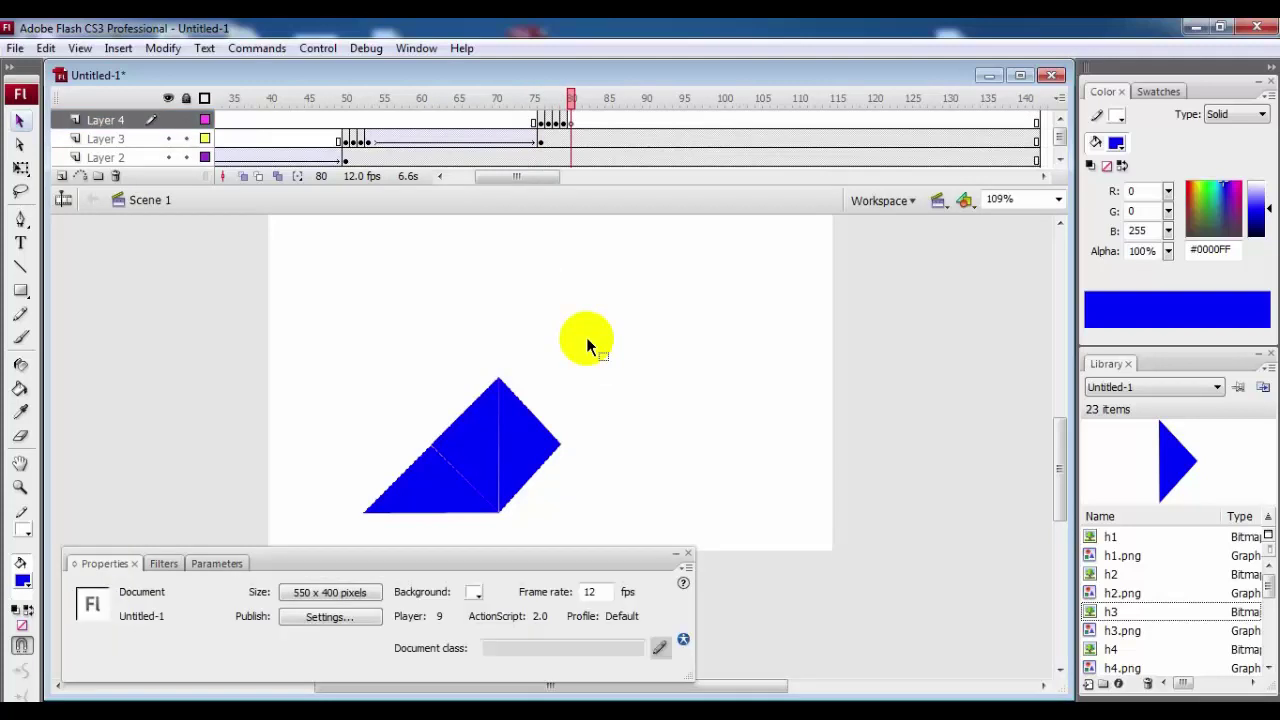
click(563, 123)
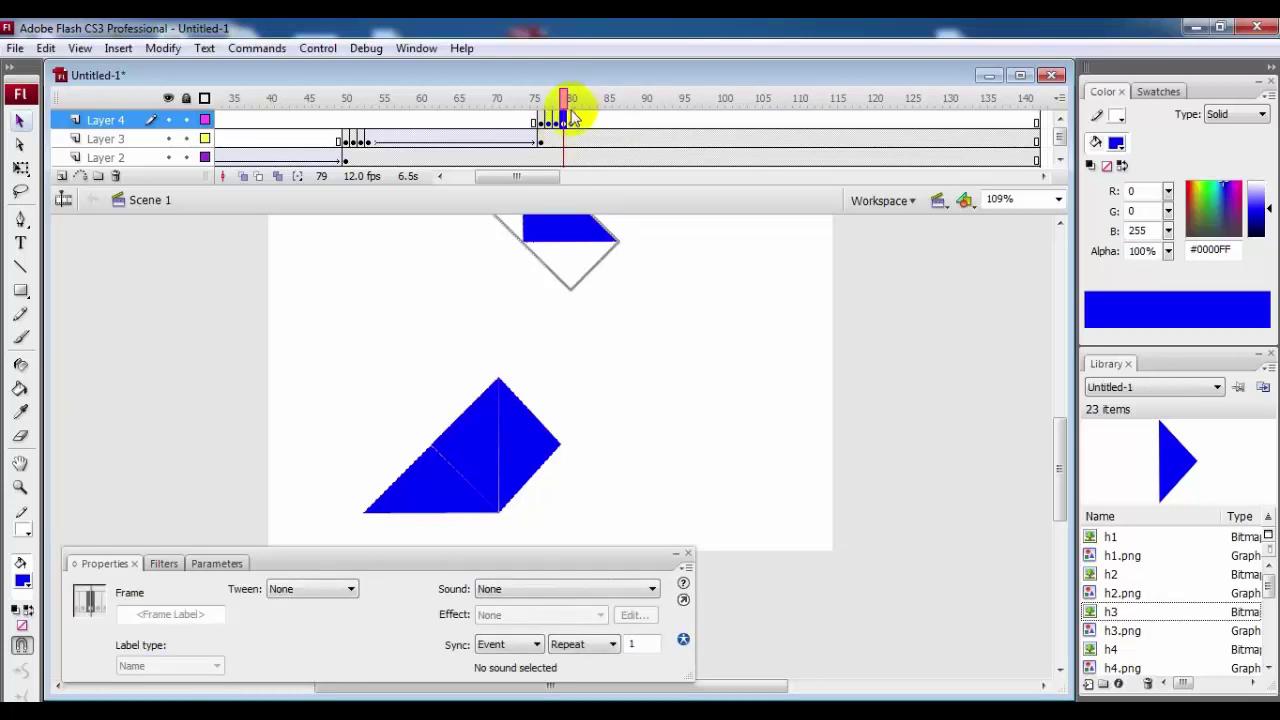
click(571, 122)
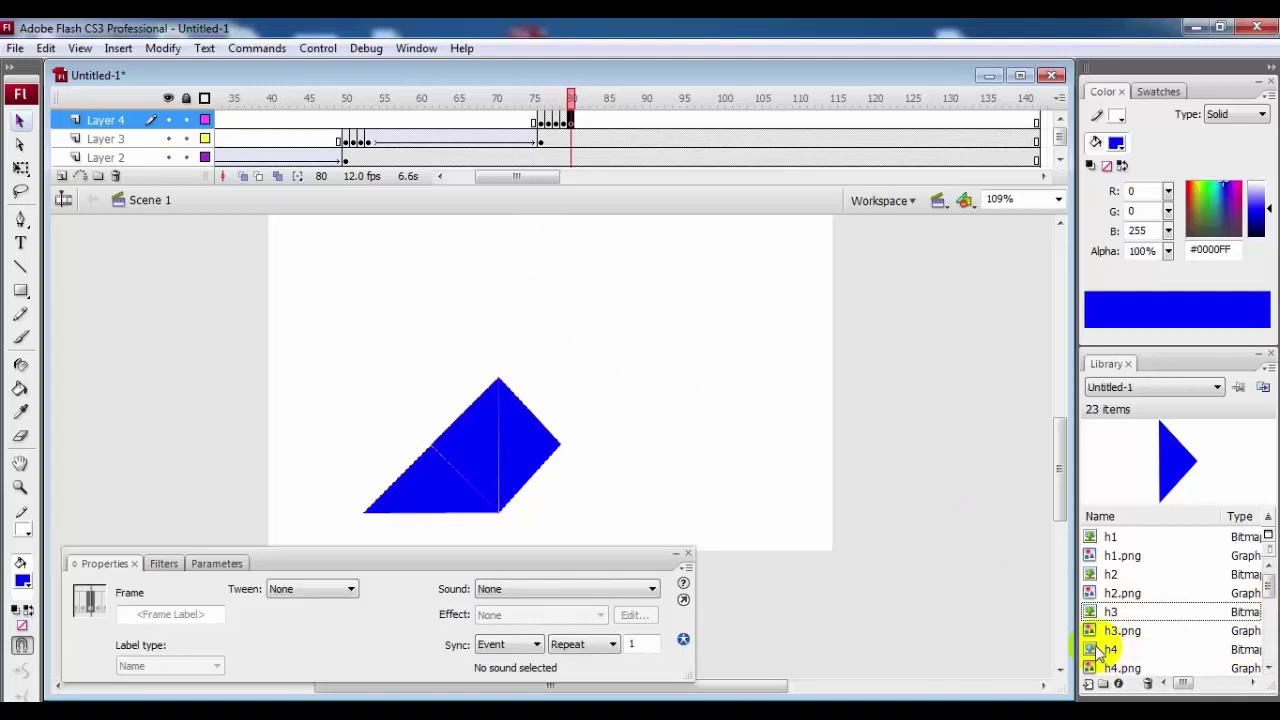
Drag the h4 triangle onto frame 80 and position it at X 200, Y 5
drag(1108, 650, 549, 249)
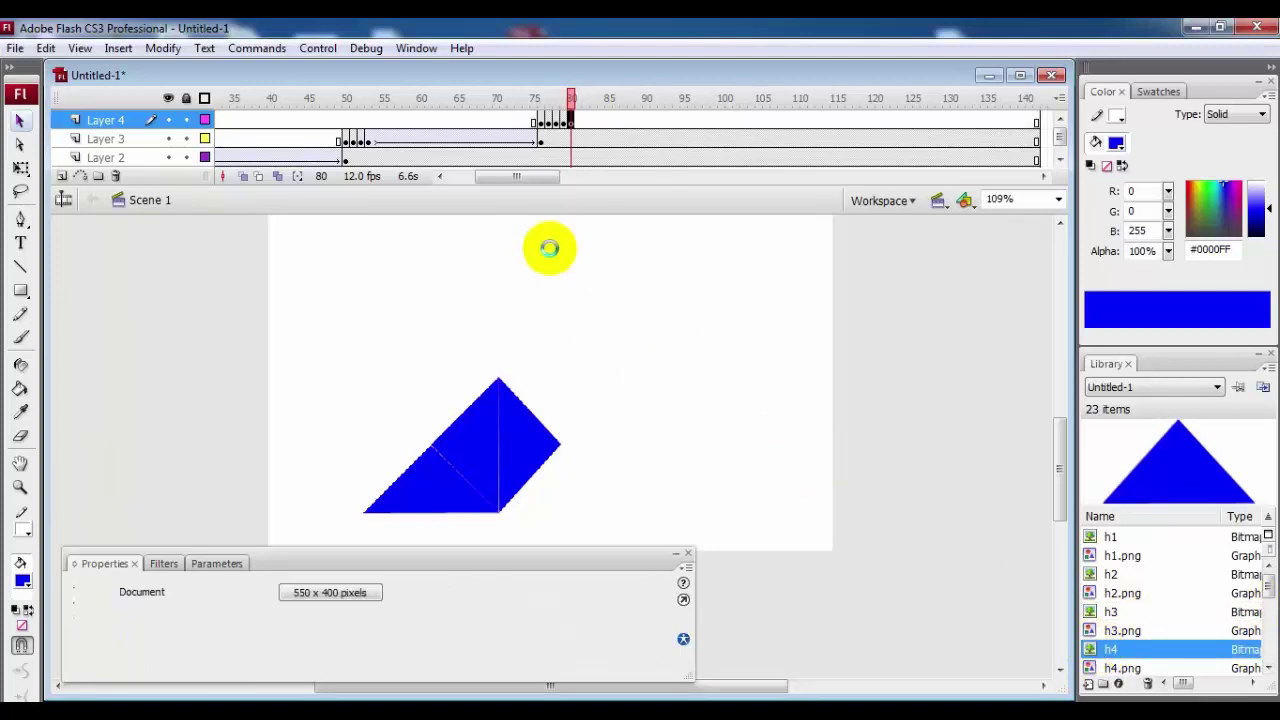
click(205, 644)
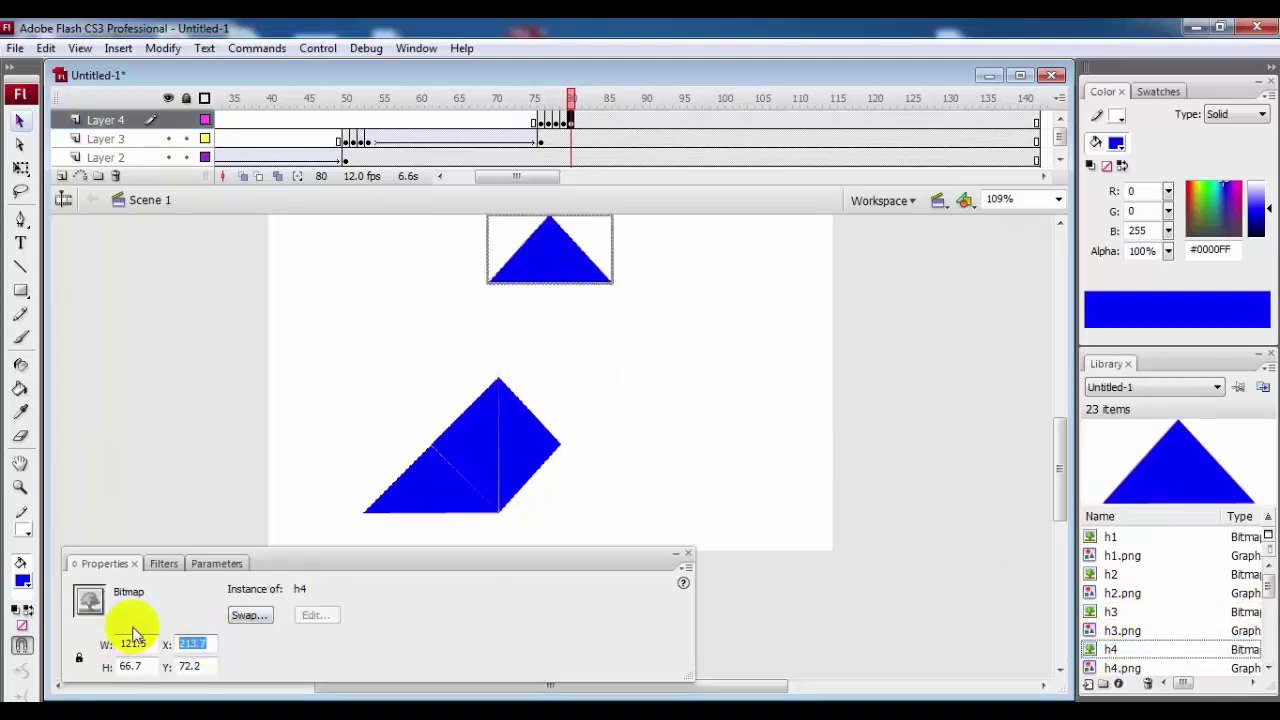
text(200)
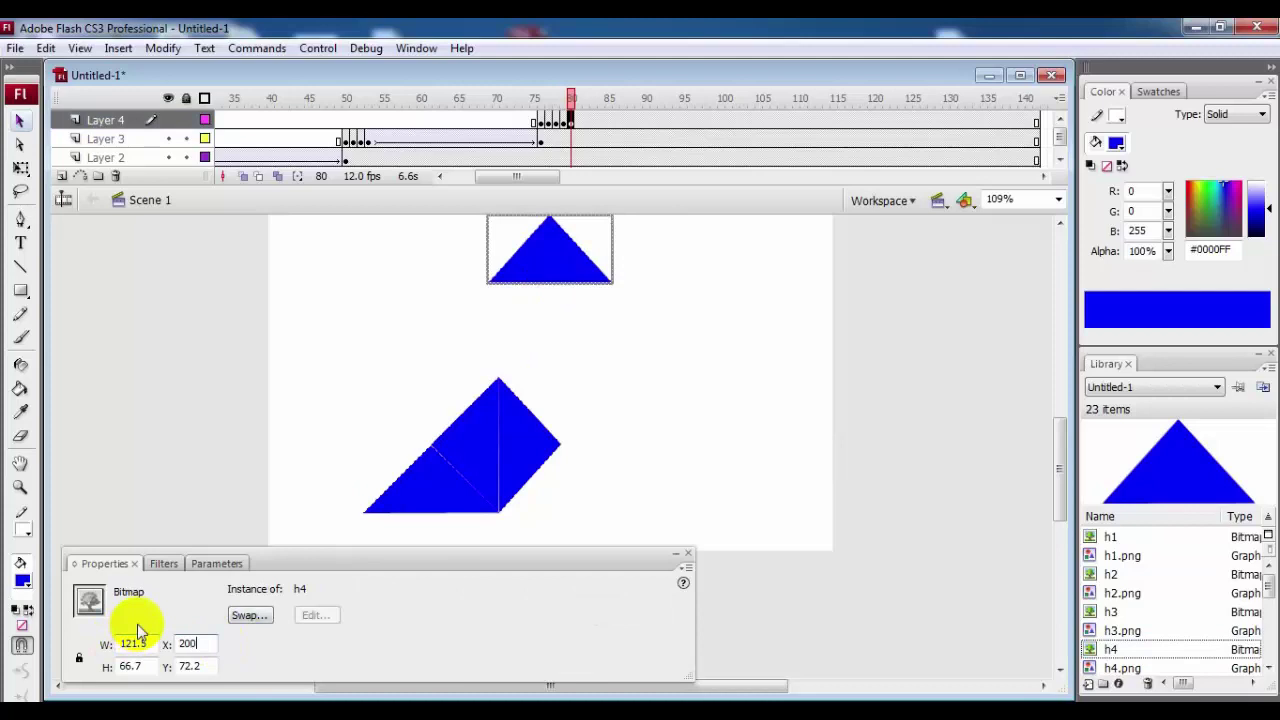
click(196, 665)
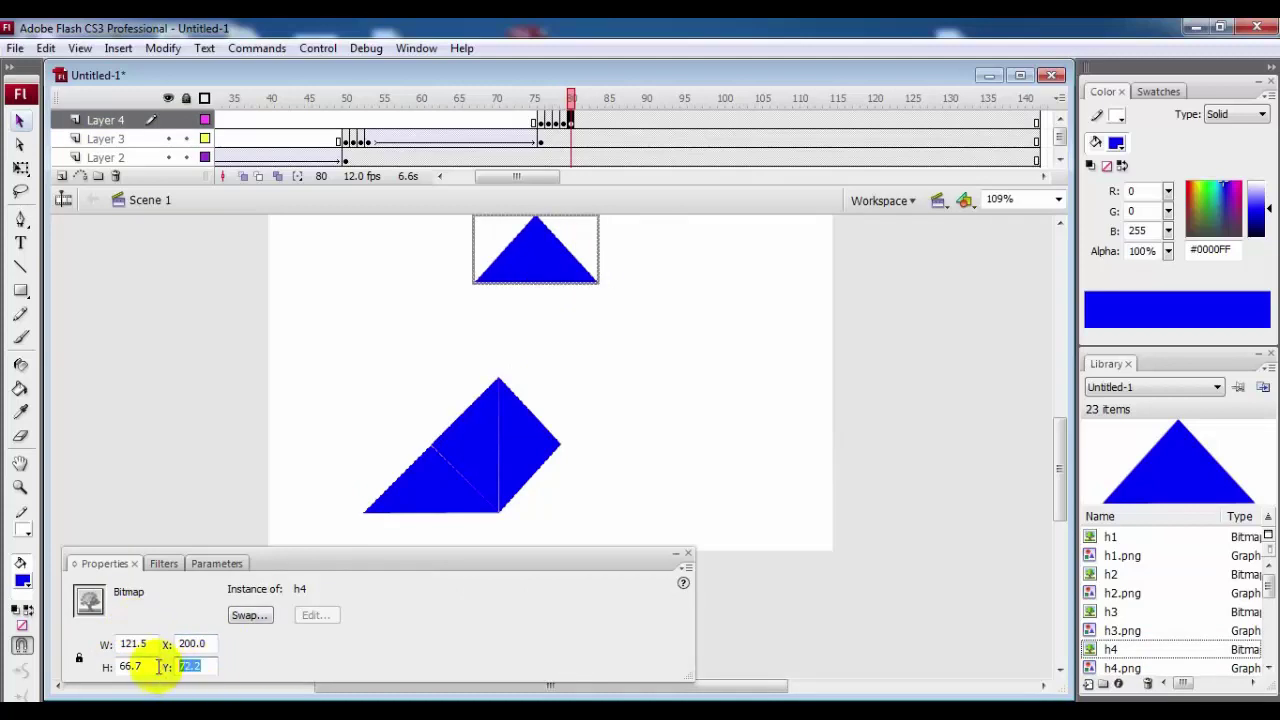
text(5)
key(Return)
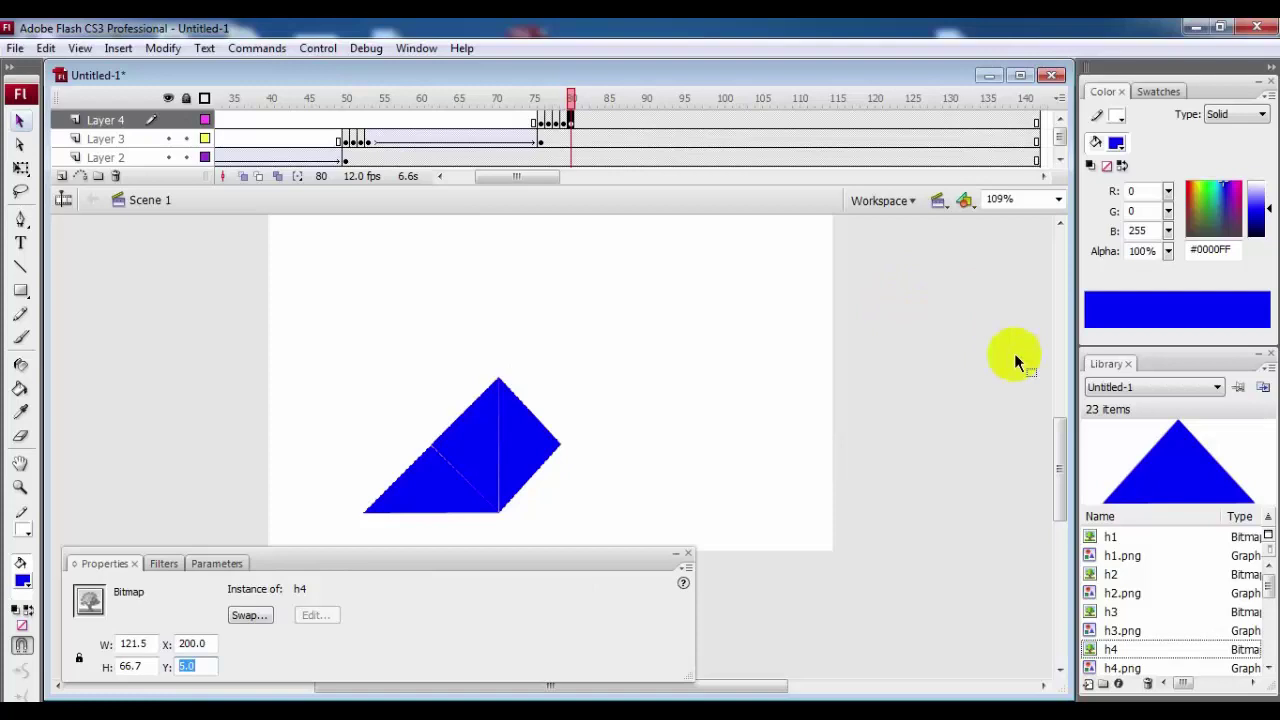
At frame 105 on Layer 4, nudge the h4 triangle down to the big triangle's base
click(760, 122)
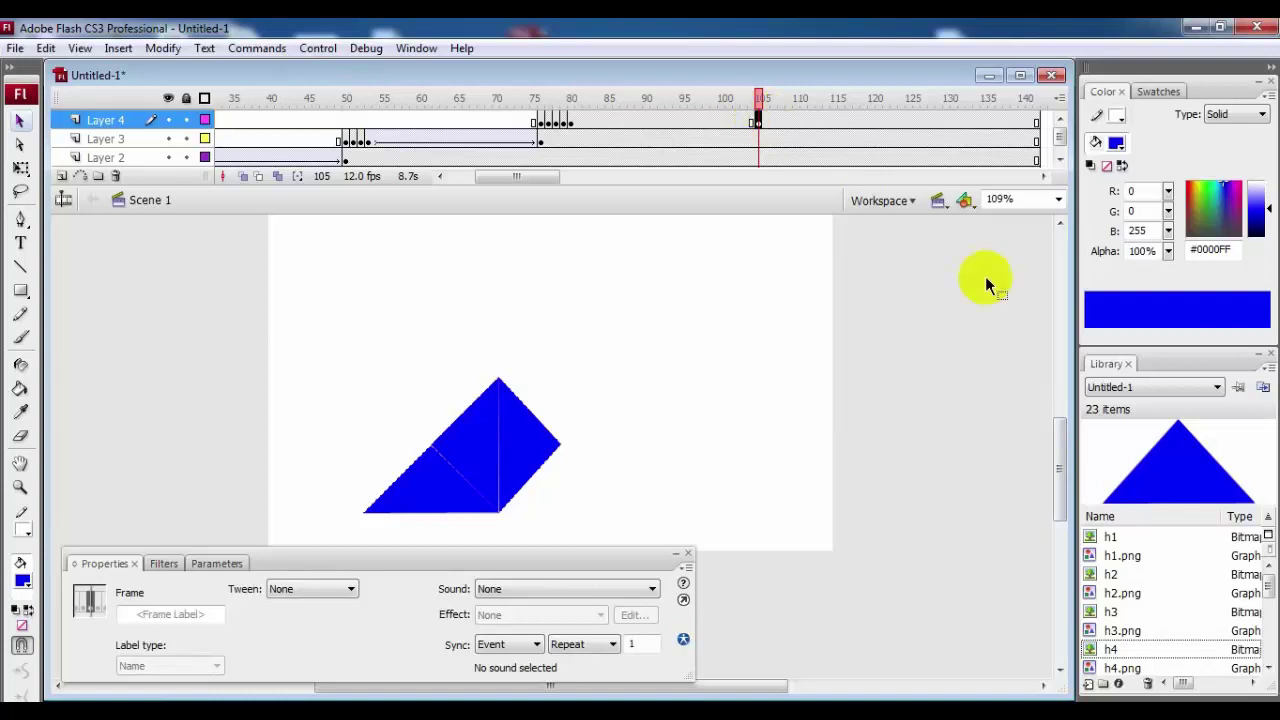
drag(1063, 437, 1063, 415)
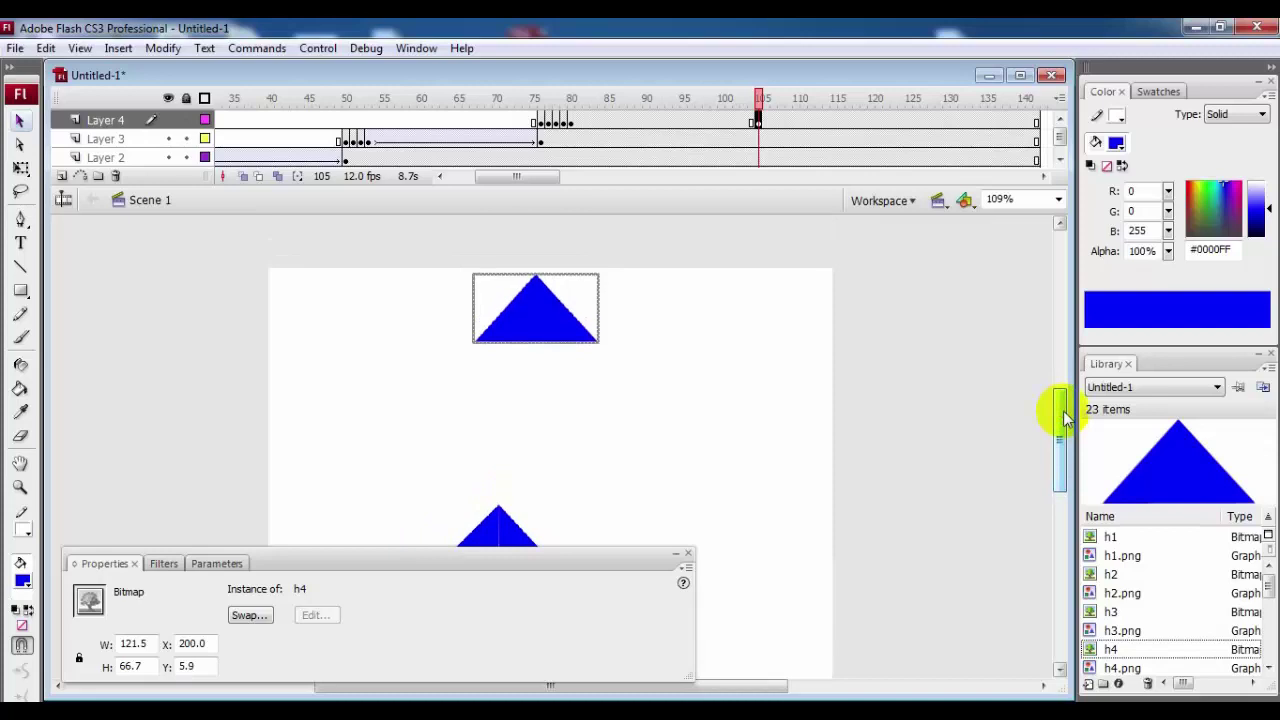
key(Down)
key(Down)
key(Down)
key(Down)
key(Down)
key(Down)
key(Down)
key(Down)
key(Down)
key(Down)
key(Down)
key(Down)
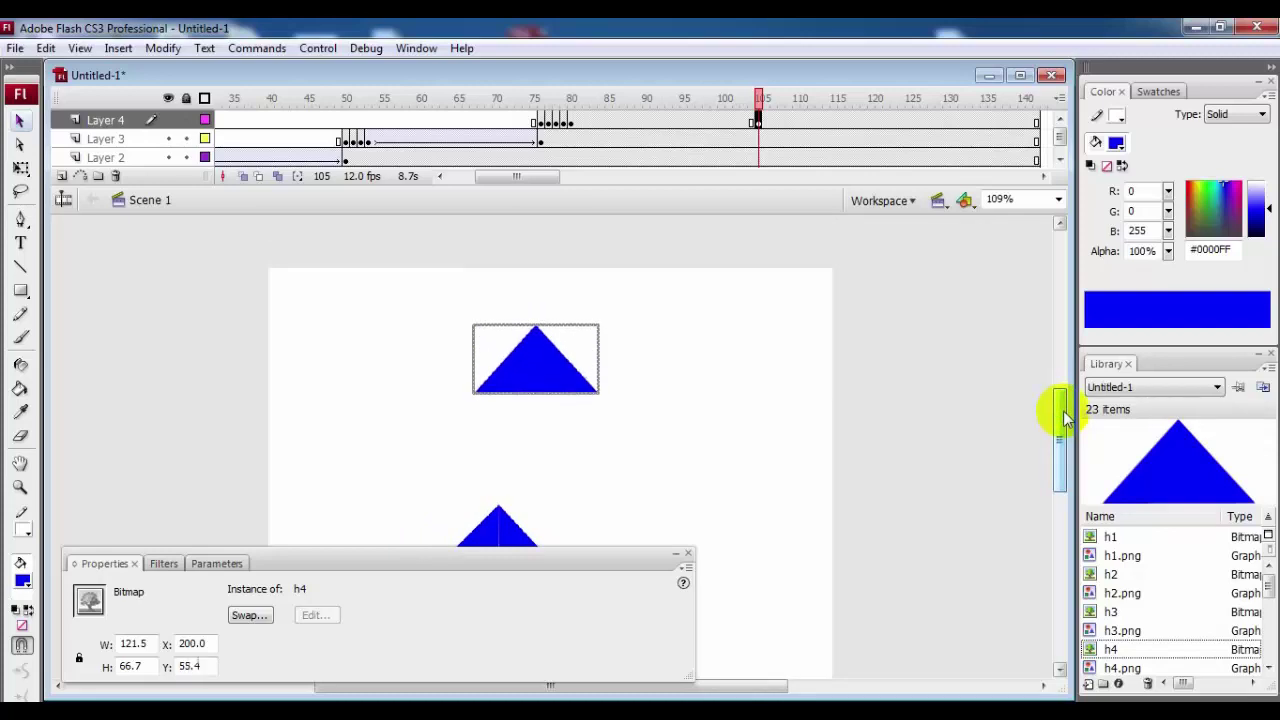
key(Down)
key(Down)
key(Down)
key(Down)
key(Down)
key(Down)
key(Down)
key(Down)
key(Down)
key(Down)
key(Down)
key(Down)
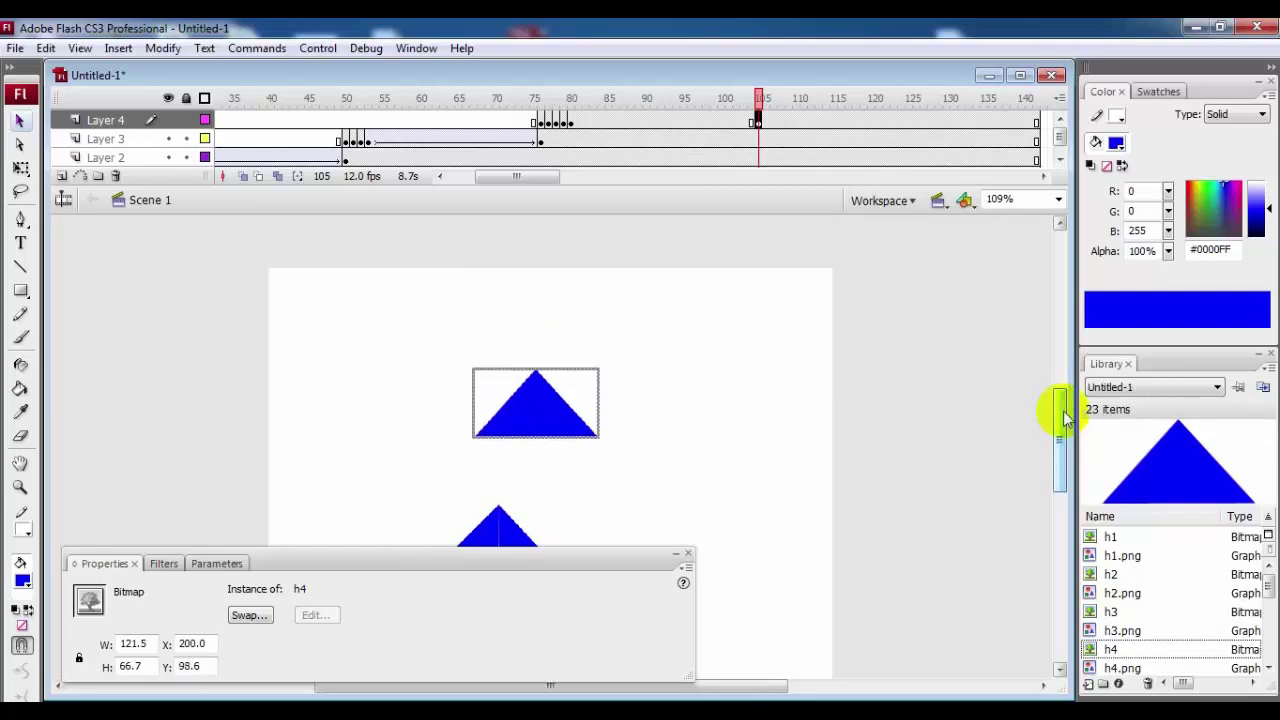
drag(1065, 420, 1065, 452)
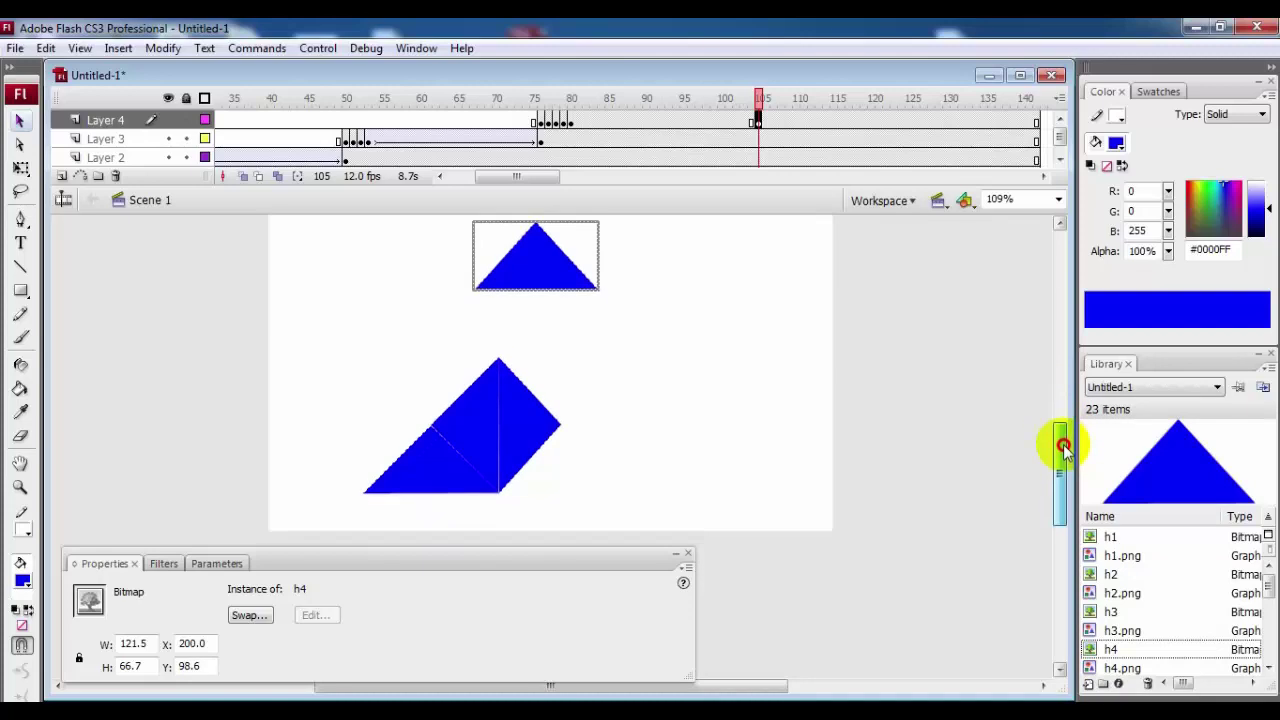
key(Down)
key(Down)
key(Down)
key(Down)
key(Down)
key(Down)
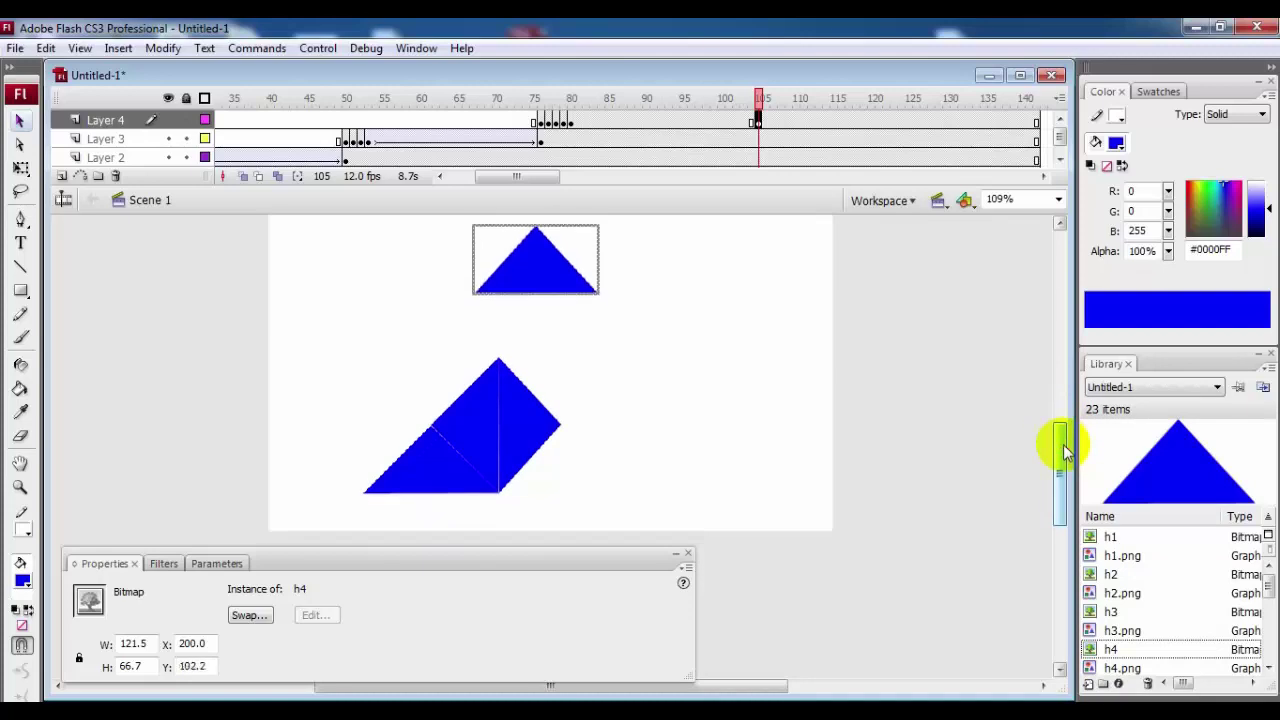
key(Down)
key(Down)
key(Down)
key(Down)
key(Down)
key(Down)
key(Down)
key(Down)
key(Down)
key(Down)
key(Down)
key(Down)
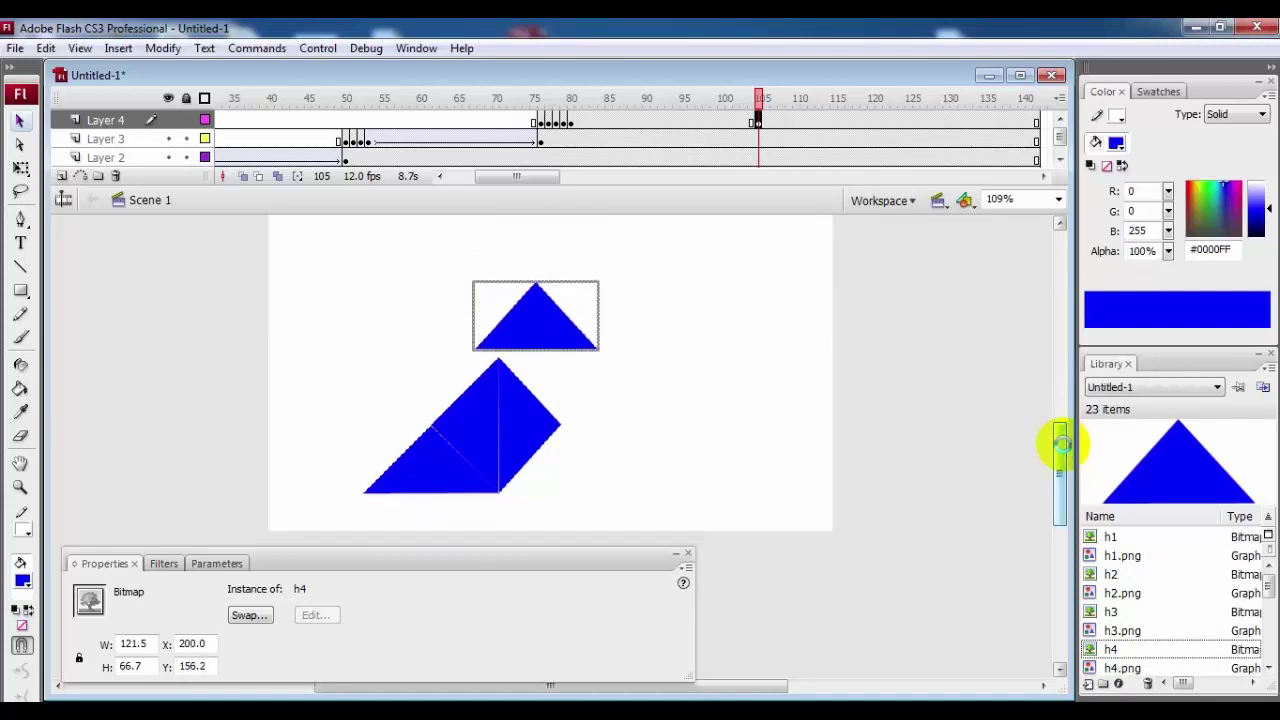
key(Down)
key(Down)
key(Down)
key(Down)
key(Down)
key(Down)
key(Down)
key(Down)
key(Down)
key(Down)
key(Down)
key(Down)
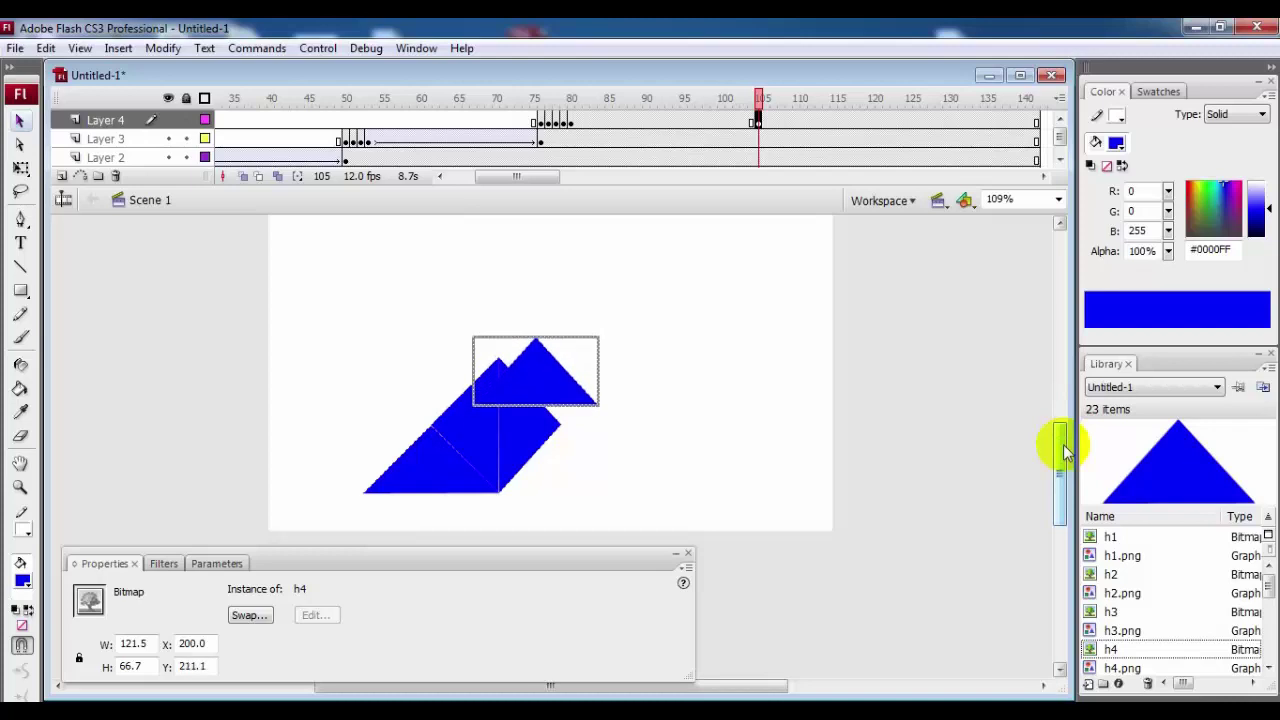
key(Down)
key(Down)
key(Down)
key(Down)
key(Down)
key(Down)
key(Down)
key(Down)
key(Down)
key(Down)
key(Down)
key(Down)
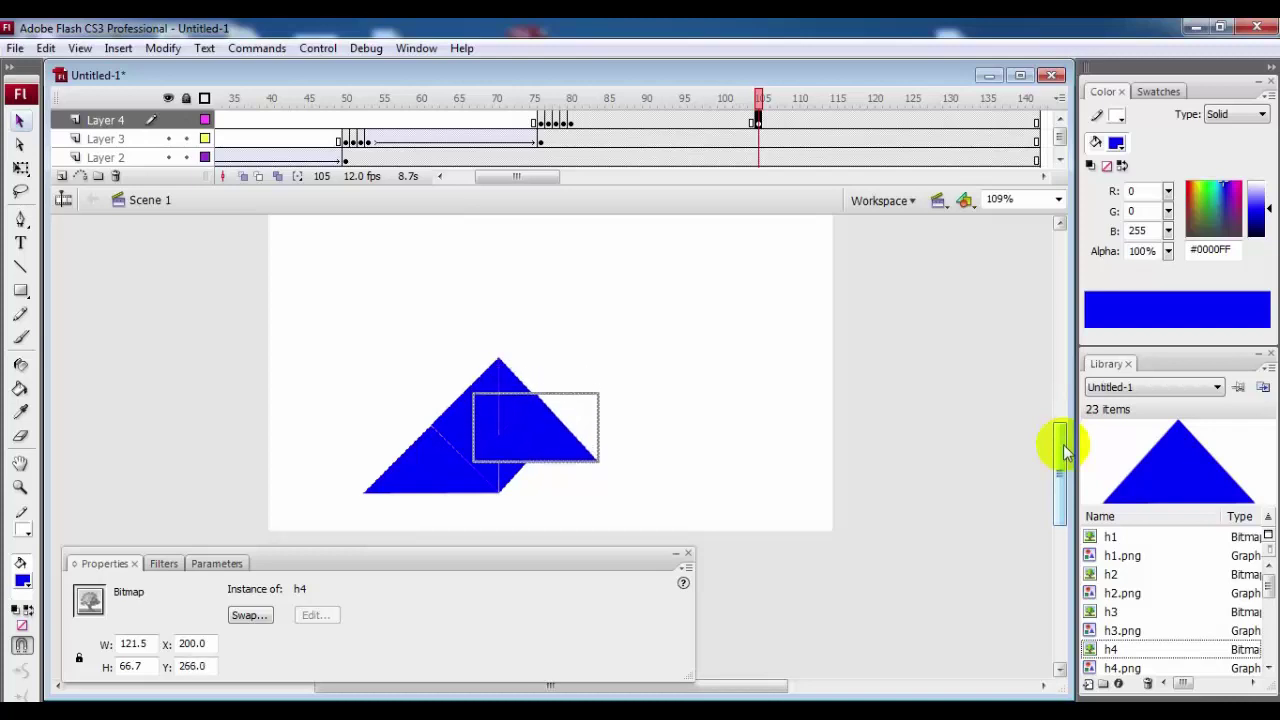
key(Down)
key(Down)
key(Down)
key(Down)
key(Down)
key(Down)
key(Down)
key(Down)
key(Down)
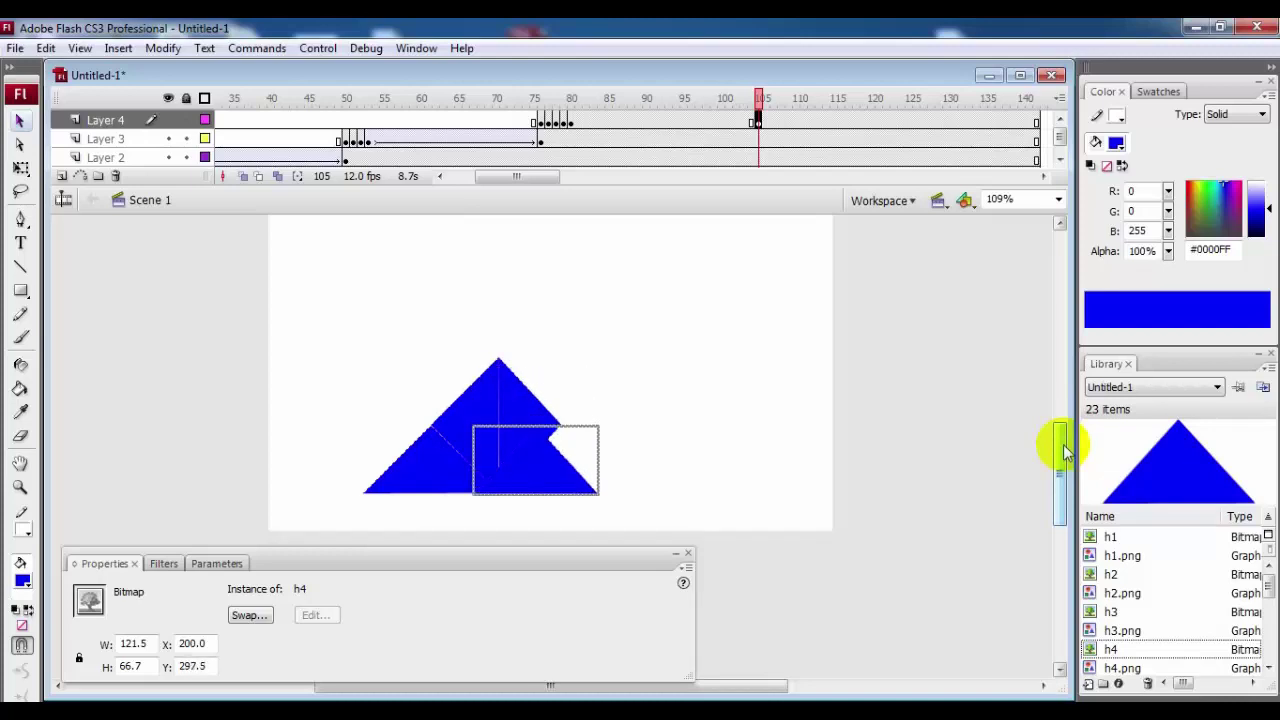
Fine-tune h4 with right, up and left nudges so it forms the triangle's right half
key(Right)
key(Right)
key(Right)
key(Right)
key(Right)
key(Right)
key(Right)
key(Right)
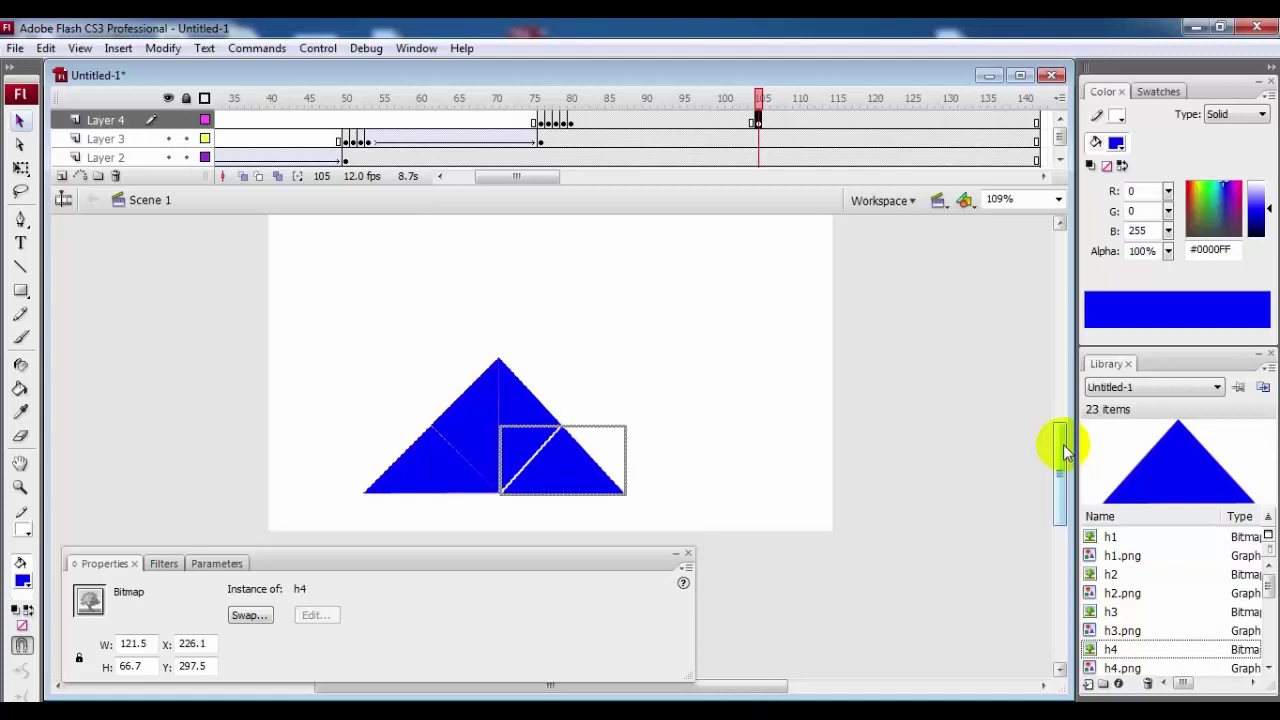
key(Up)
key(Up)
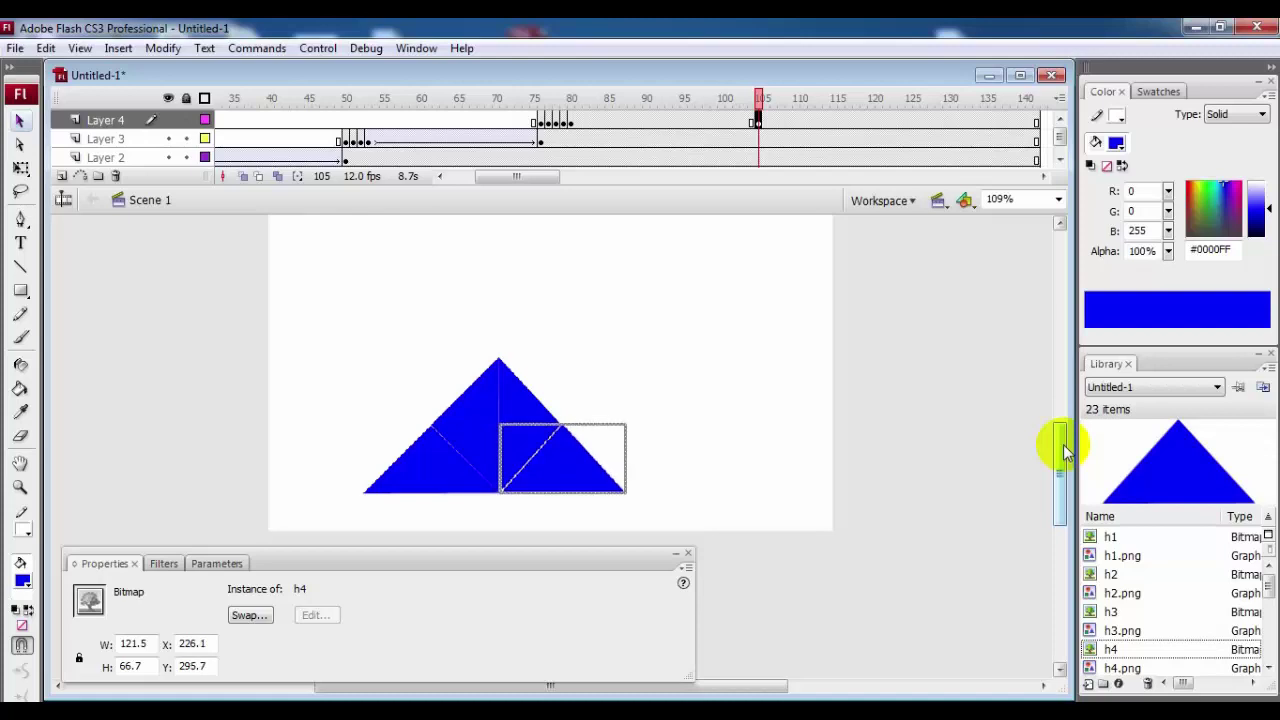
key(Up)
key(Left)
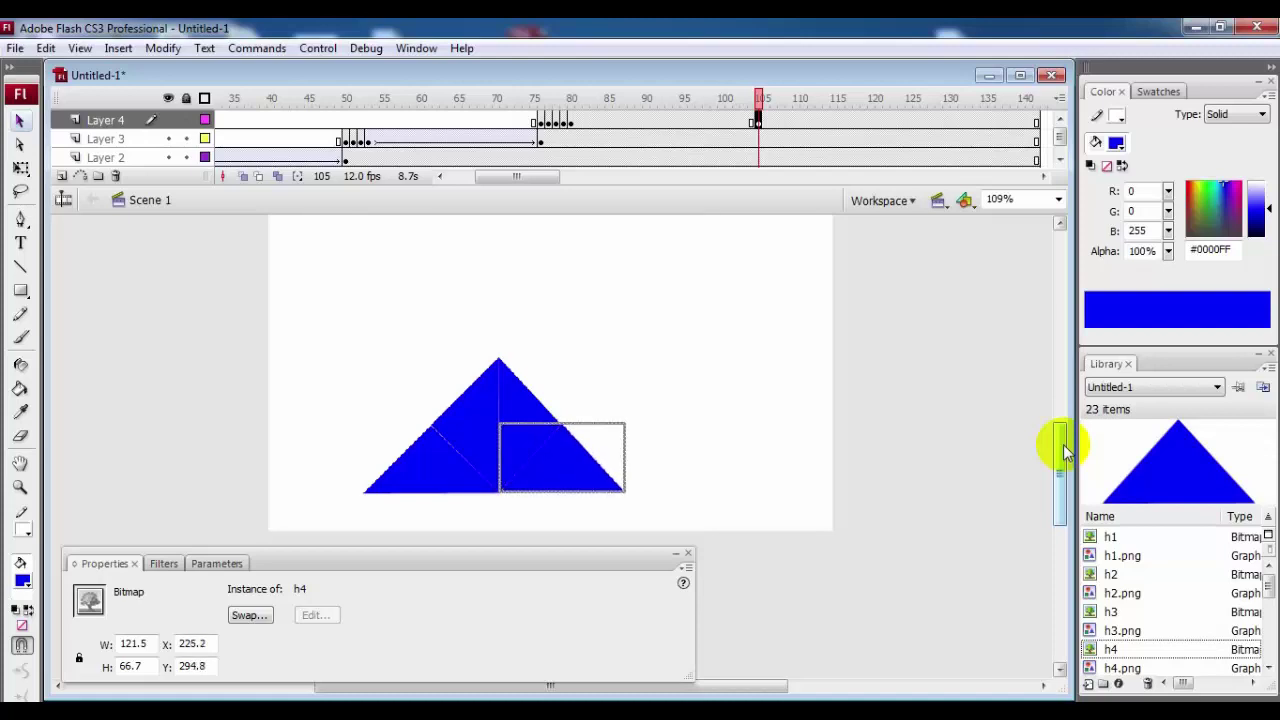
key(Left)
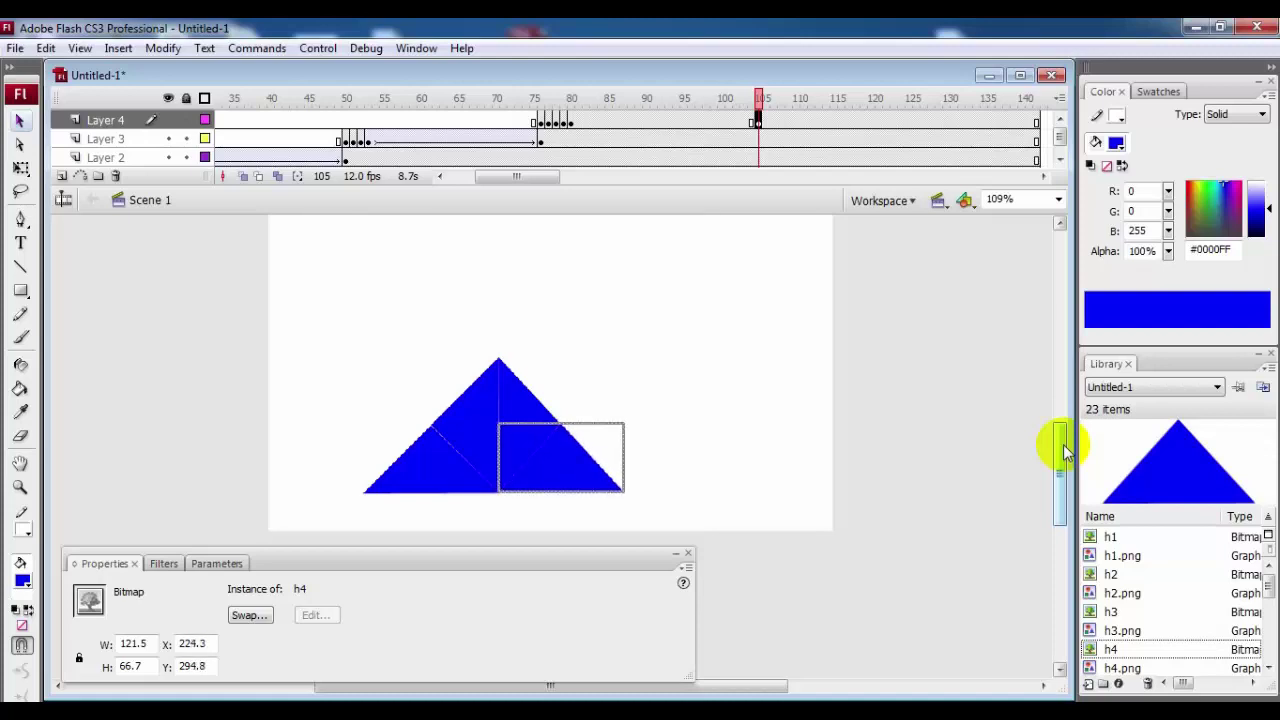
click(755, 370)
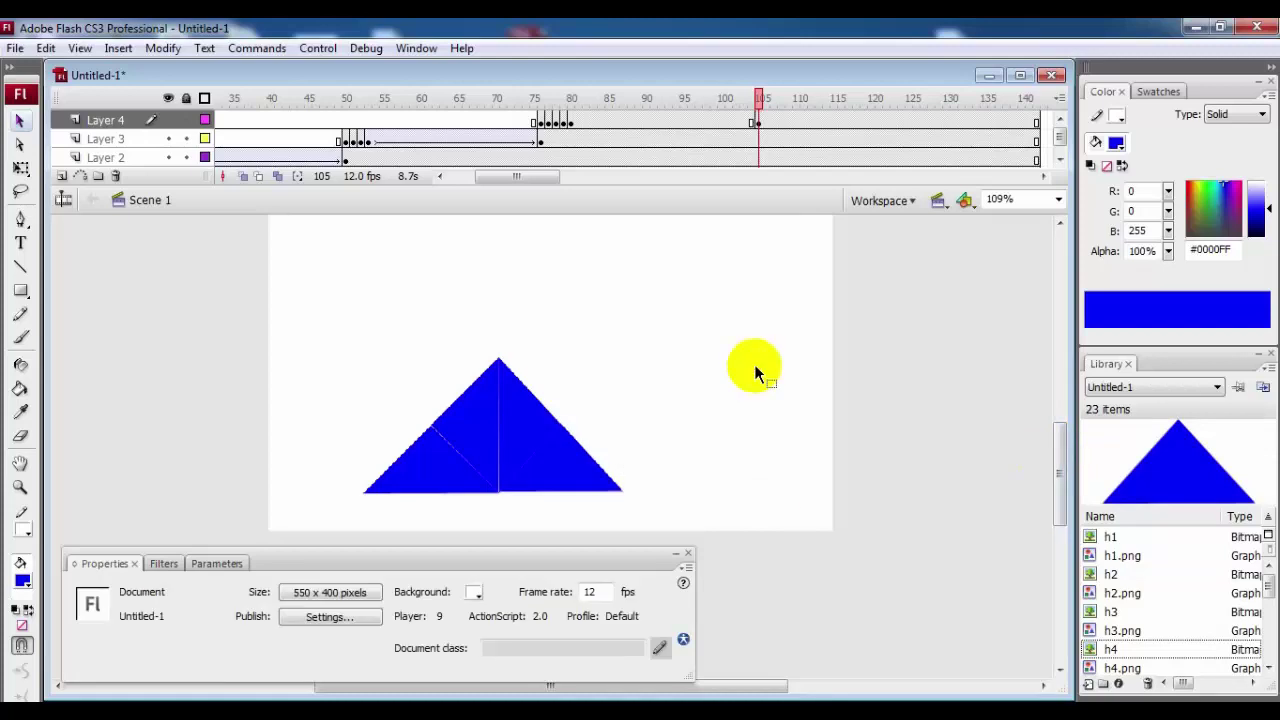
Nudge the h4 piece down slightly to close the seam
drag(586, 449, 579, 463)
click(579, 463)
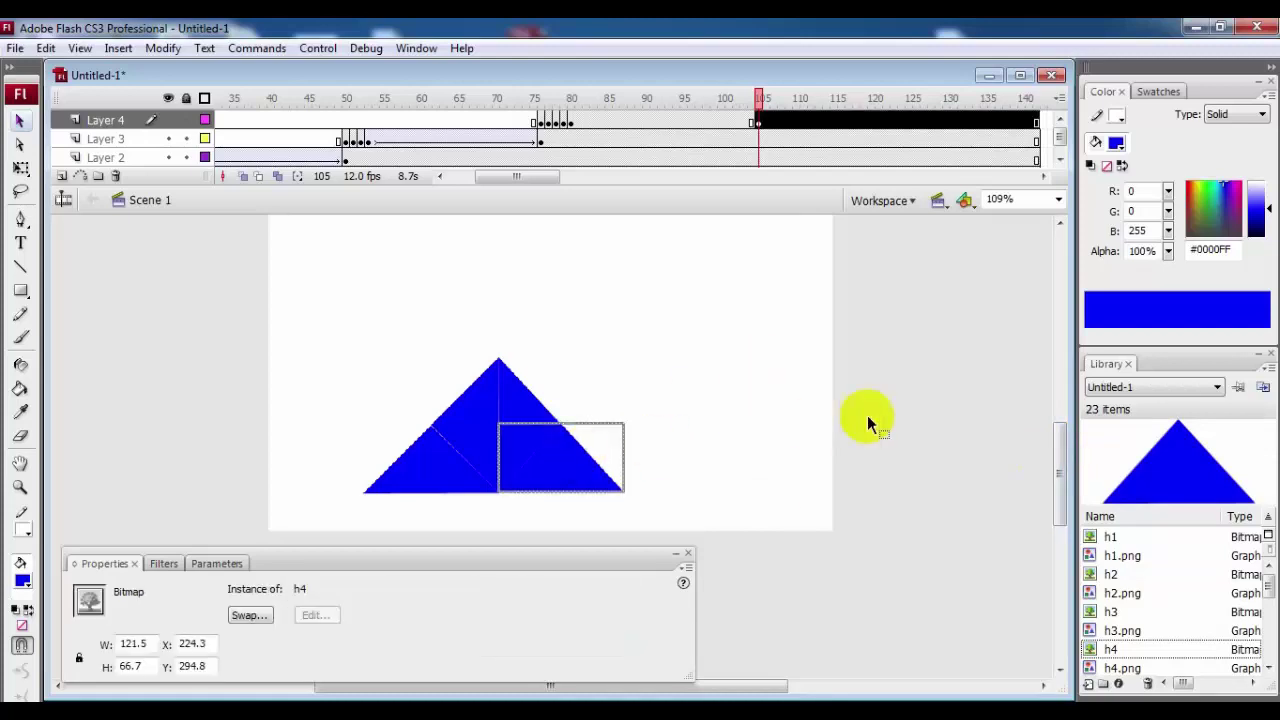
key(Down)
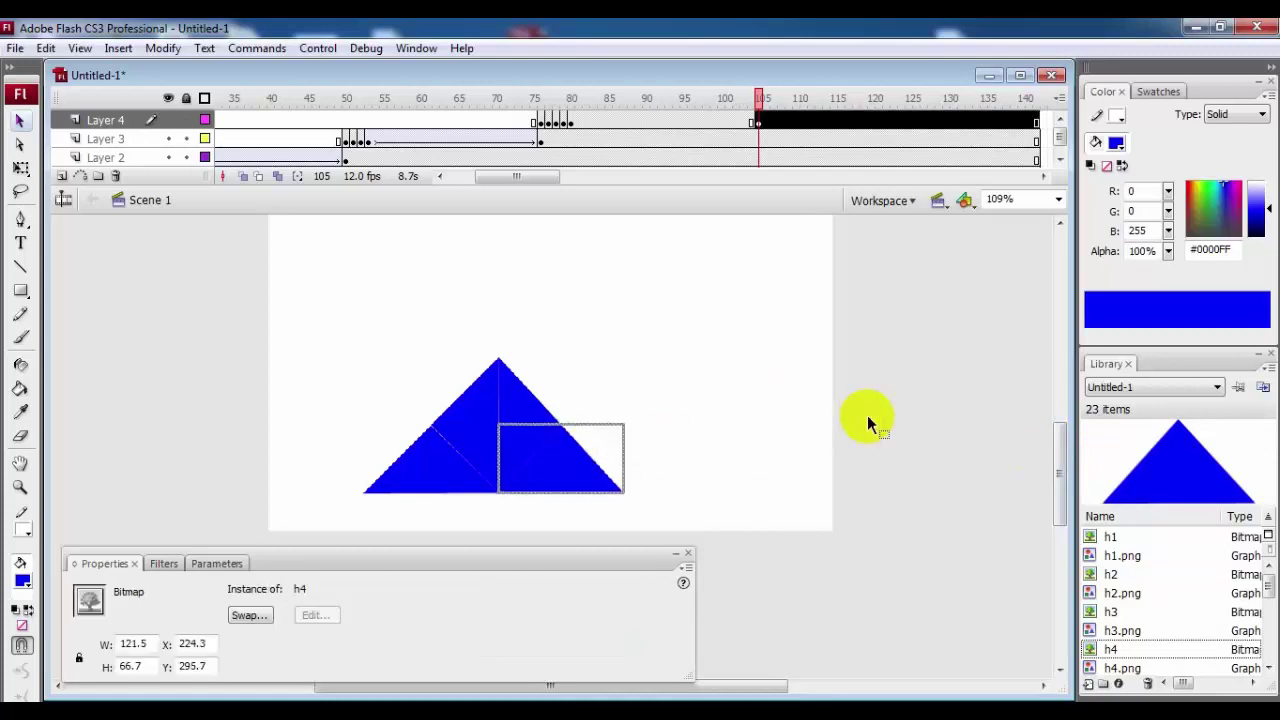
click(752, 397)
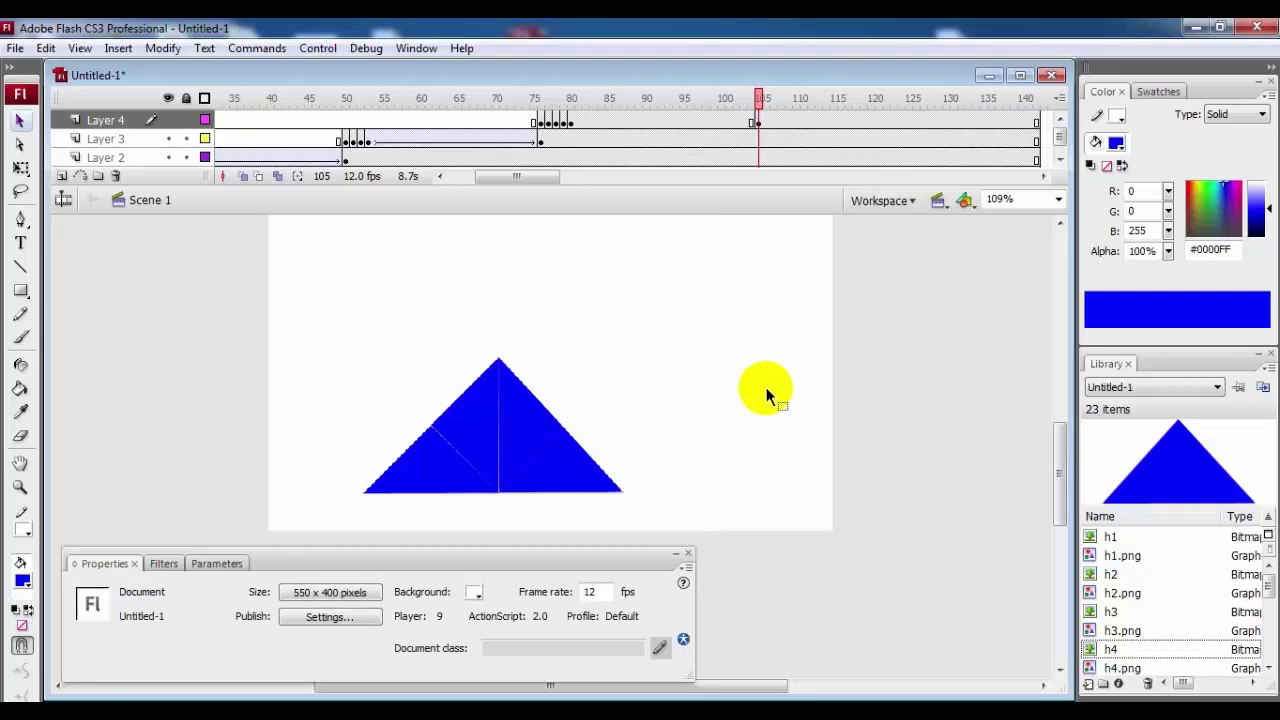
Nudge the Tween 6 piece left and down so it lines up with h4
click(530, 430)
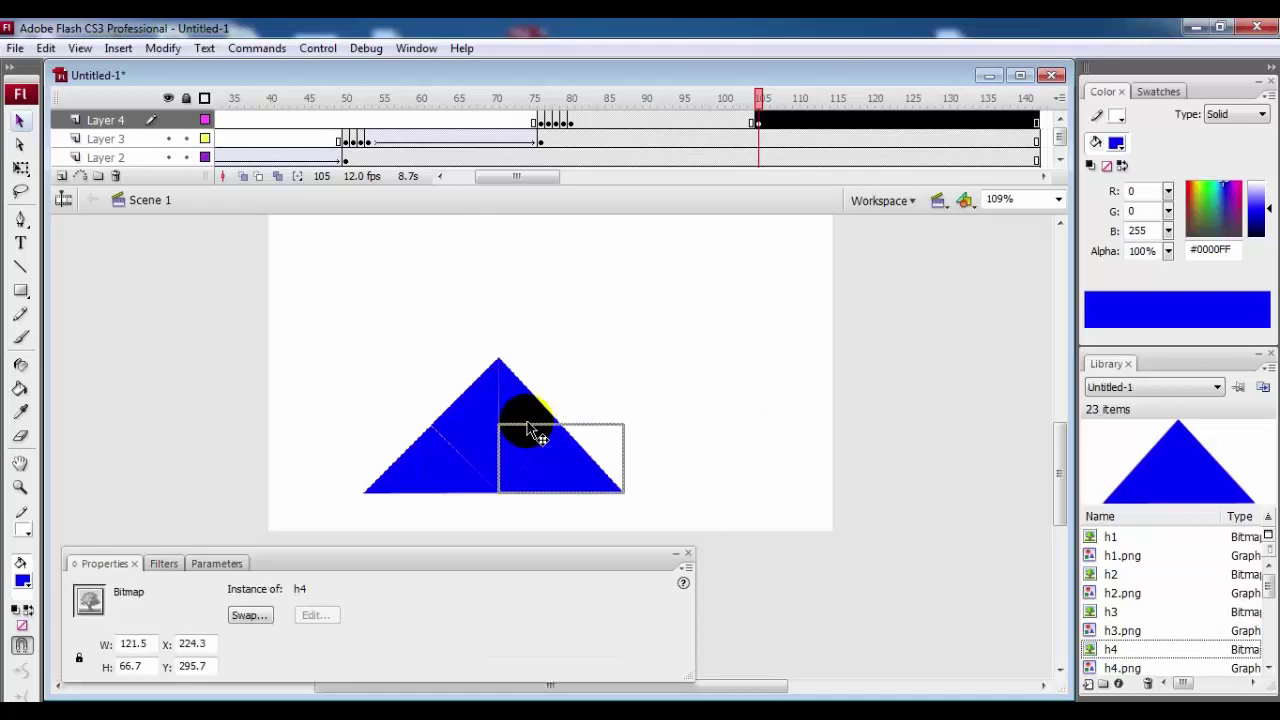
click(525, 410)
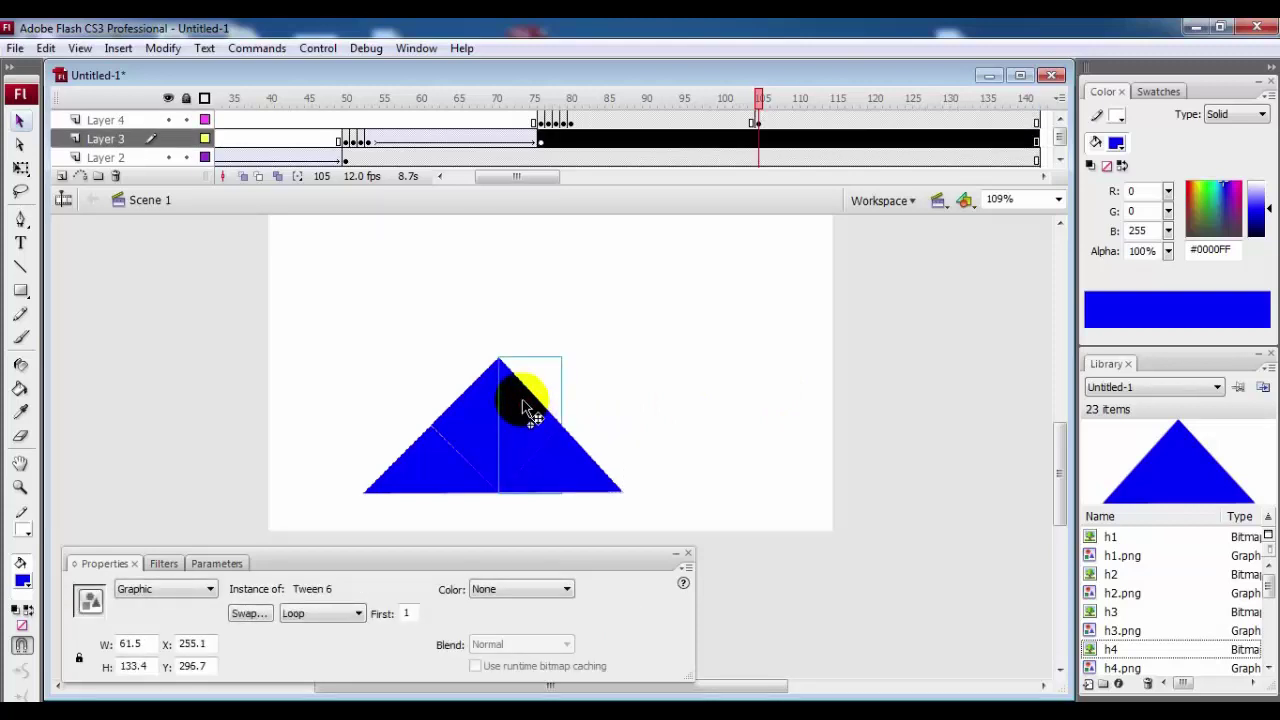
key(Left)
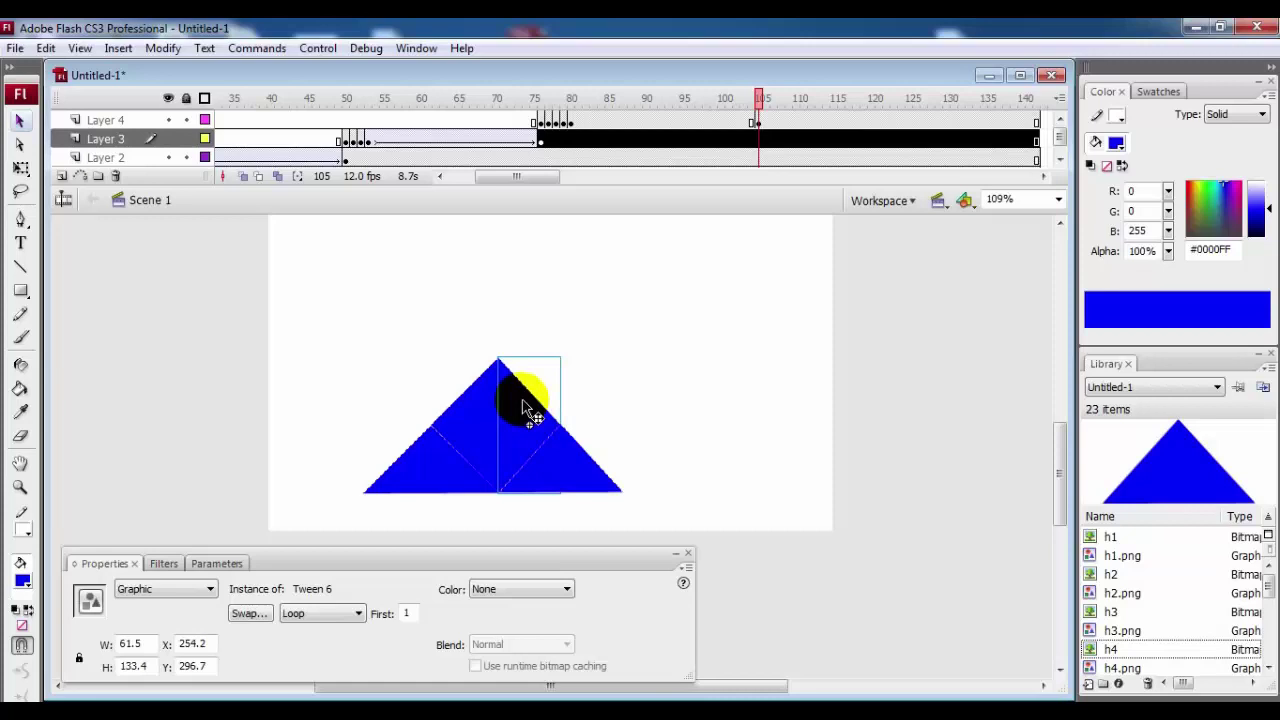
click(648, 408)
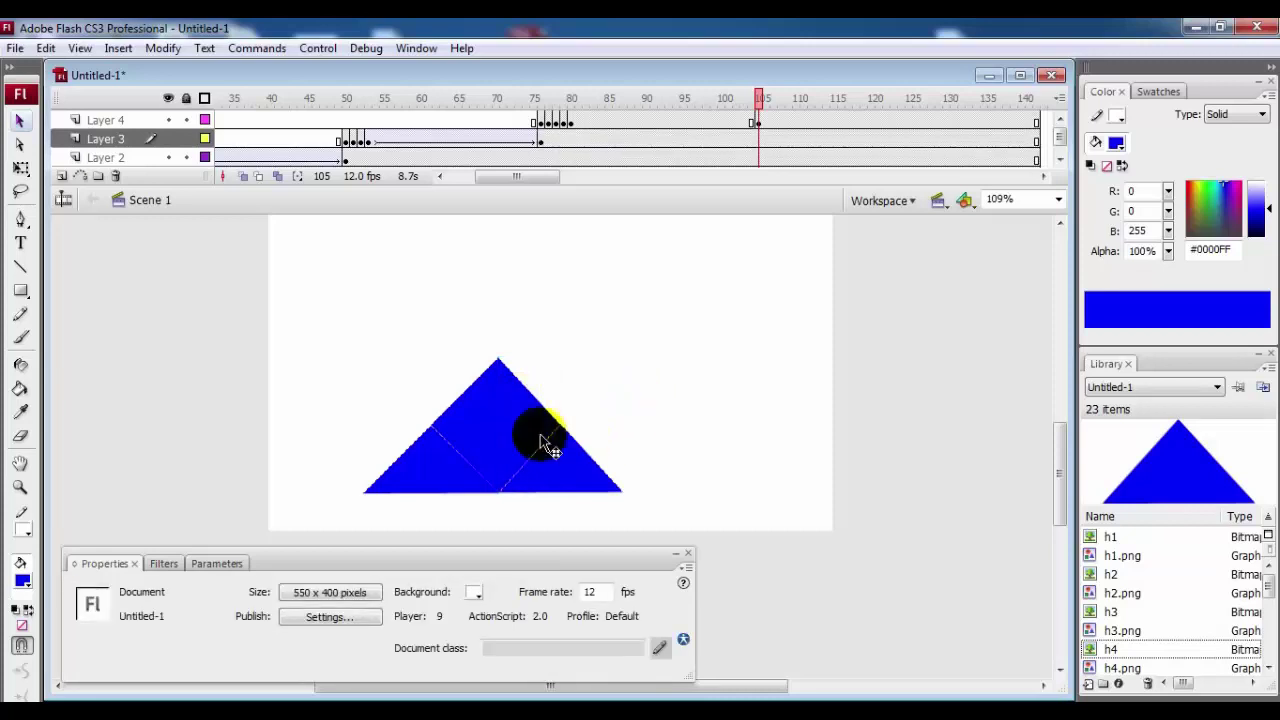
click(527, 442)
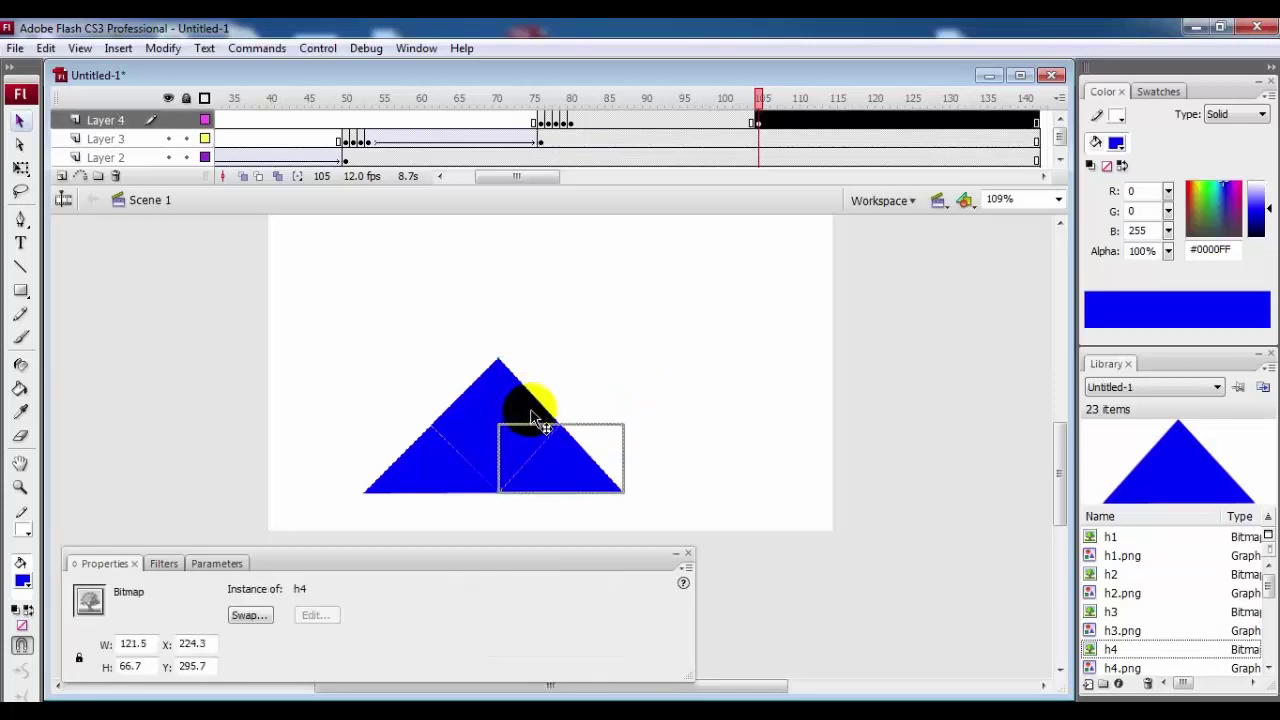
click(520, 395)
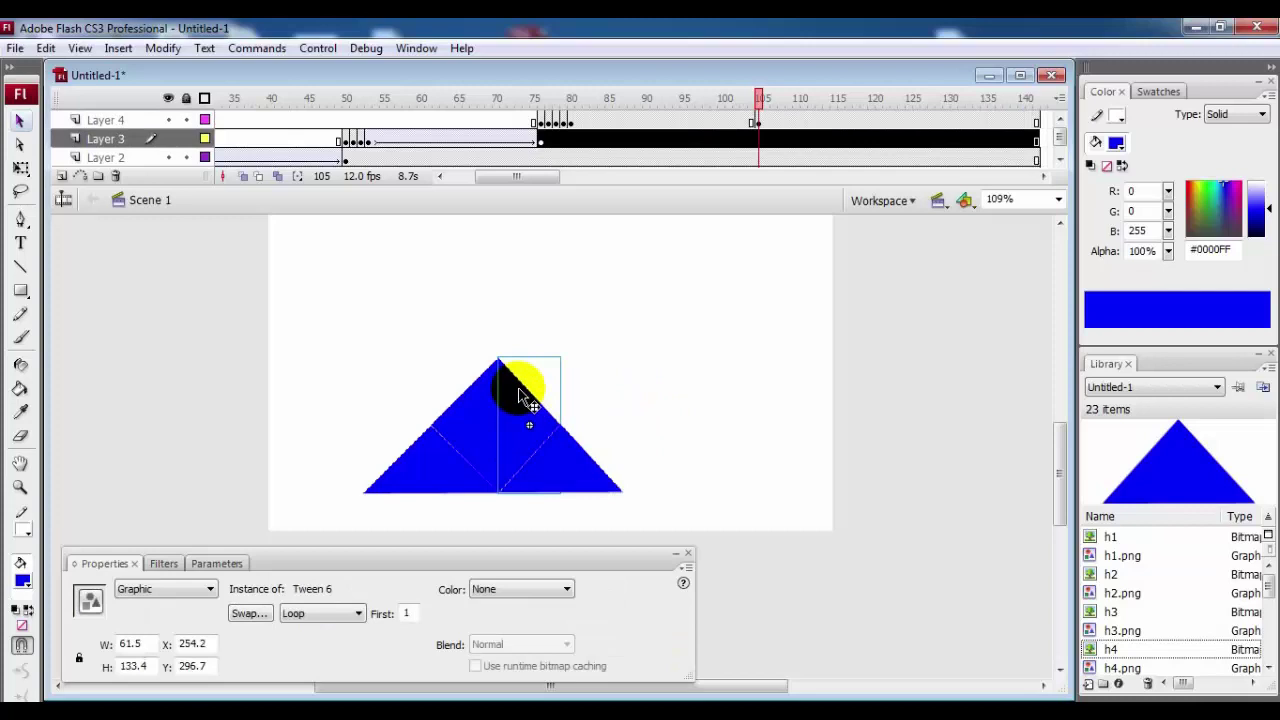
drag(520, 395, 521, 395)
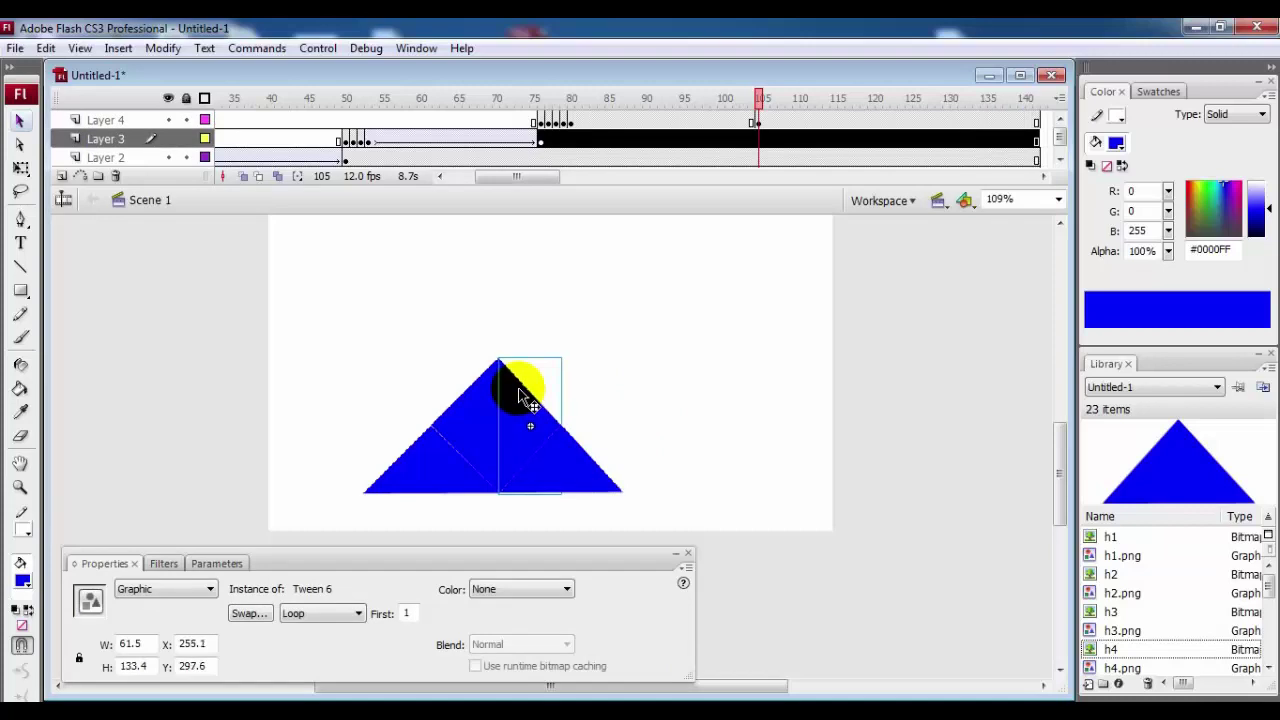
click(659, 382)
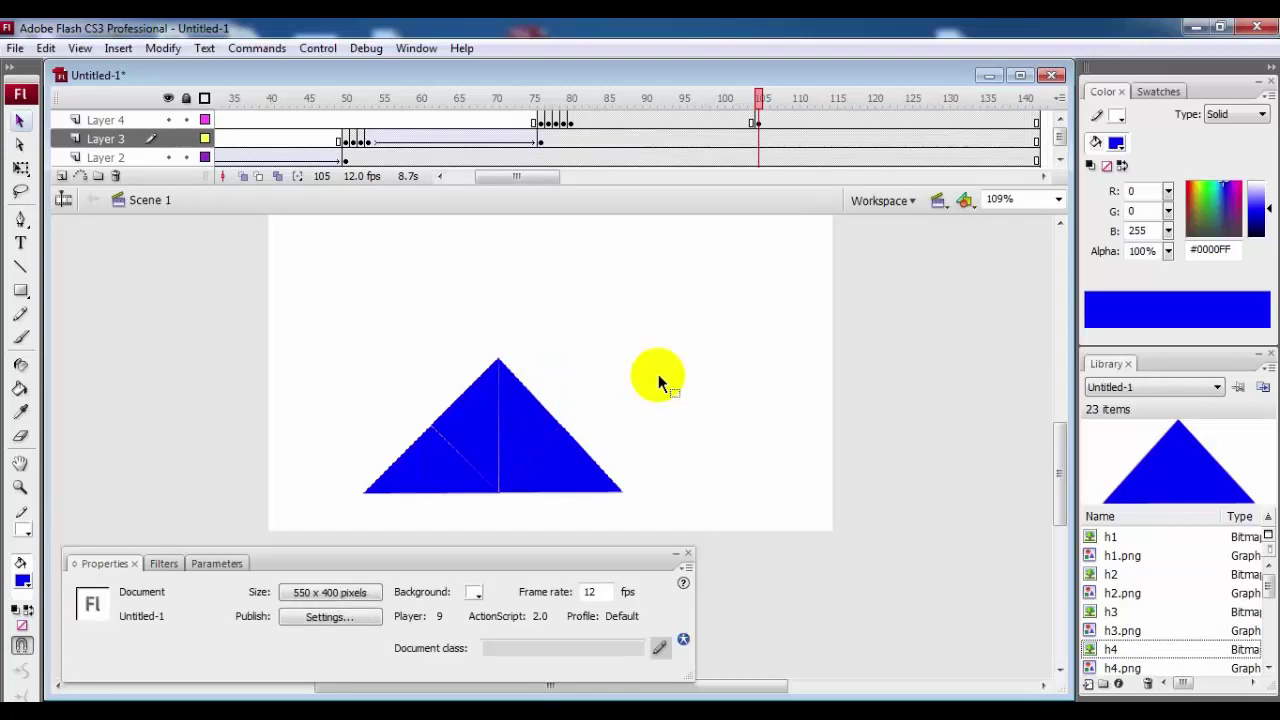
scroll(711, 403, down, 3)
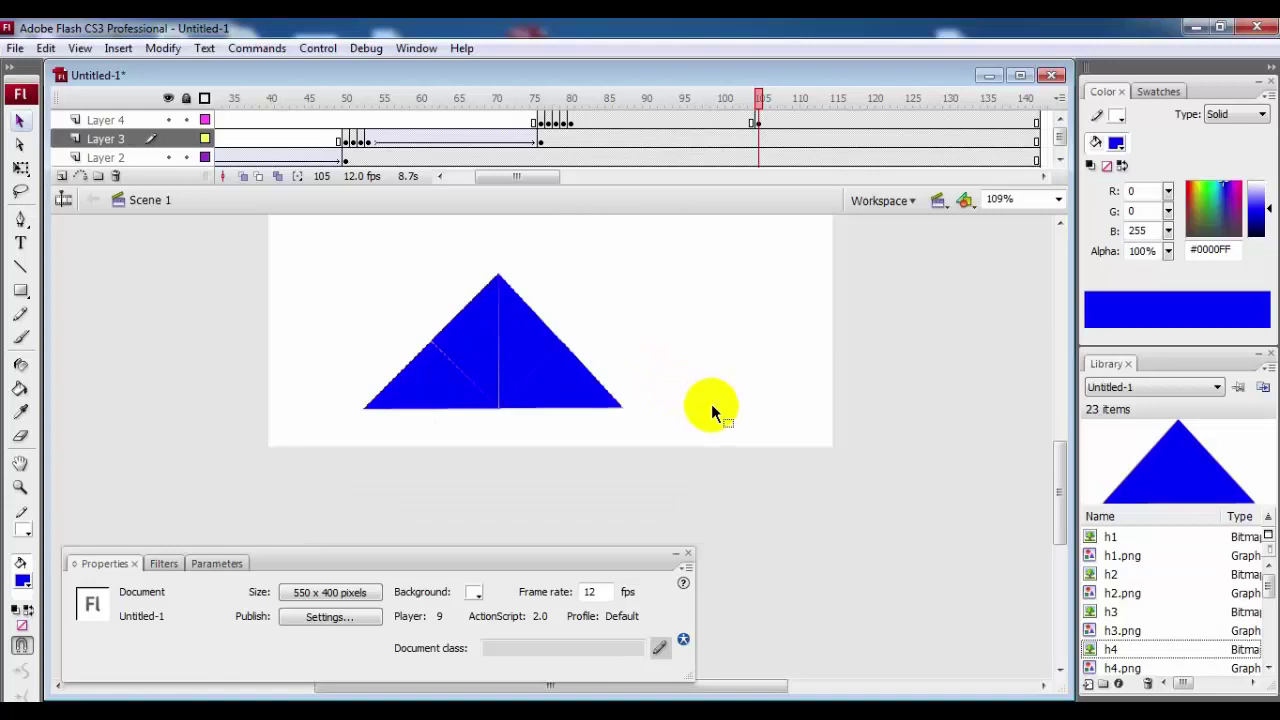
Zoom the stage to 200% and nudge the h4 piece slightly down and right
click(1058, 200)
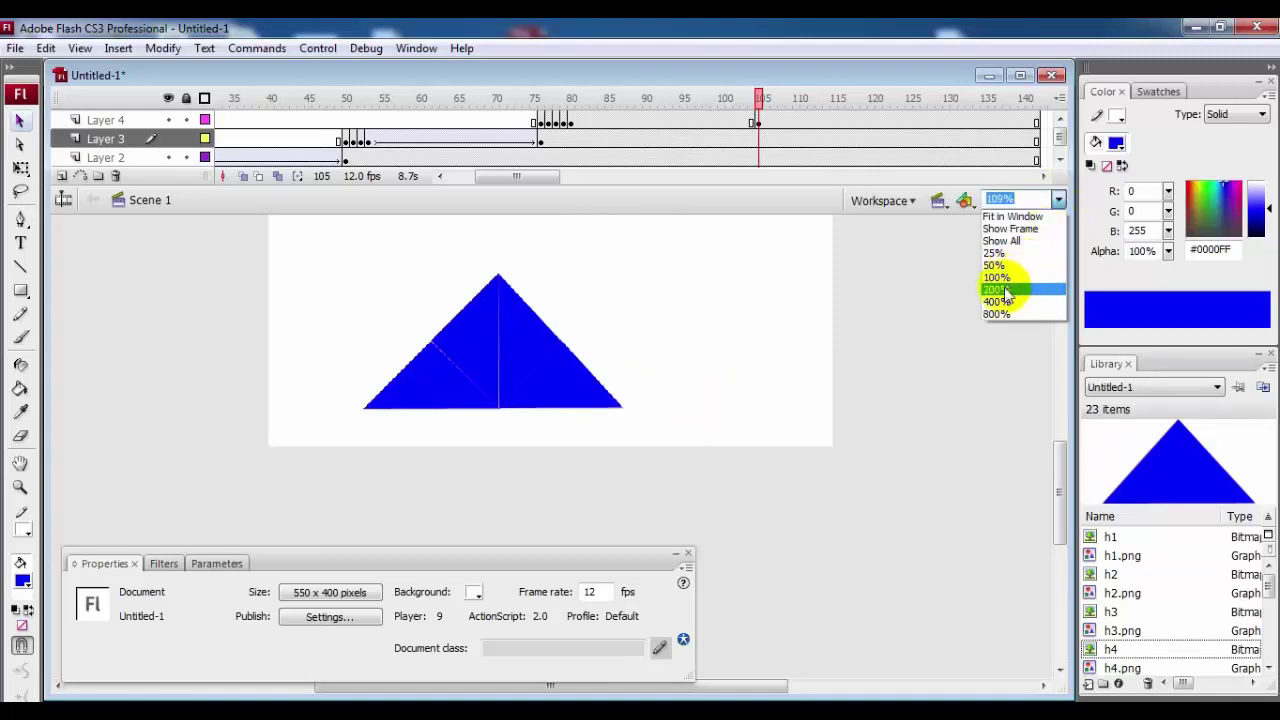
click(1003, 289)
drag(1058, 482, 1060, 470)
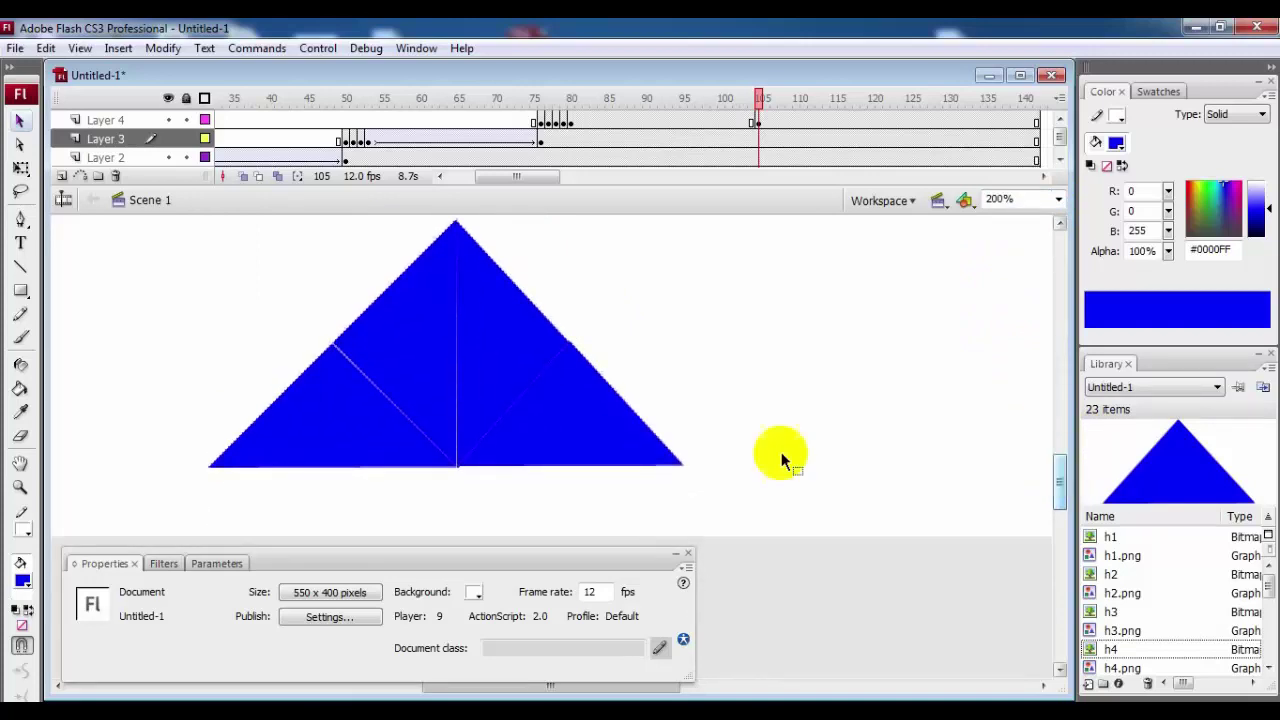
click(576, 455)
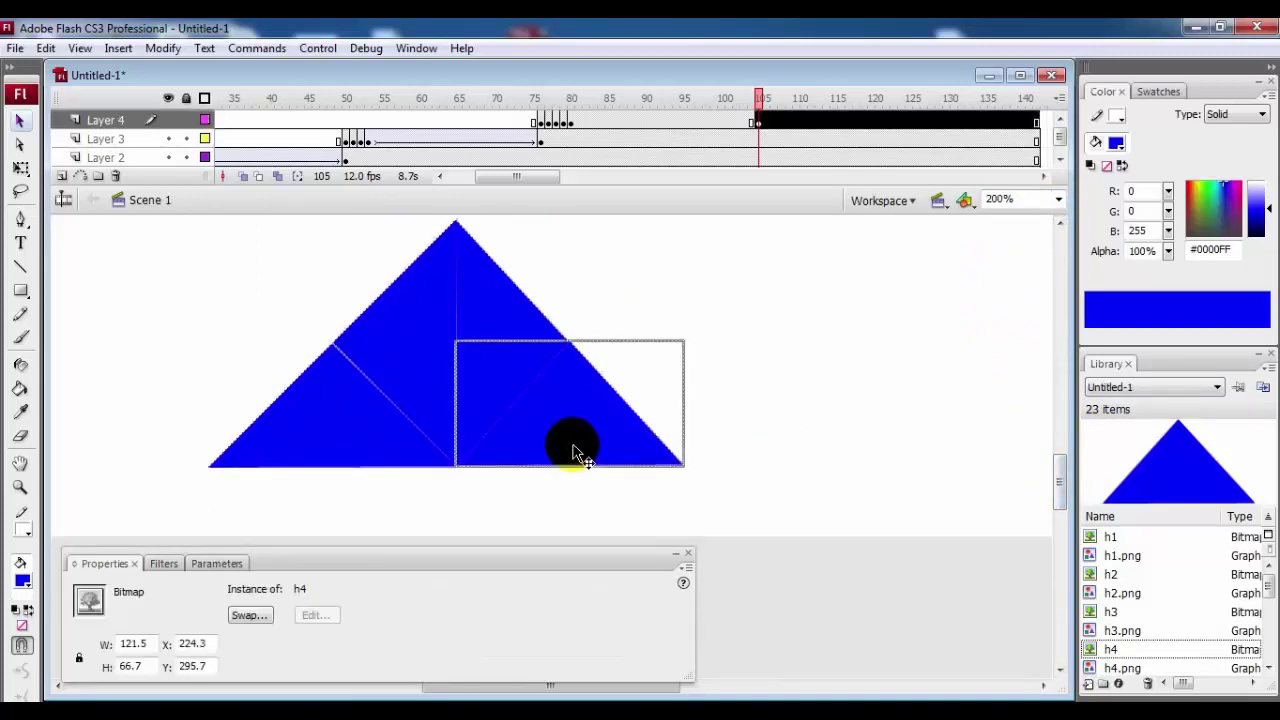
drag(576, 455, 577, 456)
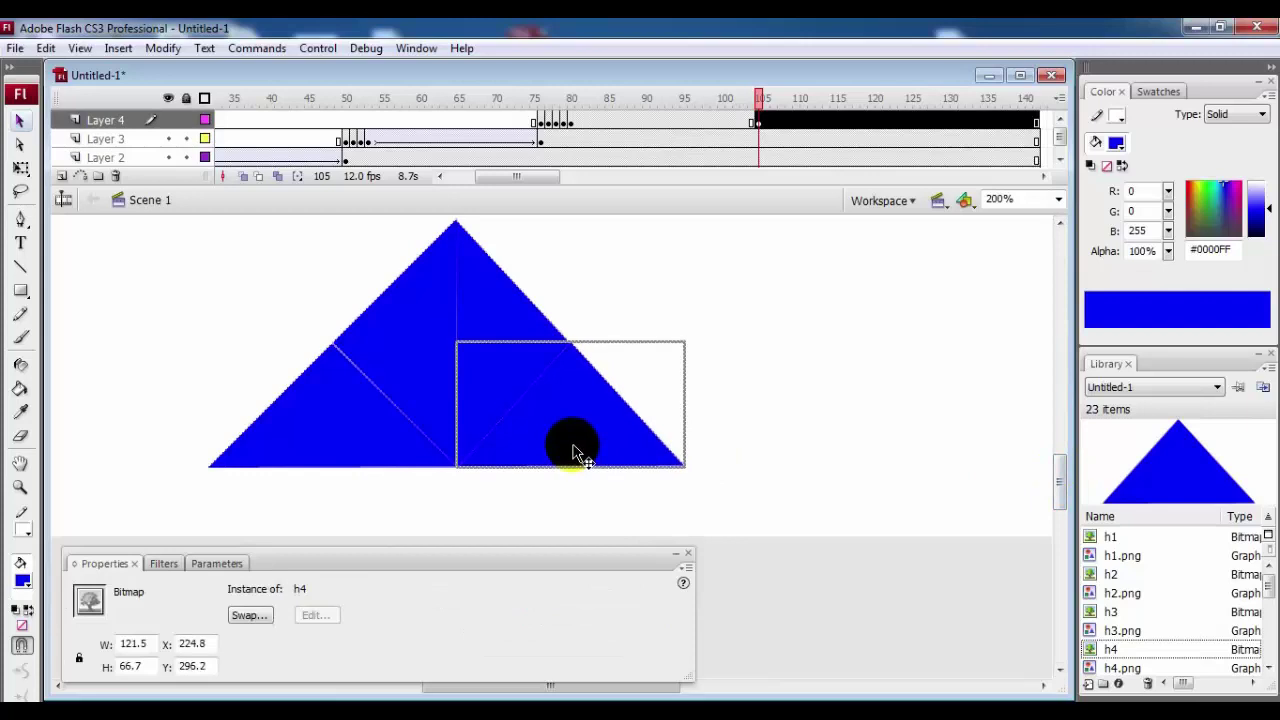
click(865, 320)
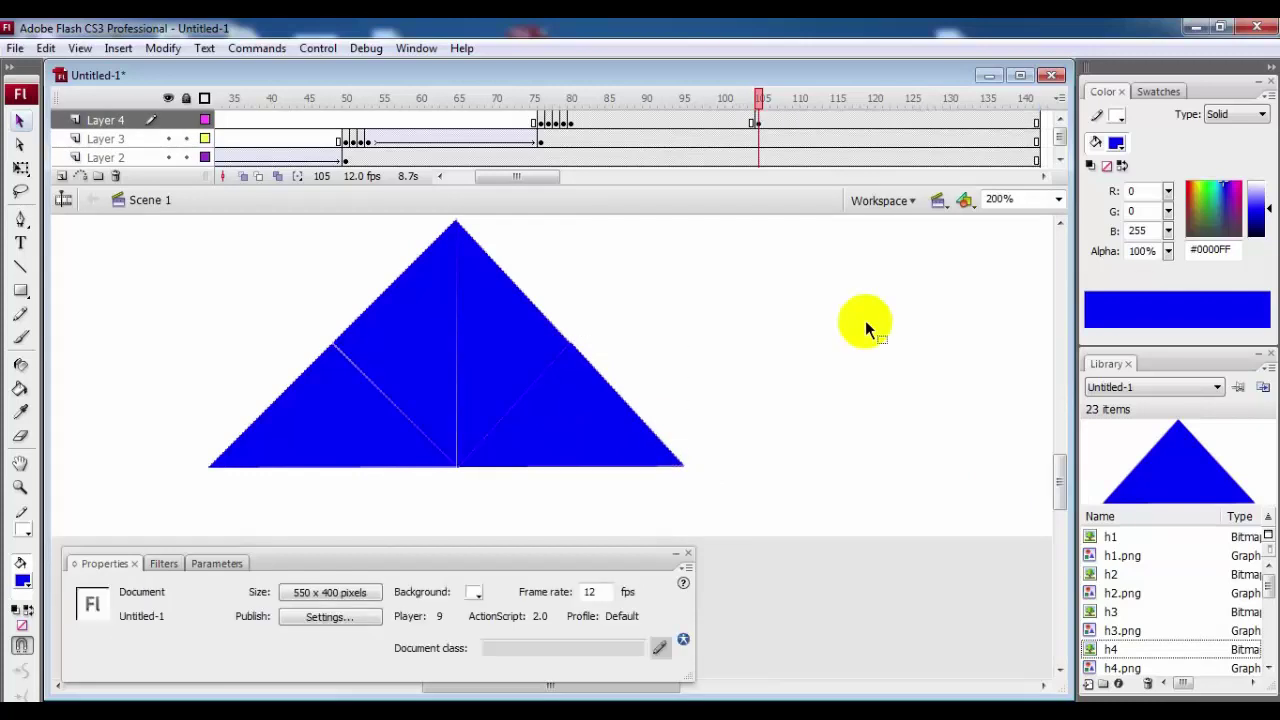
Shift the left Tween 2 piece slightly to X 159.2, Y 329.4, then deselect it
click(312, 410)
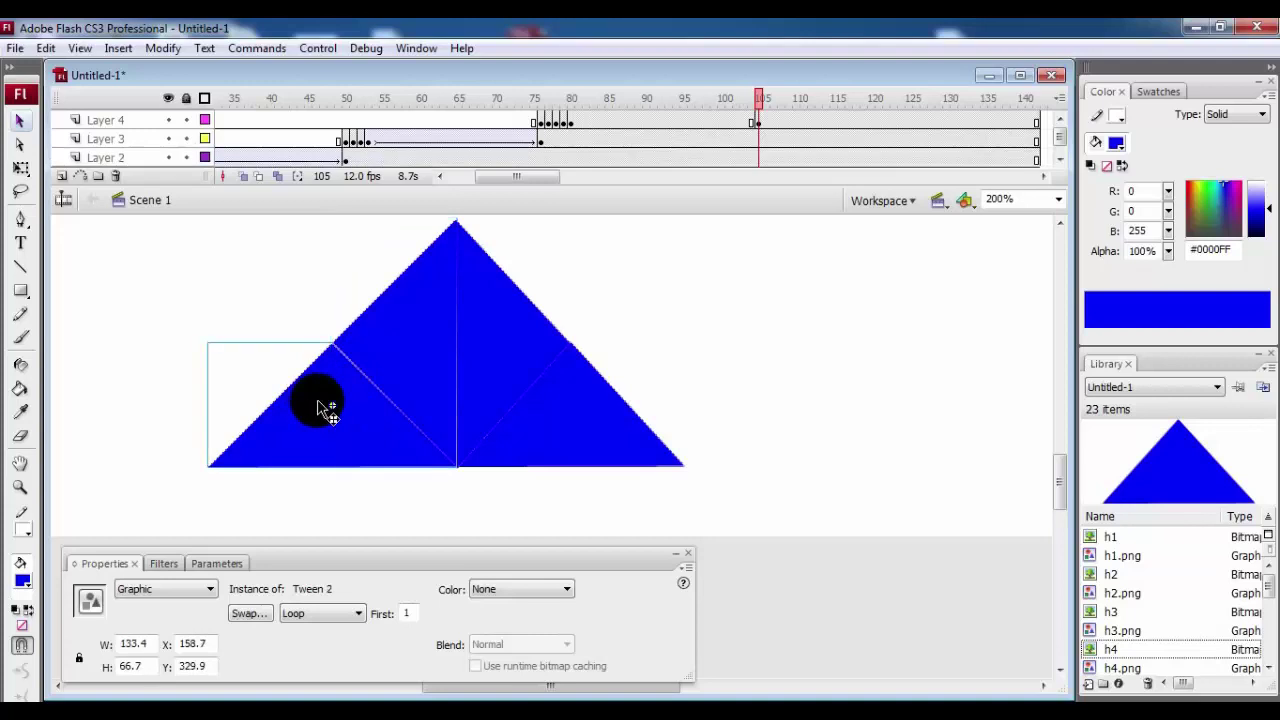
drag(318, 408, 321, 400)
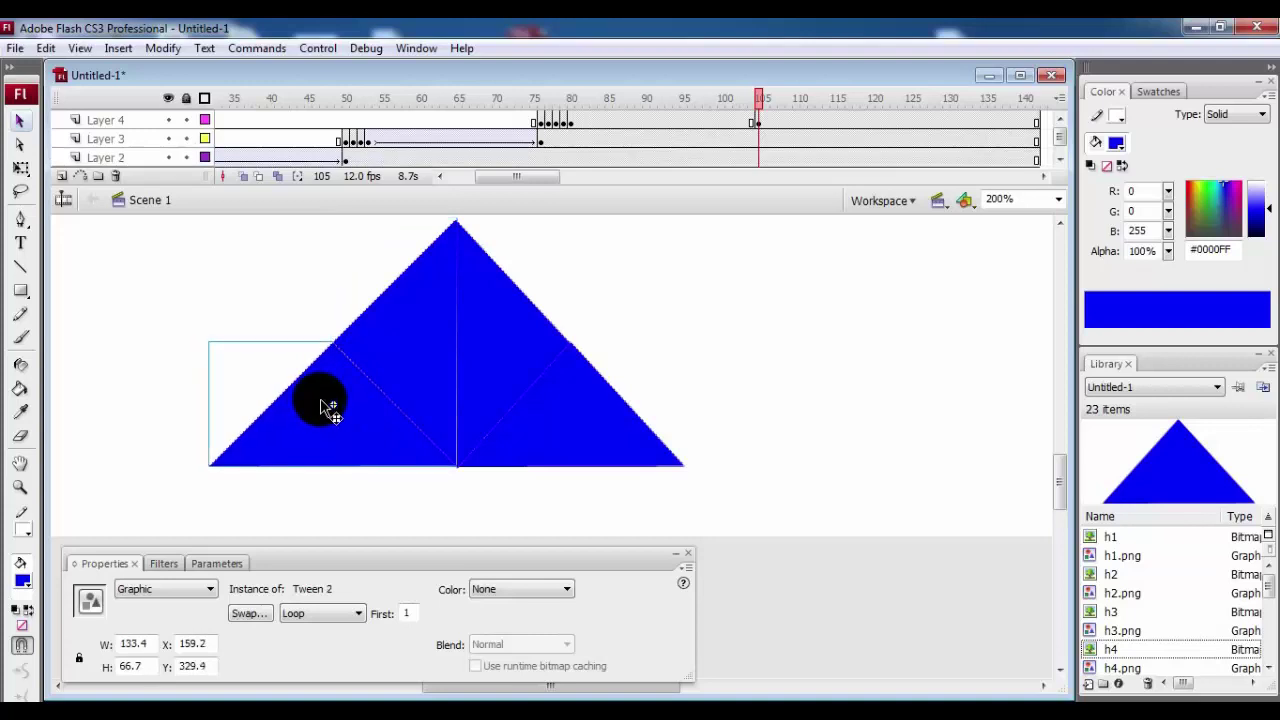
click(848, 375)
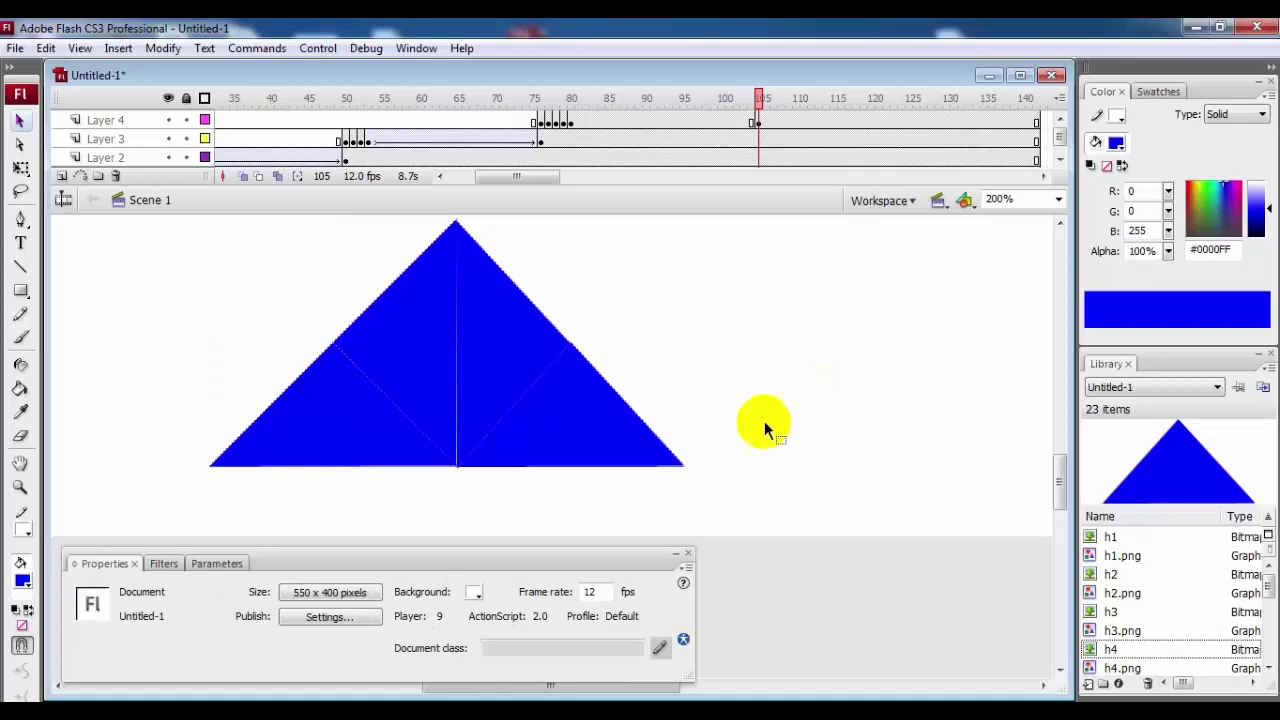
click(543, 362)
drag(1060, 477, 1064, 480)
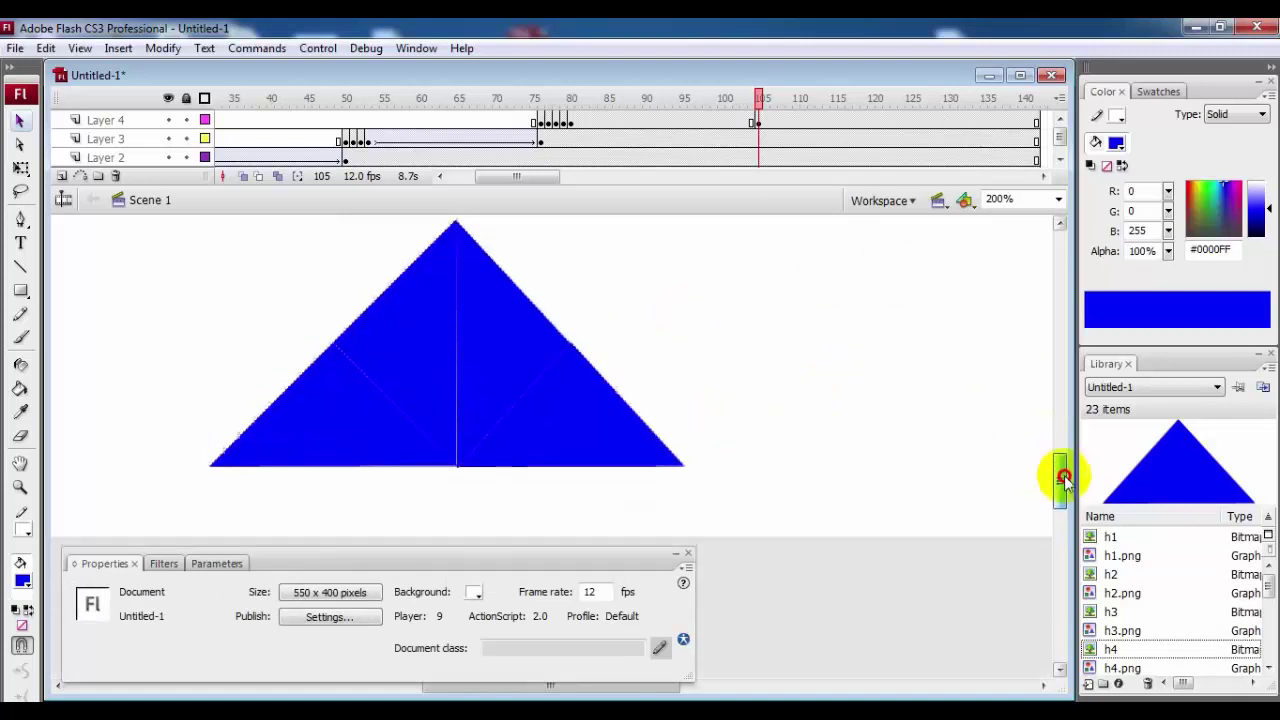
Return to 100% zoom and motion-tween Layer 4 from frame 92 to 105, checking frames 105–106
click(1058, 199)
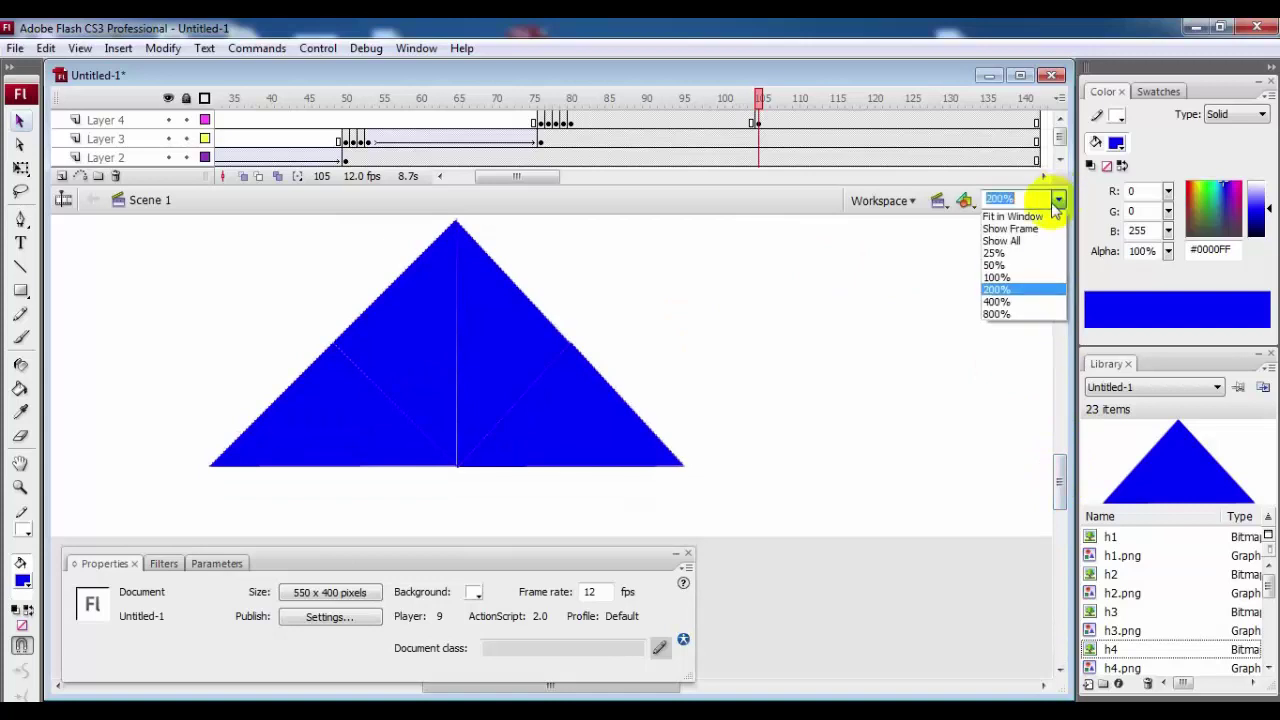
click(997, 277)
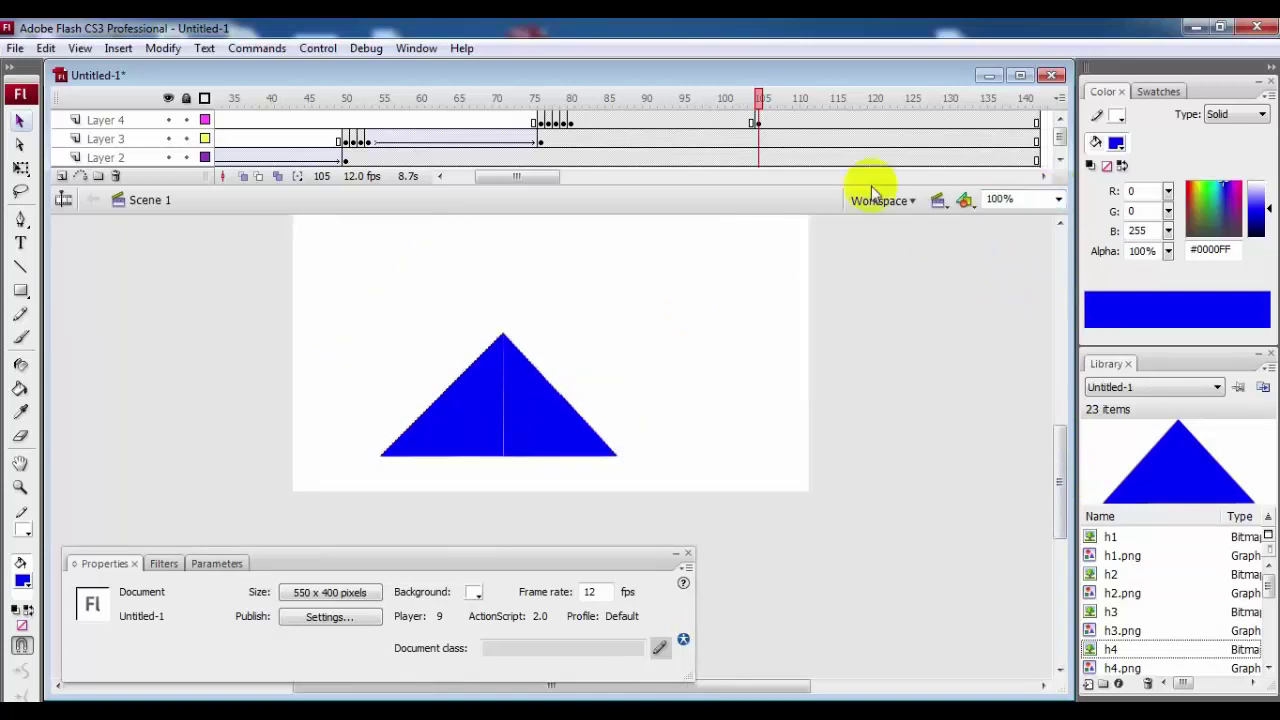
click(705, 121)
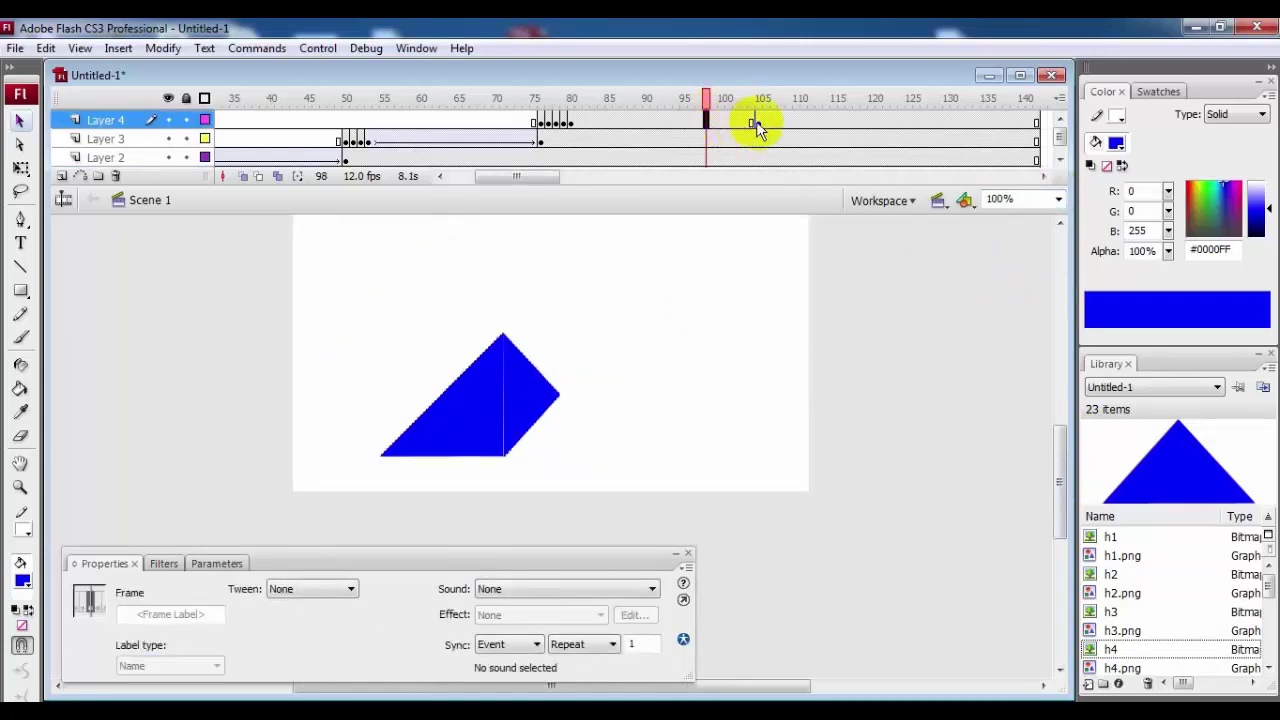
click(759, 121)
click(659, 121)
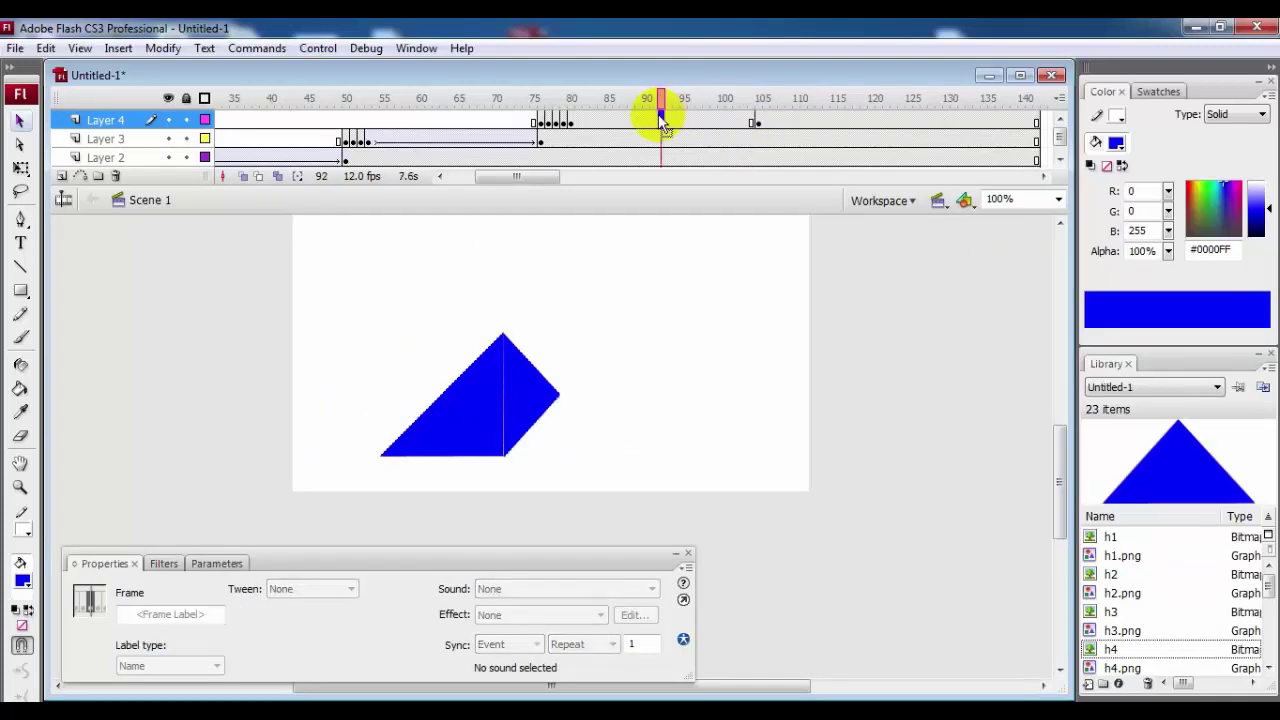
right_click(660, 121)
click(728, 127)
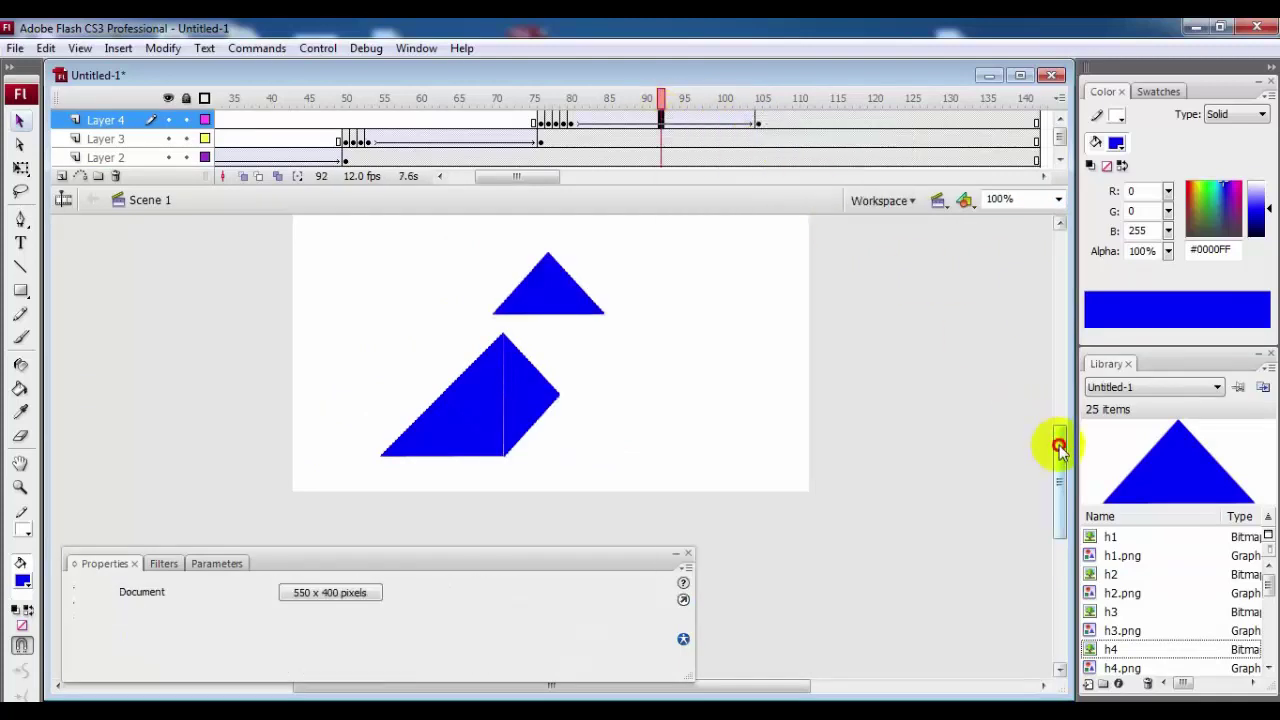
drag(1060, 450, 1060, 425)
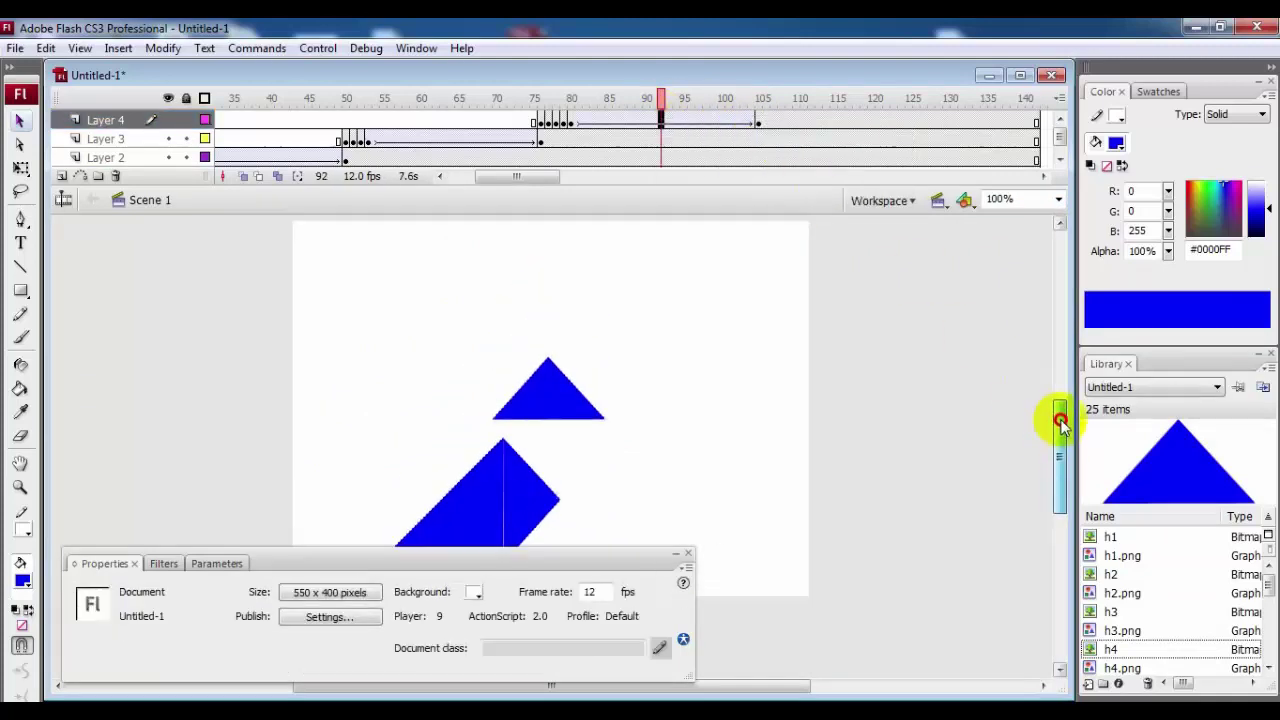
click(759, 122)
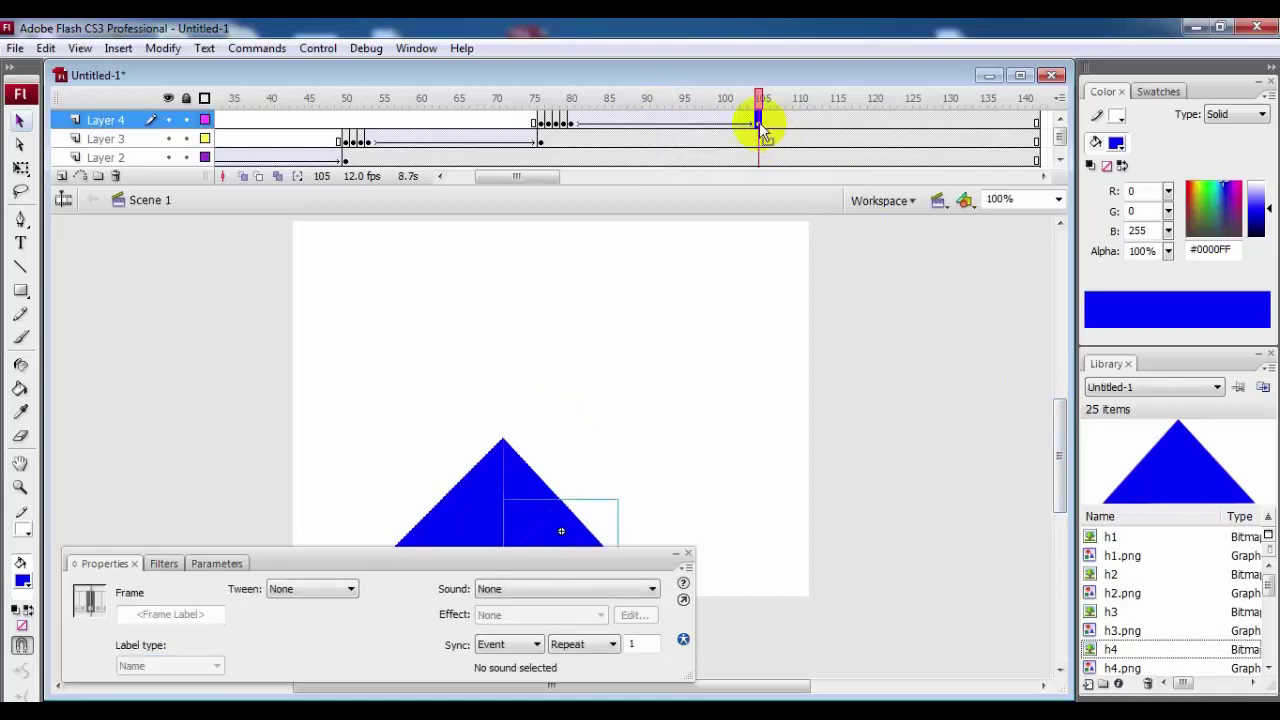
click(765, 122)
End Layer 4's piece after frame 105 with an empty keyframe at frame 106
key(F7)
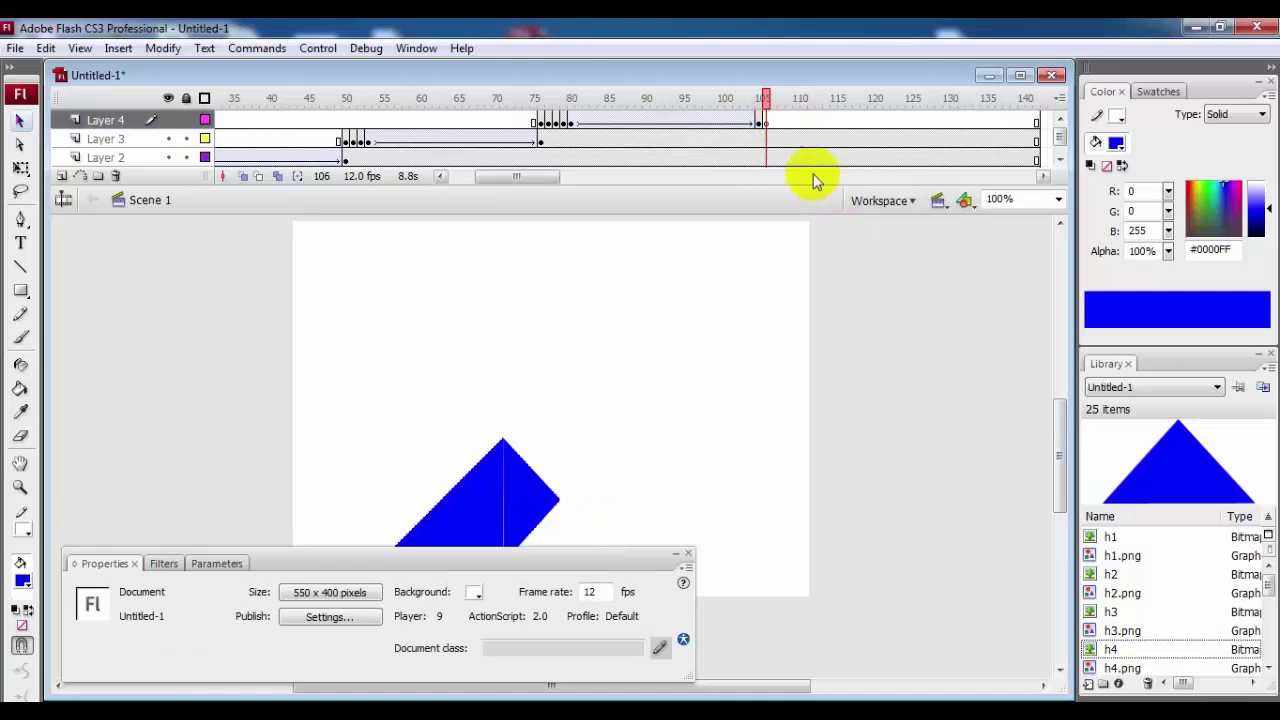
click(766, 122)
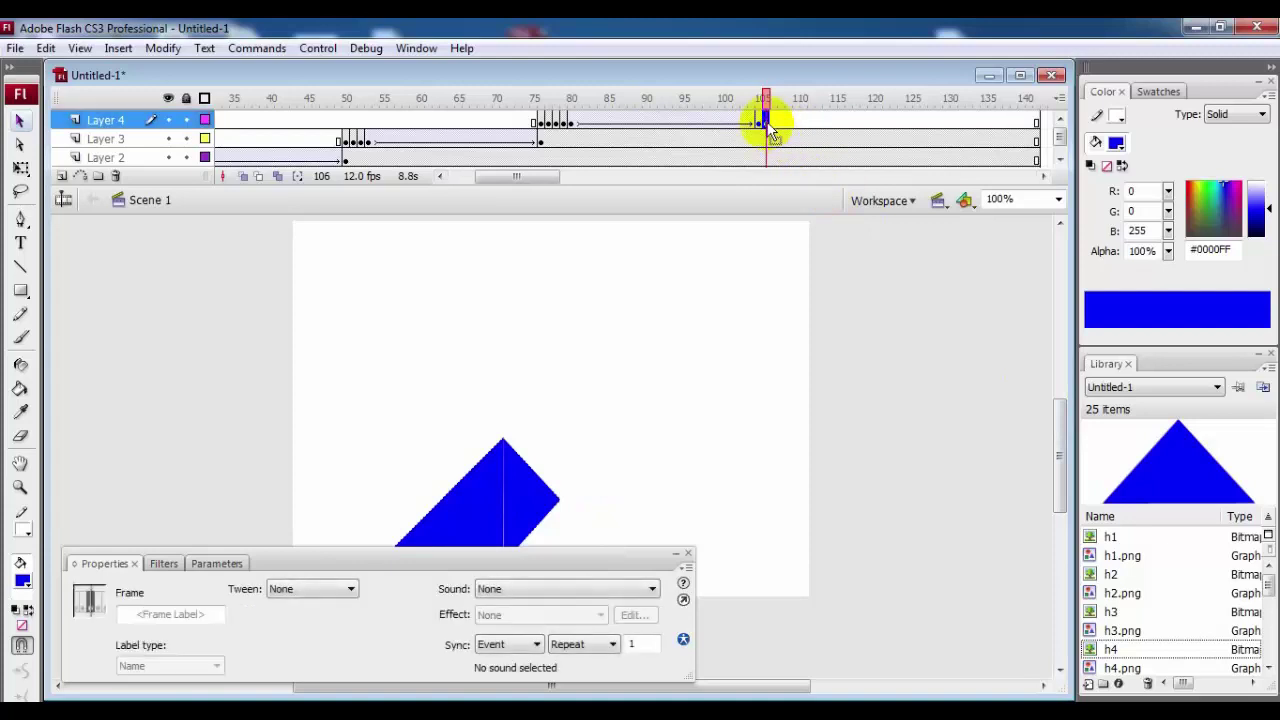
shift+click(1037, 122)
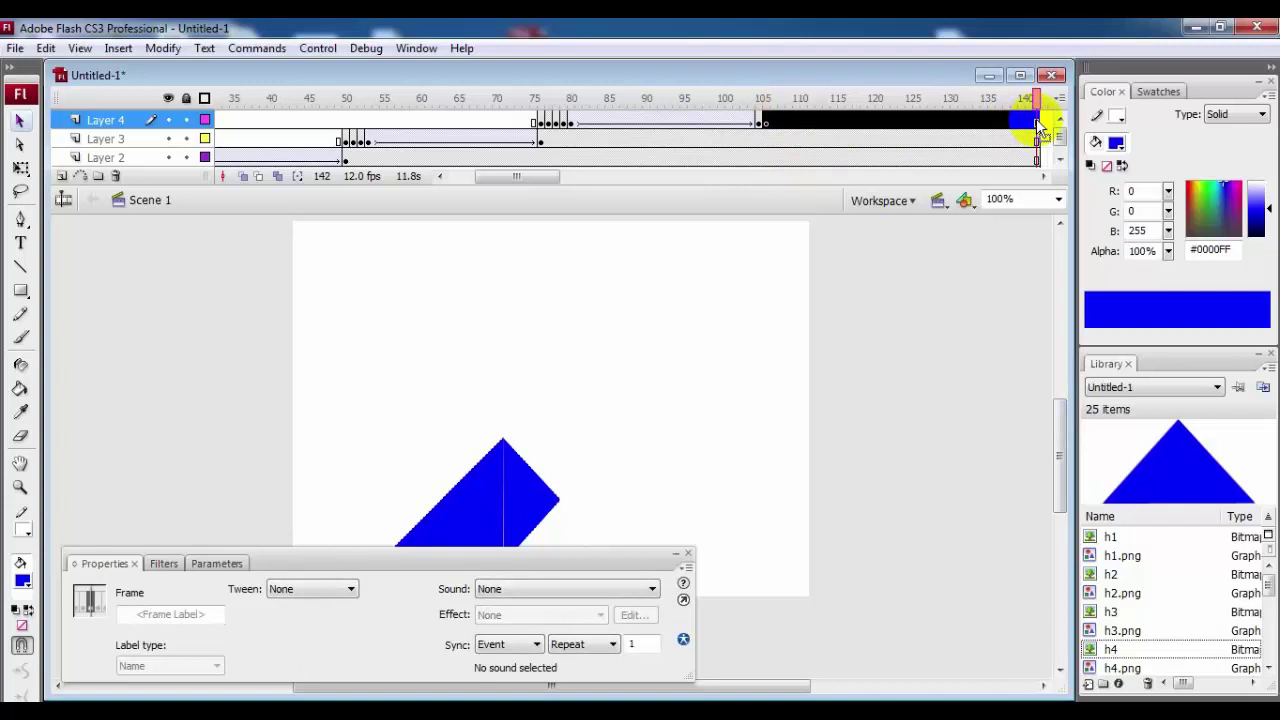
key(F6)
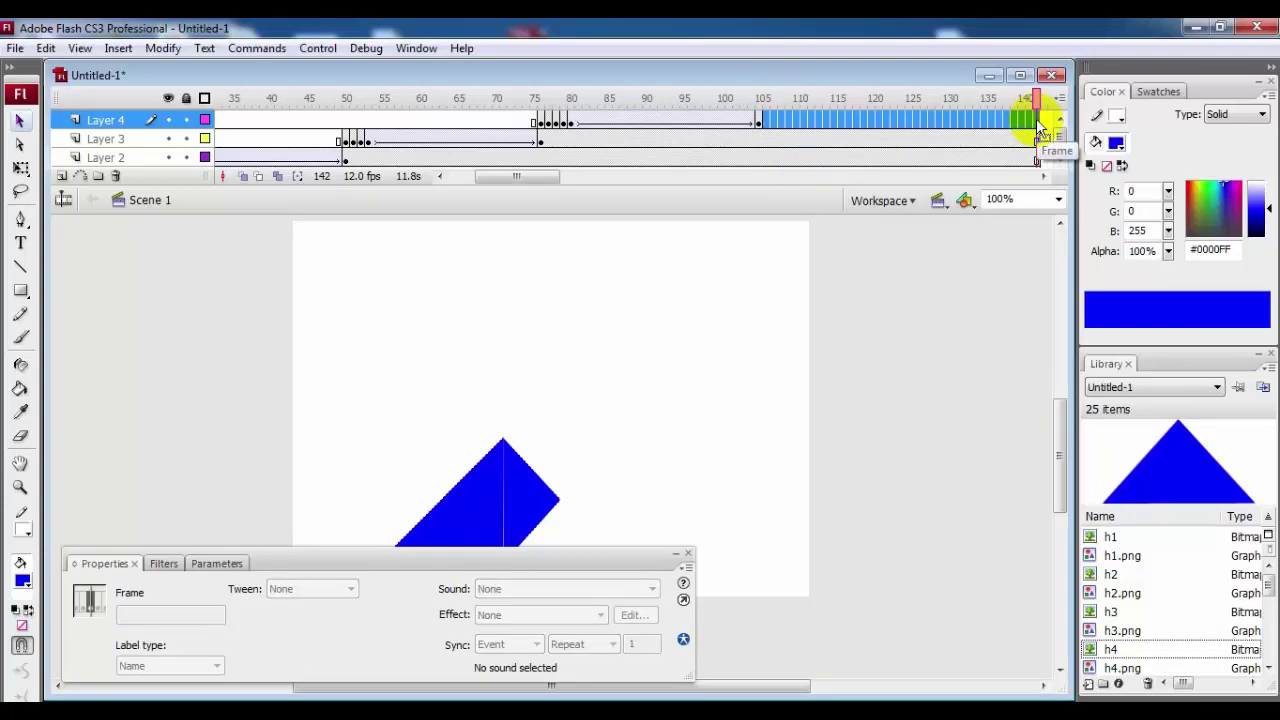
Extend Layer 4's frames through frame 142 and add Layer 5 above it
click(834, 140)
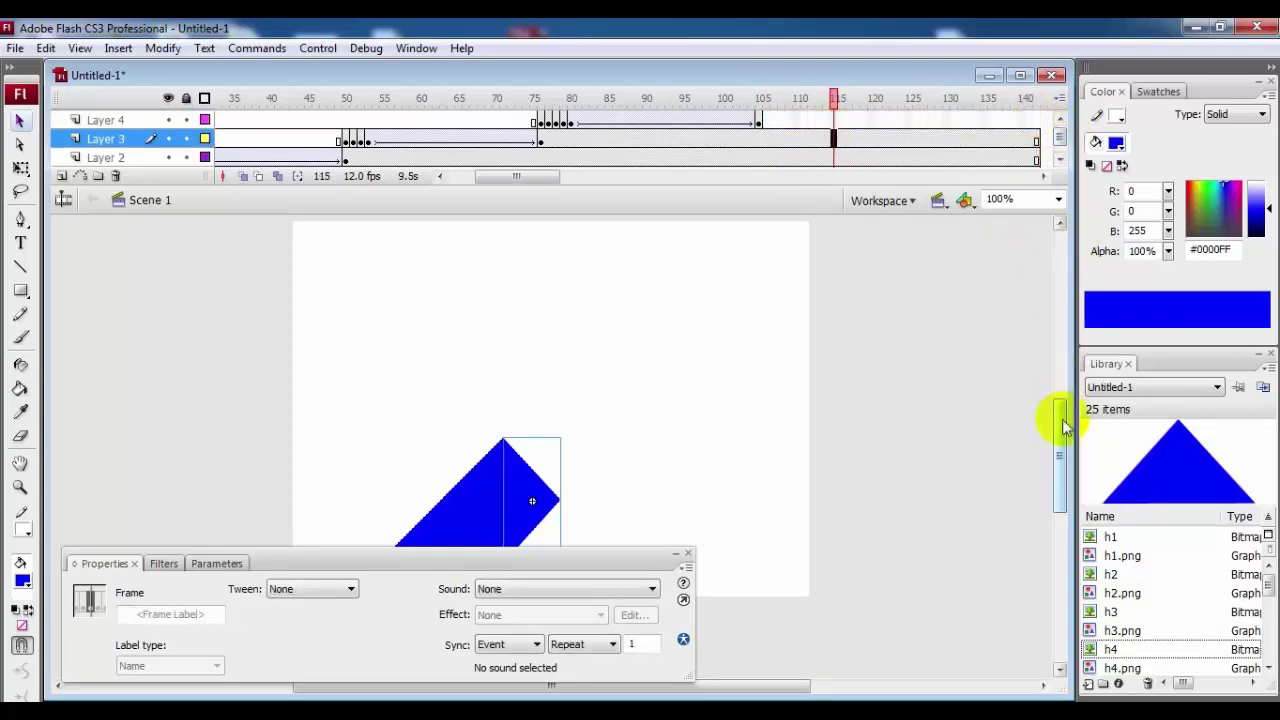
drag(1063, 423, 1060, 385)
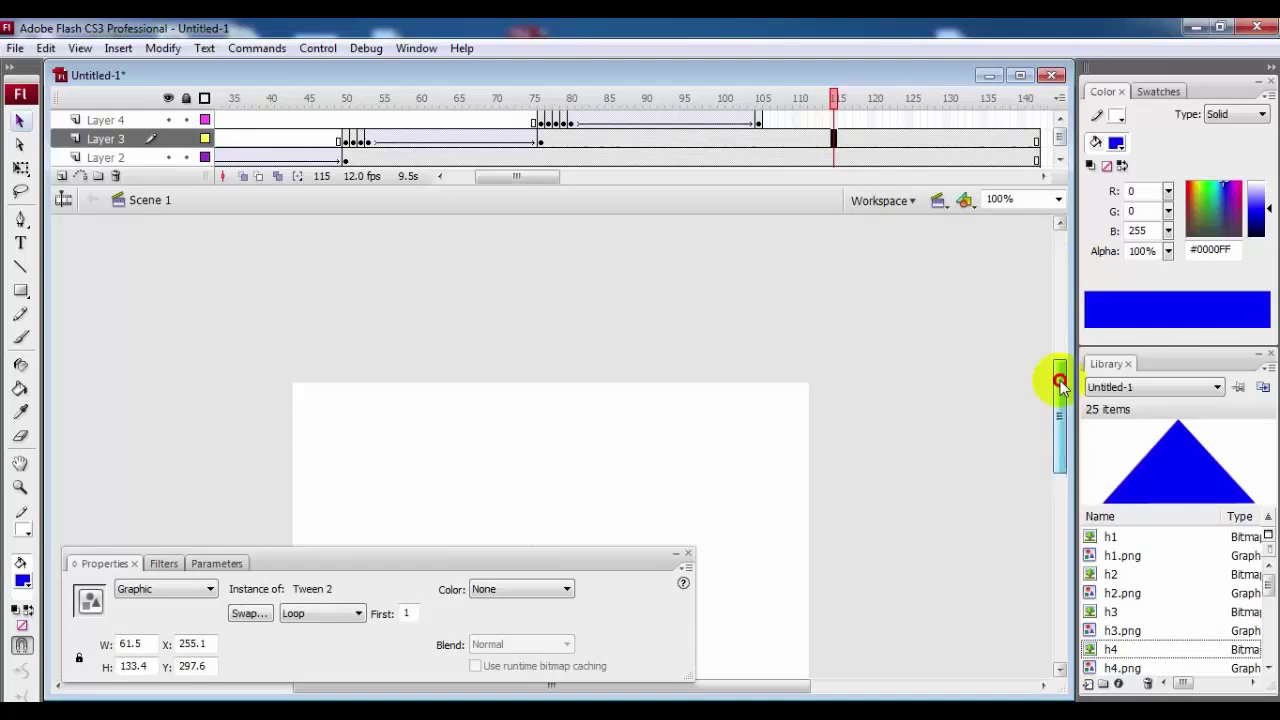
click(1037, 120)
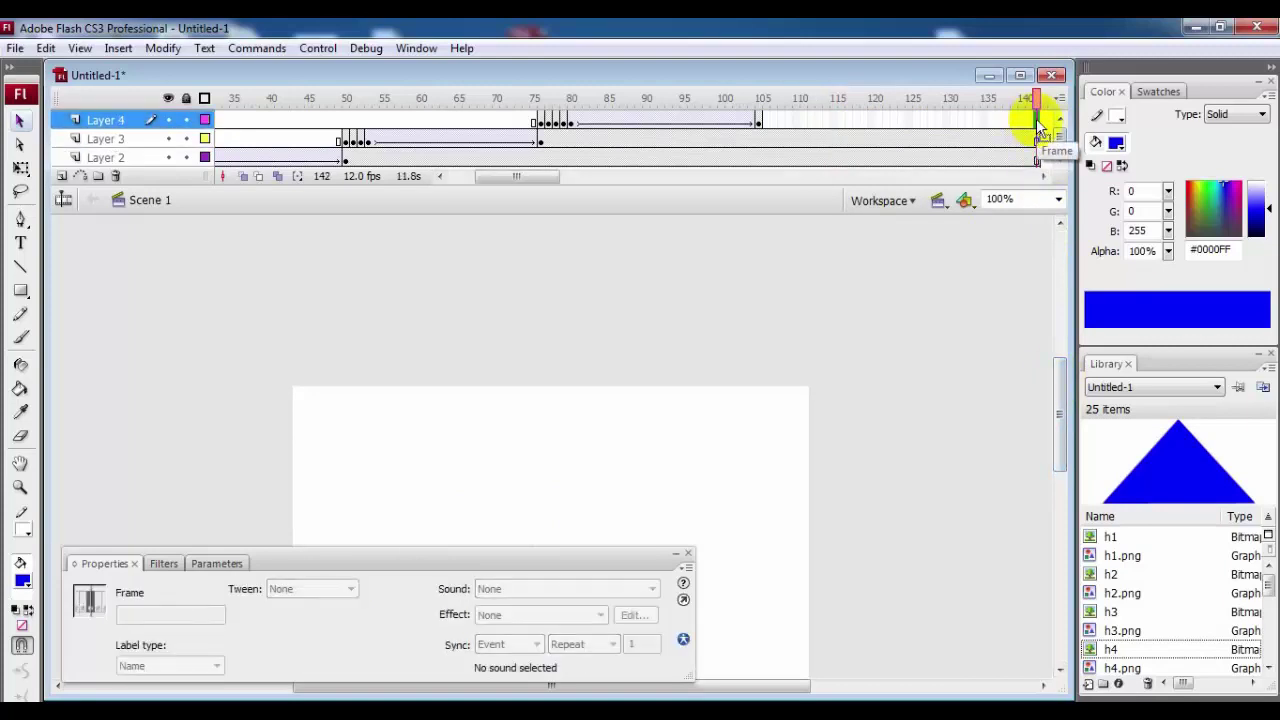
key(F5)
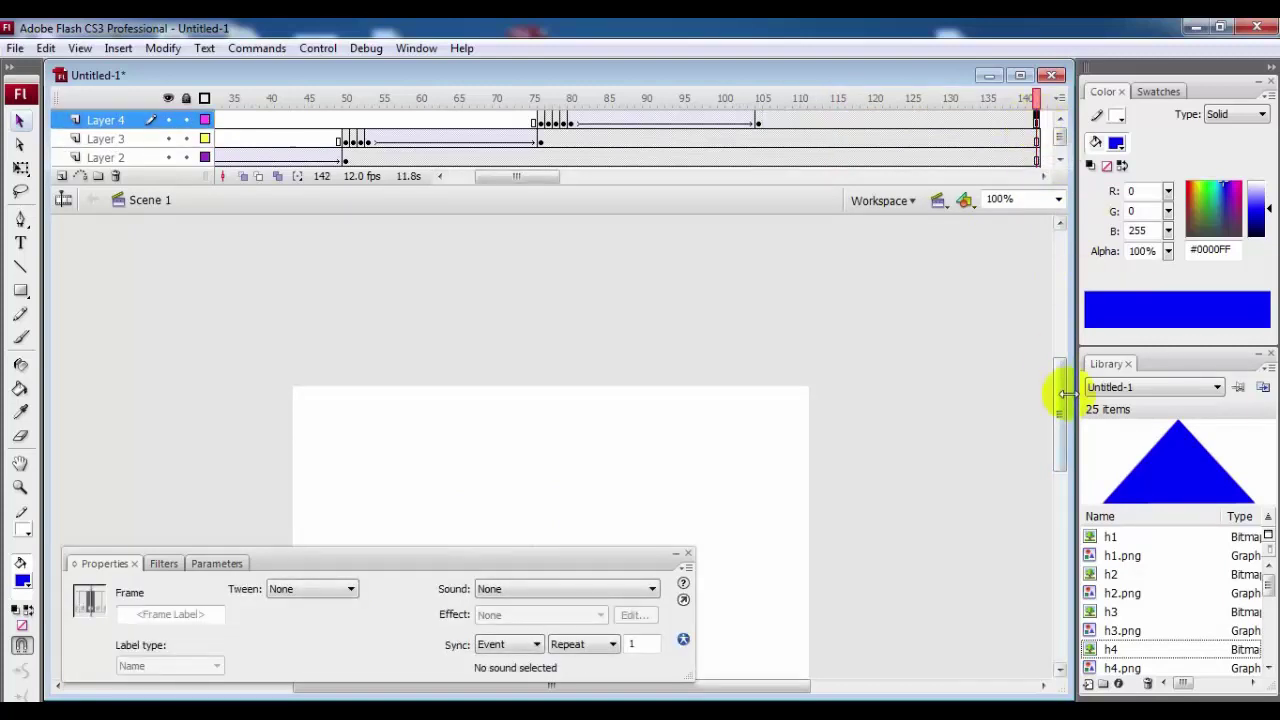
drag(1060, 383, 1060, 375)
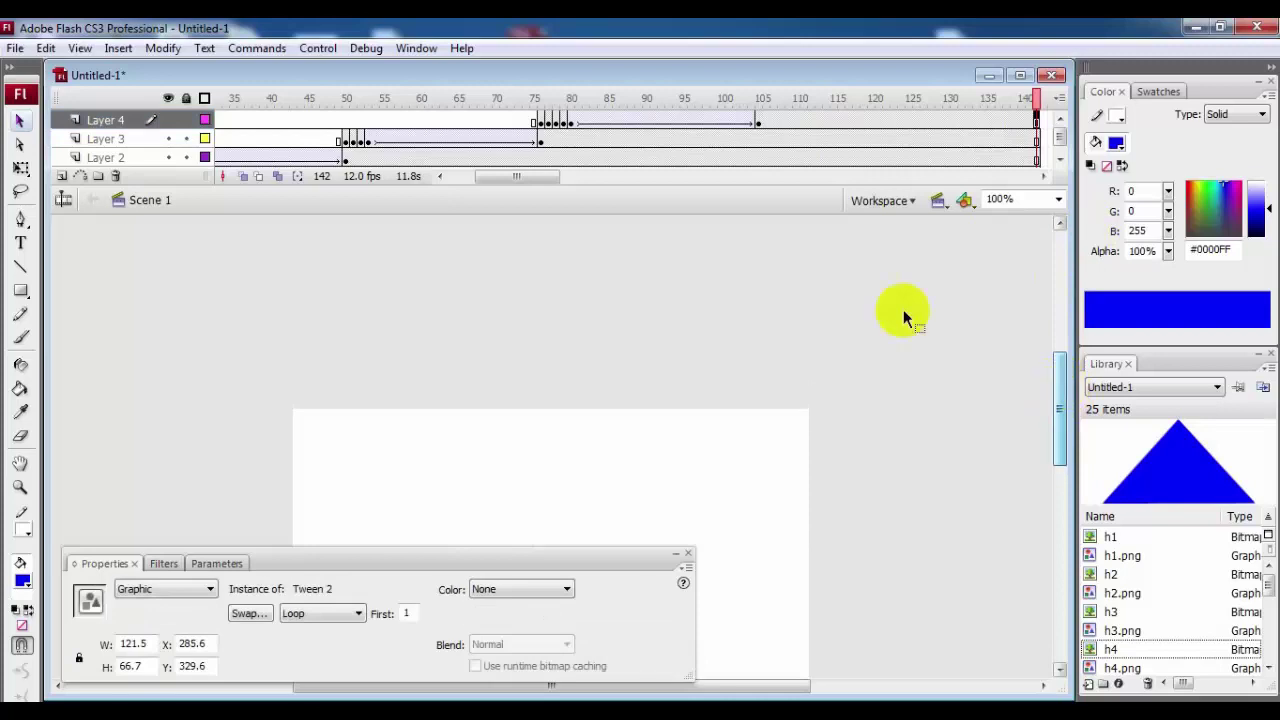
click(61, 176)
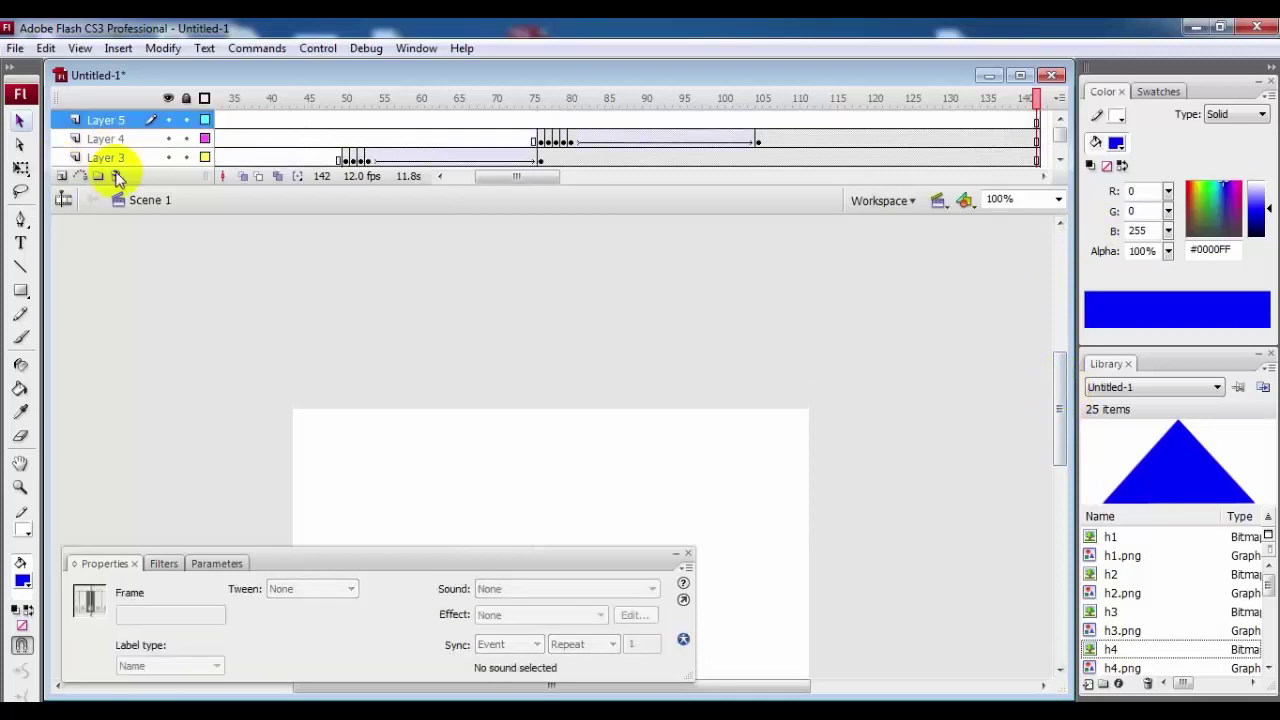
Reset Layer 5's length at frame 105, then copy Layer 4's frame-78 piece
click(761, 119)
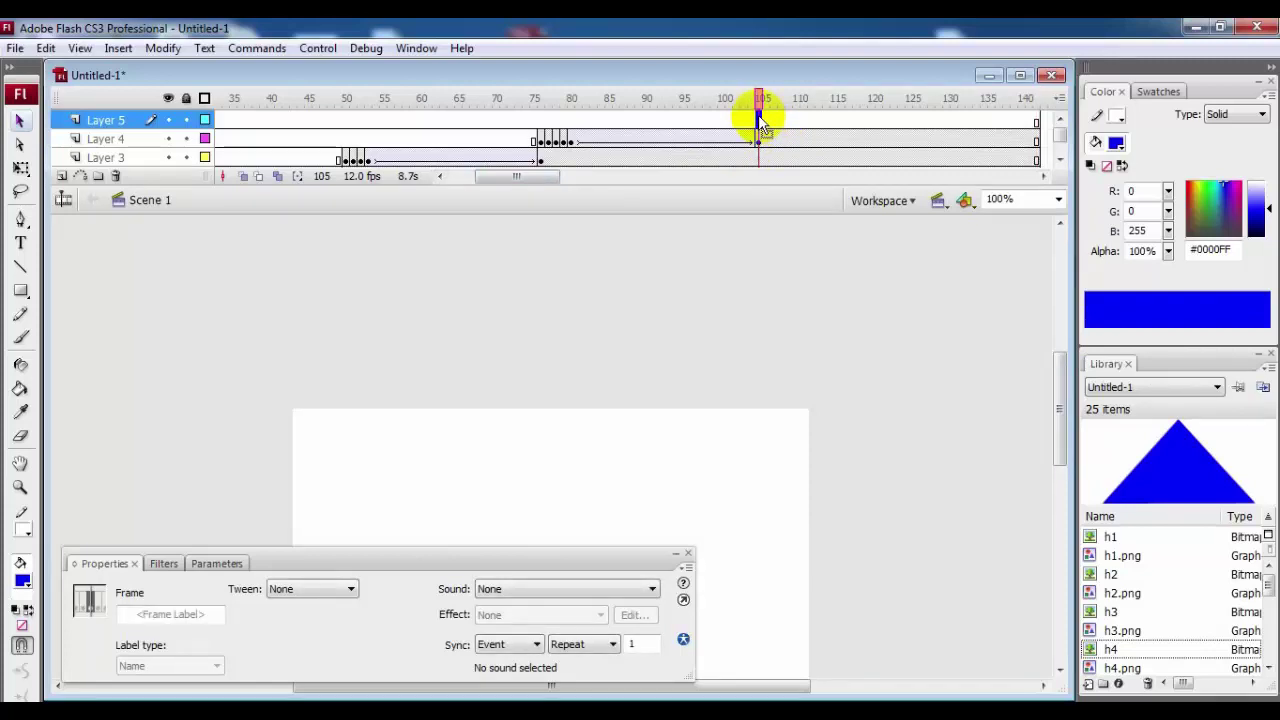
key(F5)
key(F5)
key(shift+F5)
key(shift+F5)
click(557, 141)
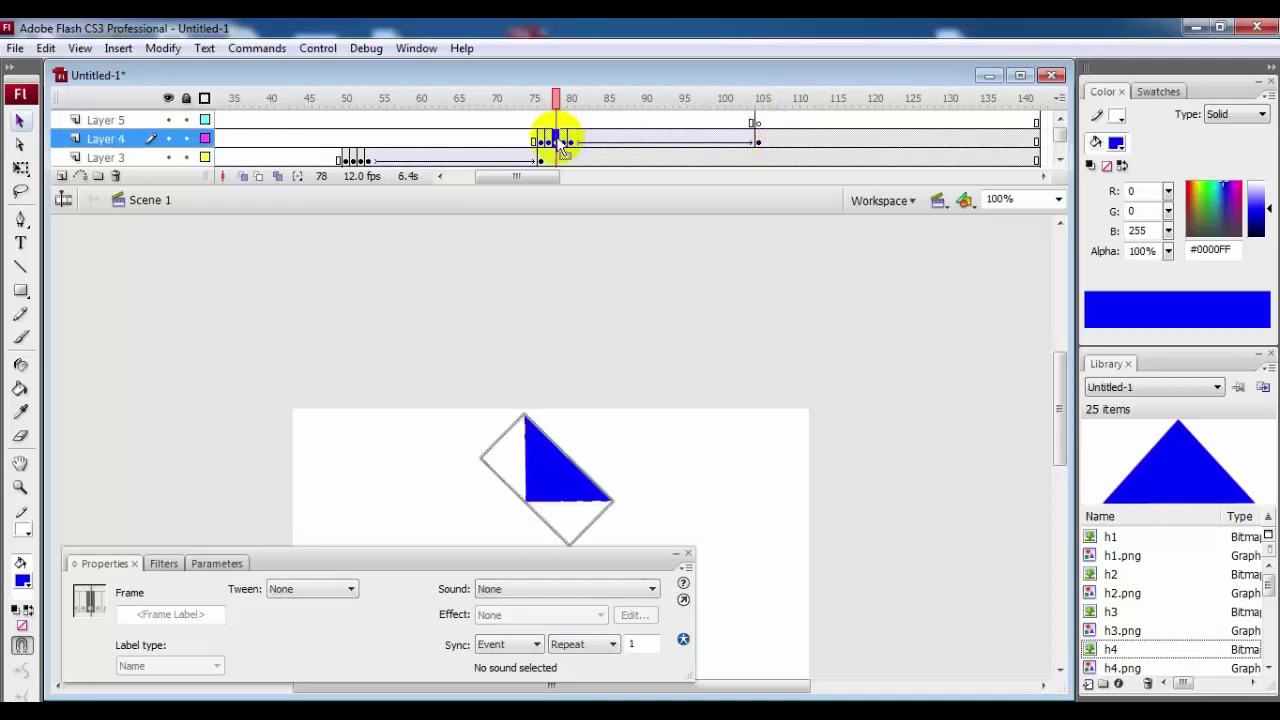
right_click(557, 141)
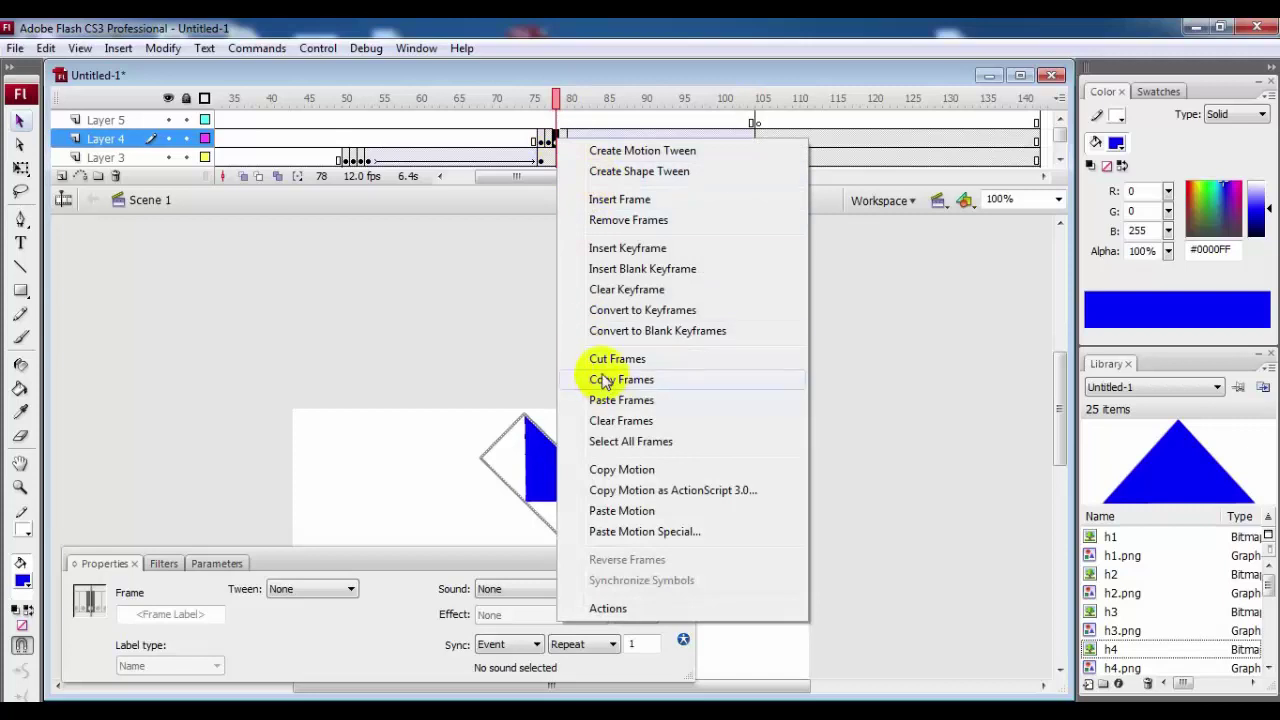
click(608, 379)
Paste the piece at Layer 5 frame 105, keyframe through 107, and clear frame 108
click(757, 121)
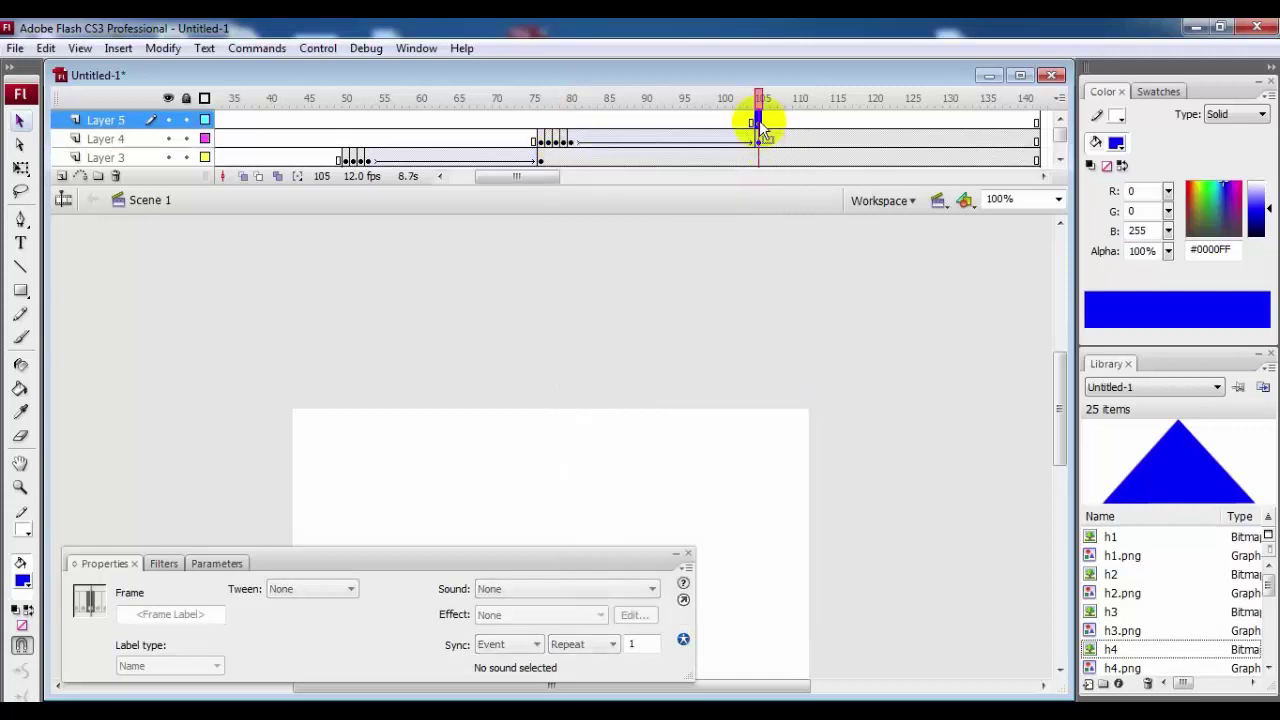
right_click(757, 121)
click(823, 383)
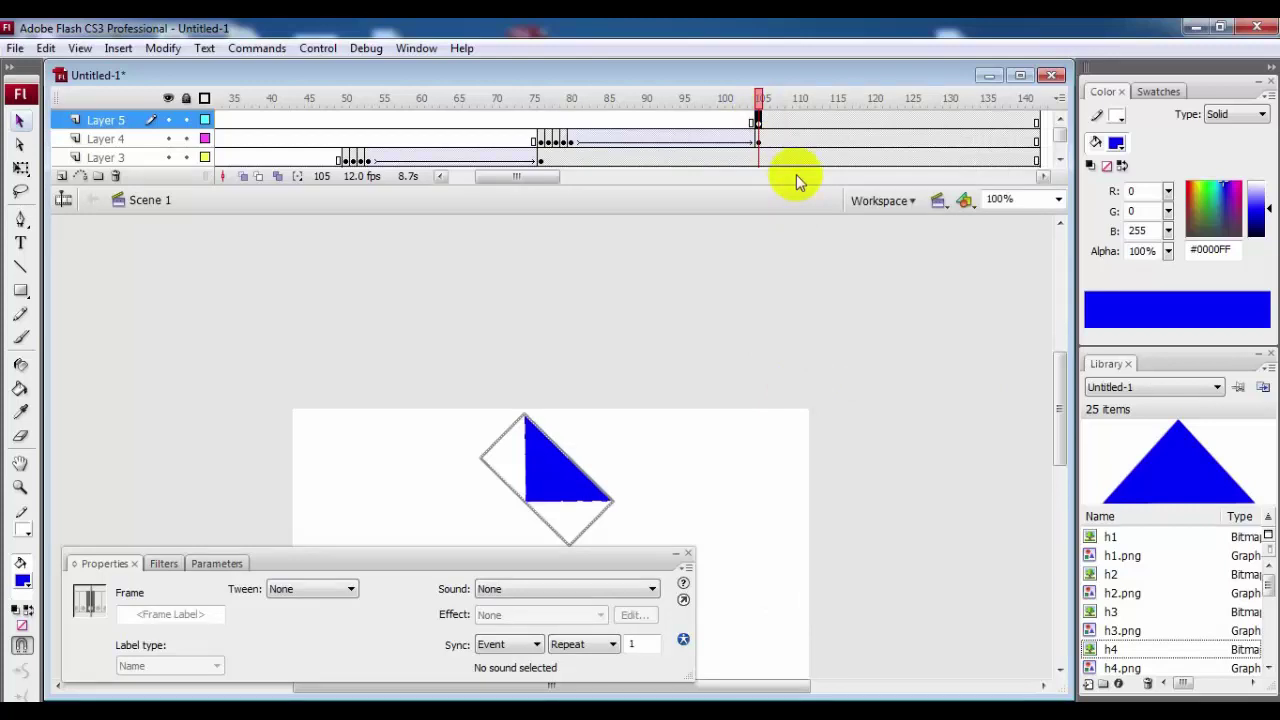
key(F6)
key(F6)
key(F6)
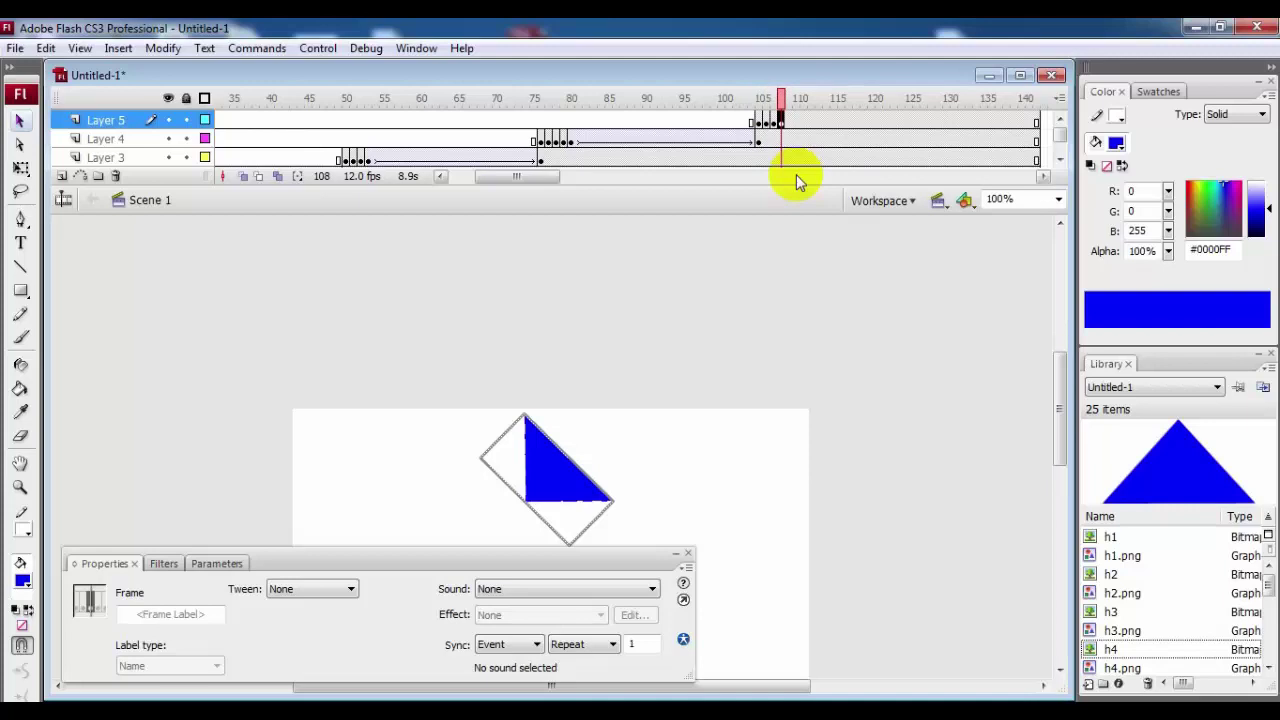
key(Delete)
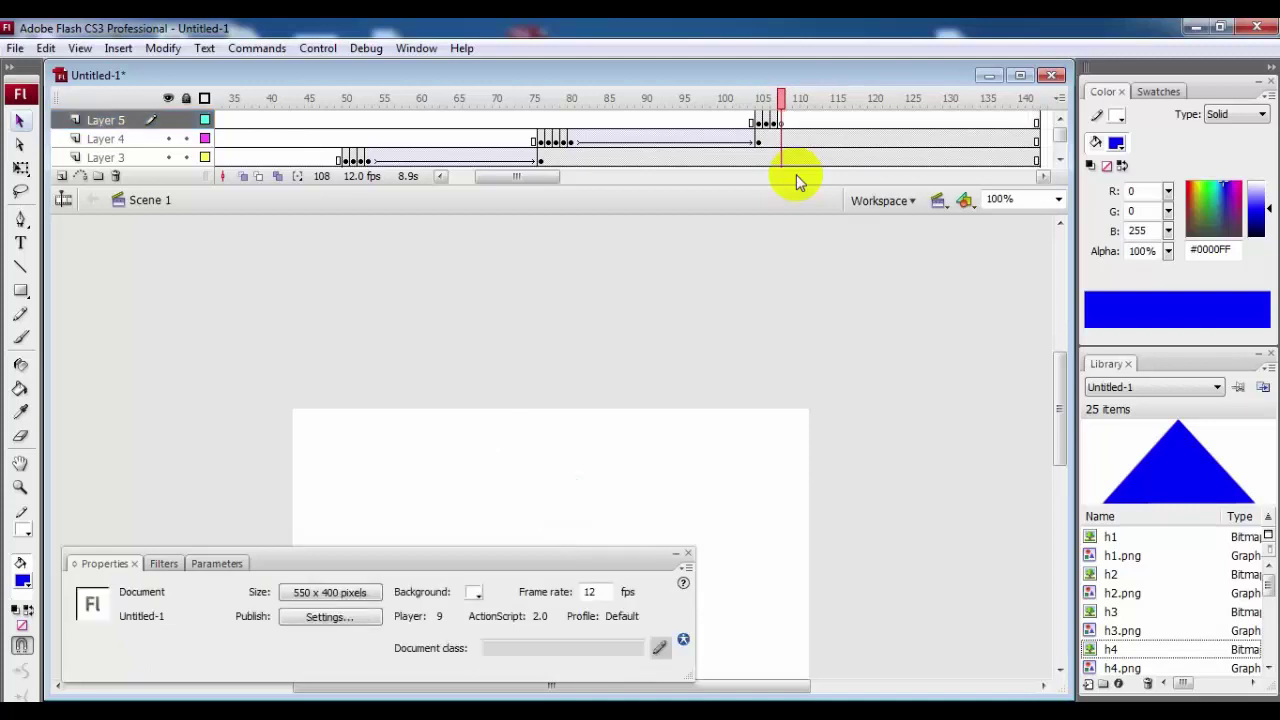
Drag the h5 triangle from the library onto frame 108 at X 200, Y 5
mouse_move(1060, 402)
mouse_down()
mouse_move(1064, 380)
mouse_move(1063, 412)
mouse_up()
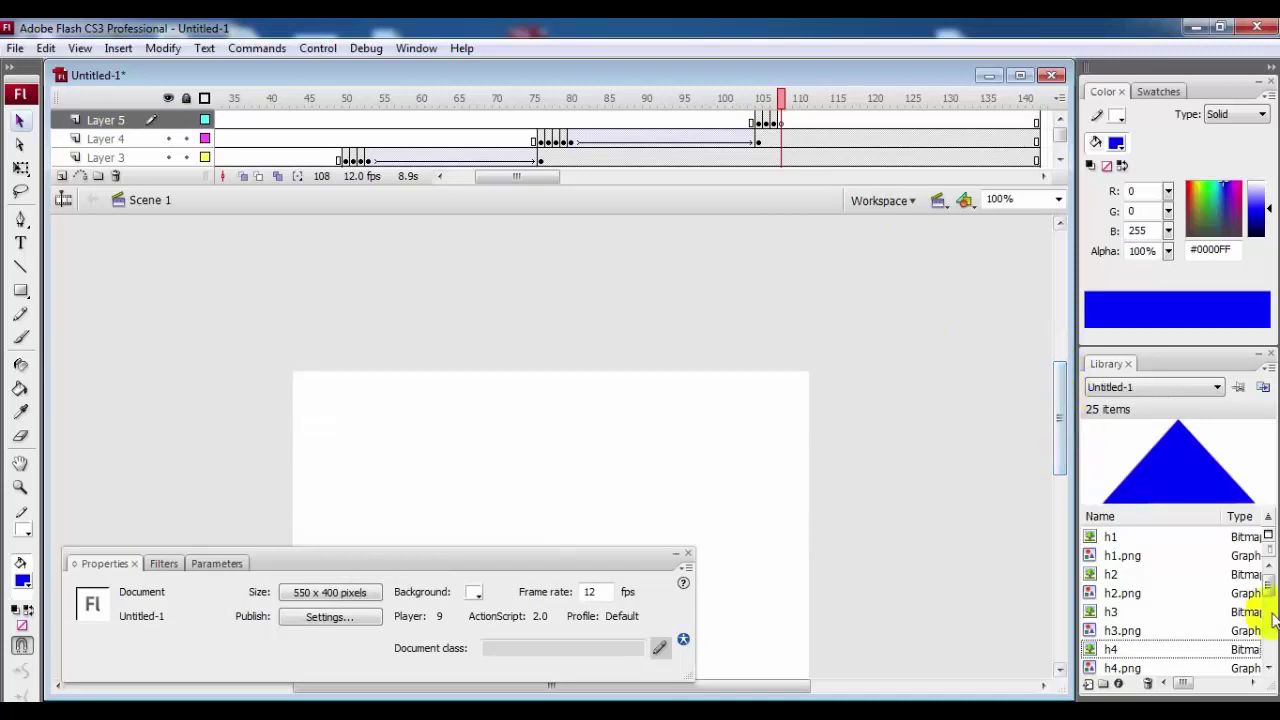
scroll(1271, 594, down, 2)
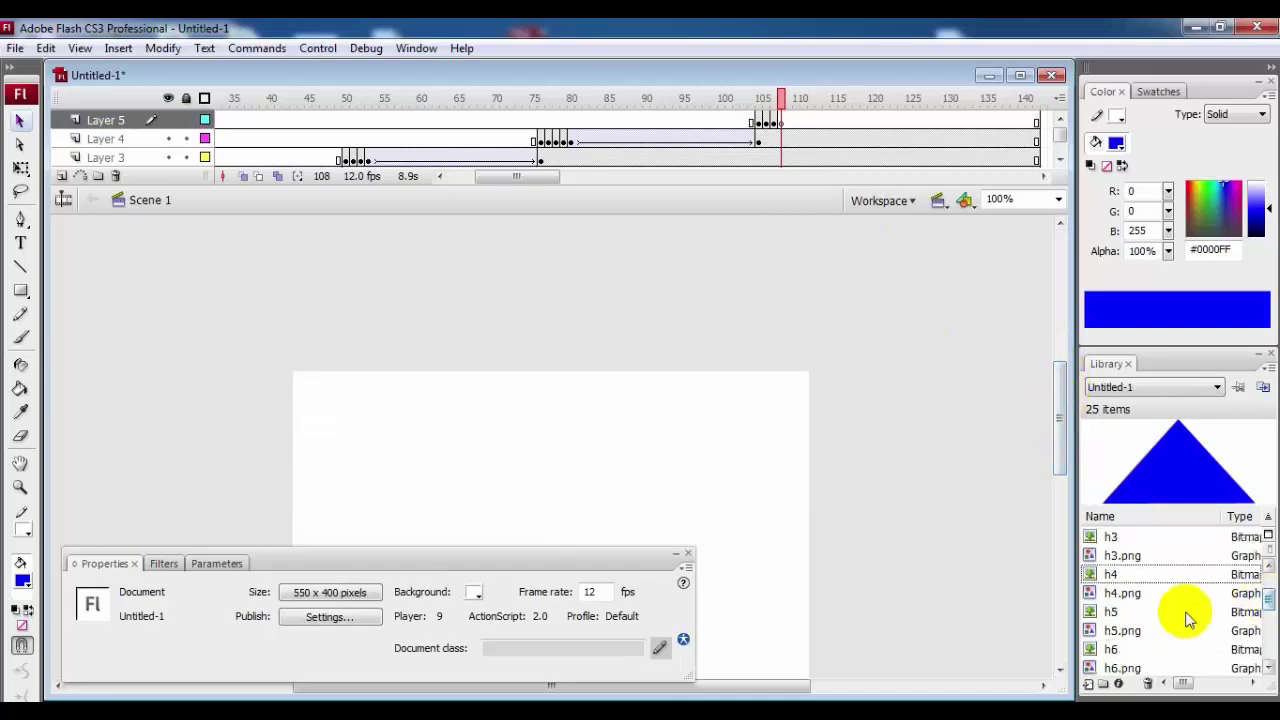
drag(1110, 615, 577, 408)
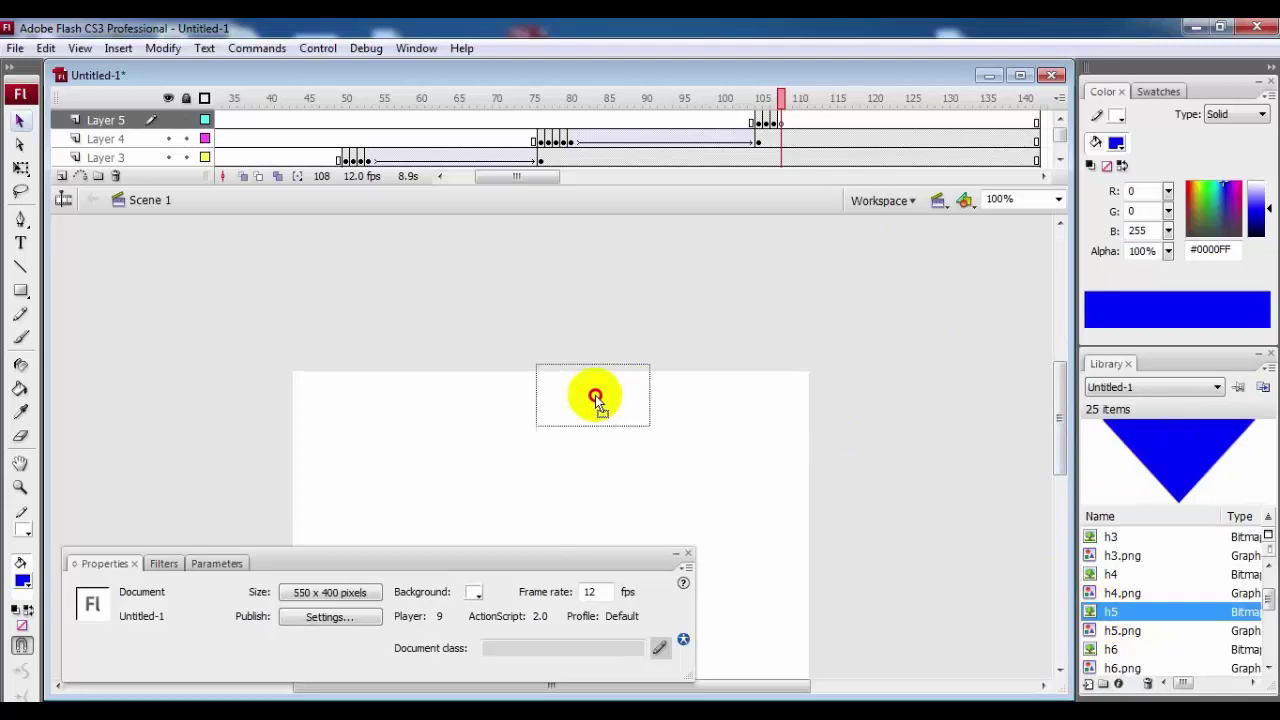
click(195, 643)
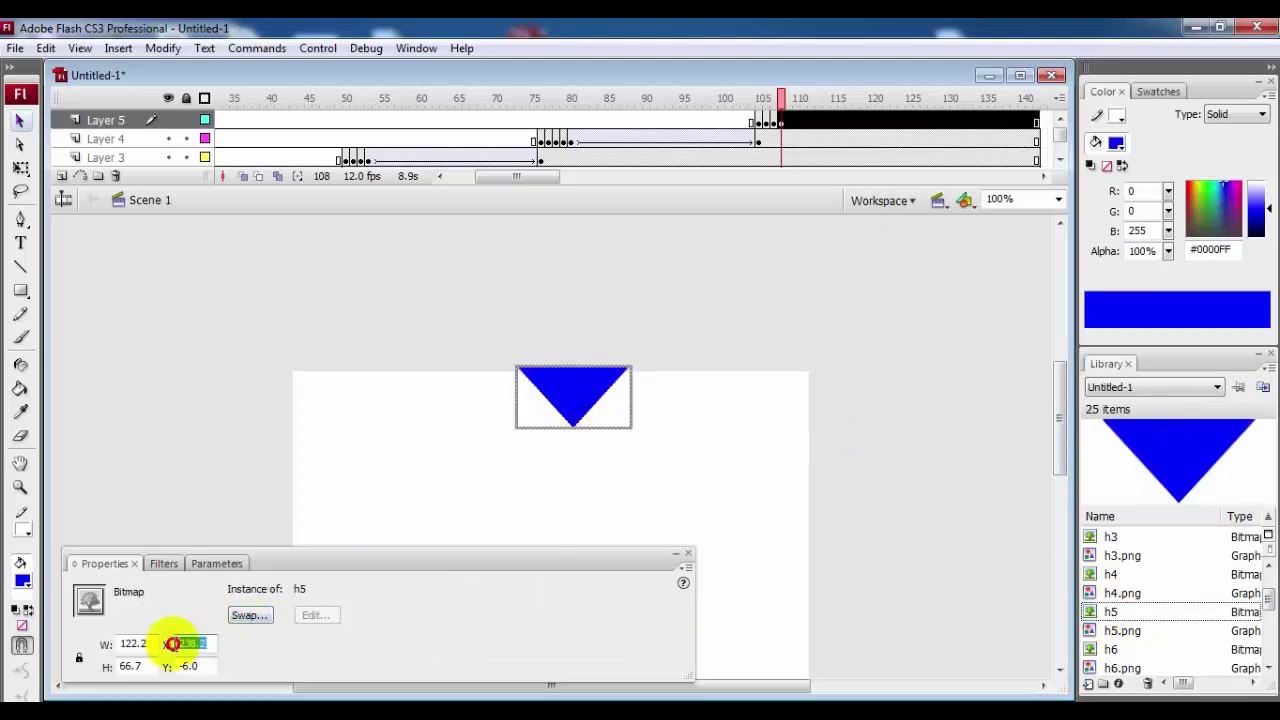
text(200)
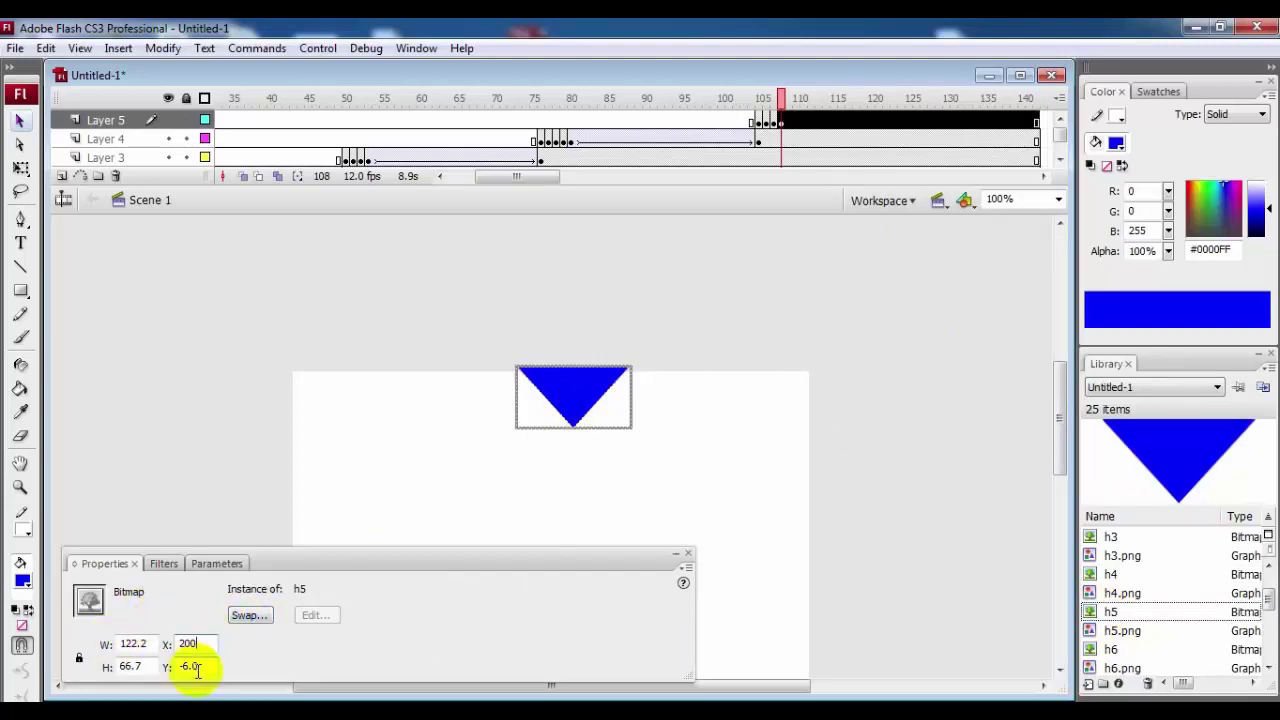
click(172, 670)
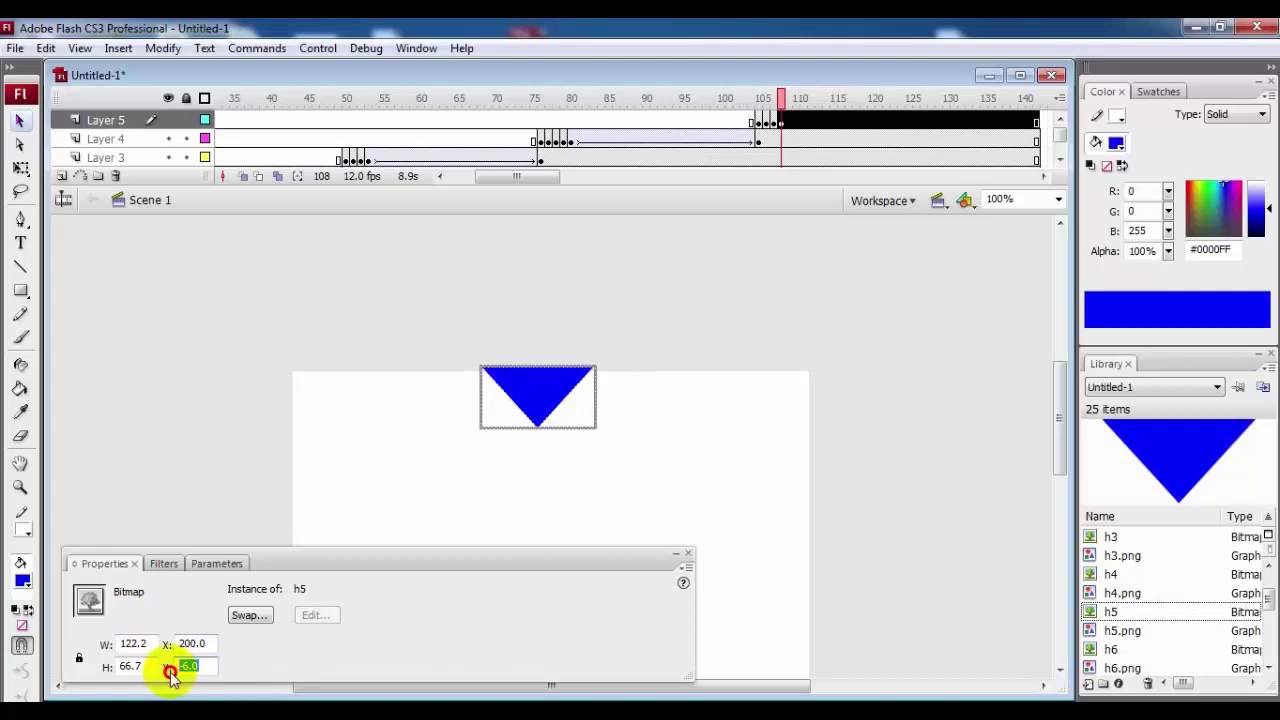
text(5)
key(Return)
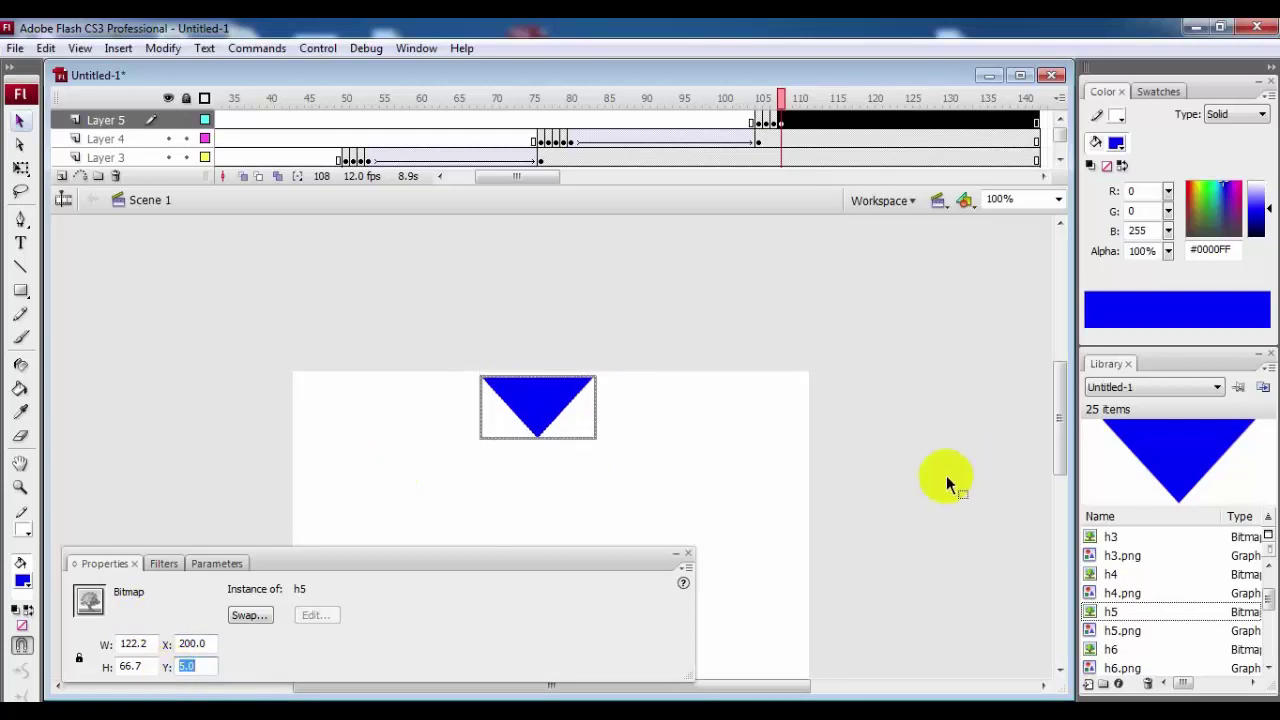
Go to Layer 5's frame 135 to reposition the h5 triangle
click(819, 121)
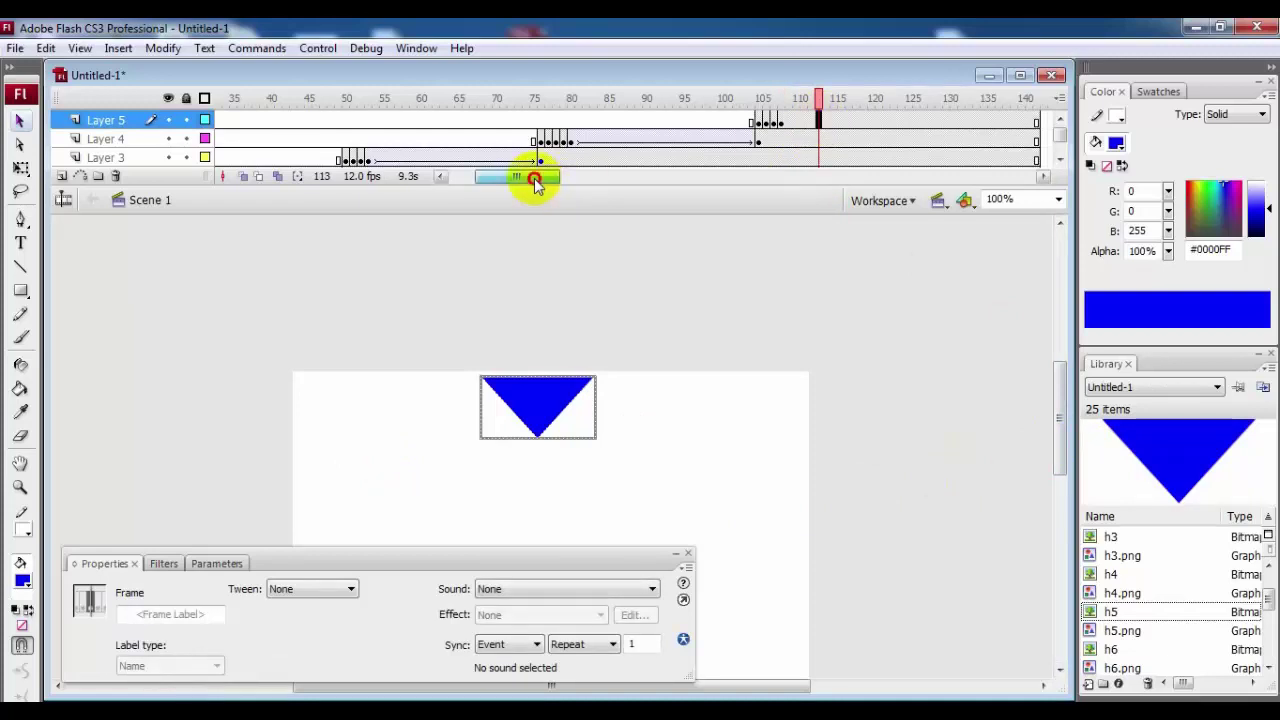
drag(534, 178, 563, 183)
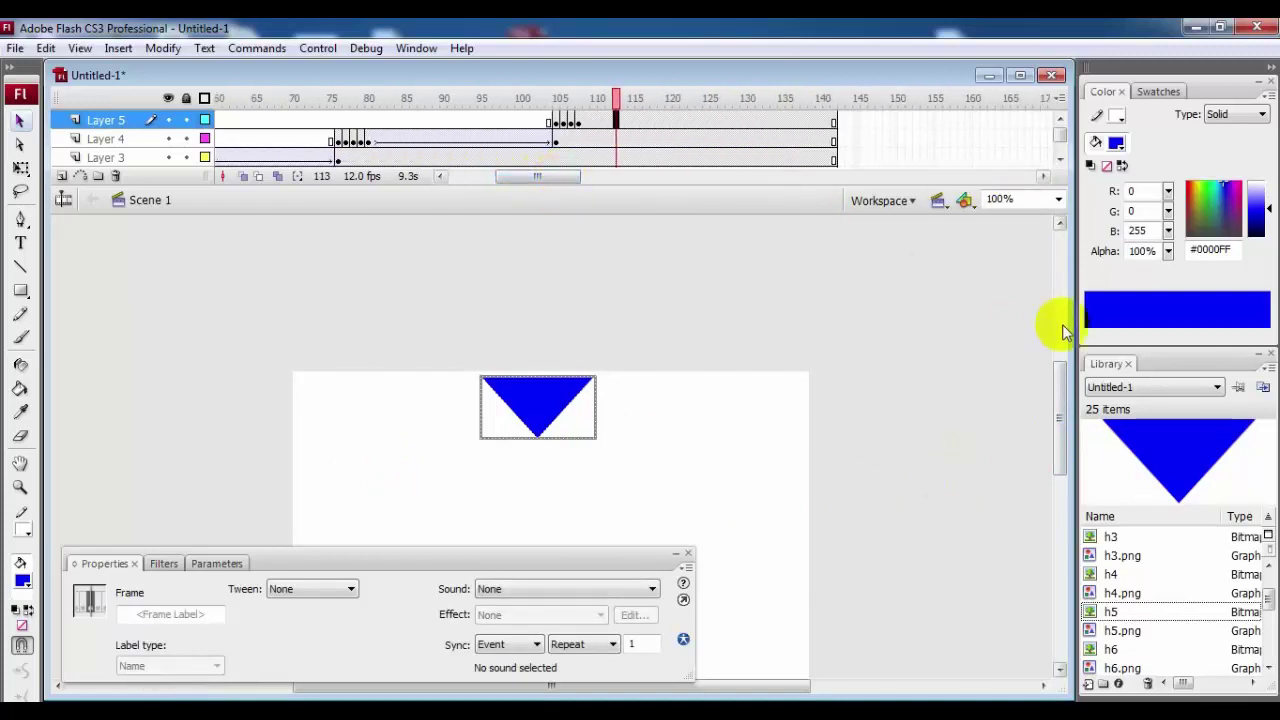
click(1060, 372)
drag(1060, 372, 1060, 359)
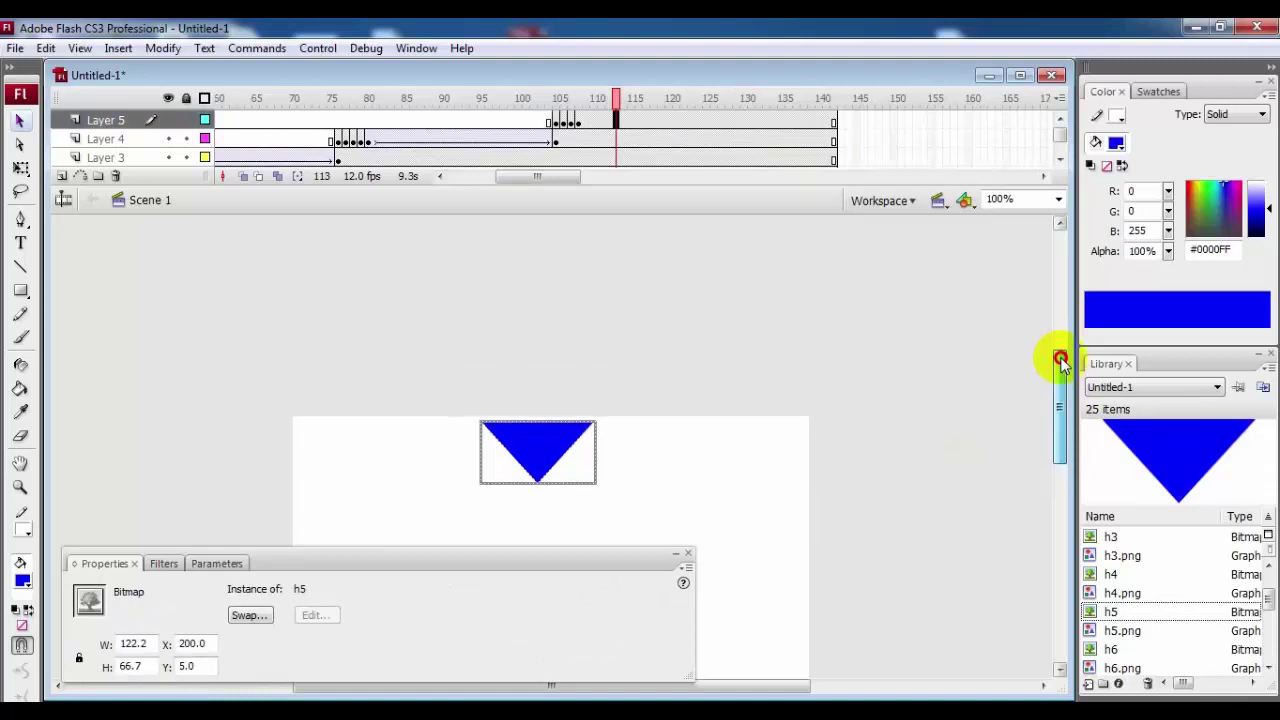
drag(1060, 358, 1062, 340)
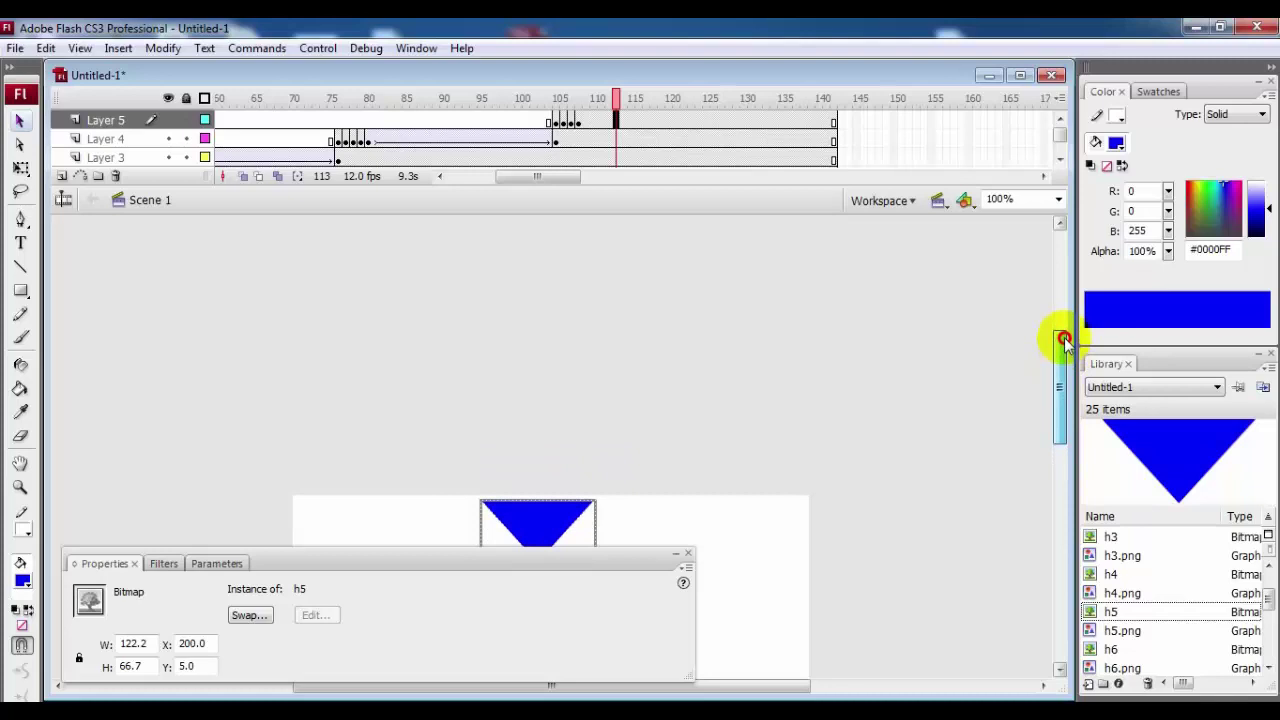
click(578, 122)
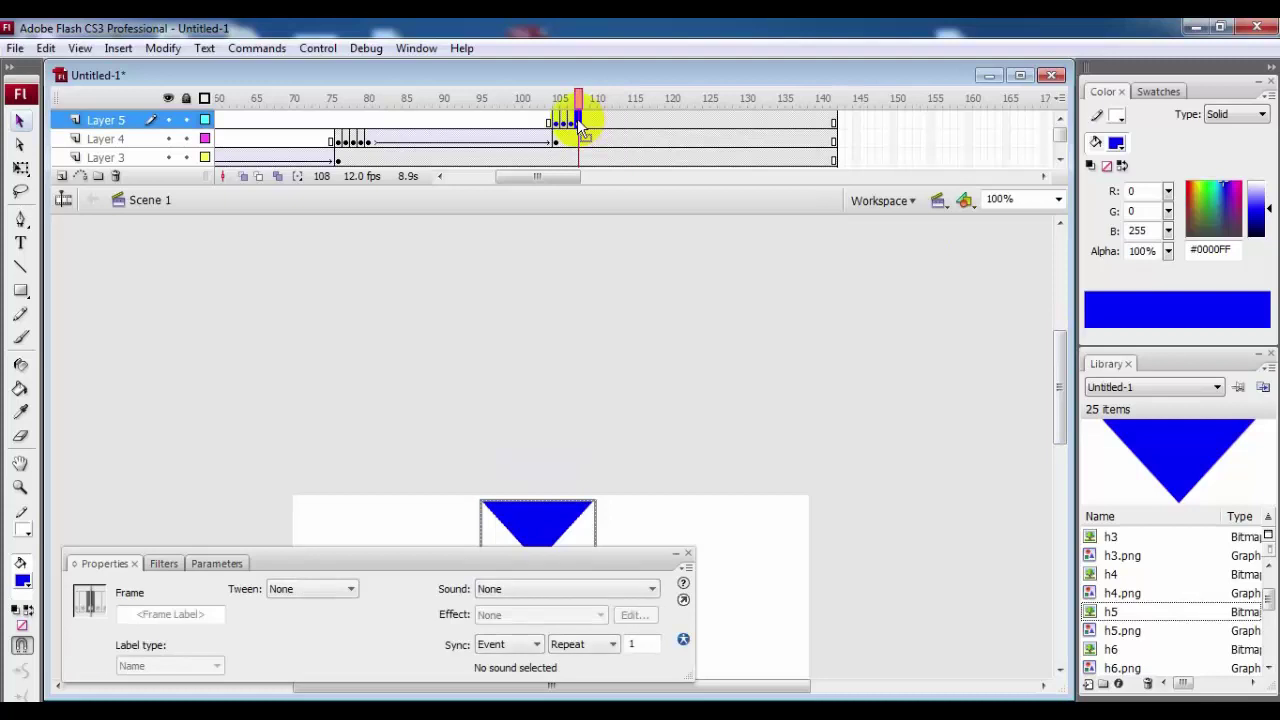
click(785, 122)
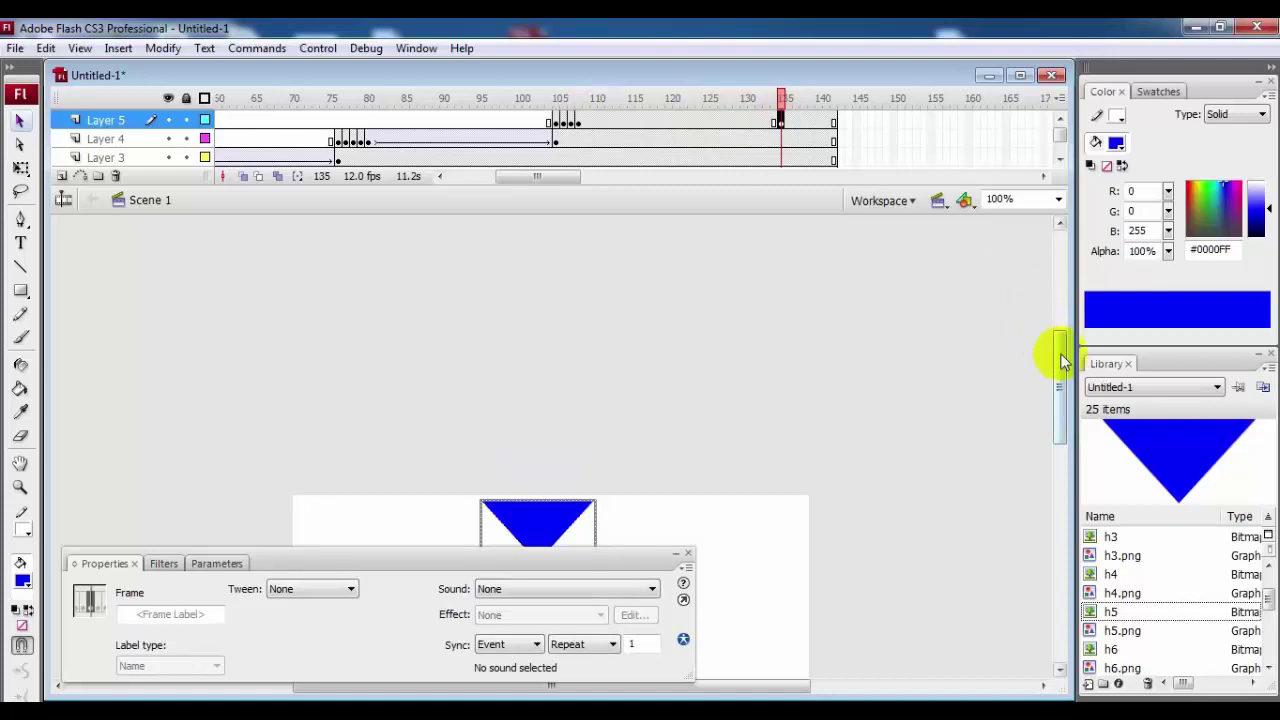
drag(1060, 357, 1064, 448)
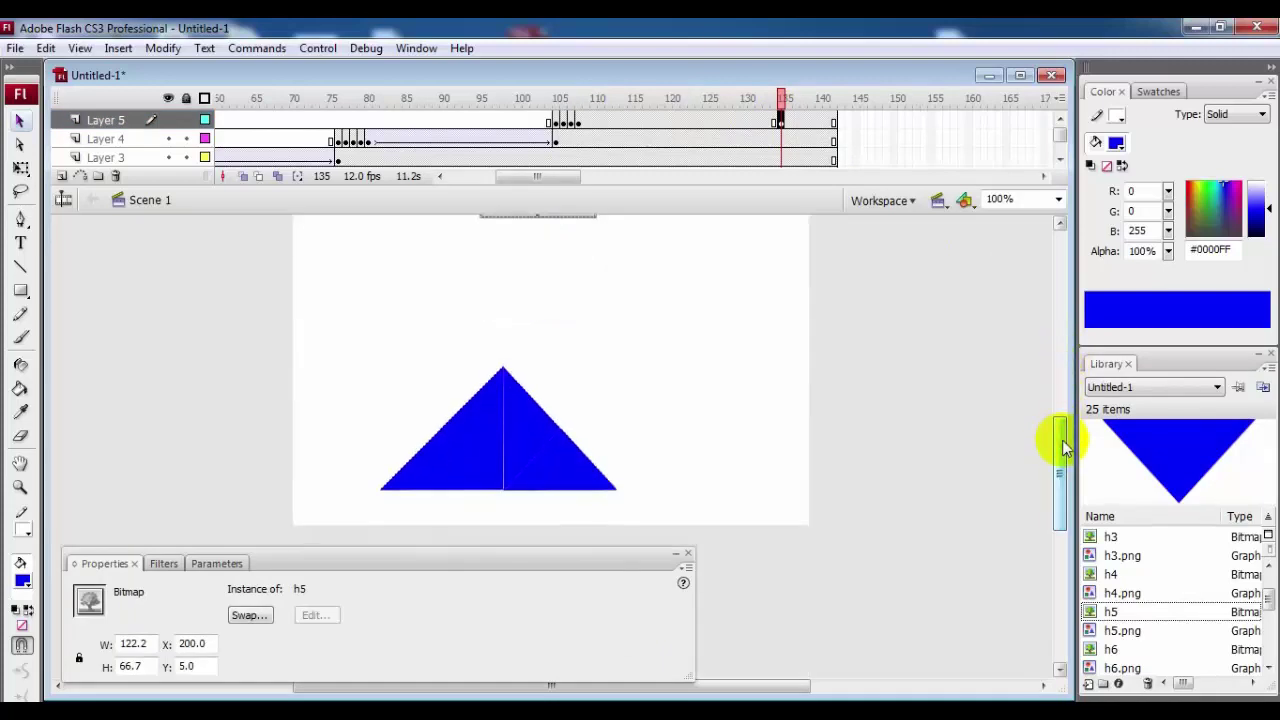
Nudge the h5 triangle down and right to about X 224, Y 231 onto the large triangle
key(Down)
key(Down)
key(Down)
key(Down)
key(Down)
key(Down)
key(Down)
key(Down)
key(Down)
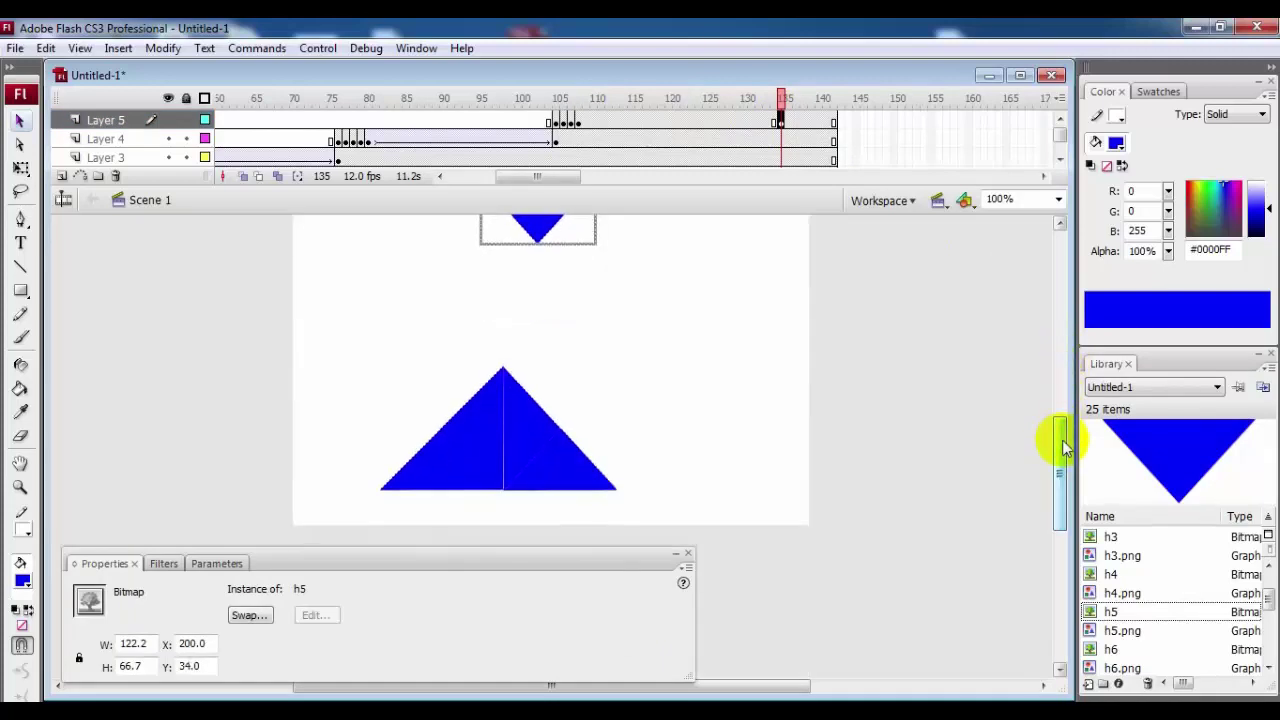
key(Down)
key(Down)
key(Down)
key(Down)
key(Down)
key(Down)
key(Down)
key(Down)
key(Down)
key(Down)
key(Down)
key(Down)
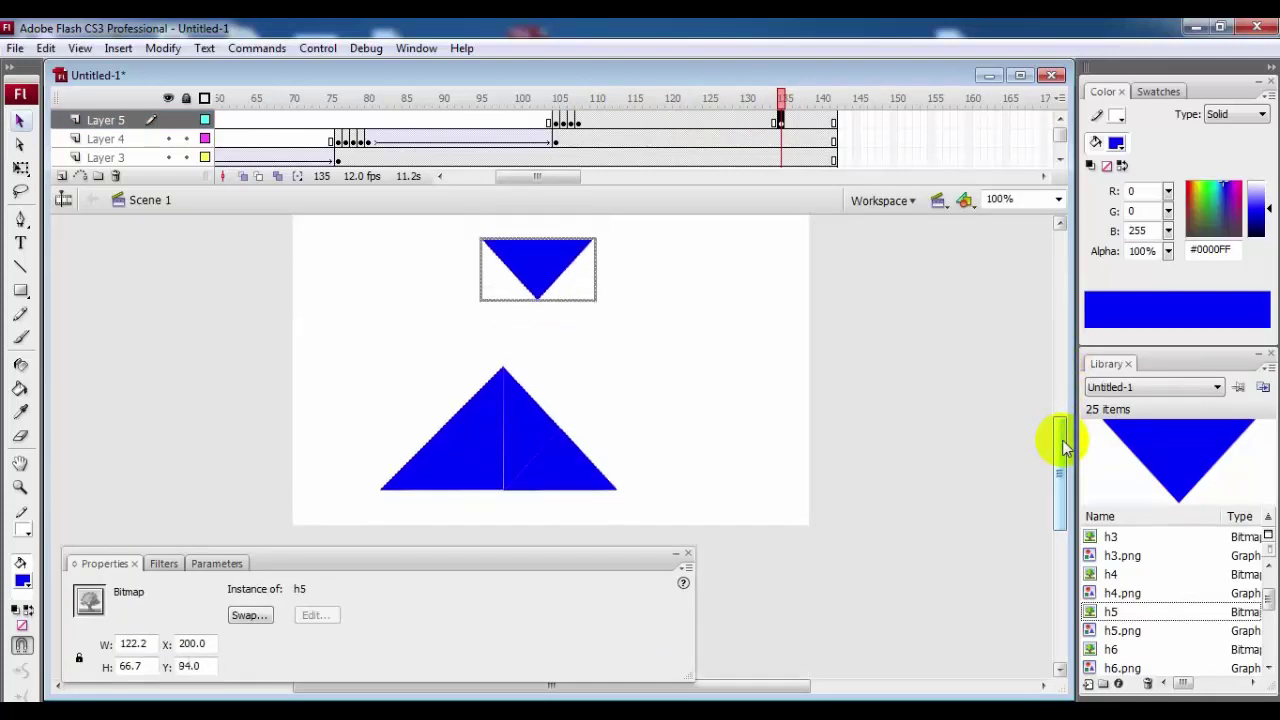
key(Down)
key(Down)
key(Down)
key(Down)
key(Down)
key(Down)
key(Down)
key(Down)
key(Down)
key(Down)
key(Down)
key(Down)
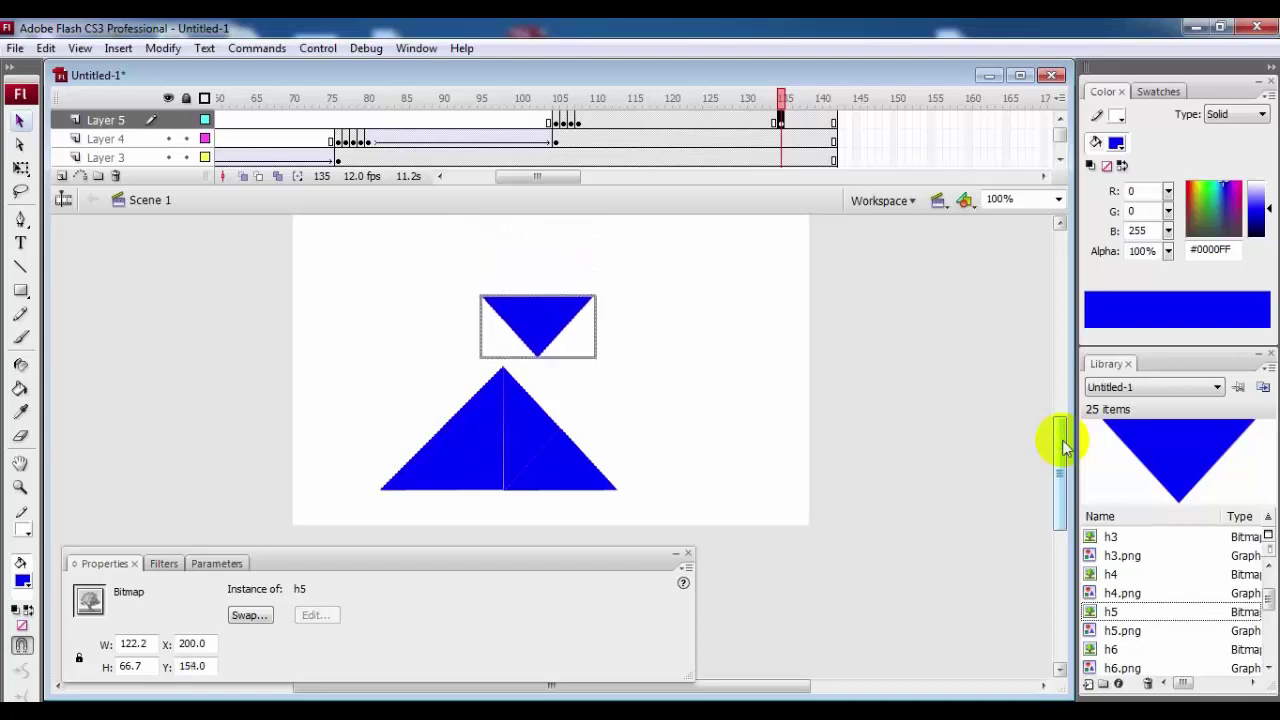
key(Down)
key(Down)
key(Down)
key(Down)
key(Down)
key(Down)
key(Down)
key(Down)
key(Down)
key(Down)
key(Down)
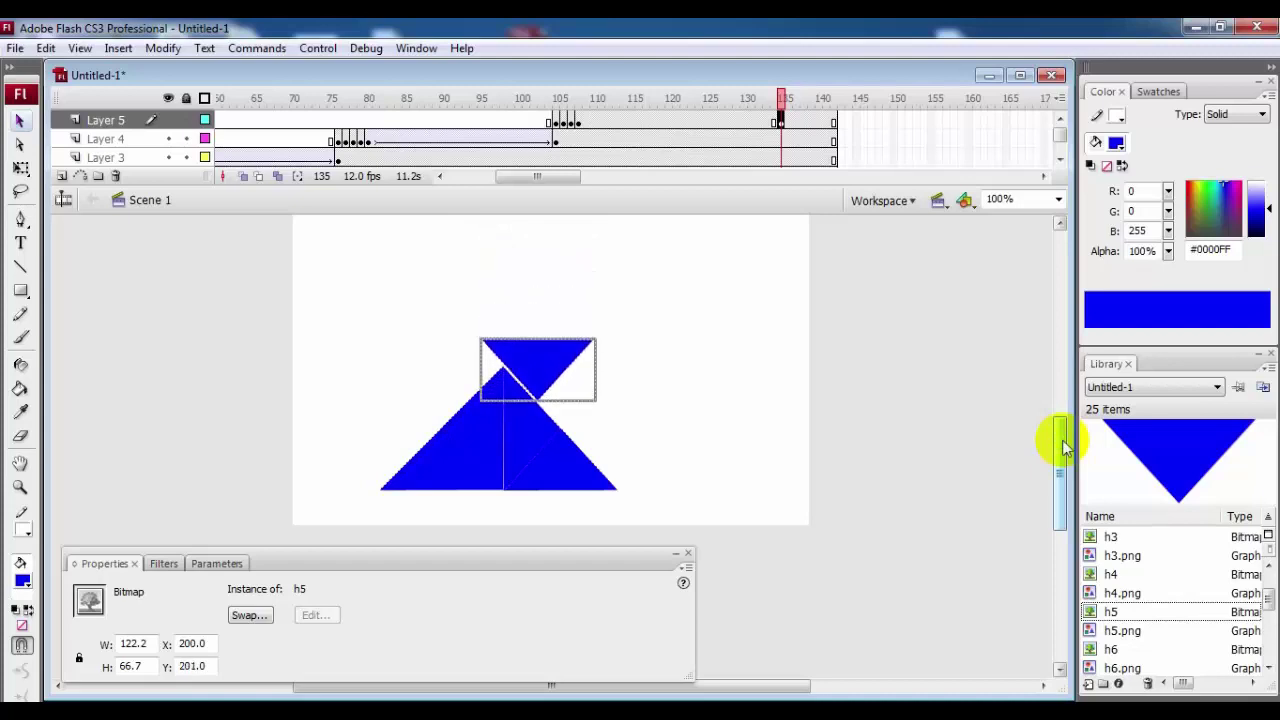
key(Down)
key(Right)
key(Down)
key(Right)
key(Right)
key(Right)
key(Right)
key(Right)
key(Right)
key(Right)
key(Right)
key(Right)
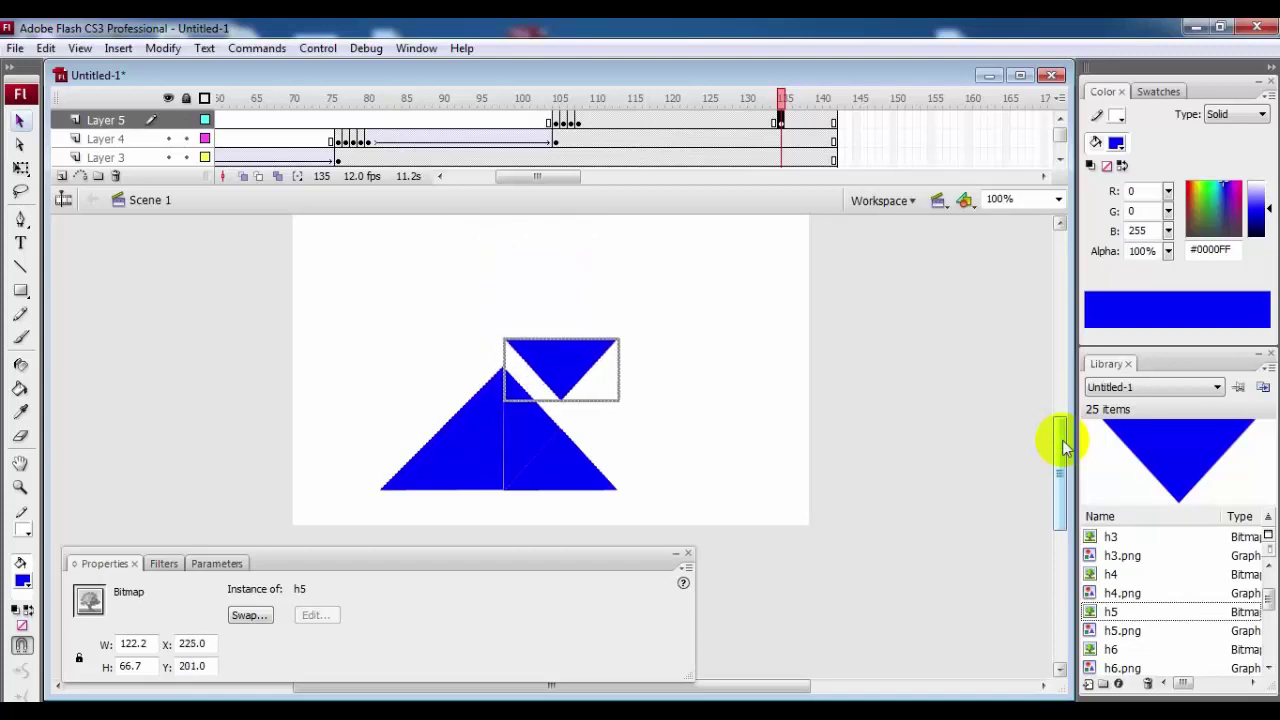
key(Right)
key(Right)
key(Down)
key(Down)
key(Down)
key(Down)
key(Down)
key(Down)
key(Down)
key(Down)
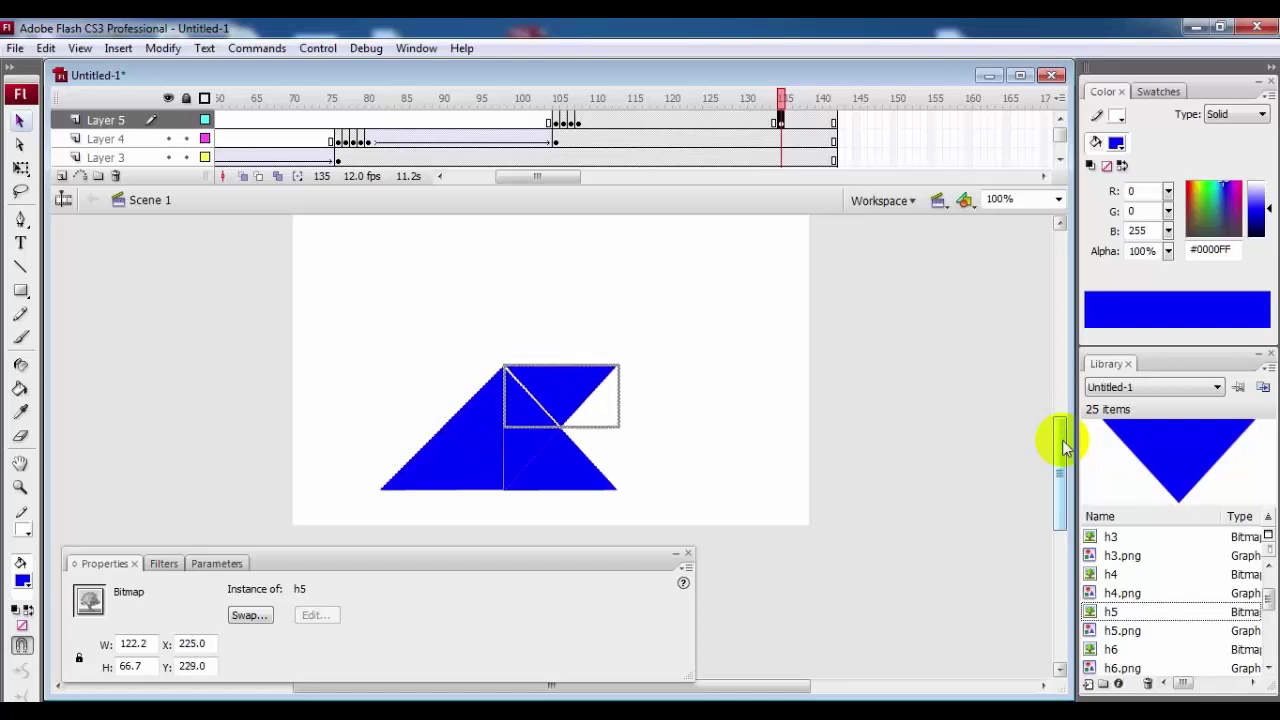
key(Down)
key(Down)
key(Down)
key(Left)
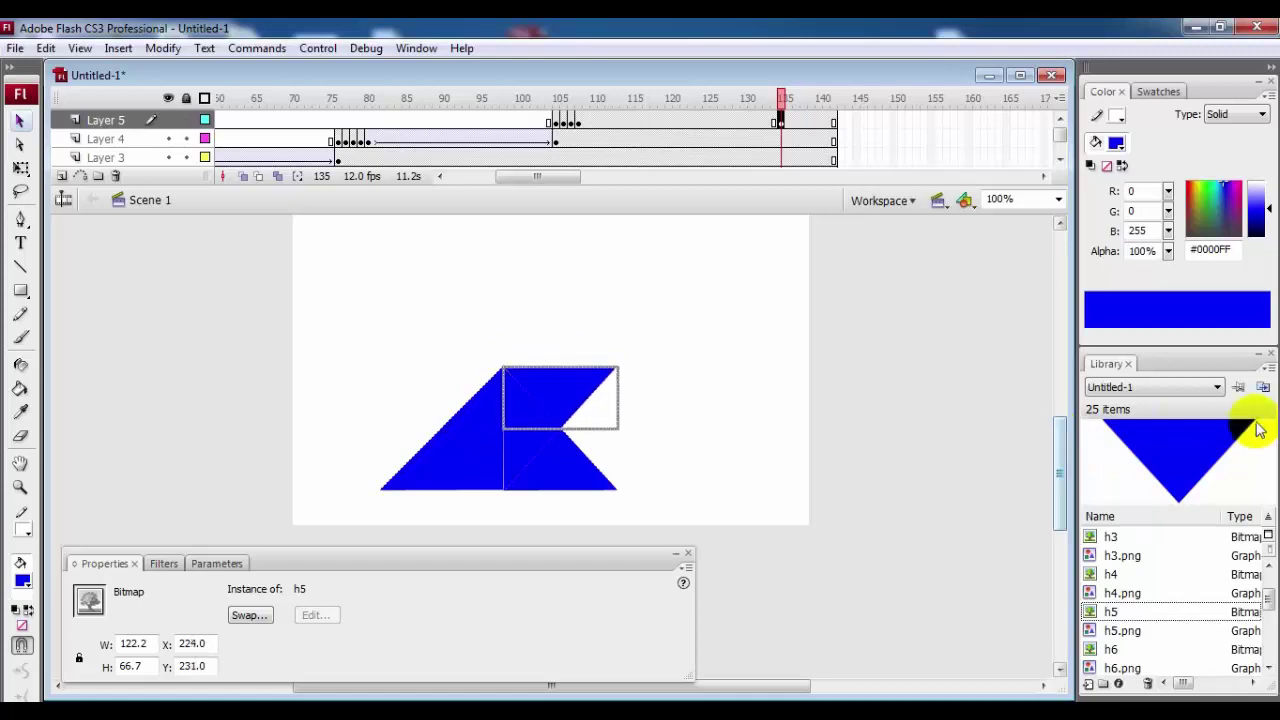
Zoom the stage to 200% and fine-check h5's seam with half-pixel nudges
click(764, 380)
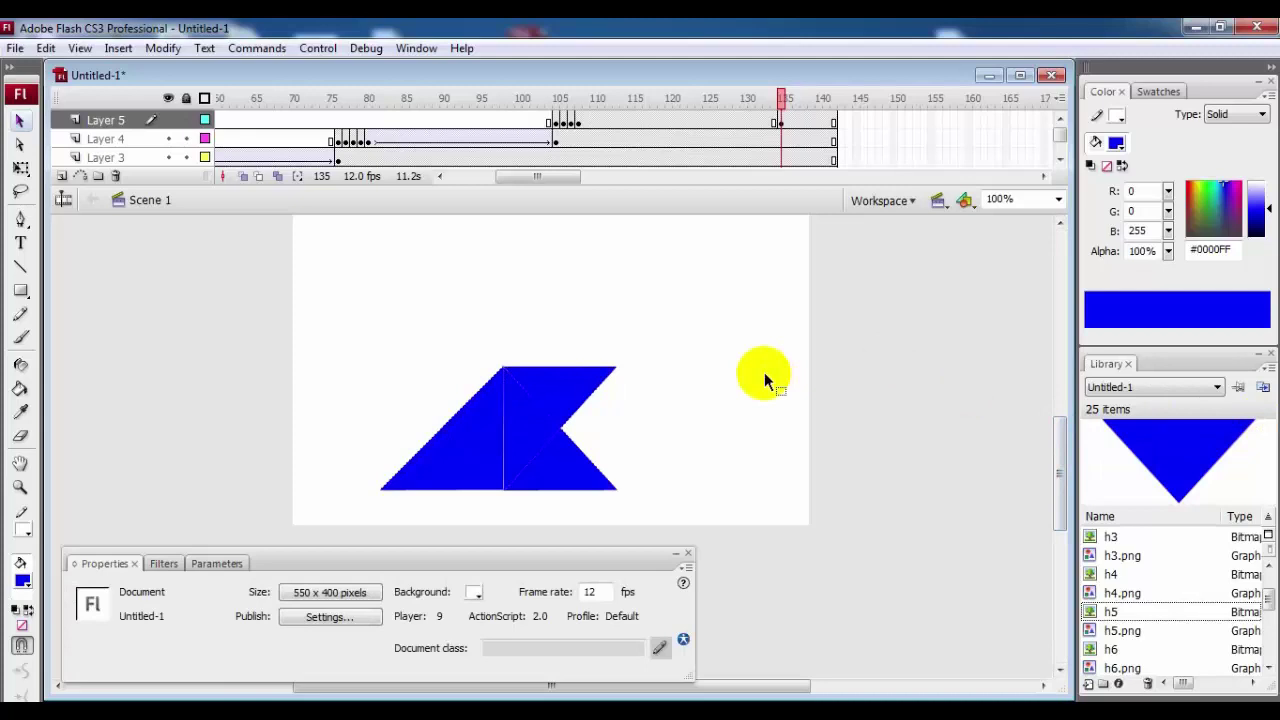
click(1050, 200)
click(1058, 200)
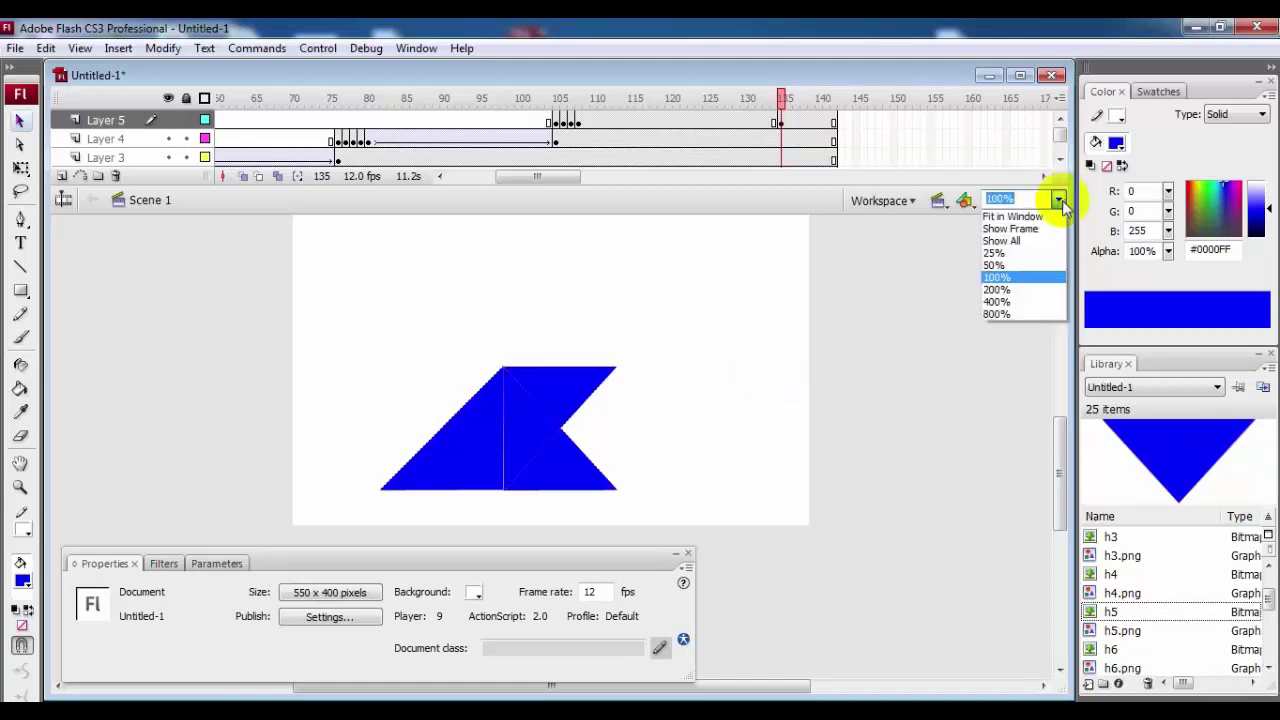
click(1006, 287)
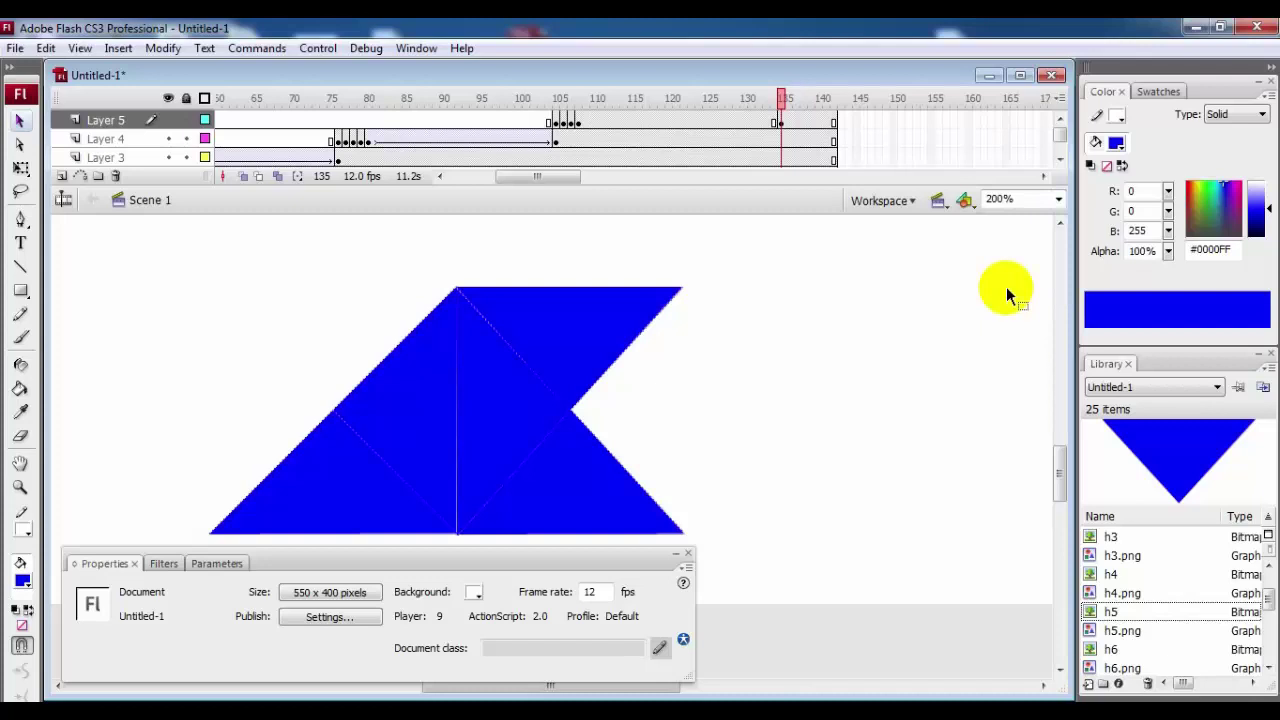
click(569, 347)
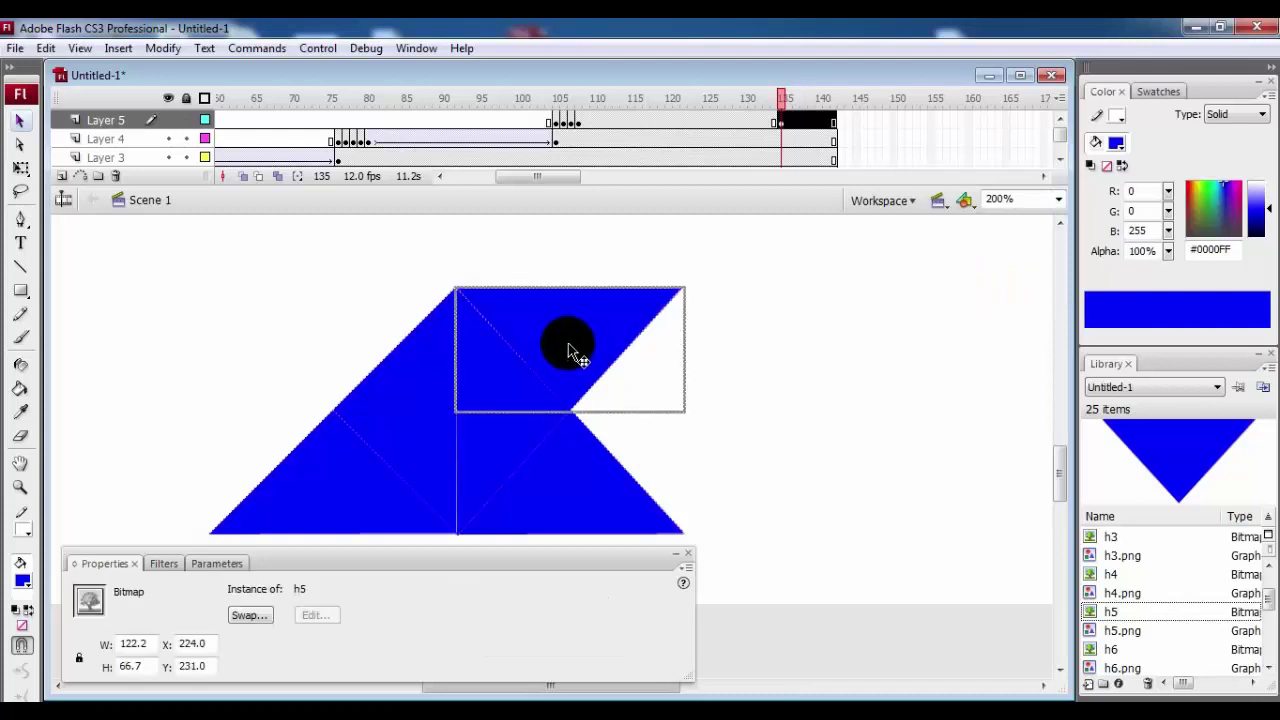
key(Left)
key(Up)
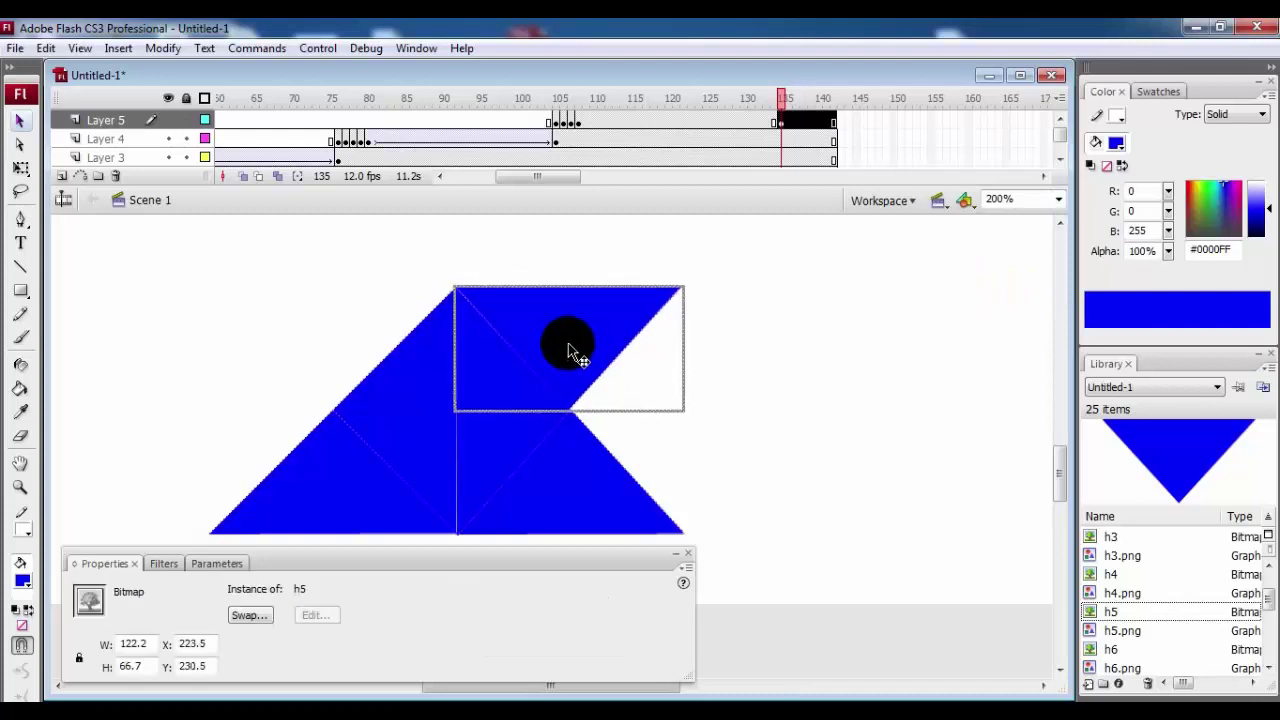
click(825, 382)
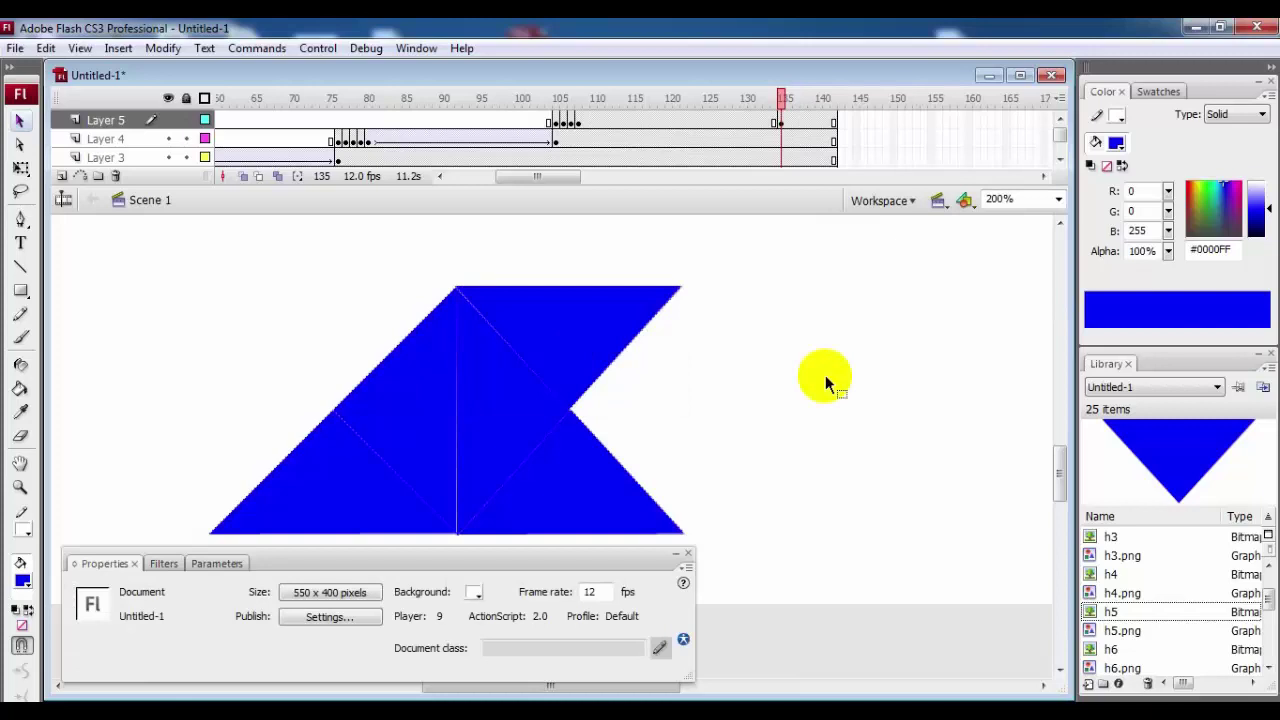
click(573, 333)
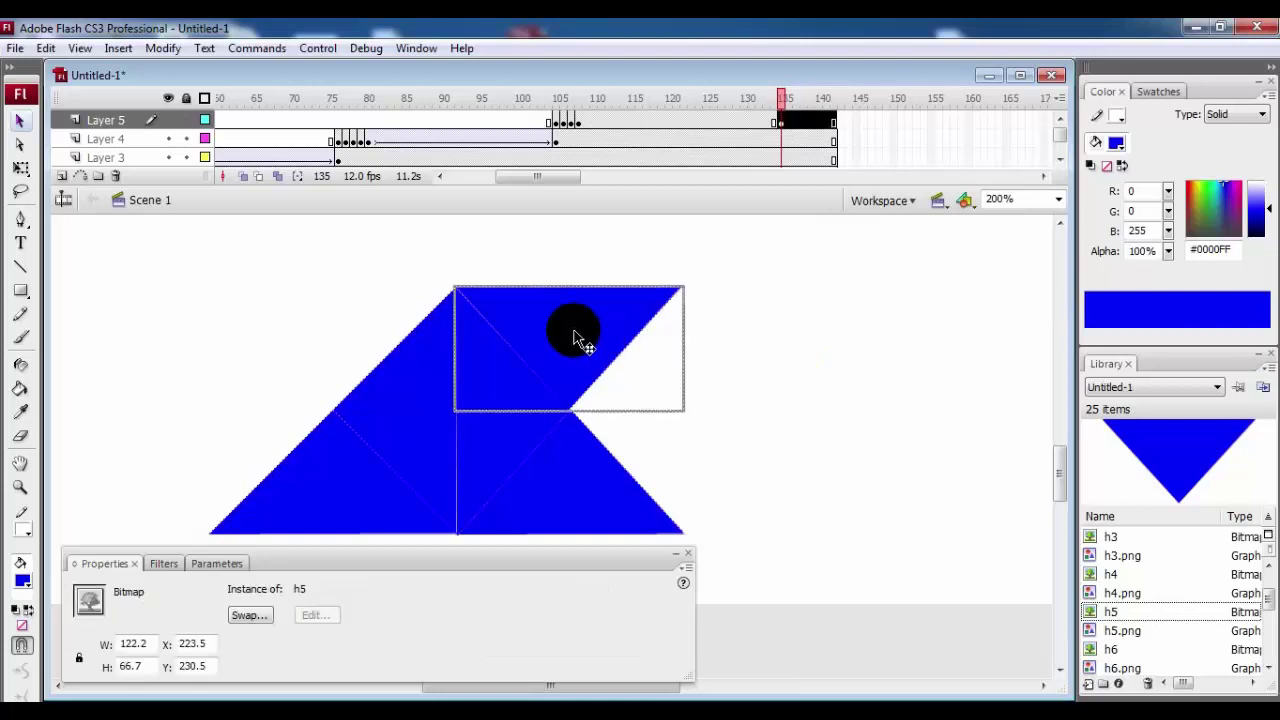
key(Right)
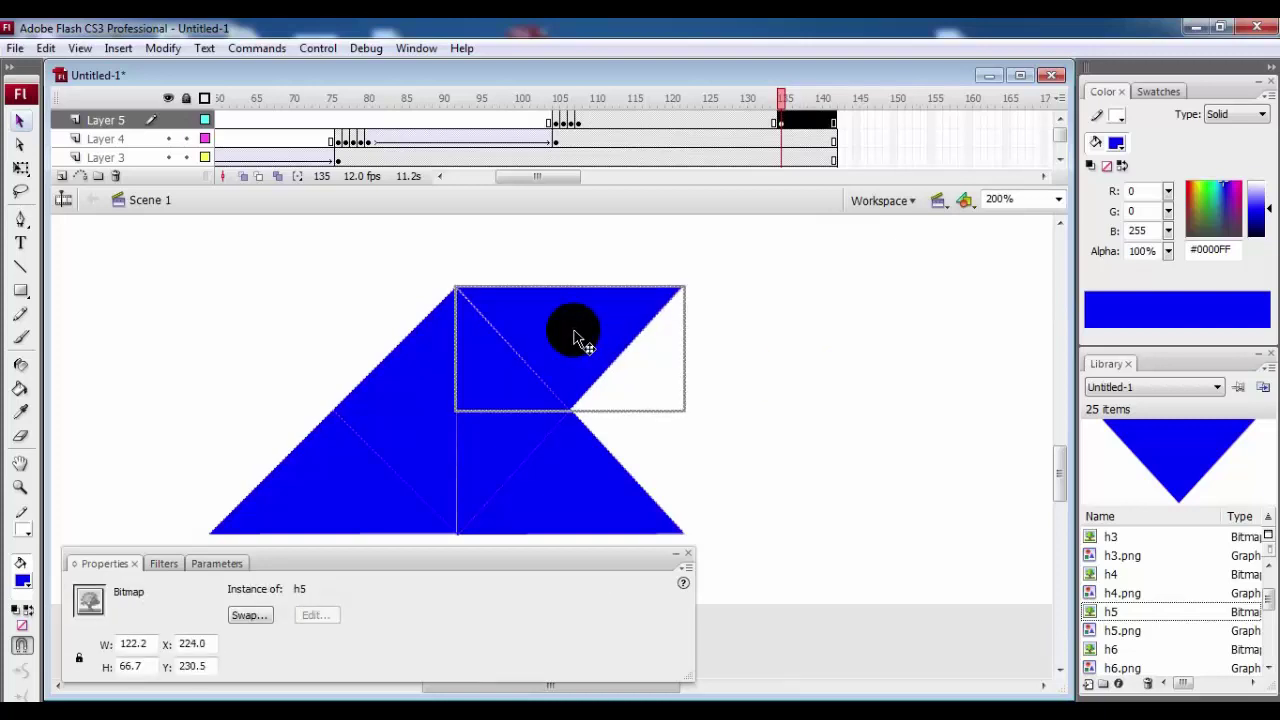
key(Down)
click(772, 376)
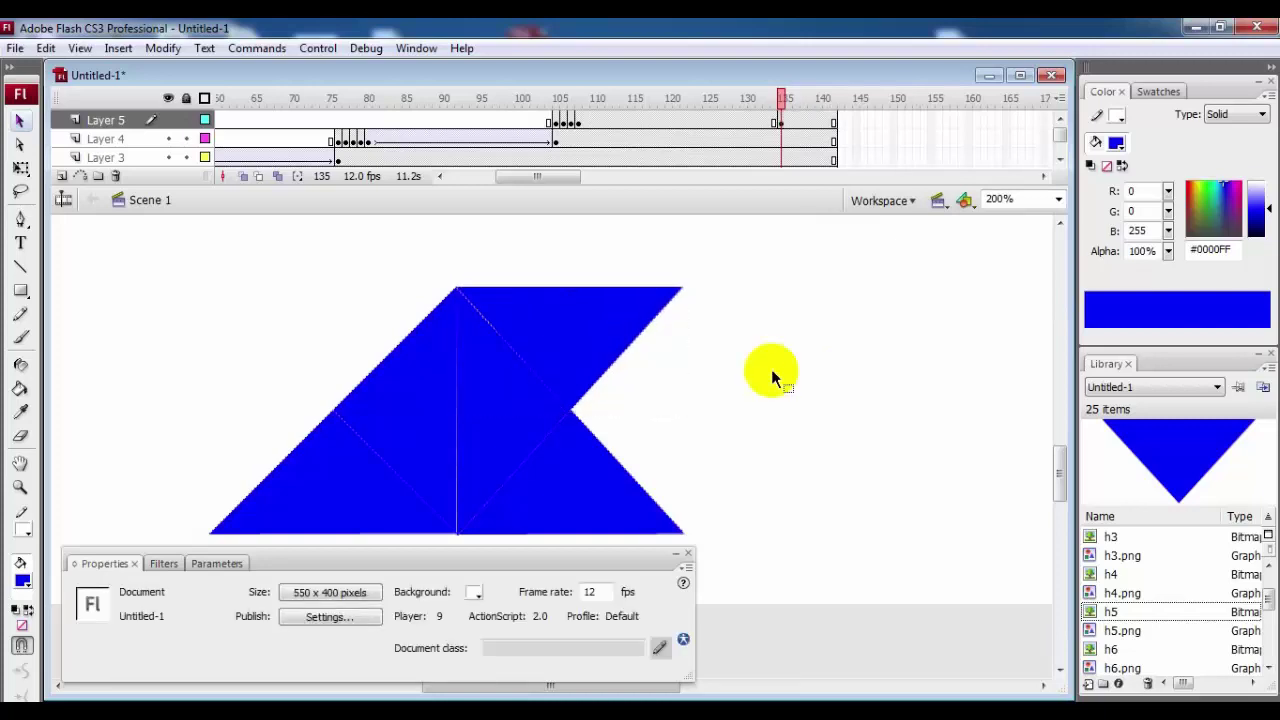
Add a motion tween to Layer 5 and scrub it through frames 121–139
click(675, 120)
right_click(675, 120)
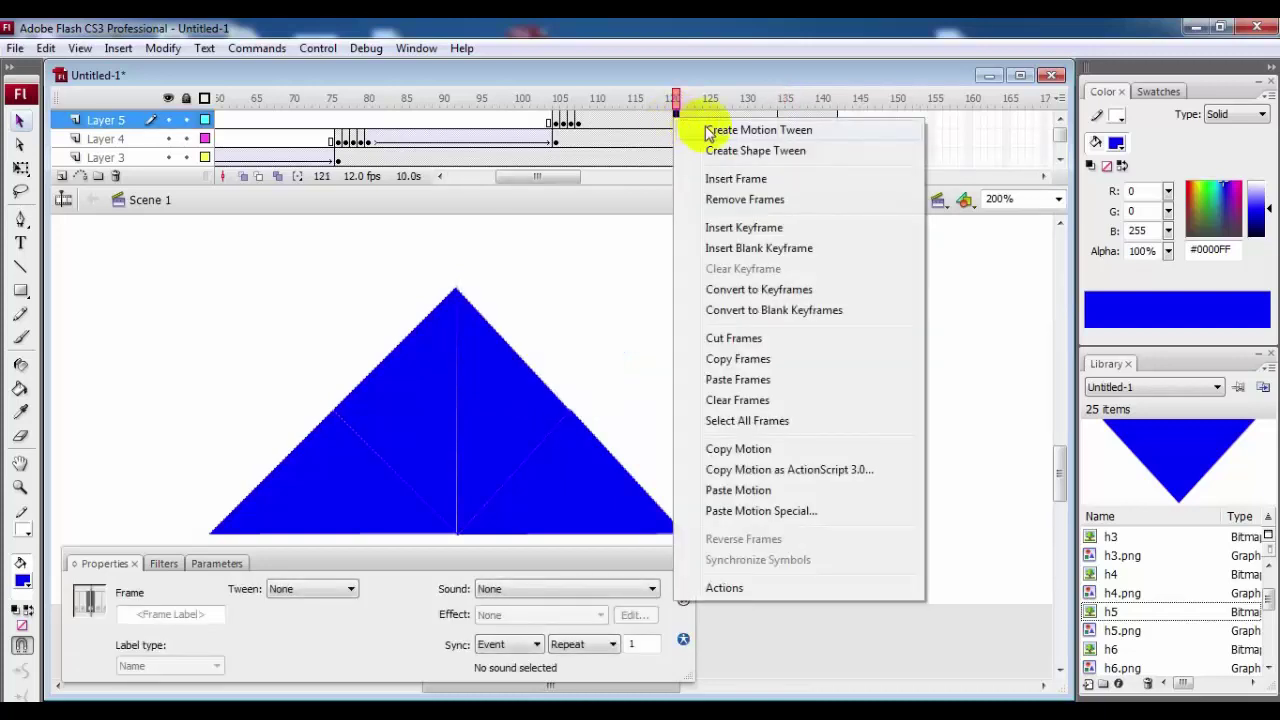
click(707, 129)
drag(681, 98, 777, 98)
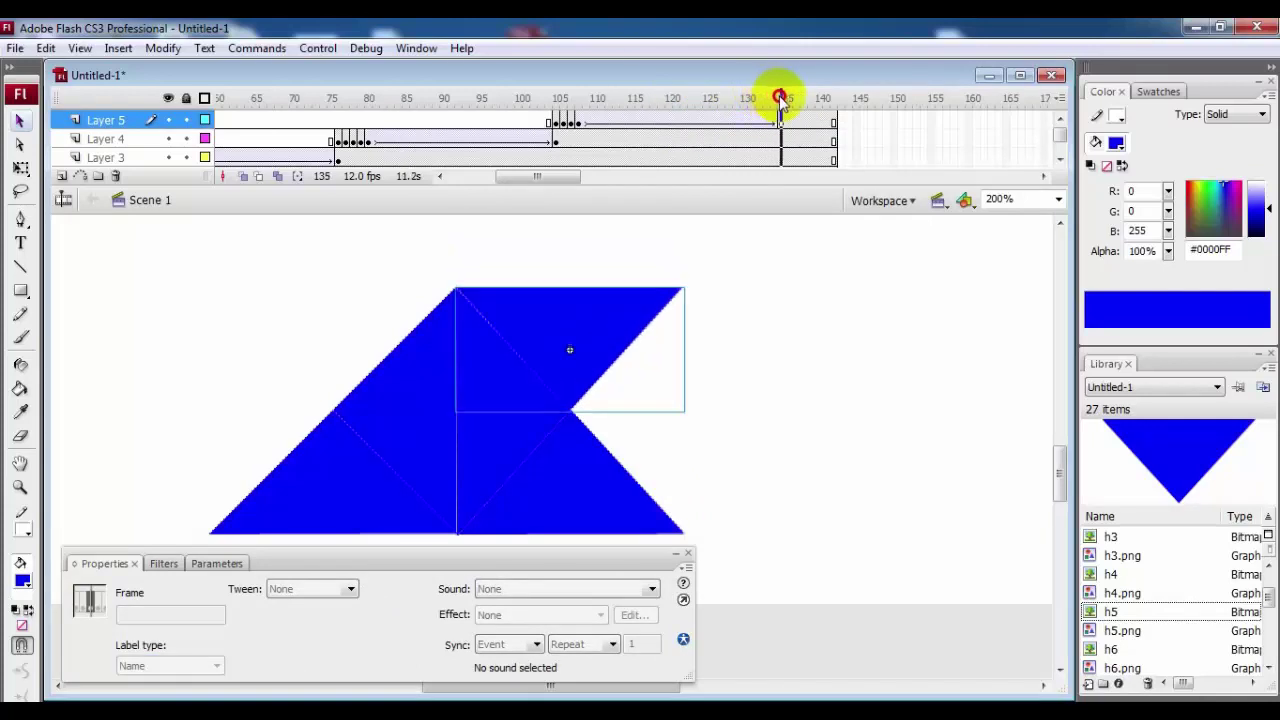
click(785, 127)
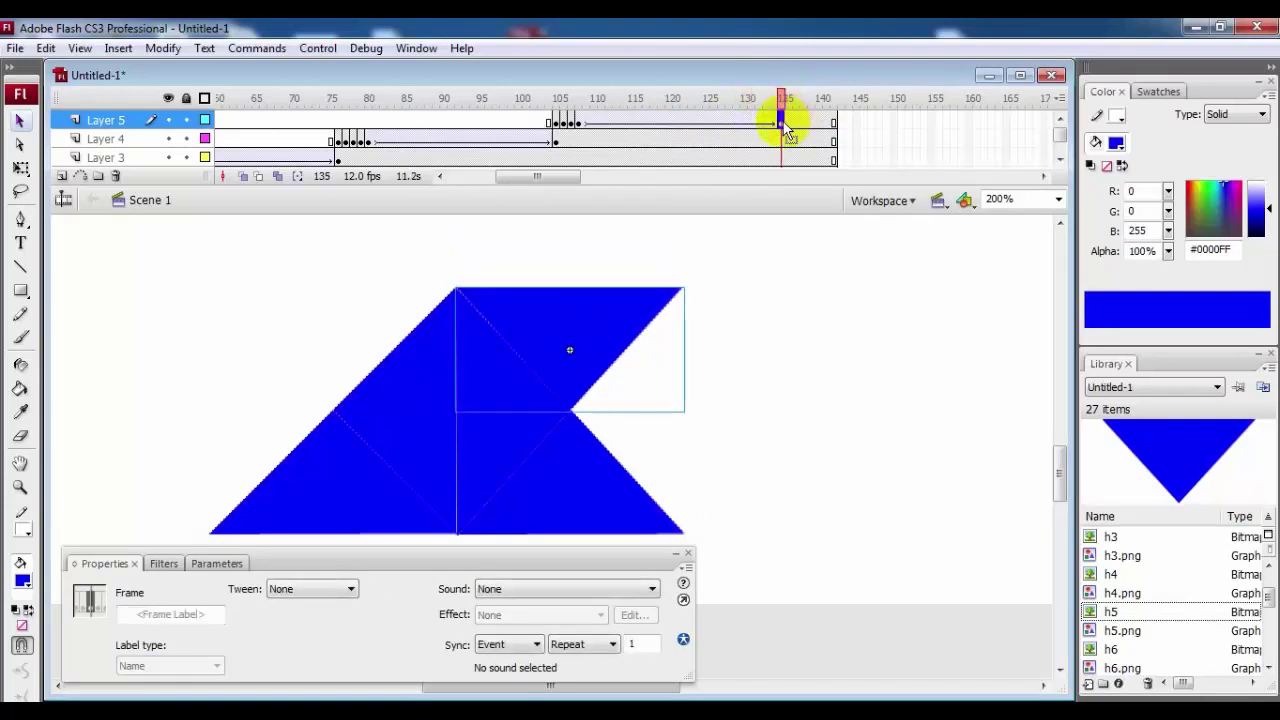
click(788, 127)
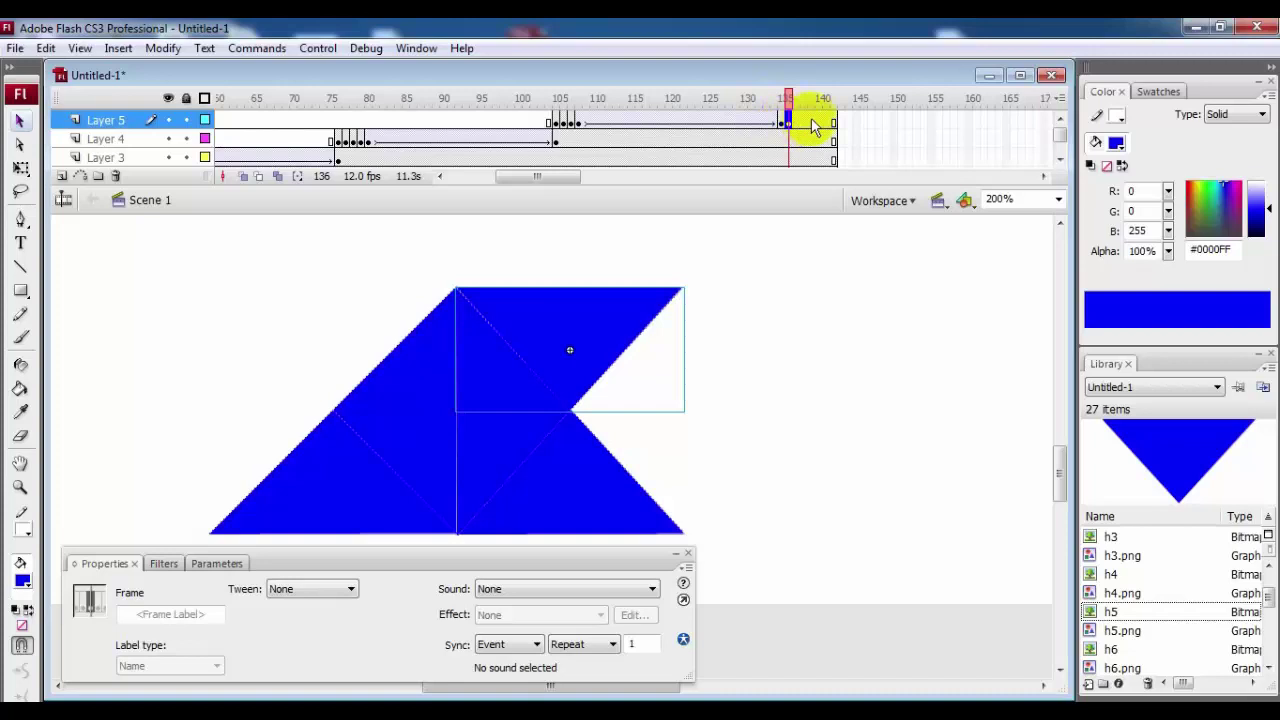
click(810, 120)
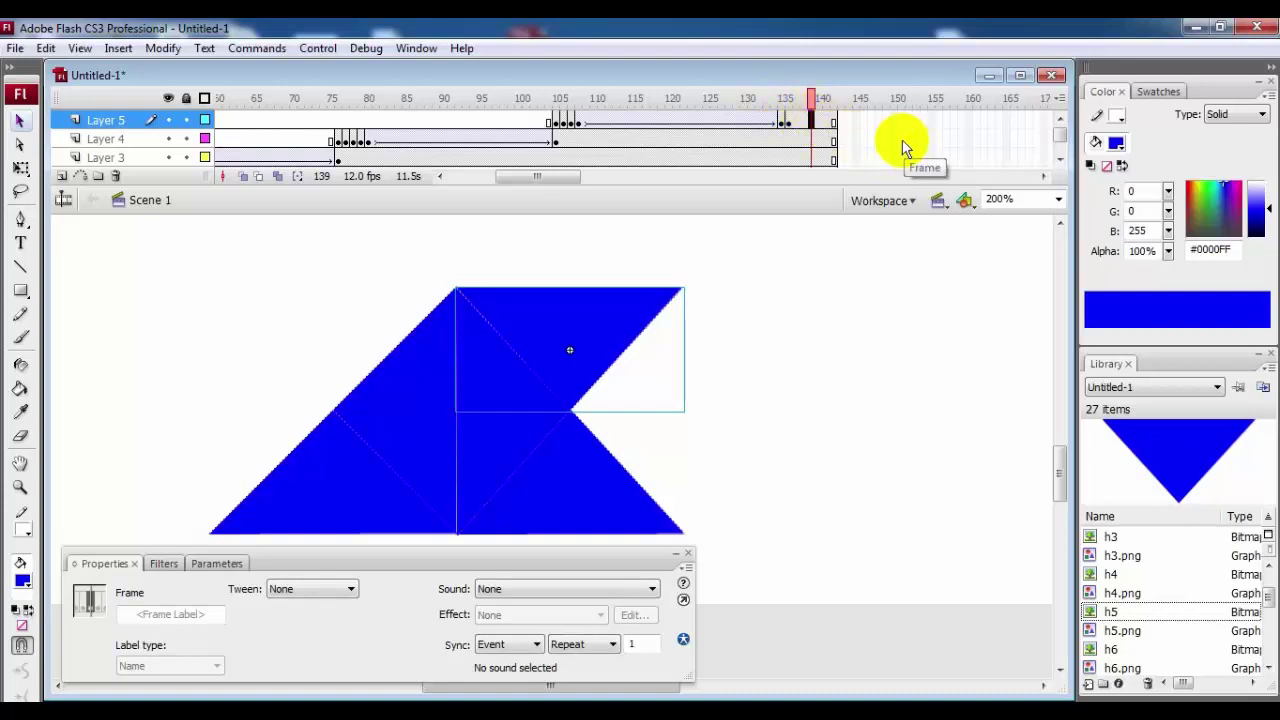
click(1058, 456)
scroll(1058, 456, up, 3)
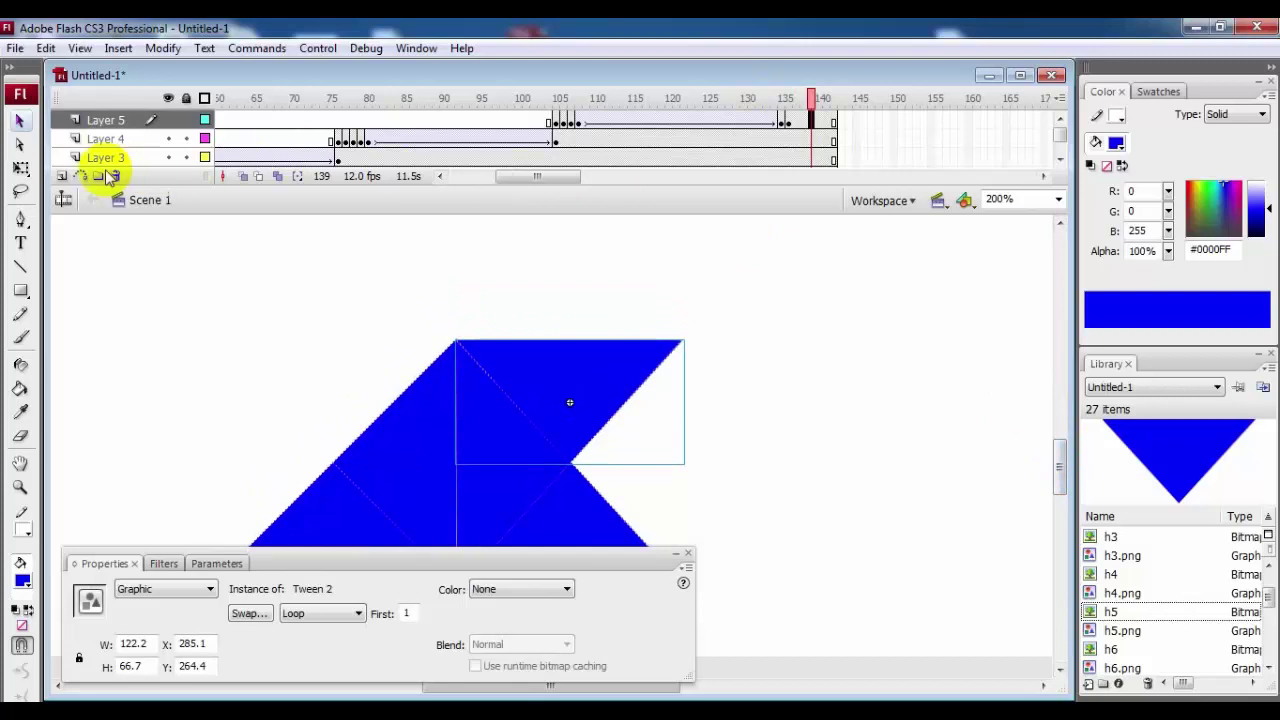
Add Layer 6 and copy Layer 5's starting keyframes
click(61, 176)
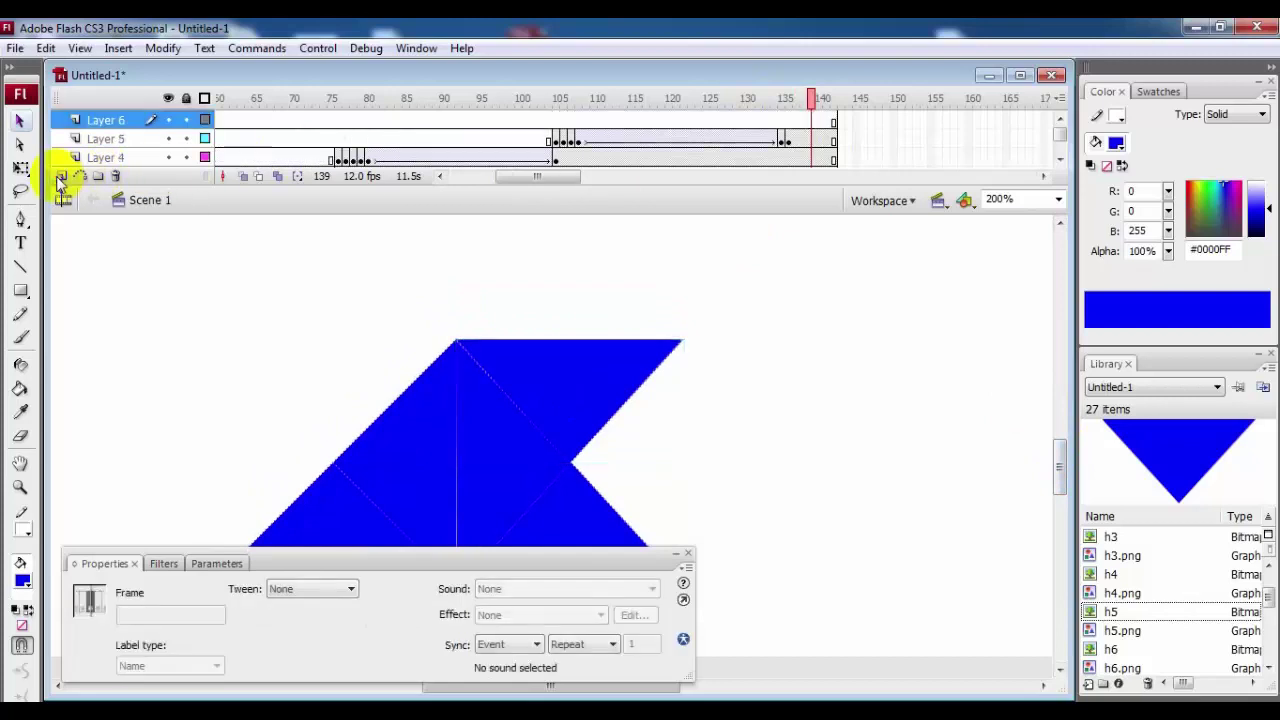
click(789, 120)
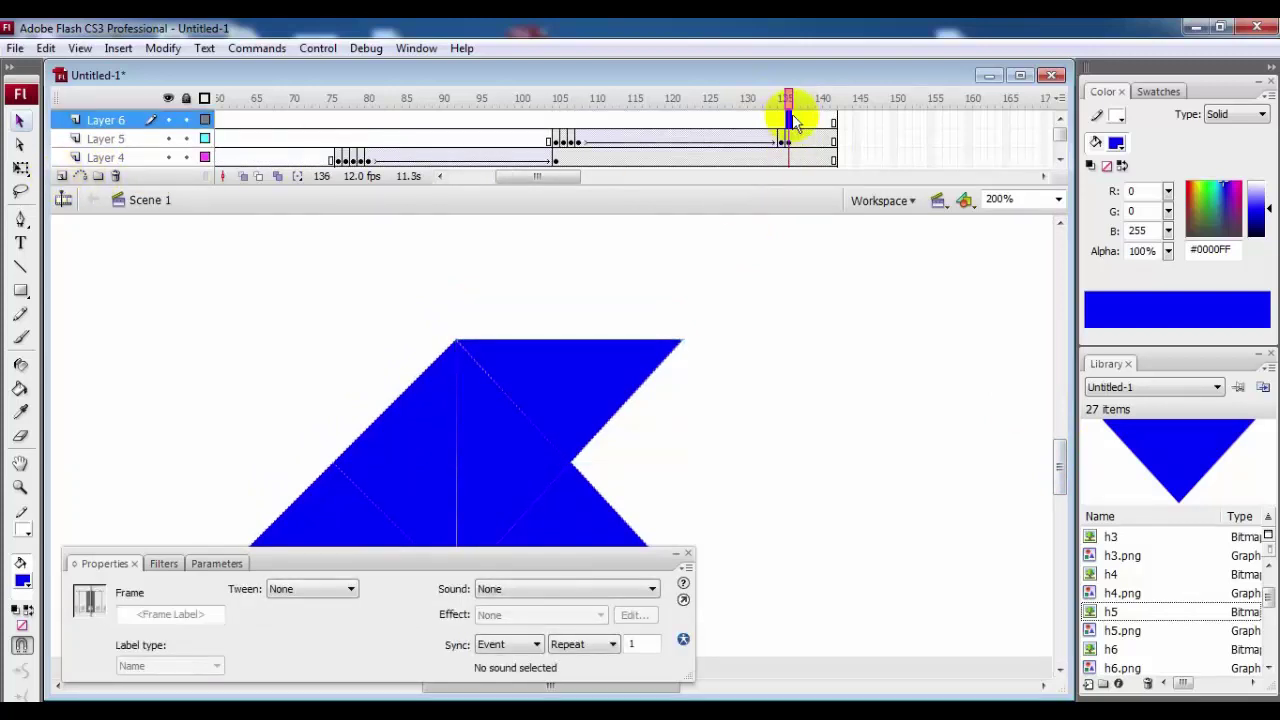
click(557, 141)
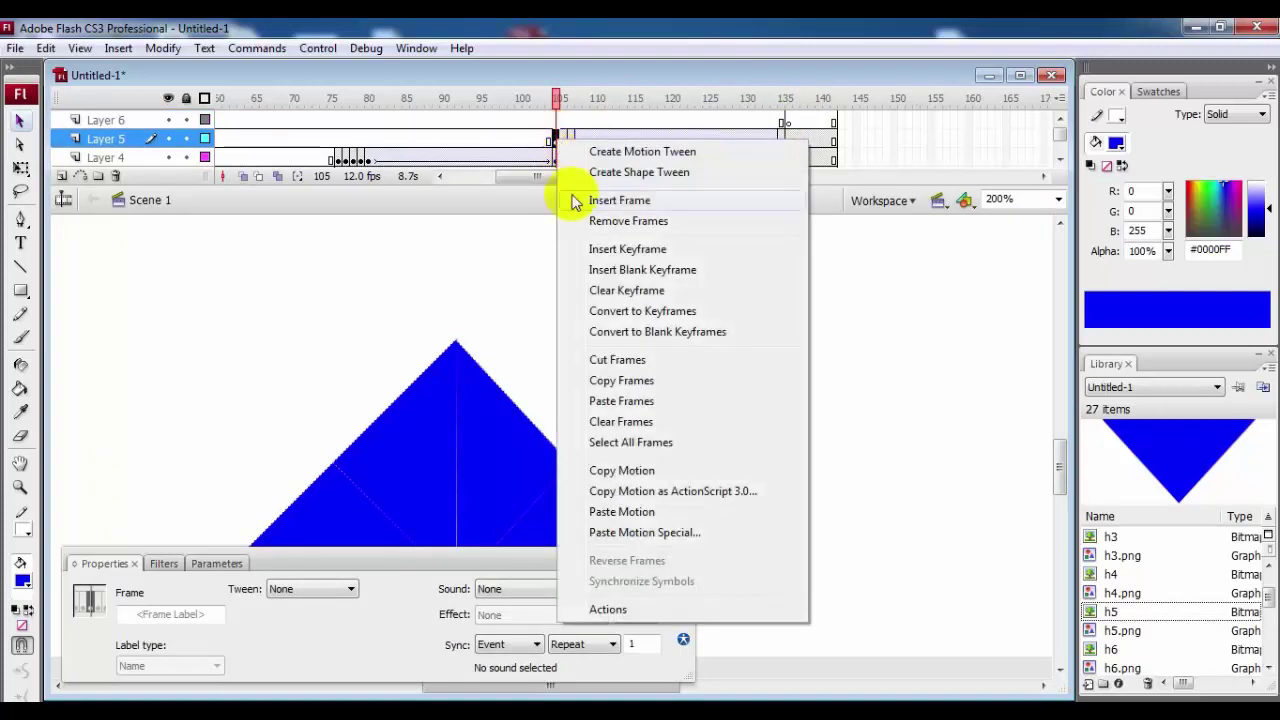
click(600, 380)
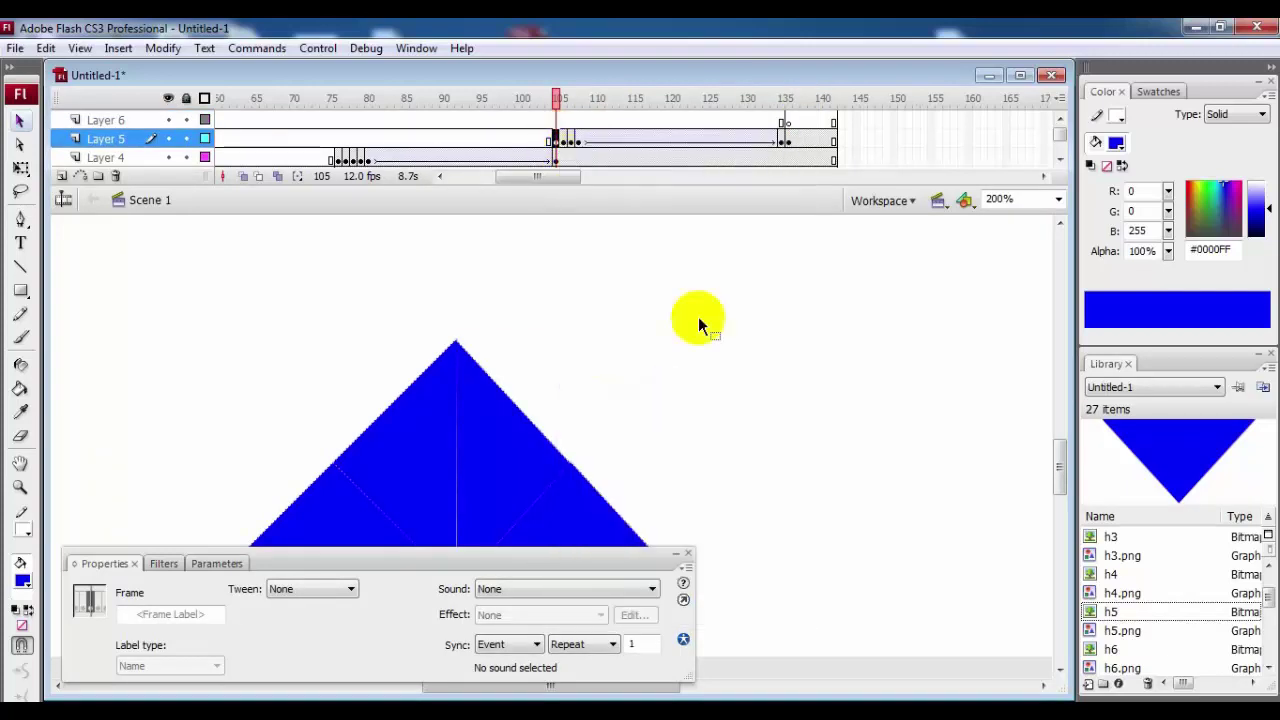
Paste the frames at Layer 6 frame 136 and add keyframes through frame 139
click(788, 118)
right_click(788, 118)
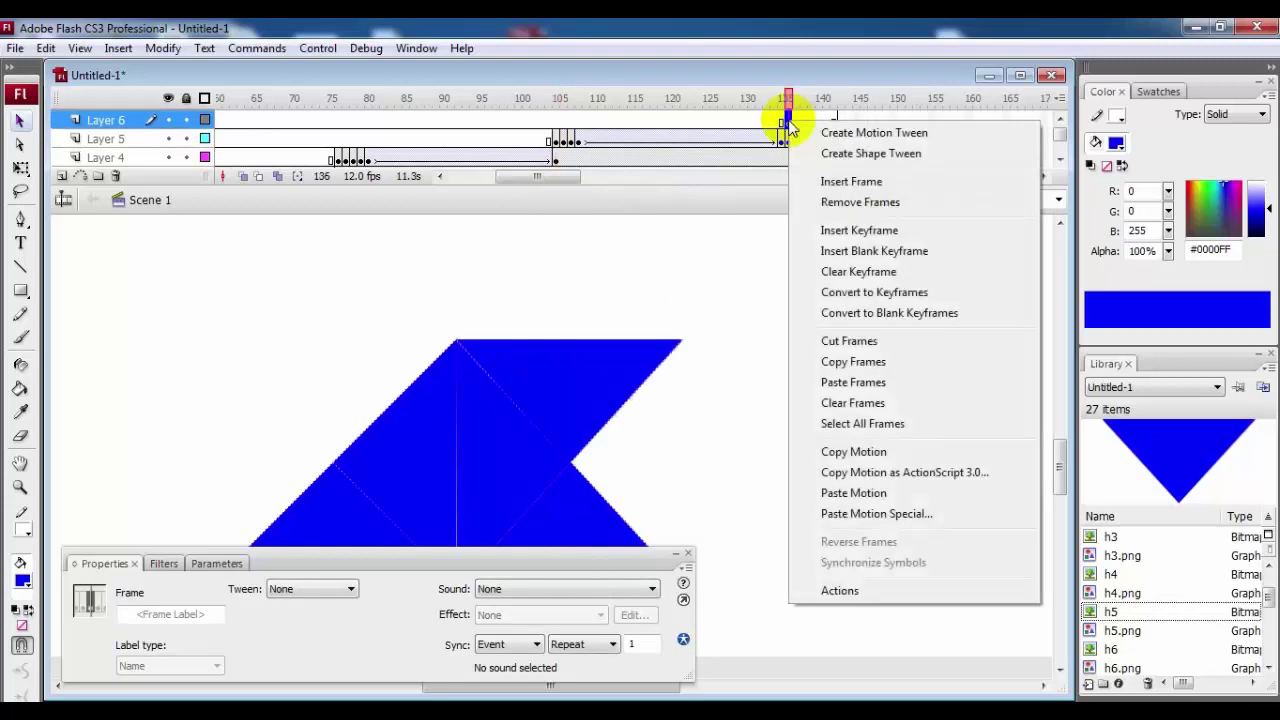
click(830, 383)
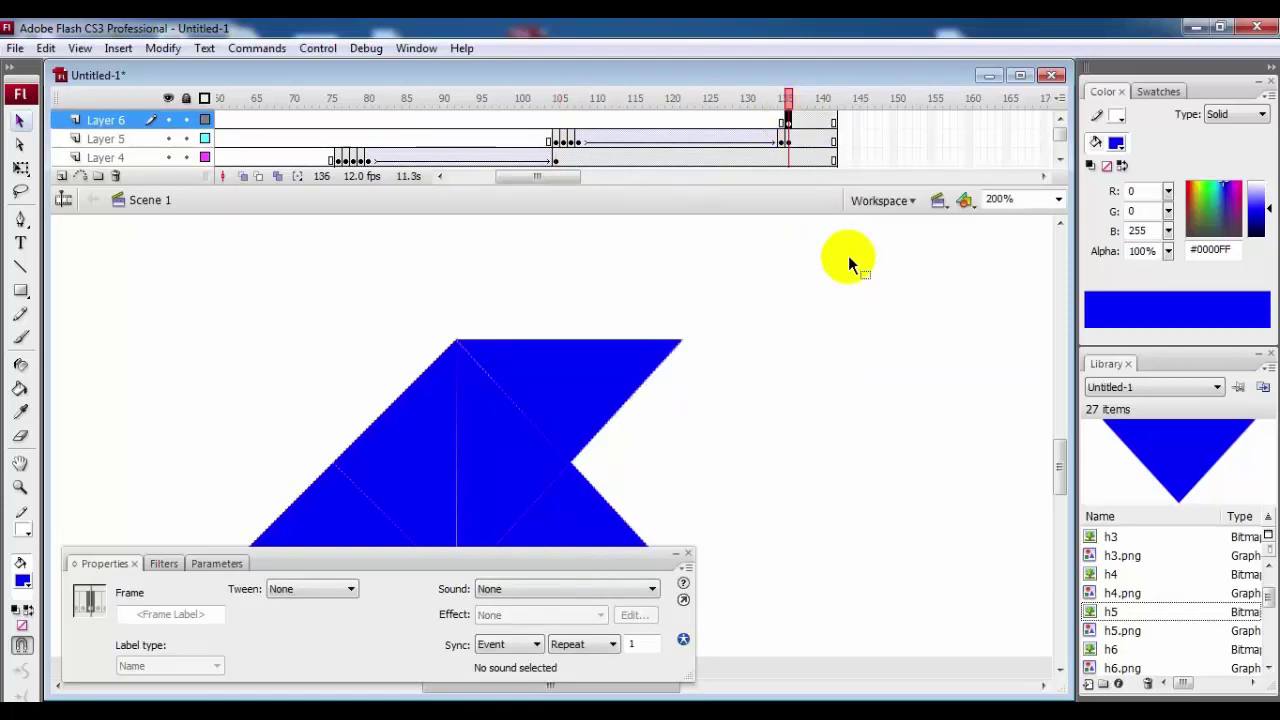
key(F6)
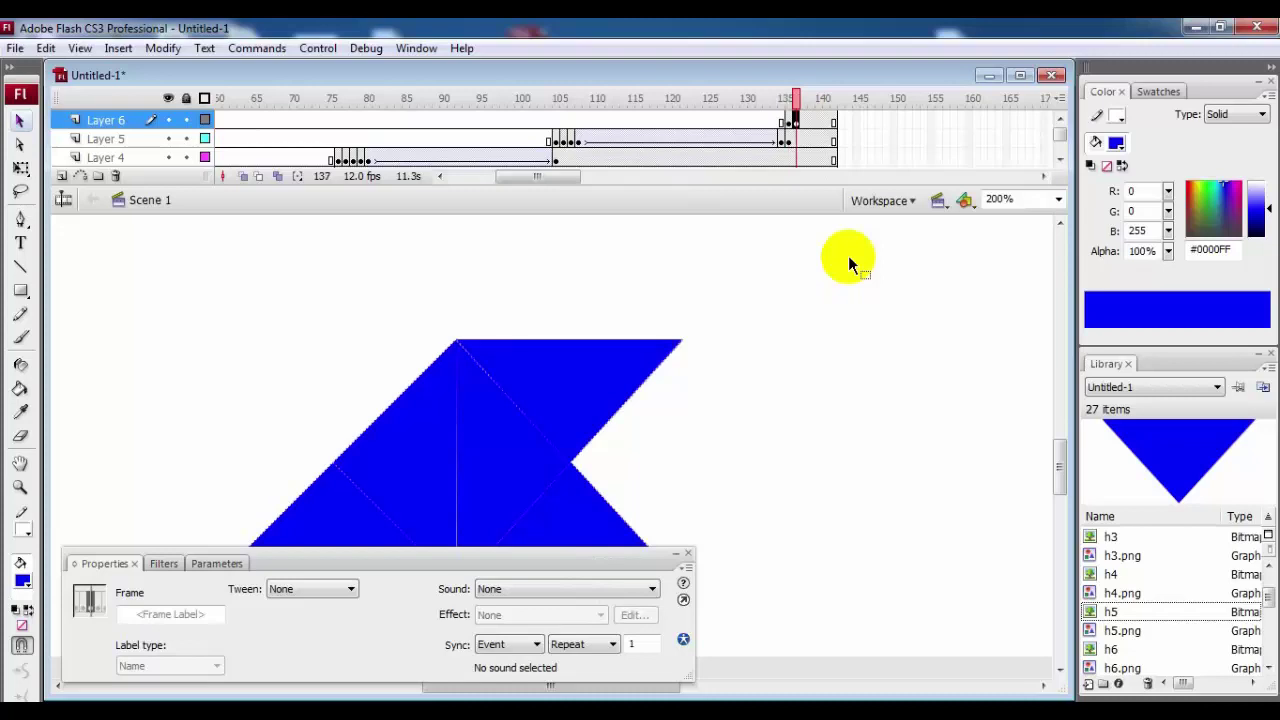
key(F6)
key(F6)
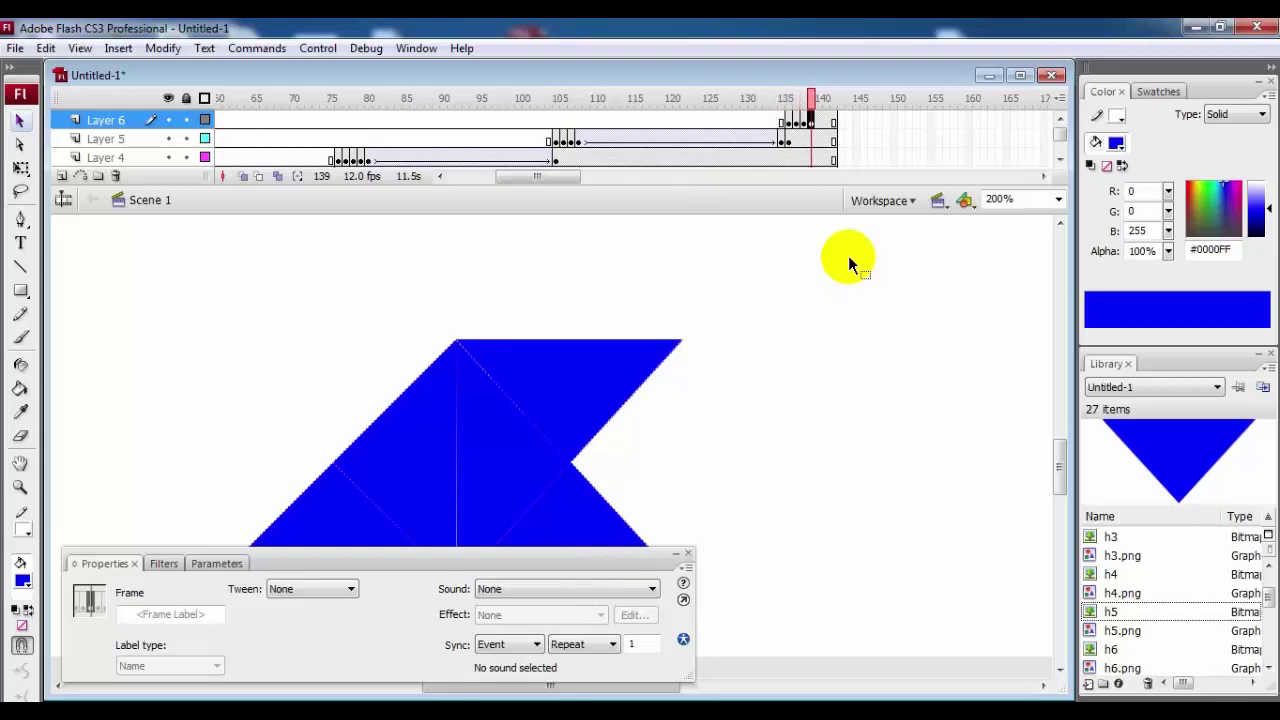
click(848, 259)
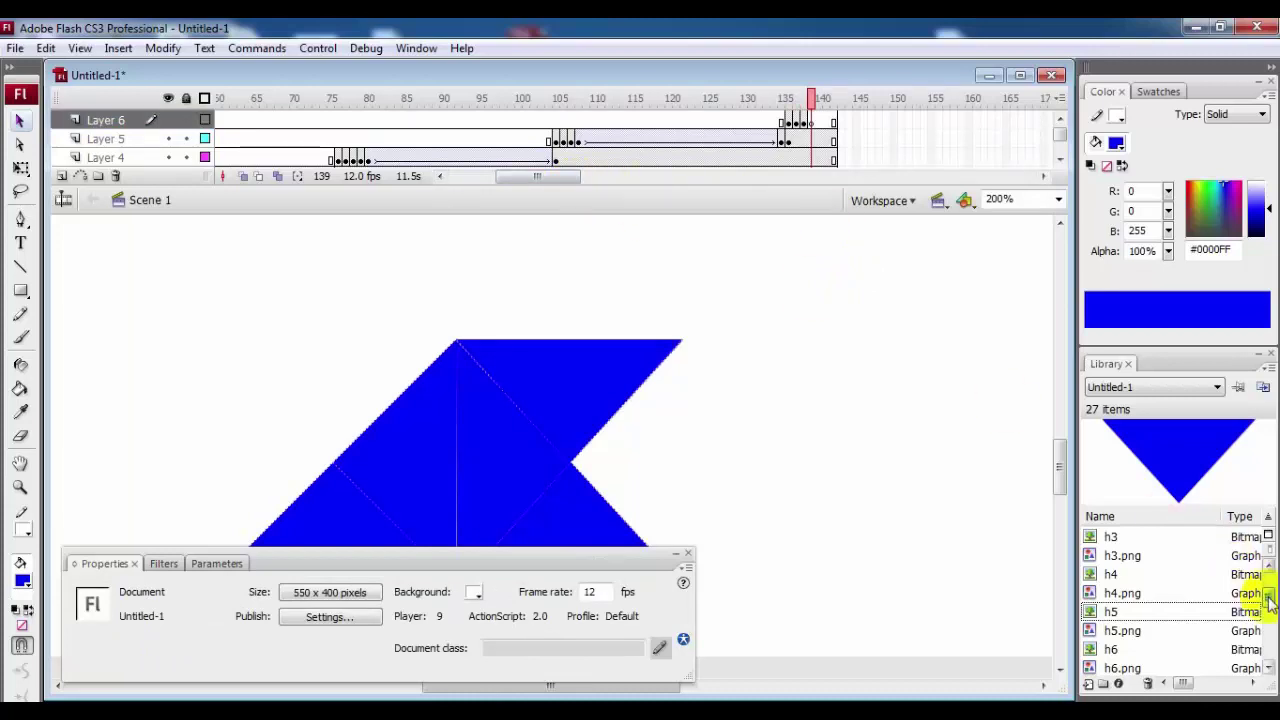
Drag the h6 bitmap onto Layer 6's frame 139 at X 200, Y 5
drag(1268, 598, 1270, 603)
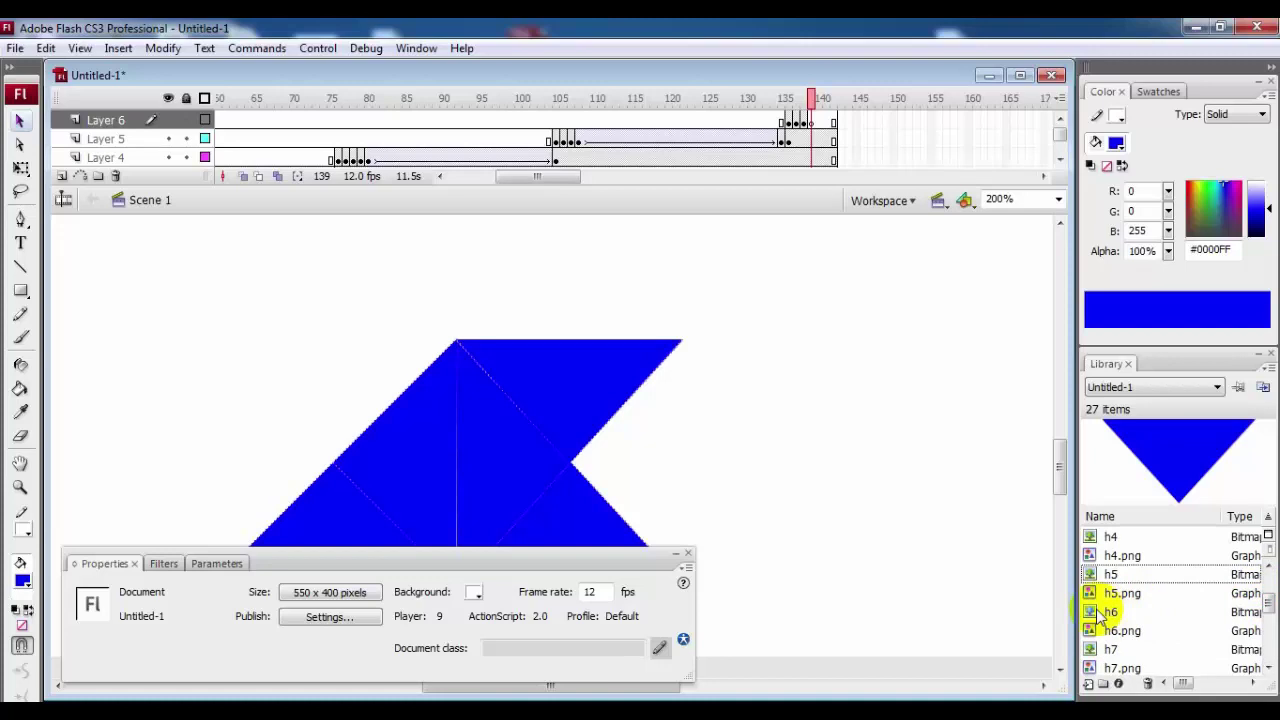
drag(1093, 612, 596, 320)
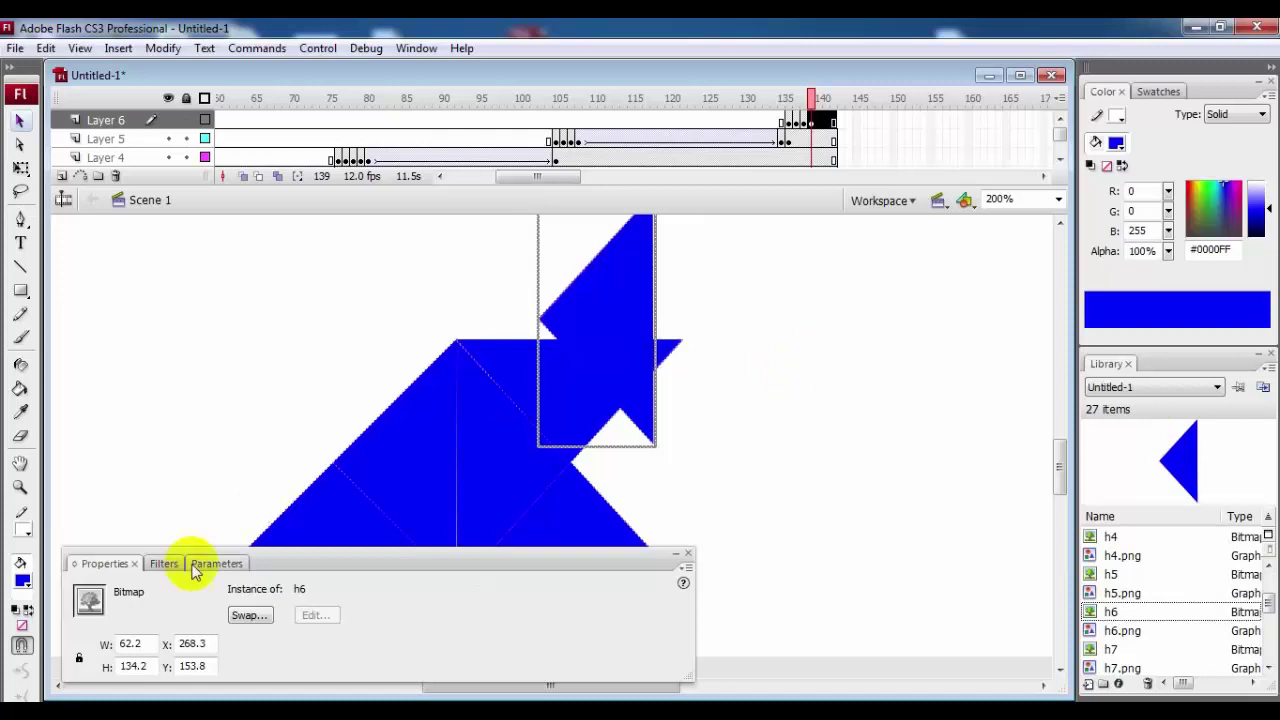
click(192, 643)
text(200)
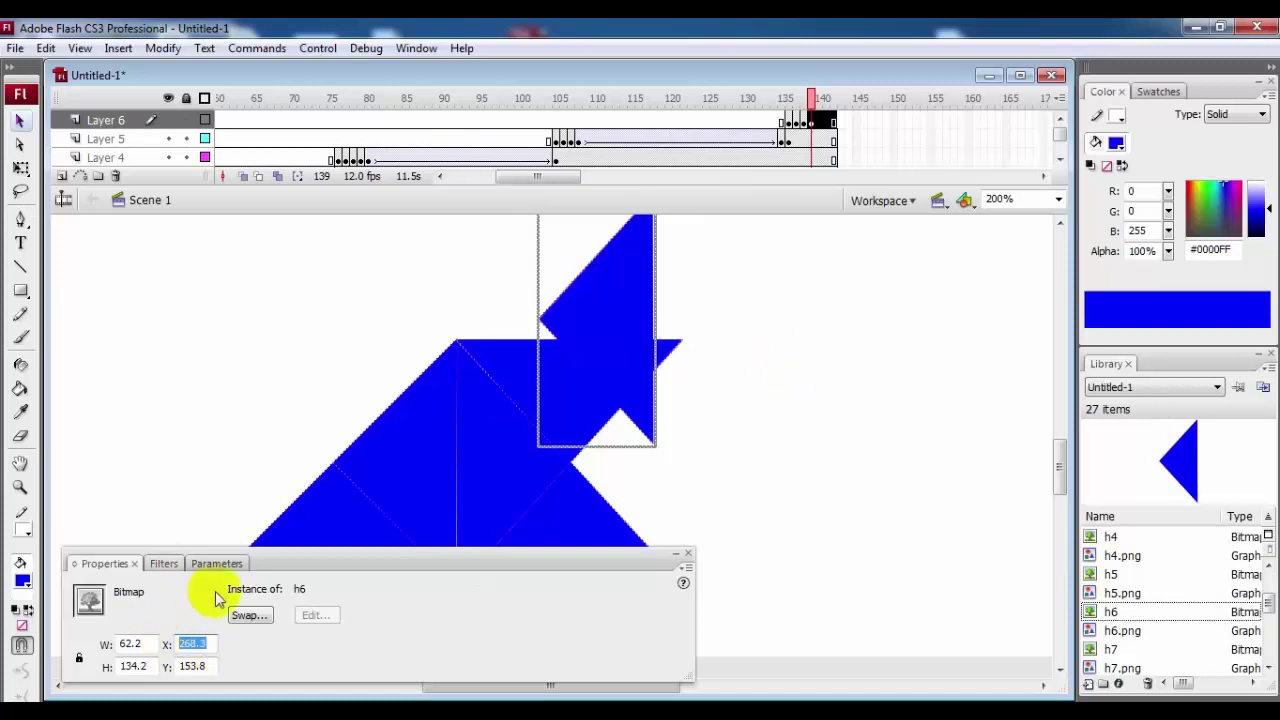
click(206, 666)
text(5)
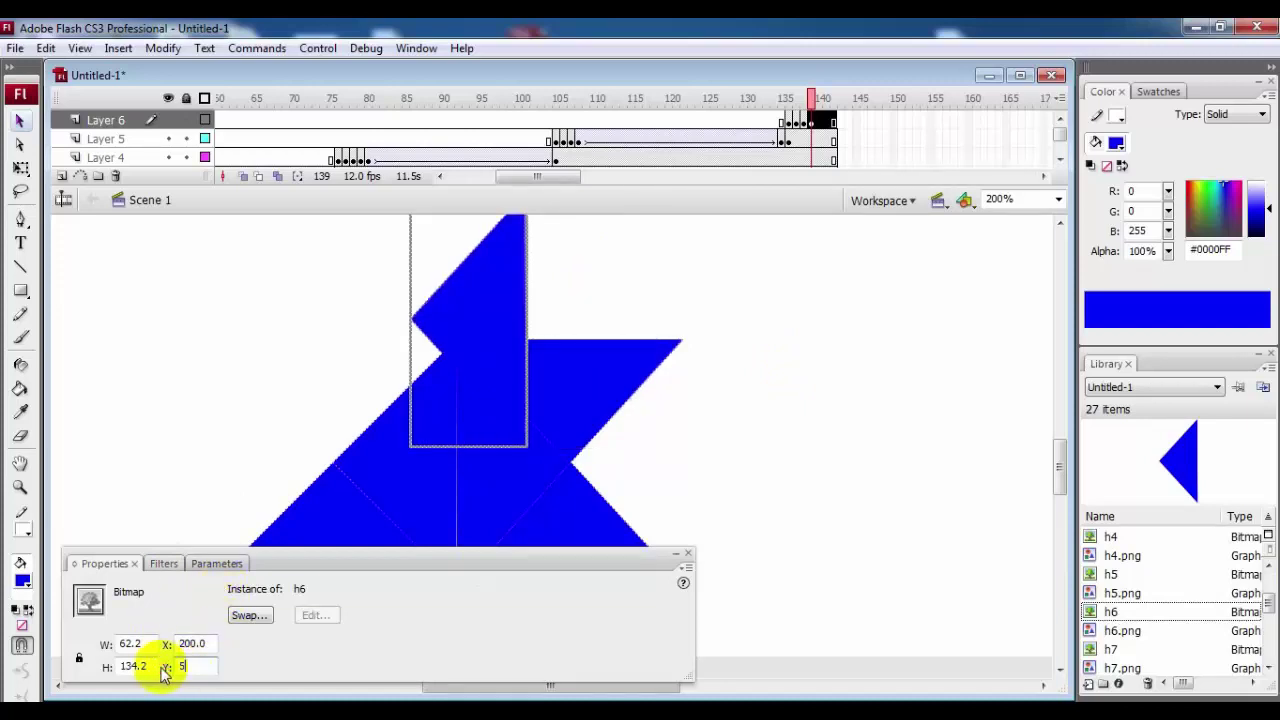
key(Return)
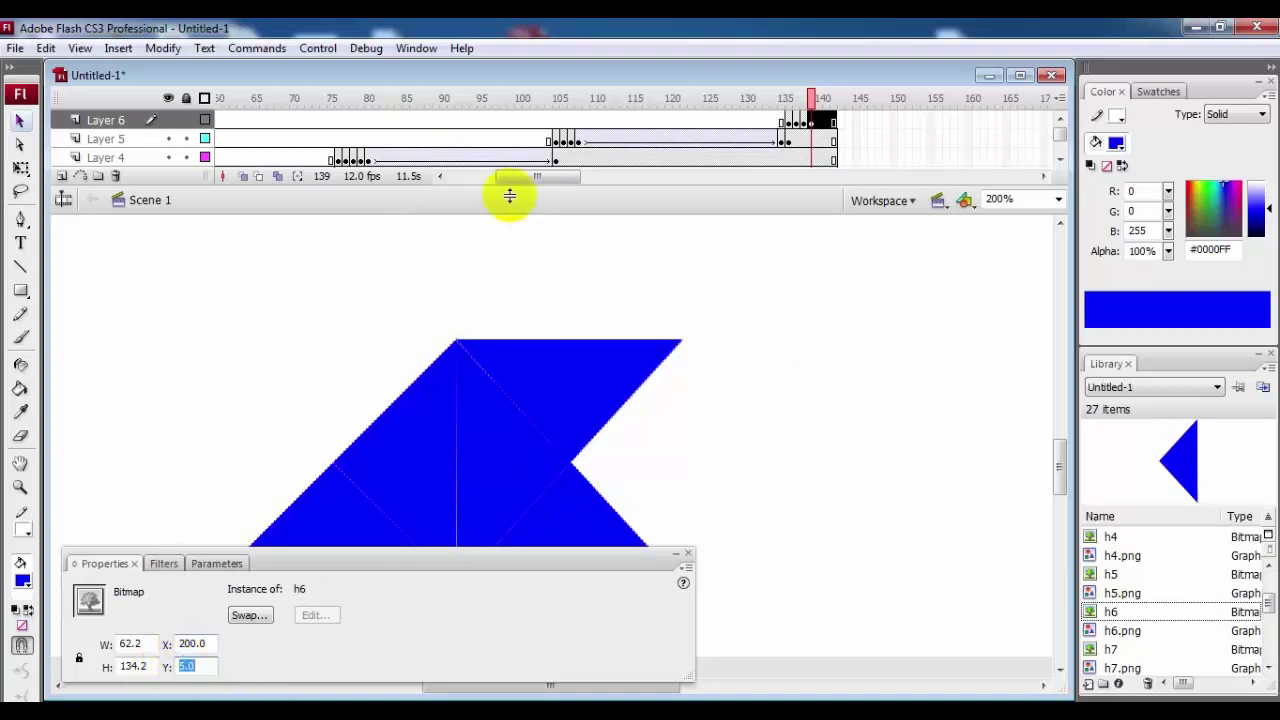
click(1063, 147)
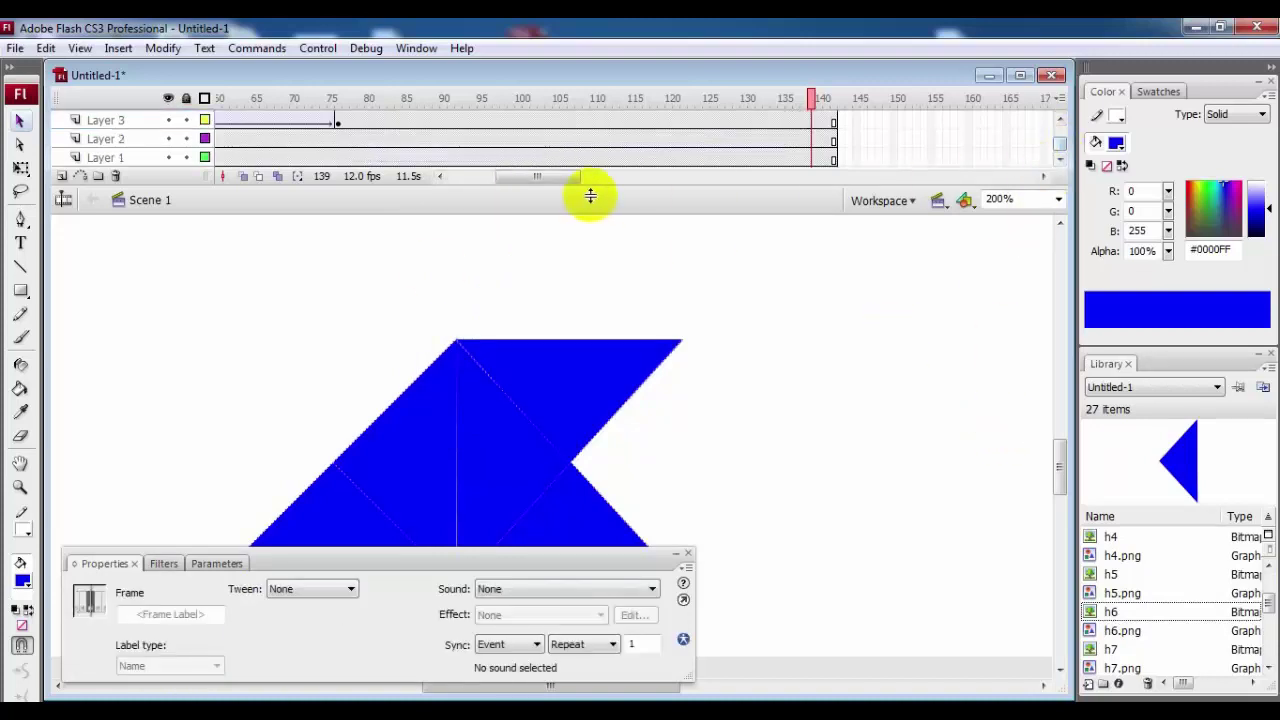
Extend Layers 1, 2, 4 and 5 to frame 212
drag(557, 178, 594, 192)
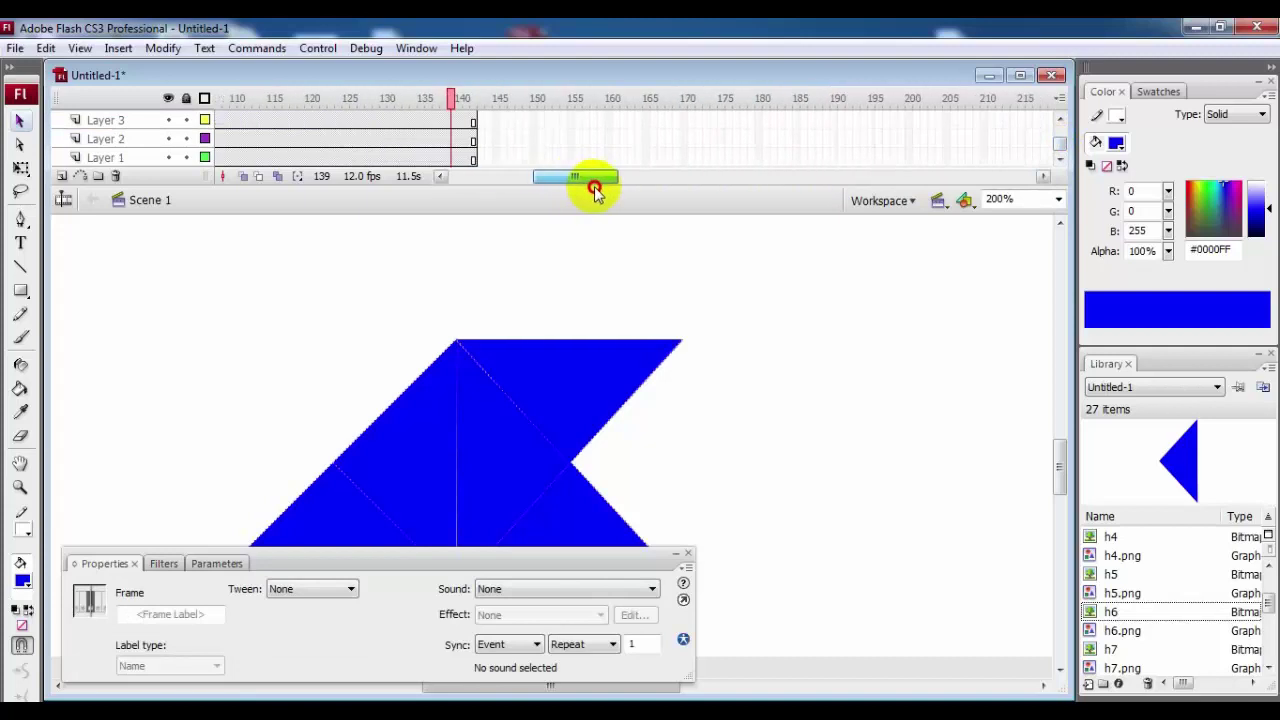
click(1002, 158)
key(F5)
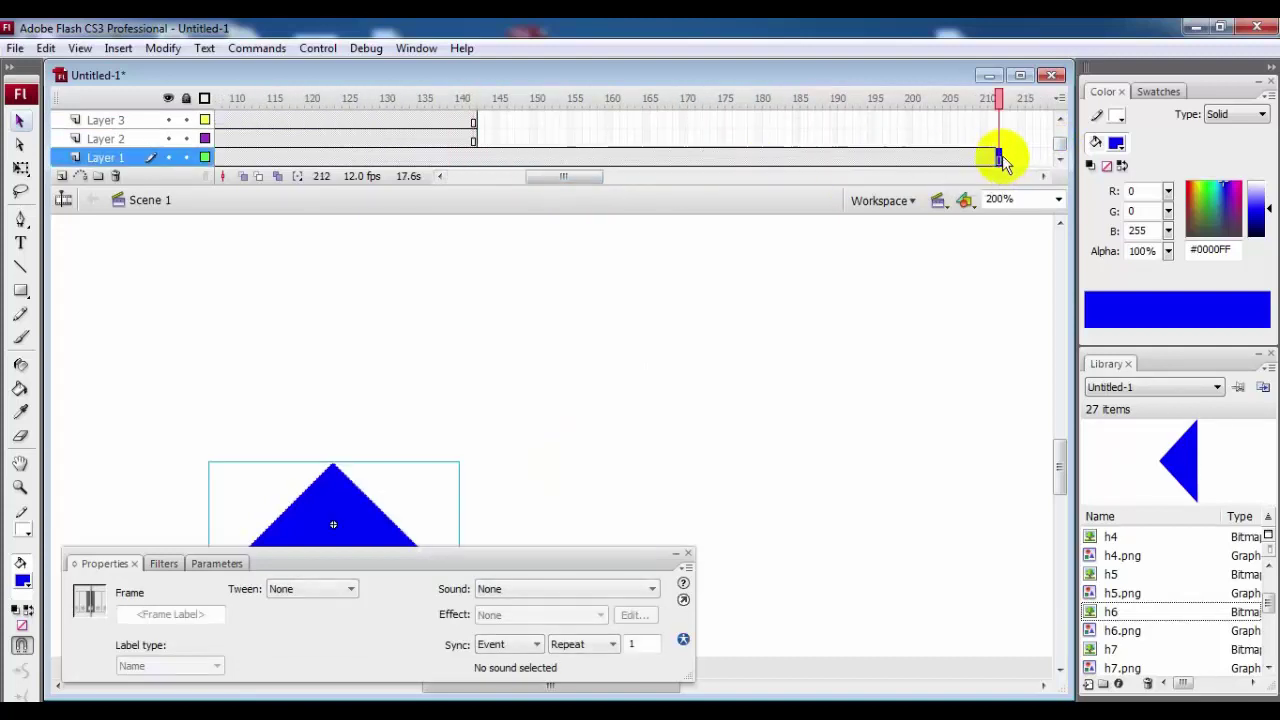
click(1000, 138)
key(F5)
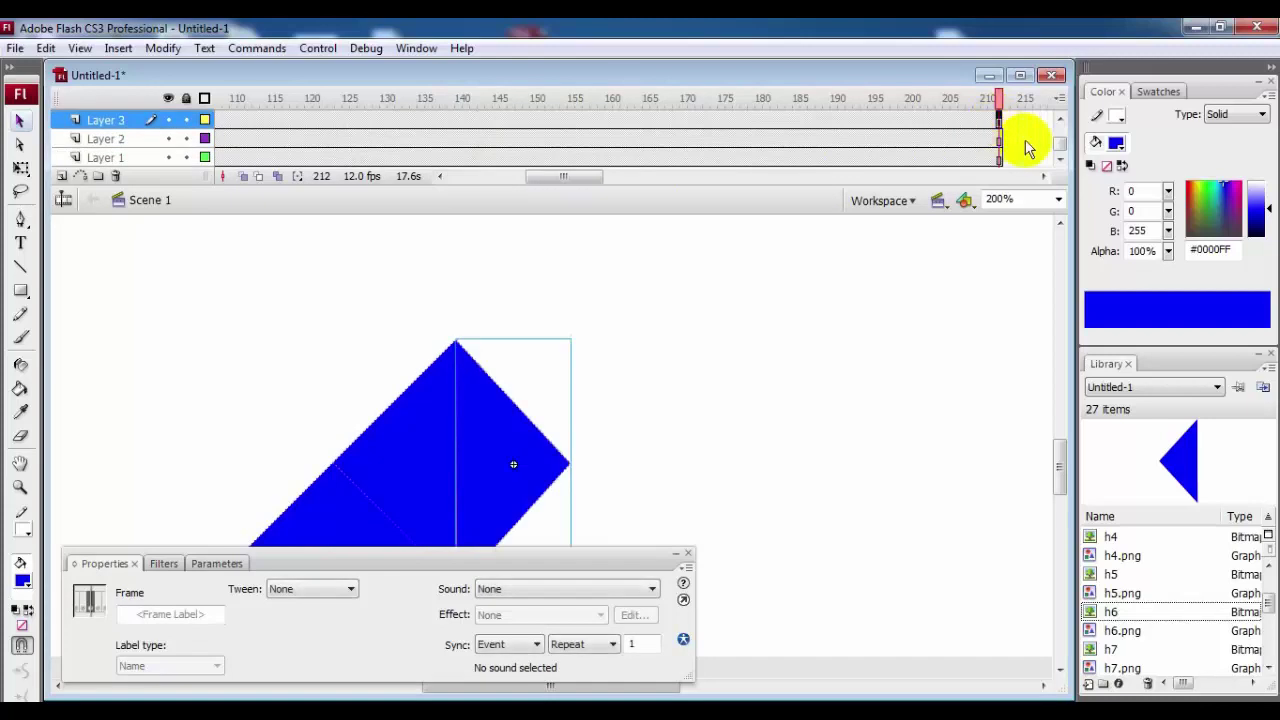
drag(1060, 143, 1058, 129)
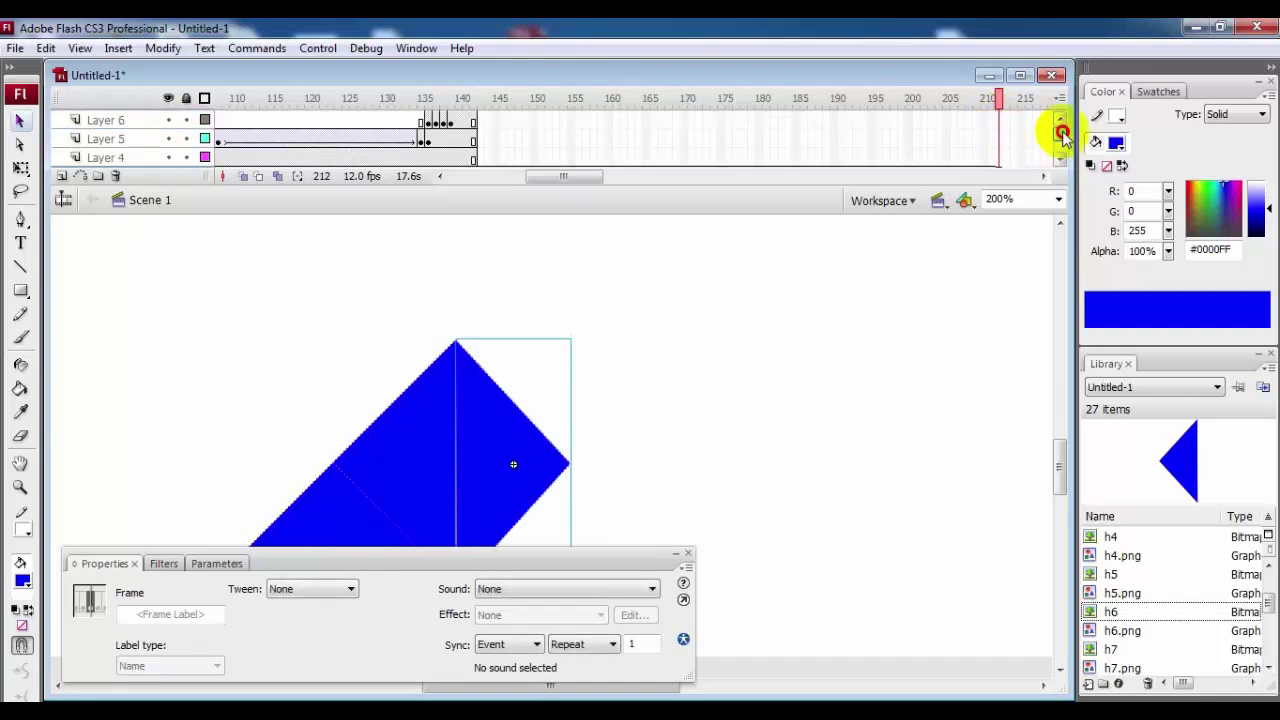
click(999, 156)
key(F5)
click(999, 138)
key(F5)
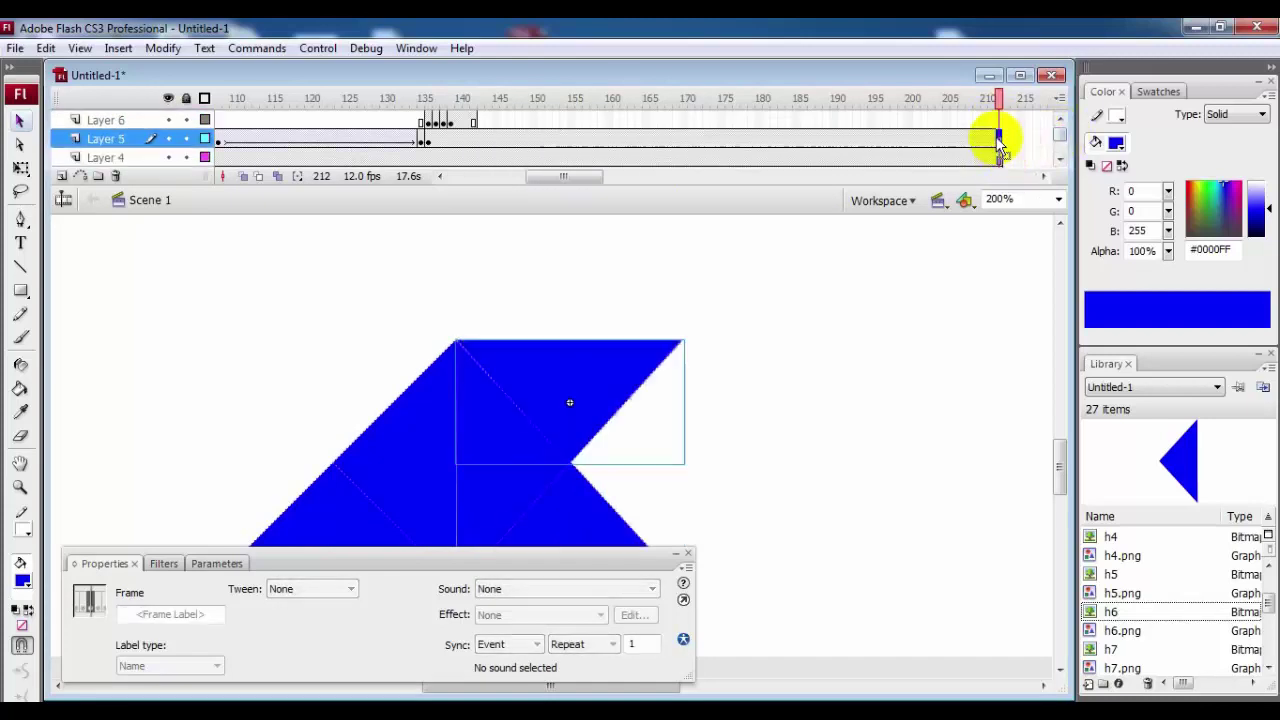
Add a keyframe at Layer 6 frame 165 and paste the h6 piece in place
click(647, 120)
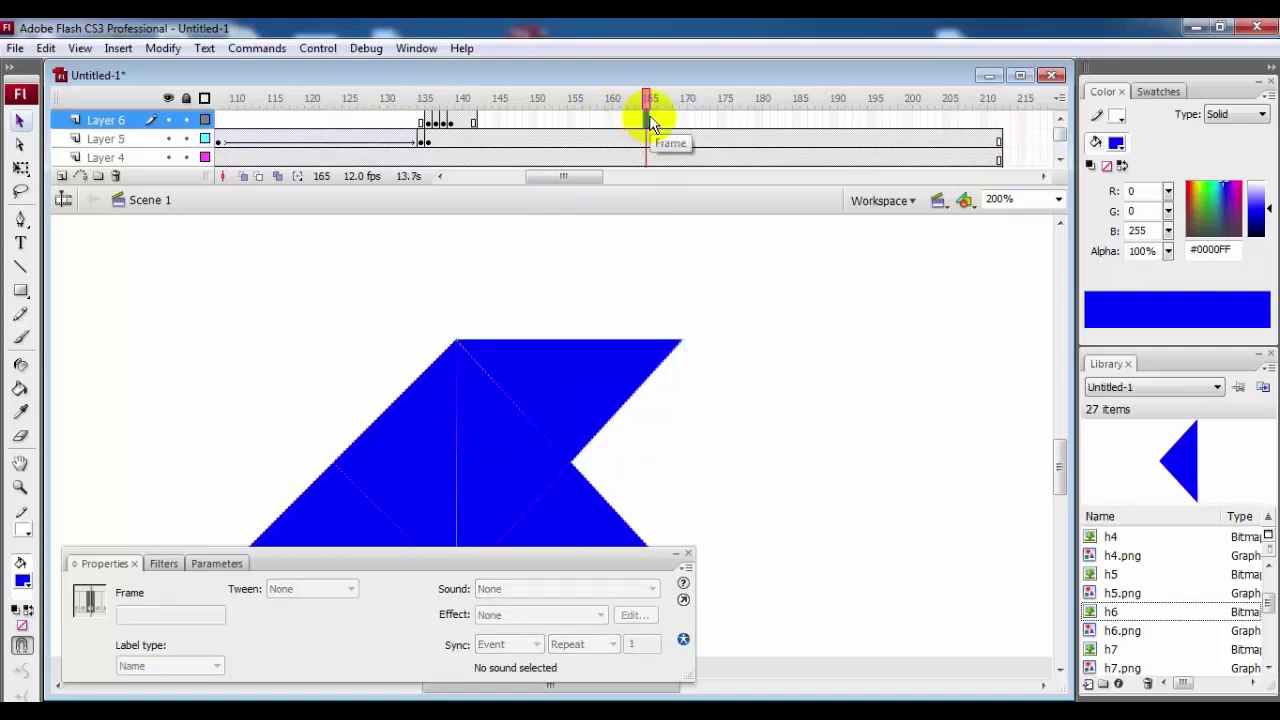
key(F7)
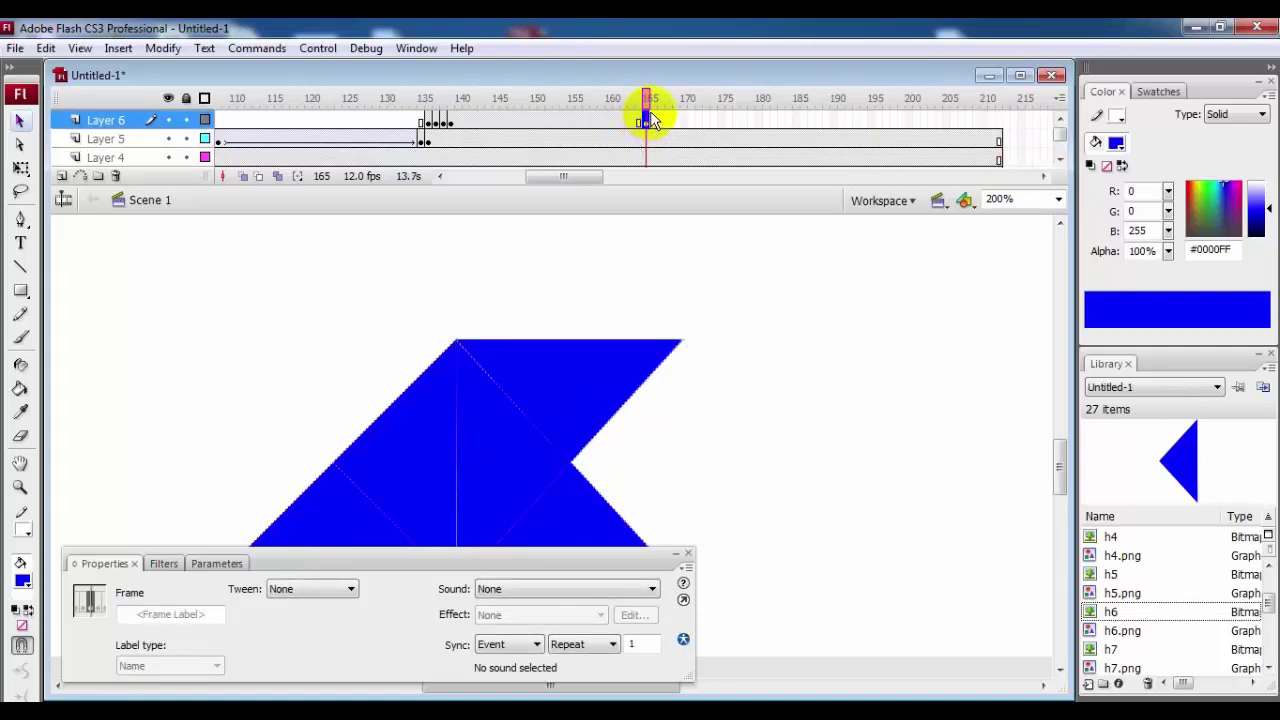
key(ctrl+shift+v)
mouse_move(1056, 460)
mouse_down()
mouse_move(1060, 430)
mouse_move(1061, 468)
mouse_up()
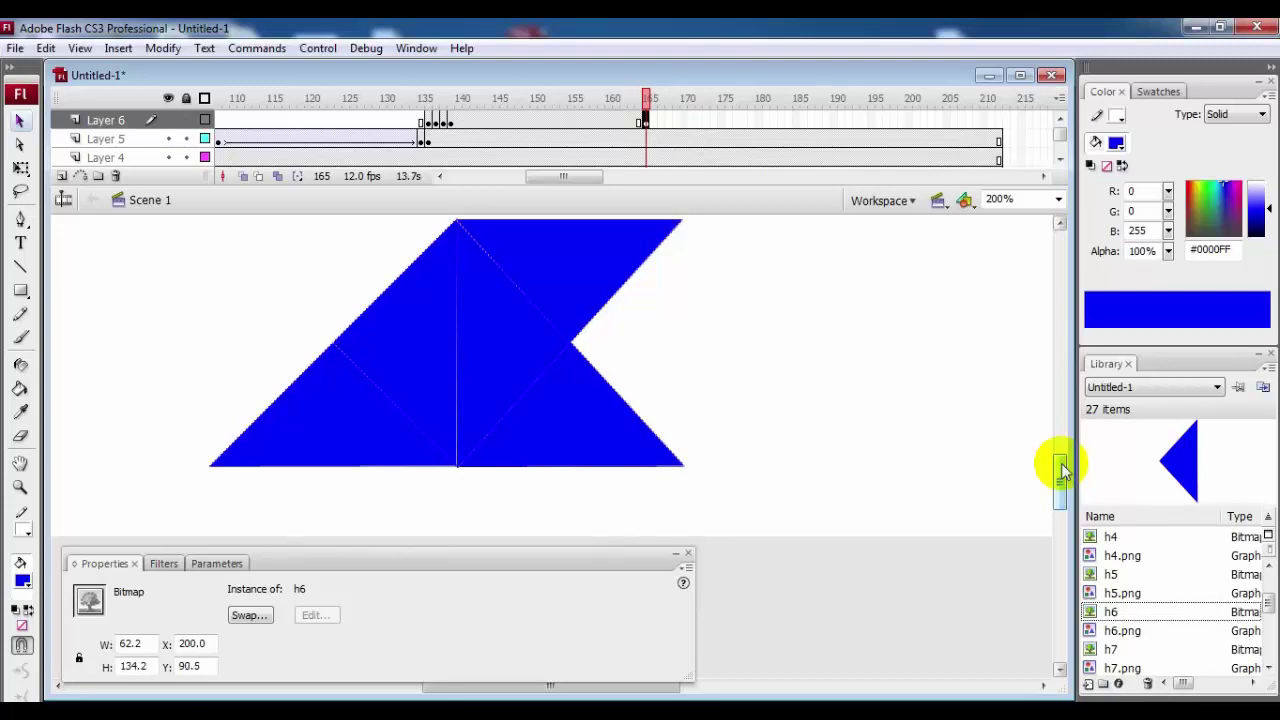
Nudge the h6 triangle down and right into the right-hand gap with the arrow keys
key(Down)
key(Down)
key(Down)
key(Down)
key(Down)
key(Down)
key(Down)
key(Down)
key(Down)
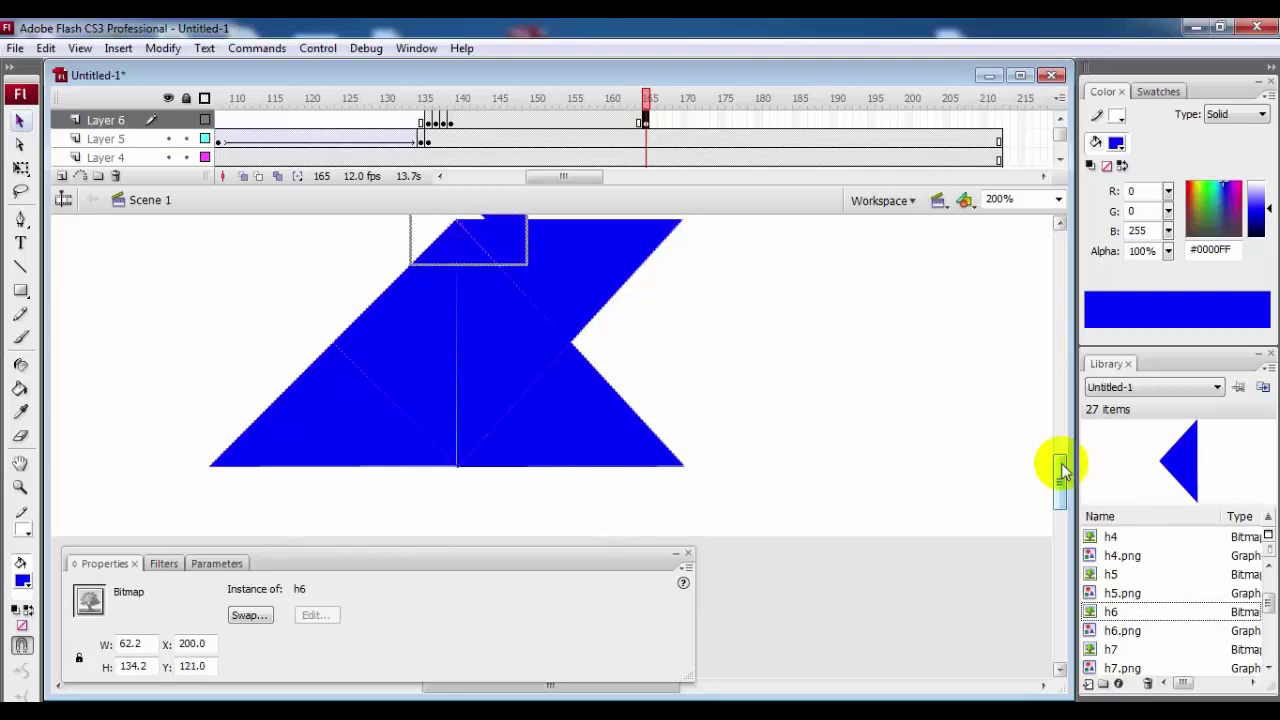
key(Down)
key(Down)
key(Down)
key(Down)
key(Down)
key(Down)
key(Down)
key(Down)
key(Down)
key(Down)
key(Down)
key(Down)
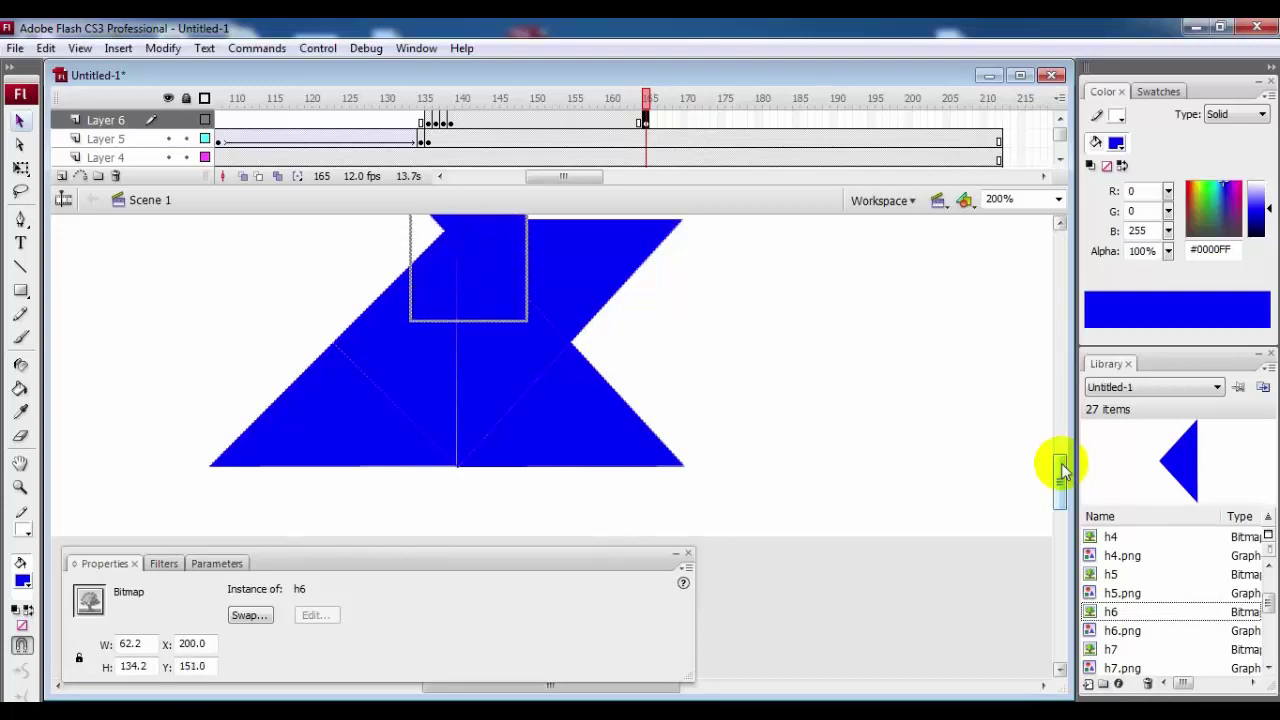
key(Down)
key(Down)
key(Down)
key(Right)
key(Right)
key(Right)
key(Right)
key(Right)
key(Right)
key(Right)
key(Right)
key(Right)
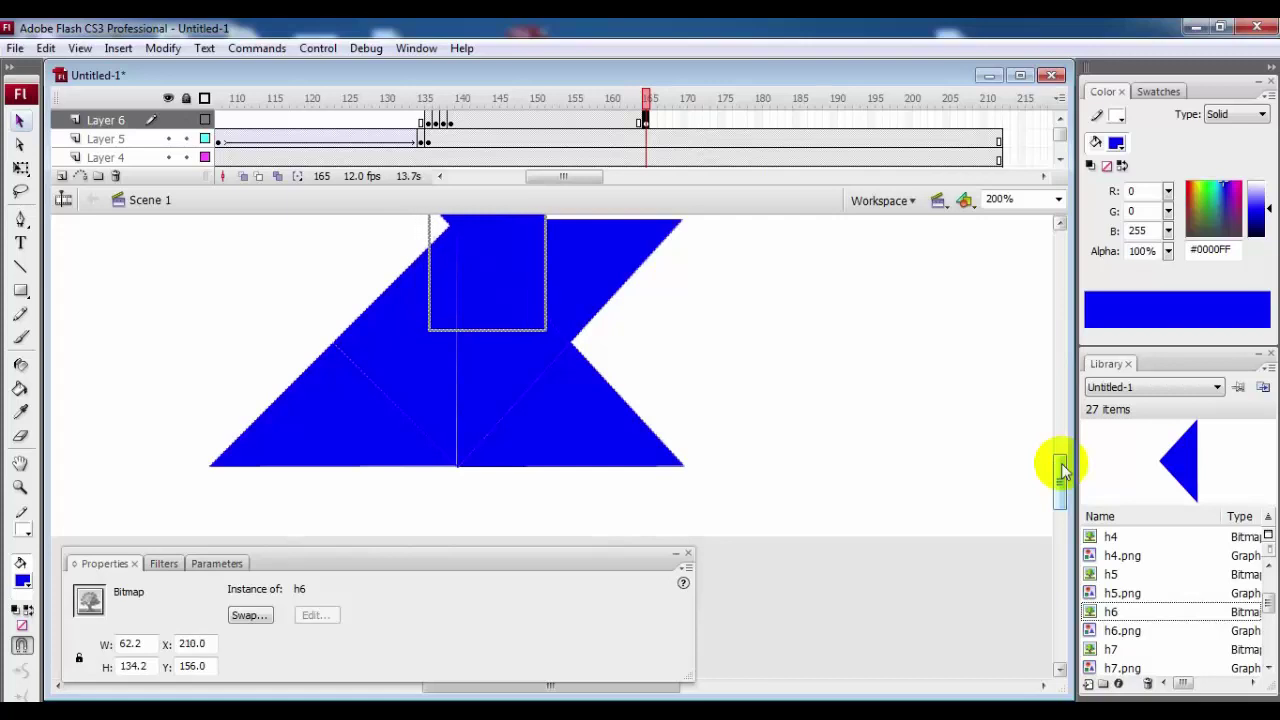
key(Right)
key(Right)
key(Right)
key(Right)
key(Right)
key(Right)
key(Right)
key(Right)
key(Right)
key(Right)
key(Right)
key(Right)
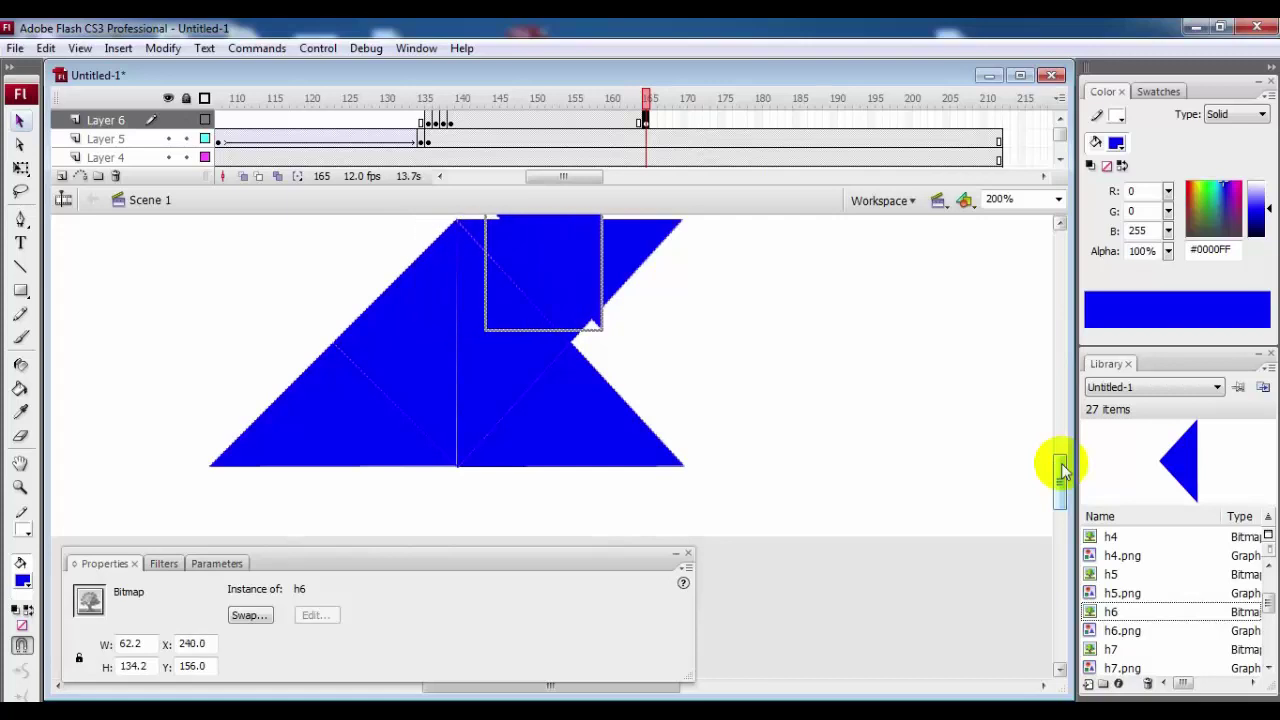
key(Right)
key(Right)
key(Right)
key(Right)
key(Right)
key(Right)
key(Right)
key(Right)
key(Right)
key(Right)
key(Right)
key(Right)
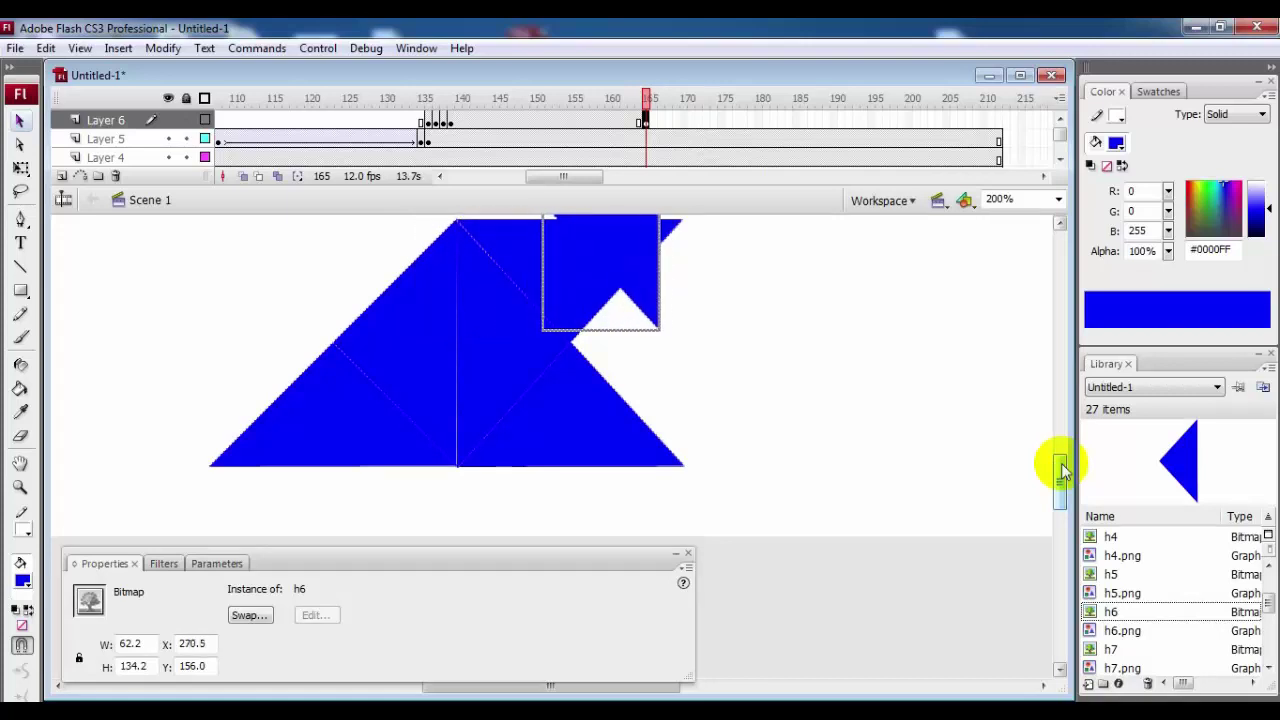
key(Right)
key(Right)
key(Right)
key(Right)
key(Right)
key(Right)
key(Down)
key(Down)
key(Down)
key(Down)
key(Down)
key(Down)
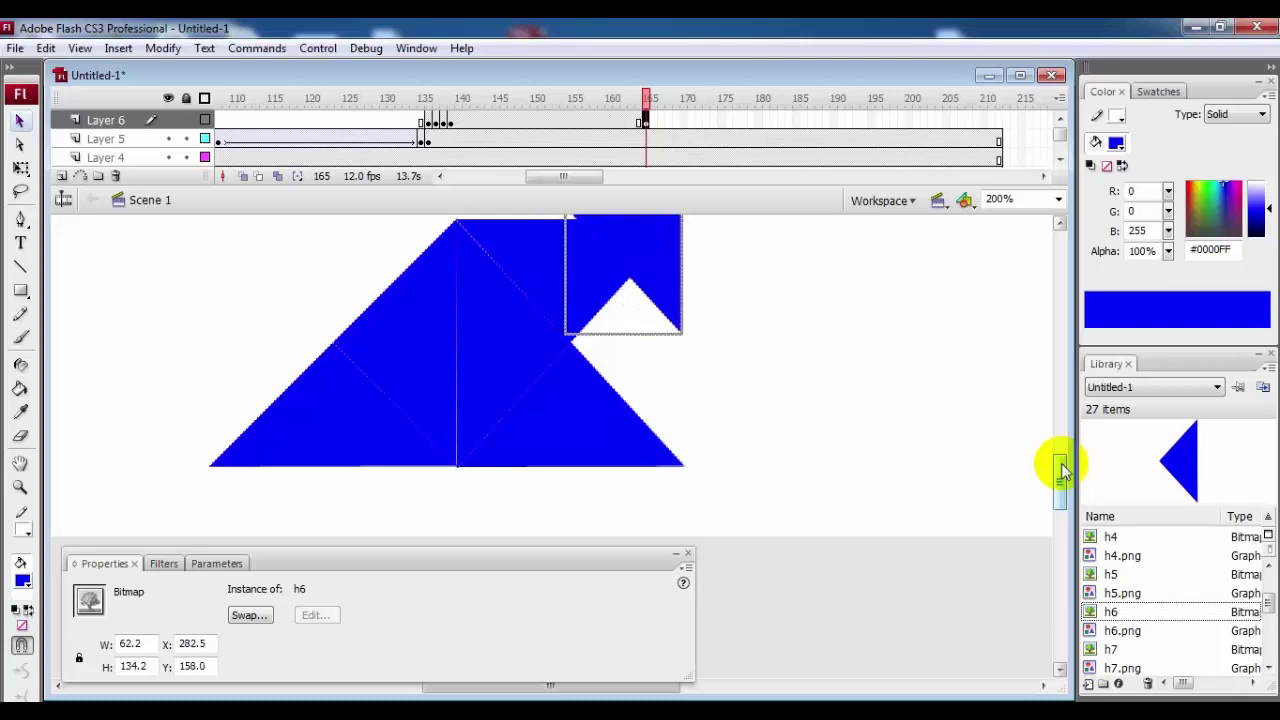
key(Down)
key(Down)
key(Down)
key(Down)
key(Down)
key(Down)
key(Down)
key(Down)
key(Down)
key(Down)
key(Down)
key(Down)
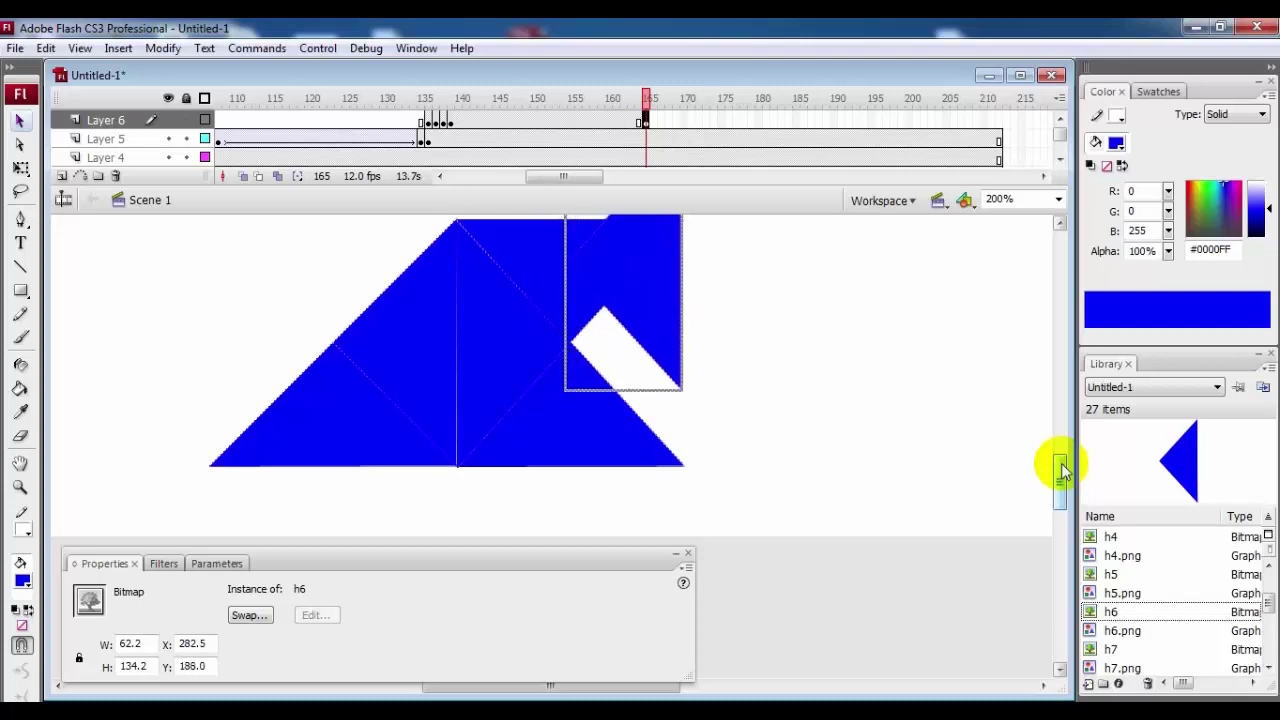
key(Down)
key(Down)
key(Down)
key(Down)
key(Down)
key(Down)
key(Down)
key(Down)
key(Down)
key(Down)
key(Down)
key(Down)
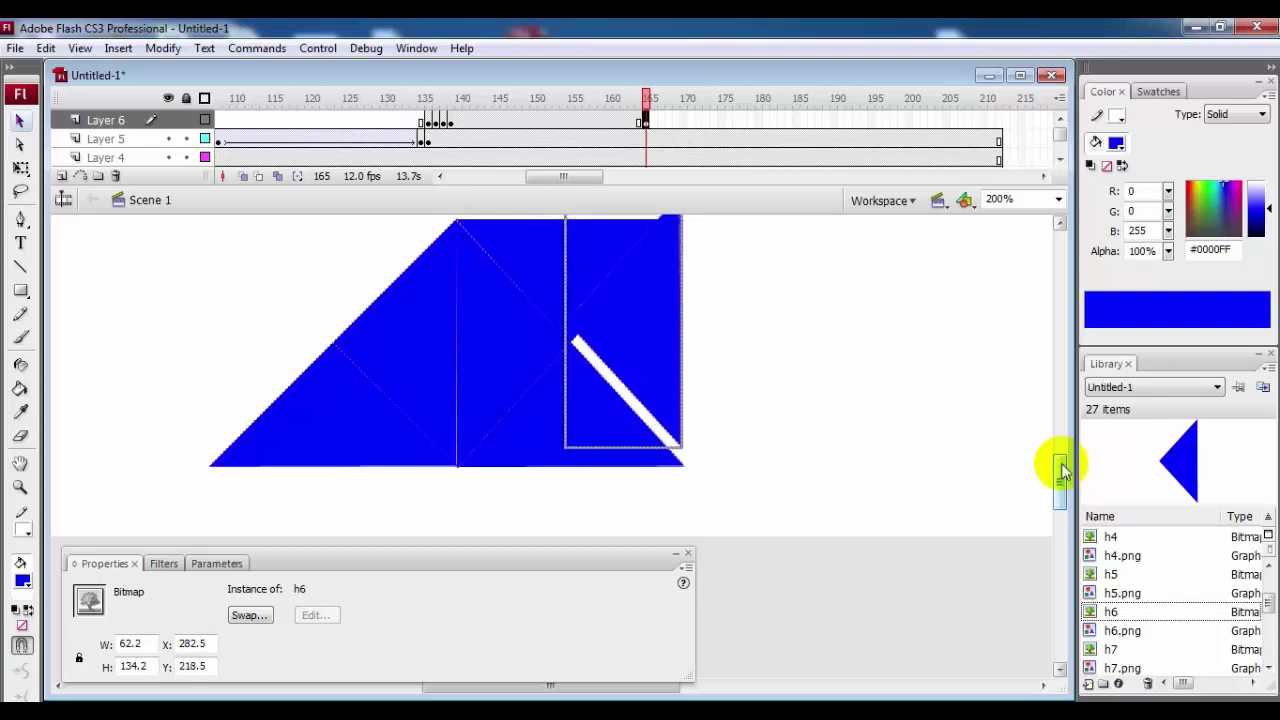
key(Down)
key(Down)
key(Down)
key(Right)
key(Down)
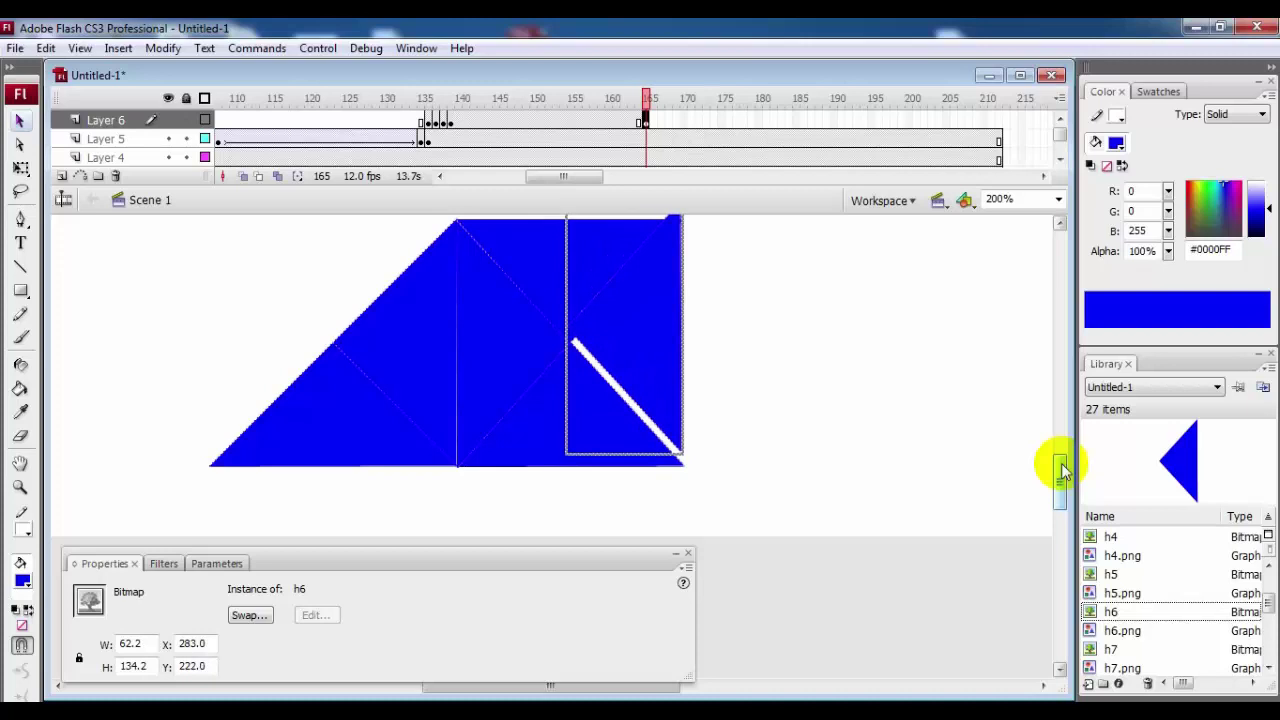
key(Down)
key(Down)
key(Down)
key(Down)
key(Right)
key(Down)
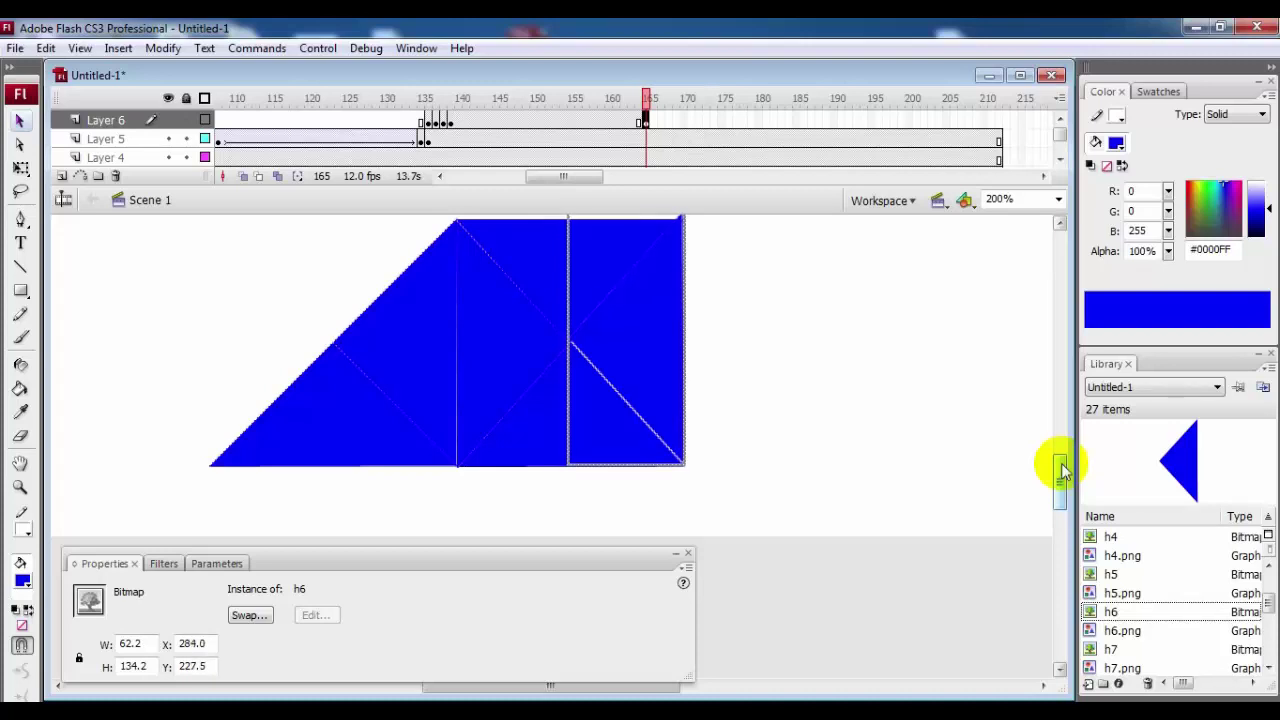
key(Down)
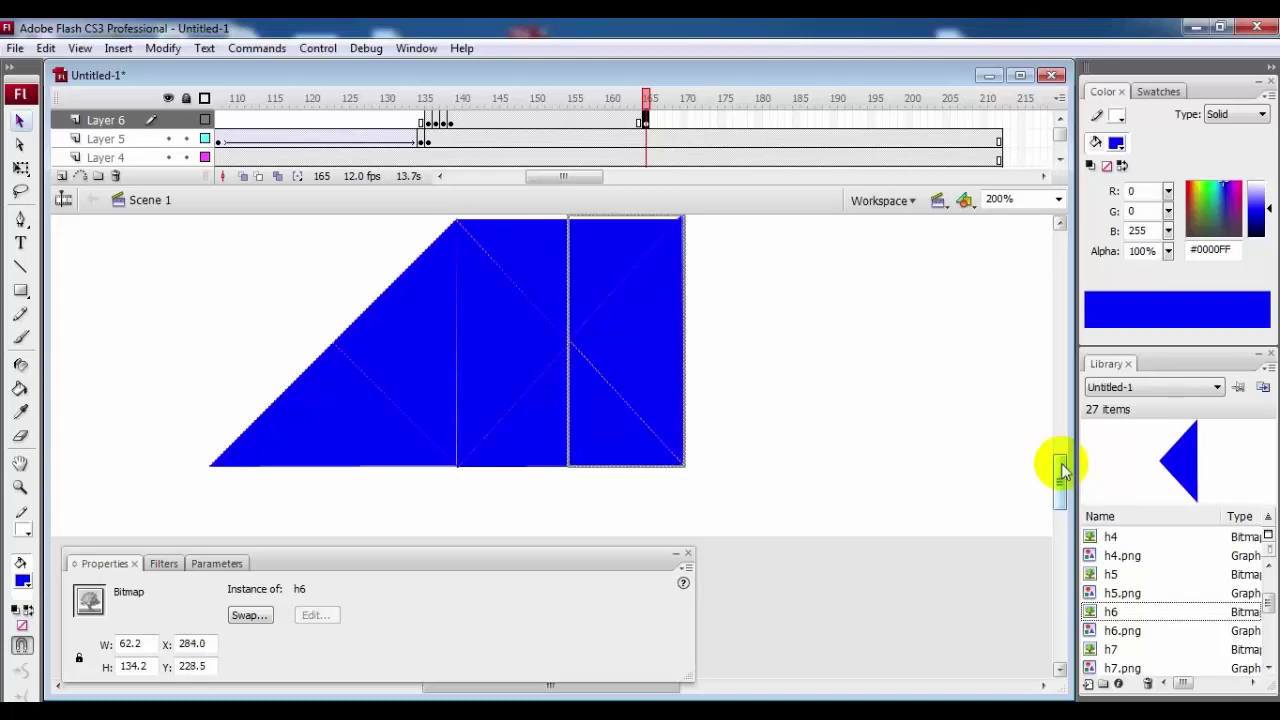
key(Down)
key(Right)
key(Down)
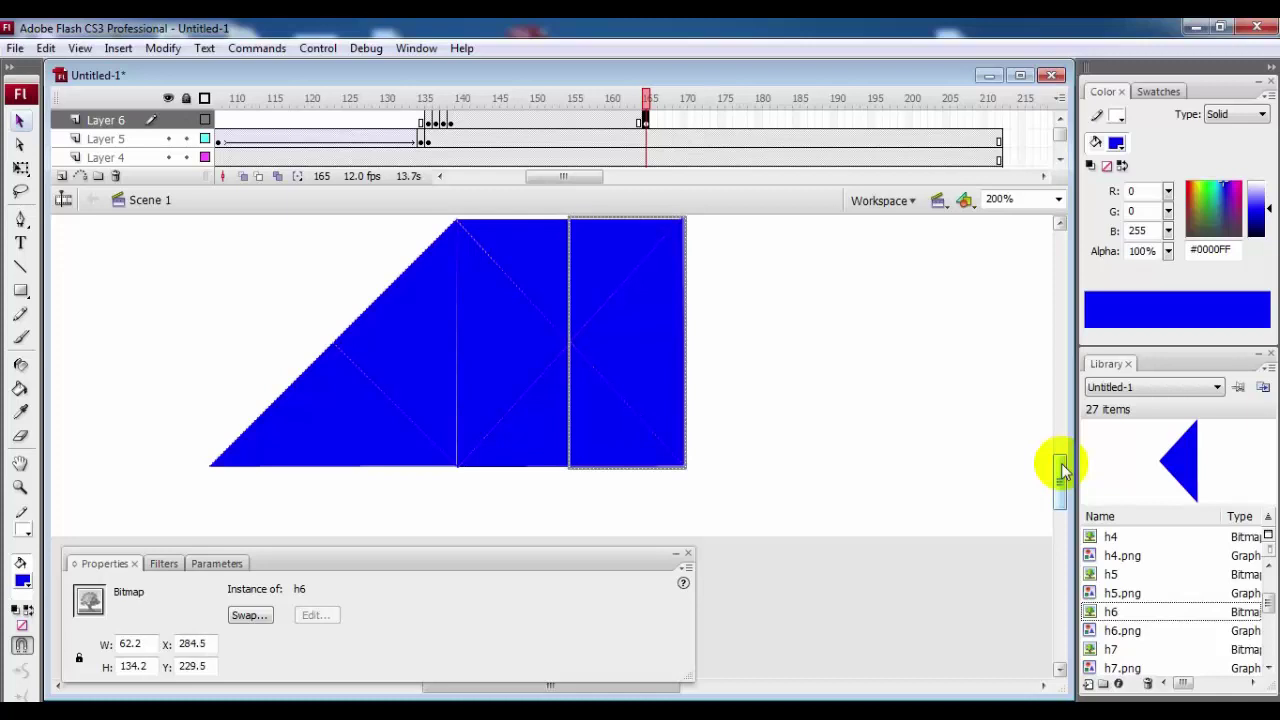
Fine-tune h6 slightly lower to X 284.5, Y 230.0, flush with the blue pieces
click(886, 385)
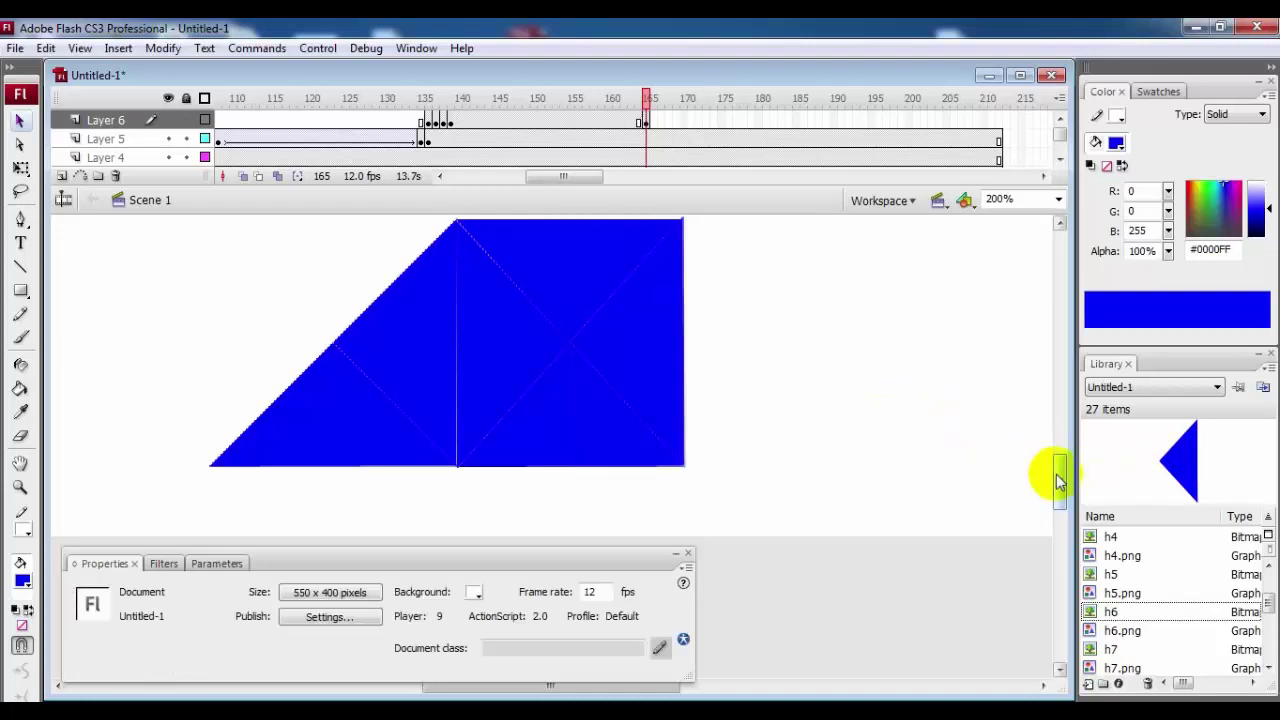
mouse_move(1058, 478)
mouse_down()
mouse_move(1058, 460)
mouse_move(1058, 478)
mouse_up()
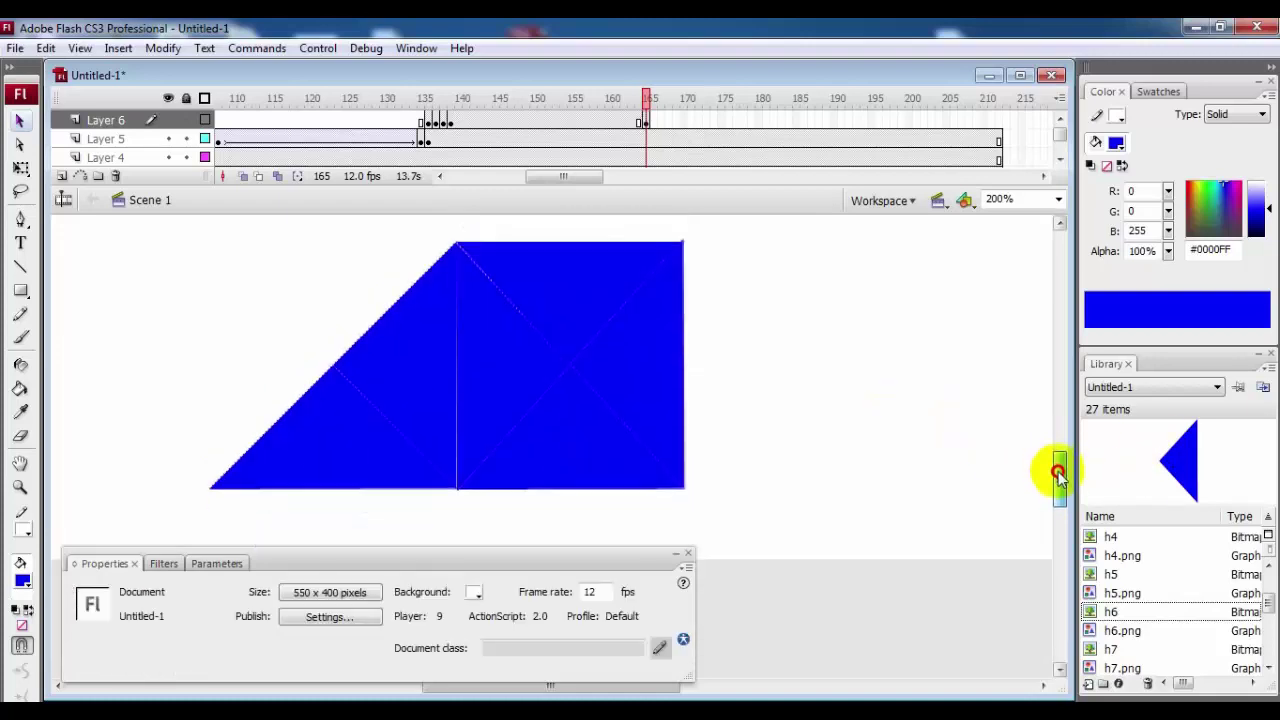
click(663, 357)
drag(663, 357, 663, 358)
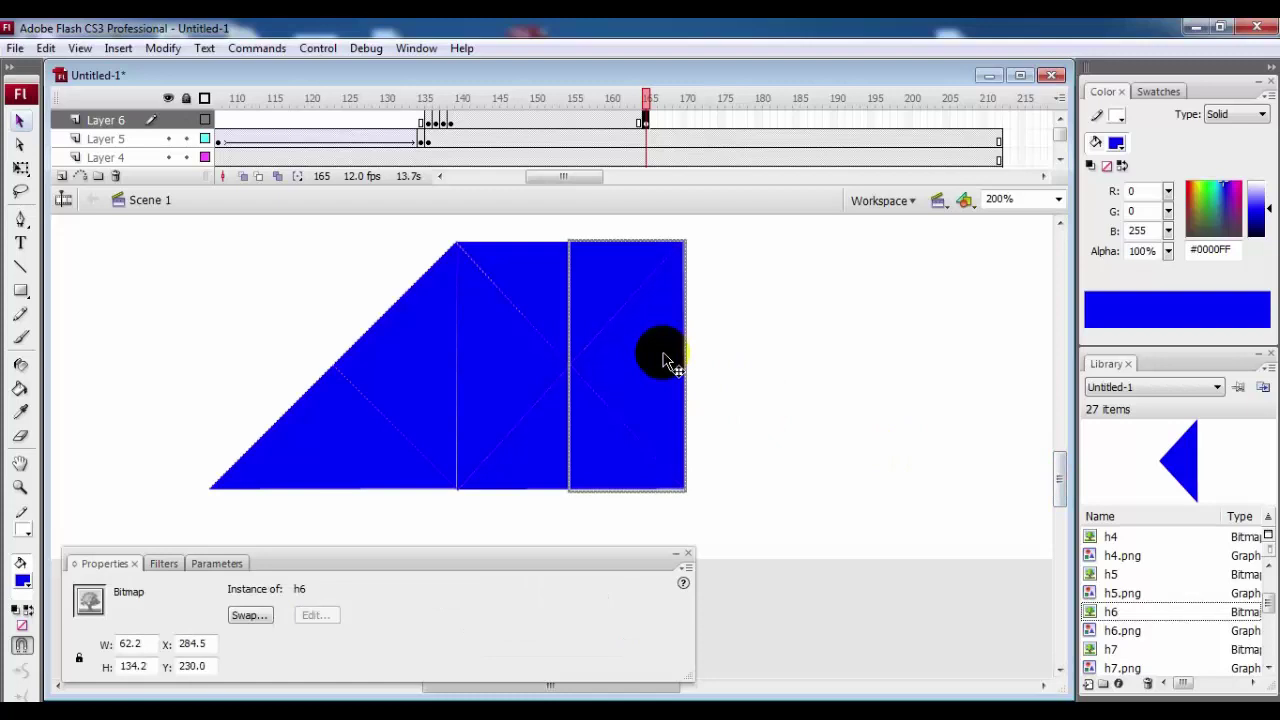
click(803, 345)
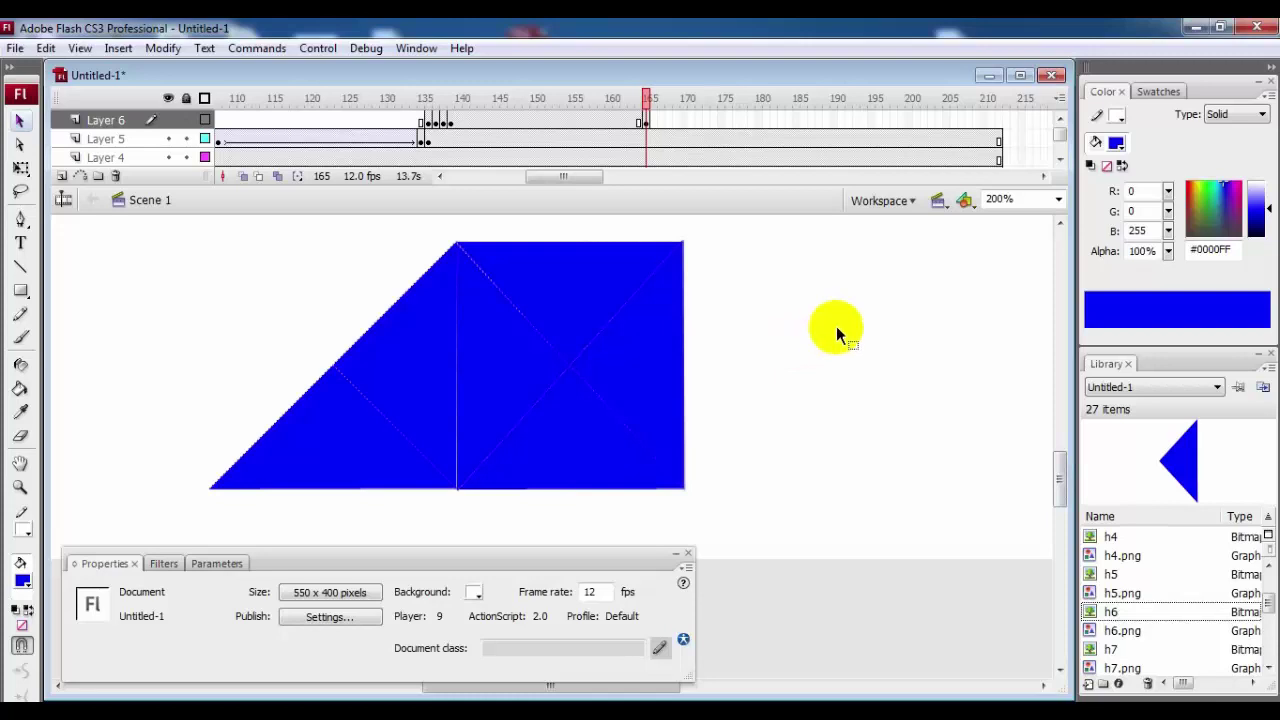
Create a motion tween on Layer 6 from frame 149, viewing the stage at 100%
click(527, 120)
right_click(527, 120)
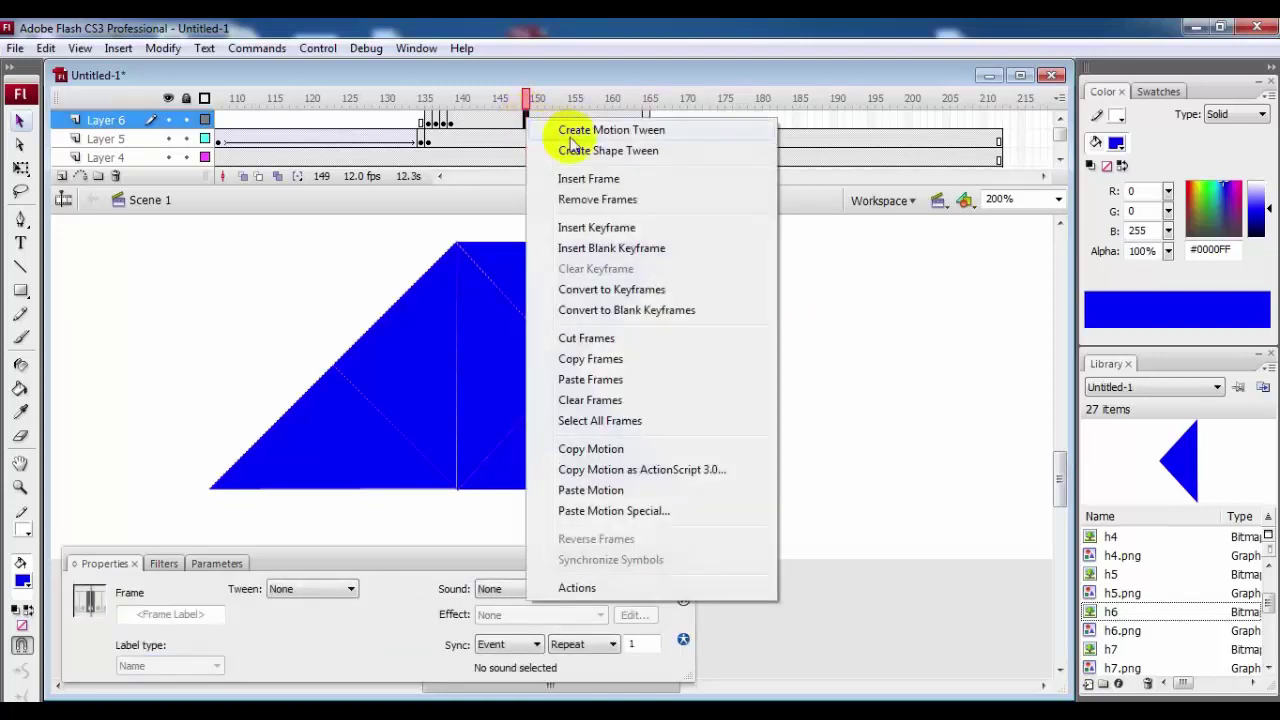
click(586, 134)
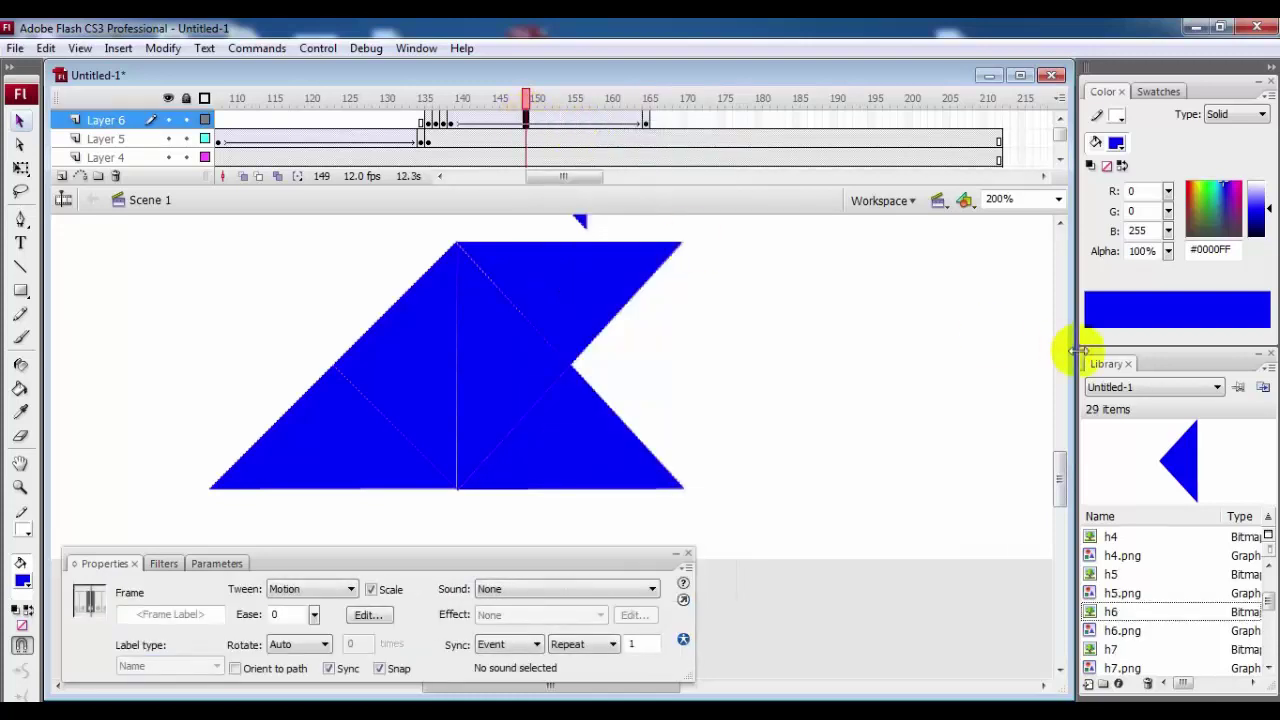
click(1058, 199)
click(1017, 277)
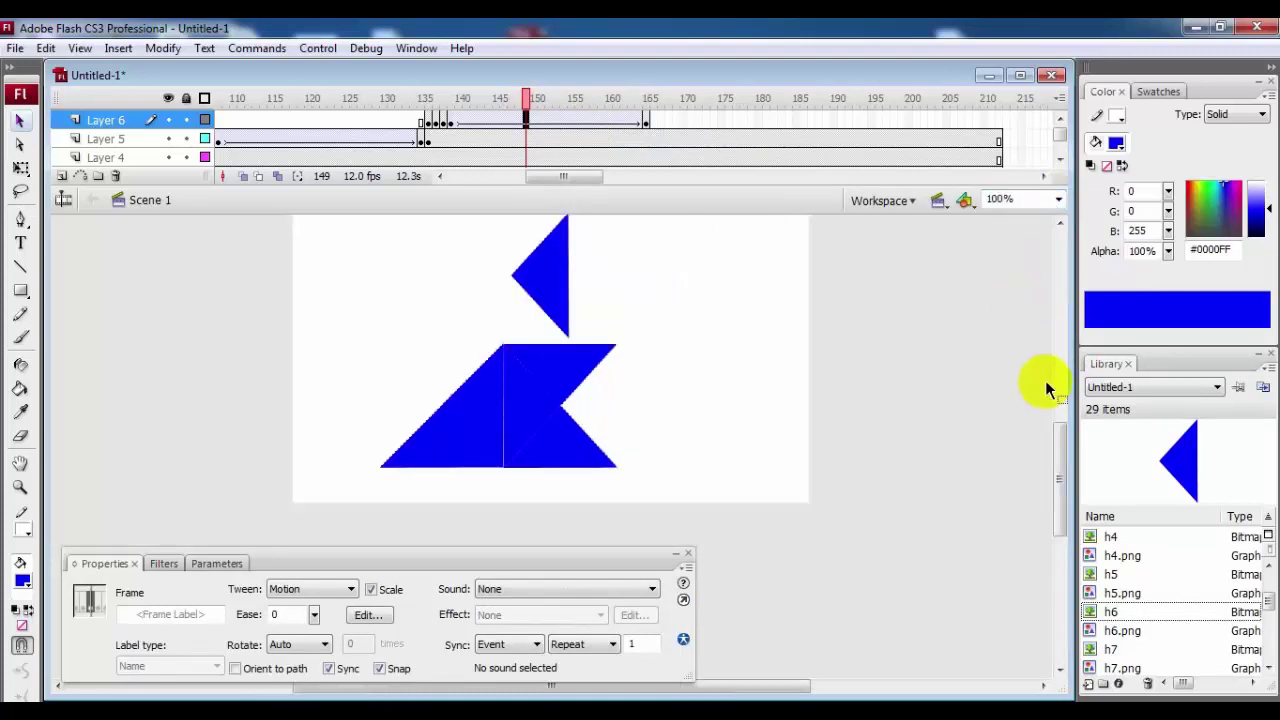
drag(527, 98, 647, 120)
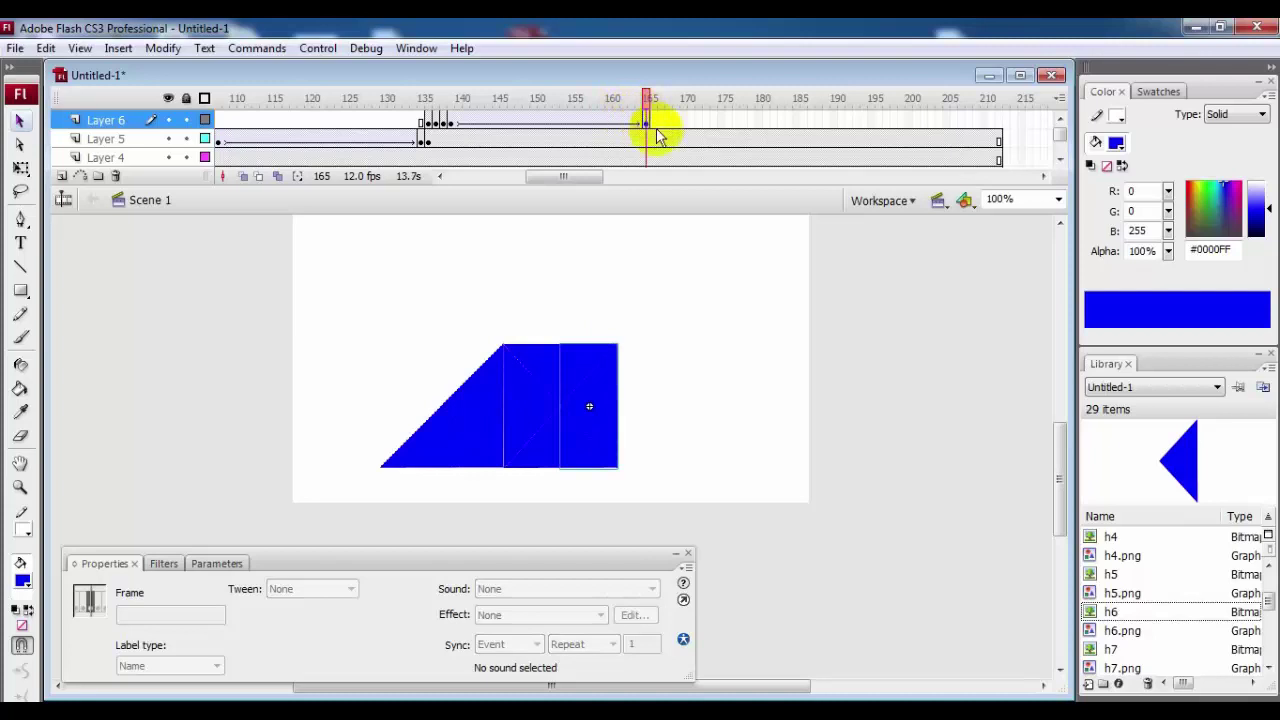
Extend Layer 6 through frame 212
click(997, 121)
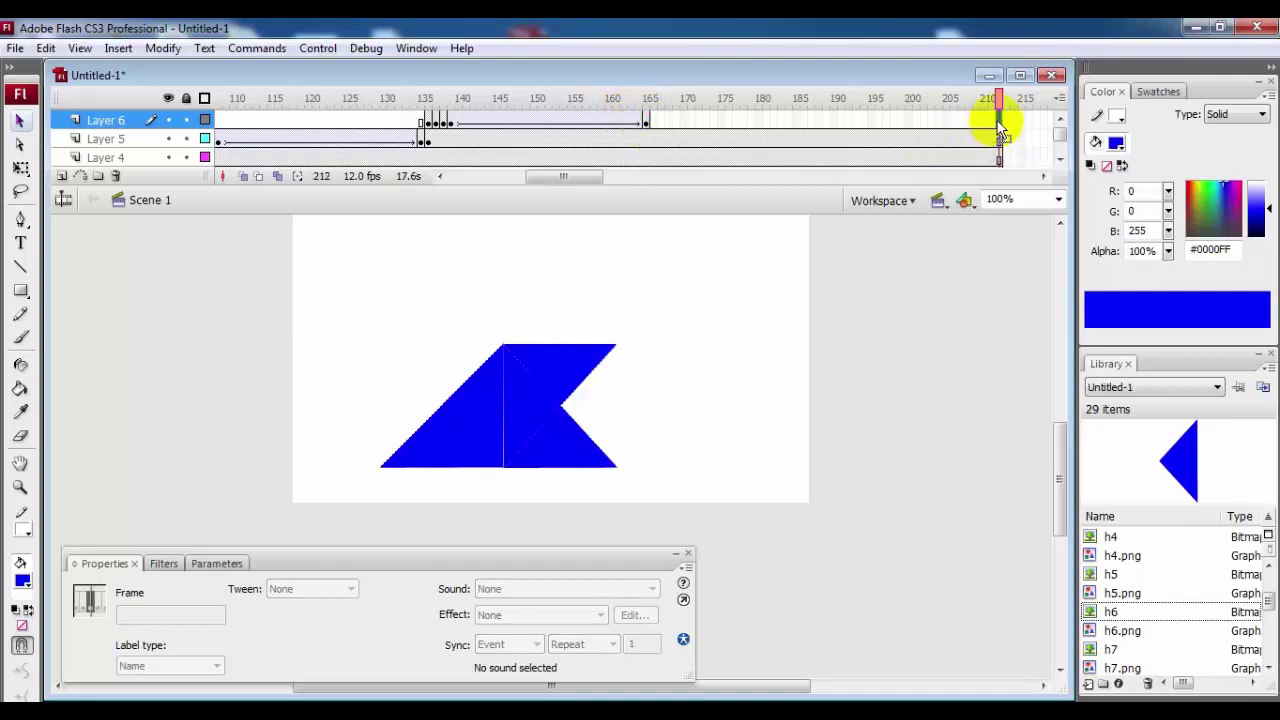
key(F6)
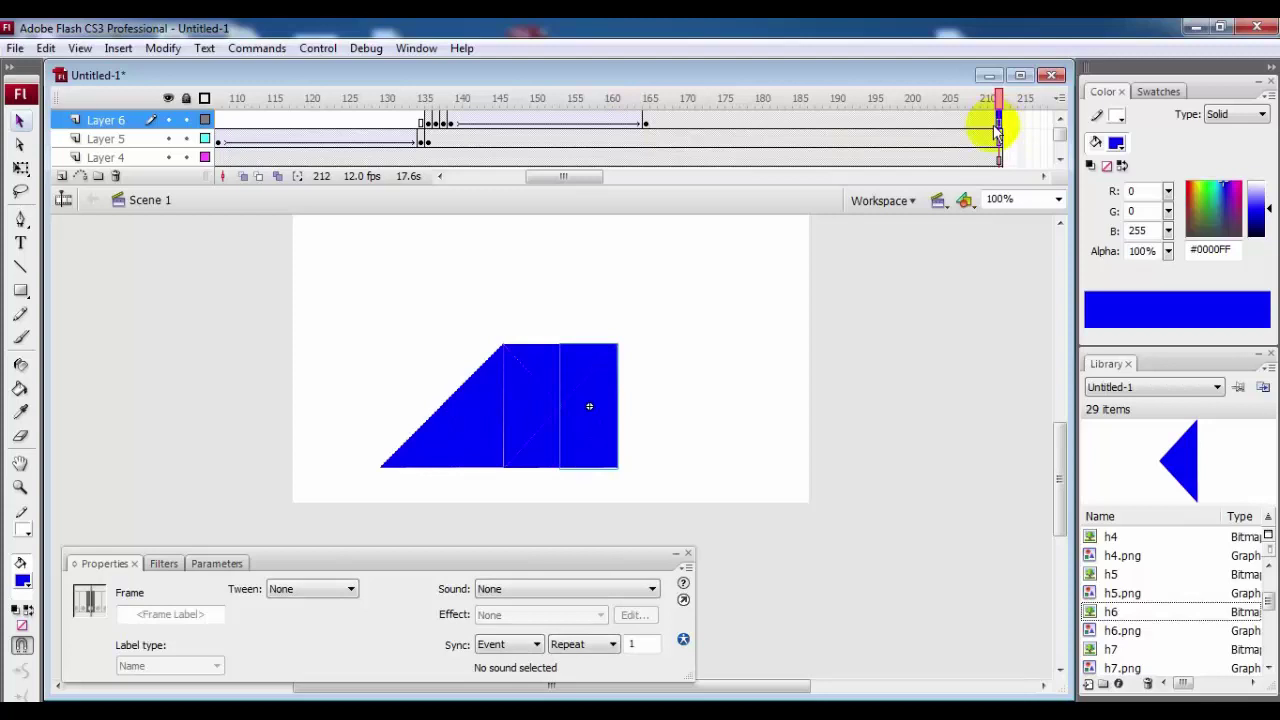
click(767, 335)
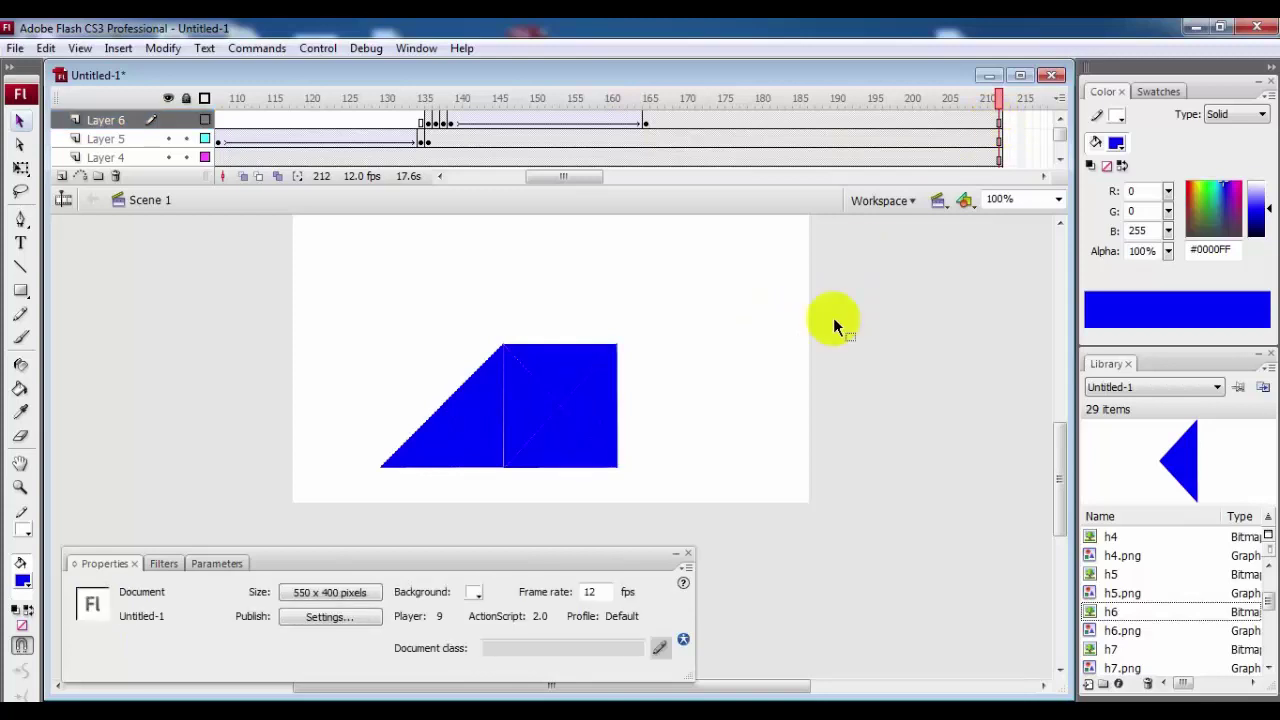
Add Layer 7 and copy Layer 6's frames starting at frame 137
click(62, 176)
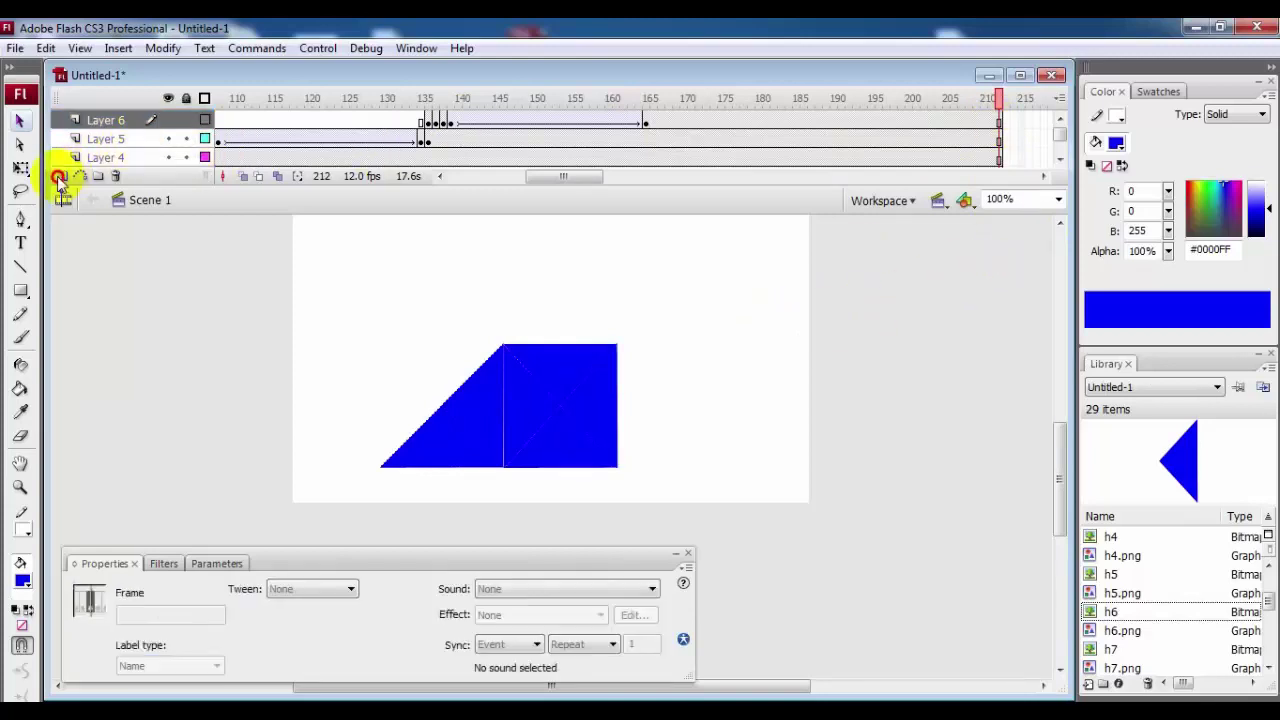
click(647, 122)
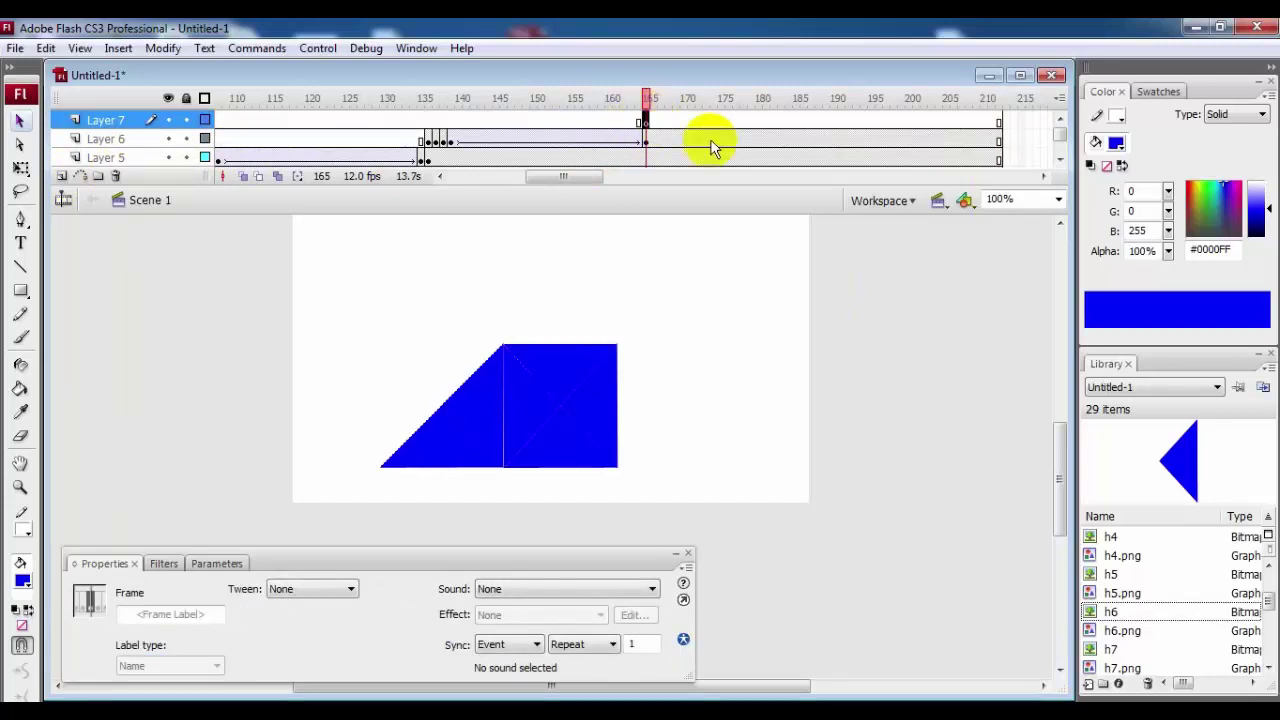
click(436, 139)
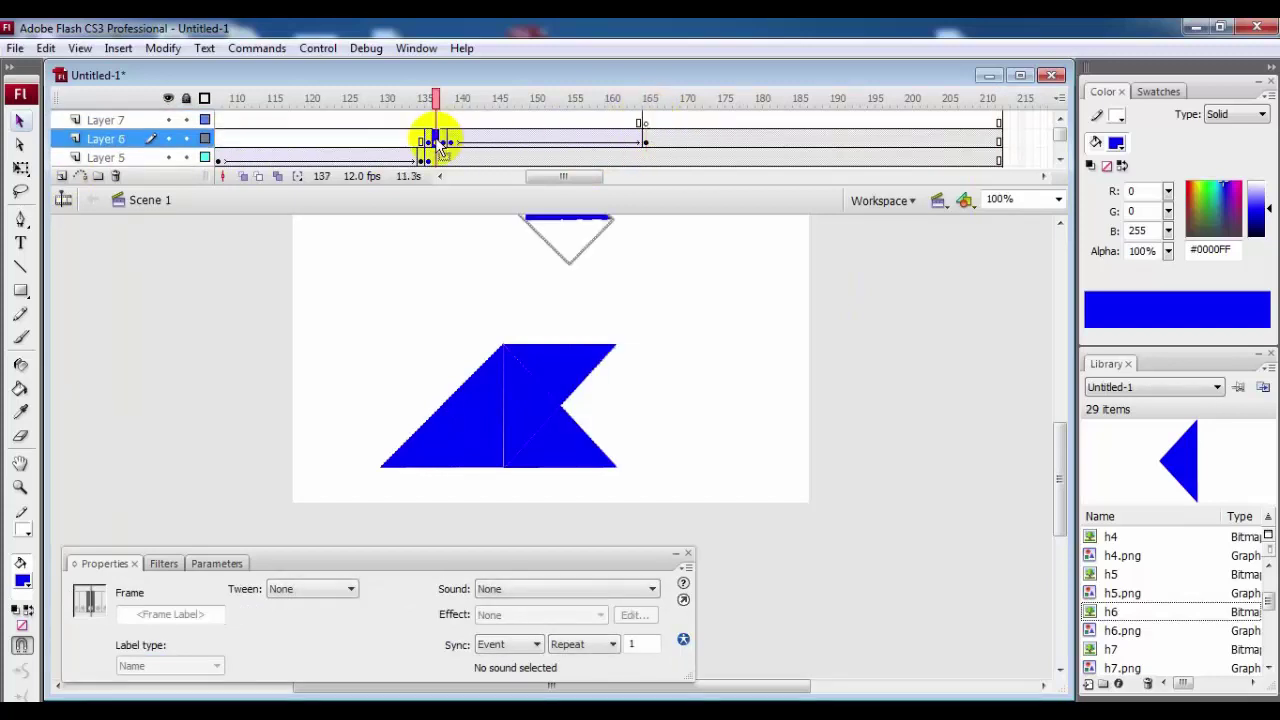
right_click(436, 139)
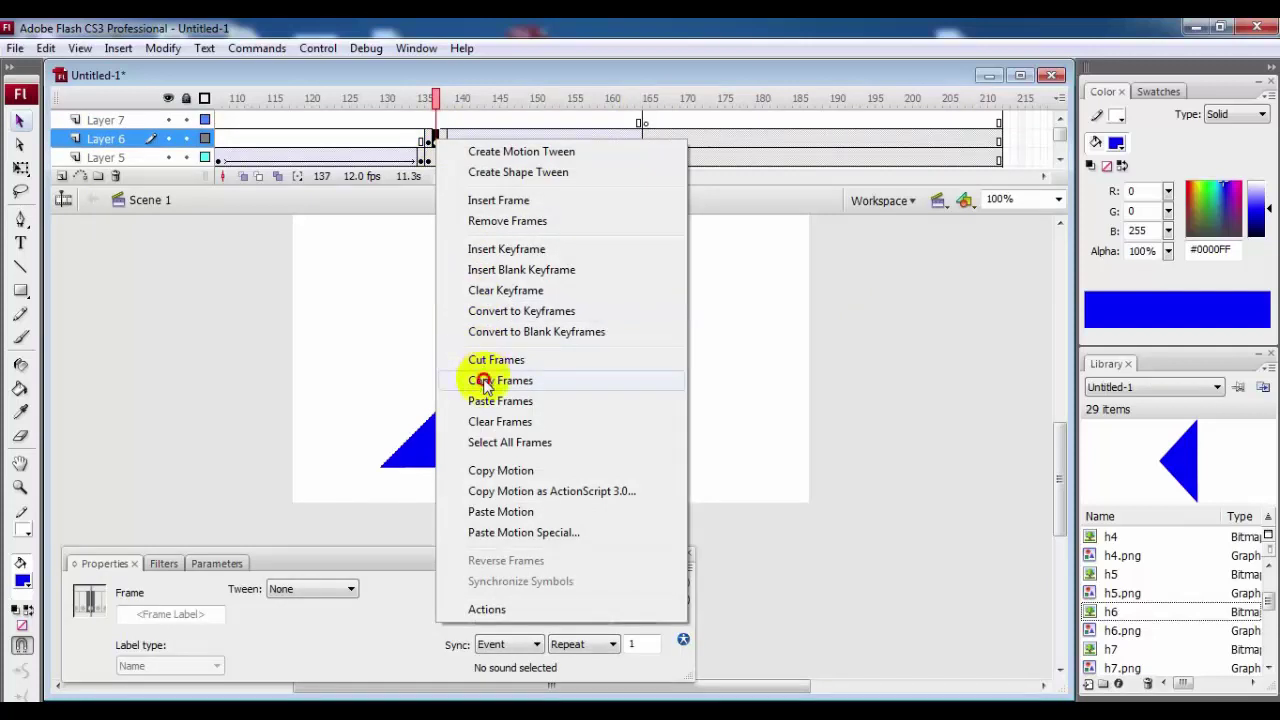
click(481, 380)
Paste the frames at Layer 7 frame 165, add two keyframes, and delete the stray top triangle
click(645, 122)
right_click(646, 125)
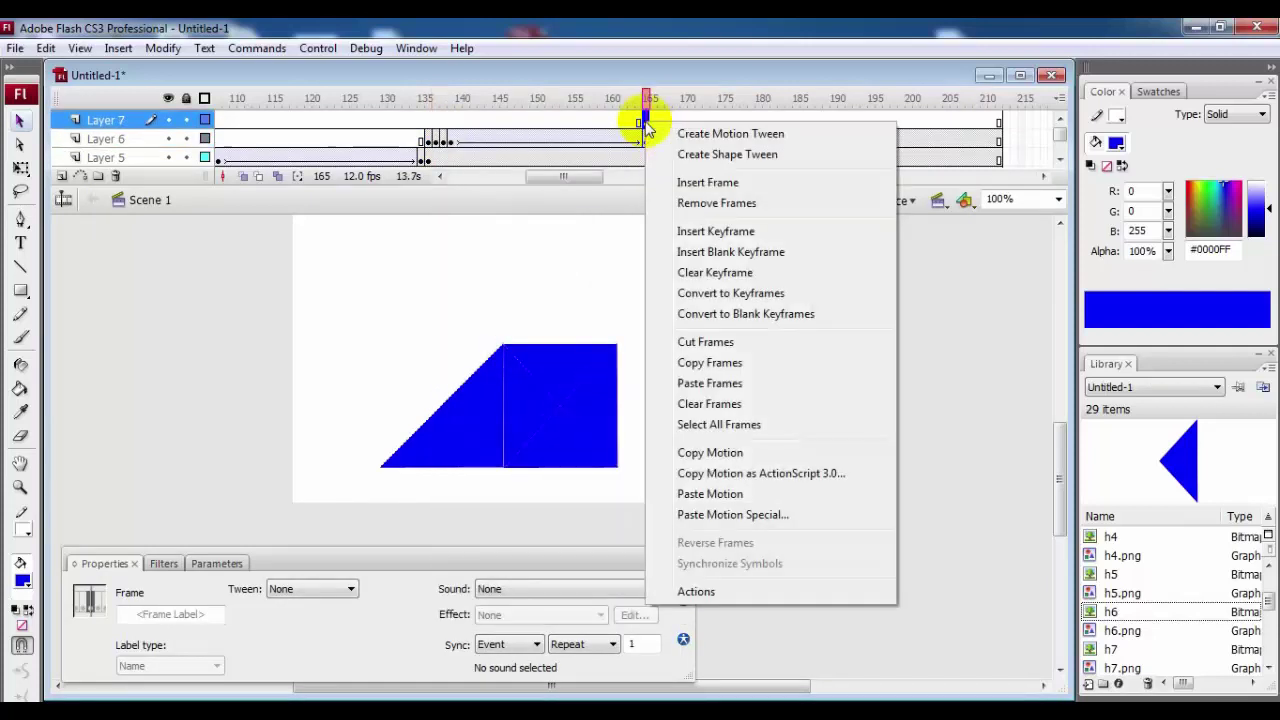
click(689, 380)
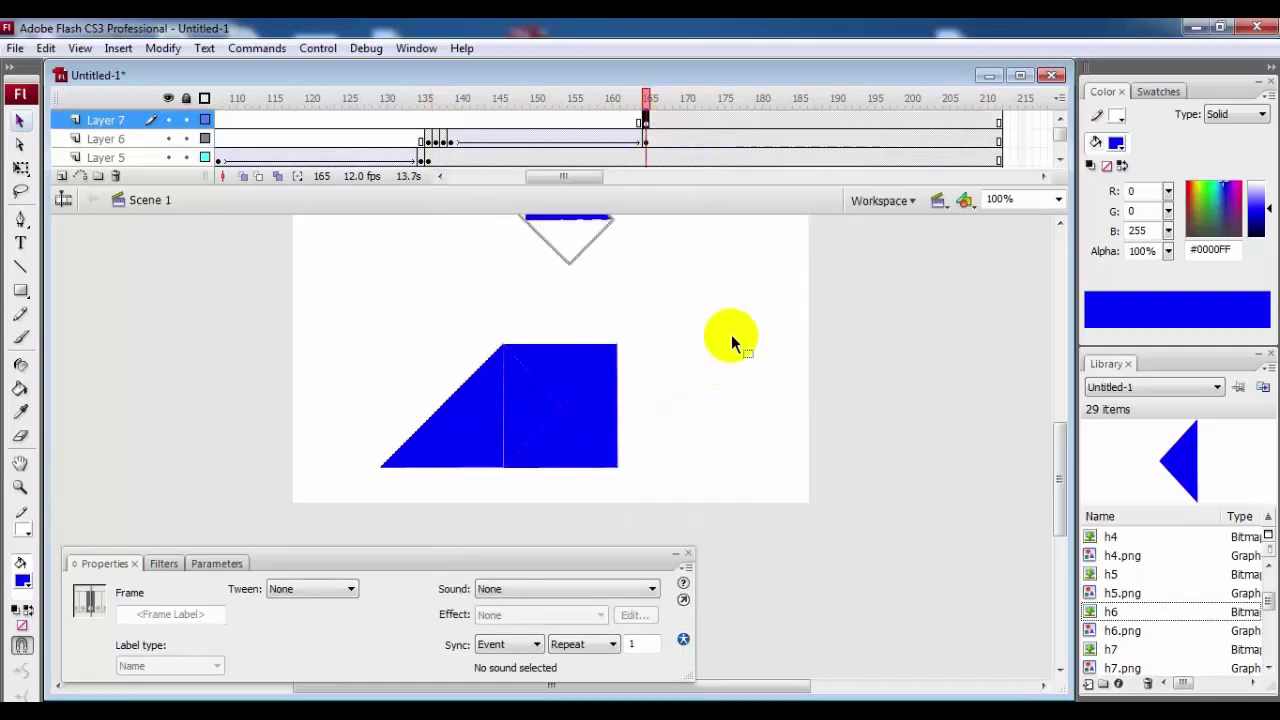
key(F6)
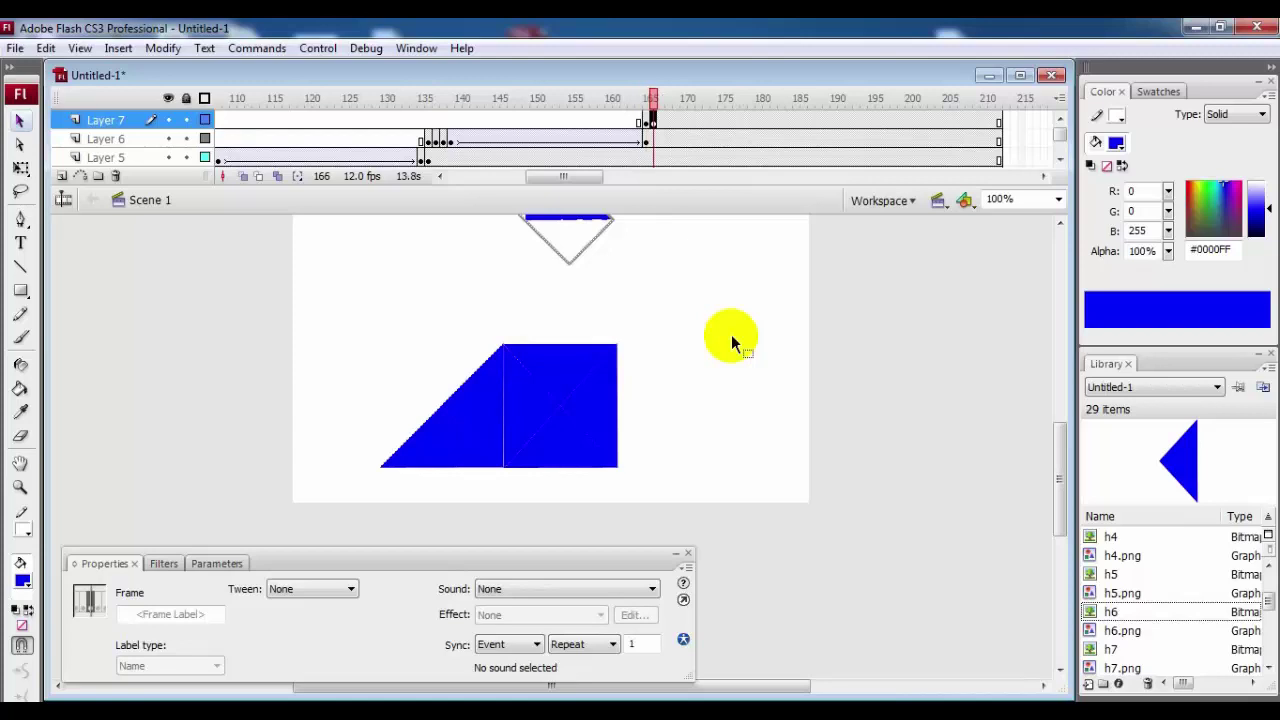
key(F6)
key(F6)
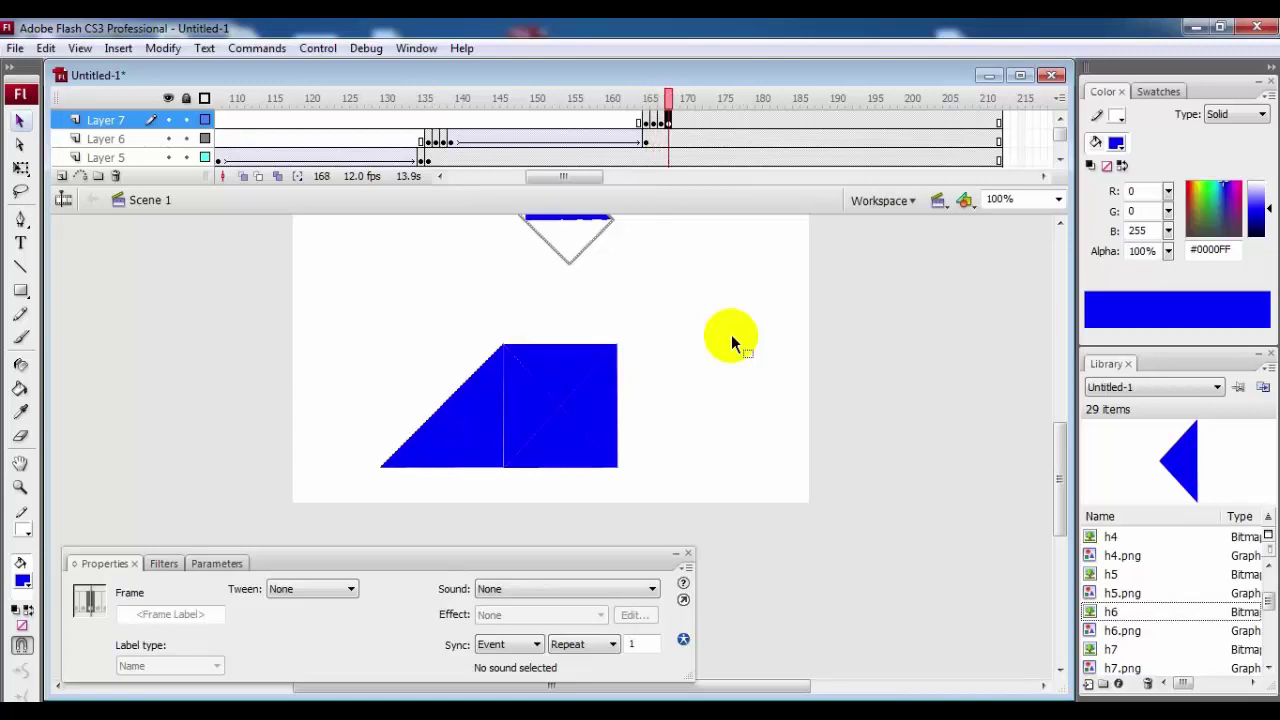
key(Delete)
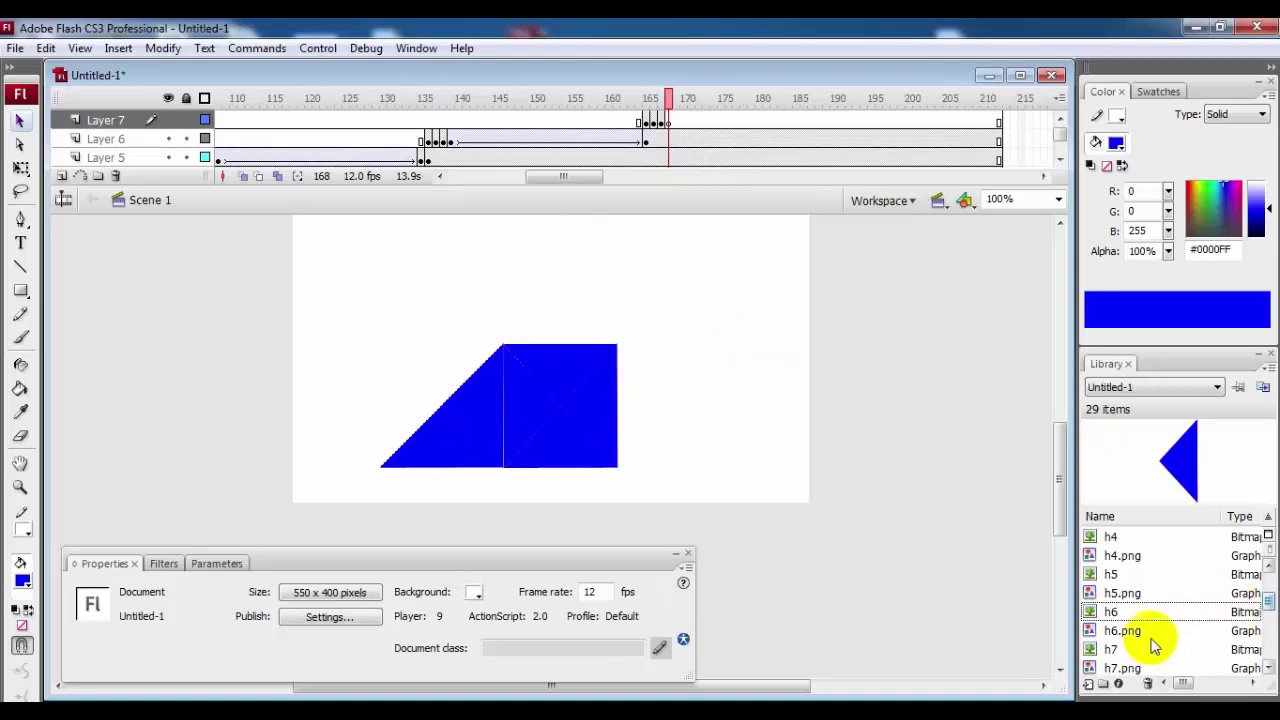
Place the h7 triangle from the Library on the stage at X 200, Y 5
drag(1103, 650, 569, 279)
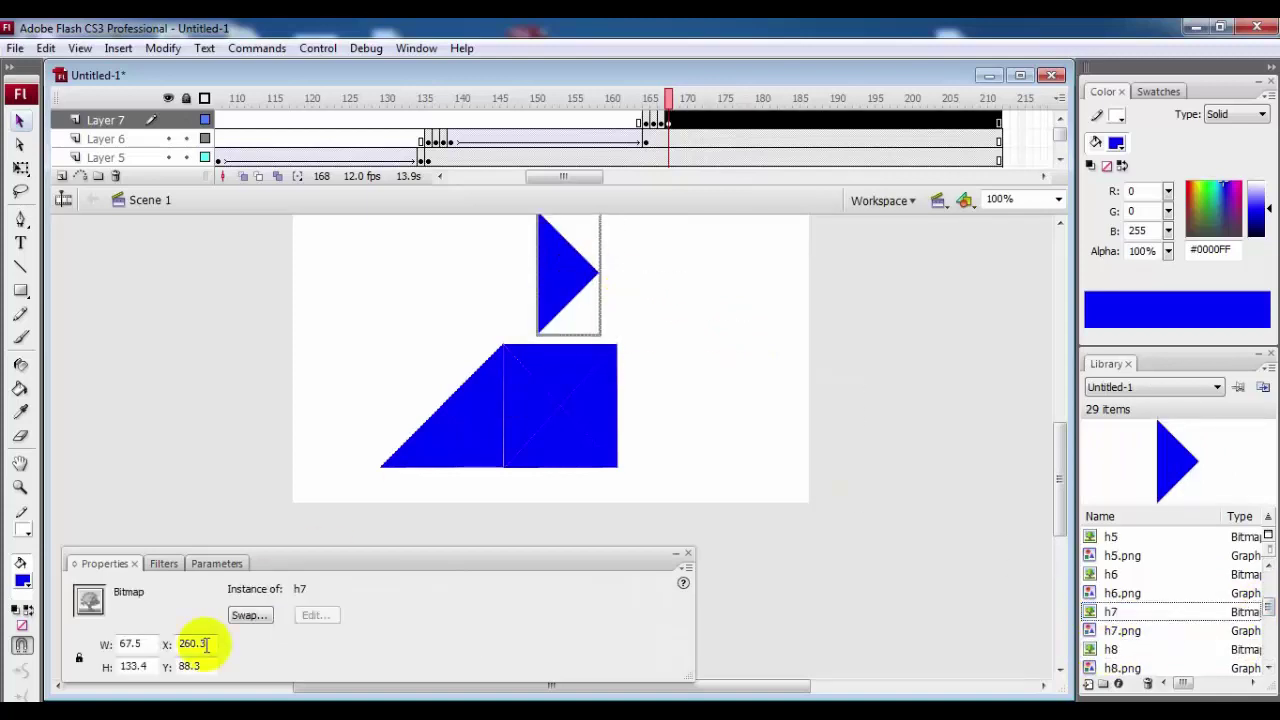
drag(206, 646, 146, 645)
text(2)
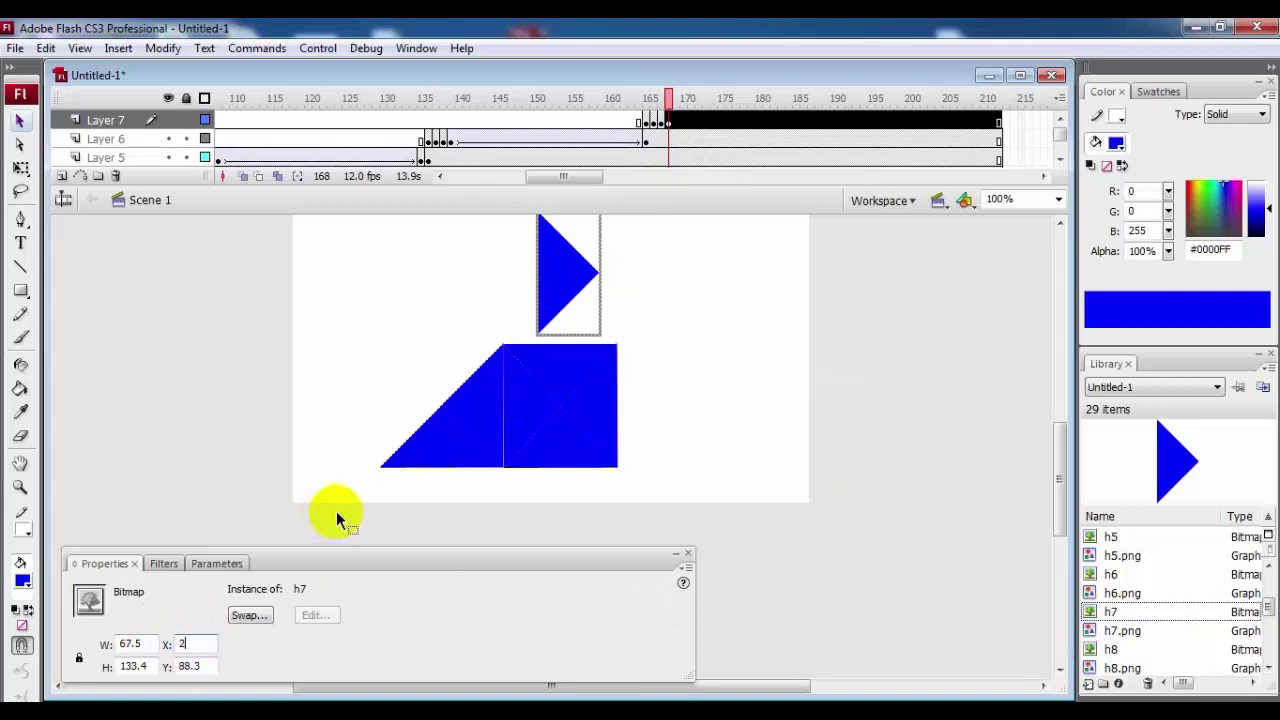
text(00)
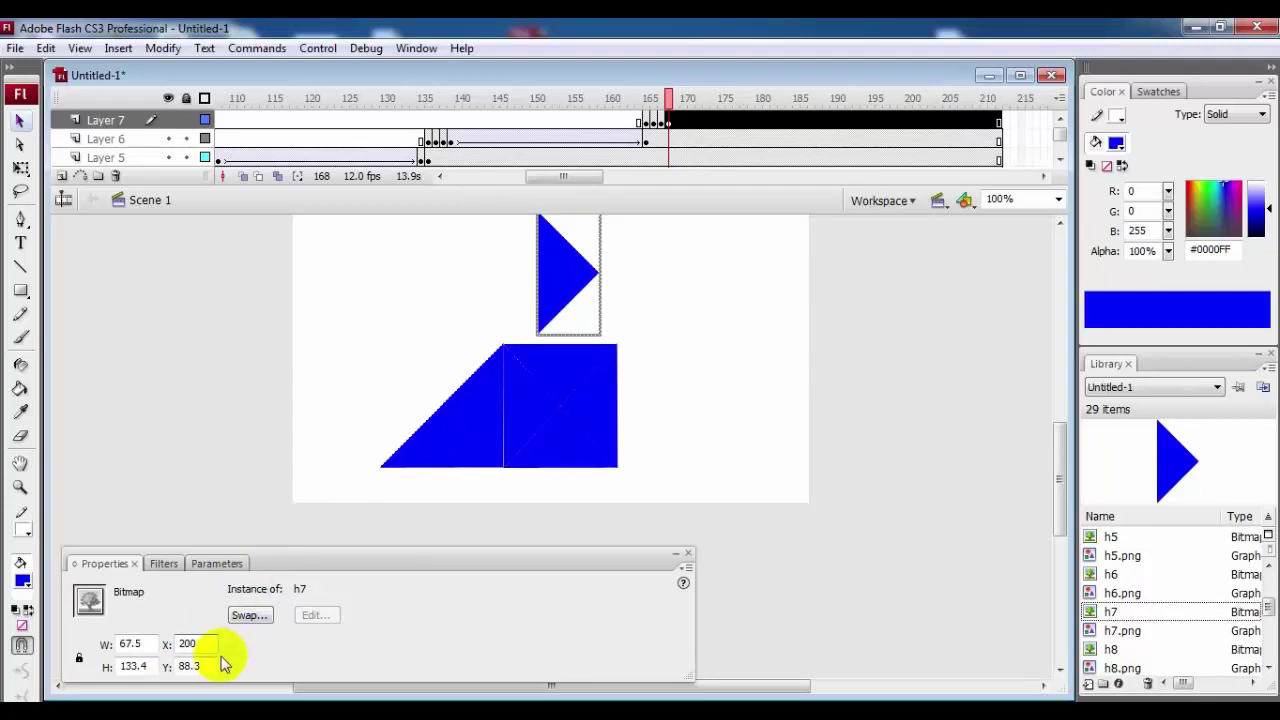
click(209, 664)
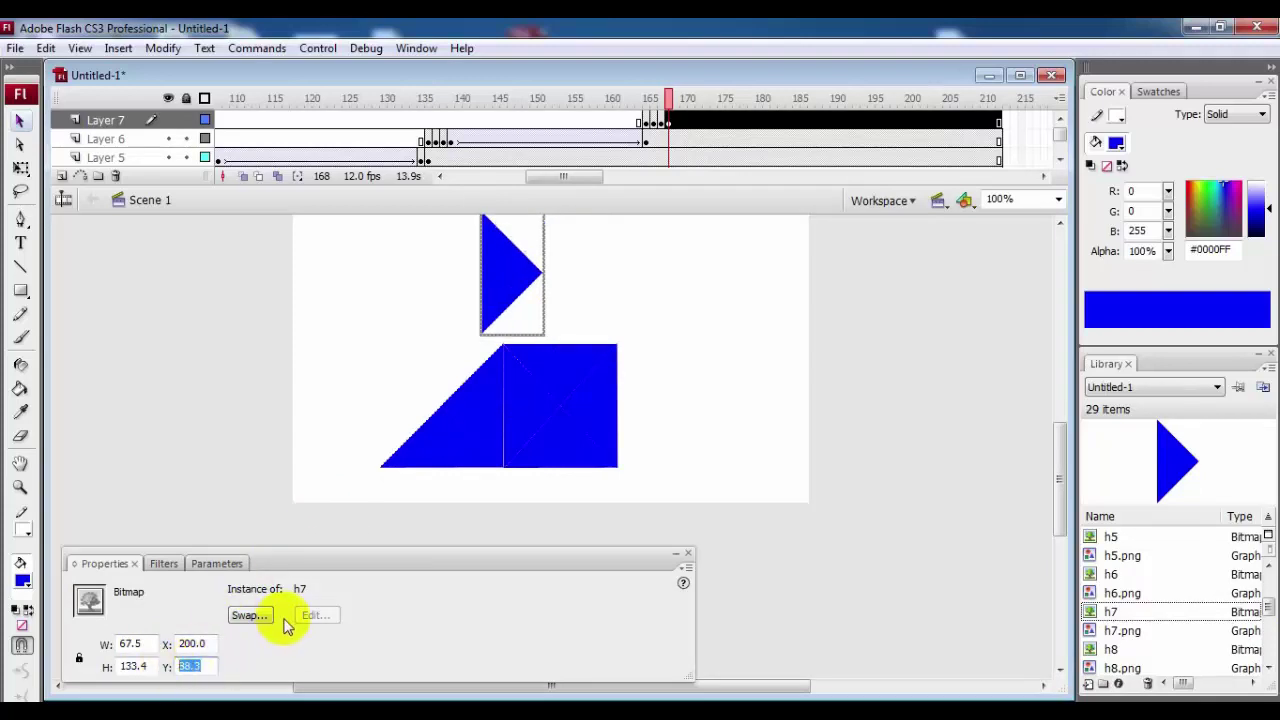
text(5)
key(Return)
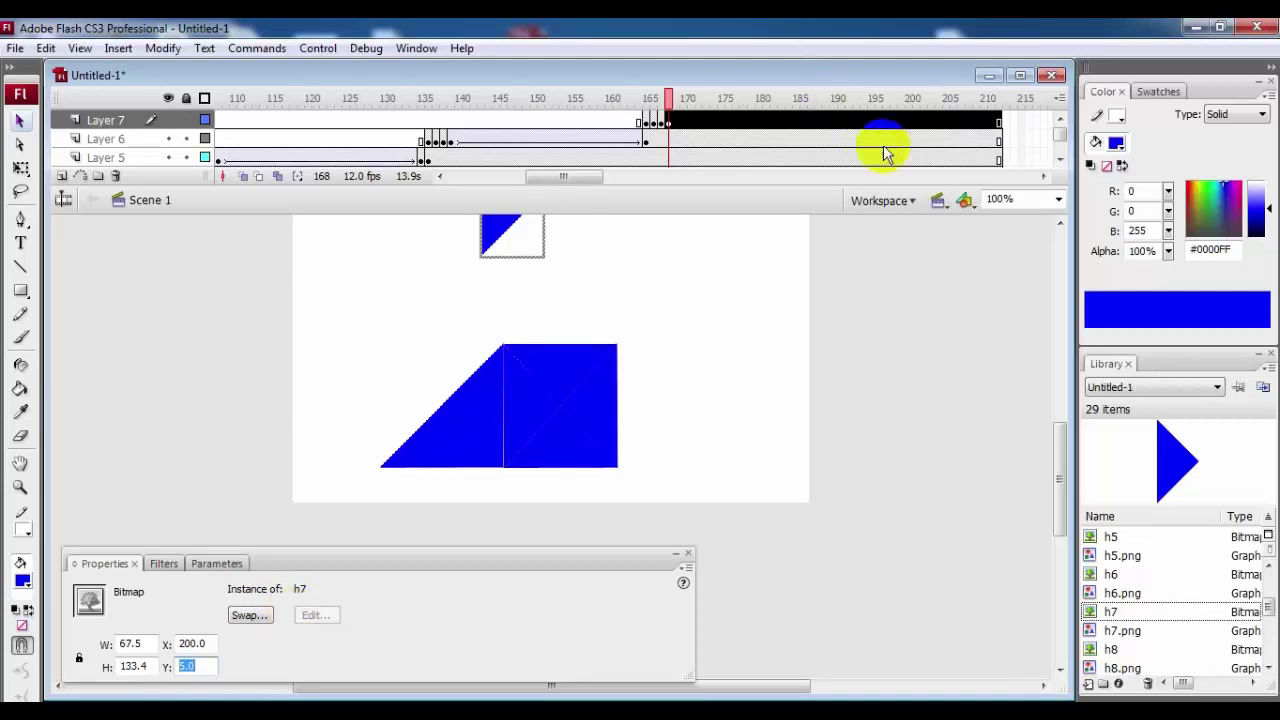
At frame 190 and 200% zoom, nudge h7 to X 345.5, Y 230.5 against the blue pieces
click(915, 121)
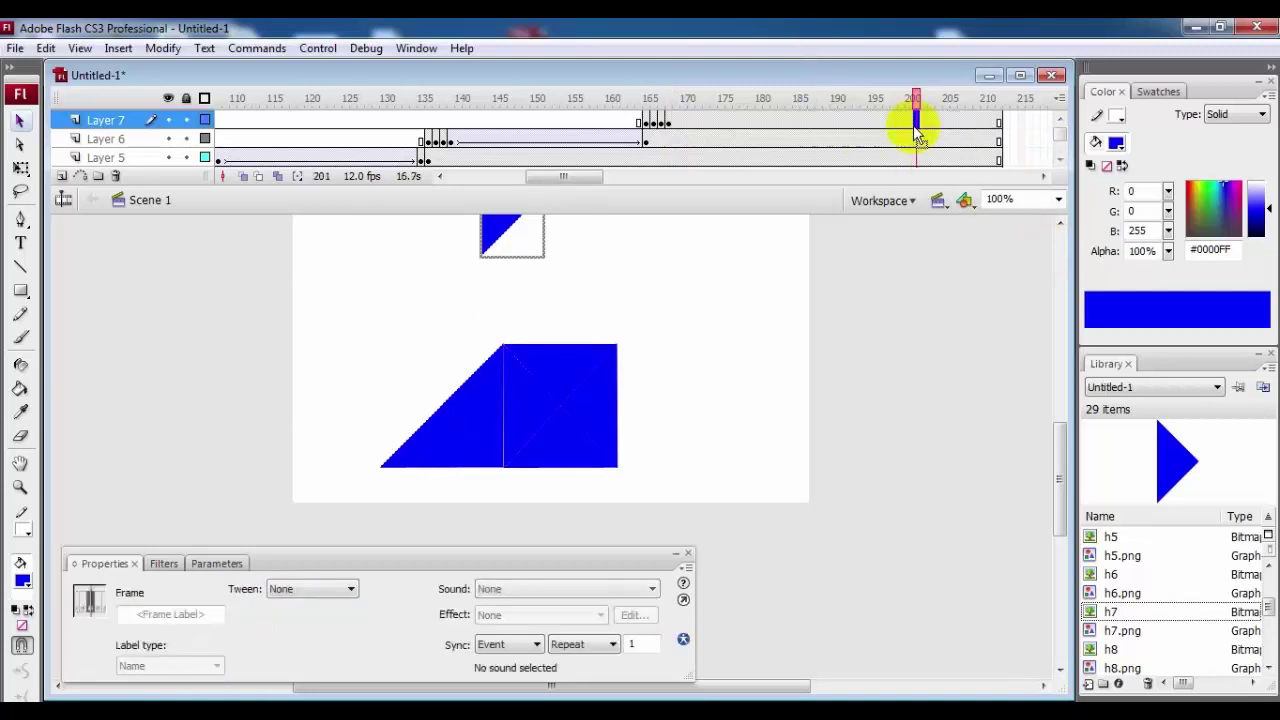
click(836, 121)
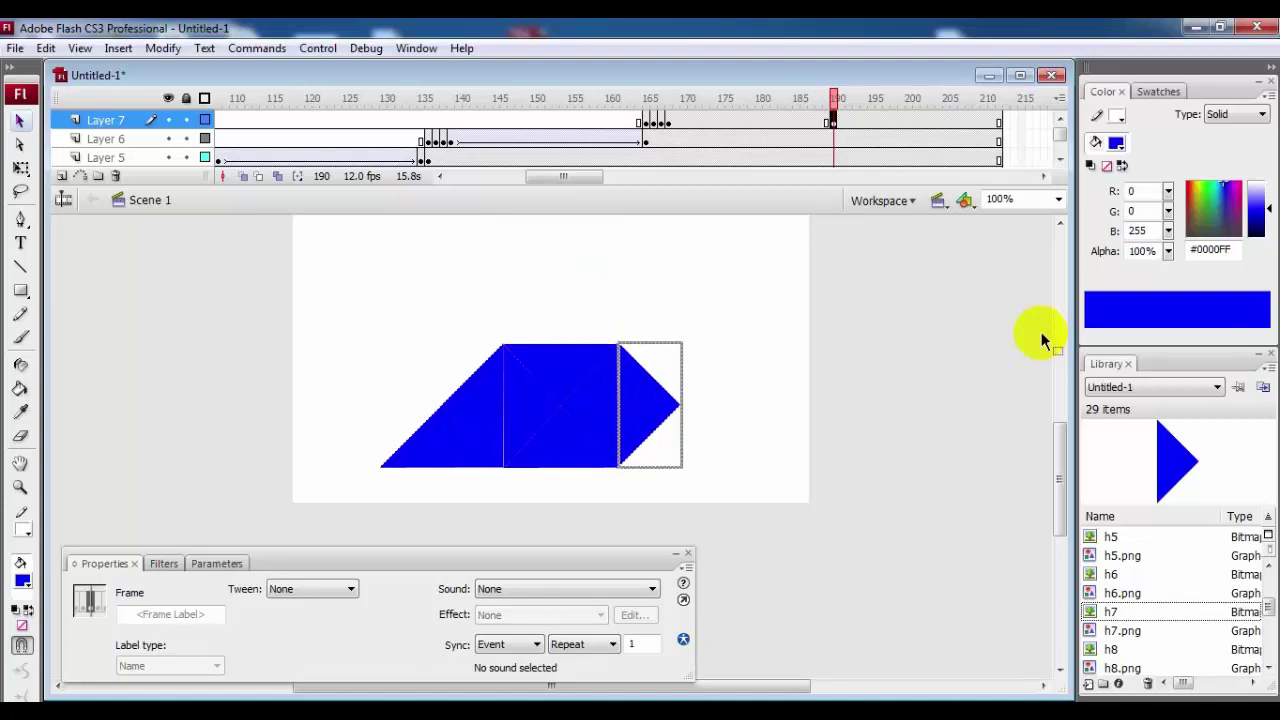
click(1060, 200)
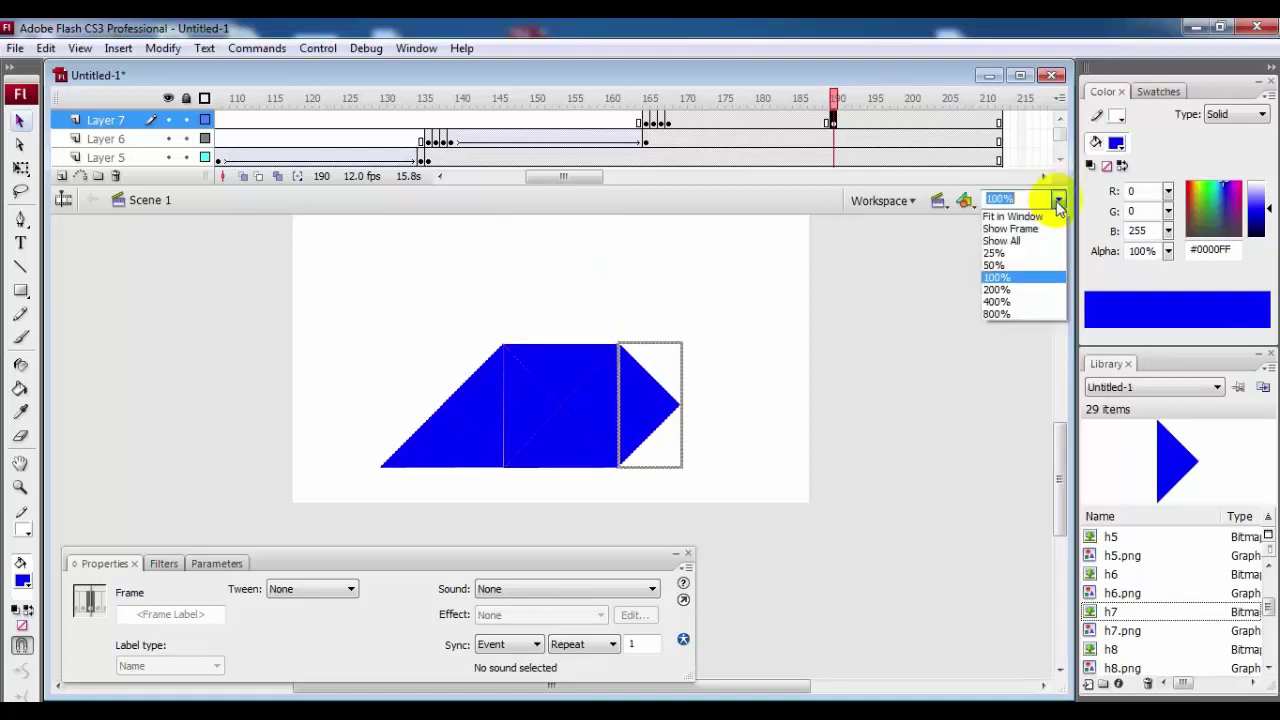
click(1011, 288)
click(748, 378)
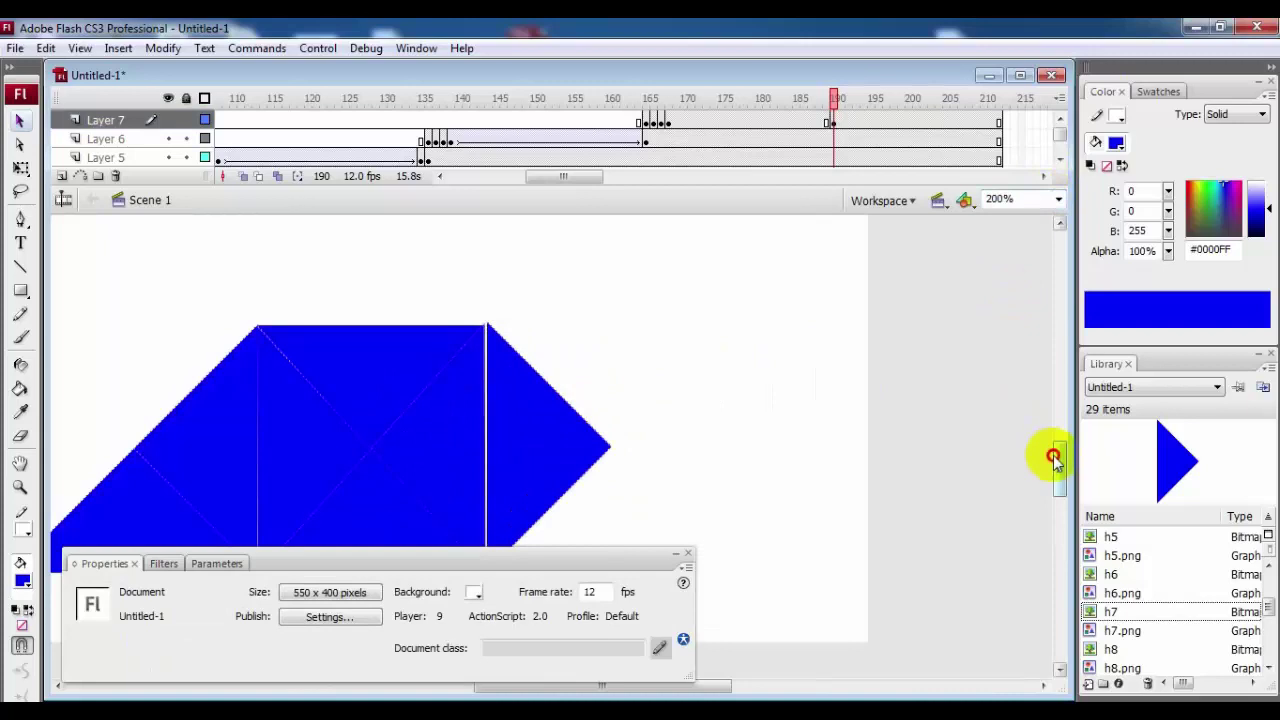
scroll(1054, 460, down, 3)
click(563, 356)
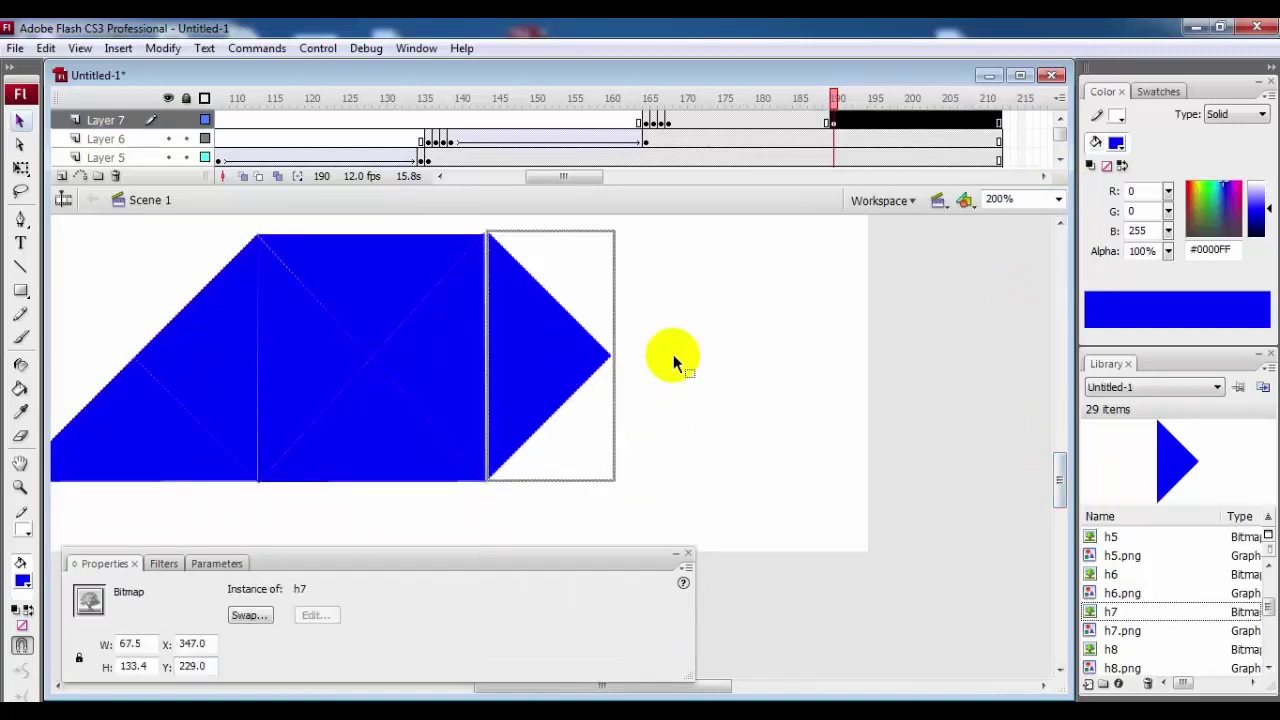
key(Left)
key(Down)
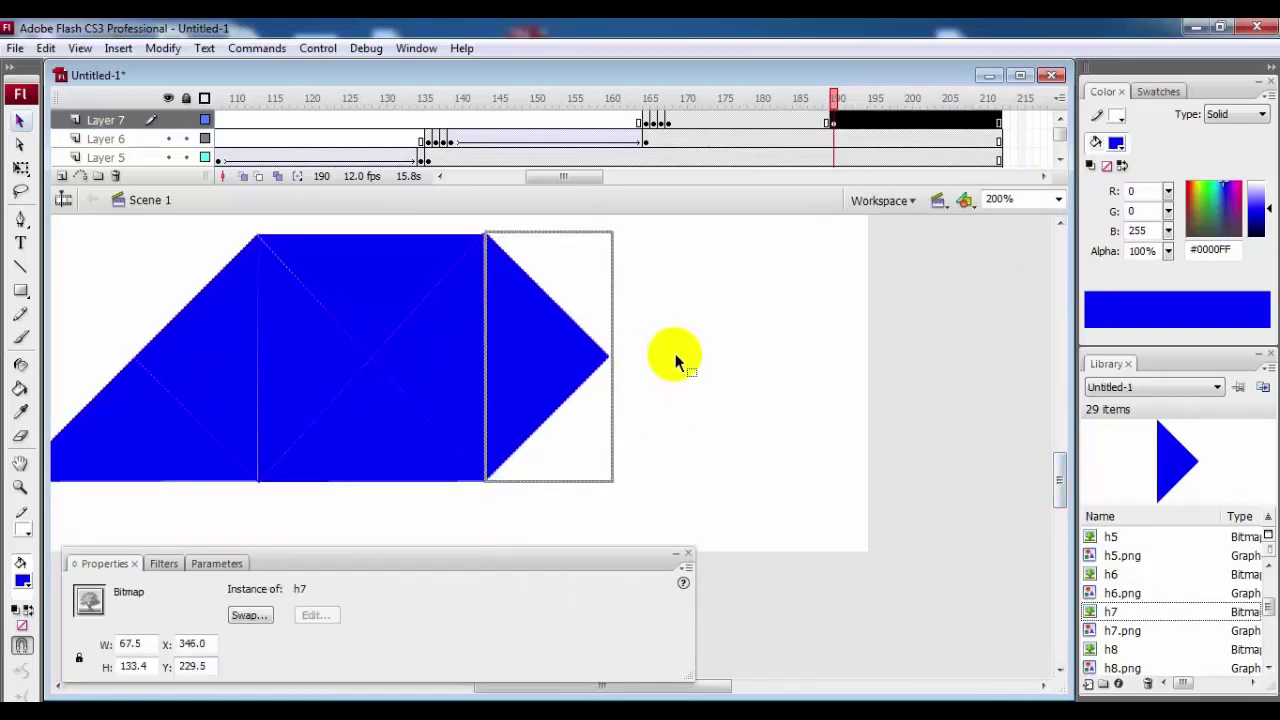
click(675, 358)
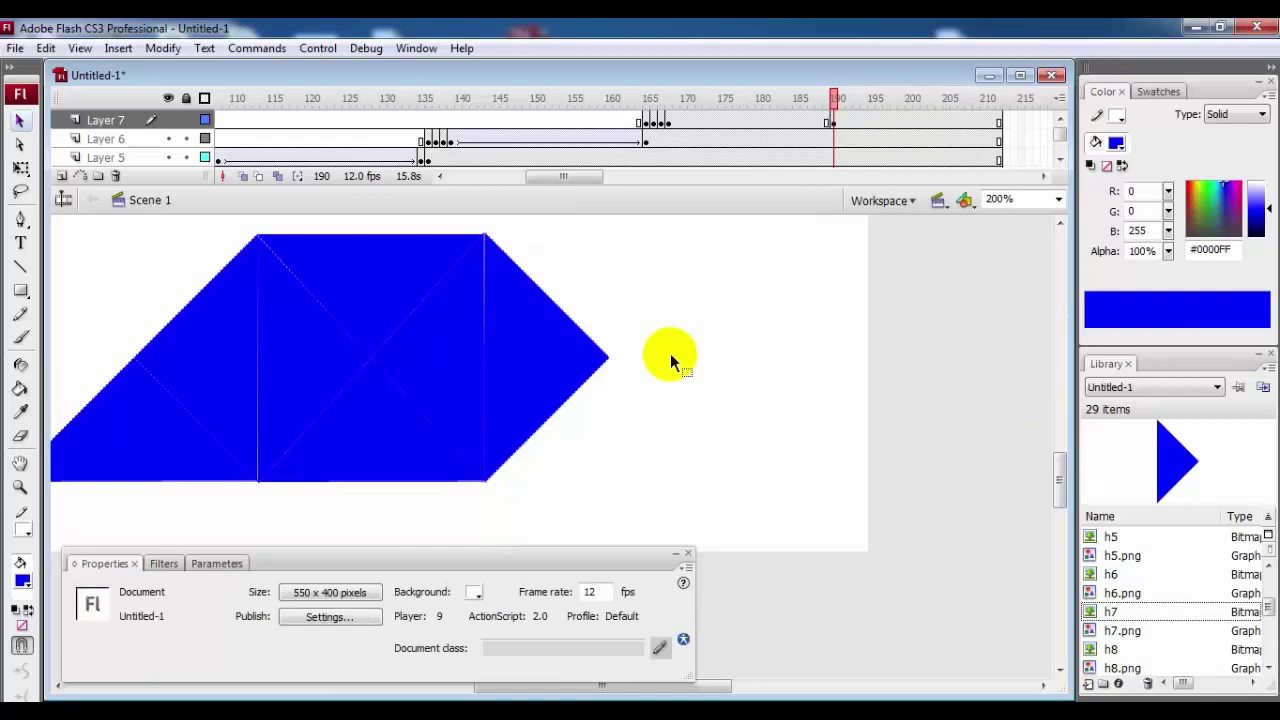
click(538, 365)
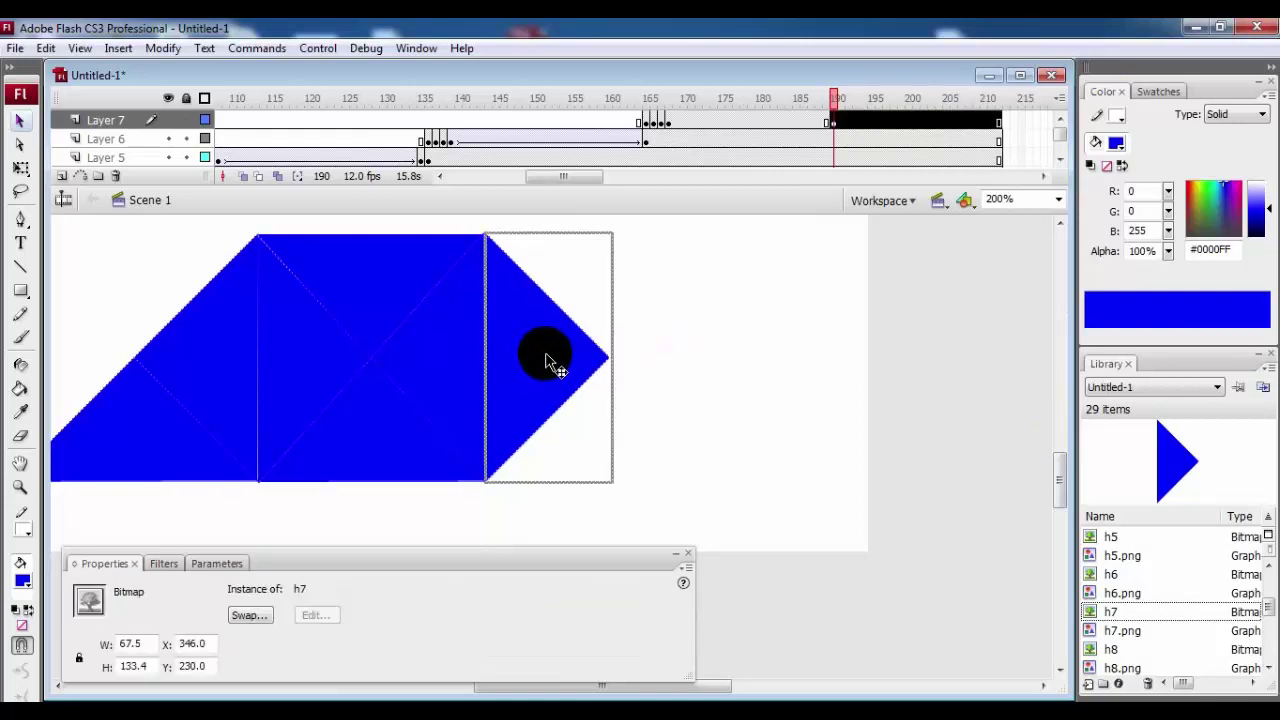
drag(548, 362, 549, 363)
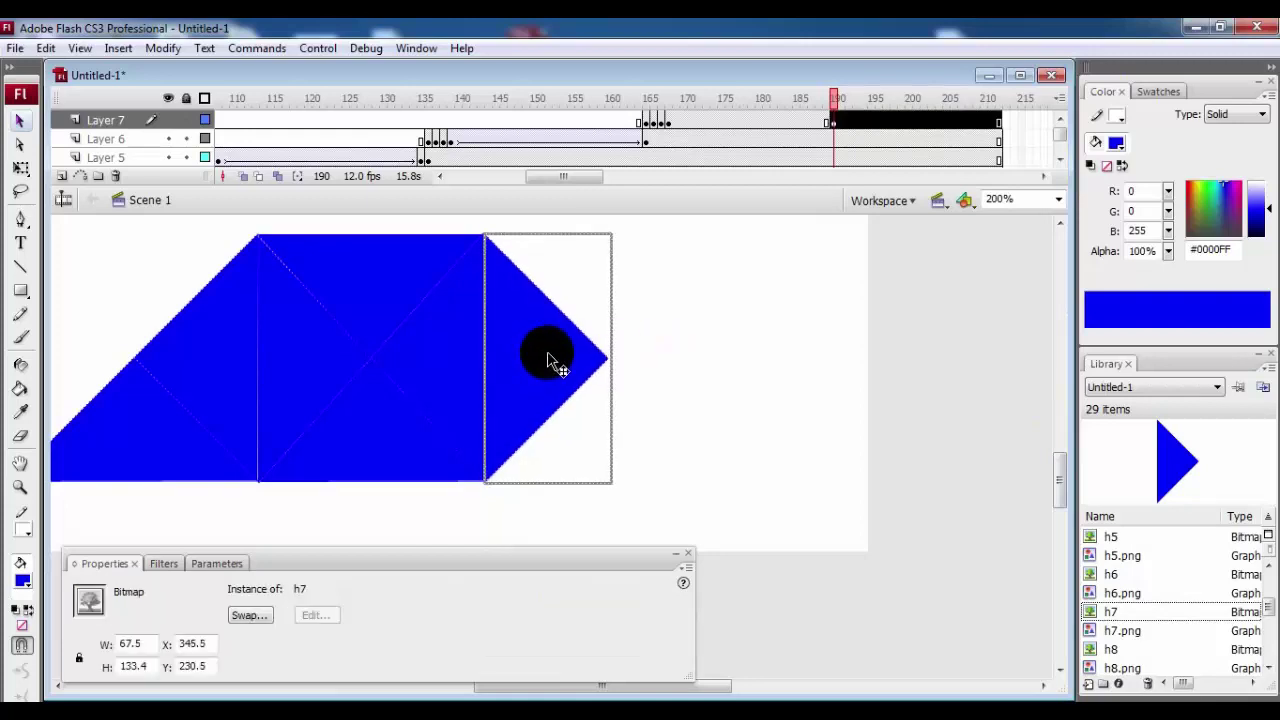
click(720, 339)
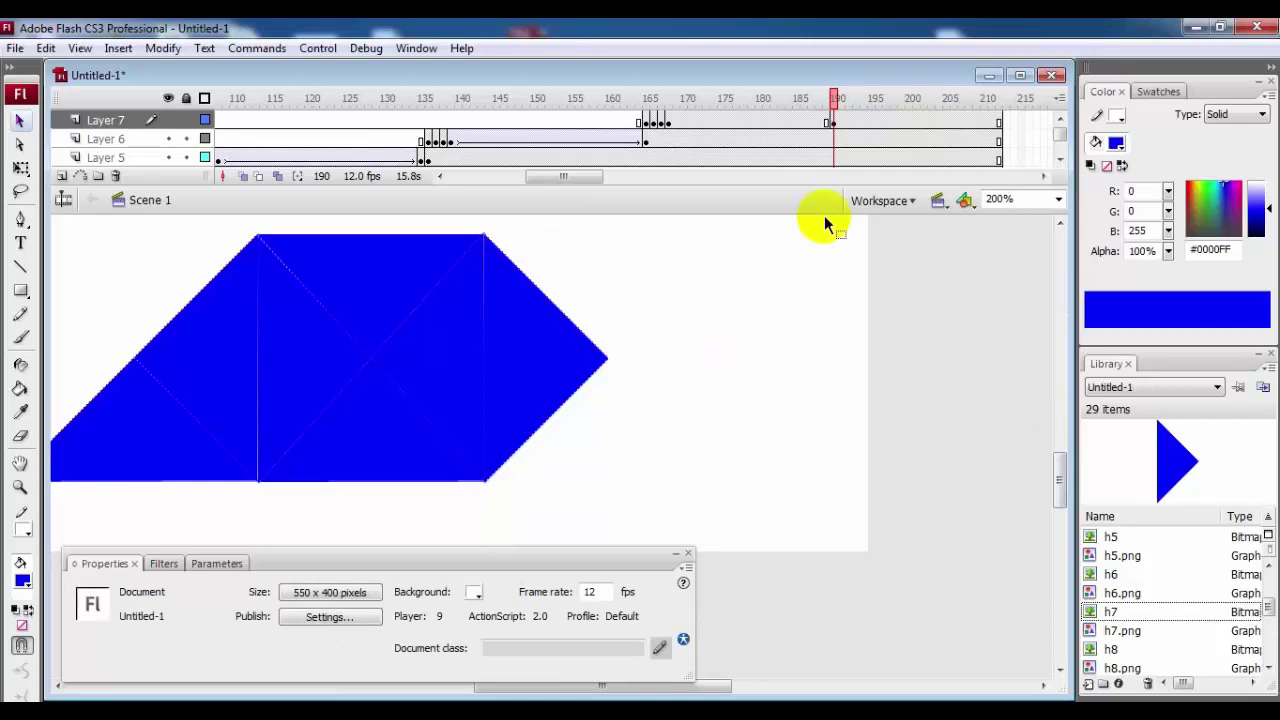
click(751, 122)
Motion-tween h7 on Layer 7 from frame 179, checking the result at frame 205
right_click(752, 125)
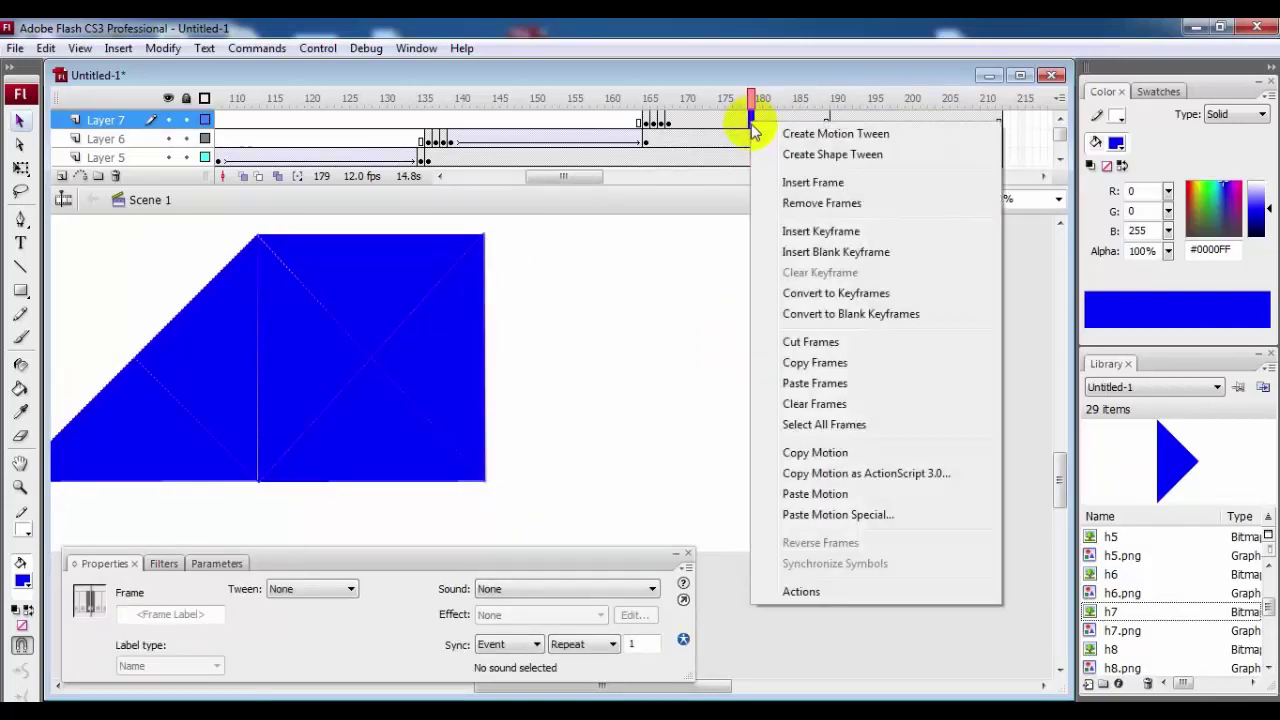
click(775, 131)
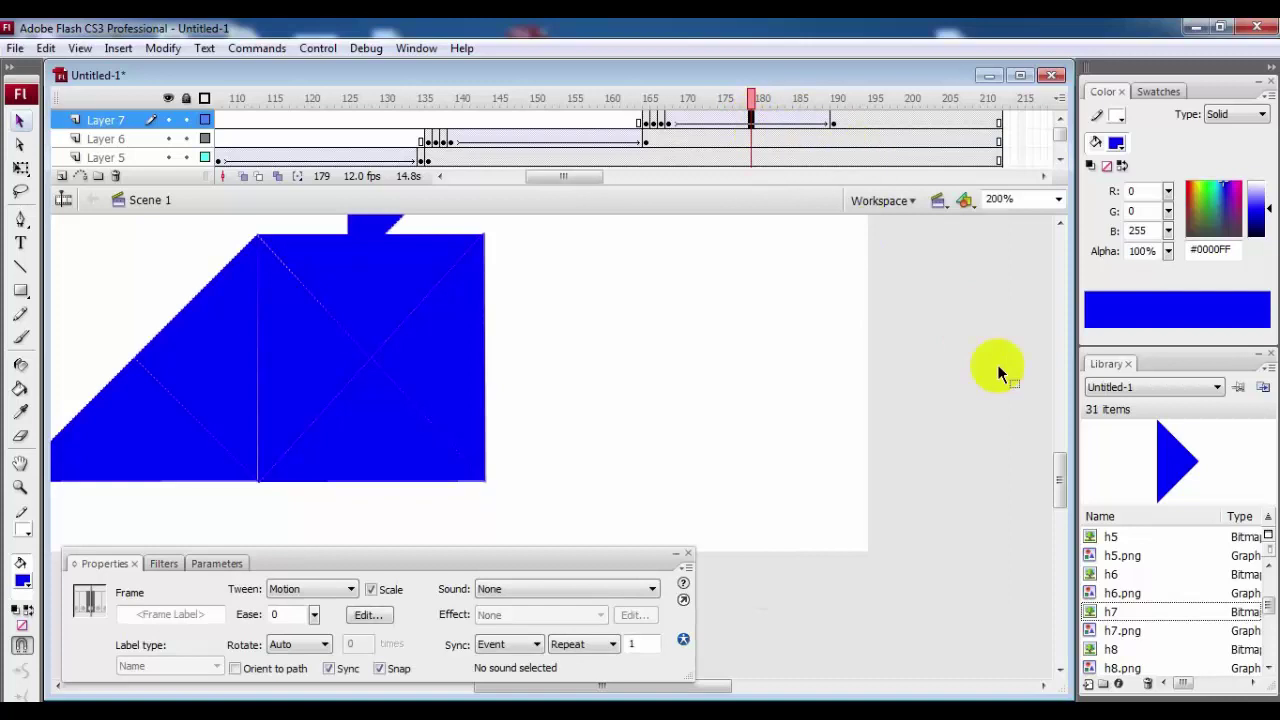
drag(1062, 475, 1062, 425)
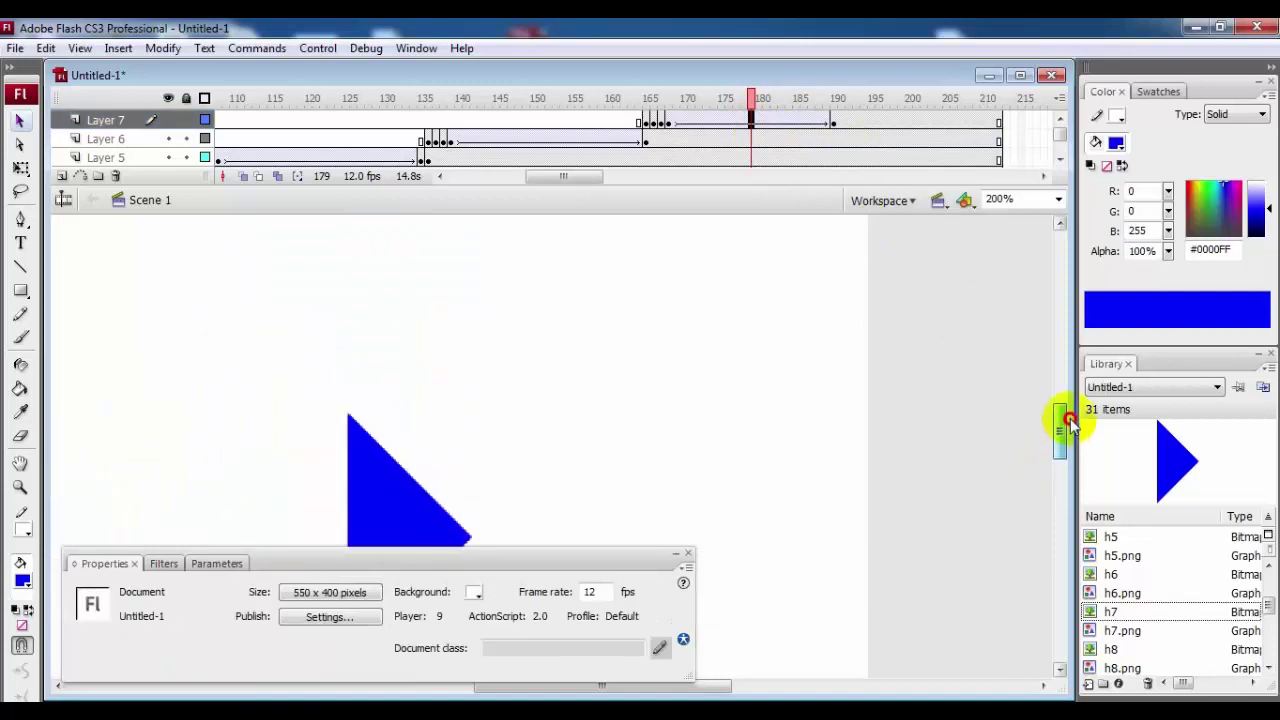
click(947, 122)
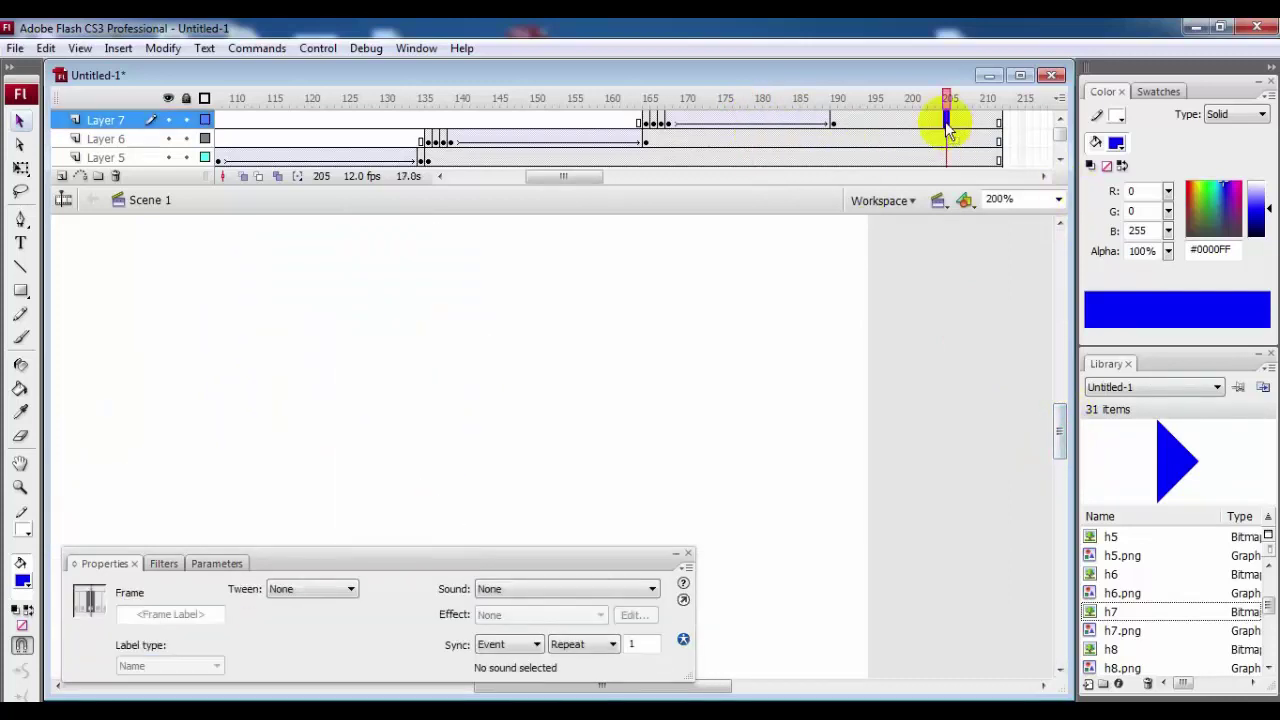
drag(1059, 408, 1058, 465)
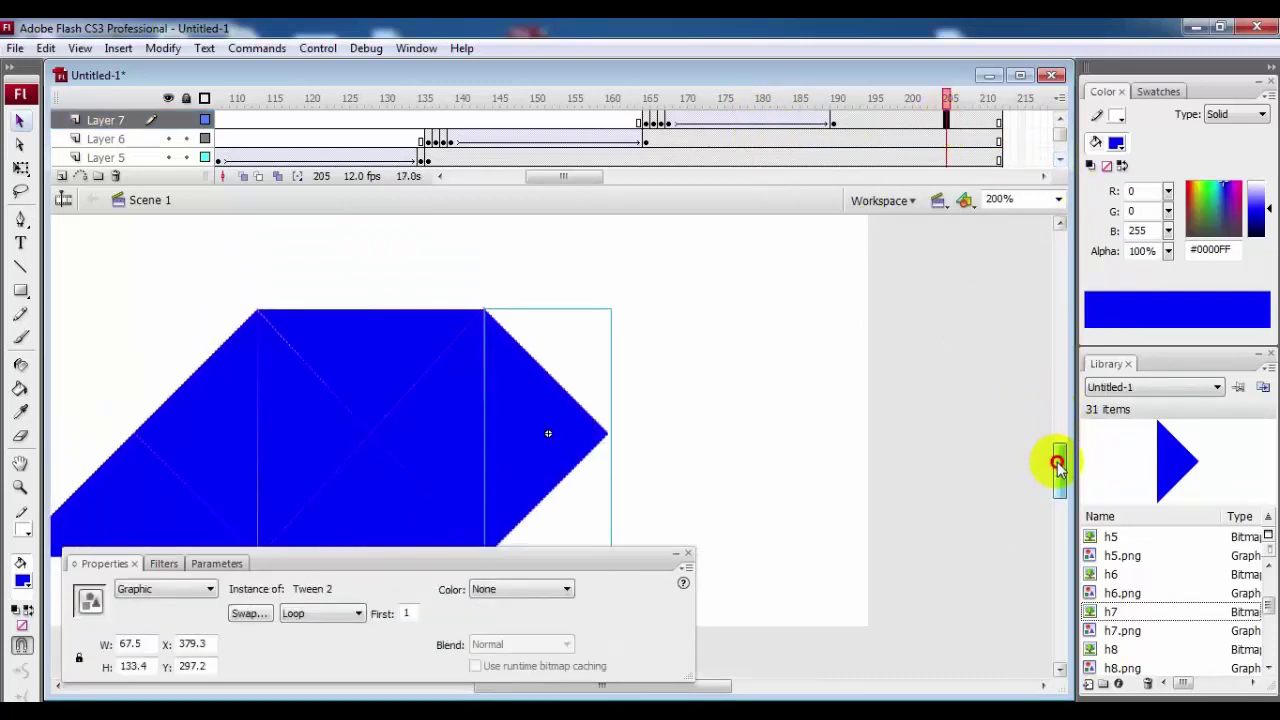
click(1060, 138)
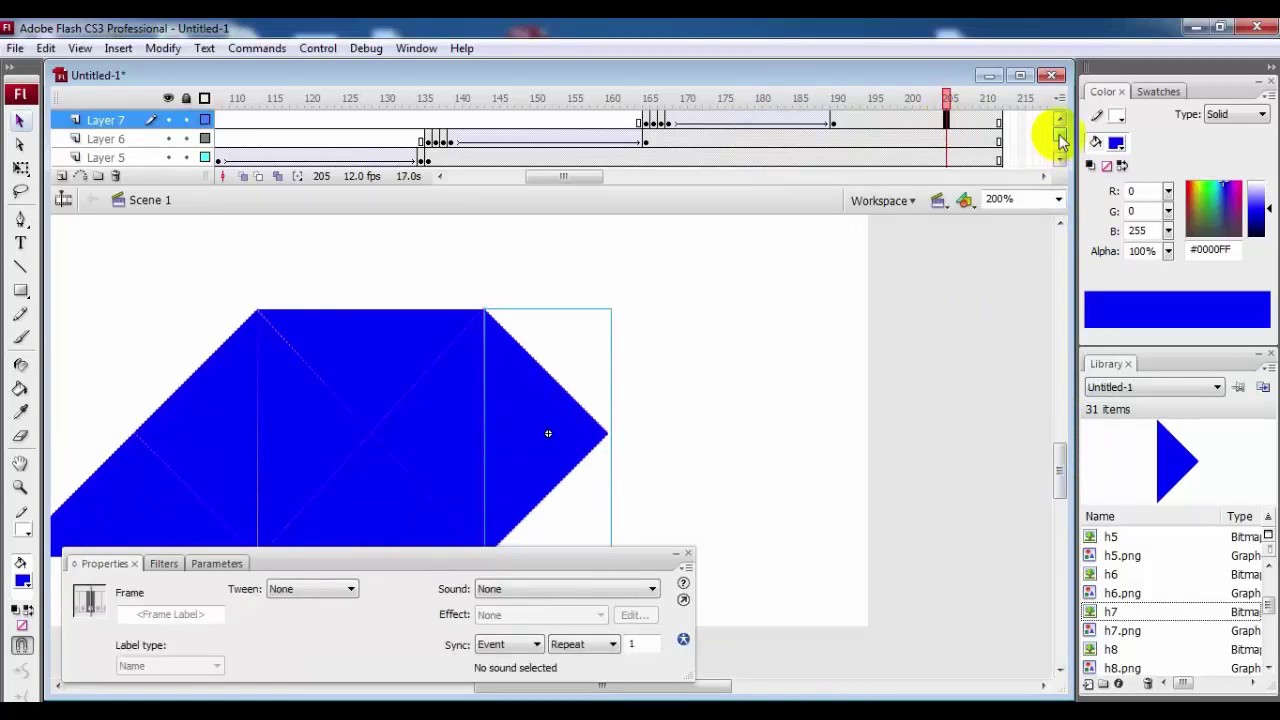
Add Layer 8 with a blank keyframe at frame 190
click(61, 176)
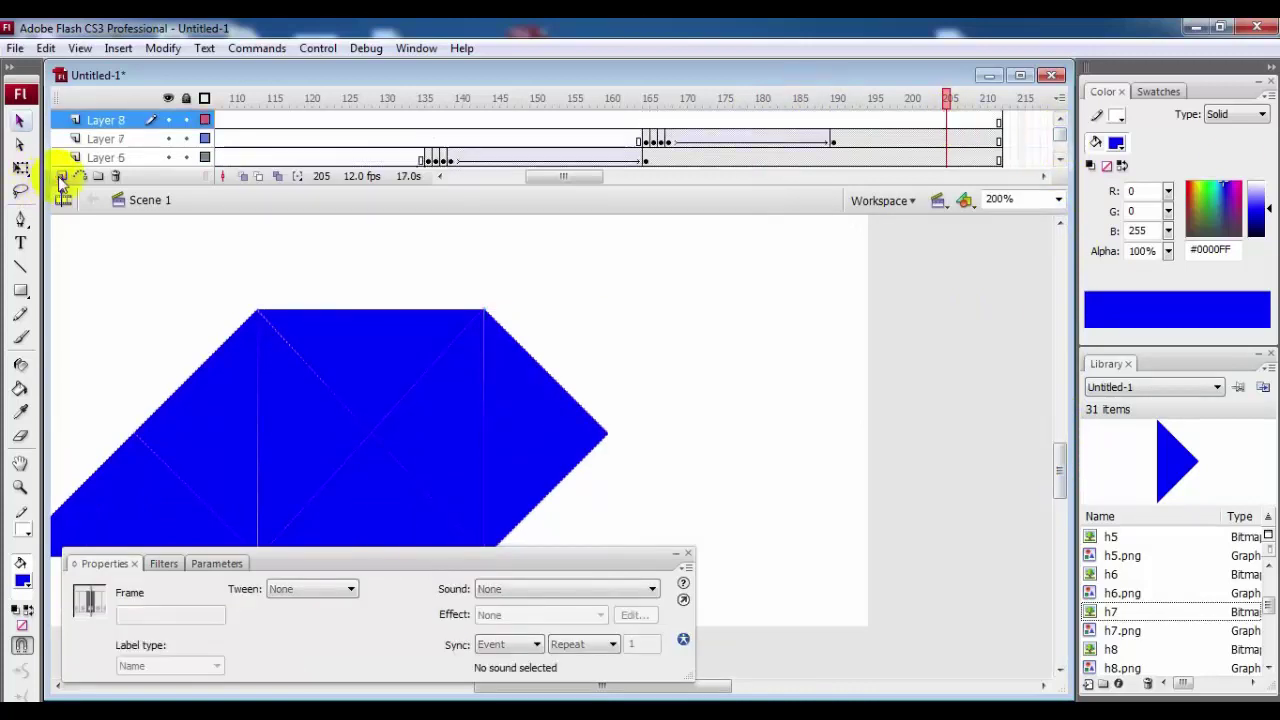
click(834, 121)
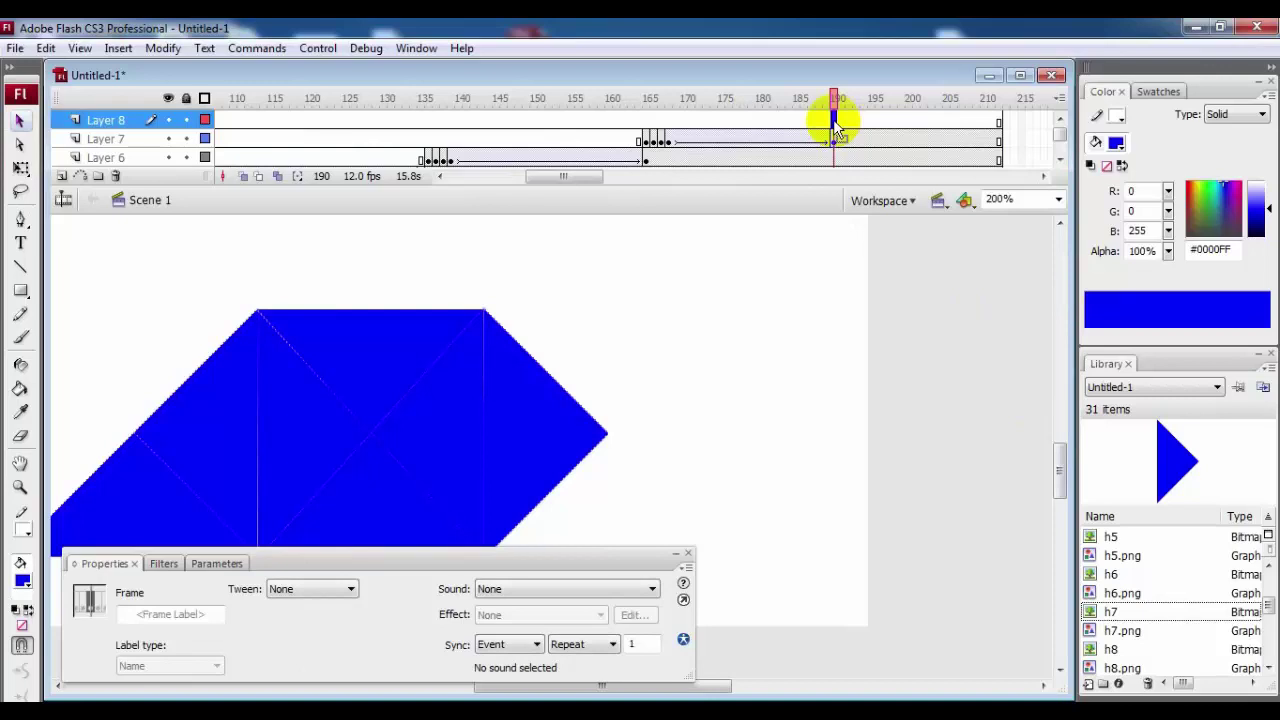
key(F7)
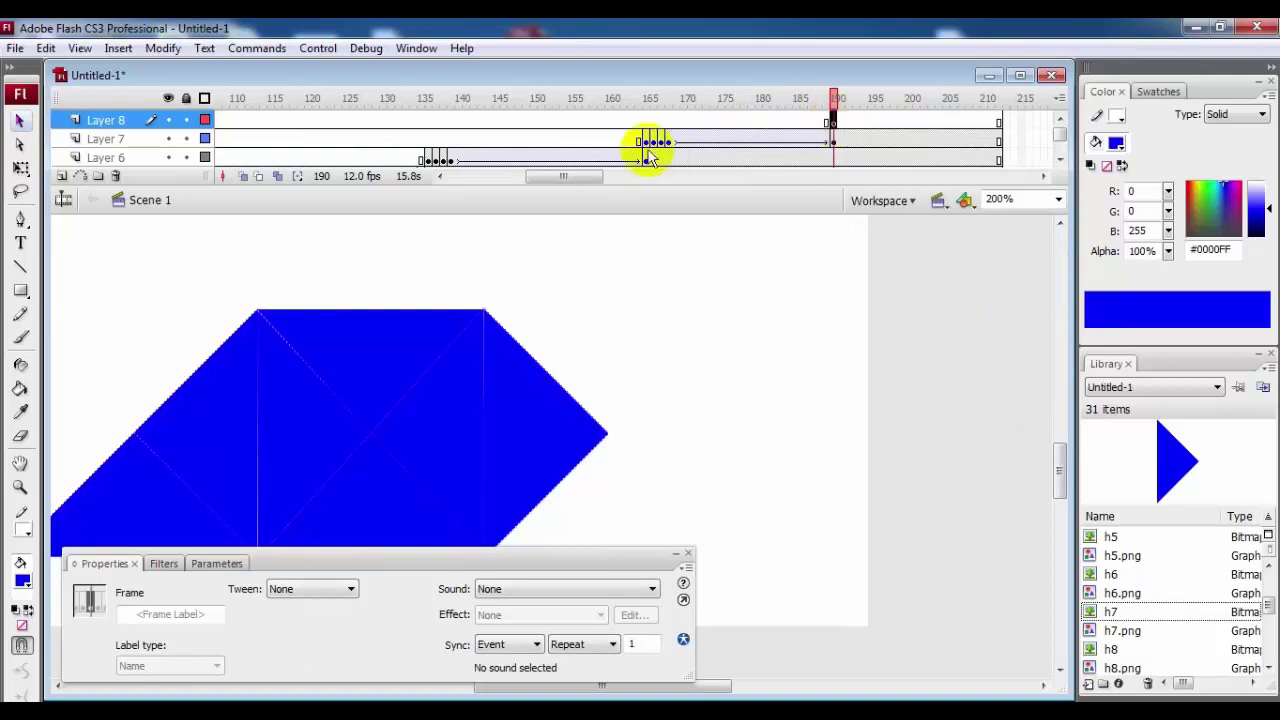
Copy Layer 7's frames from frame 165 and paste them at Layer 8 frame 190
click(646, 142)
right_click(645, 142)
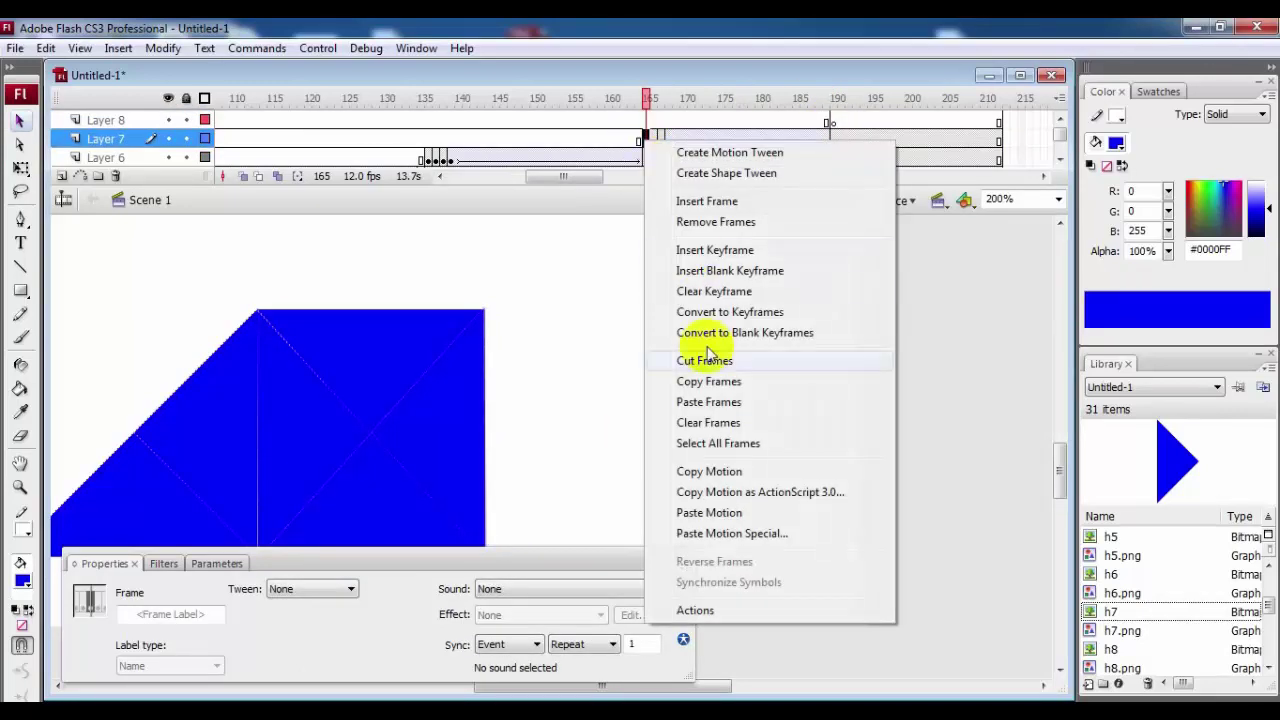
click(708, 381)
click(834, 121)
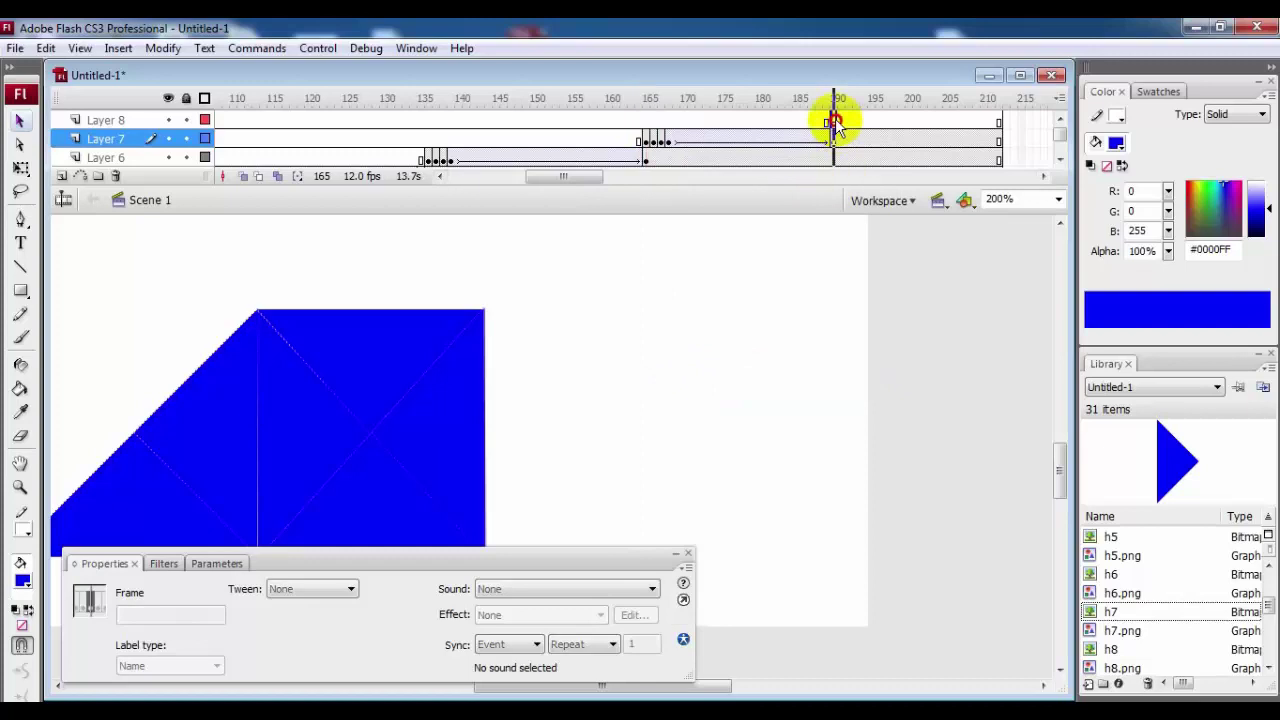
right_click(834, 121)
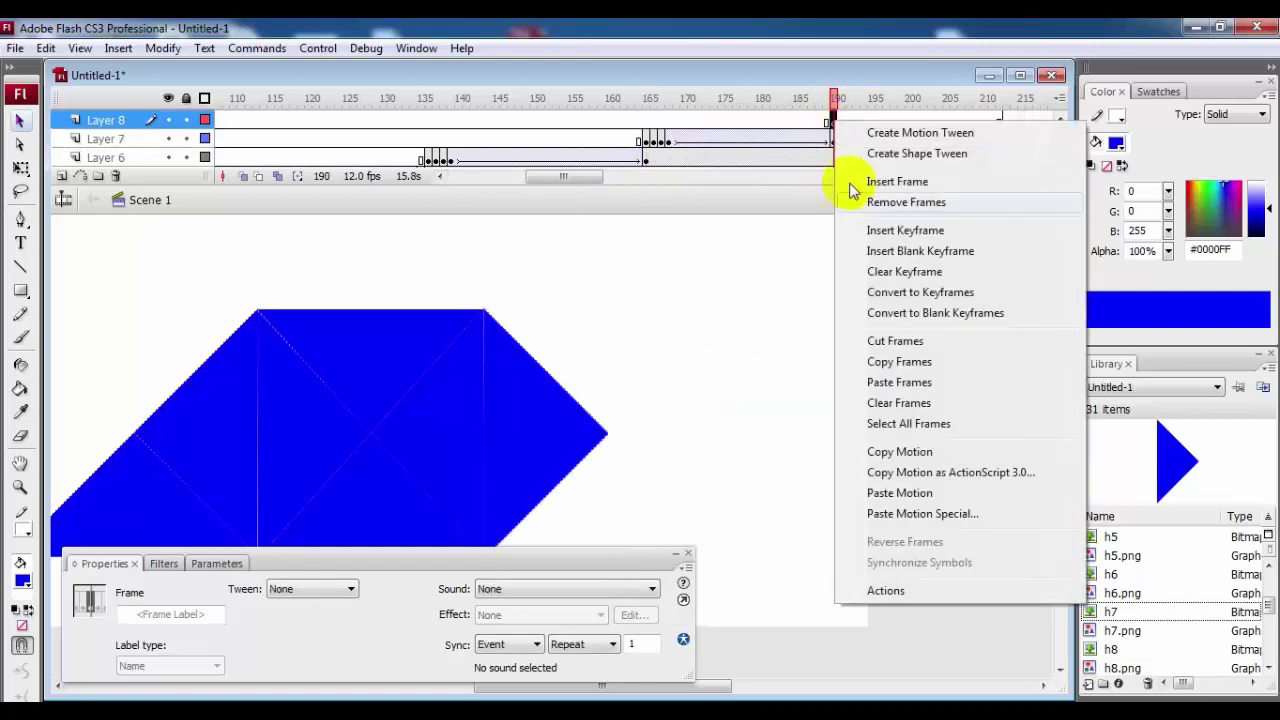
click(878, 381)
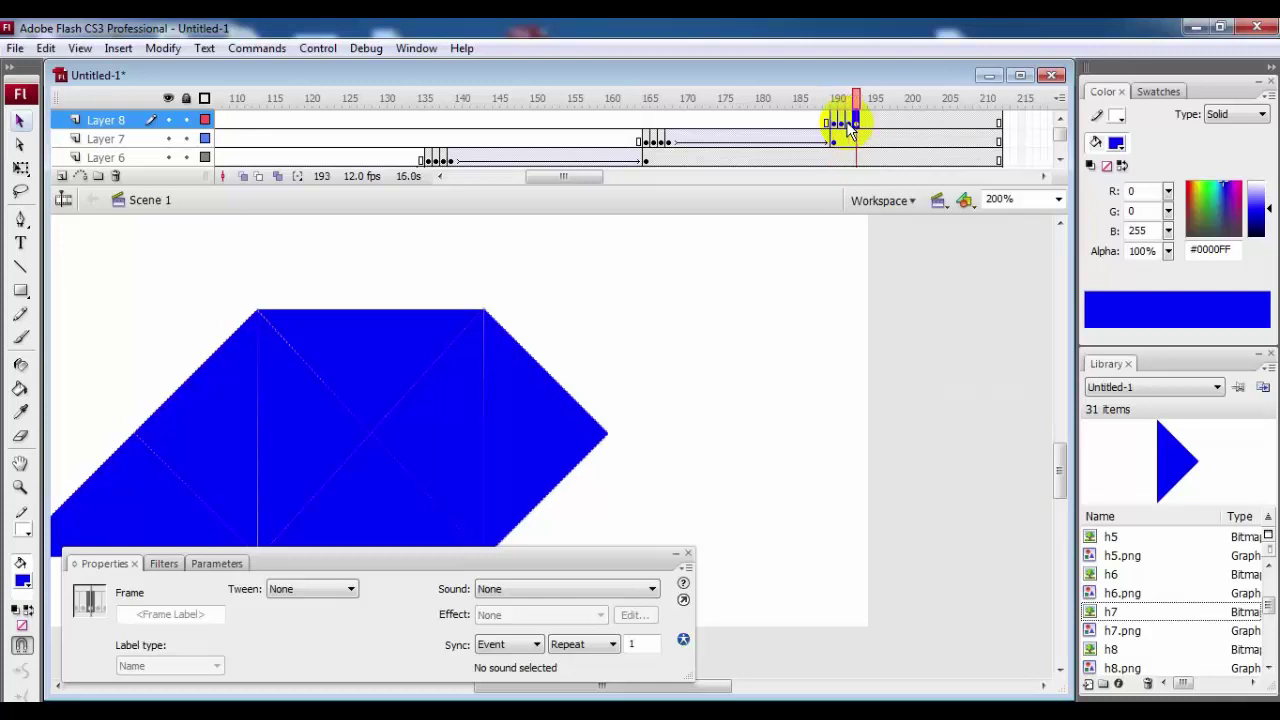
key(ctrl+shift+a)
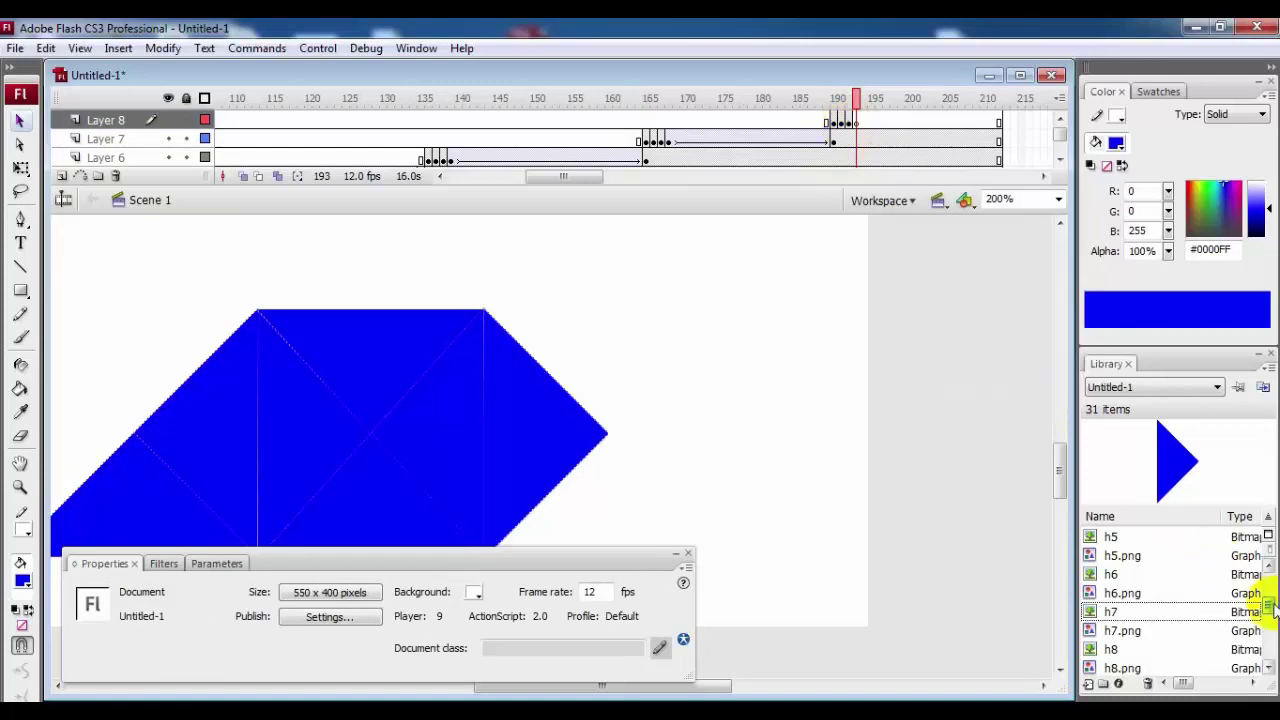
Place the h8 triangle on Layer 8 at frame 193 at X 200, Y 5, viewing at 100%
drag(1270, 605, 1270, 615)
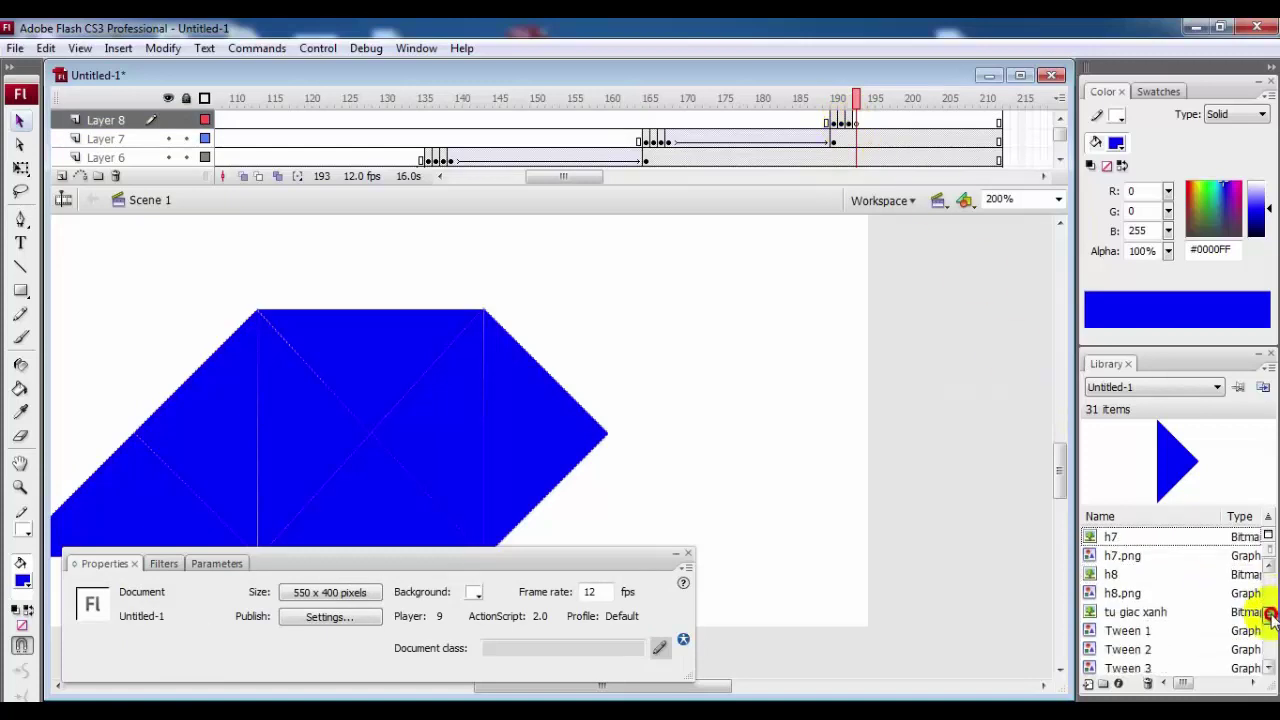
mouse_move(1110, 574)
mouse_down()
mouse_move(482, 328)
mouse_move(432, 279)
mouse_up()
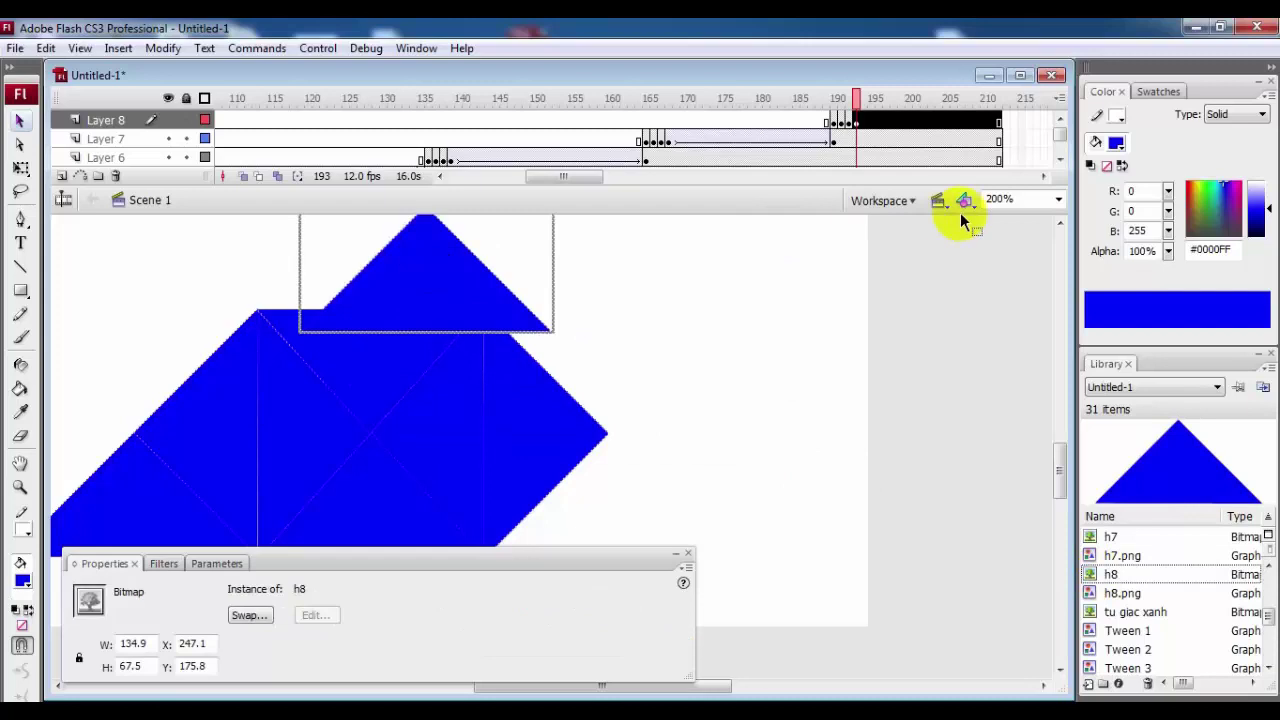
click(1057, 200)
click(1030, 262)
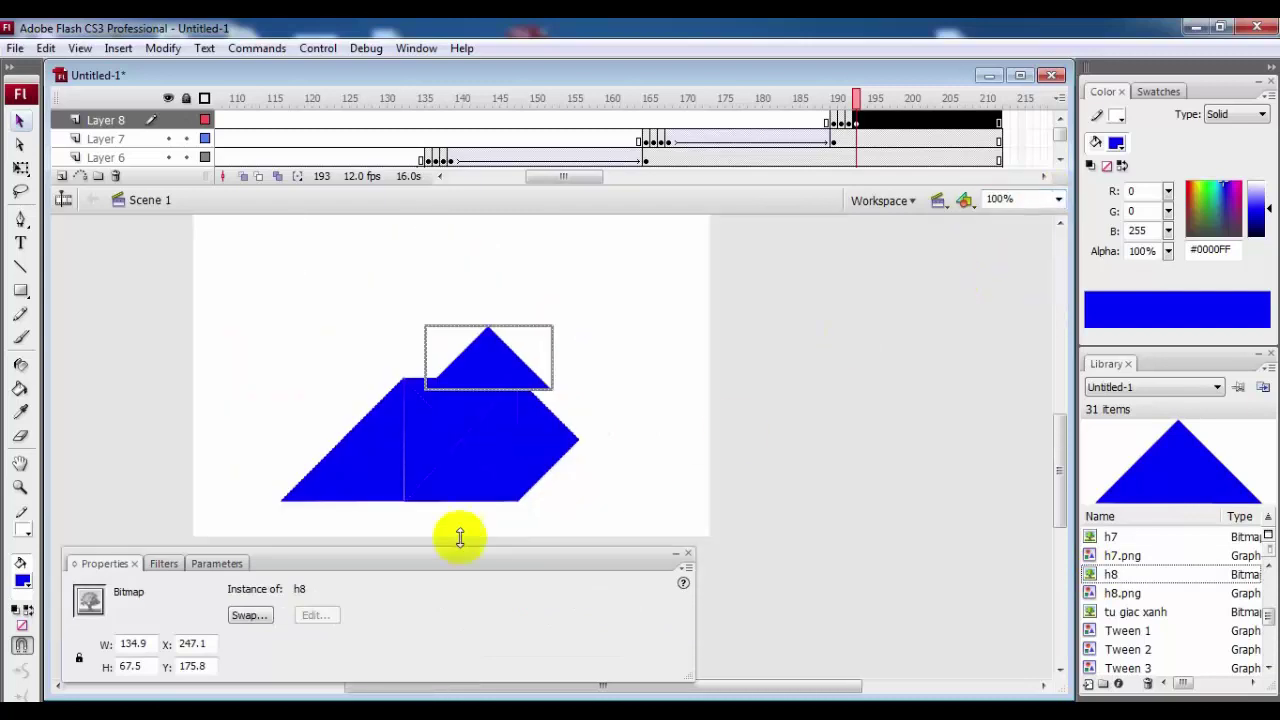
drag(206, 643, 149, 643)
text(200)
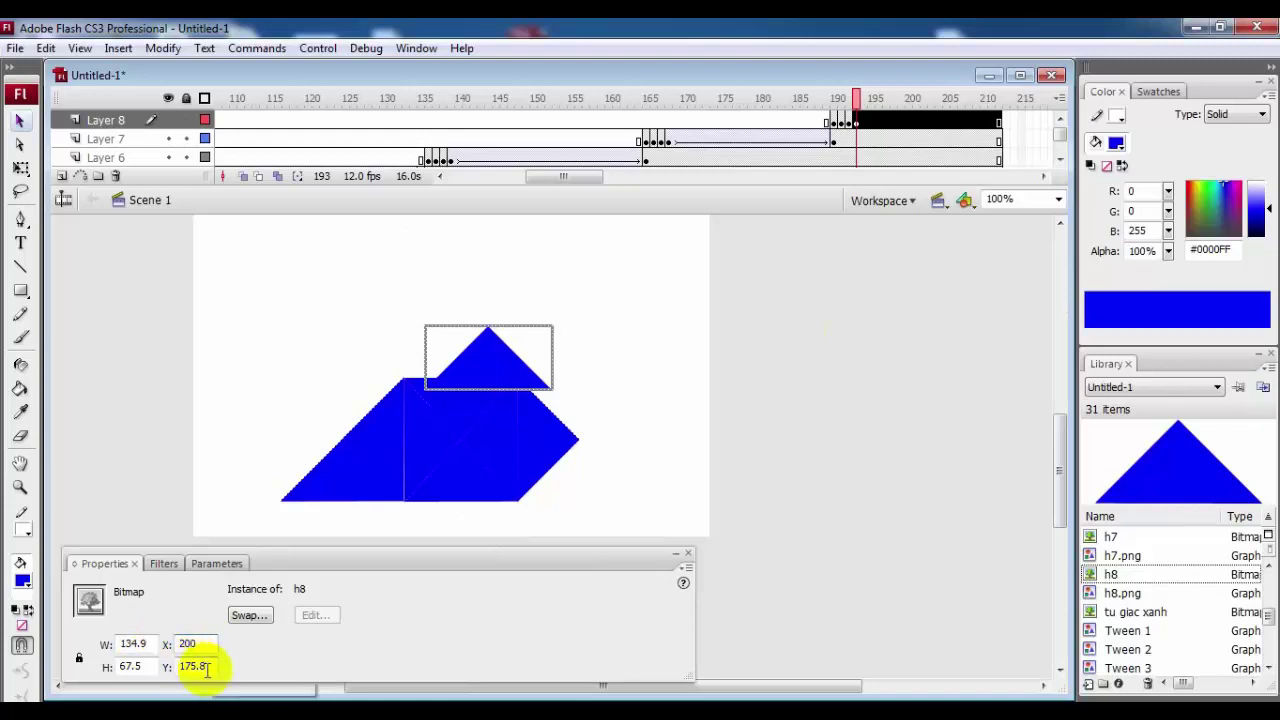
drag(206, 666, 155, 667)
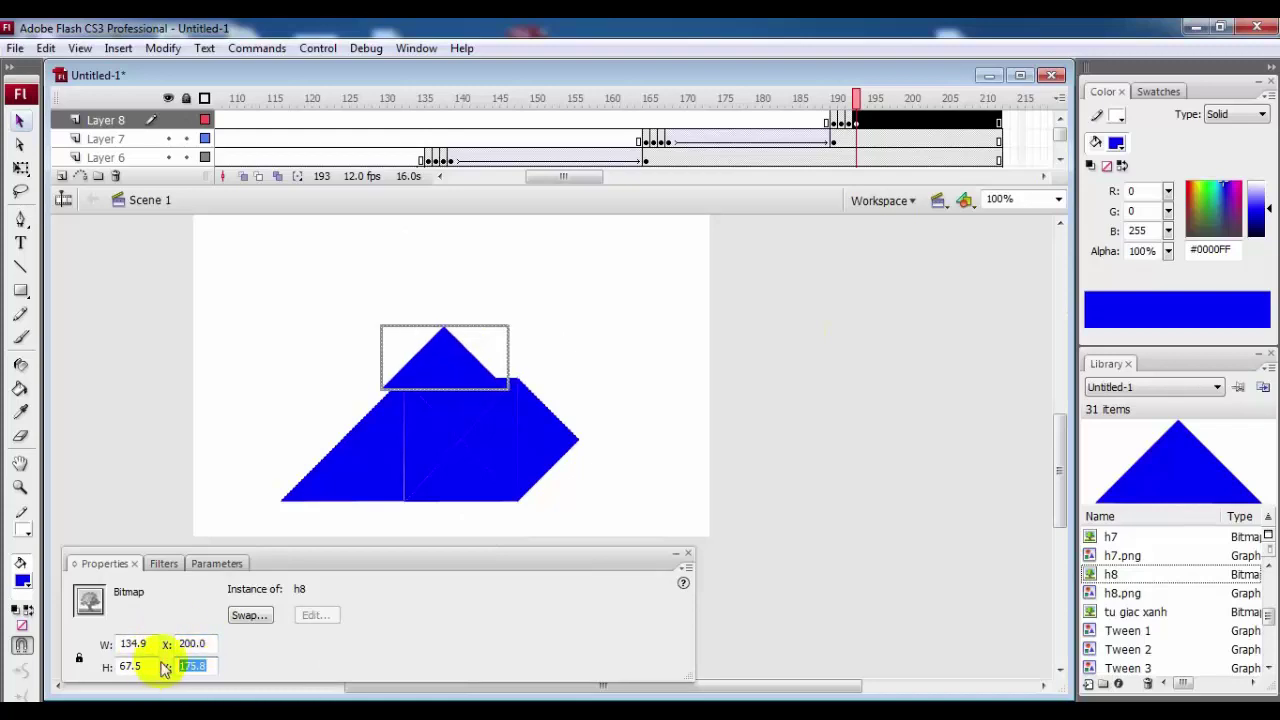
text(5)
key(Return)
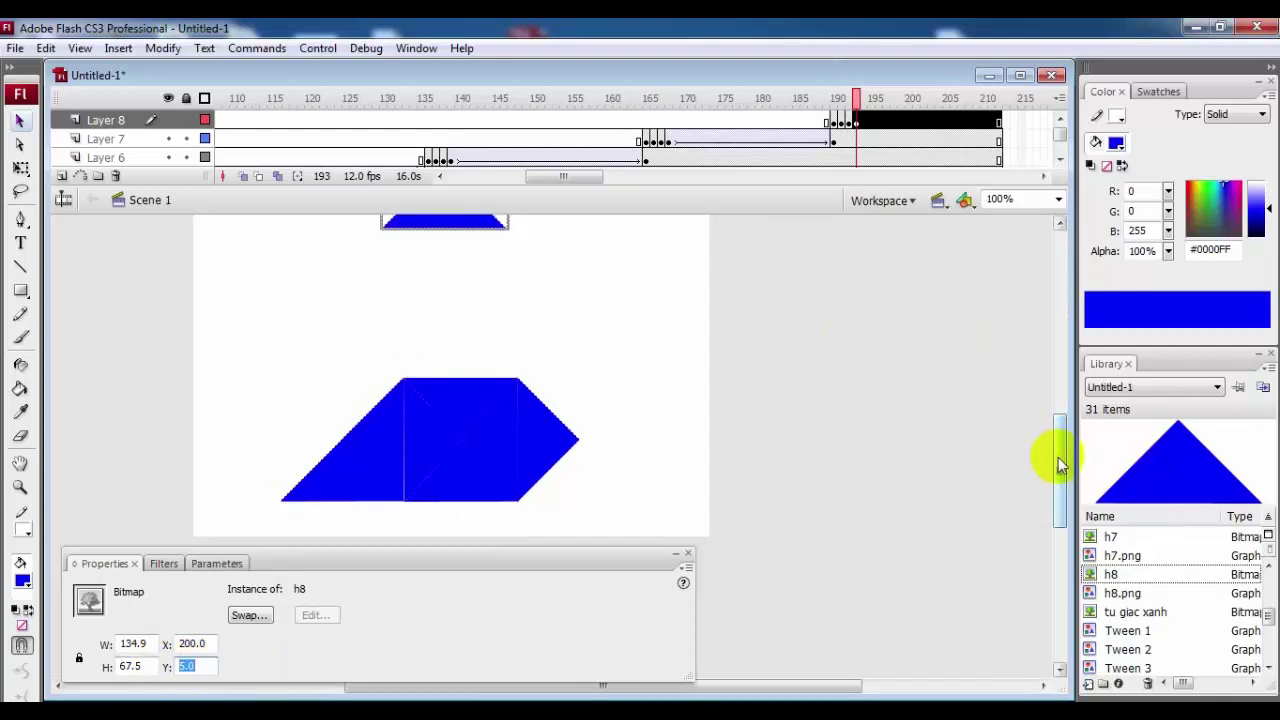
drag(1058, 458, 1060, 445)
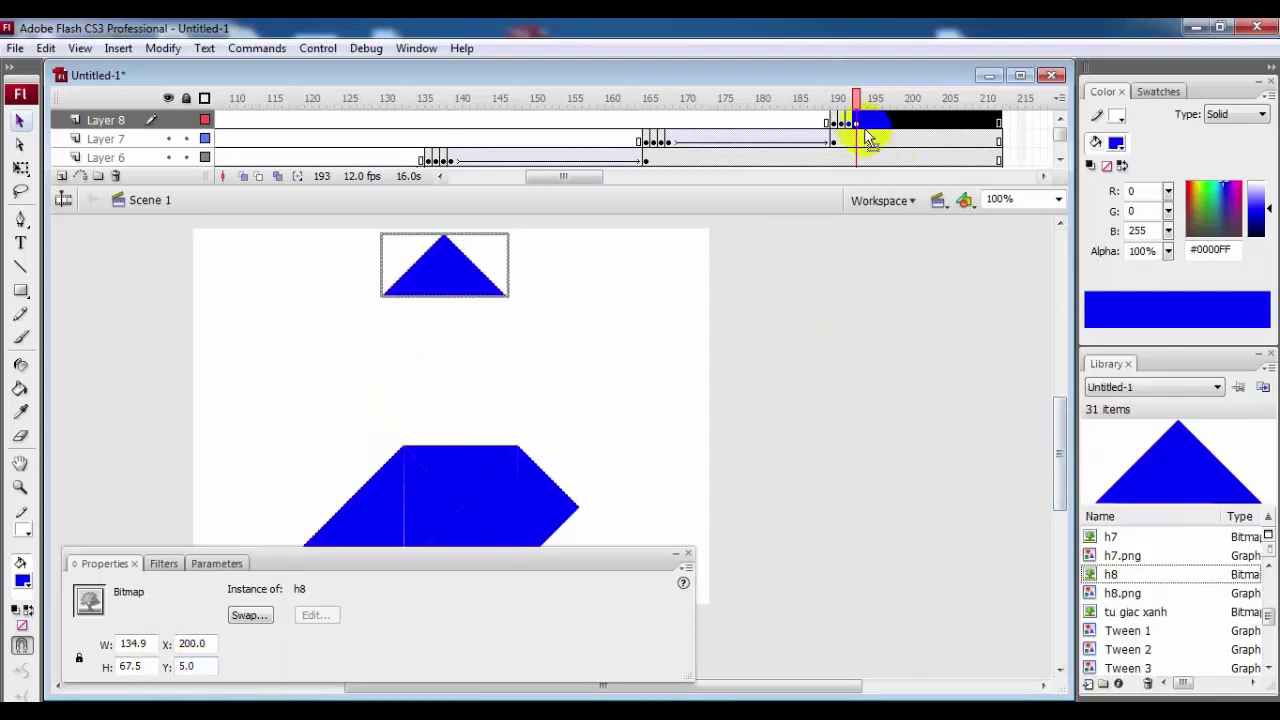
drag(588, 178, 624, 187)
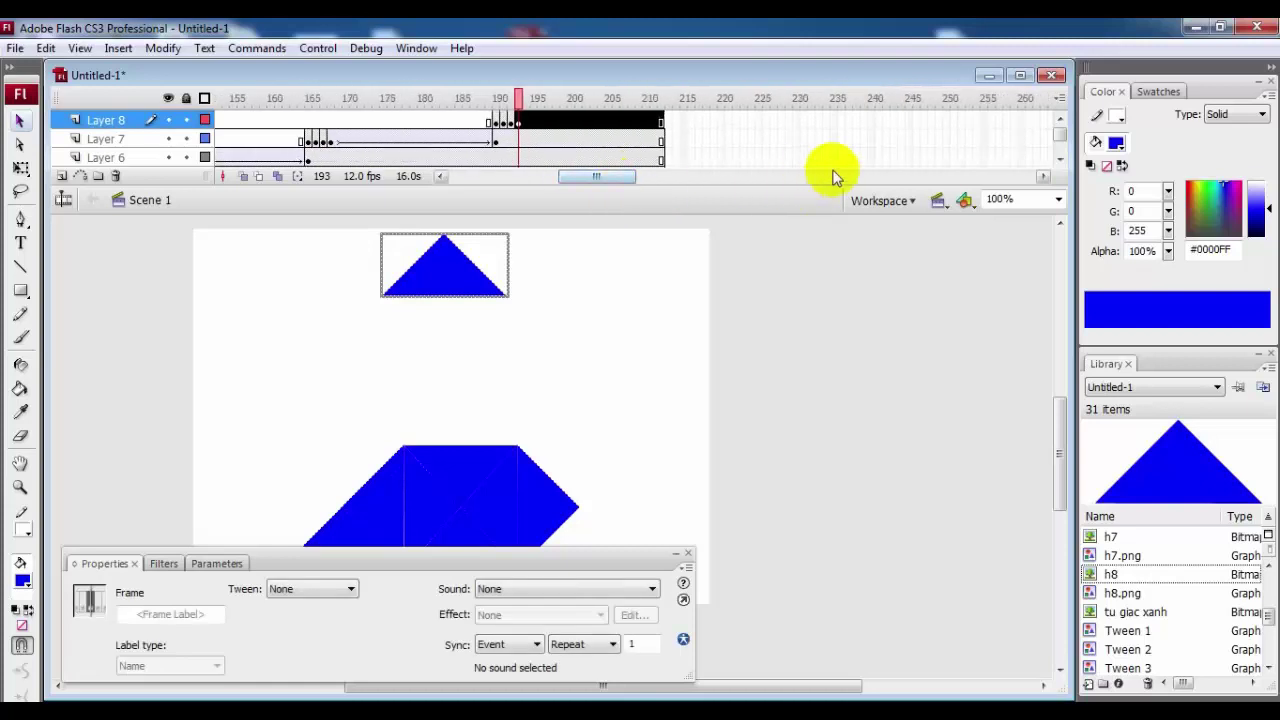
Extend Layers 1–8 through frame 246, adding a keyframe there on Layer 5
click(921, 160)
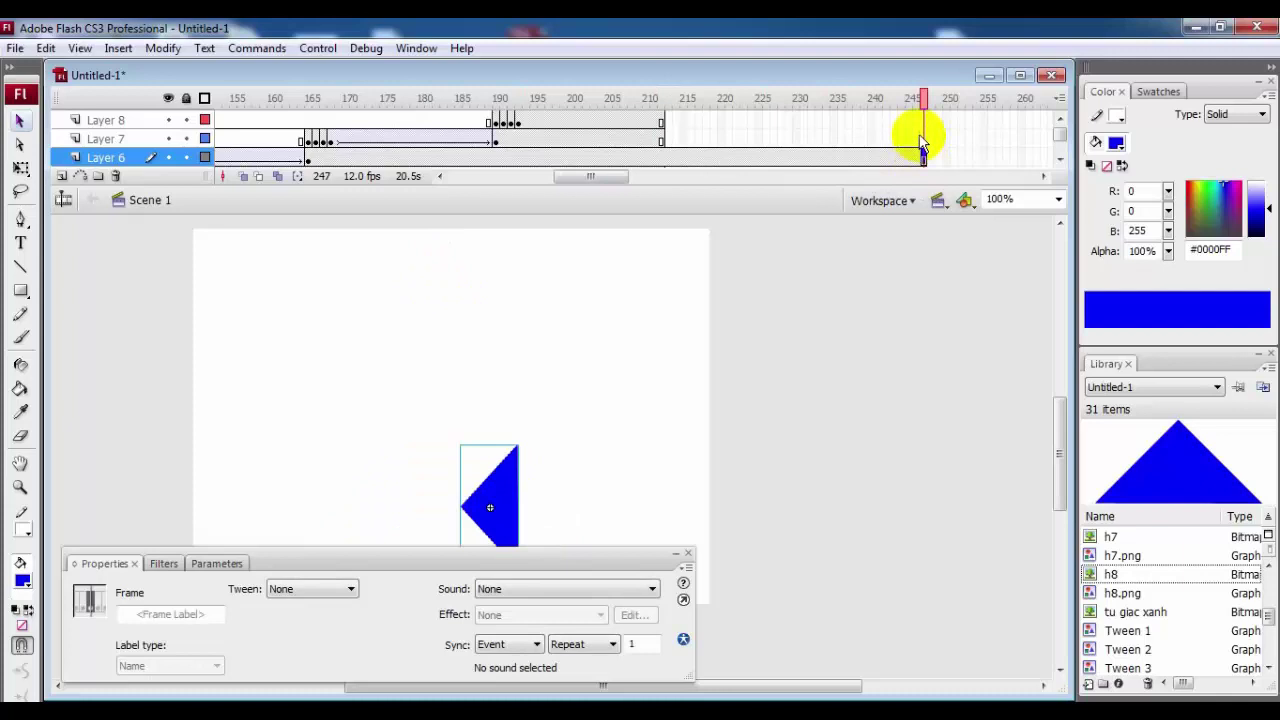
click(917, 139)
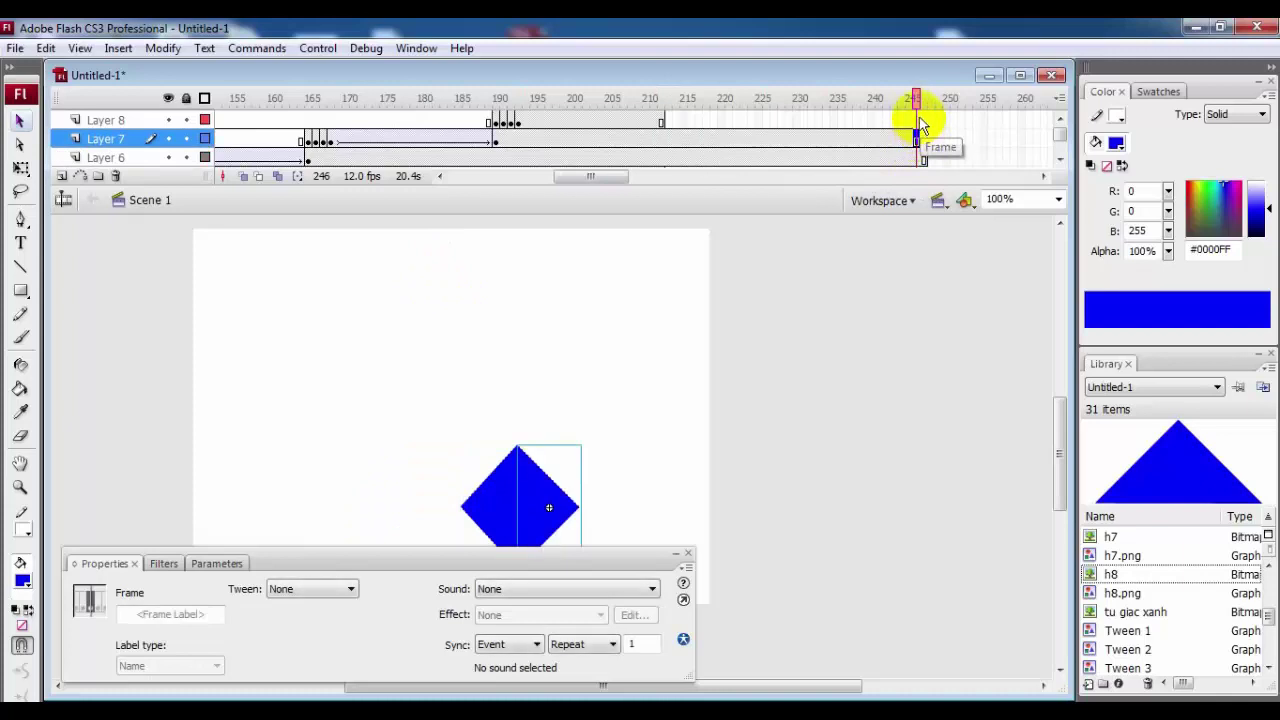
click(917, 122)
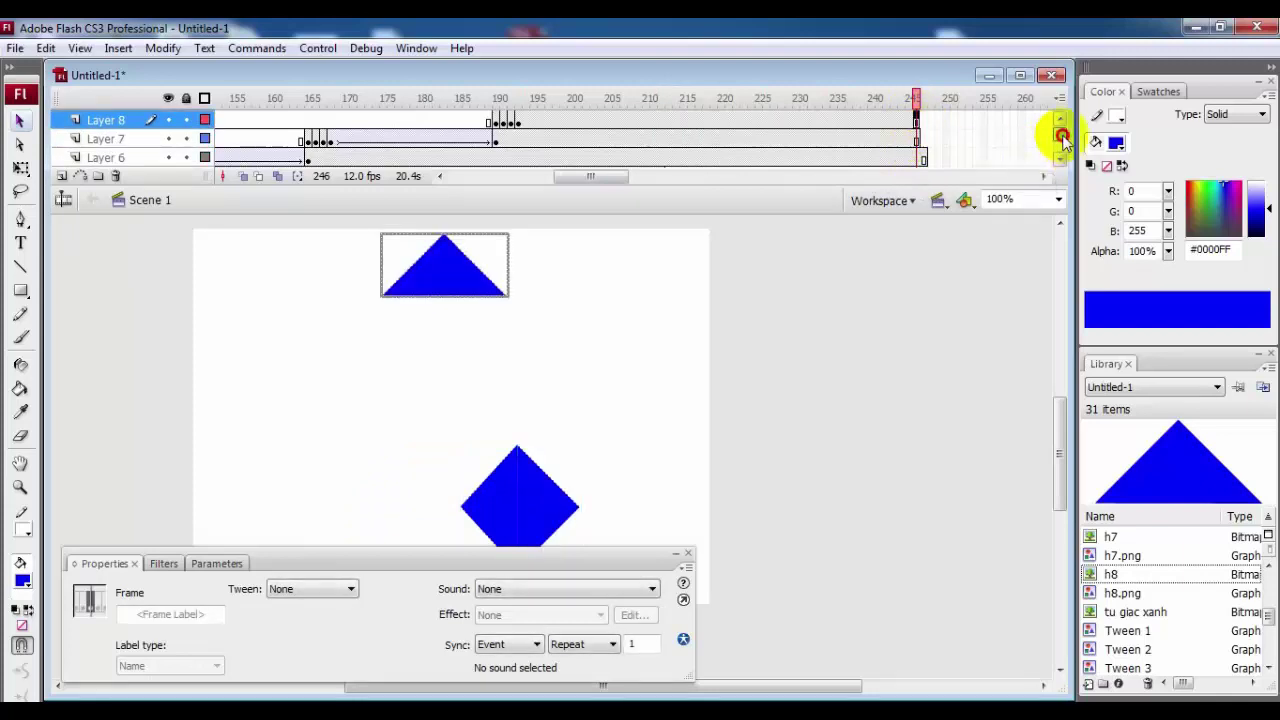
drag(1060, 132, 1060, 148)
click(915, 159)
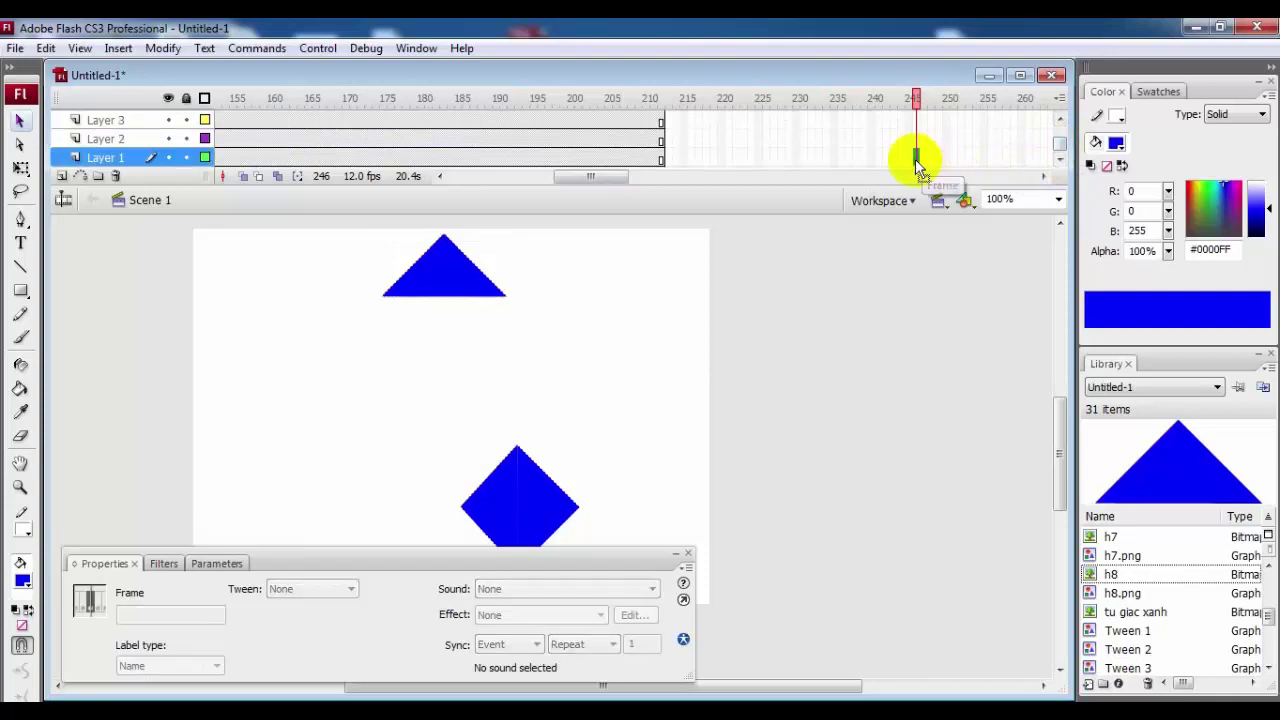
click(915, 140)
click(916, 123)
click(916, 123)
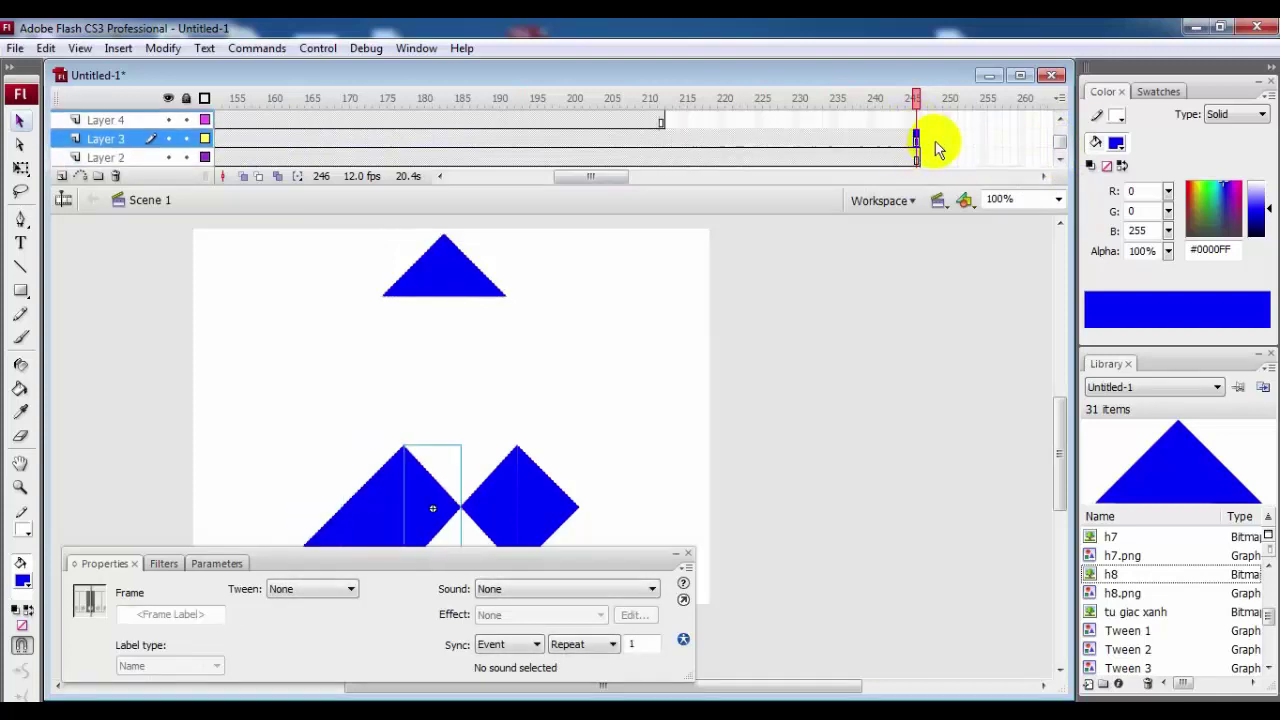
scroll(925, 140, up, 2)
click(917, 157)
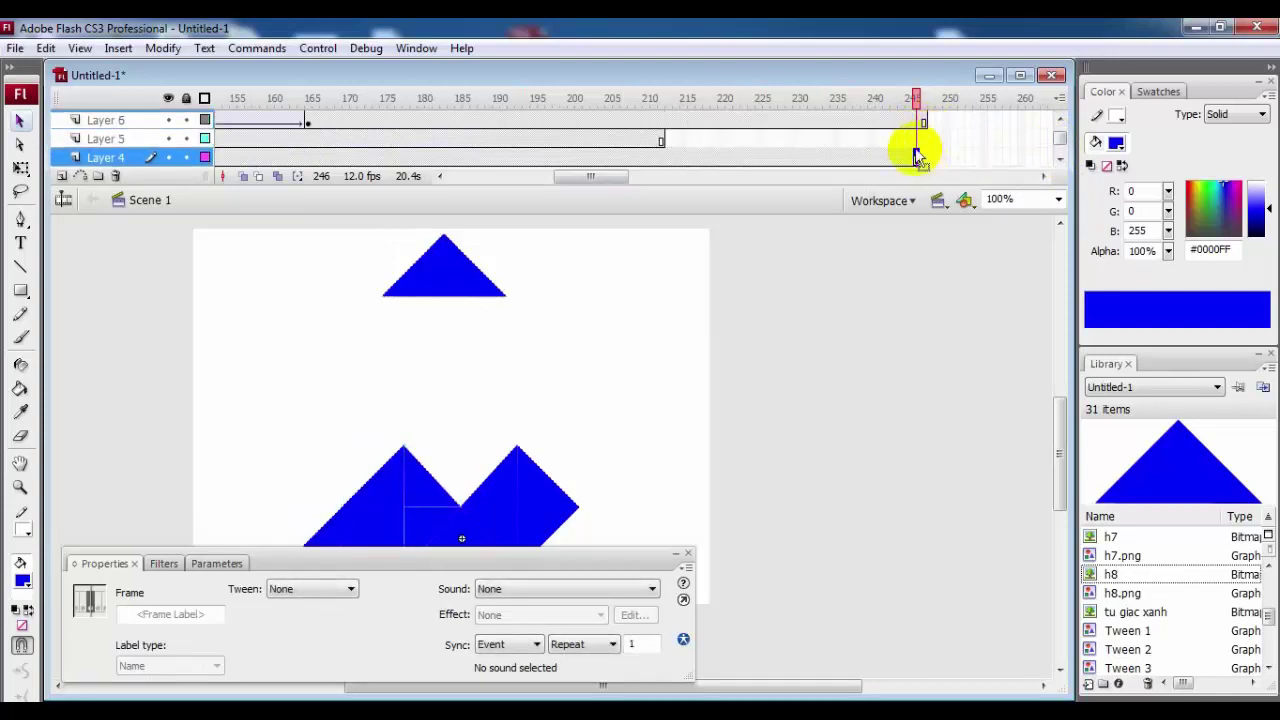
click(916, 139)
key(F6)
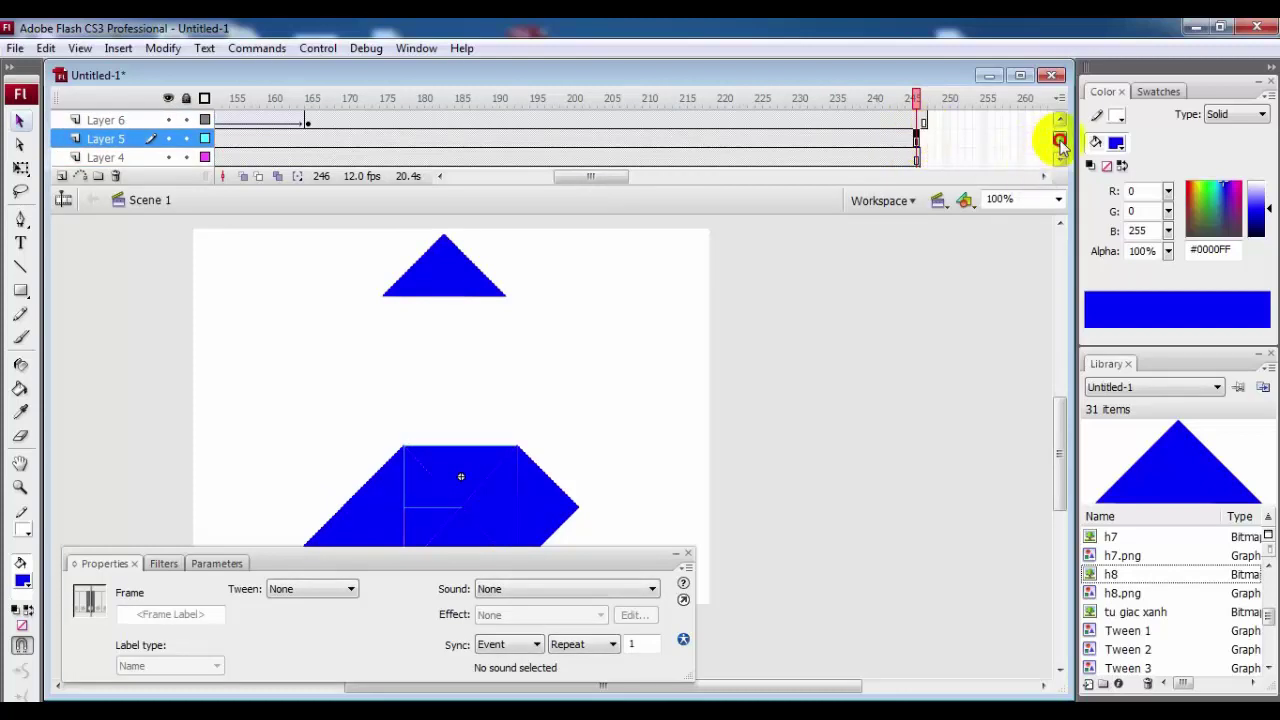
scroll(1062, 145, down, 2)
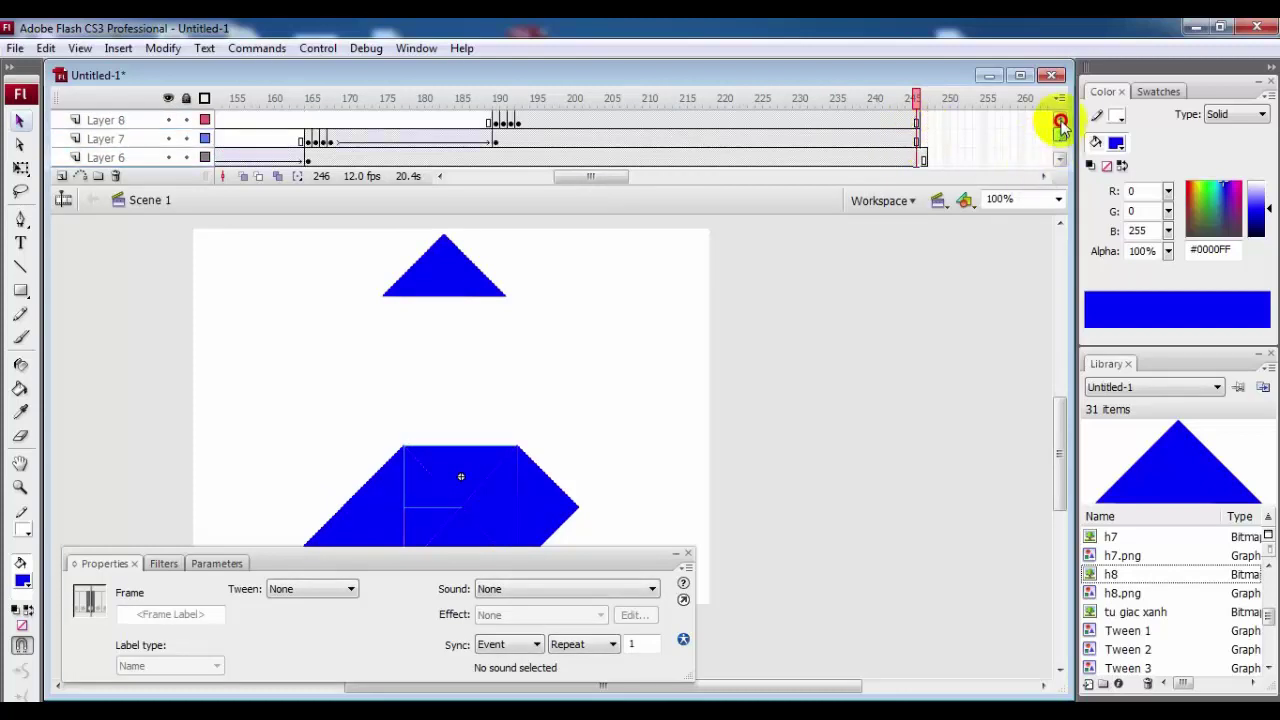
Insert a keyframe at Layer 8 frame 216 and nudge h8 down and right
click(518, 122)
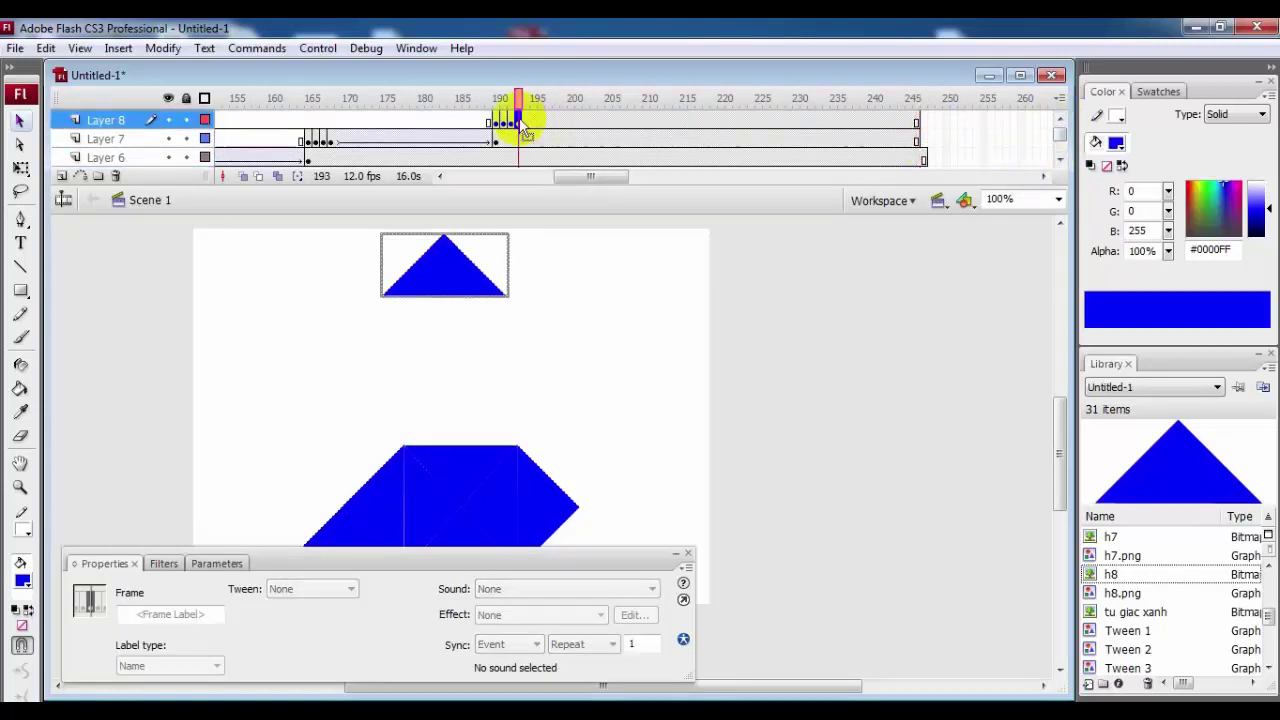
click(695, 121)
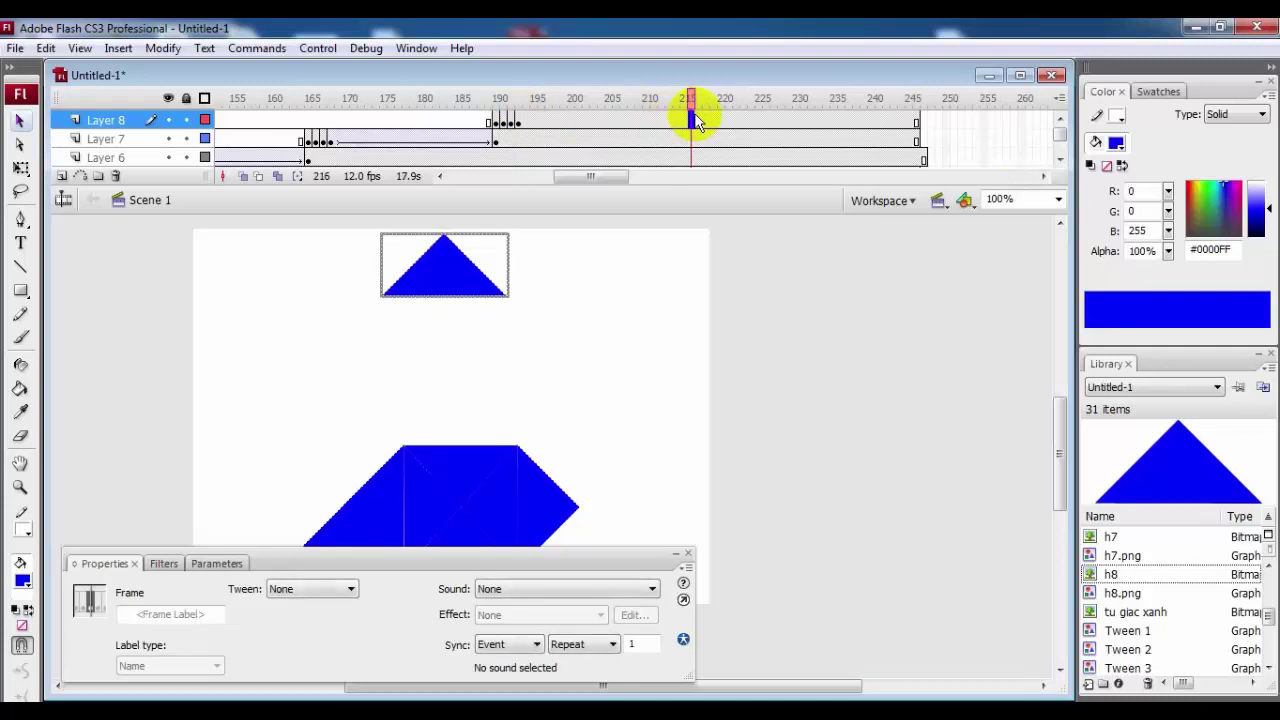
key(F6)
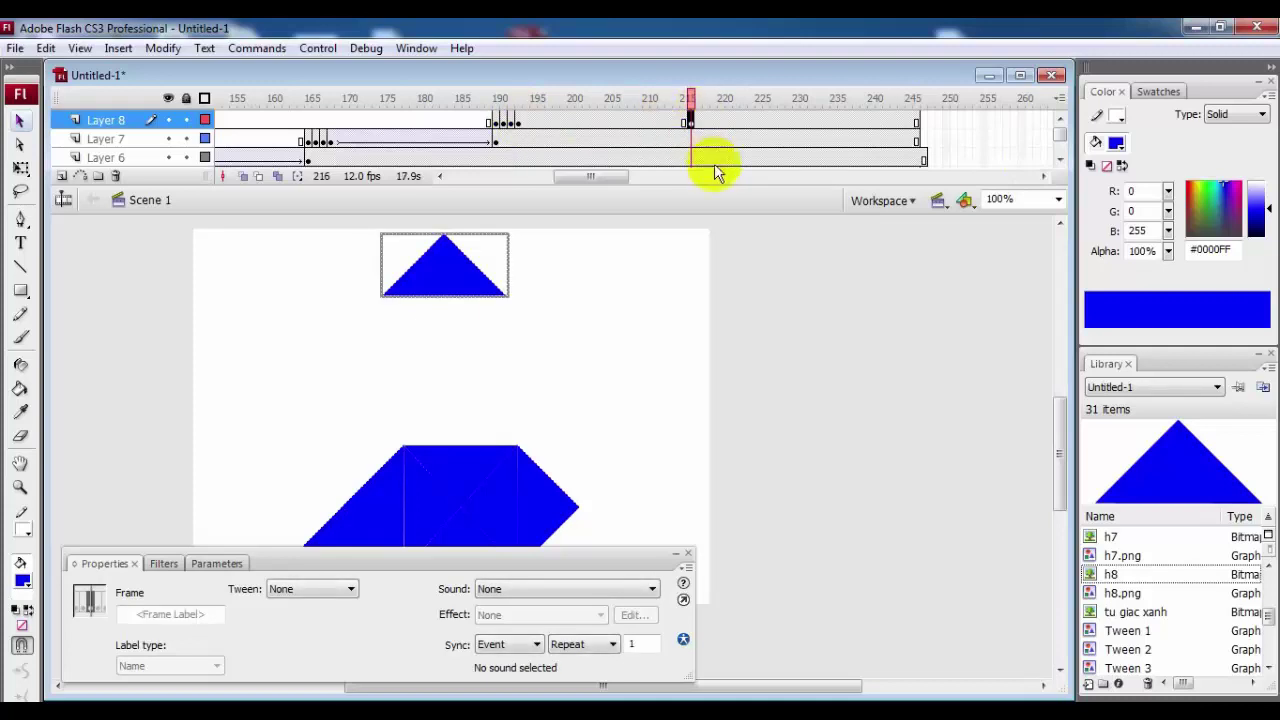
key(Down)
key(Down)
key(Down)
key(Down)
key(Down)
key(Down)
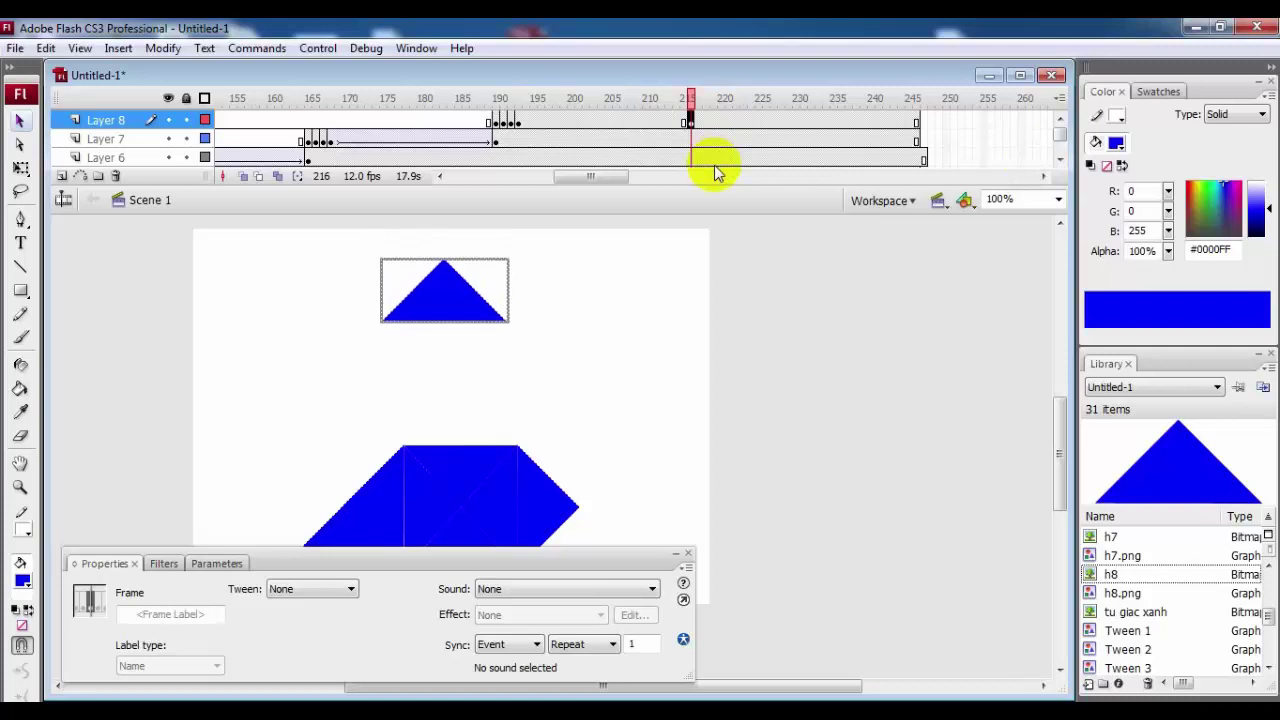
key(Down)
key(Down)
key(Down)
key(Down)
key(Down)
key(Down)
key(Down)
key(Down)
key(Down)
key(Down)
key(Down)
key(Down)
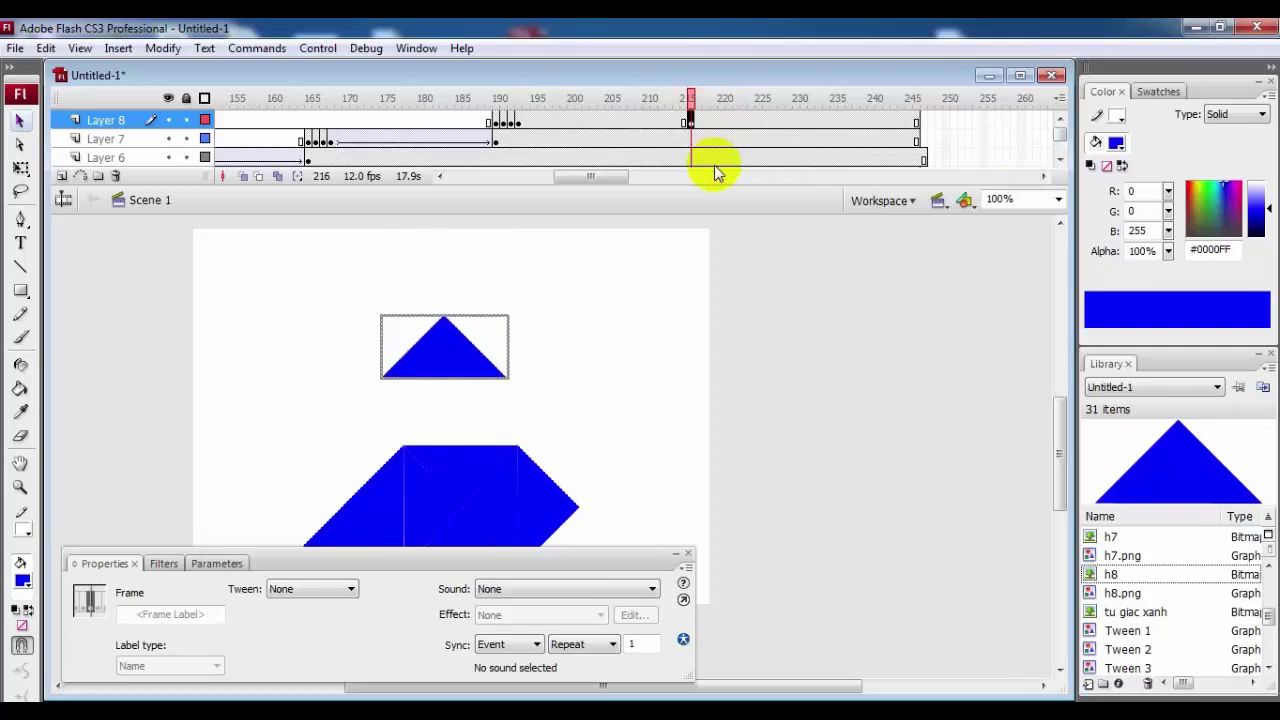
key(Down)
key(Down)
key(Down)
key(Down)
key(Down)
key(Down)
key(Down)
key(Down)
key(Down)
key(Down)
key(Down)
key(Down)
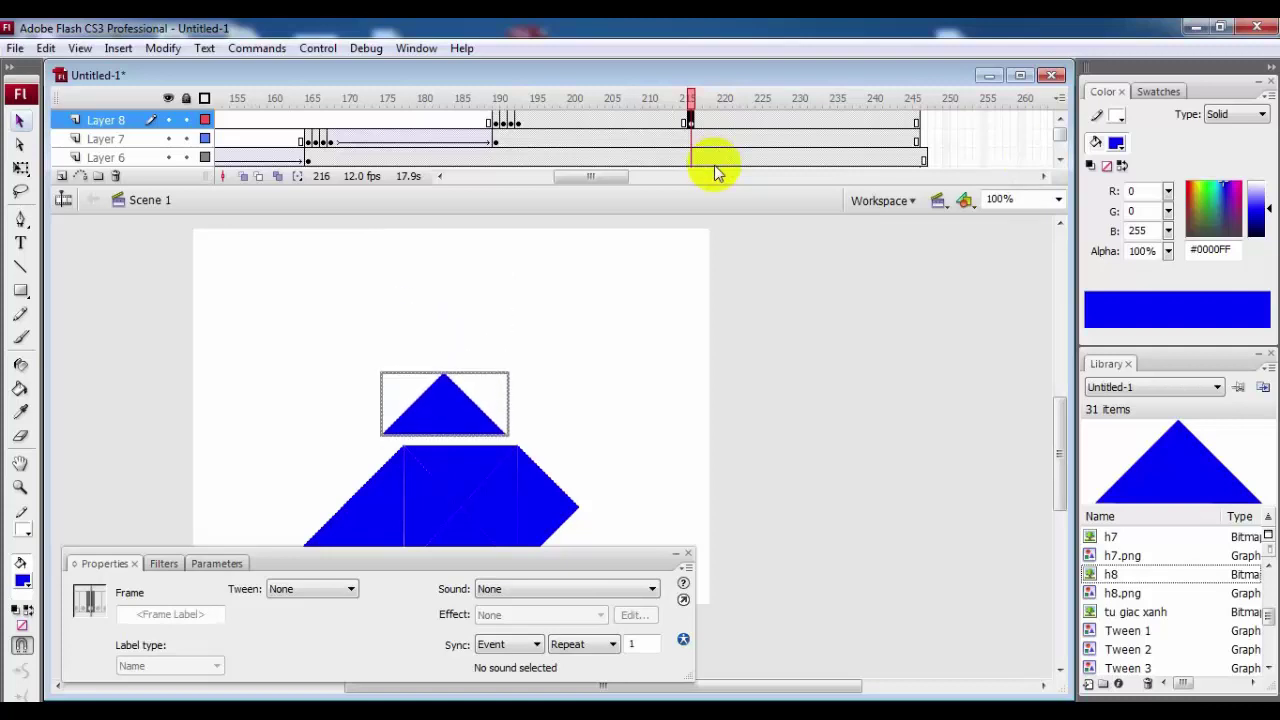
key(Down)
key(Down)
key(Down)
key(Down)
key(Down)
key(Down)
key(Down)
key(Down)
key(Down)
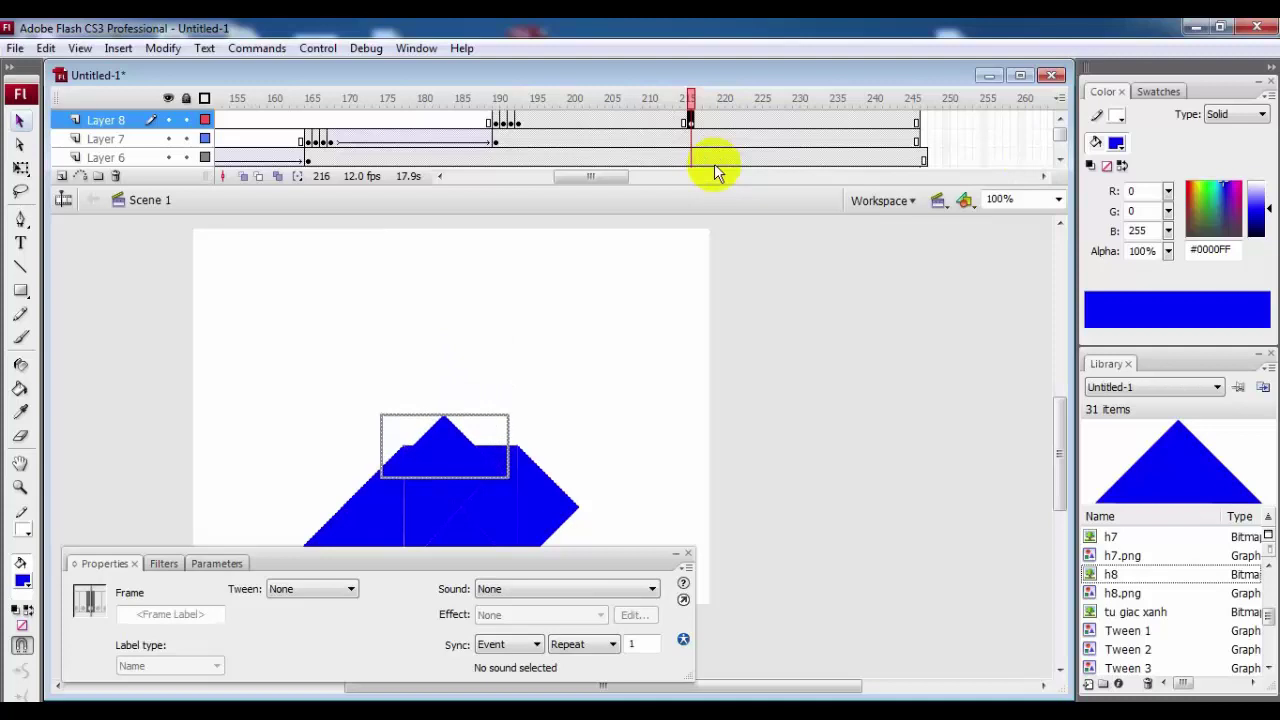
key(Right)
key(Right)
key(Right)
key(Right)
key(Right)
key(Right)
key(Right)
key(Right)
key(Right)
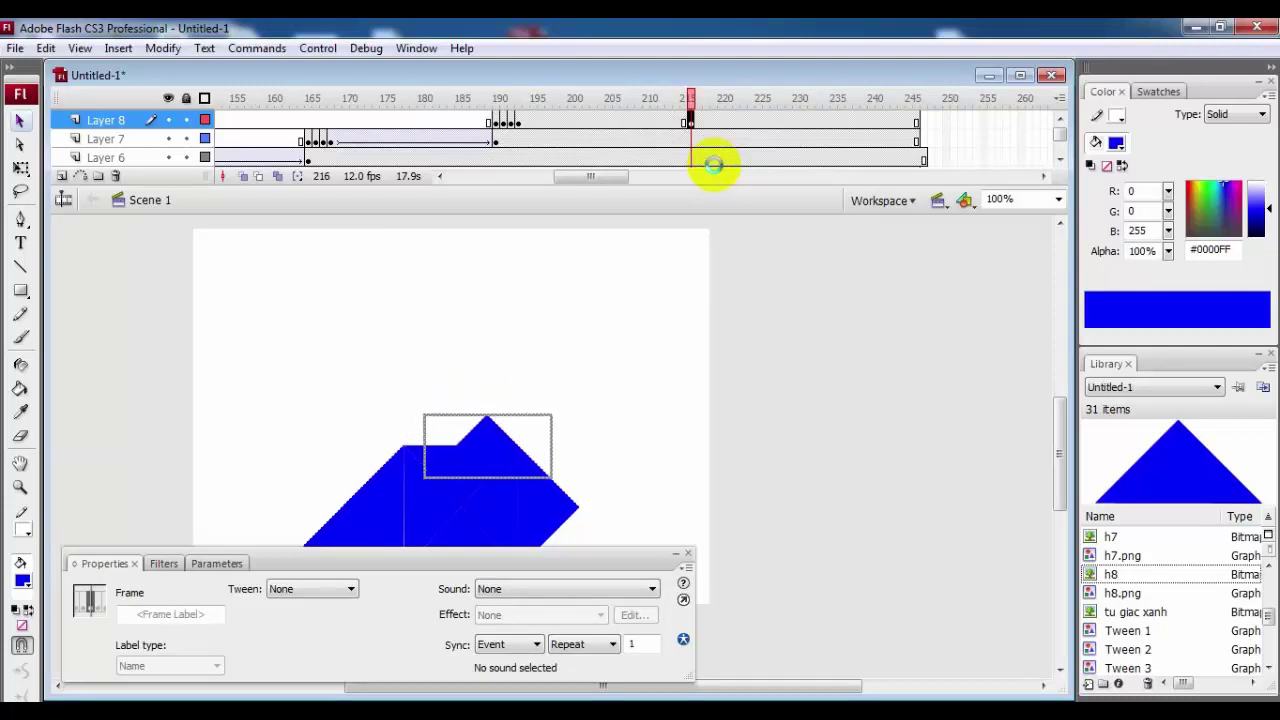
key(Right)
key(Right)
key(Right)
key(Right)
key(Right)
key(Right)
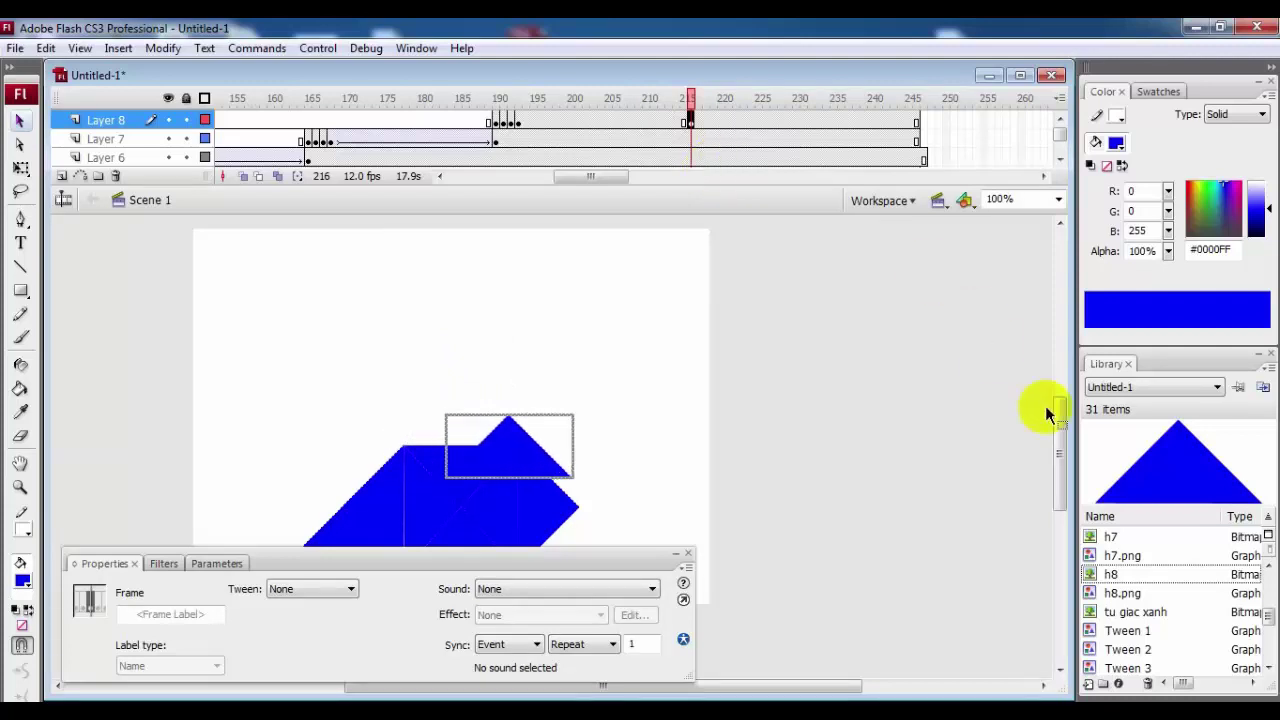
Seat h8 at X 345, Y 296 in the trapezoid's lower-right corner
scroll(1057, 430, down, 3)
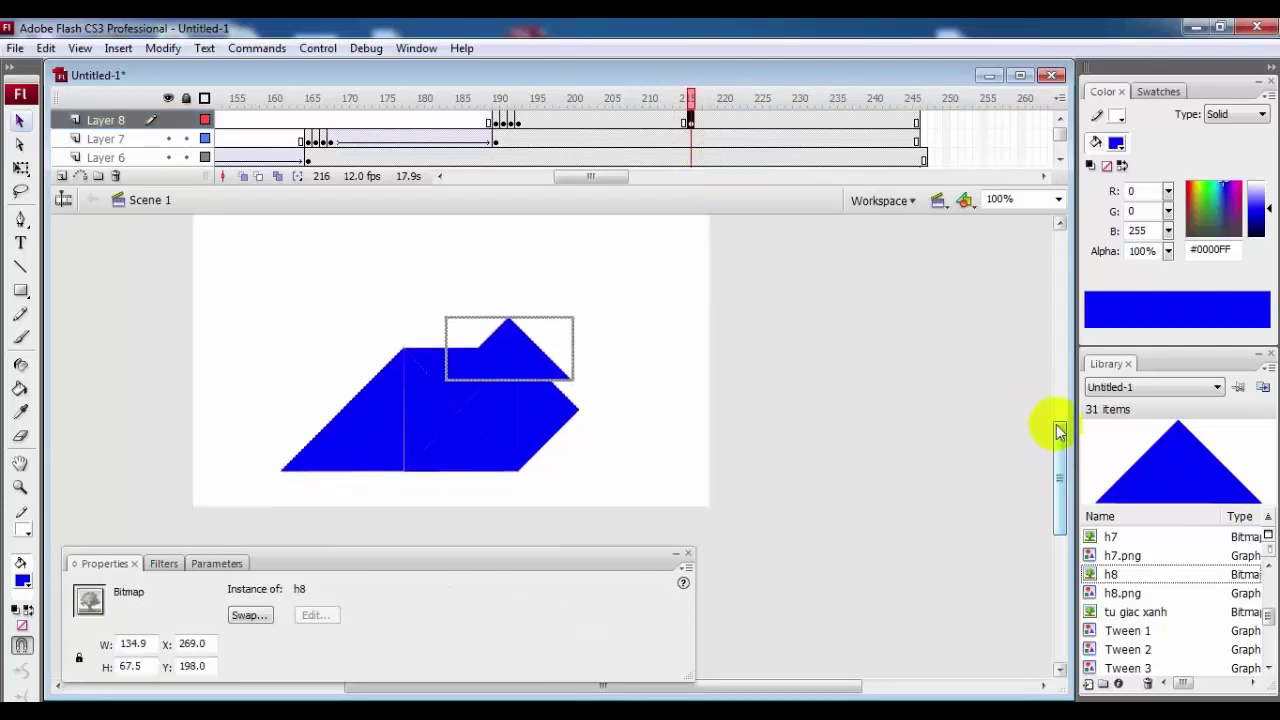
key(Down)
key(Down)
key(Down)
key(Down)
key(Down)
key(Down)
key(Down)
key(Down)
key(Down)
key(Down)
key(Down)
key(Down)
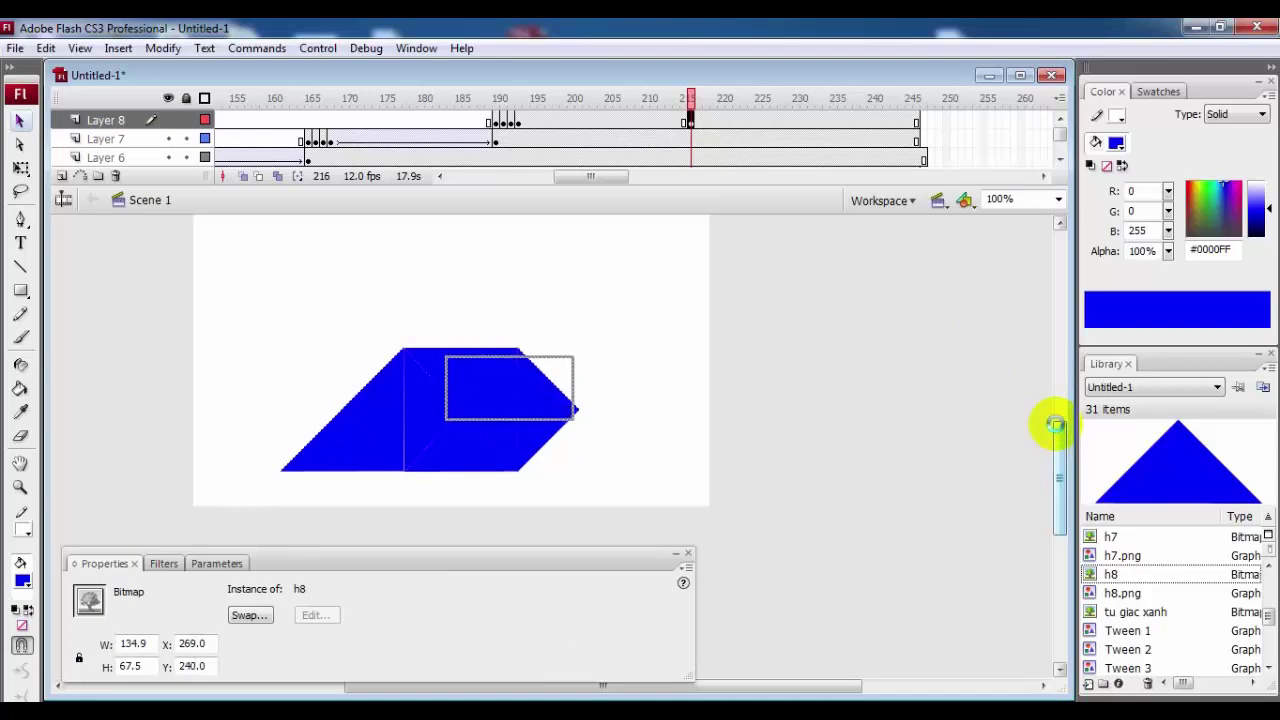
key(Down)
key(Down)
key(Down)
key(Down)
key(Down)
key(Down)
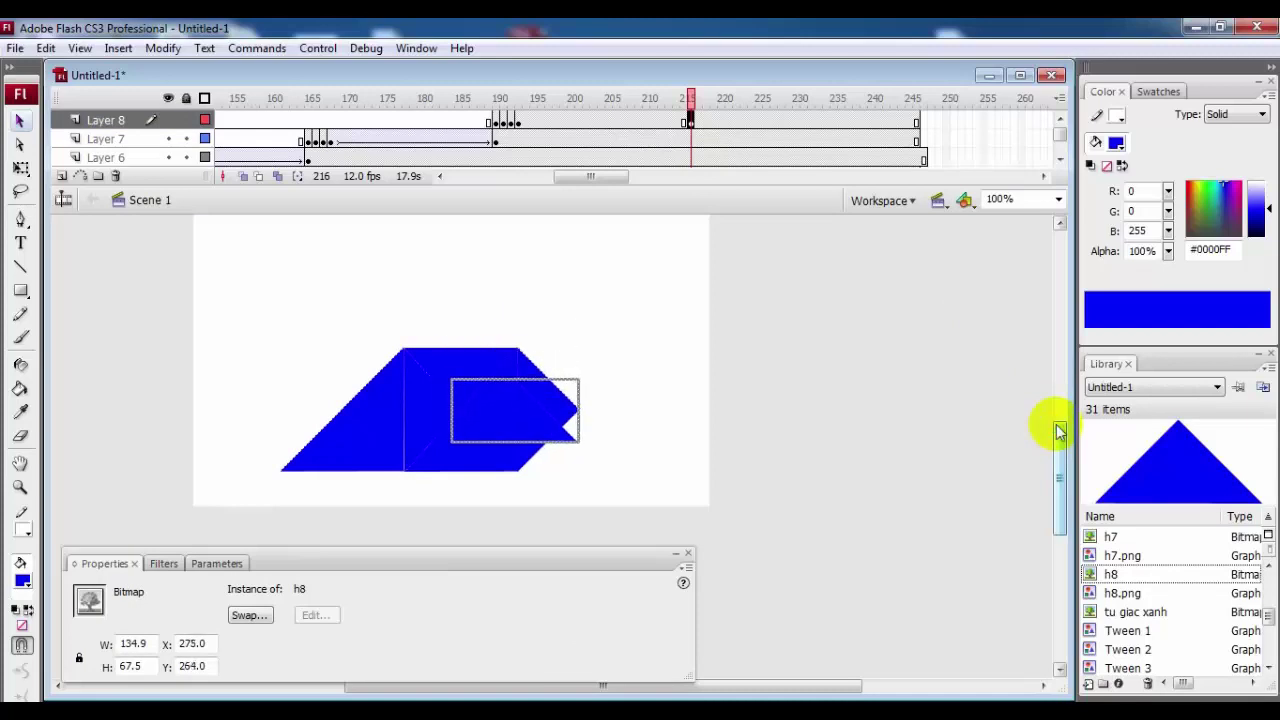
key(Right)
key(Right)
key(Right)
key(Right)
key(Right)
key(Right)
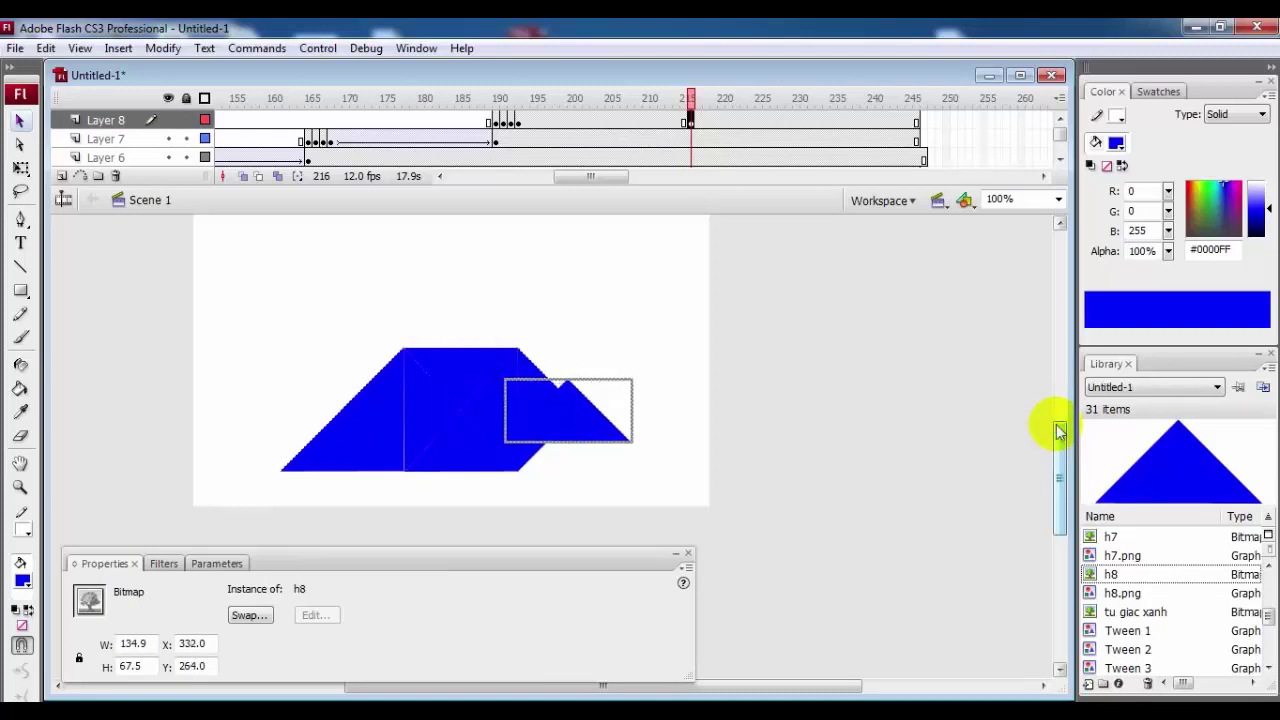
key(Down)
key(Down)
key(Down)
key(Down)
key(Down)
key(Down)
key(Down)
key(Down)
key(Down)
key(Down)
key(Down)
key(Down)
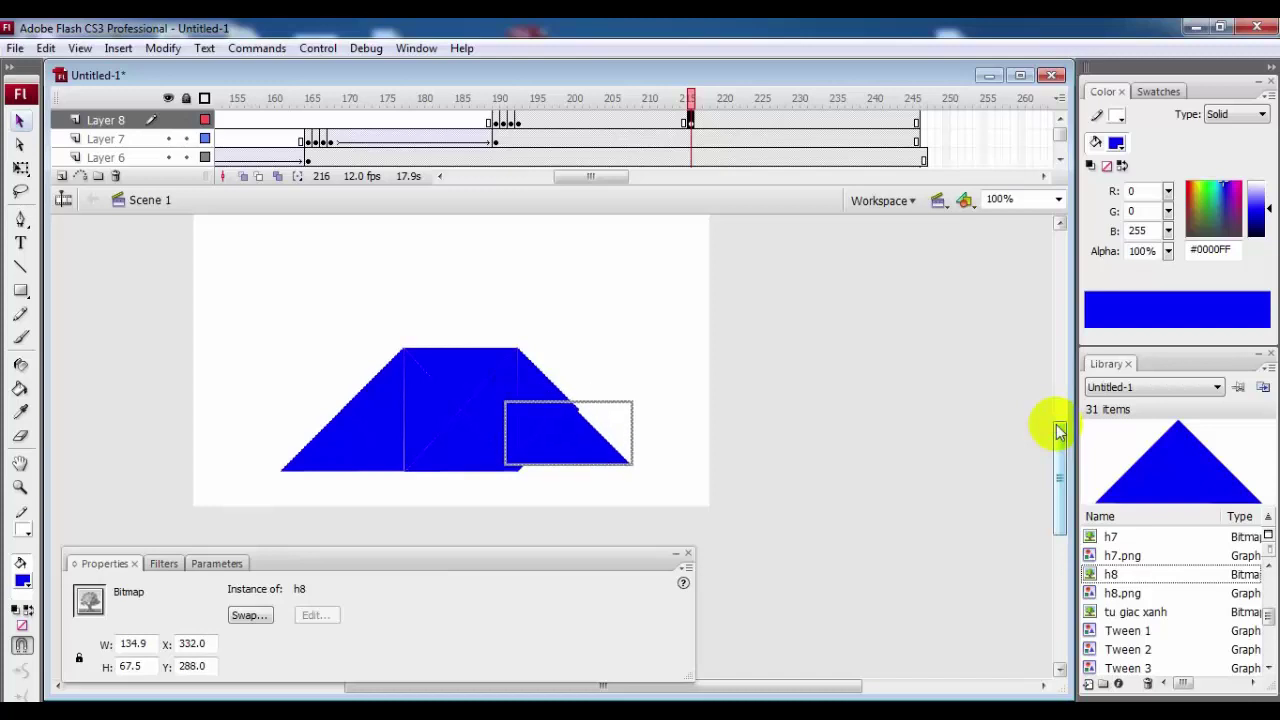
key(Right)
key(Right)
key(Right)
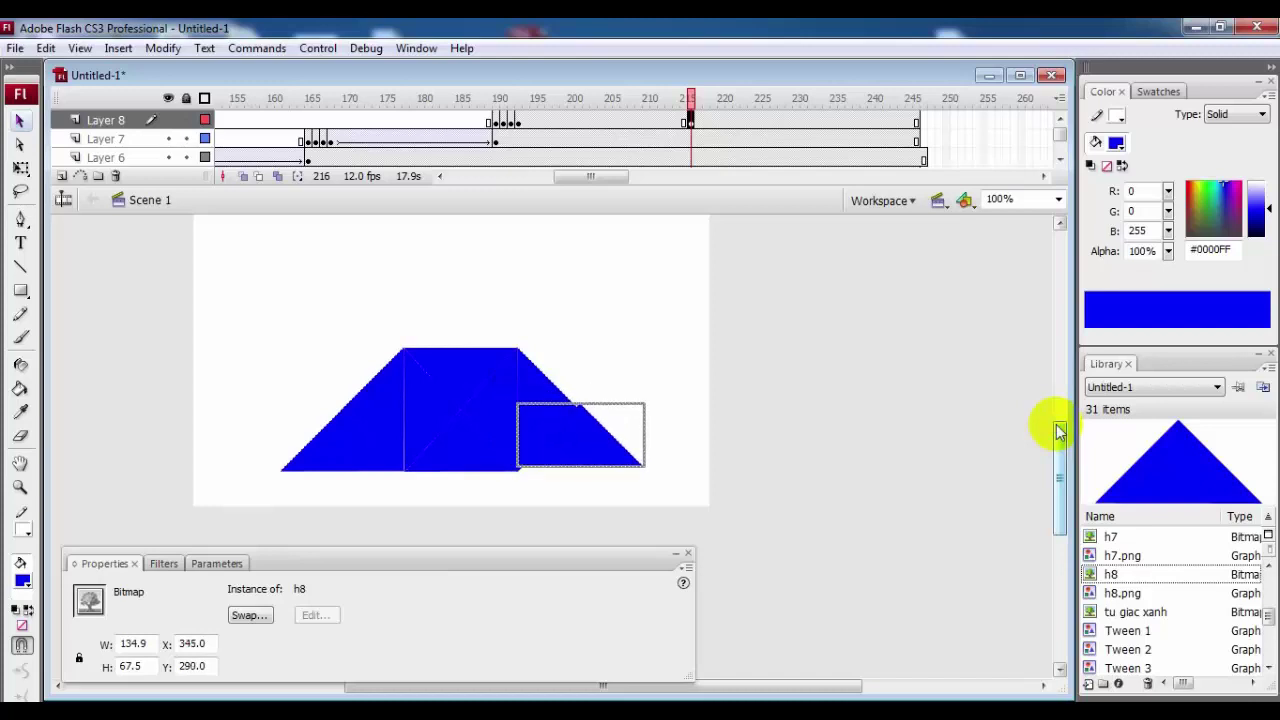
key(Down)
key(Down)
key(Down)
key(Down)
key(Down)
key(Down)
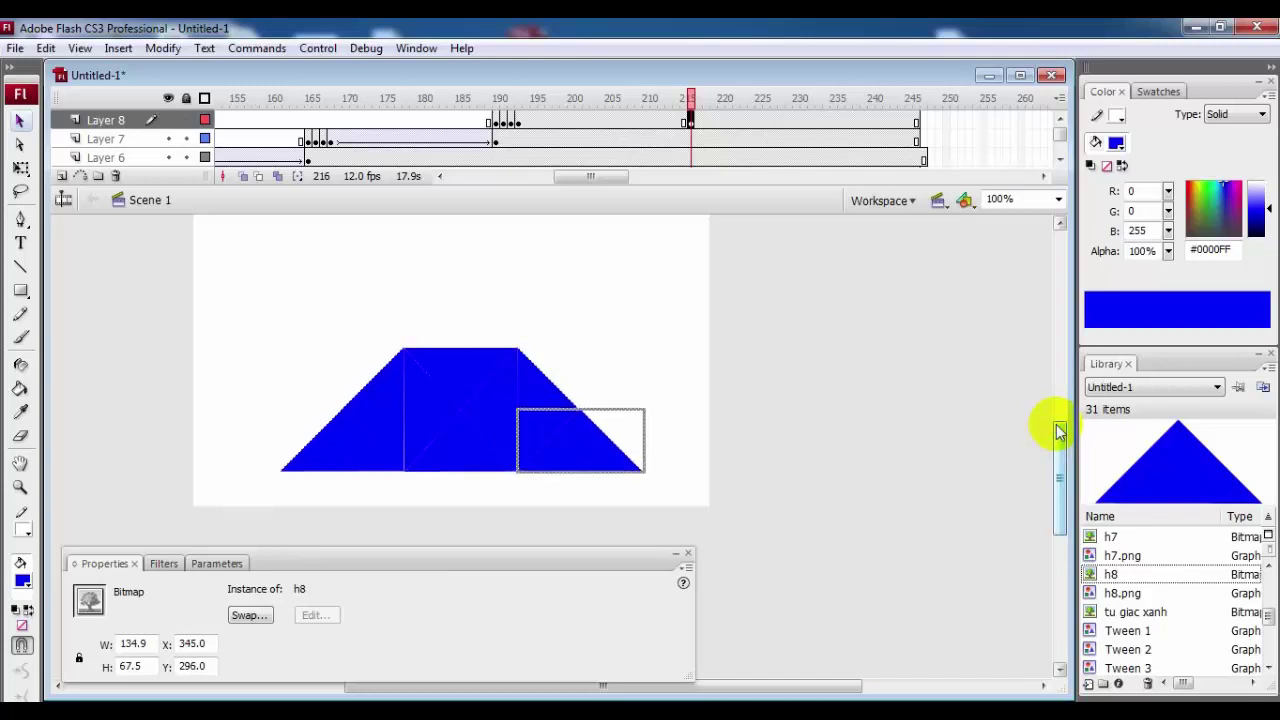
At 200% zoom, nudge h8 up and left to X 344, Y 295.5, closing the seam
click(1056, 198)
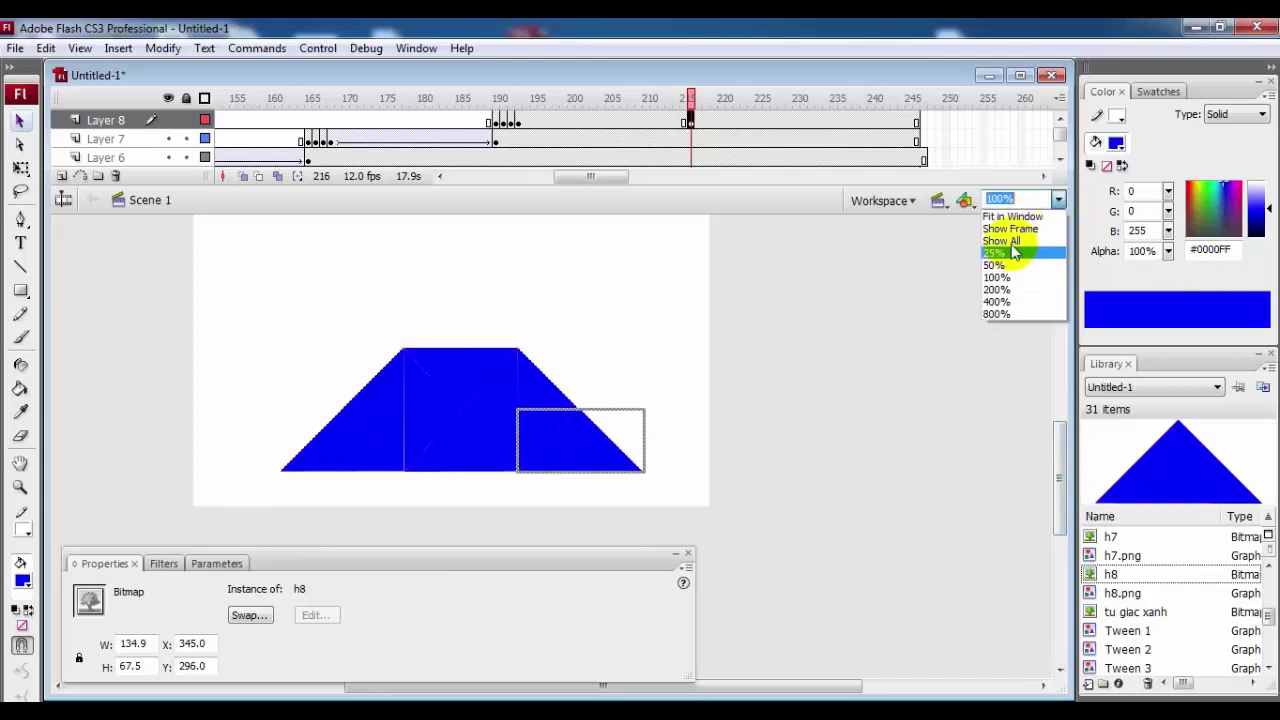
click(999, 290)
click(770, 380)
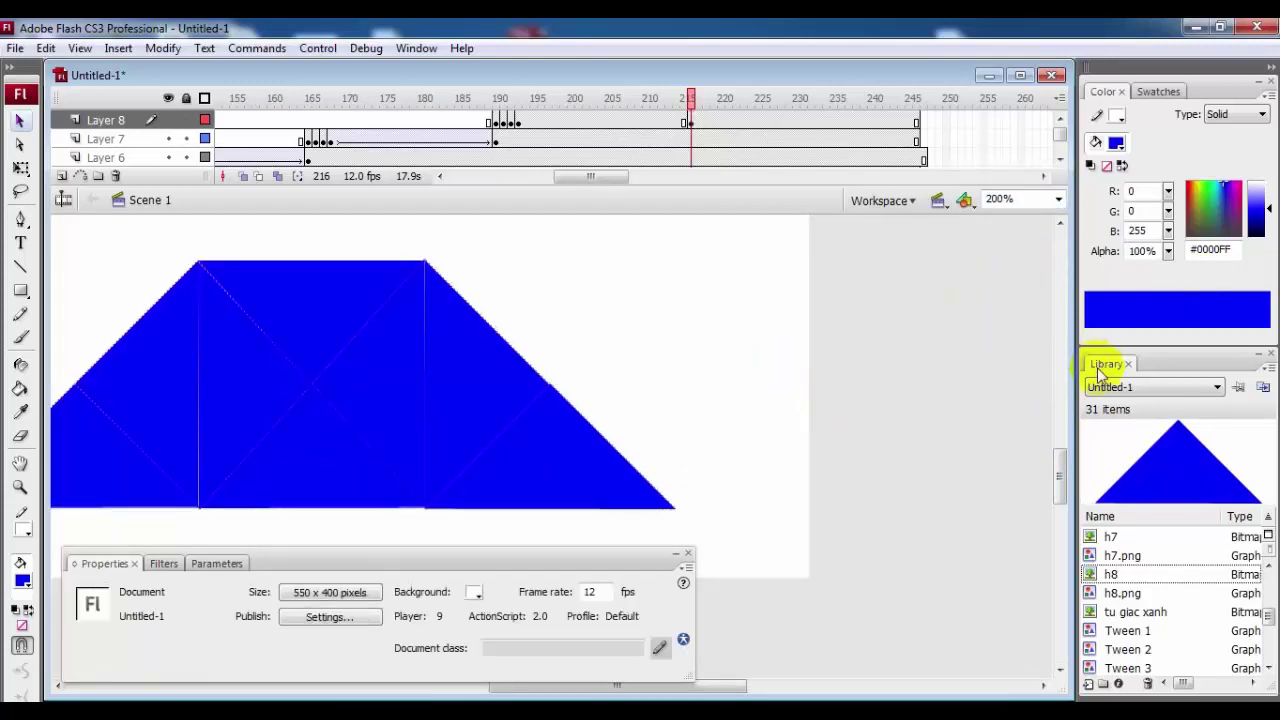
drag(1057, 449, 1057, 463)
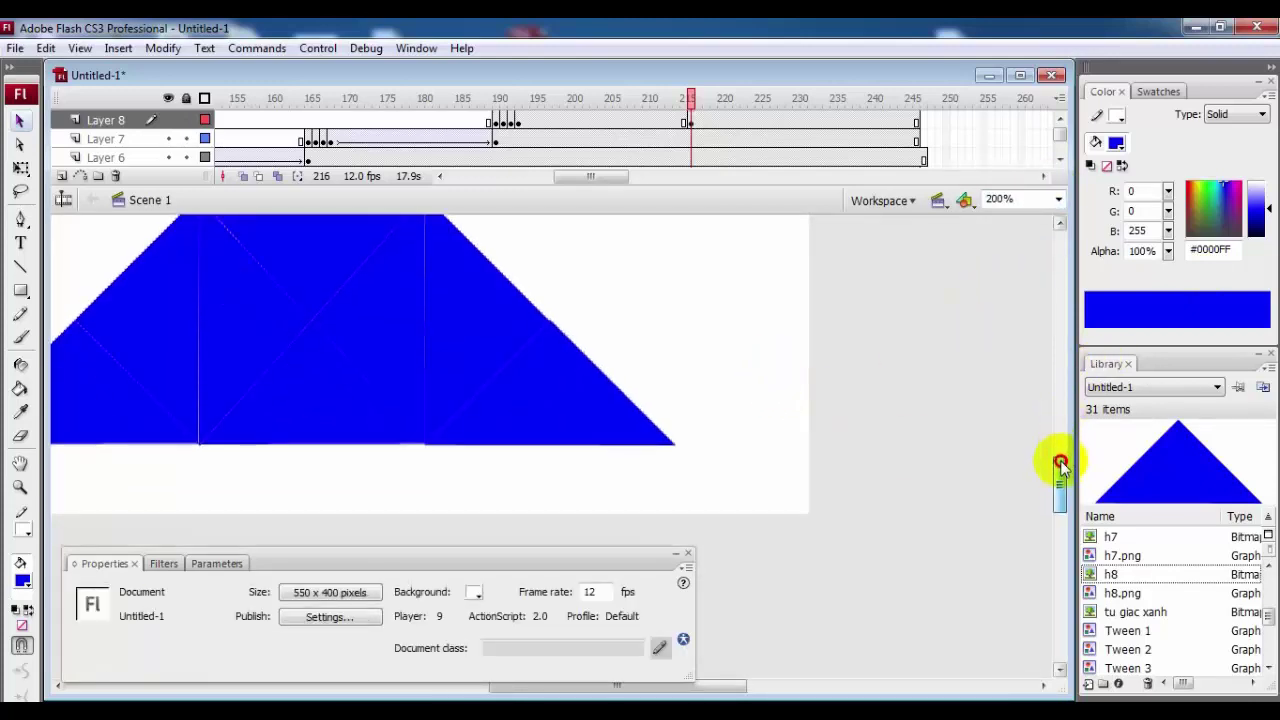
click(580, 418)
key(Up)
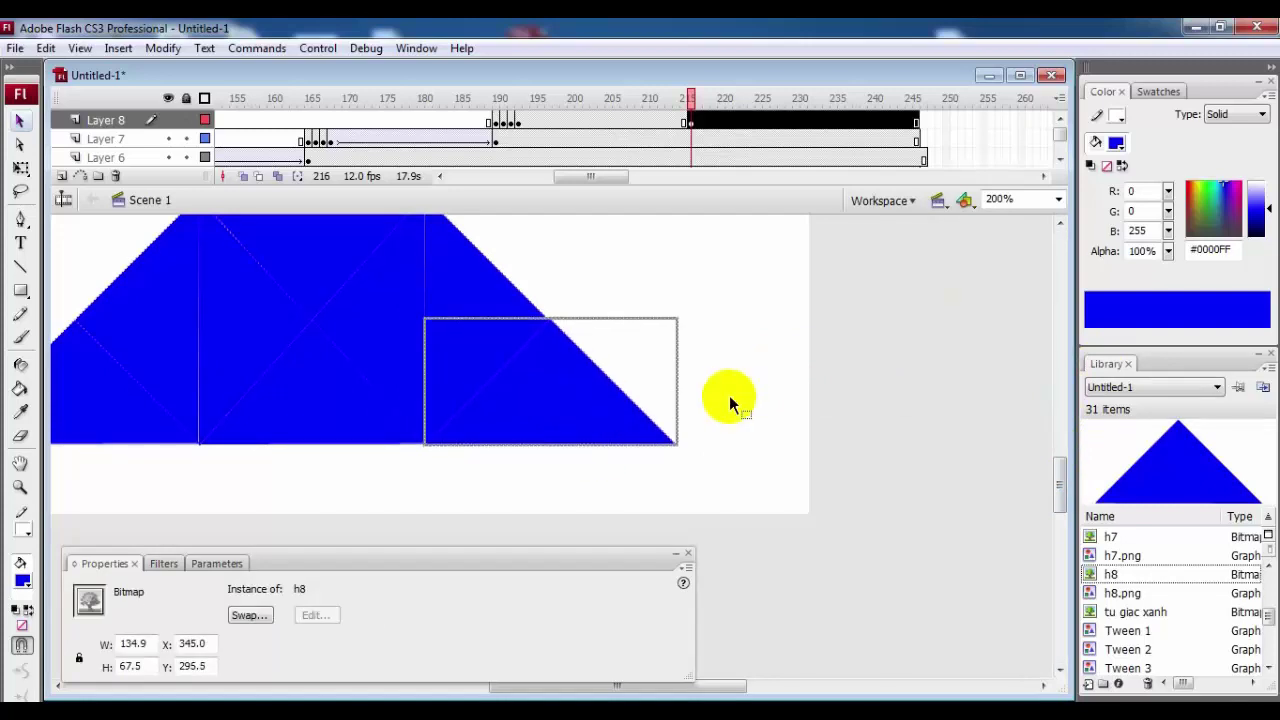
key(Left)
click(728, 396)
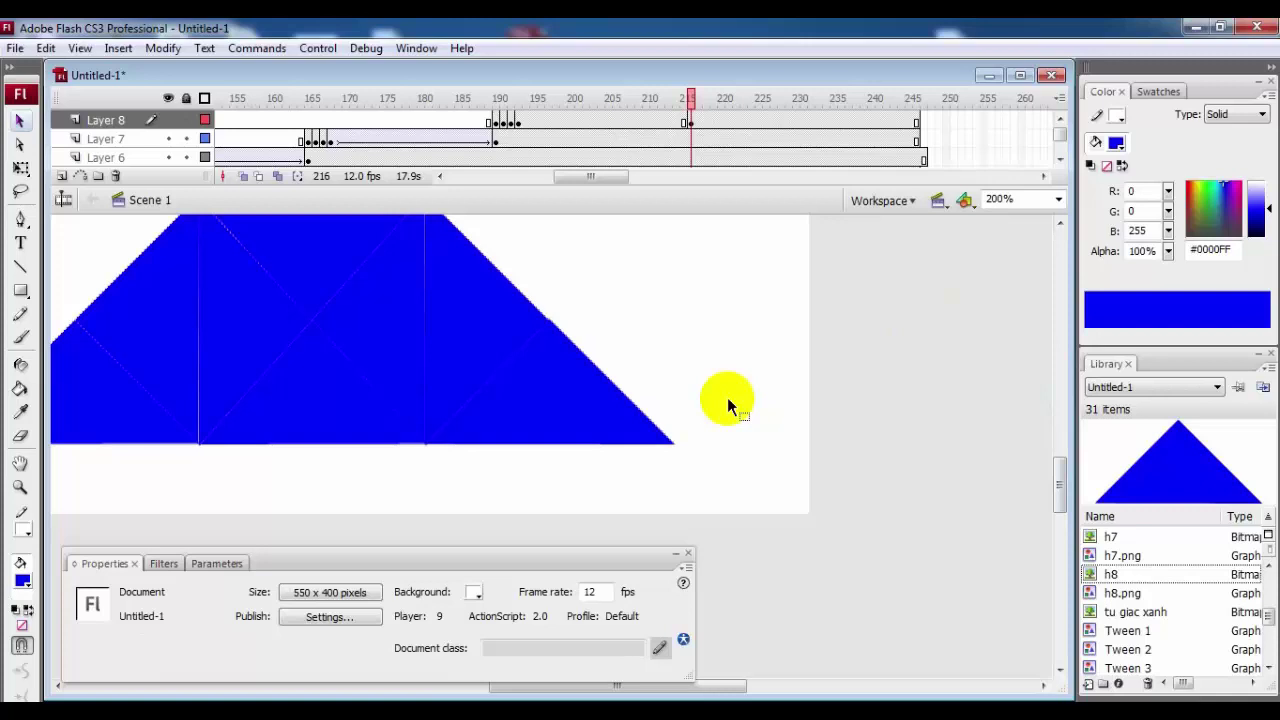
click(582, 395)
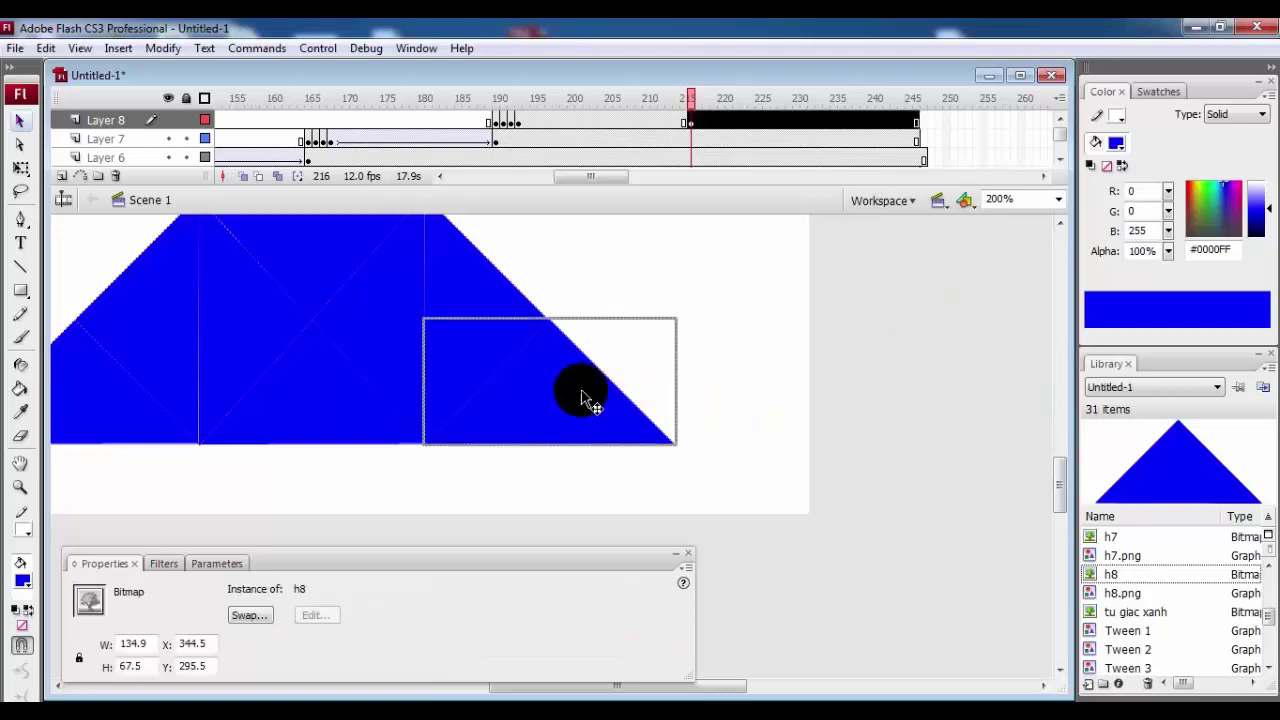
key(Left)
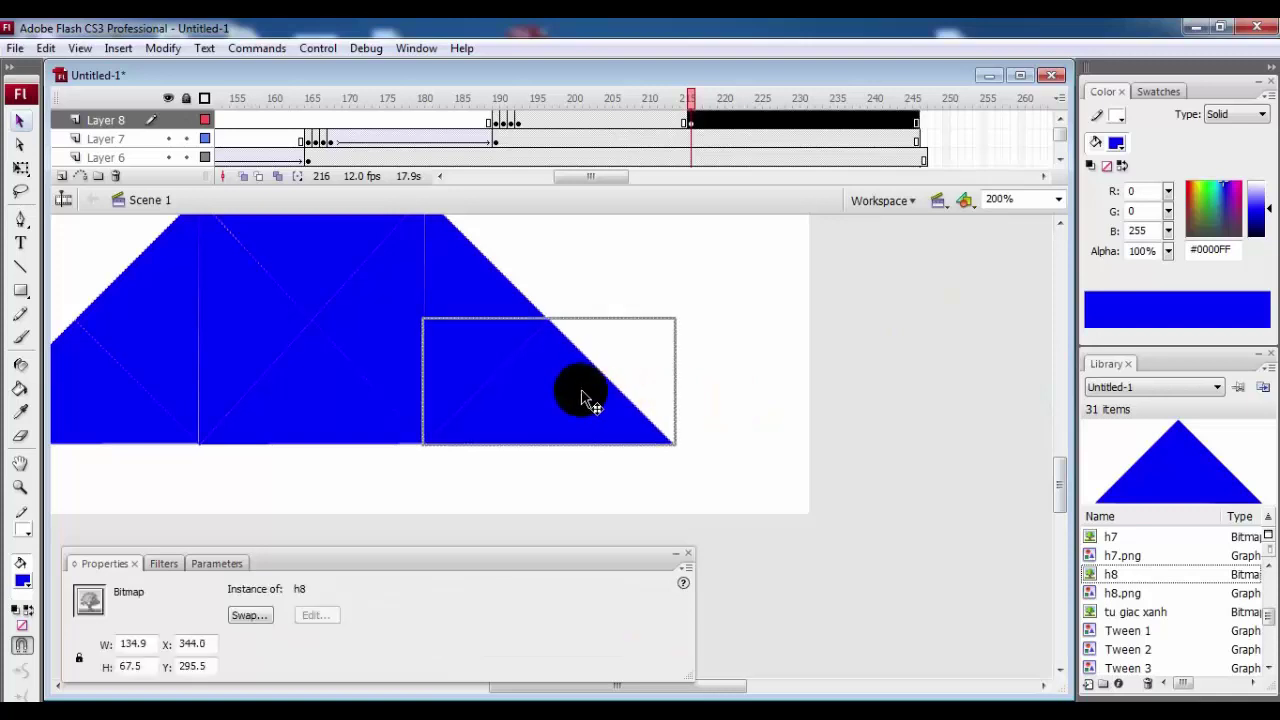
click(749, 375)
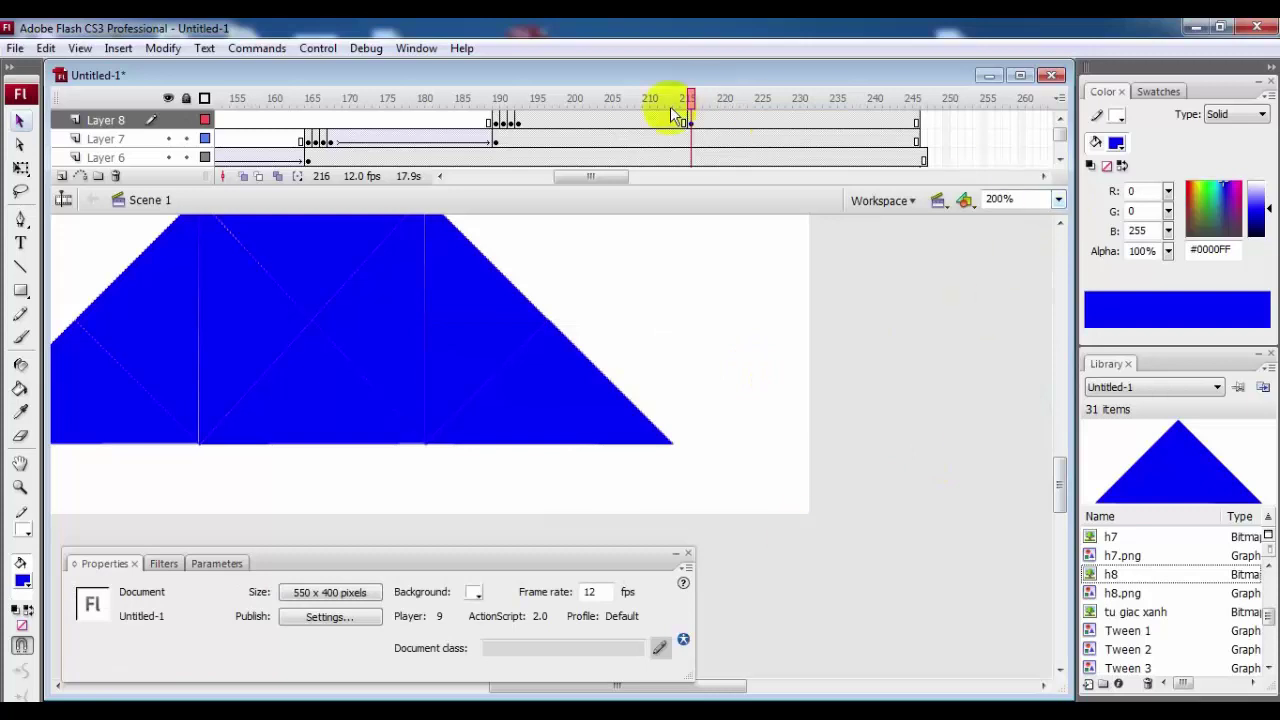
Create a motion tween on Layer 8 starting at frame 203
click(596, 120)
right_click(596, 120)
click(620, 132)
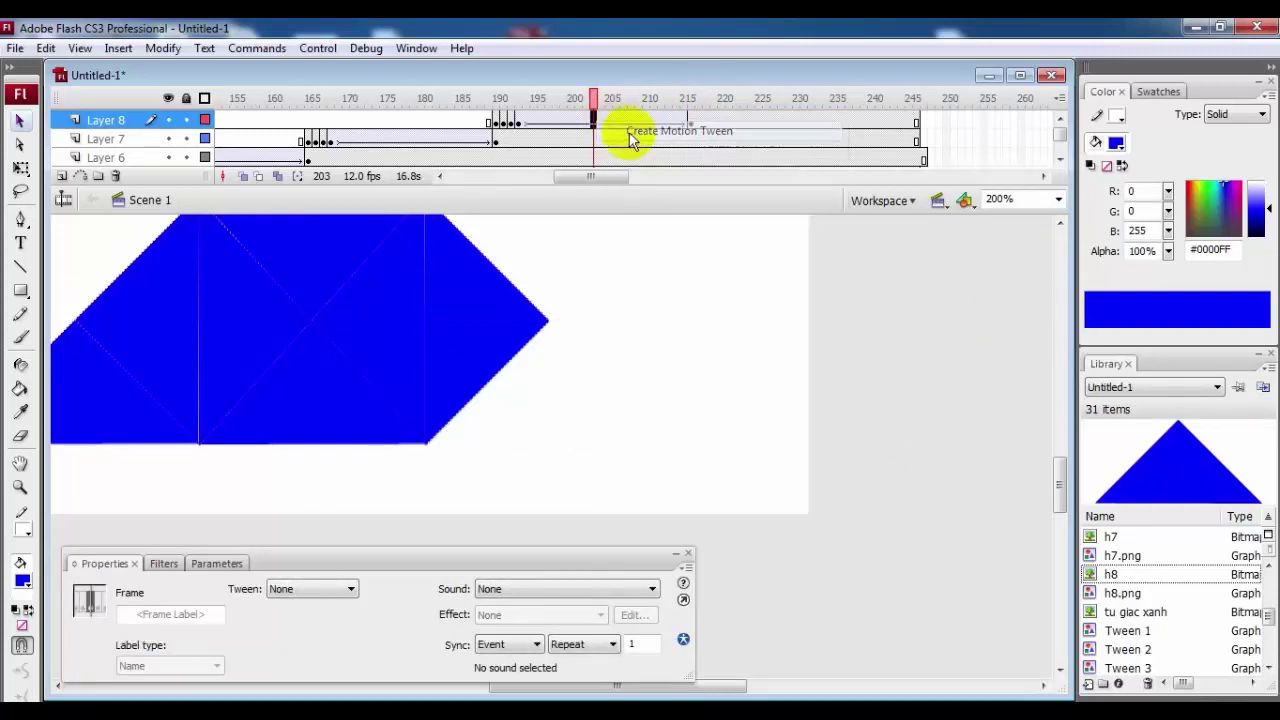
drag(1061, 483, 1060, 478)
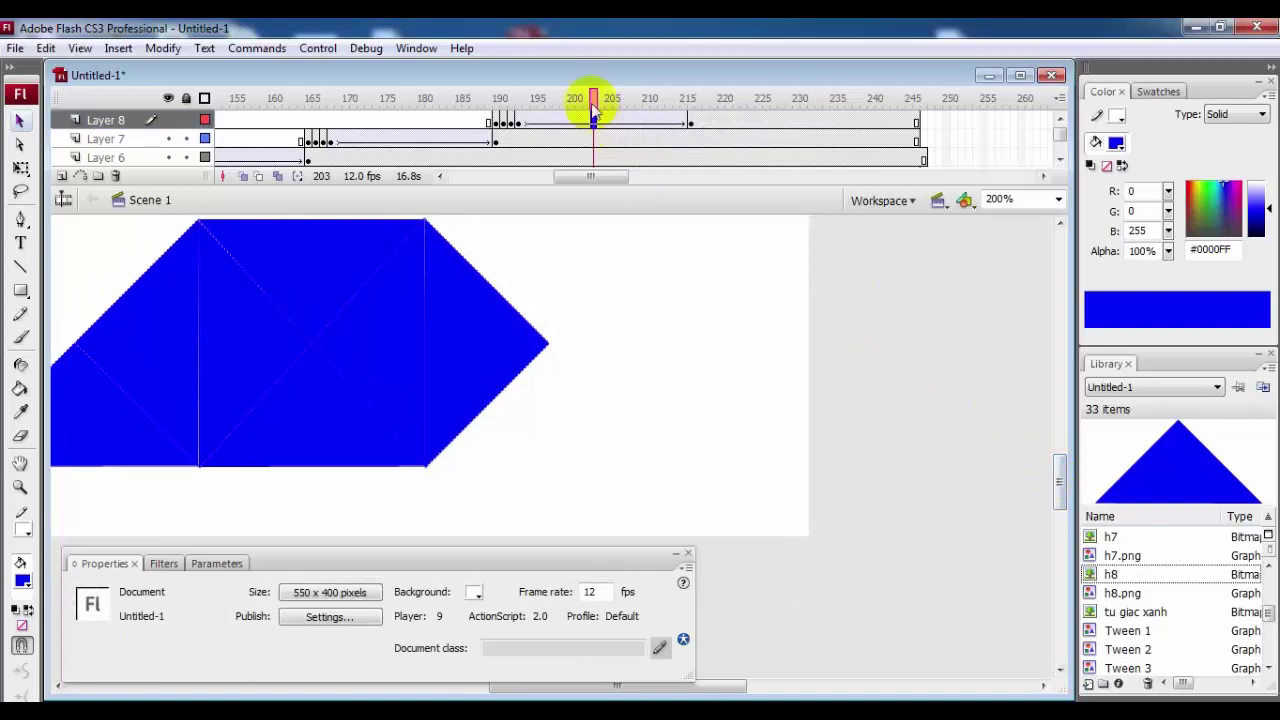
Scrub the timeline to preview the tween, ending on final frame 246
mouse_move(593, 100)
mouse_down()
mouse_move(914, 128)
mouse_move(921, 155)
mouse_up()
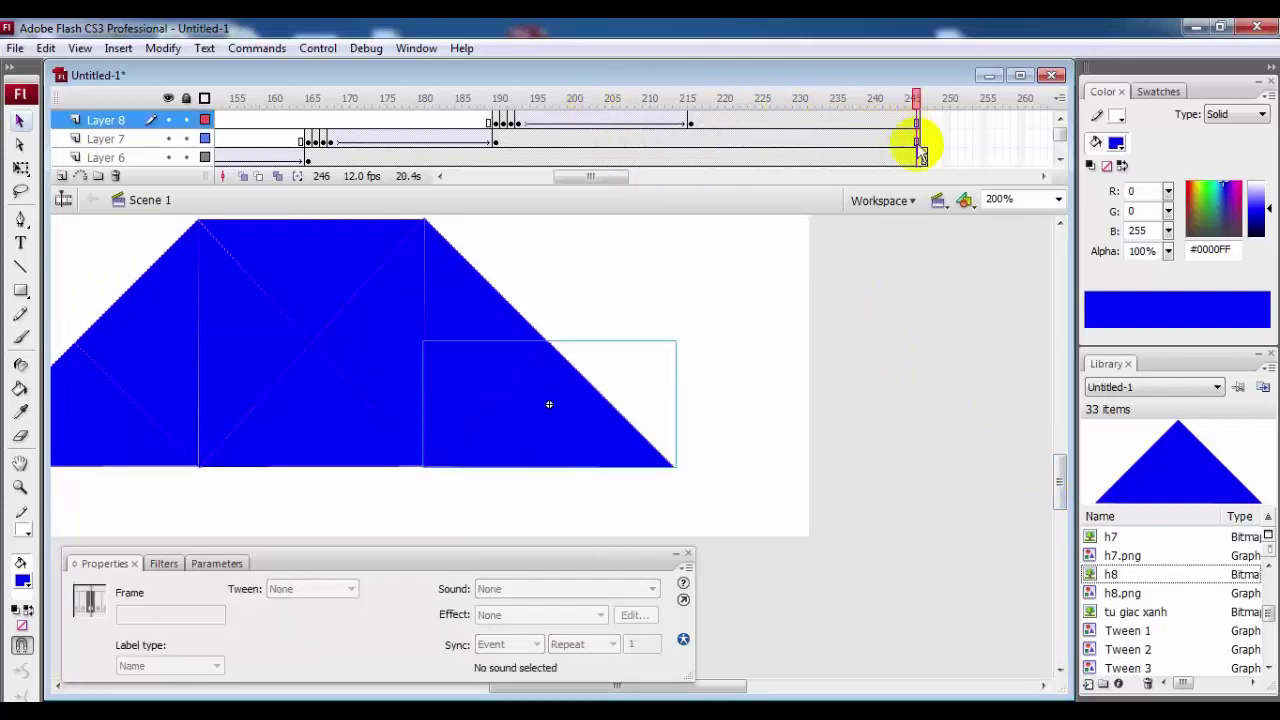
click(922, 160)
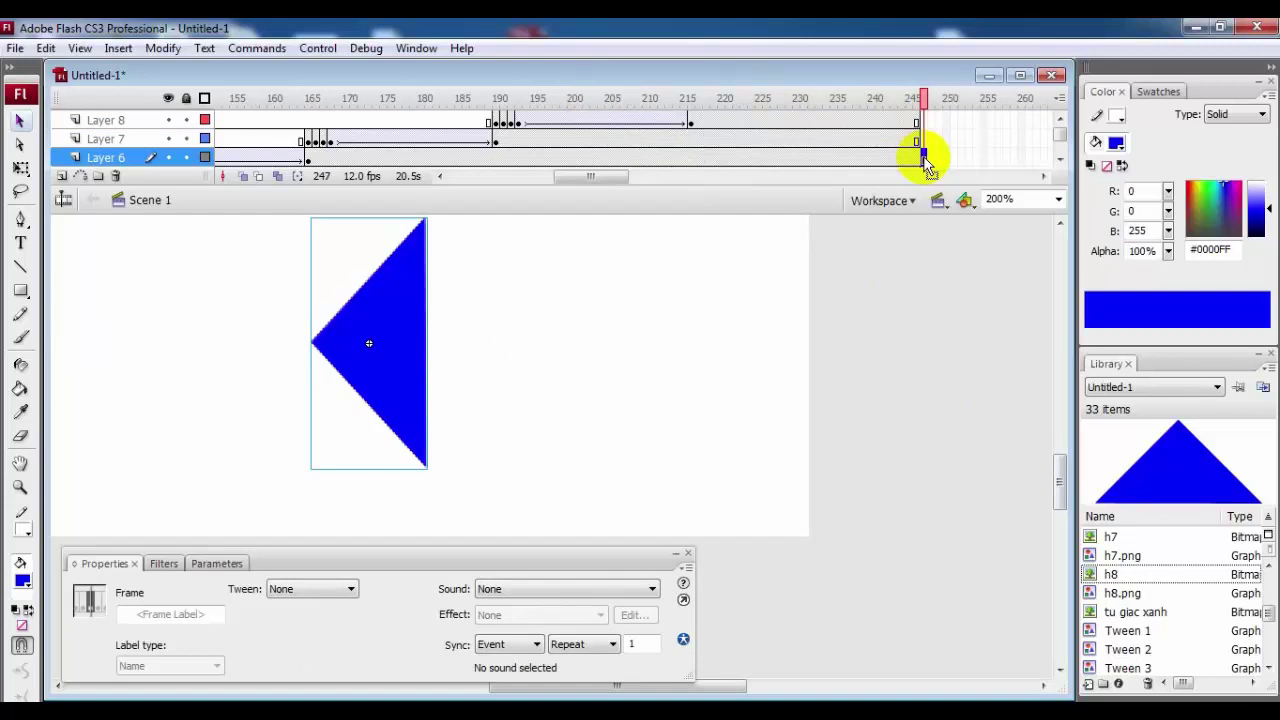
key(comma)
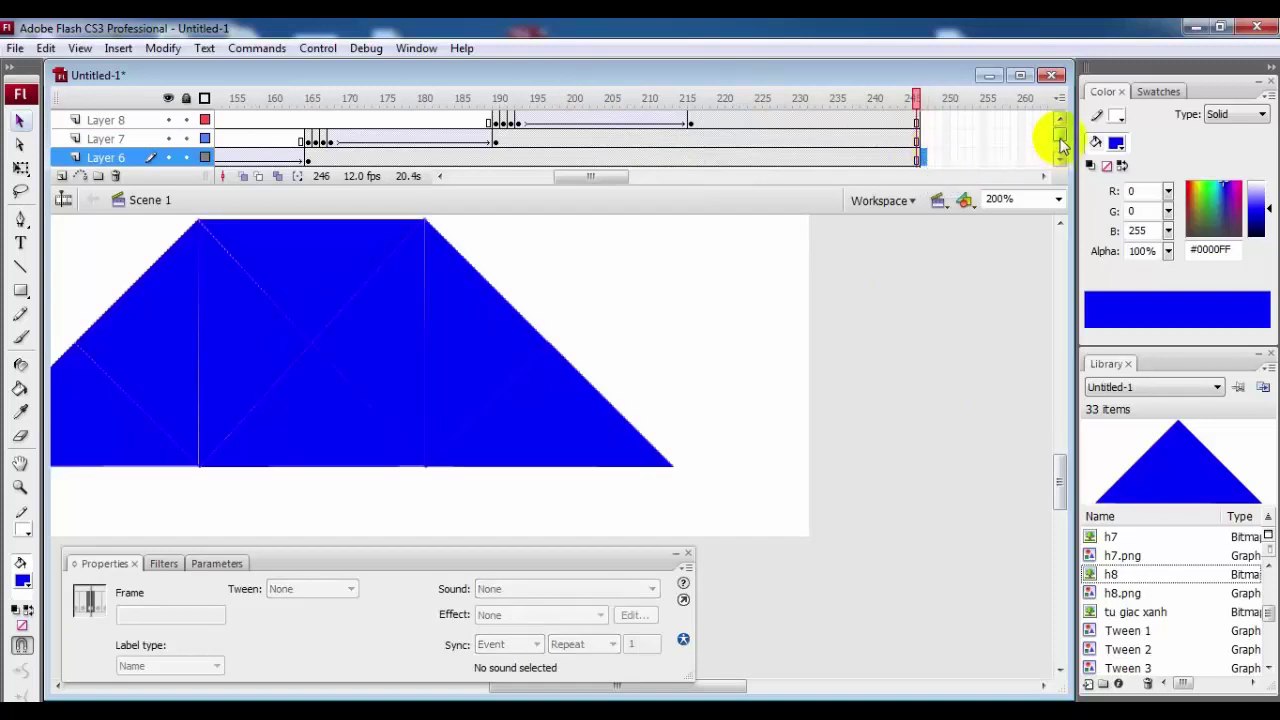
mouse_move(1052, 134)
mouse_down()
mouse_move(1057, 157)
mouse_move(1063, 108)
mouse_move(1058, 164)
mouse_up()
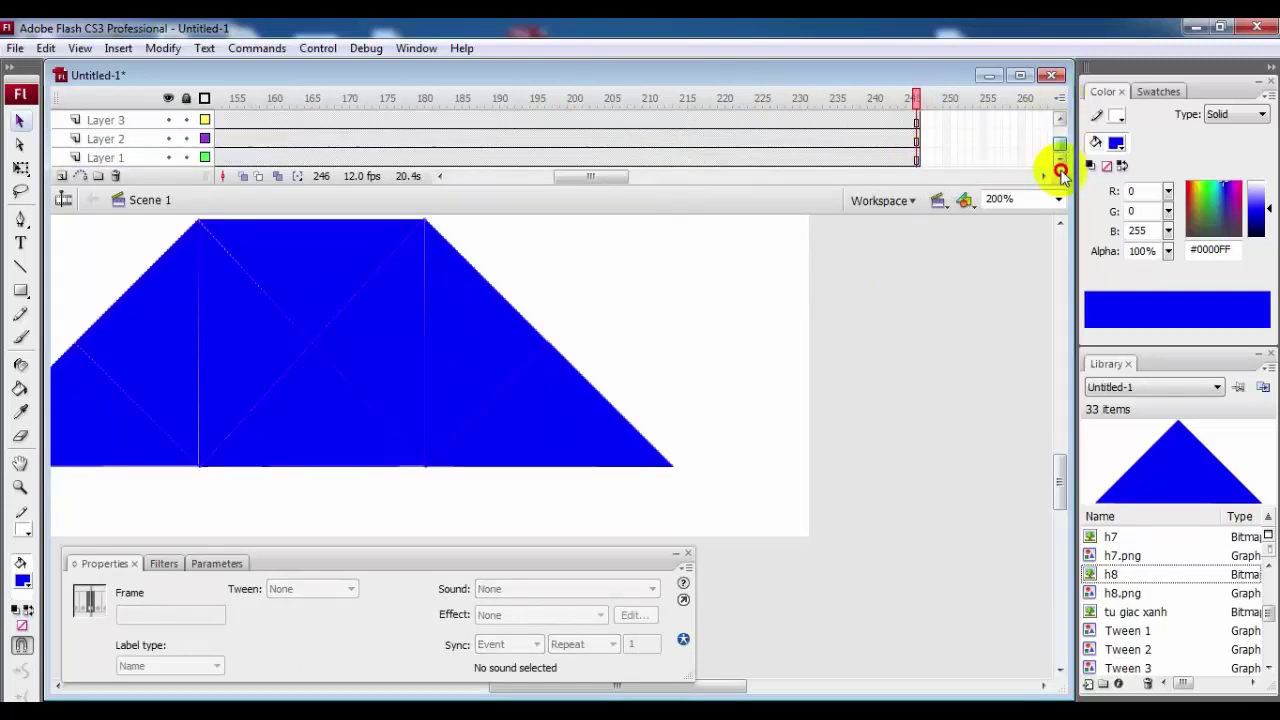
Save the tangram document under the file name 'Bai 4'
click(14, 52)
click(52, 218)
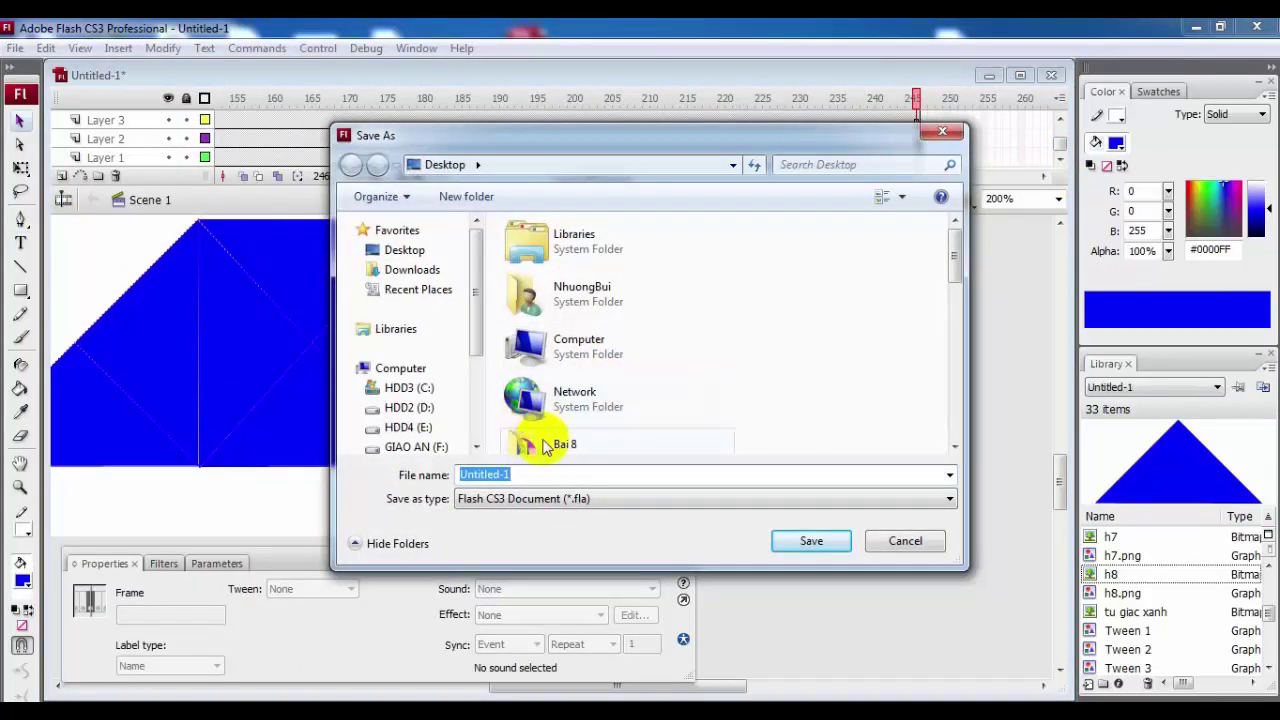
key(BackSpace)
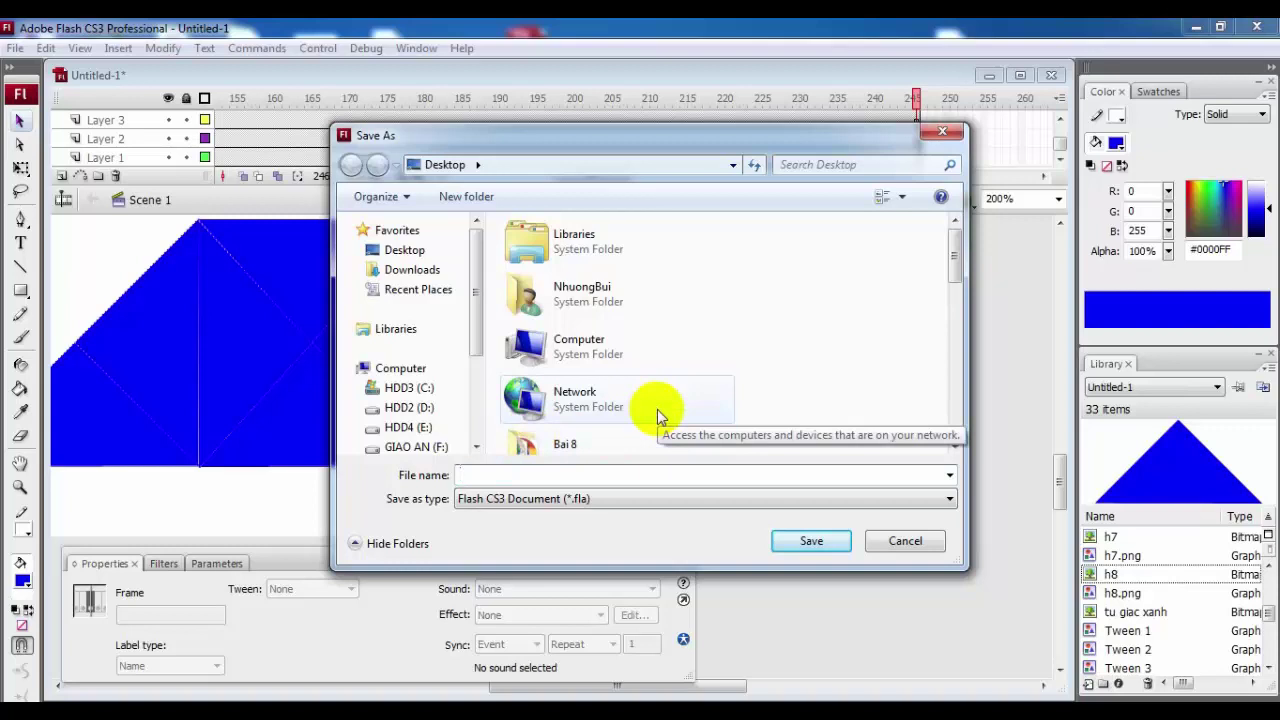
text(Bai )
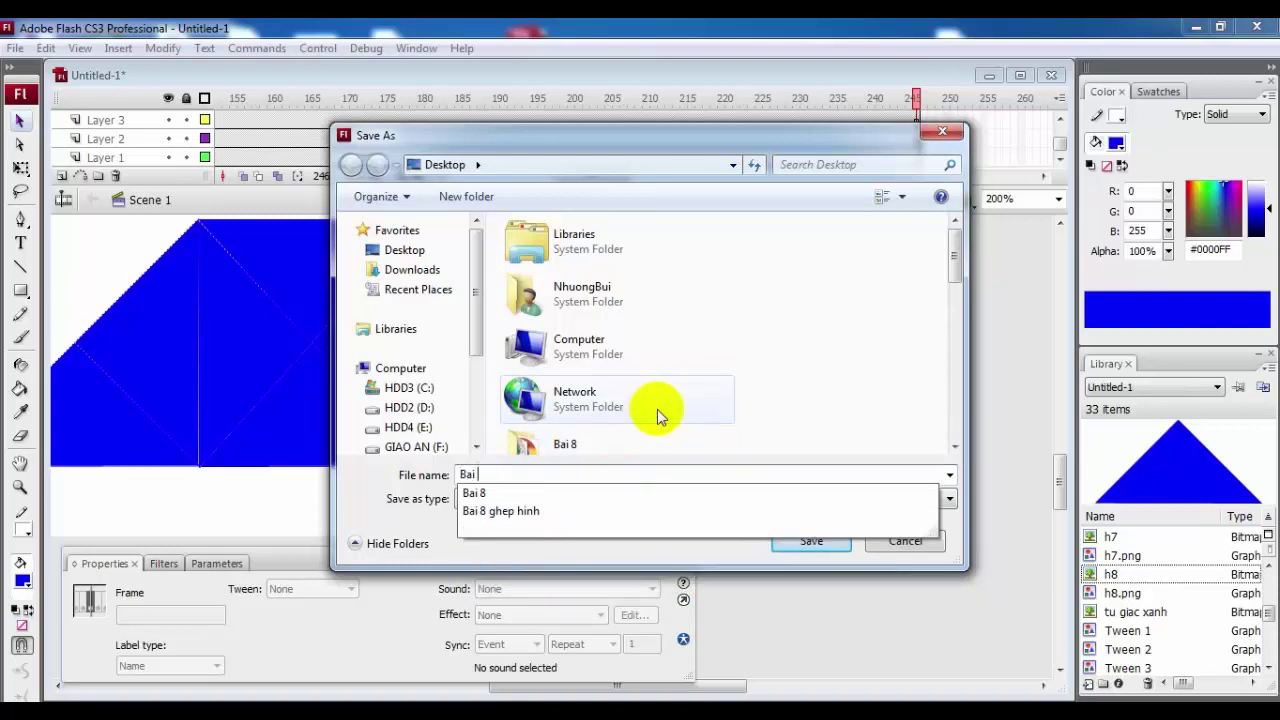
text(4)
click(802, 541)
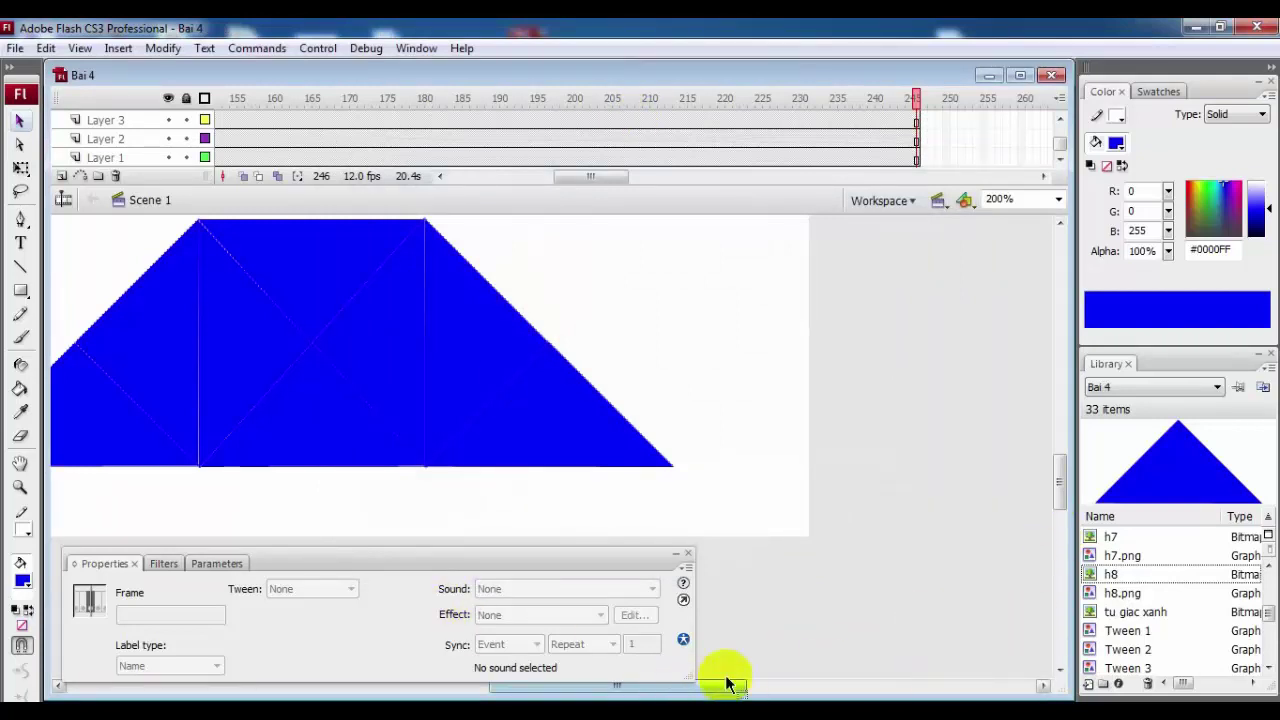
key(ctrl+Return)
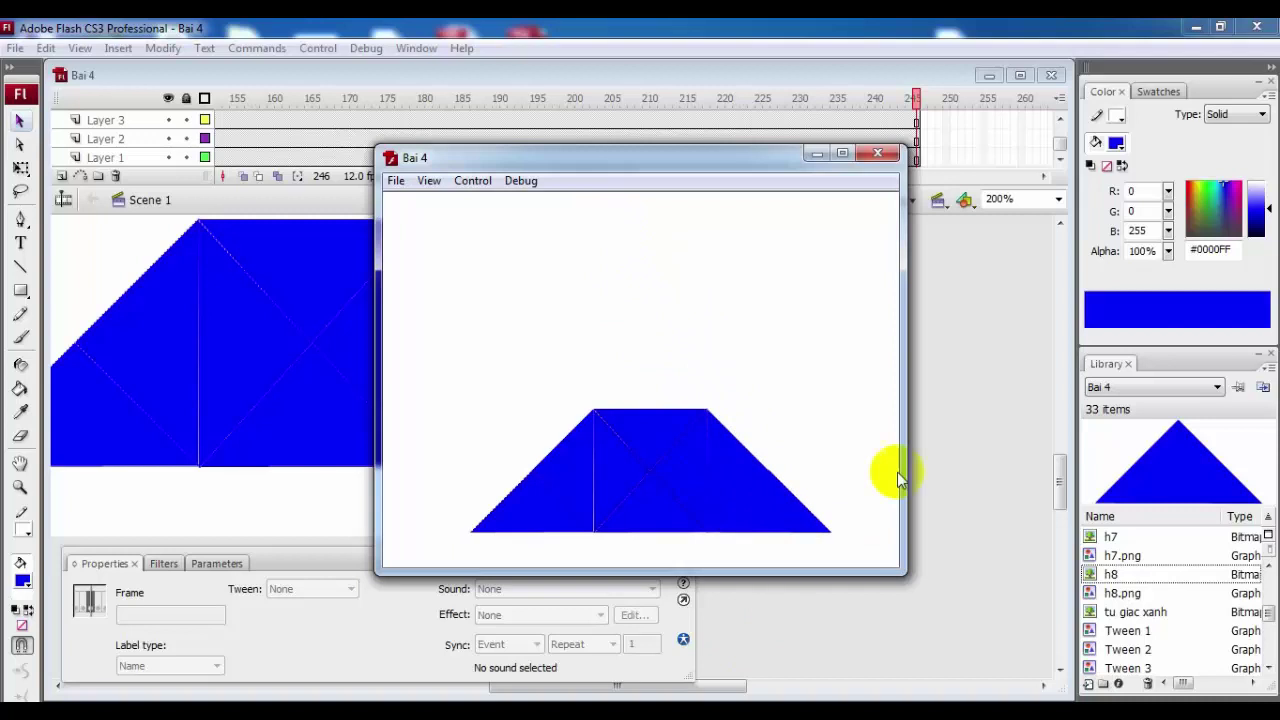
click(879, 153)
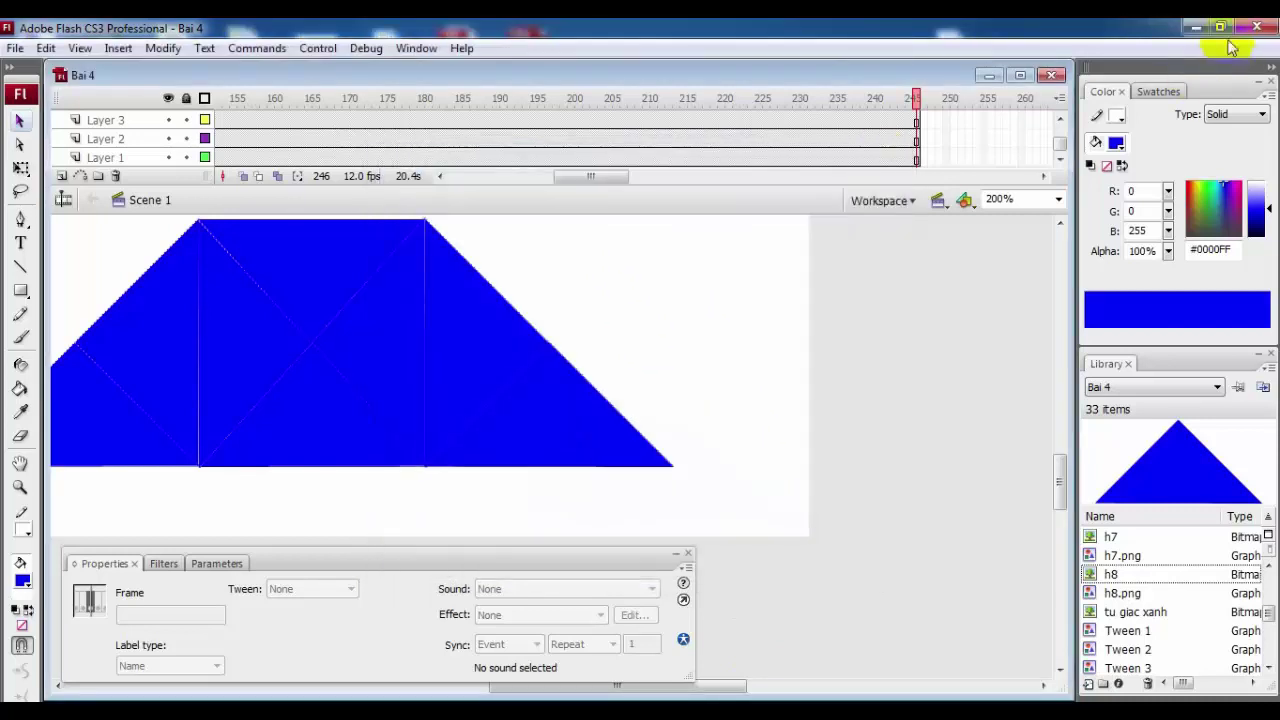
Run the Bai 4 SWF from the desktop in a maximised Flash Player, then close it
click(1192, 28)
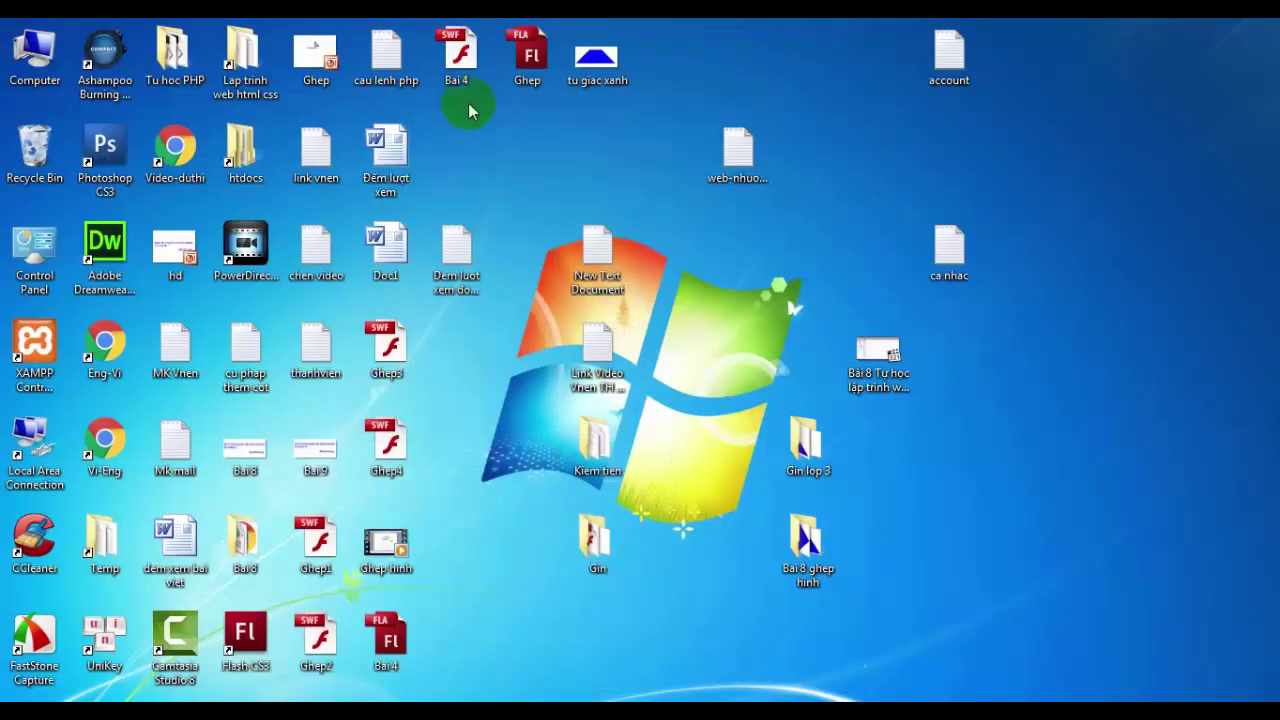
double_click(460, 60)
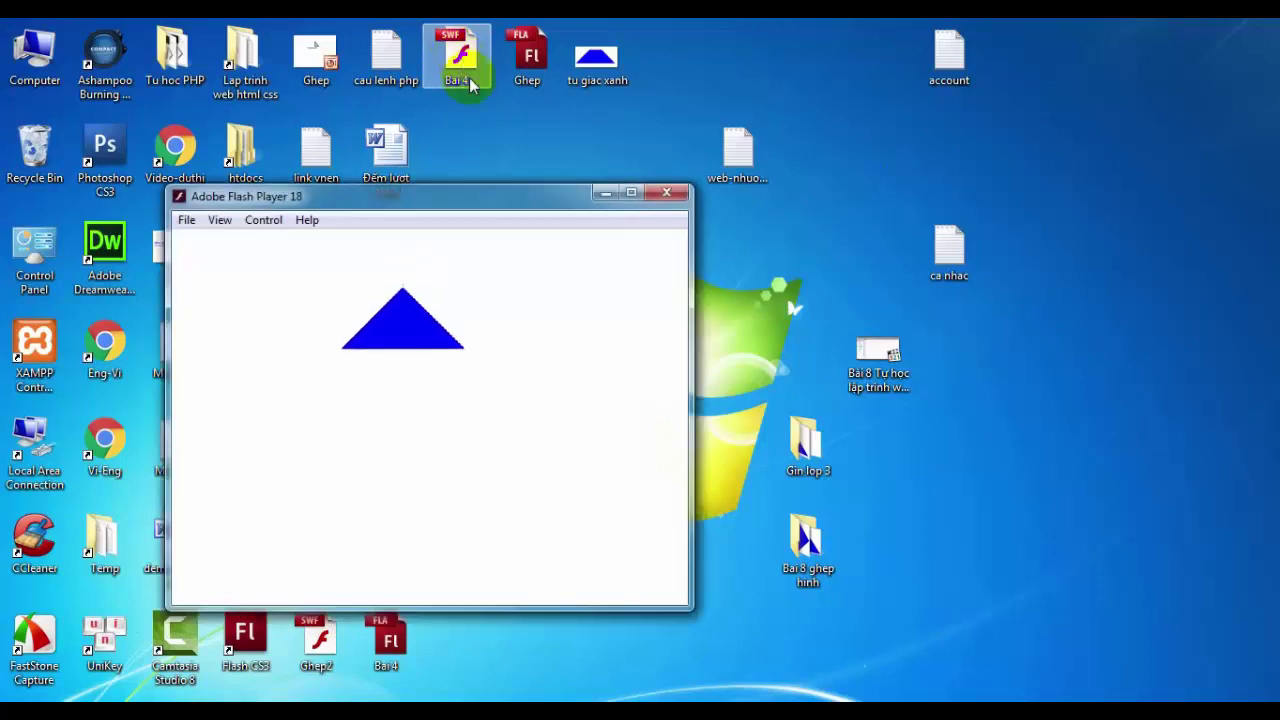
click(631, 192)
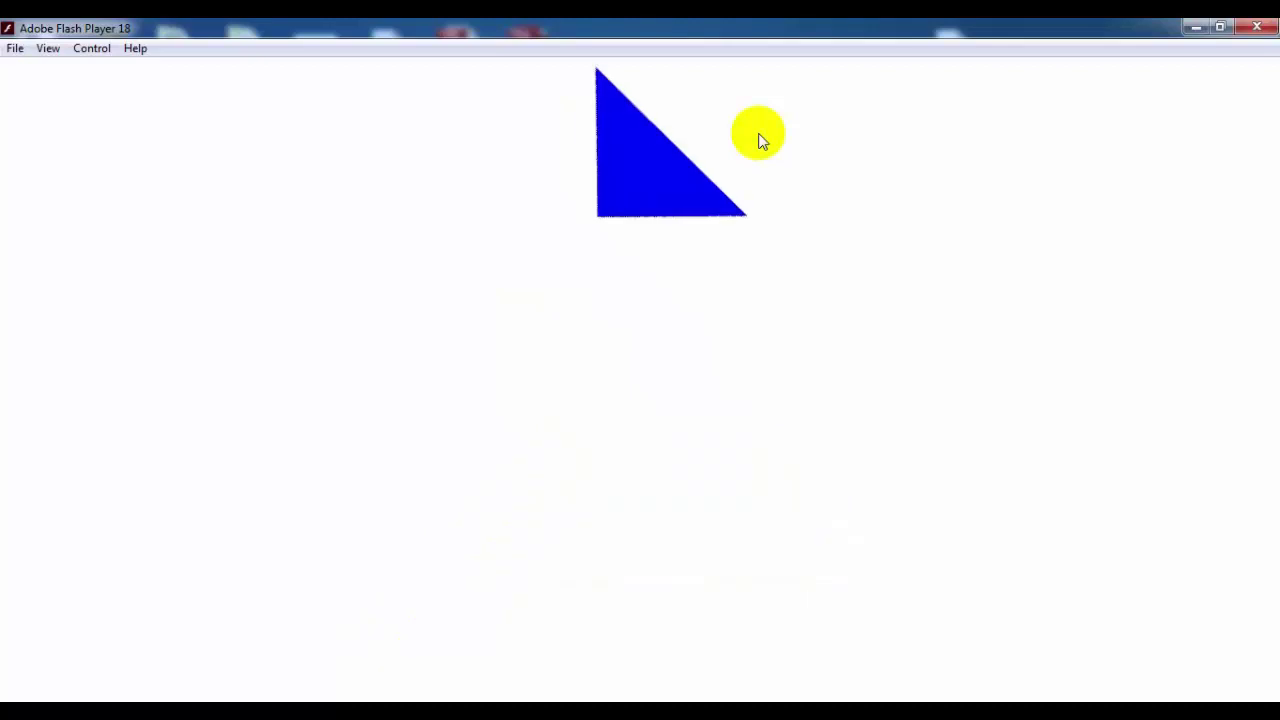
click(1259, 29)
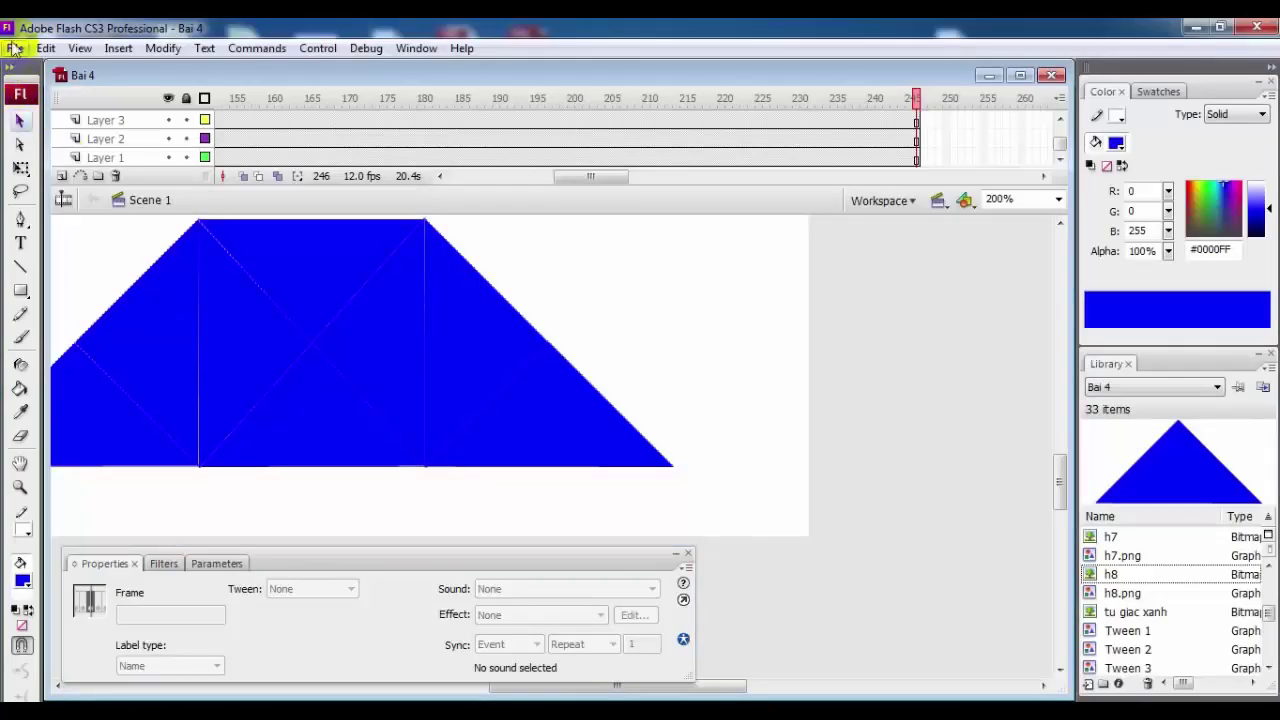
Deselect everything on stage and collapse the Properties panel details
click(14, 48)
click(738, 278)
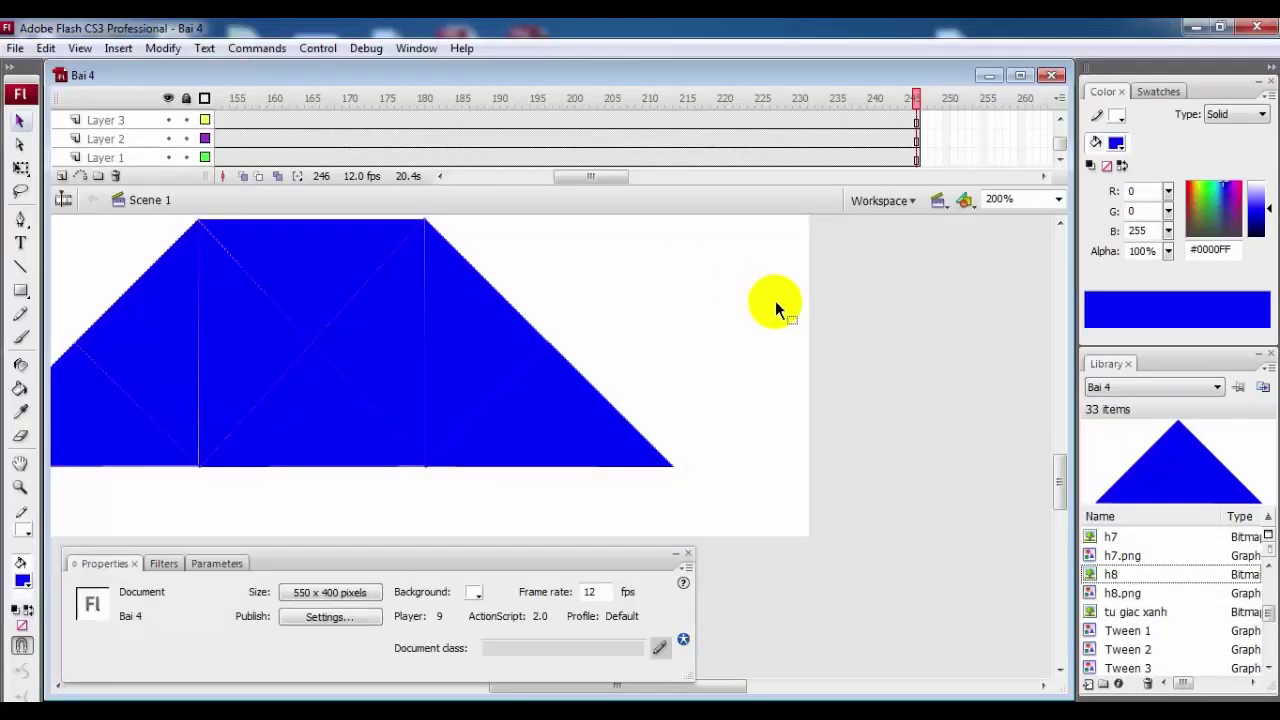
drag(1060, 485, 1059, 492)
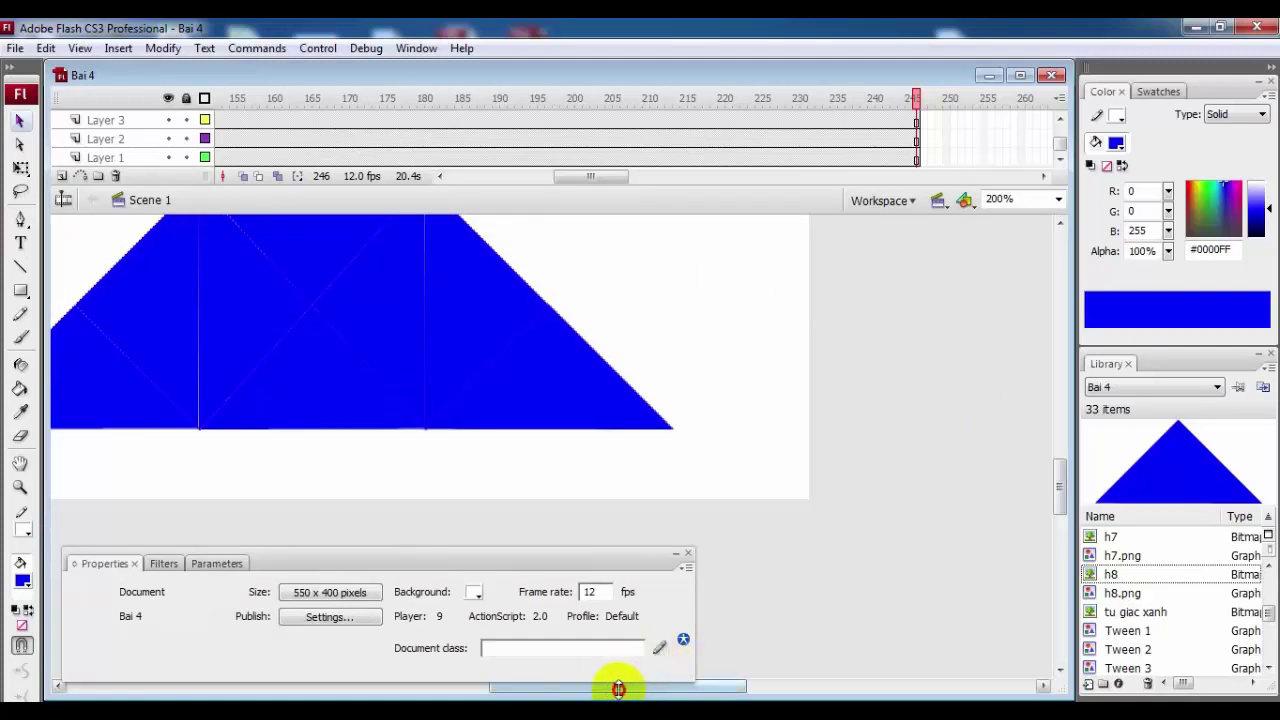
click(677, 557)
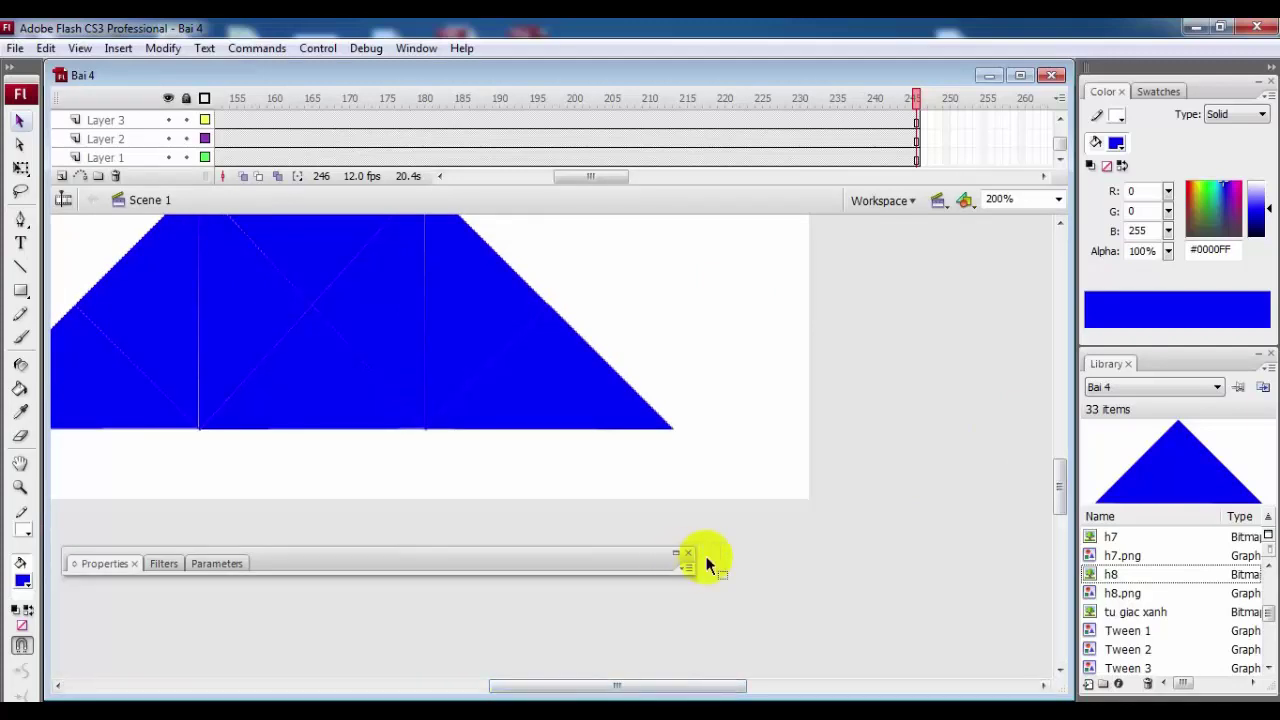
Set the stage zoom to 100% and scroll to center the trapezoid
click(1058, 202)
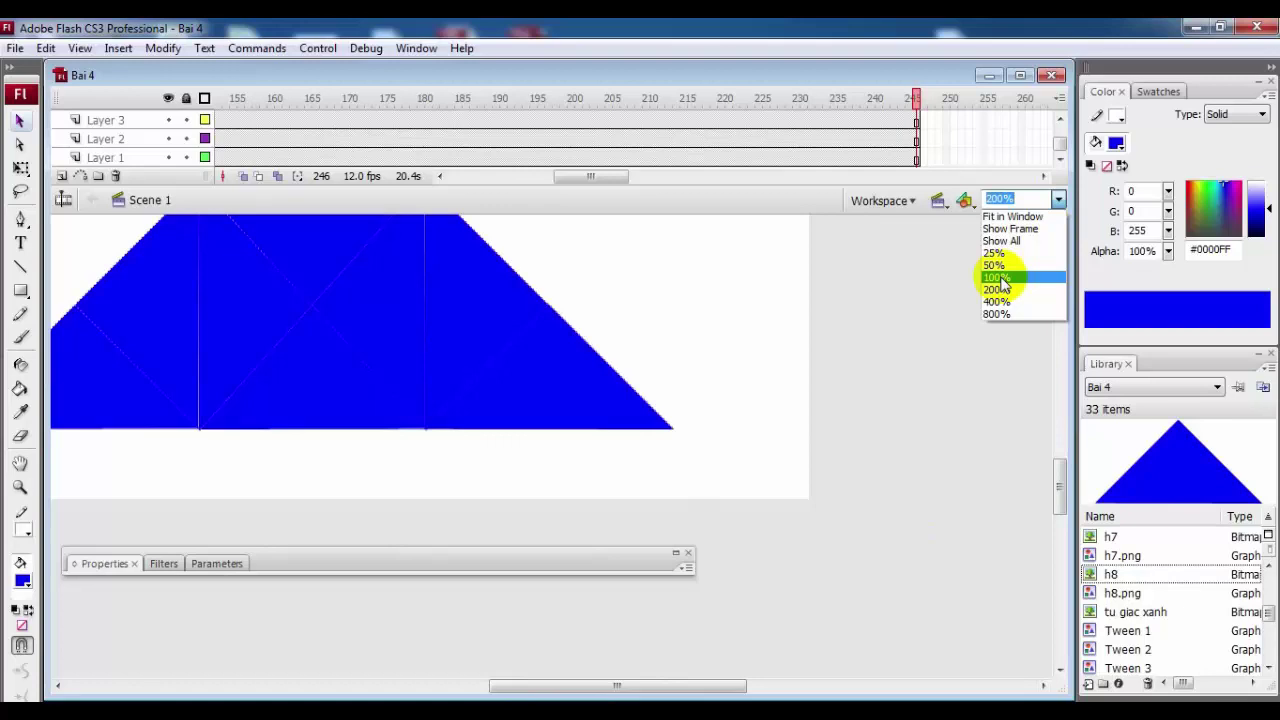
click(1000, 278)
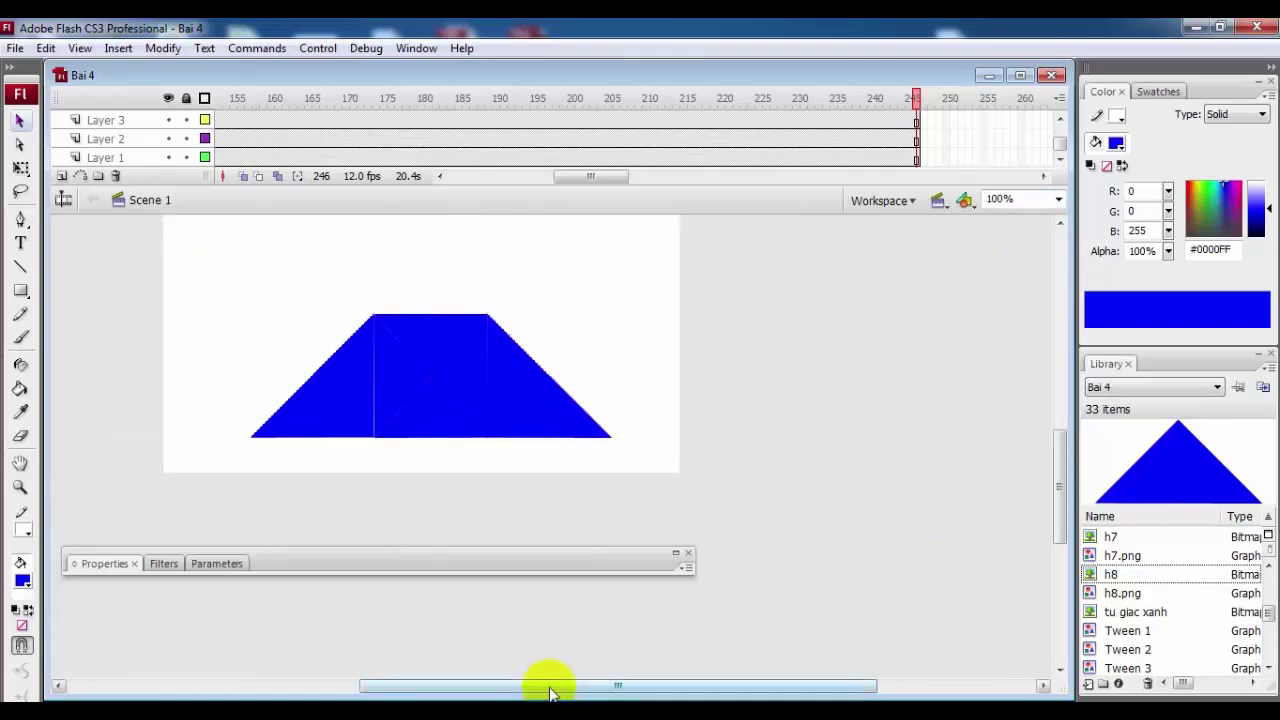
drag(549, 691, 457, 691)
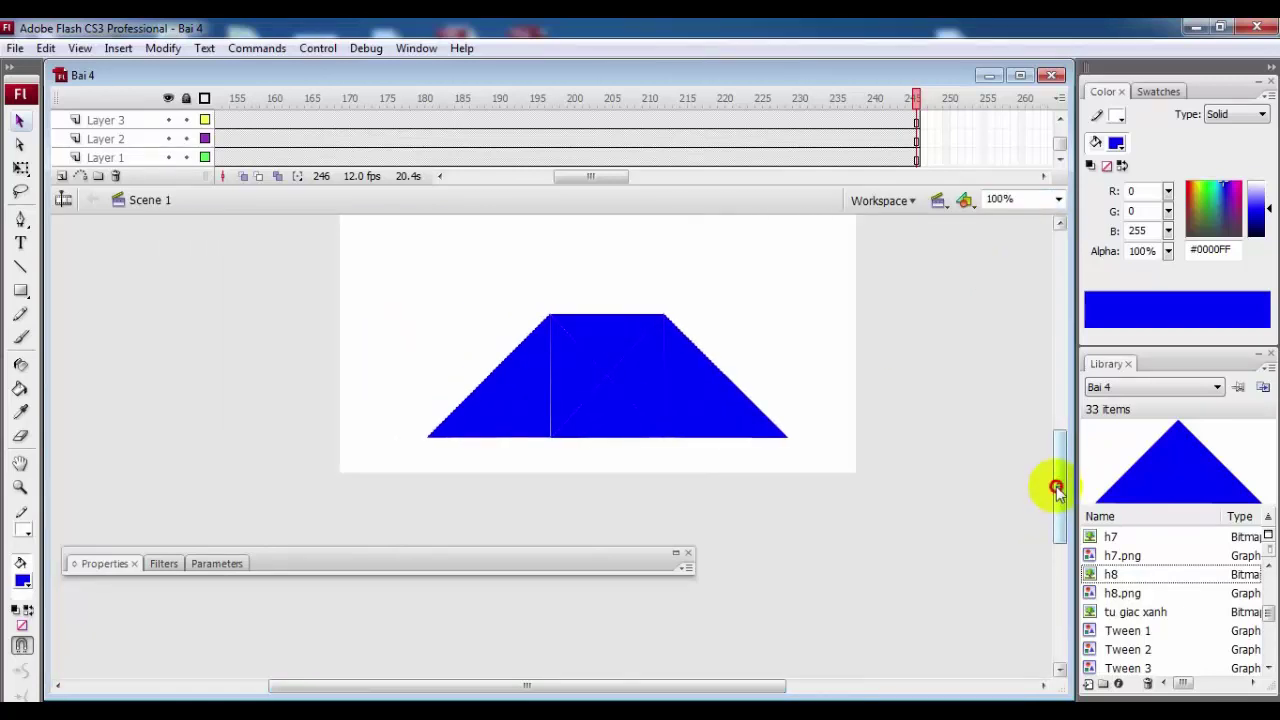
drag(1054, 491, 1054, 462)
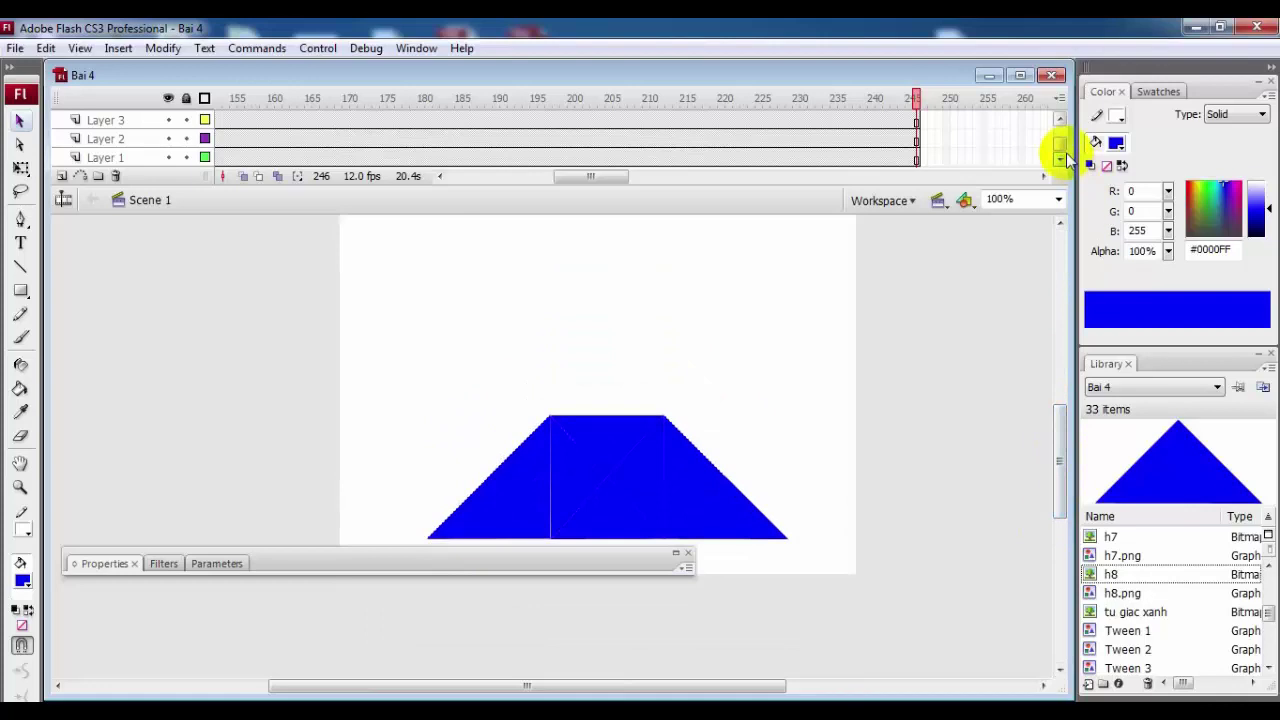
Insert Layer 9 above Layer 8 and return the playhead to frame 1
drag(1063, 148, 1057, 114)
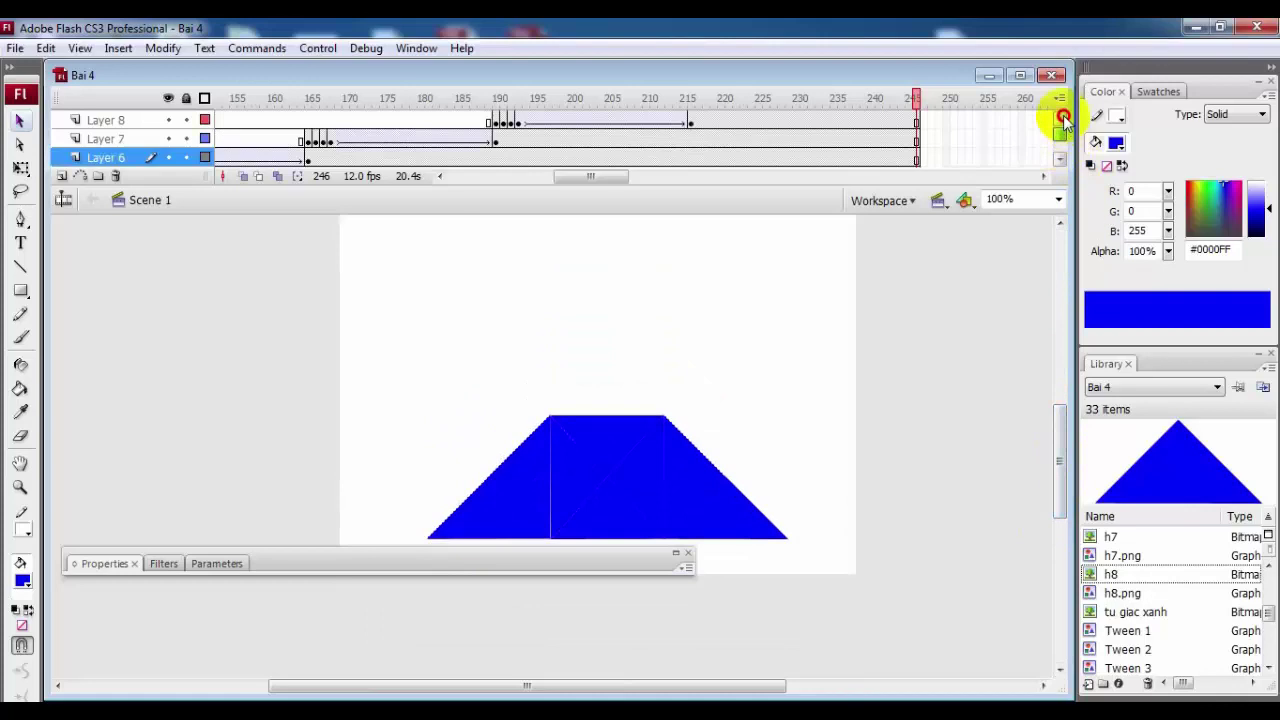
click(152, 119)
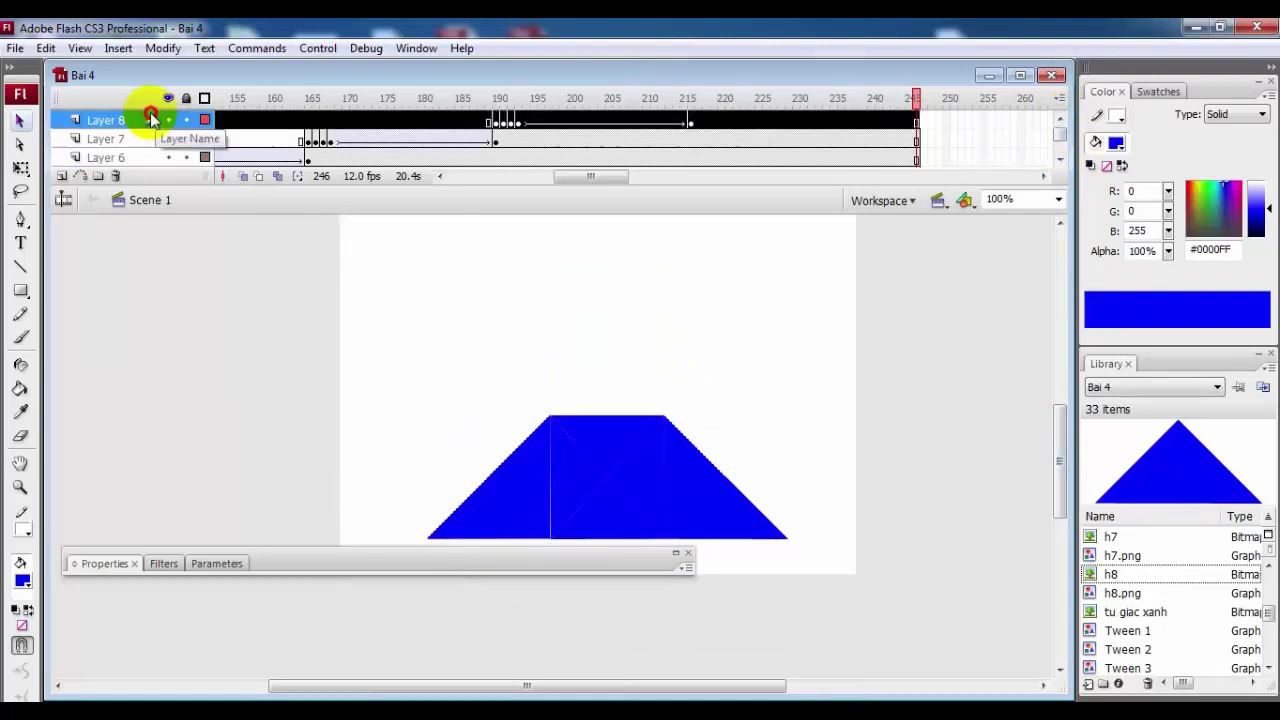
click(61, 176)
drag(566, 176, 453, 188)
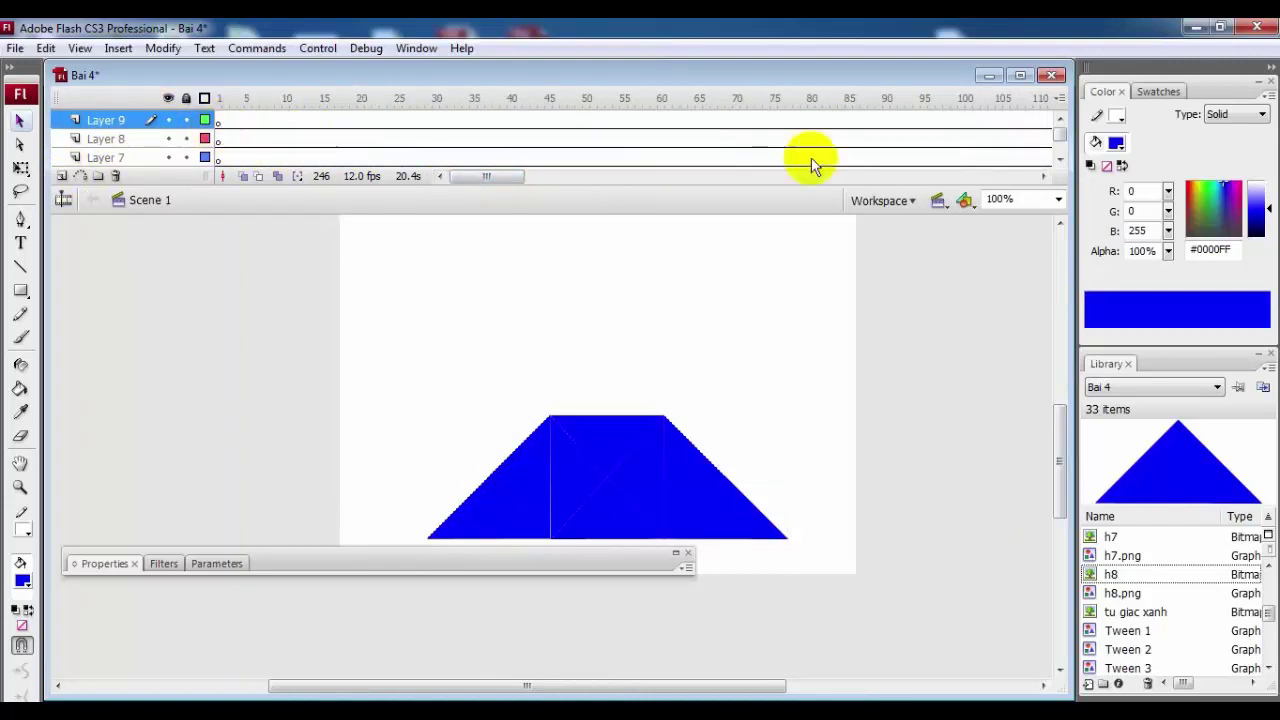
drag(502, 178, 457, 177)
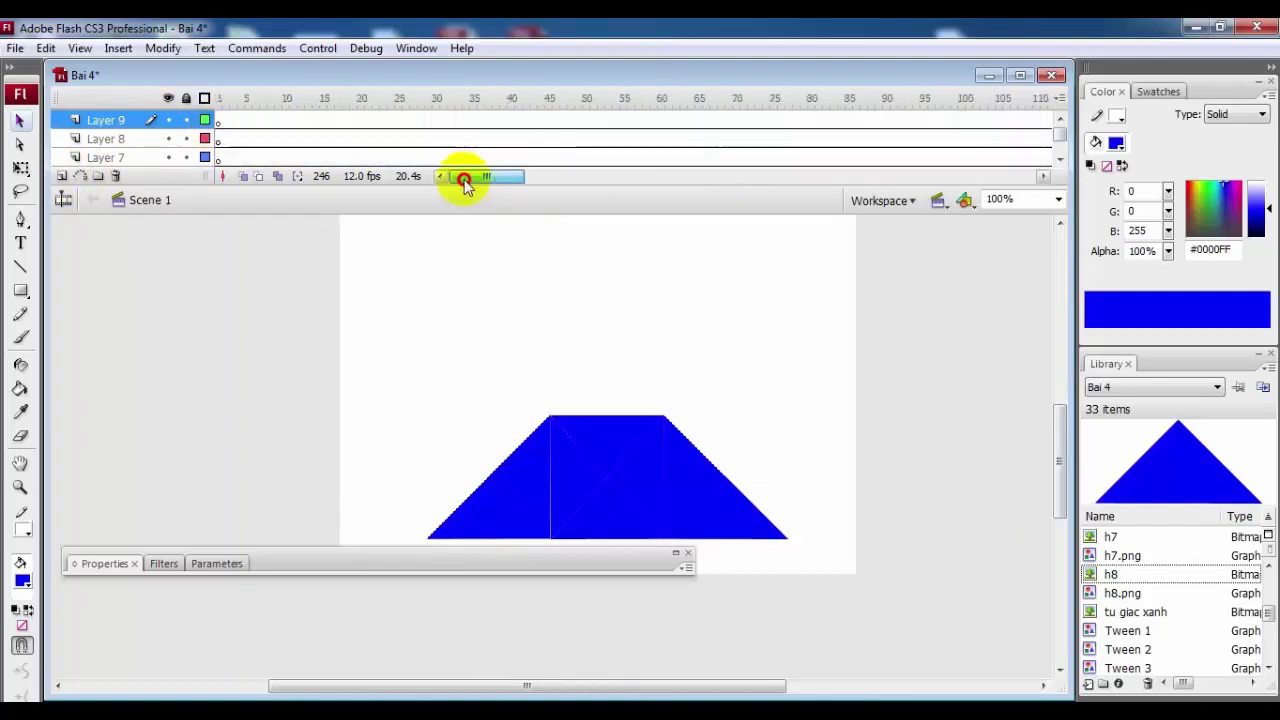
click(219, 122)
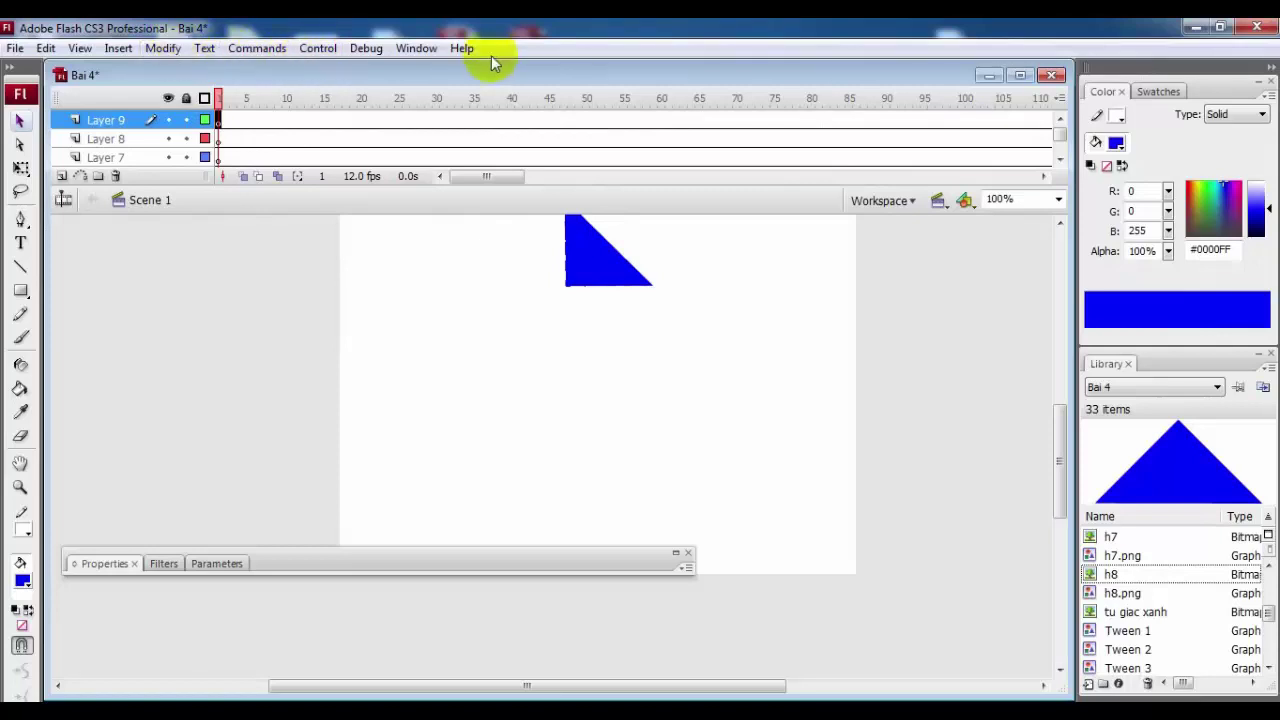
Add a stop(); action to Layer 9's first frame in the Actions panel
click(415, 48)
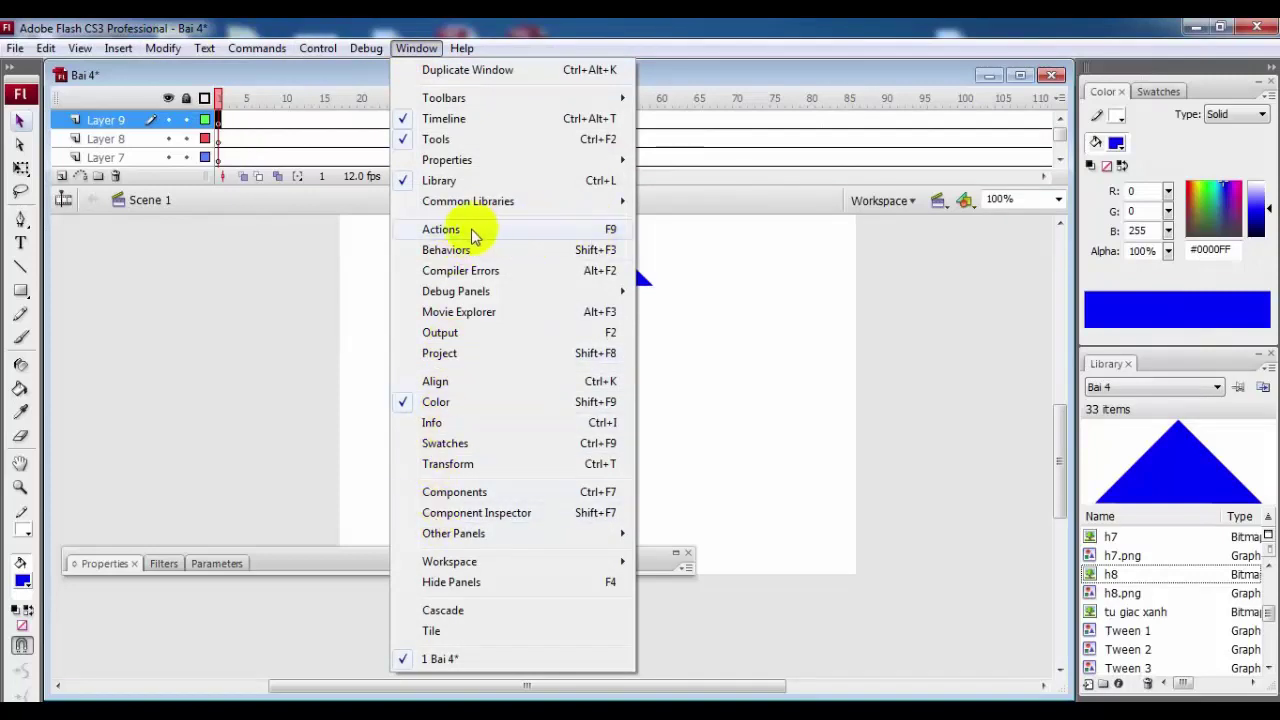
click(475, 235)
text(stop();)
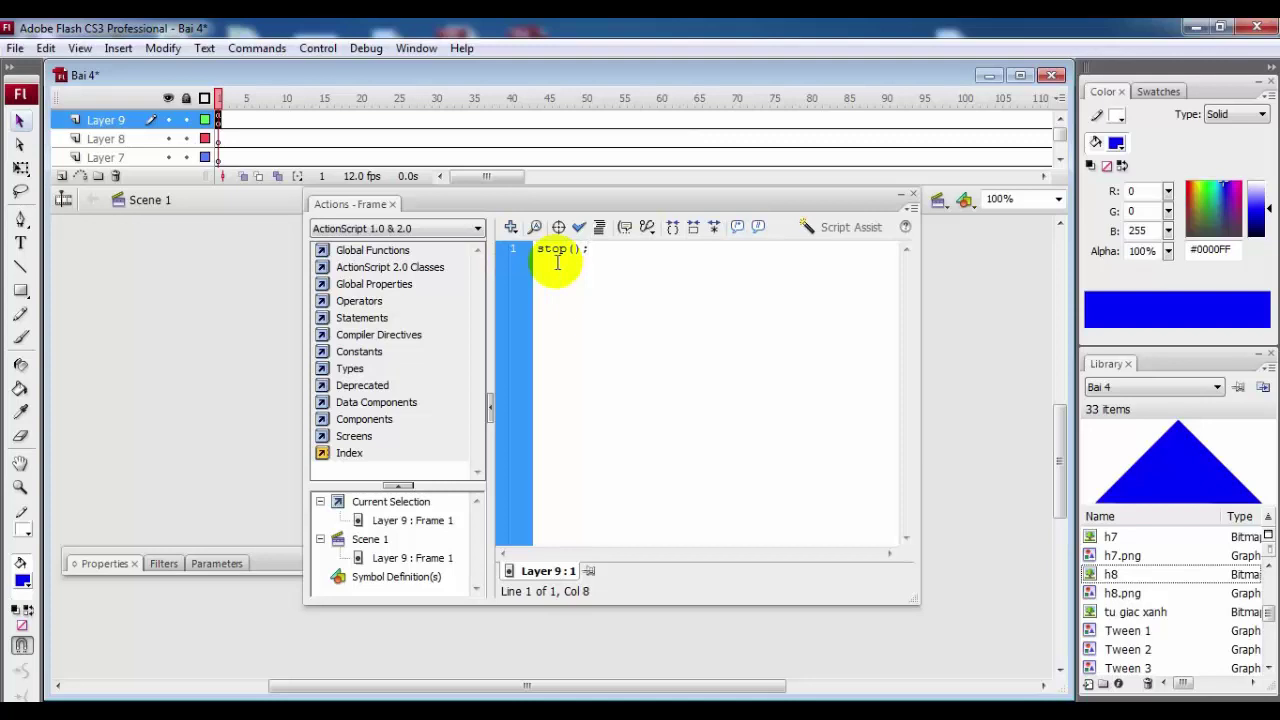
click(912, 194)
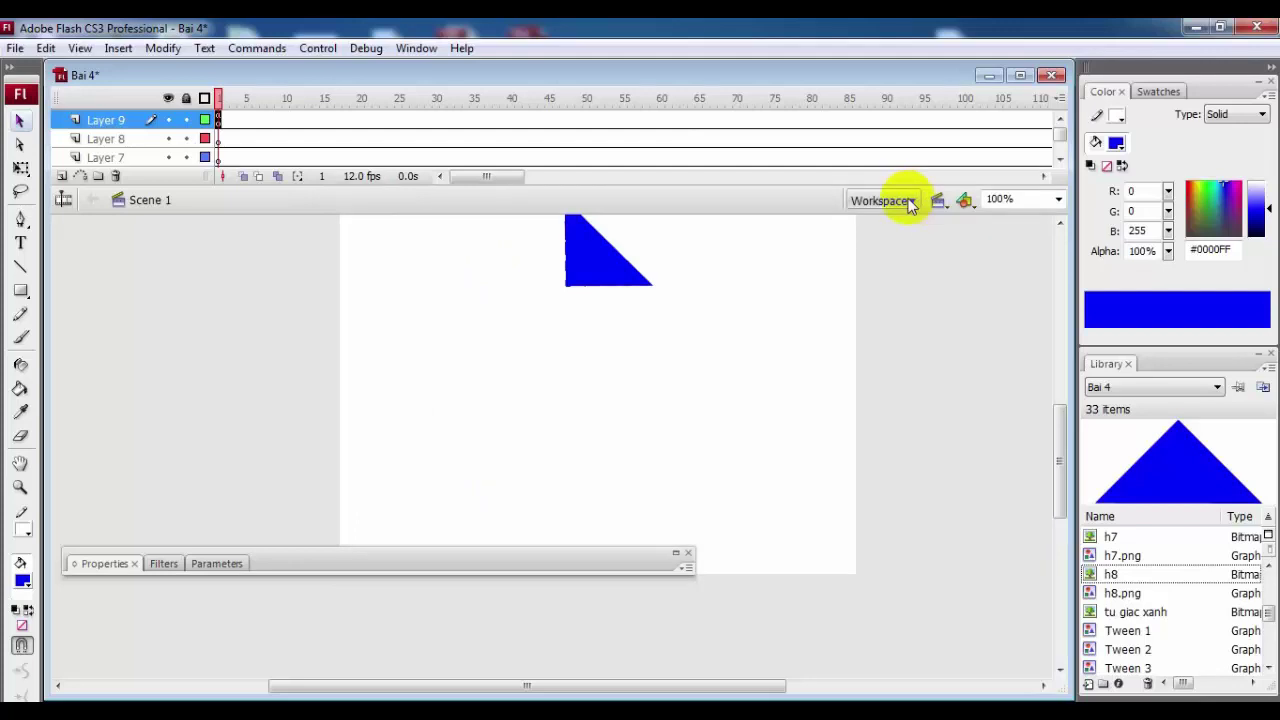
Minimize Flash and open the Ghep Flash file from the desktop
click(1199, 28)
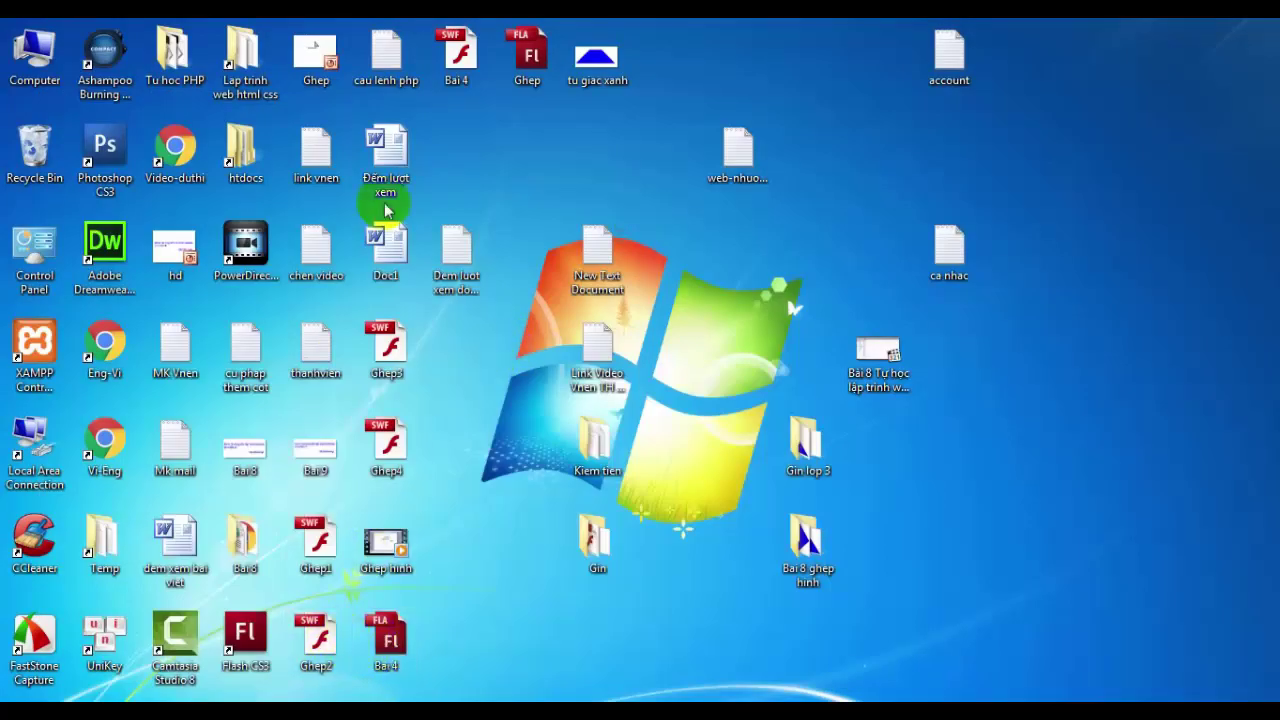
click(535, 62)
double_click(535, 62)
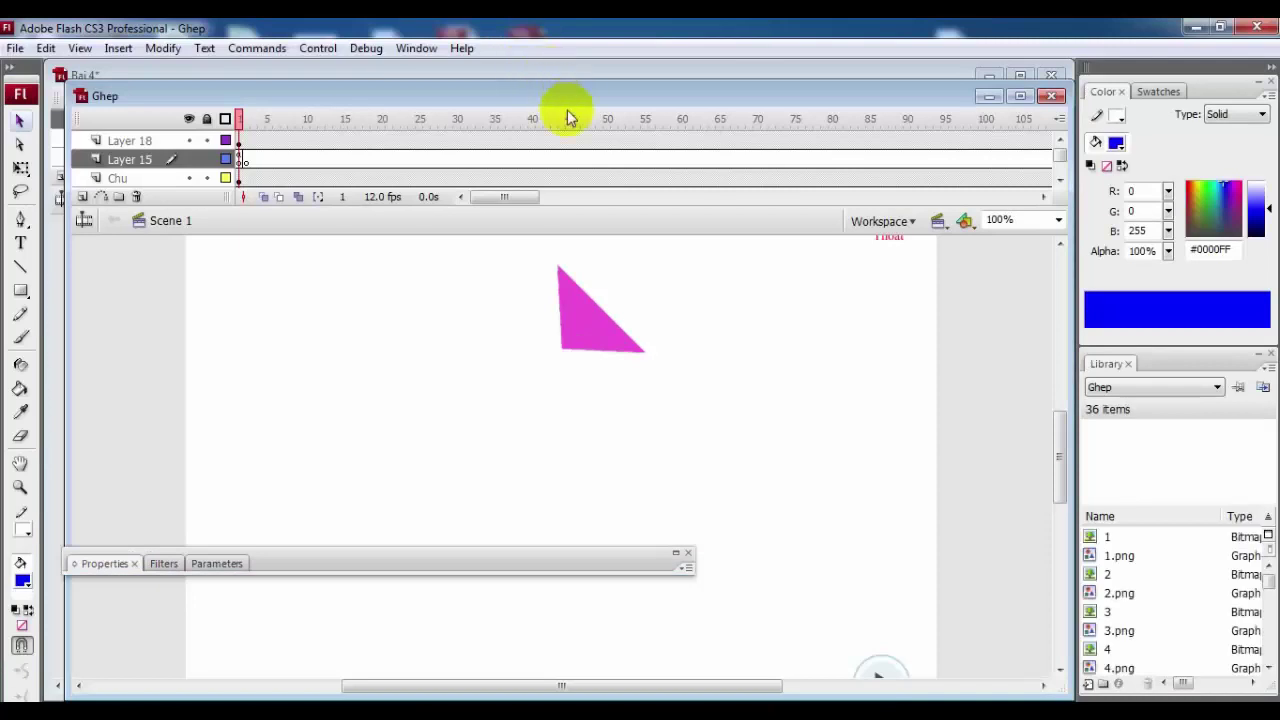
Copy the fullscreen fscommand line from Ghep's Layer 15 frame-1 script, then return to Bai 4
drag(1058, 452, 1058, 380)
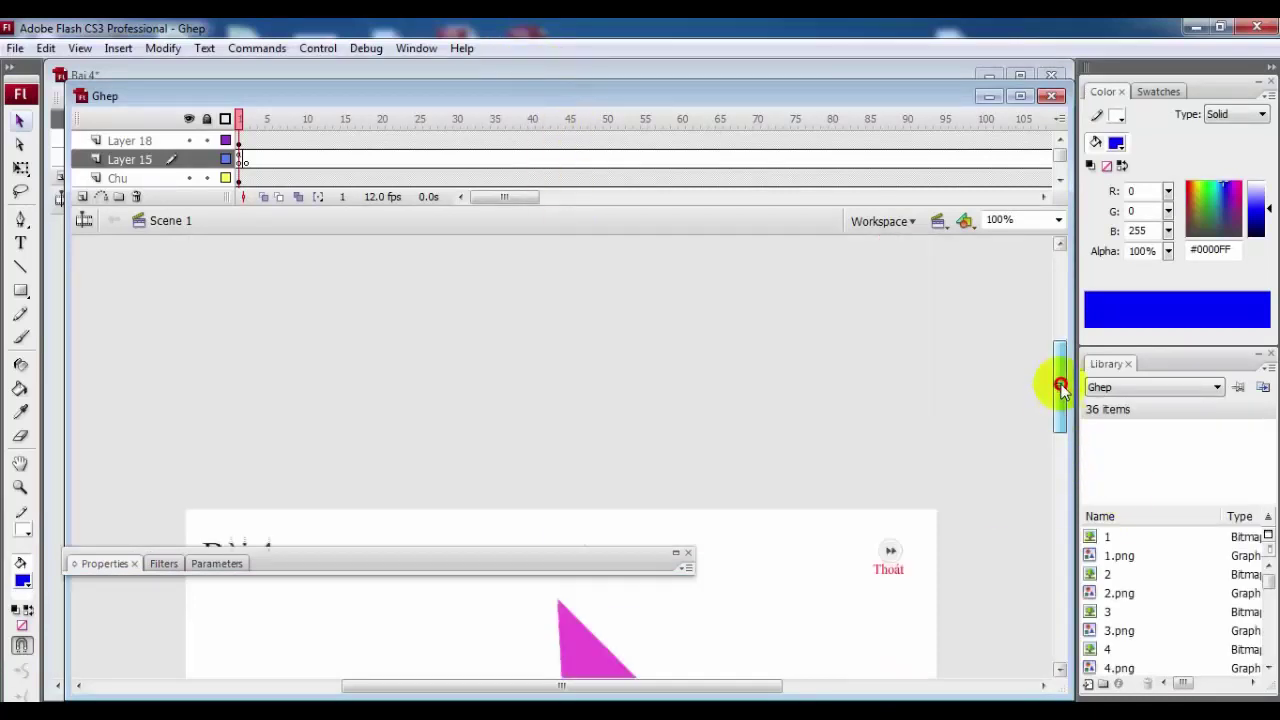
click(241, 162)
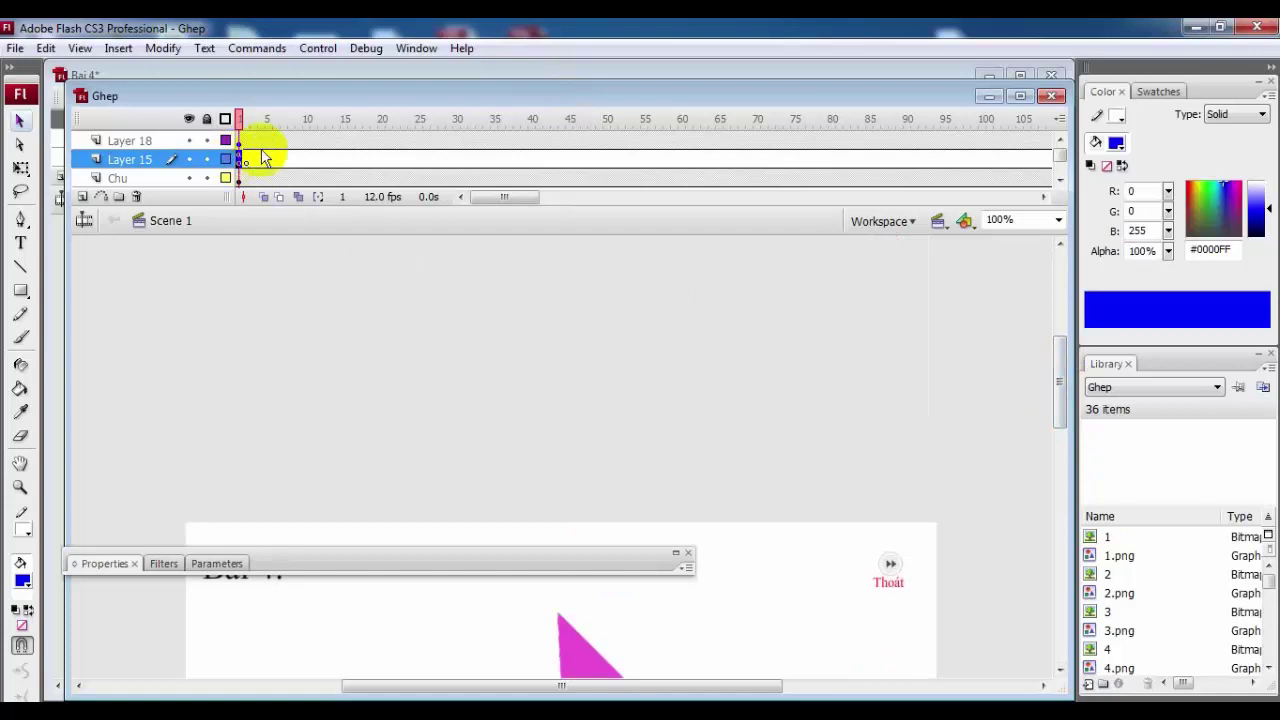
click(414, 52)
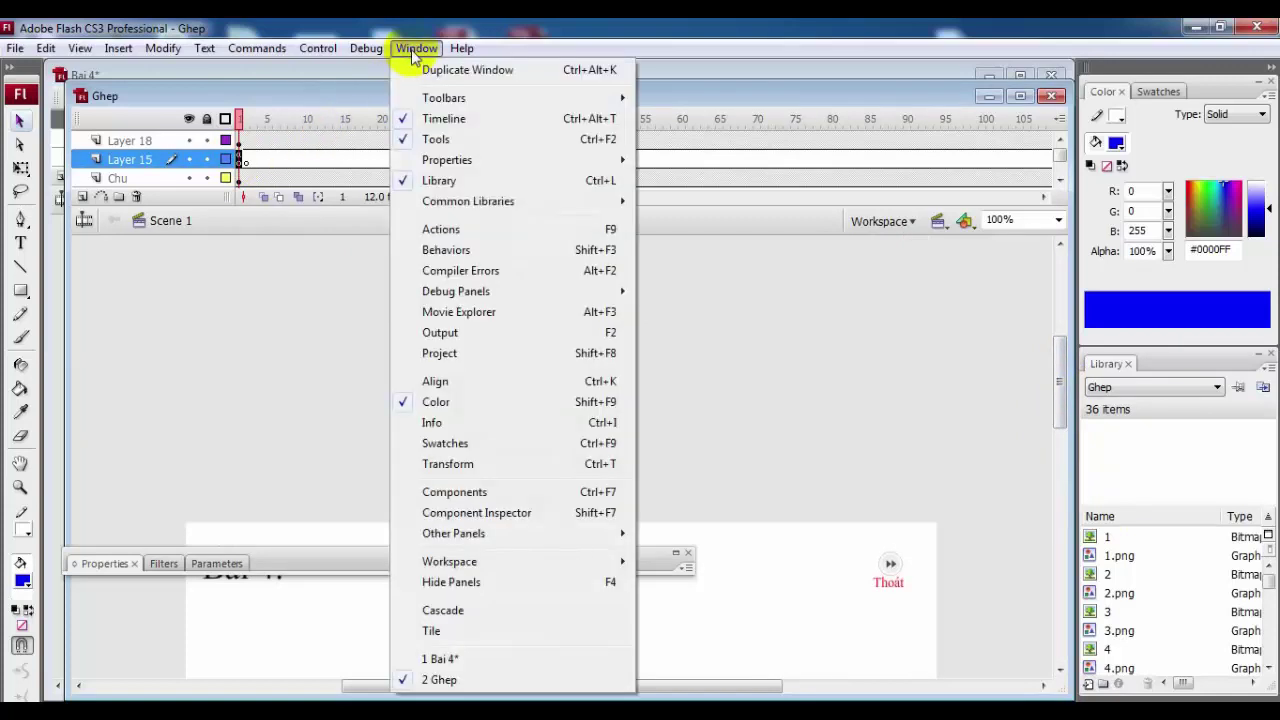
click(437, 236)
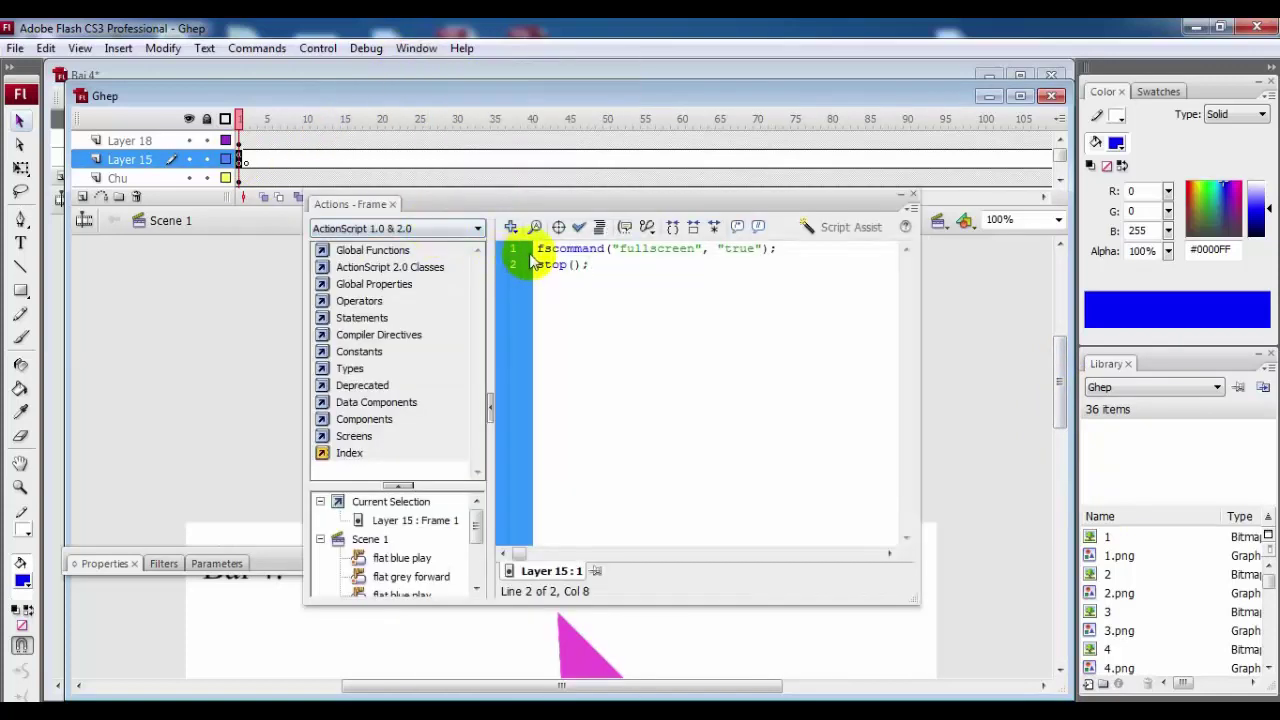
drag(540, 249, 797, 248)
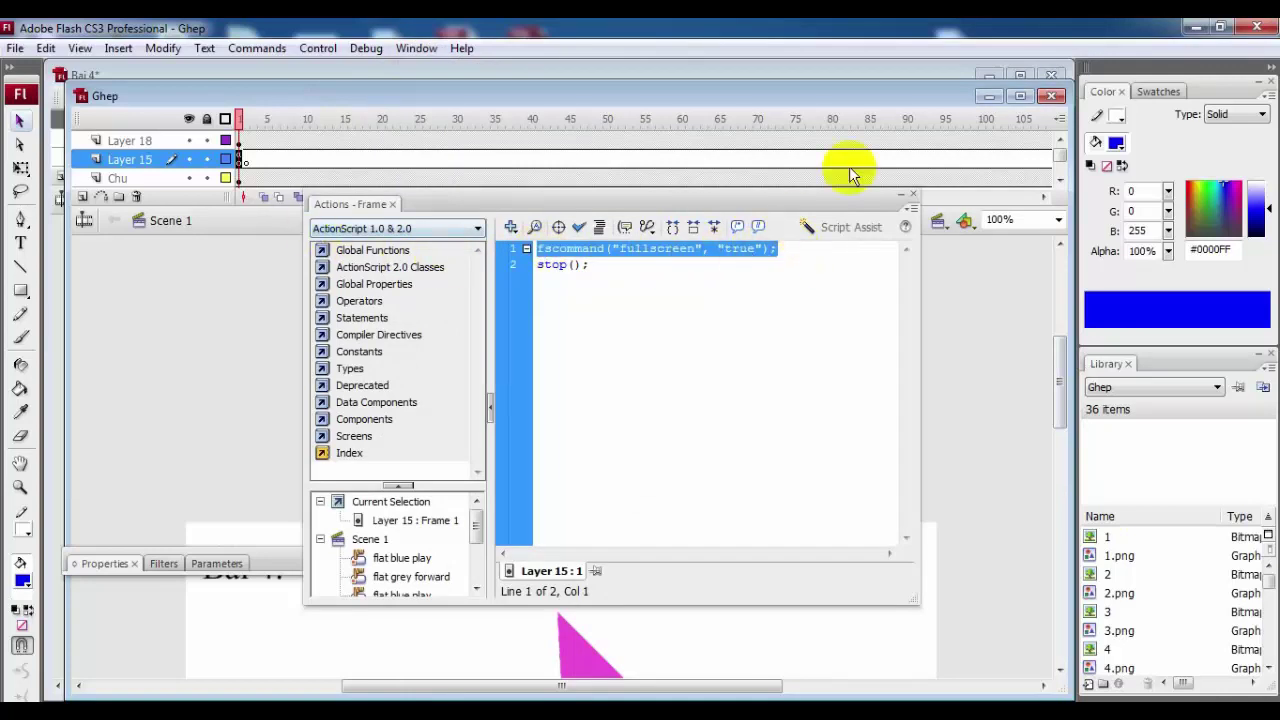
click(990, 98)
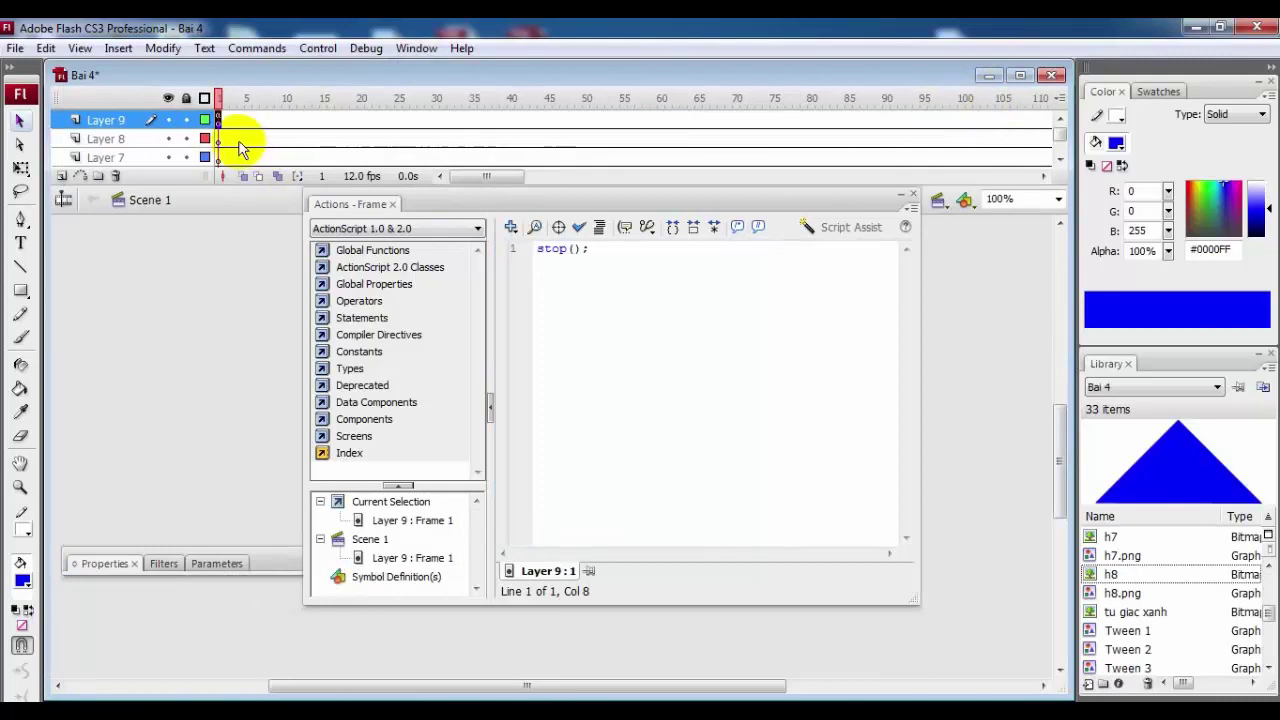
Insert fscommand("fullscreen", "true"); on a new line above stop(); and close the script
click(540, 248)
key(Return)
text(fscommand("fullscreen", "true");)
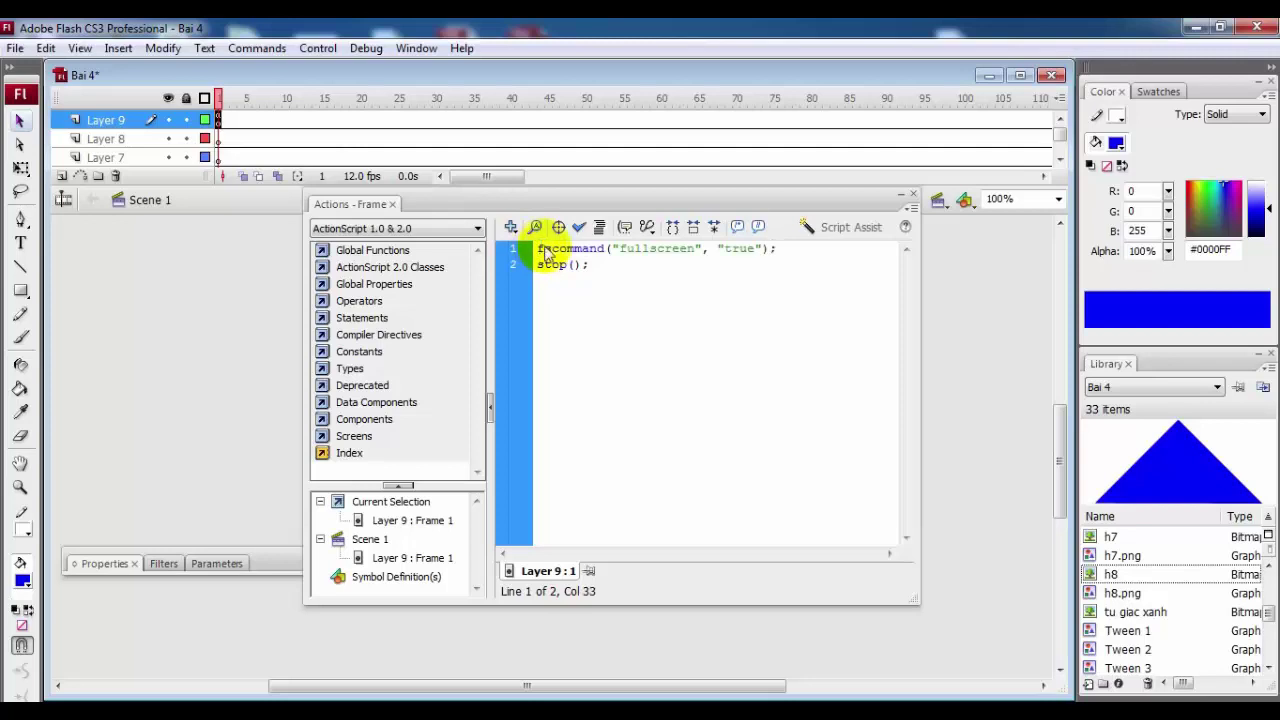
click(912, 197)
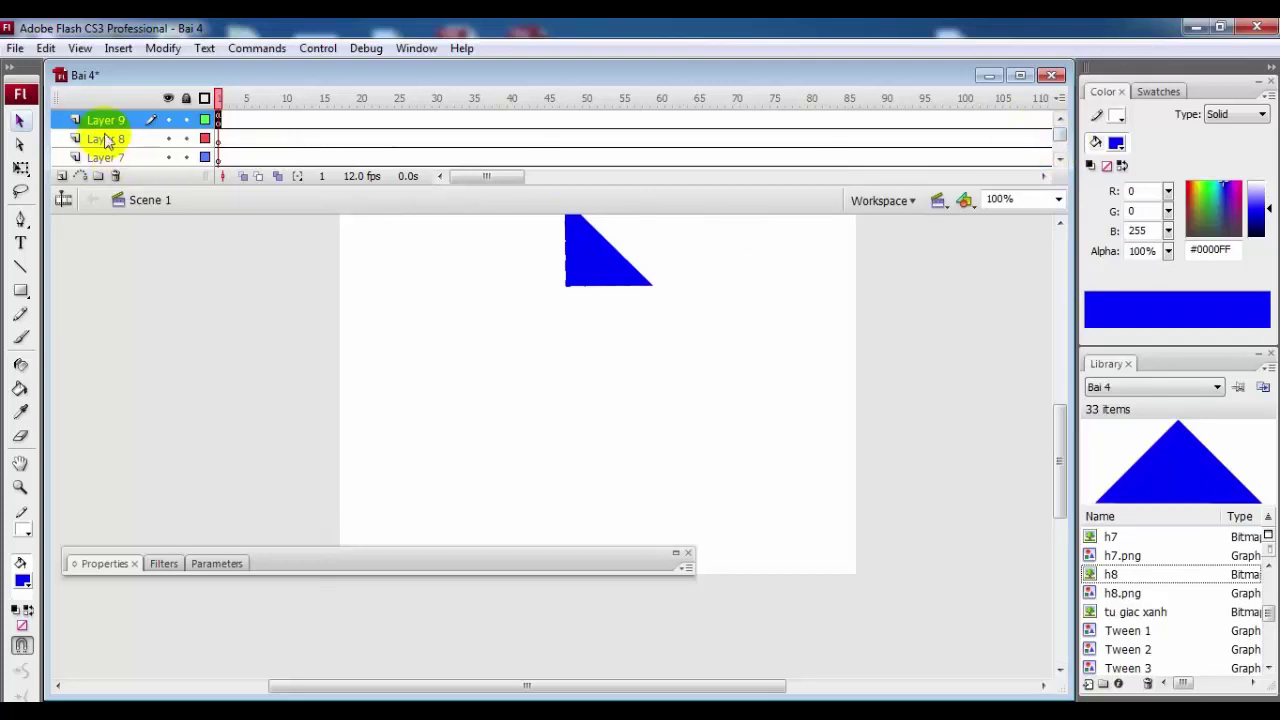
Insert a new layer above Layer 8 and name it nut
click(137, 140)
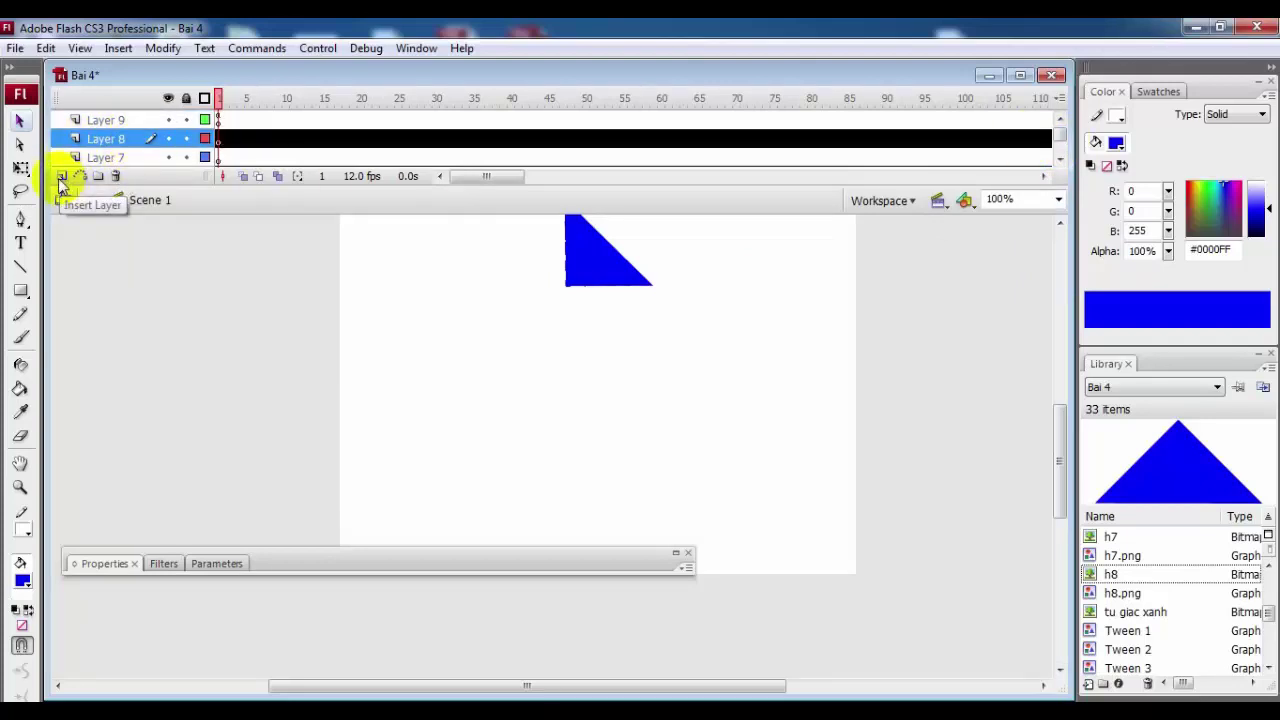
click(60, 178)
double_click(115, 139)
text(n)
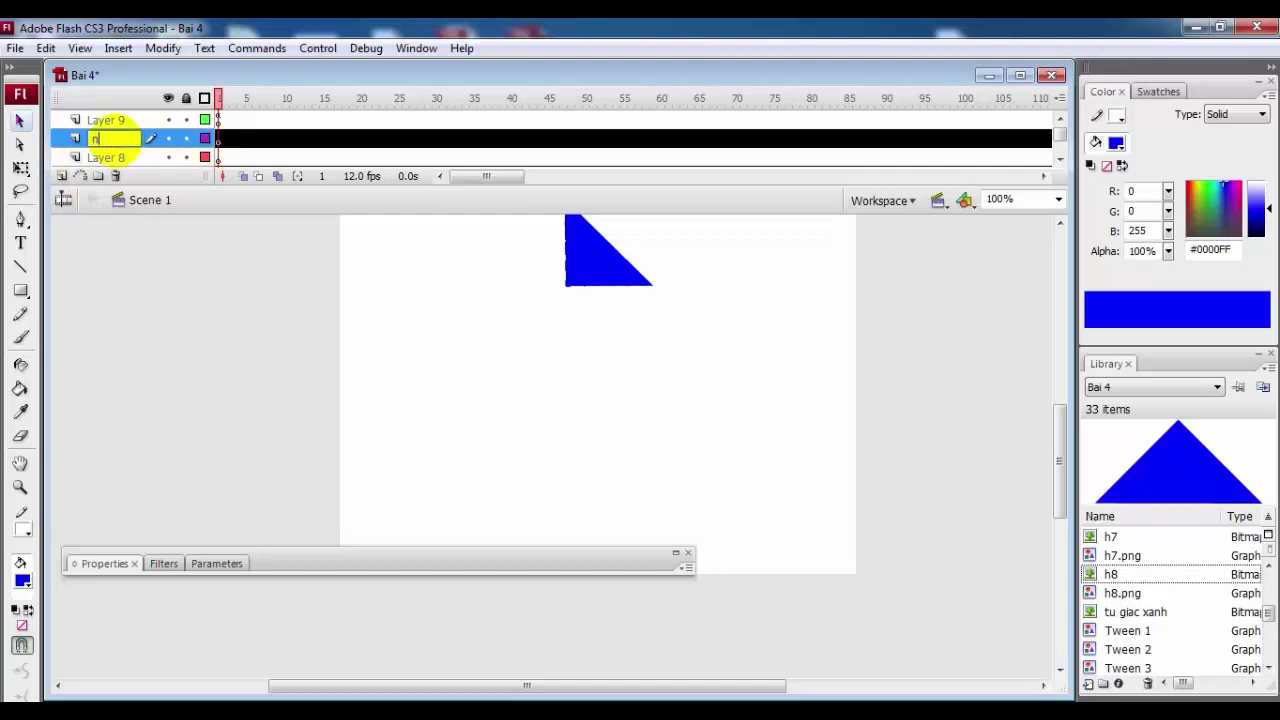
text(ut)
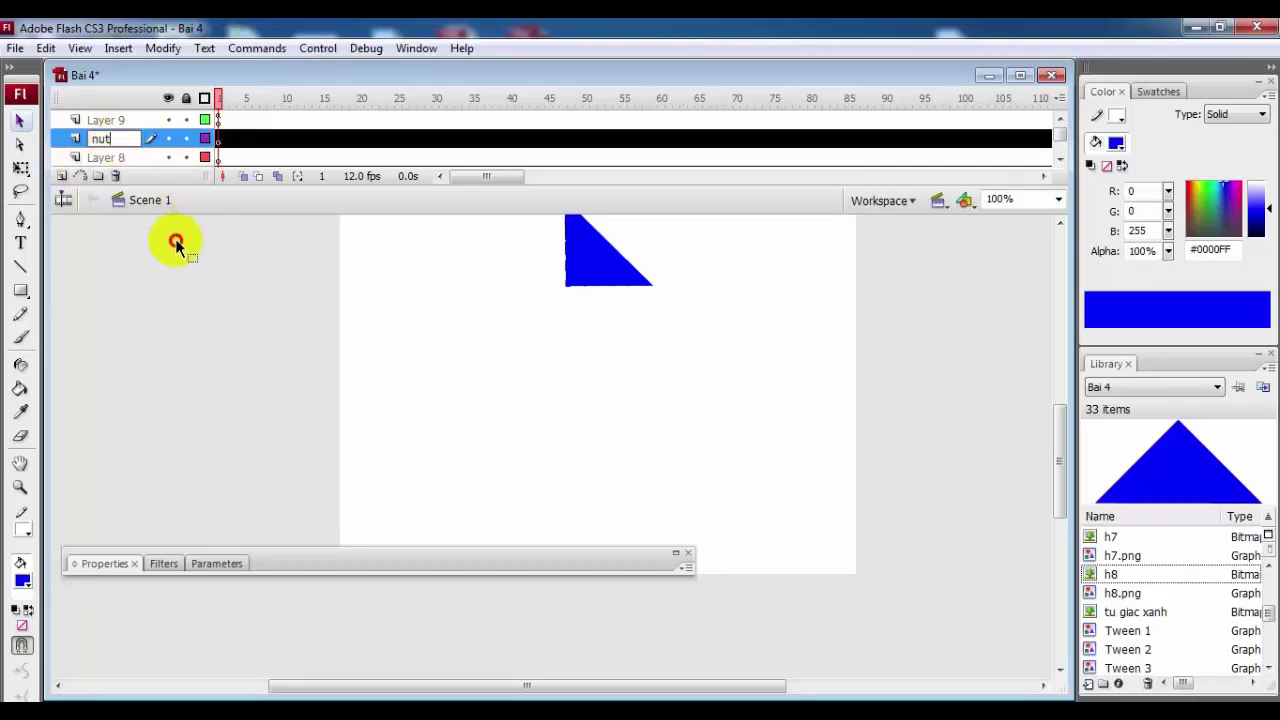
click(177, 243)
Rename Layer 9 to action and select frame 1 of the nut layer
click(105, 122)
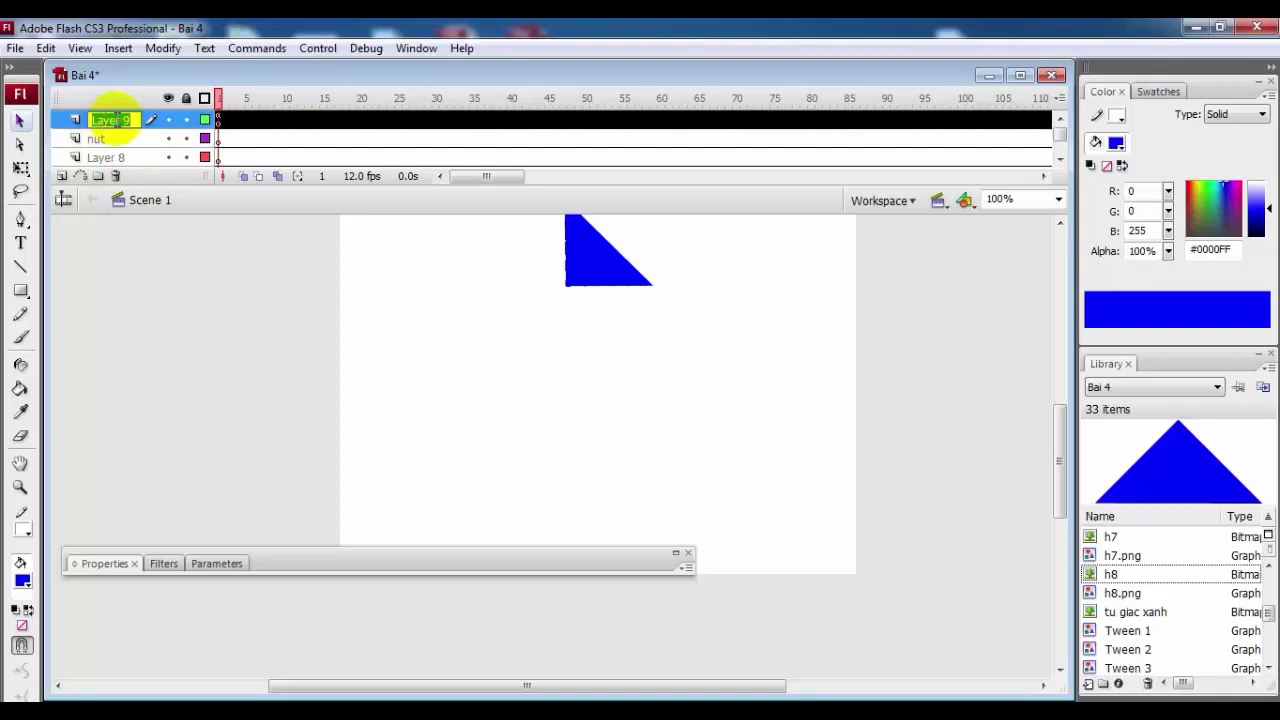
text(action)
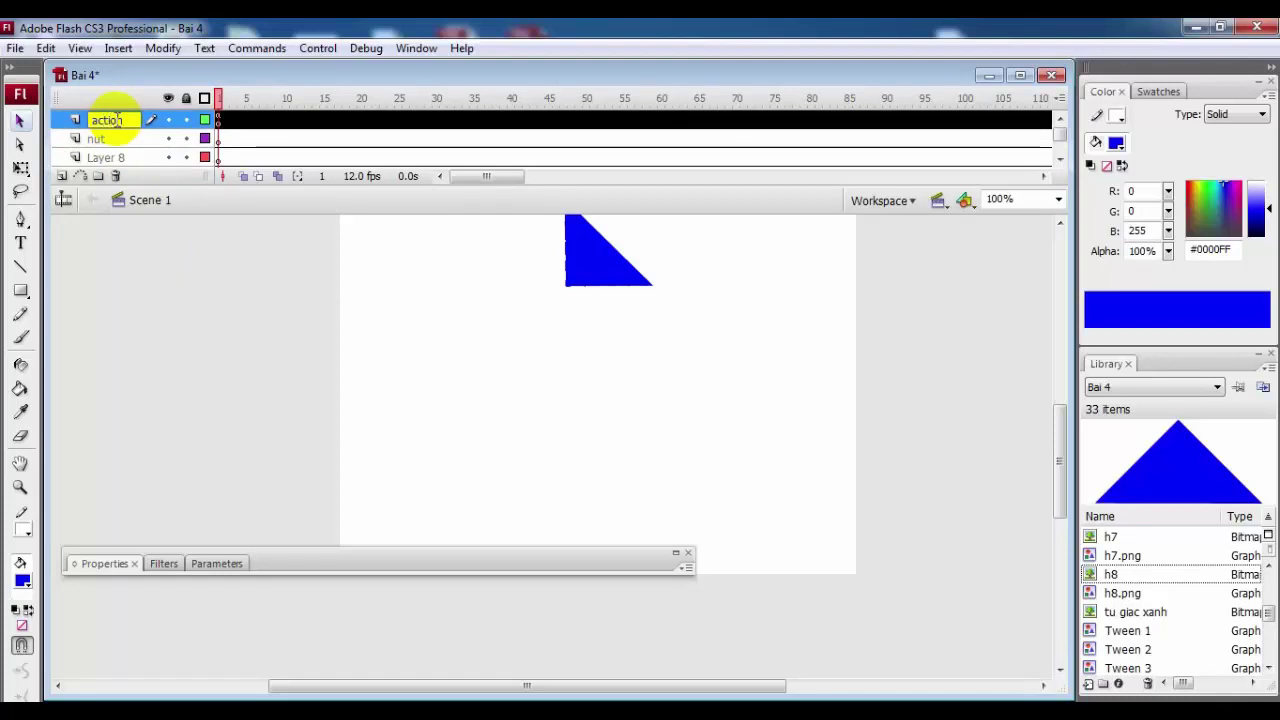
click(191, 280)
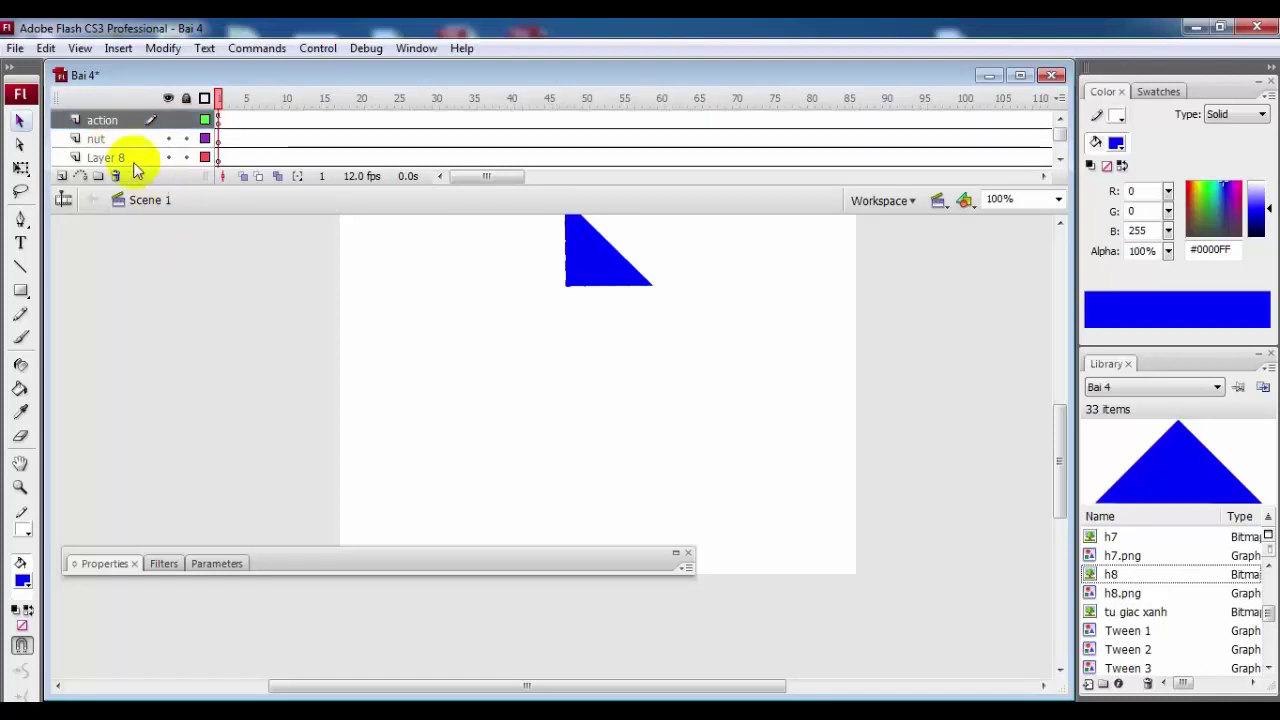
click(222, 139)
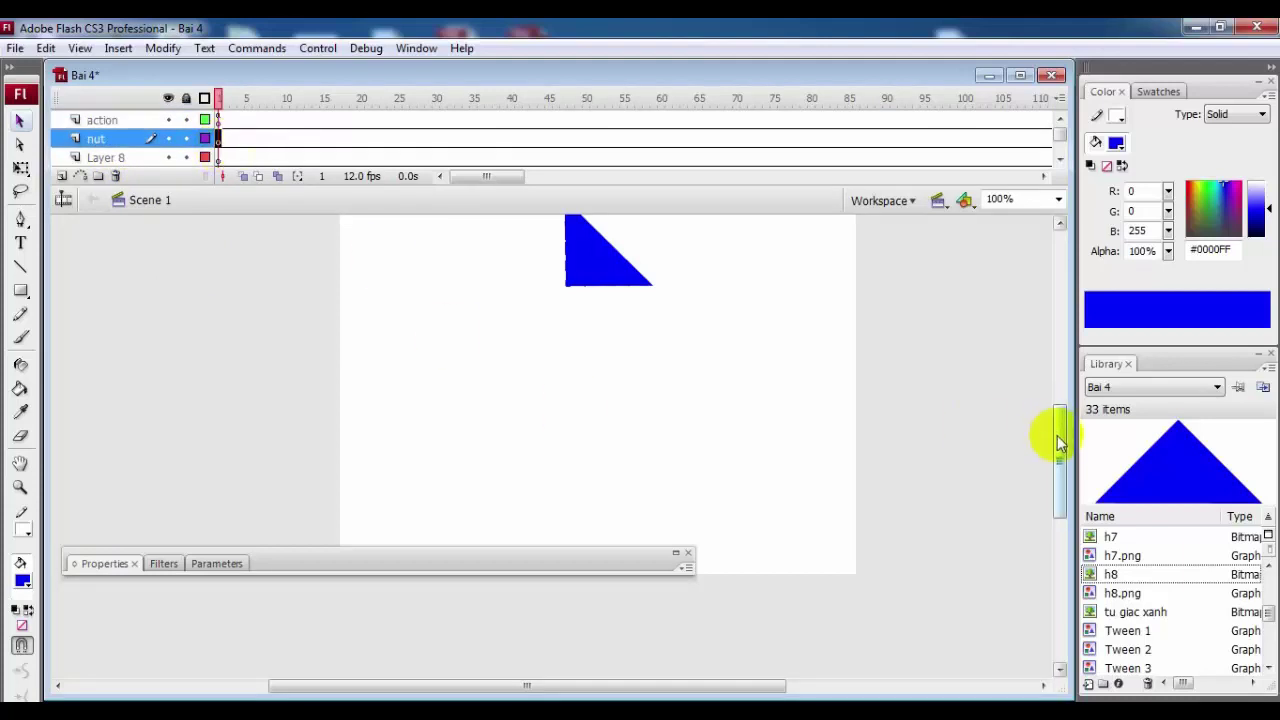
drag(1060, 445, 1069, 430)
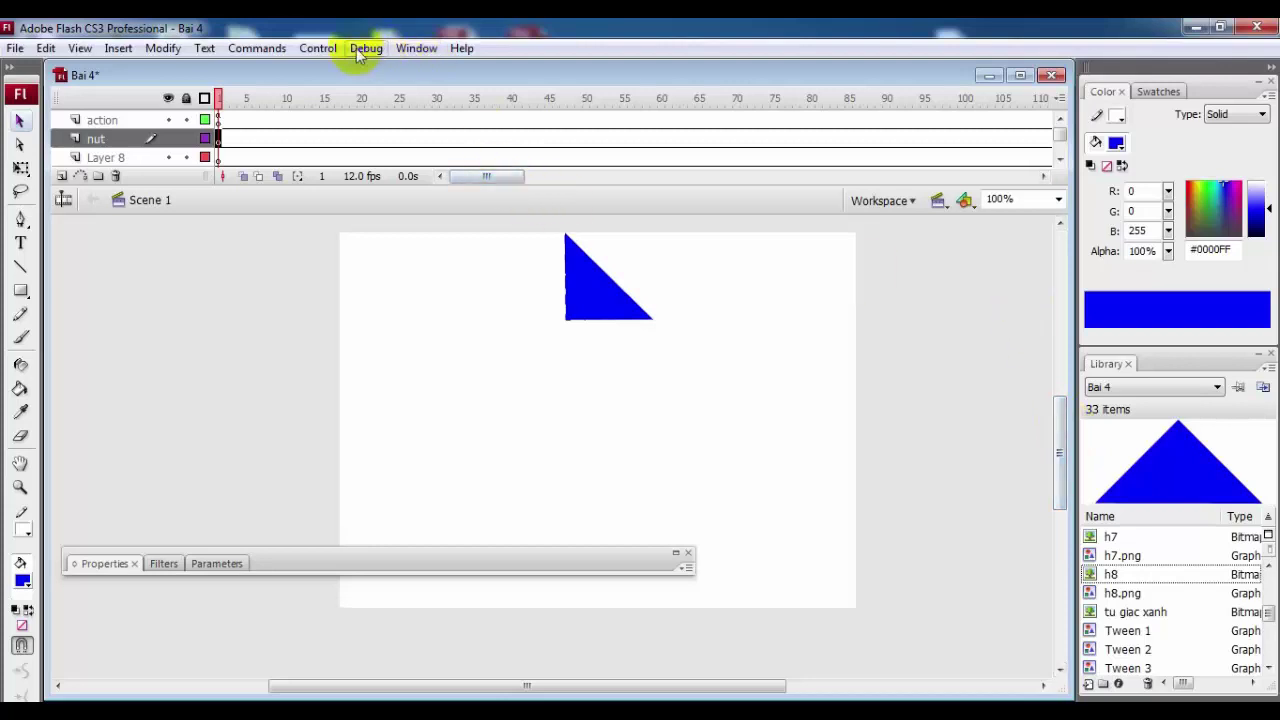
Open the Common Libraries Buttons panel and expand the playback flat folder
click(416, 48)
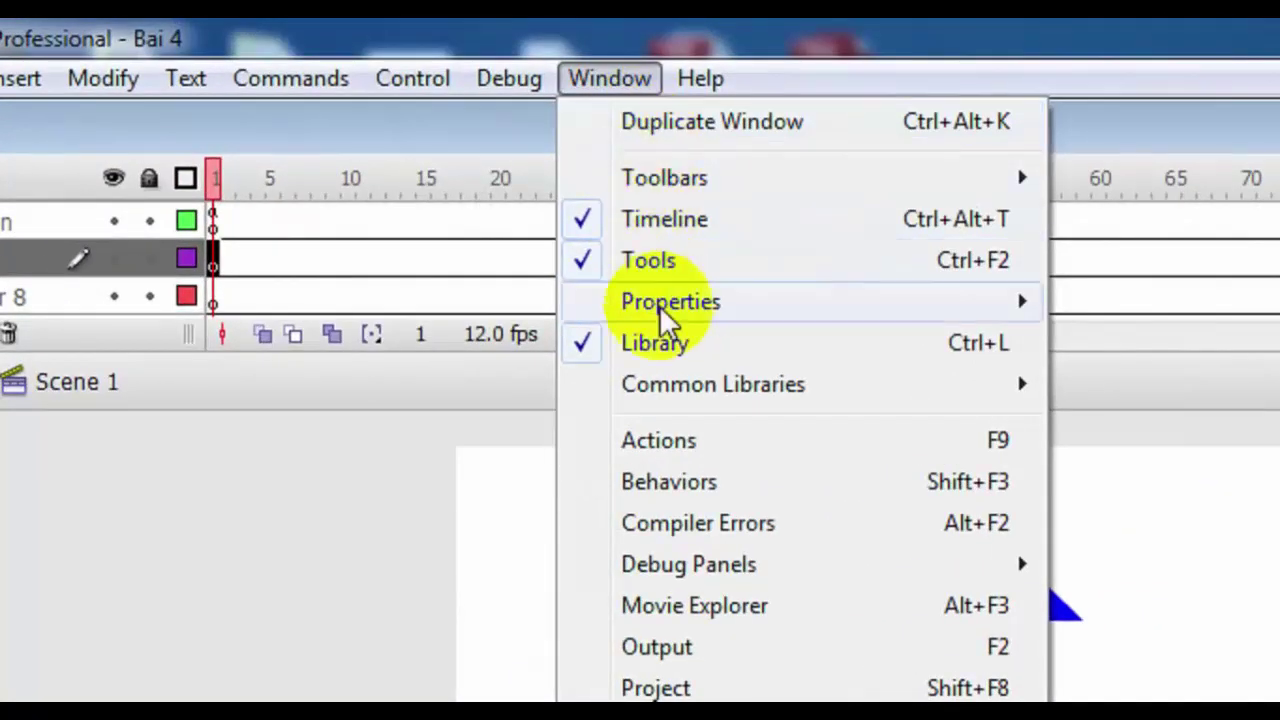
mouse_move(566, 384)
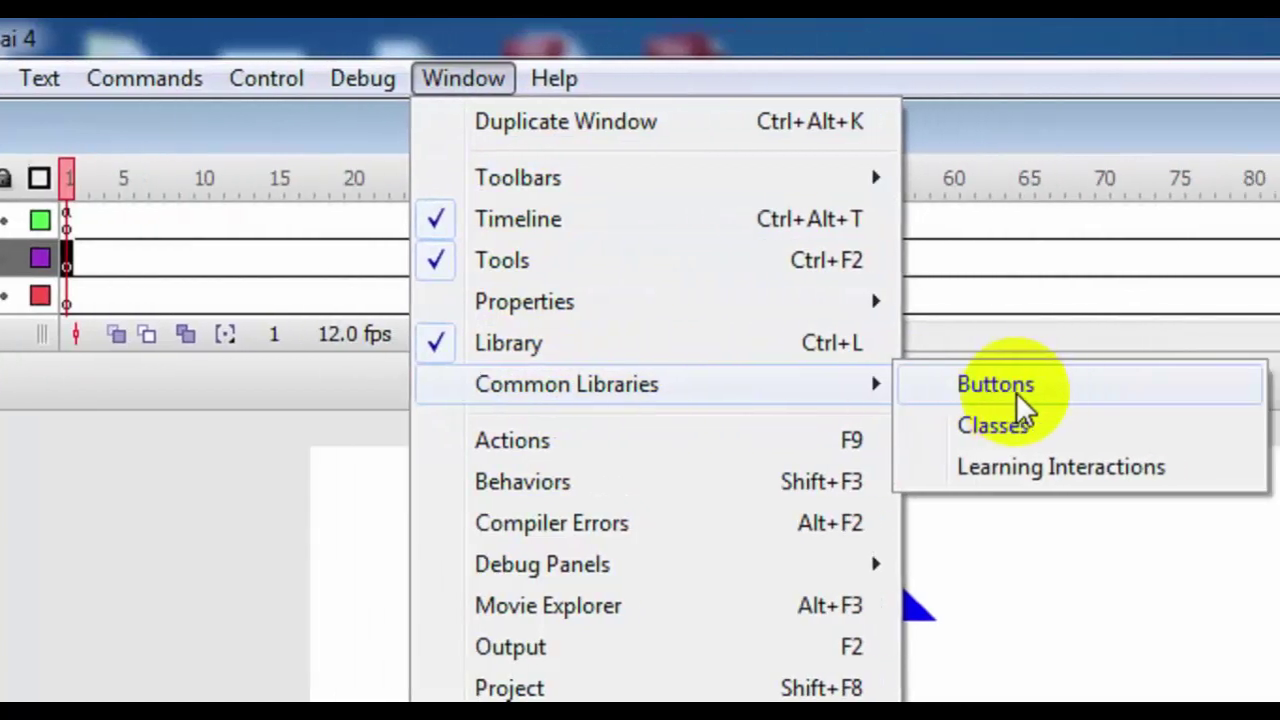
click(965, 395)
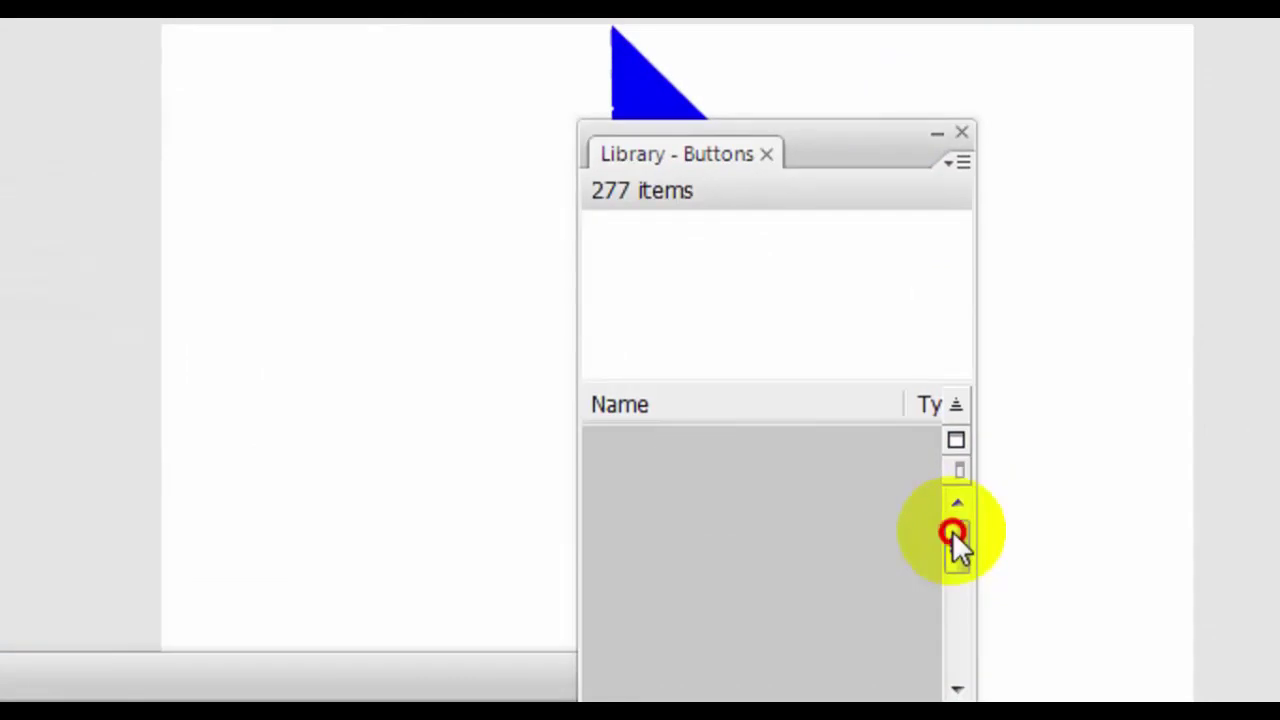
drag(952, 531, 952, 534)
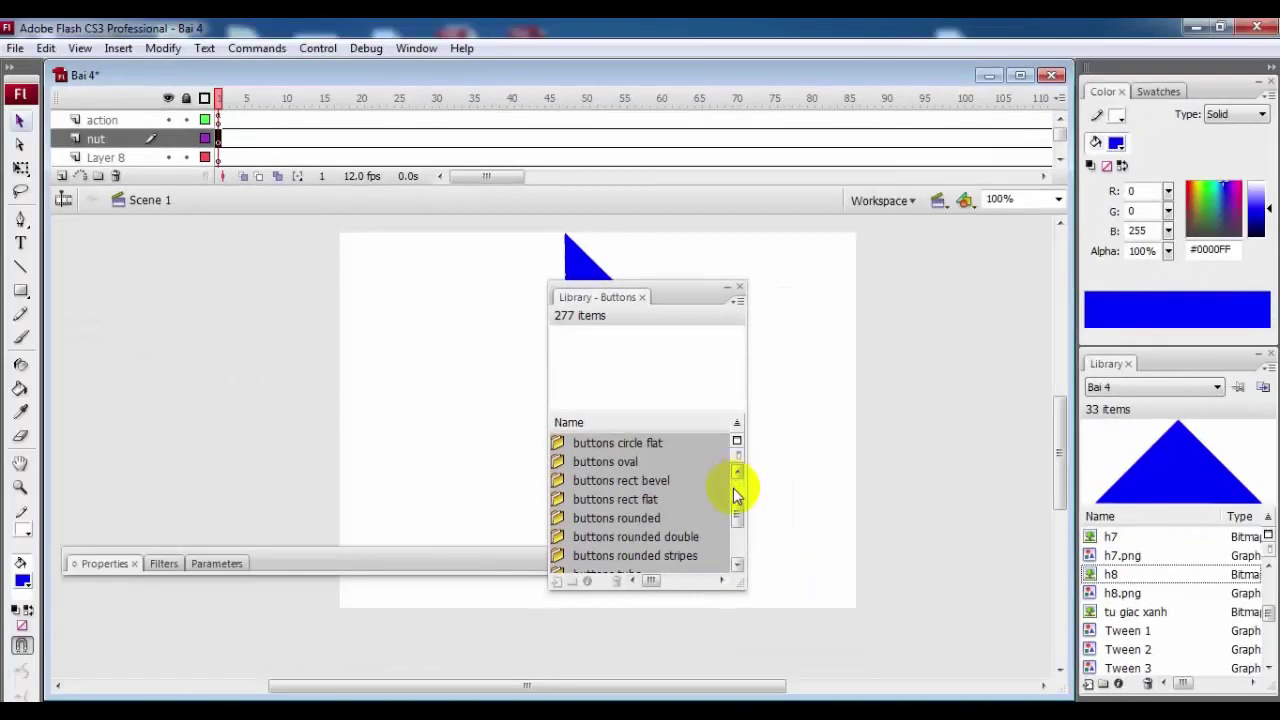
drag(735, 493, 740, 543)
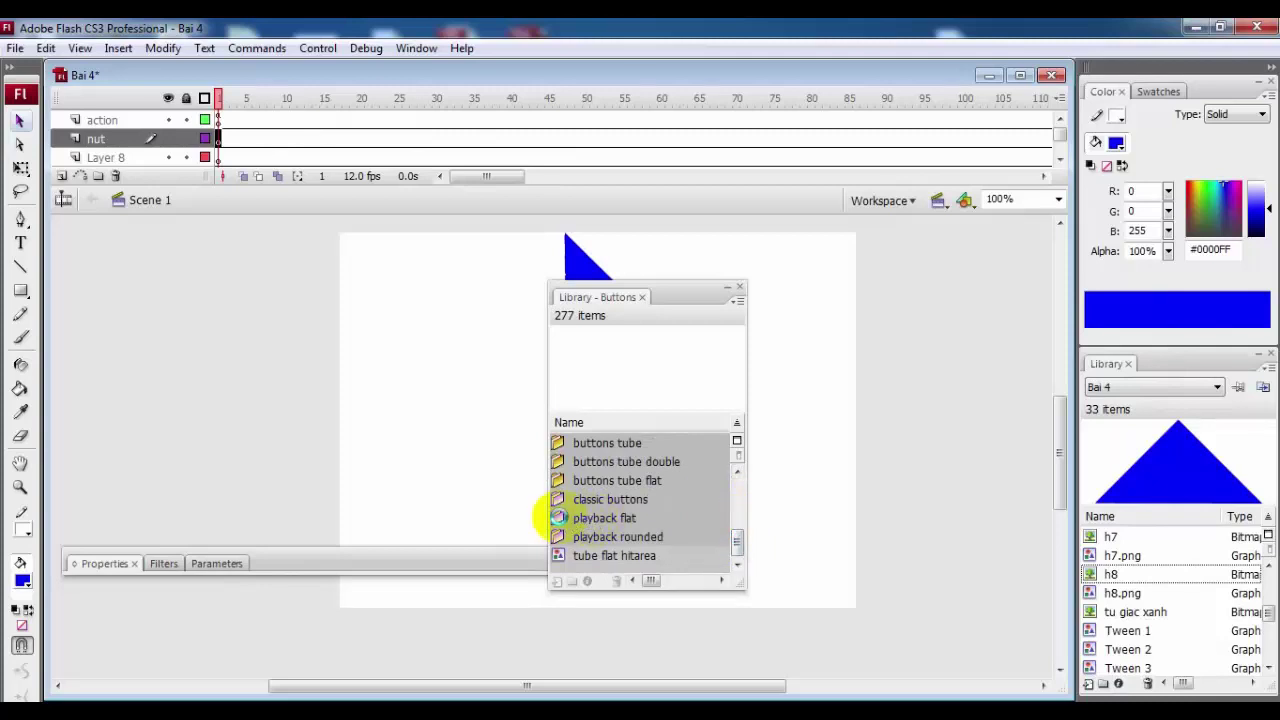
double_click(557, 517)
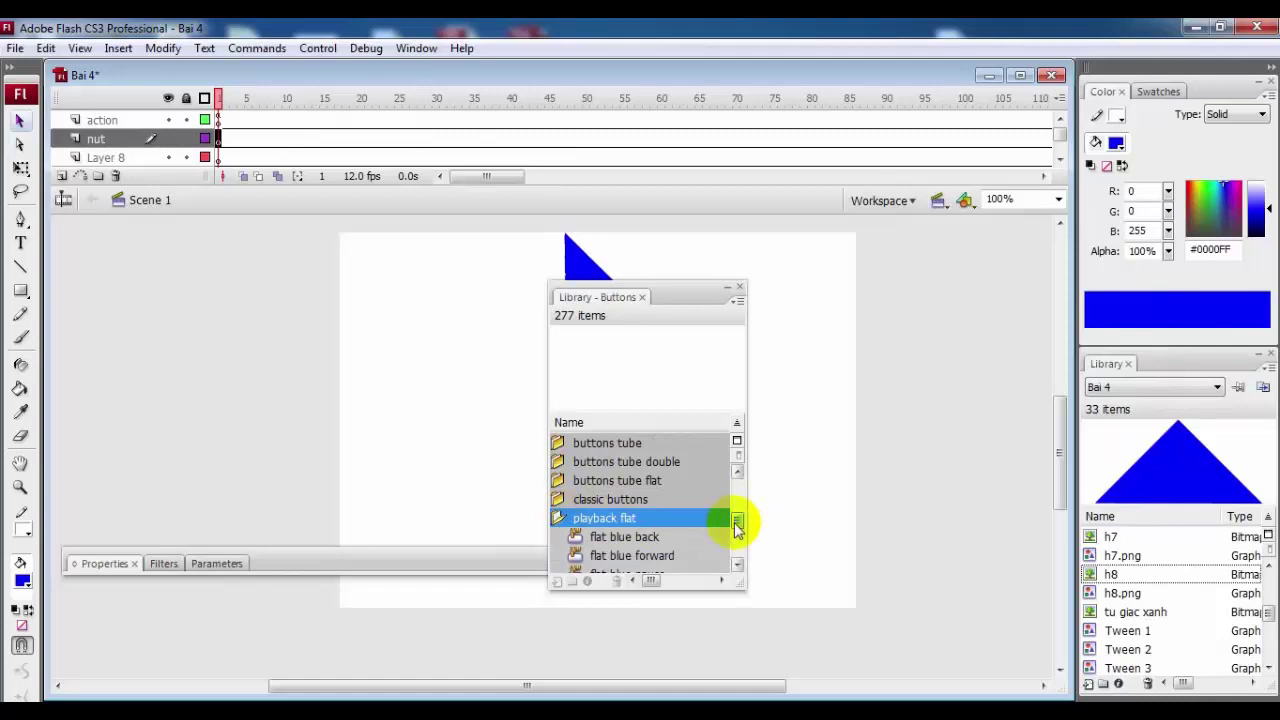
Drag the 'flat blue play' button onto the stage and close the library
drag(734, 521, 735, 528)
click(620, 536)
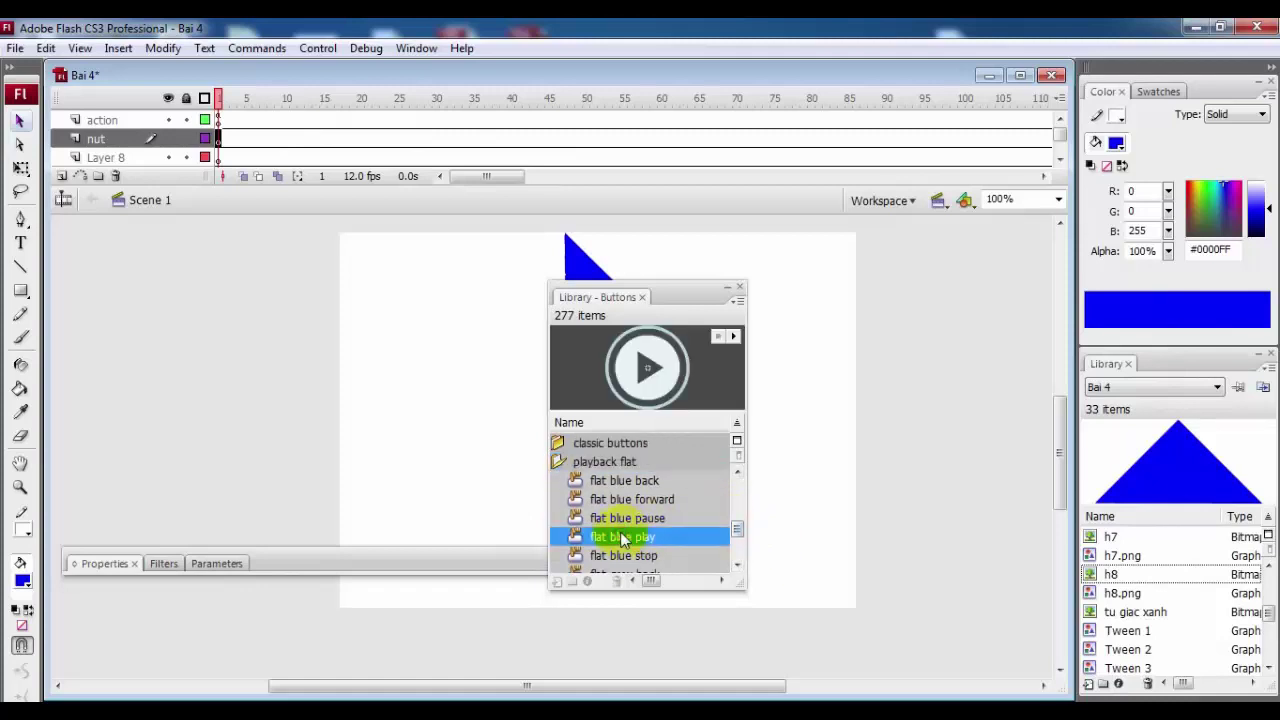
drag(622, 540, 802, 531)
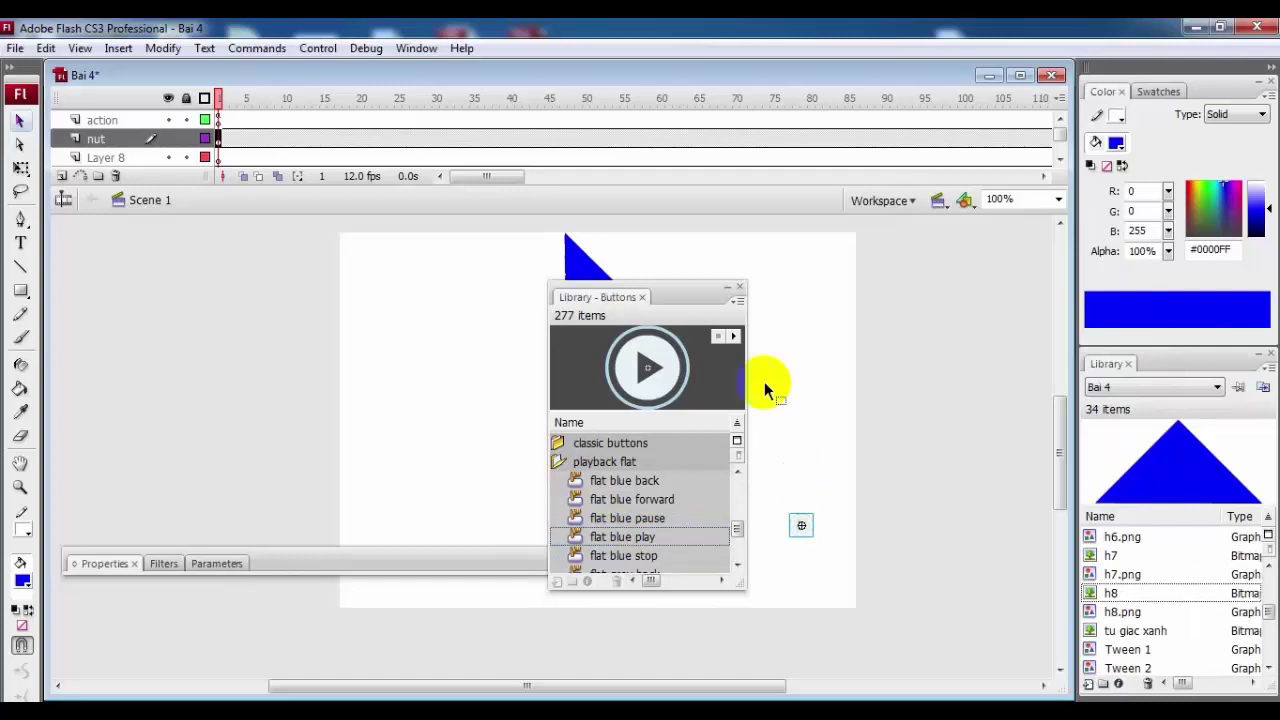
click(742, 289)
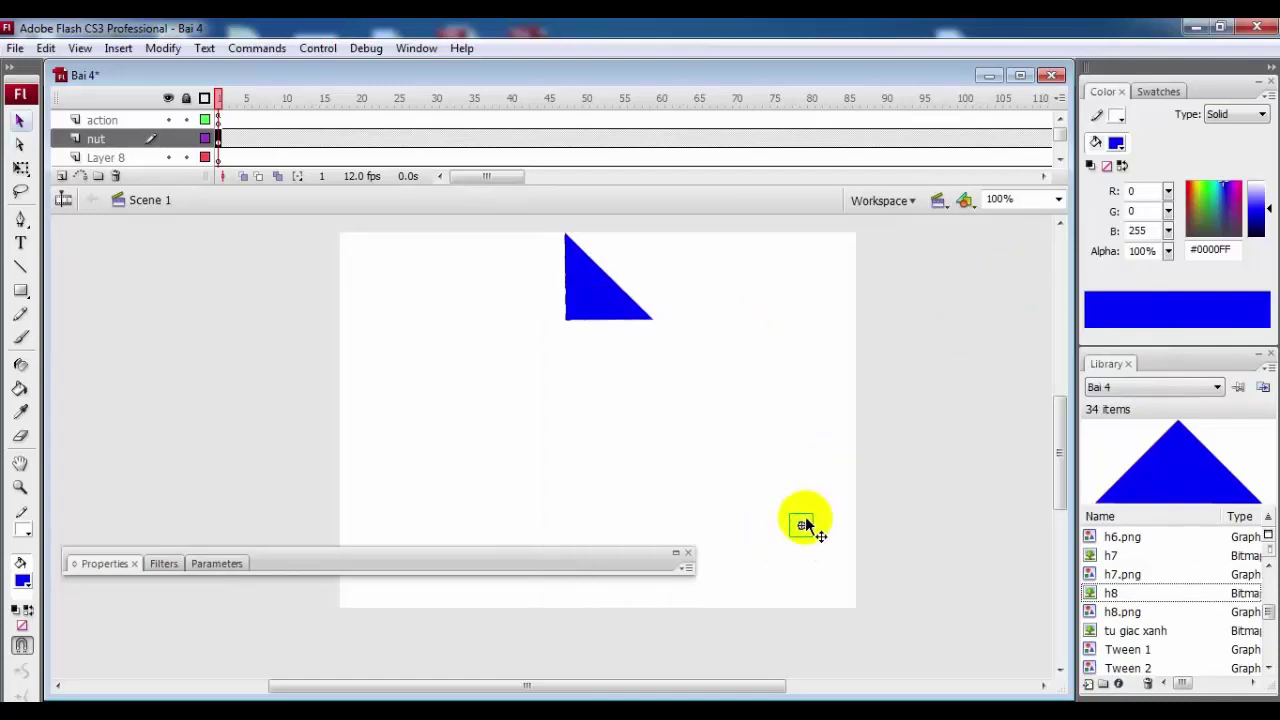
Scale up the play button and nudge it two steps down and right into the bottom-right corner
click(20, 167)
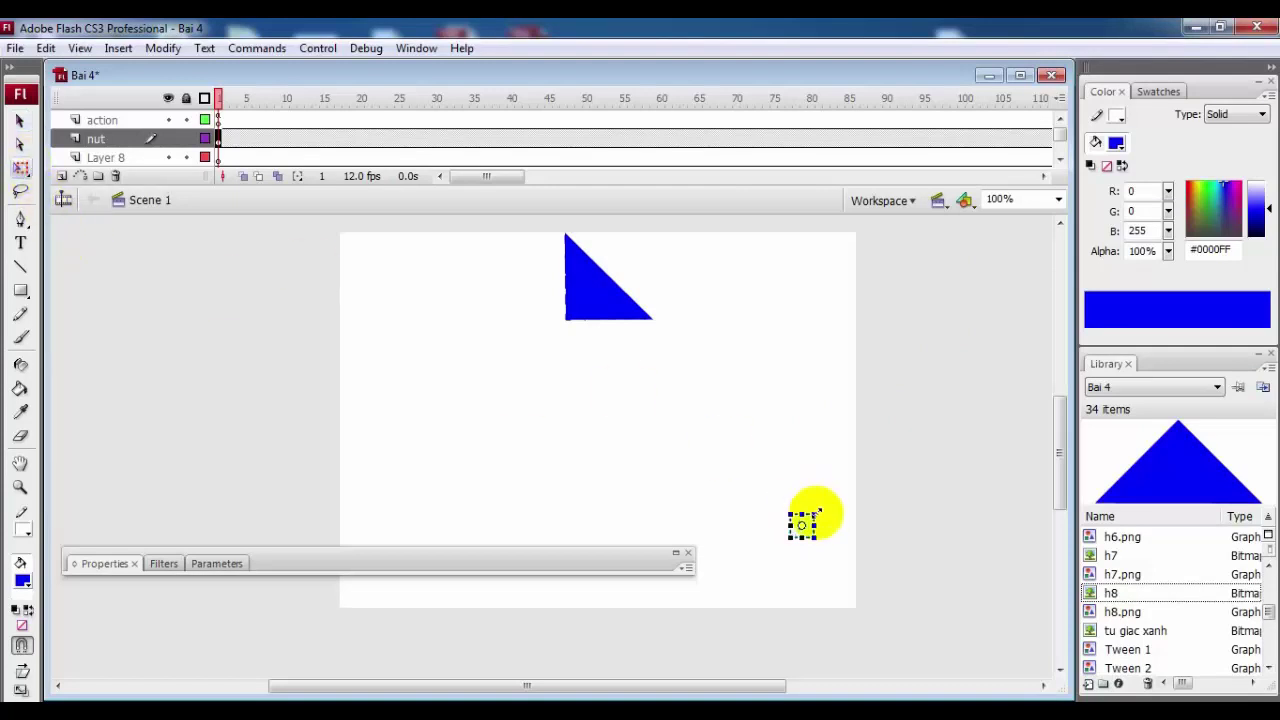
drag(817, 514, 825, 505)
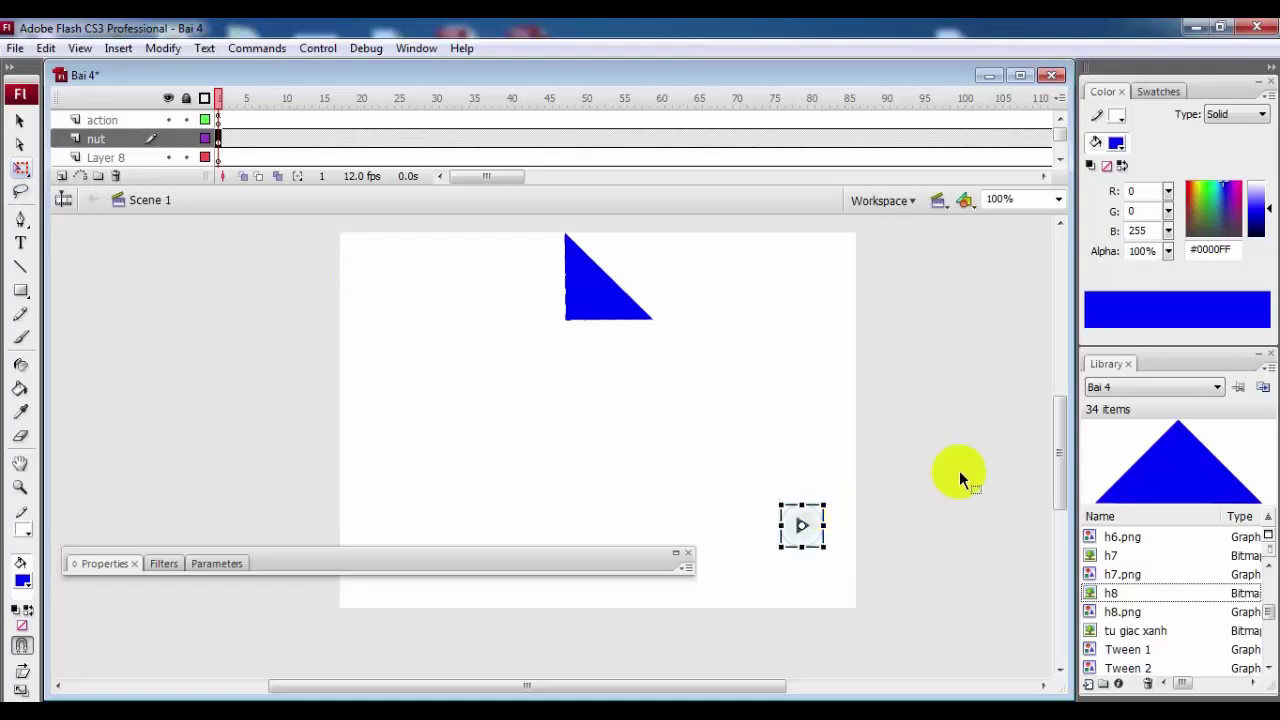
key(Down)
key(Down)
key(Down)
key(Down)
key(Down)
key(Down)
key(Down)
key(Down)
key(Down)
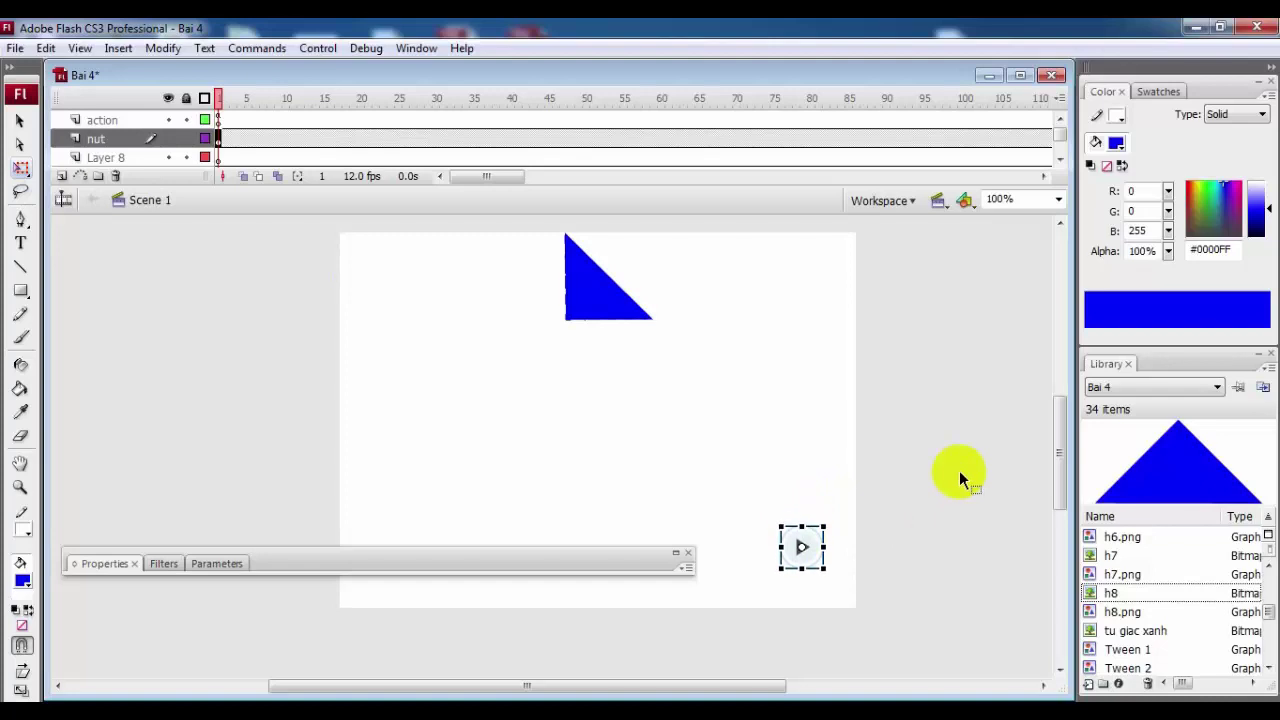
key(Down)
key(Down)
key(Down)
key(Down)
key(Down)
key(Down)
key(Right)
key(Right)
key(Right)
key(Right)
key(Right)
key(Right)
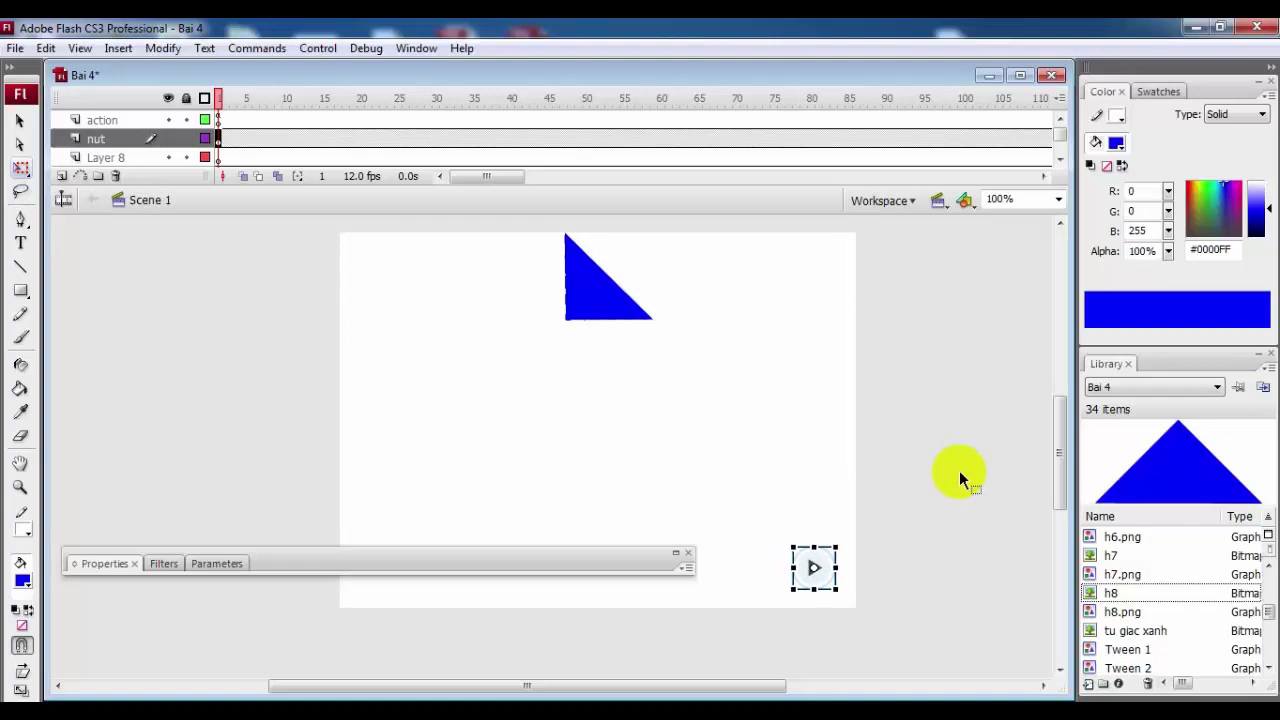
key(Right)
key(Right)
key(Right)
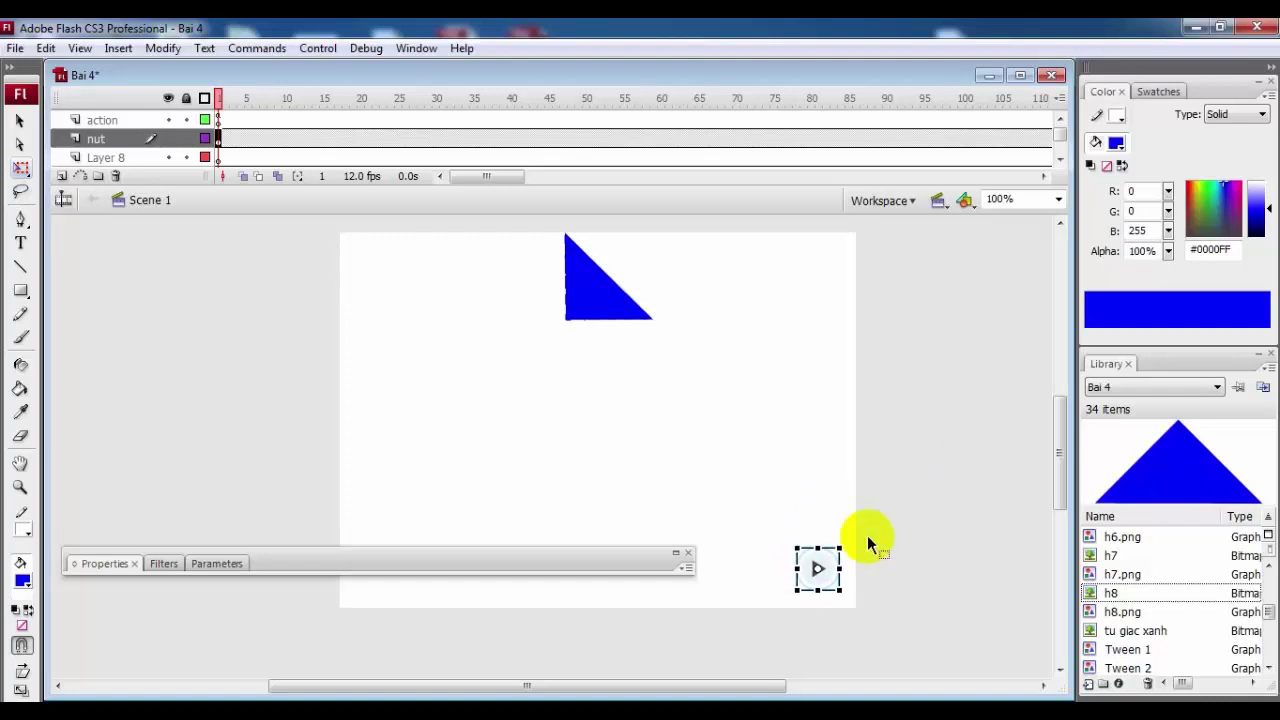
right_click(815, 566)
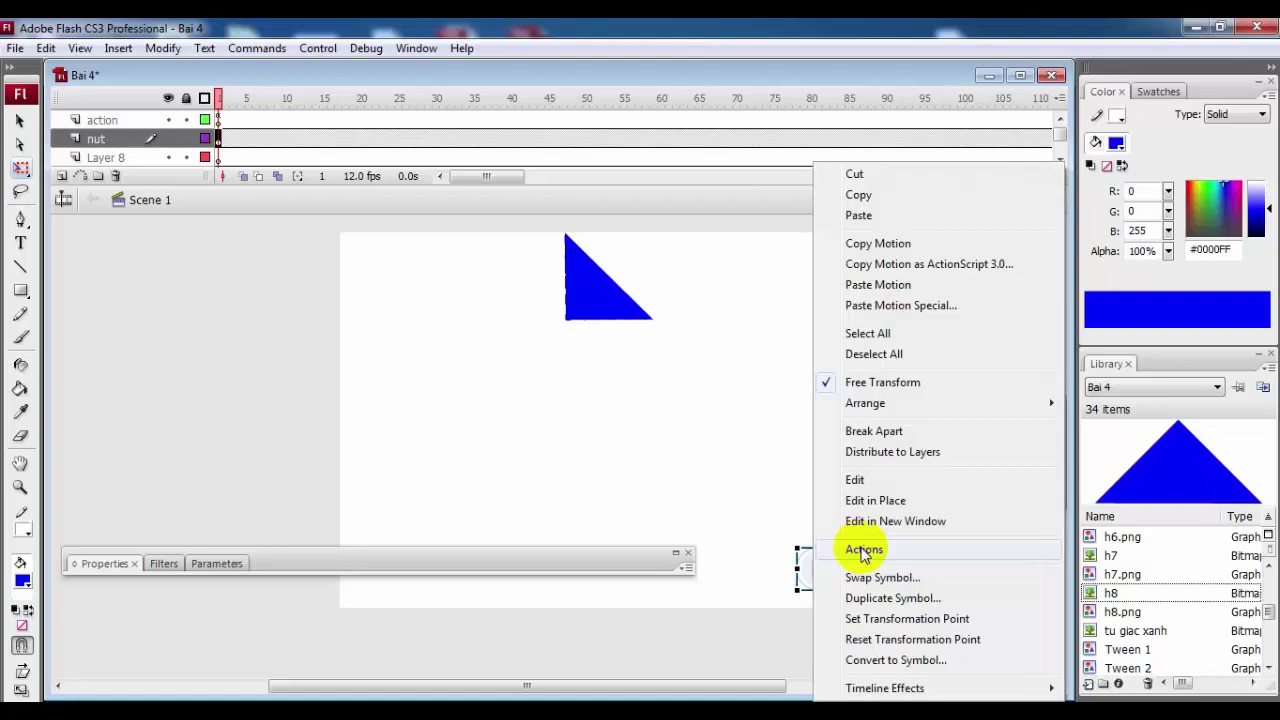
click(586, 442)
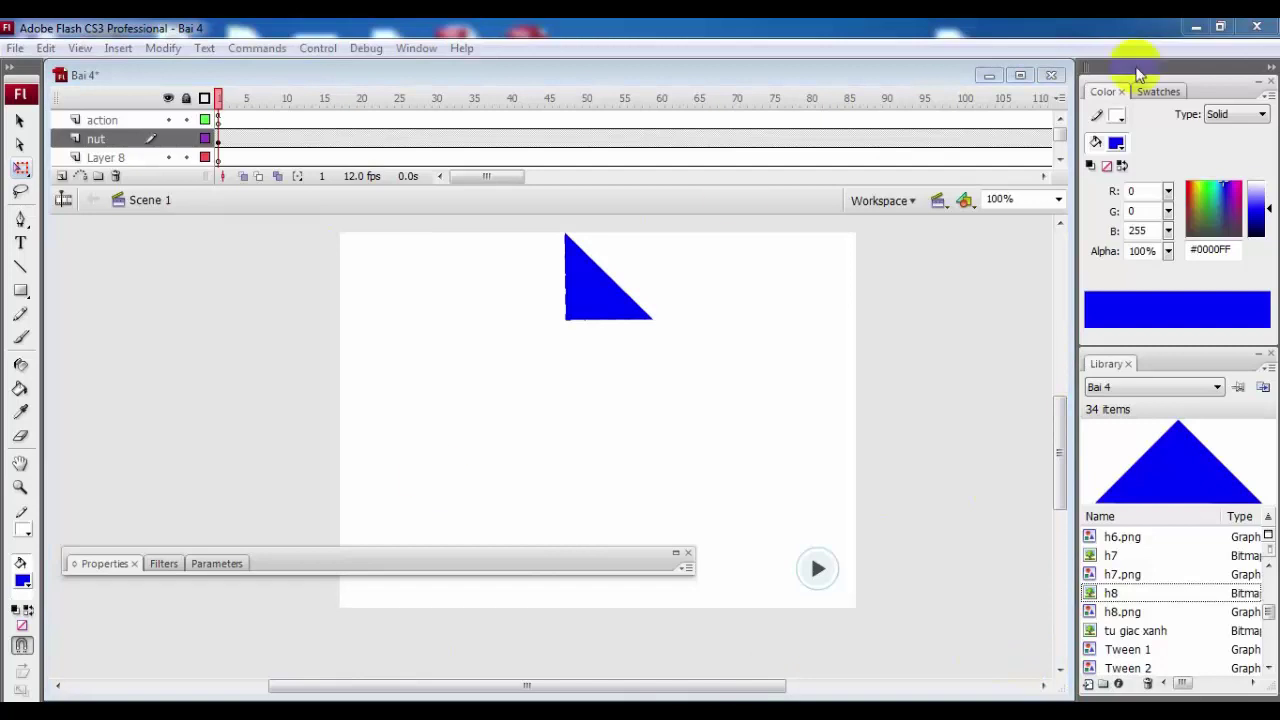
Open the Ghep file and copy its play button's on (release) play() script
click(1196, 27)
double_click(527, 55)
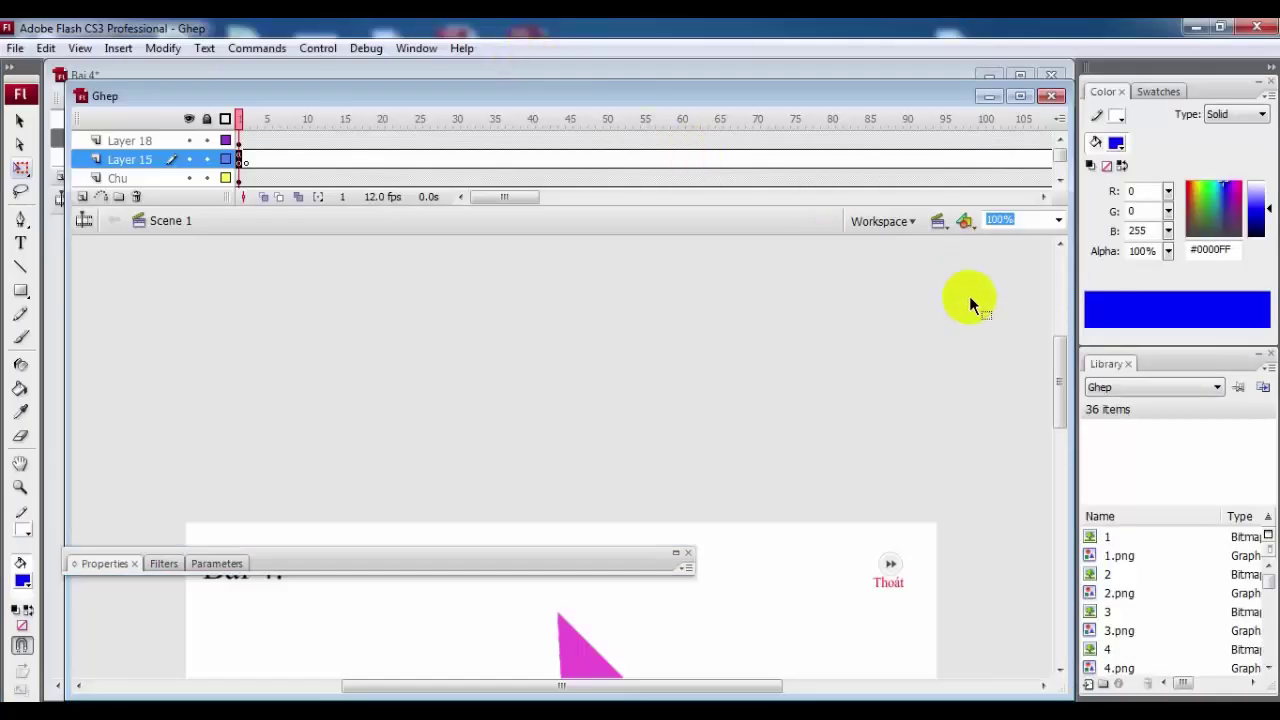
drag(1057, 386, 941, 515)
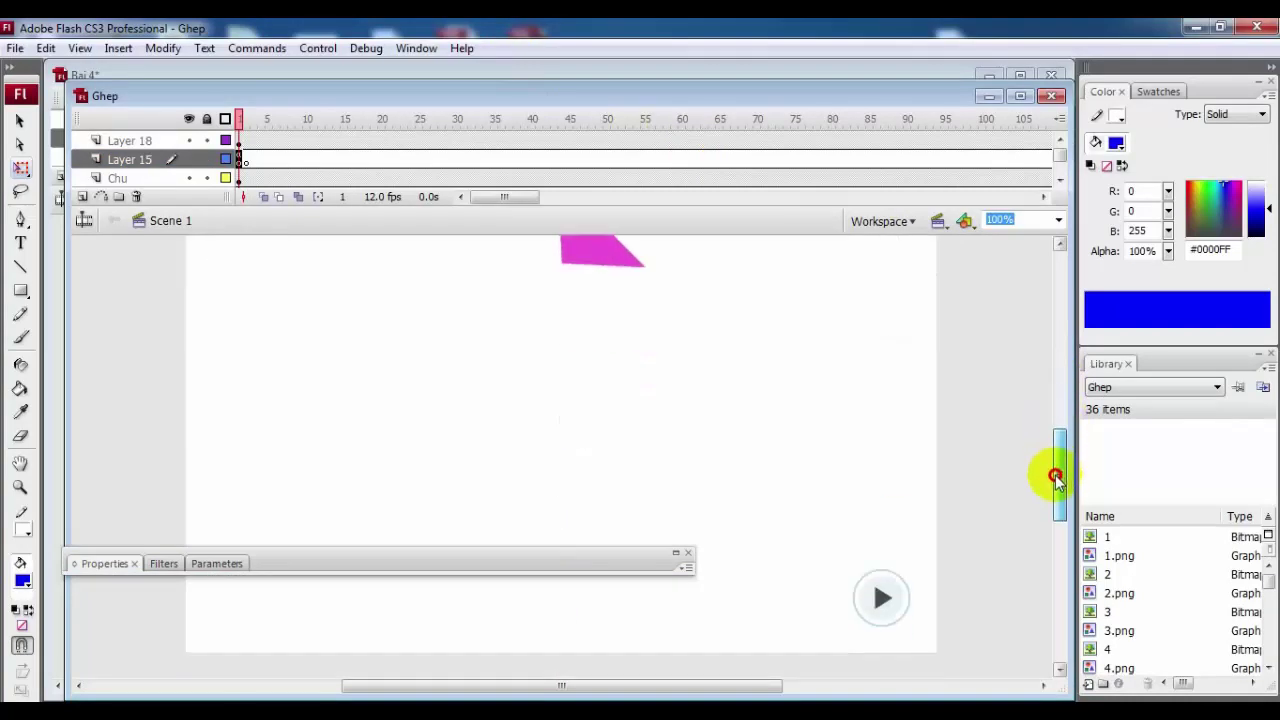
click(887, 521)
right_click(887, 521)
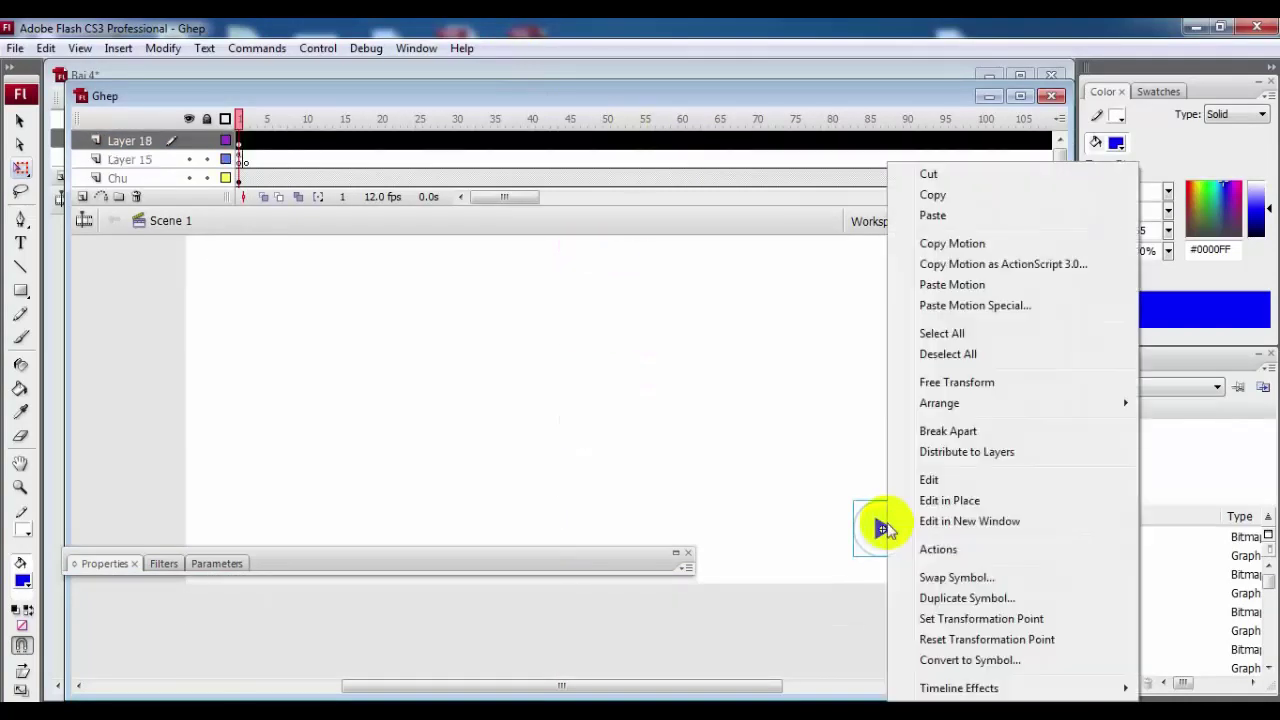
click(937, 549)
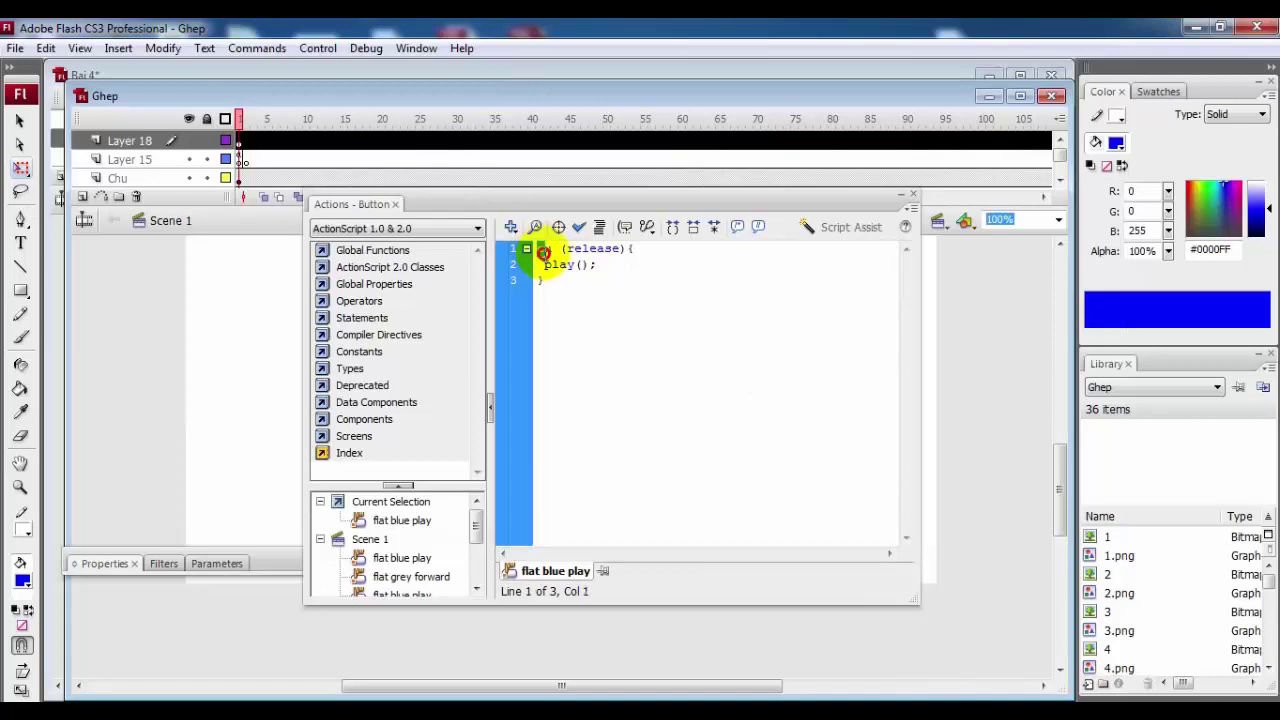
drag(540, 250, 571, 280)
key(ctrl+c)
right_click(568, 259)
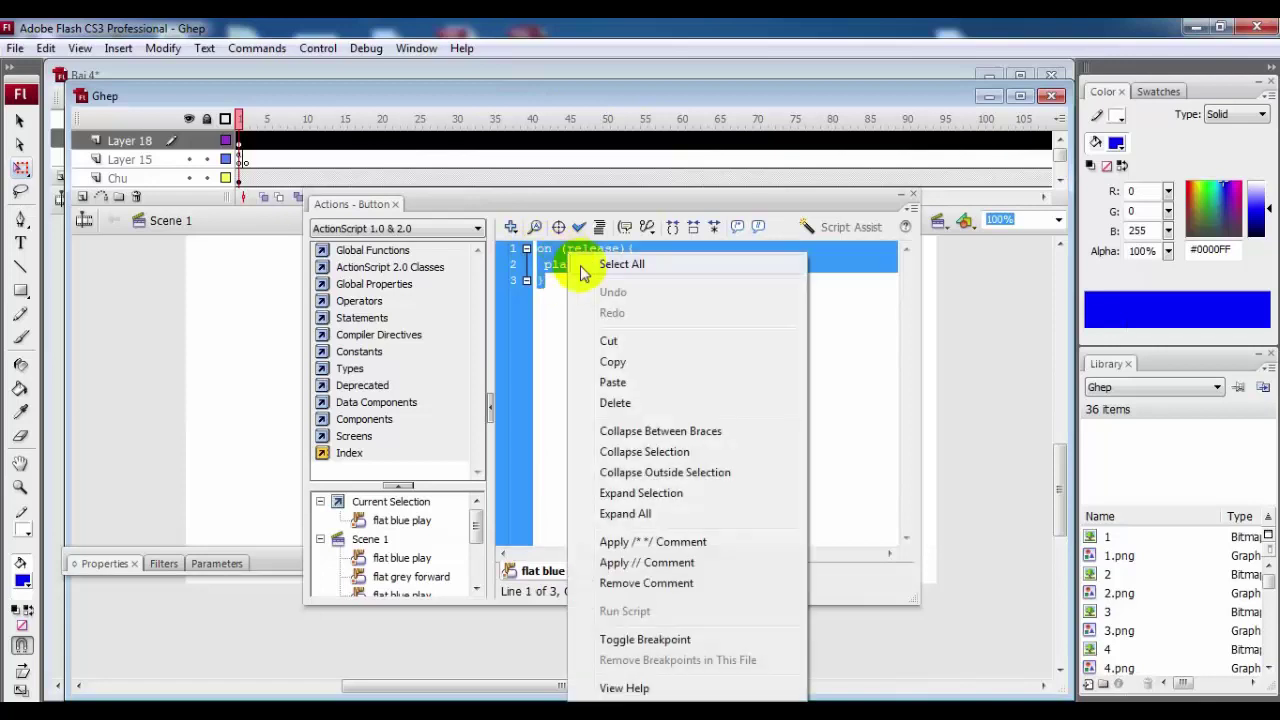
click(611, 362)
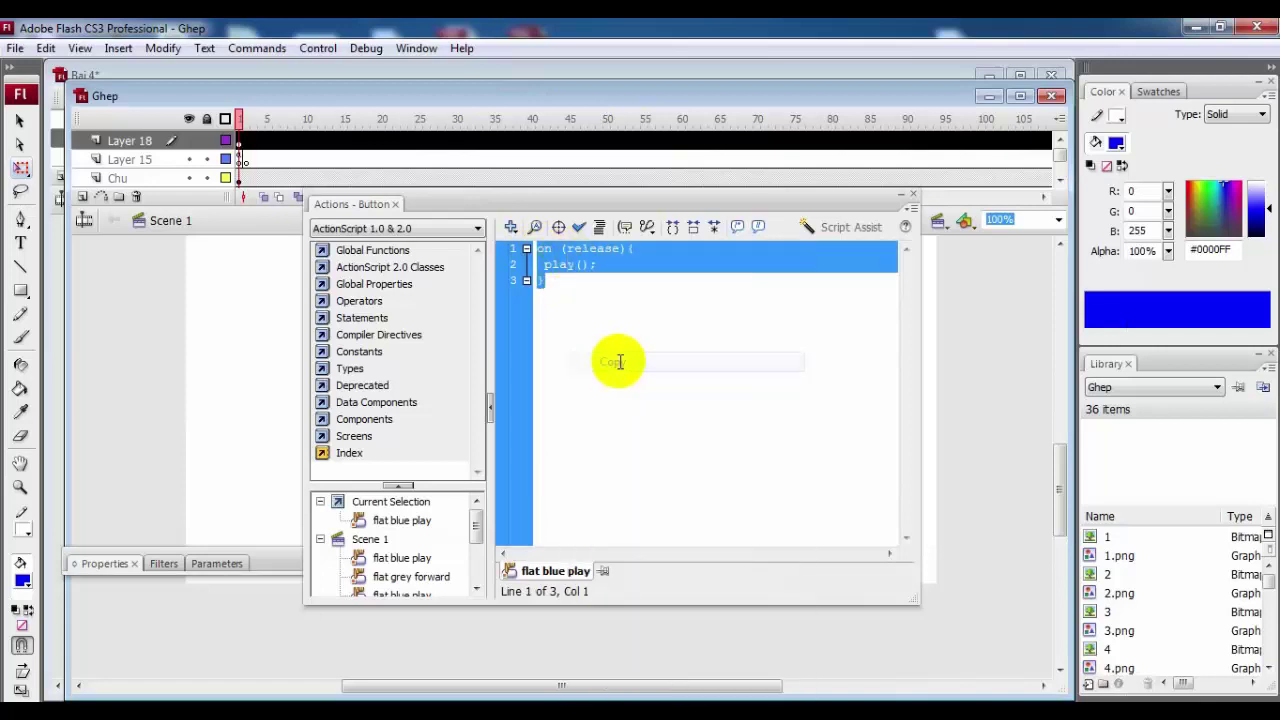
click(912, 195)
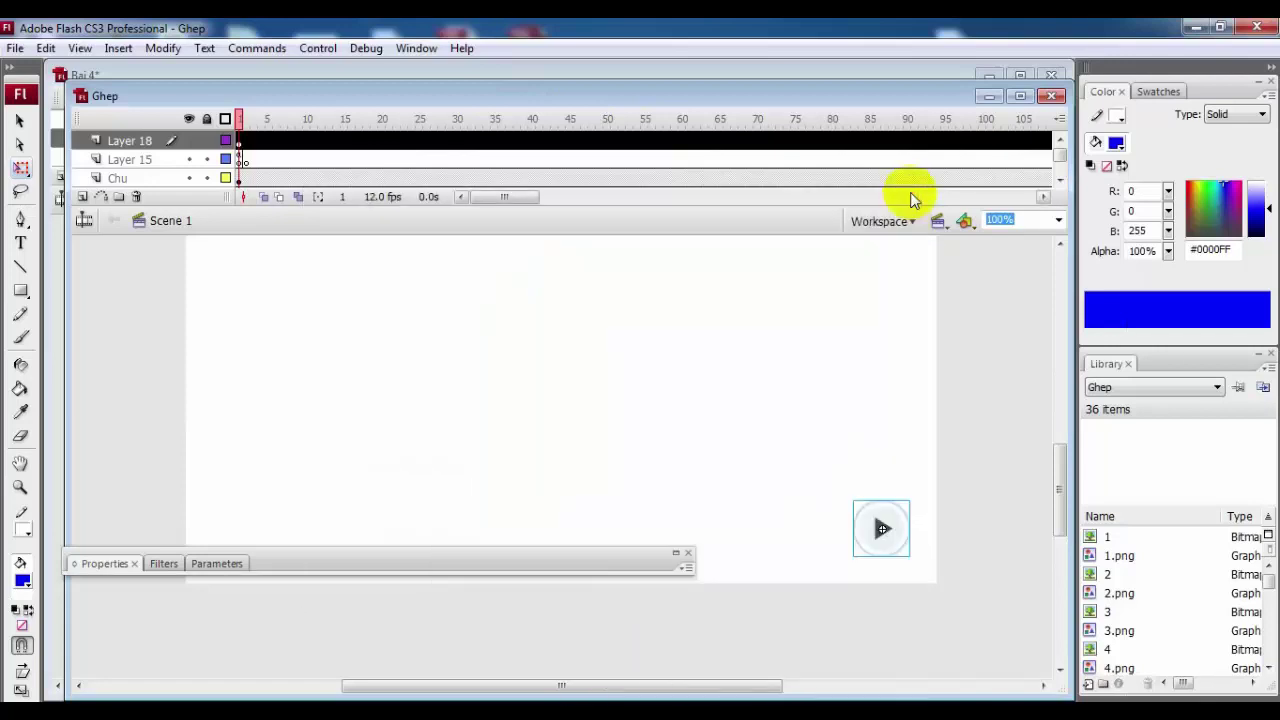
Paste the play() script into the Actions of Bai 4's play button
click(293, 68)
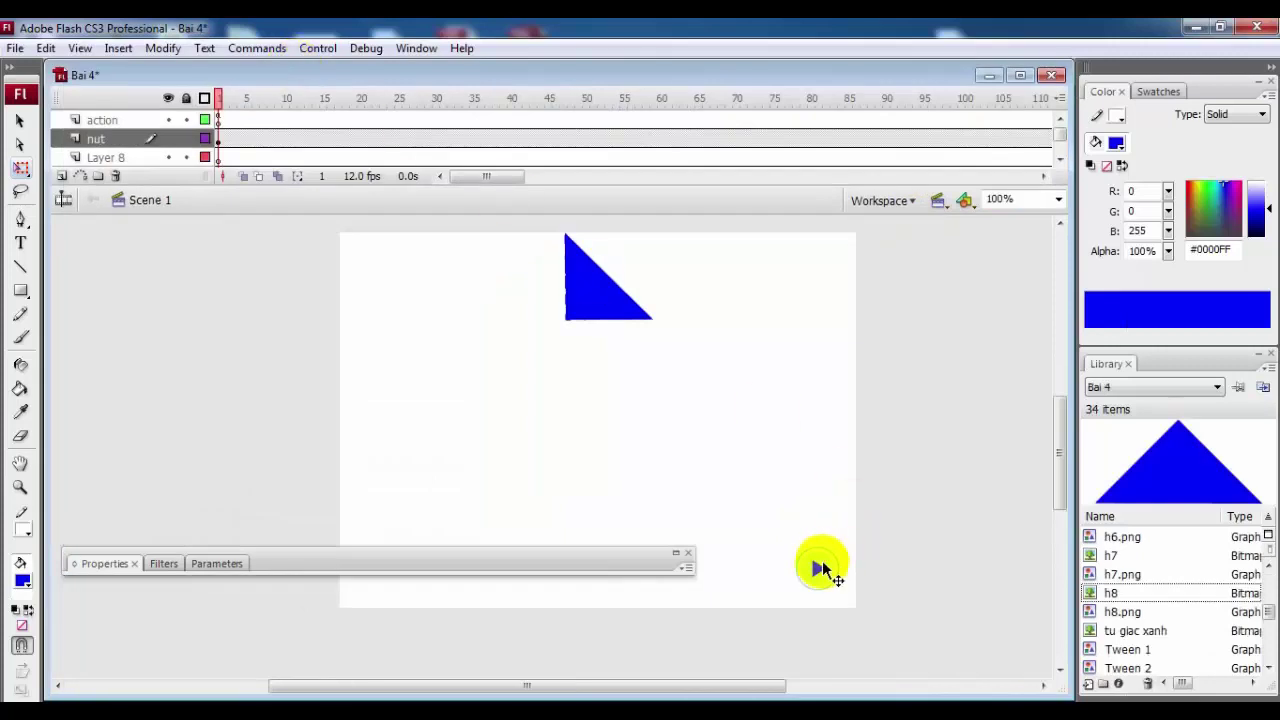
click(820, 570)
right_click(820, 570)
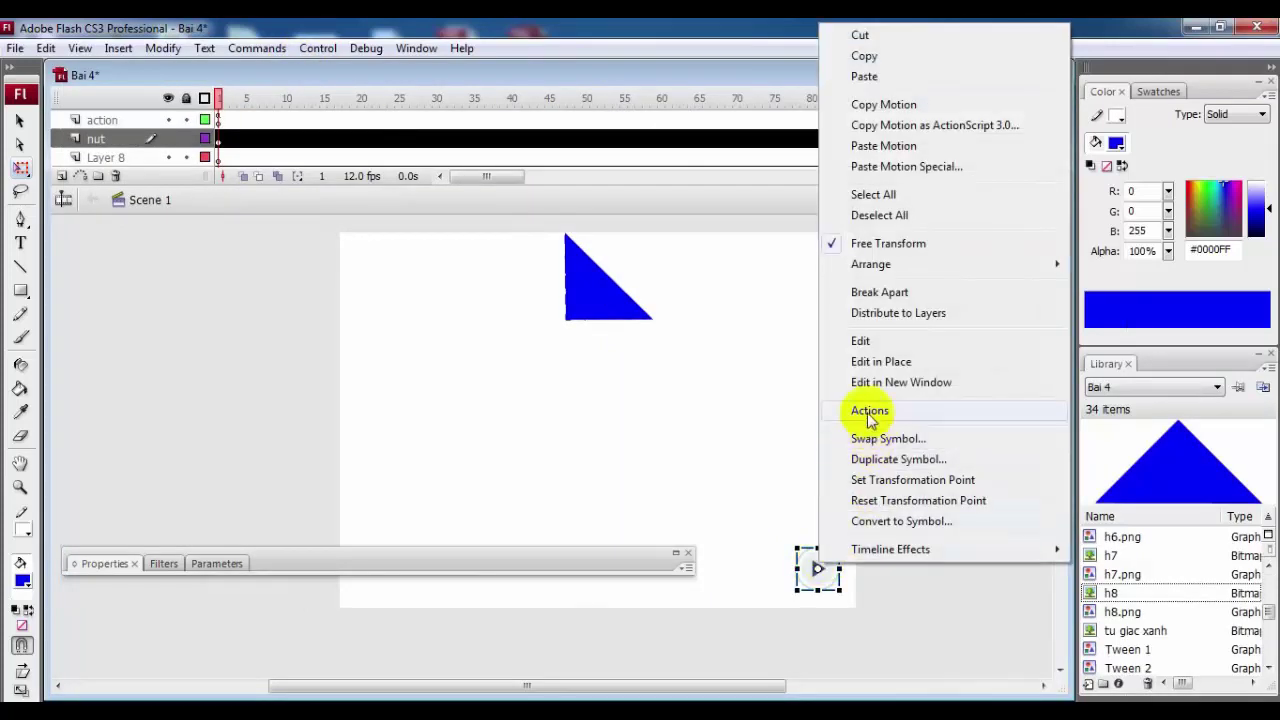
click(869, 411)
right_click(594, 256)
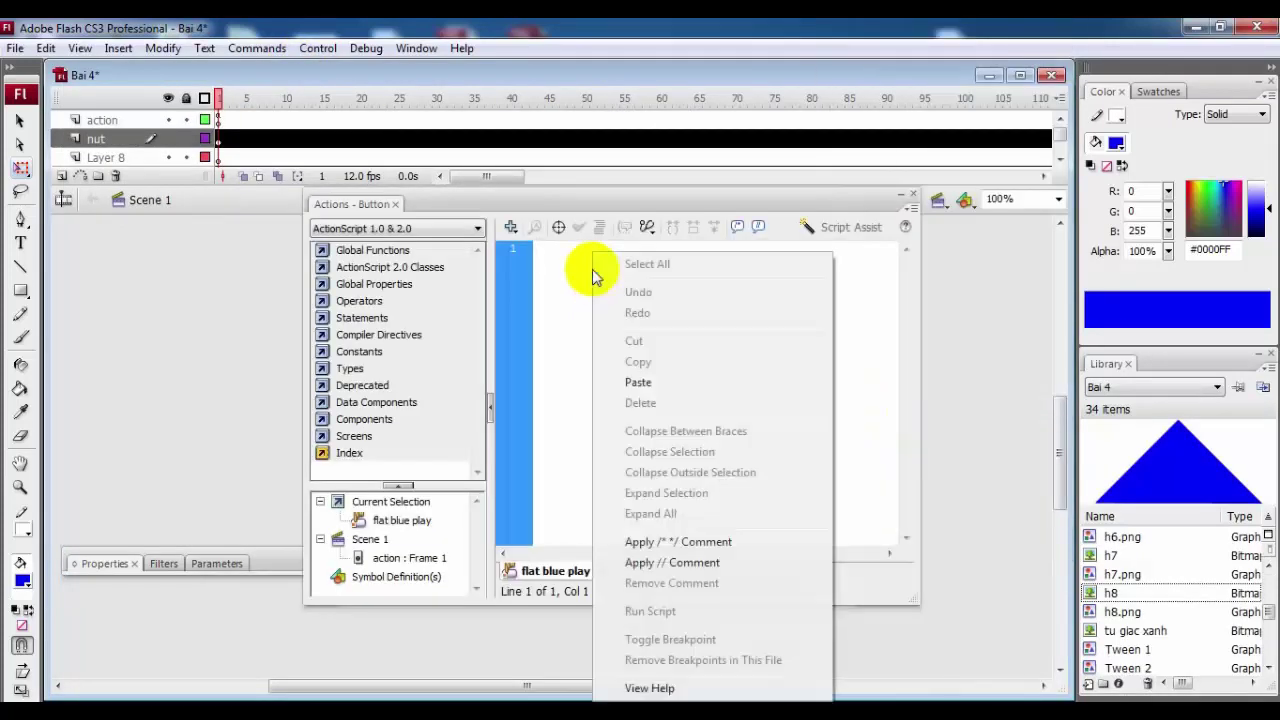
click(637, 384)
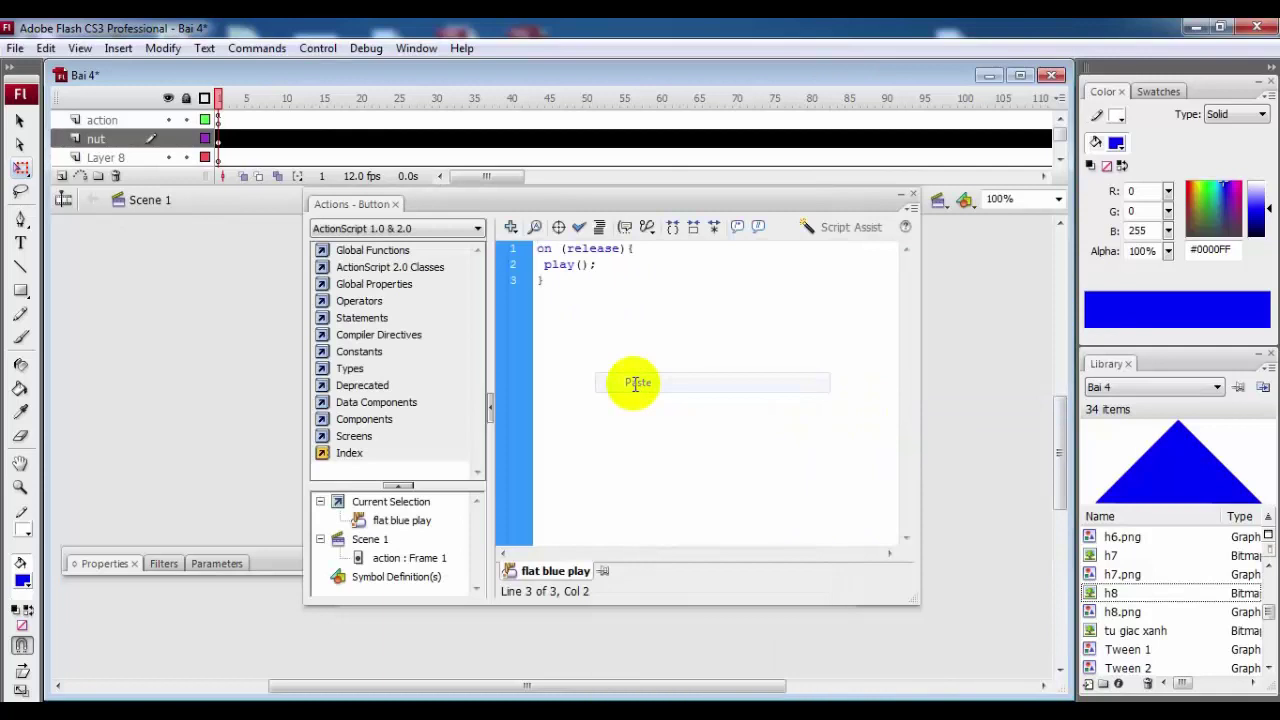
click(913, 198)
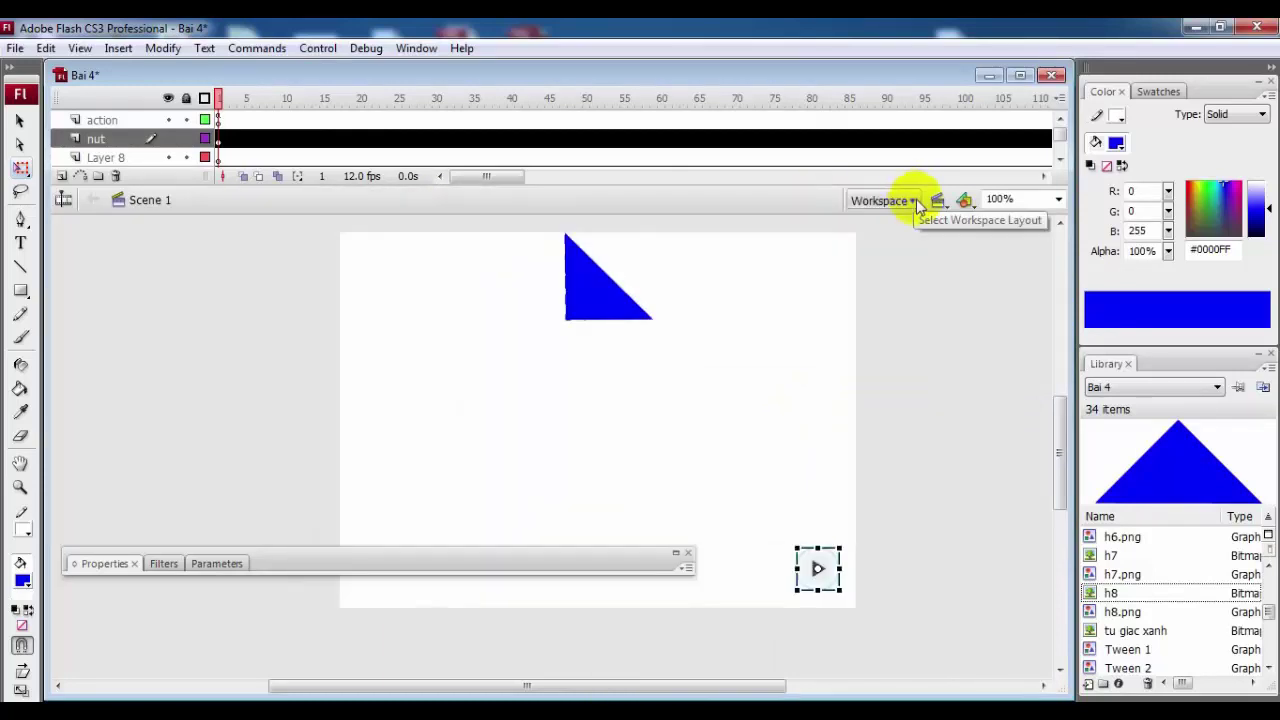
click(922, 284)
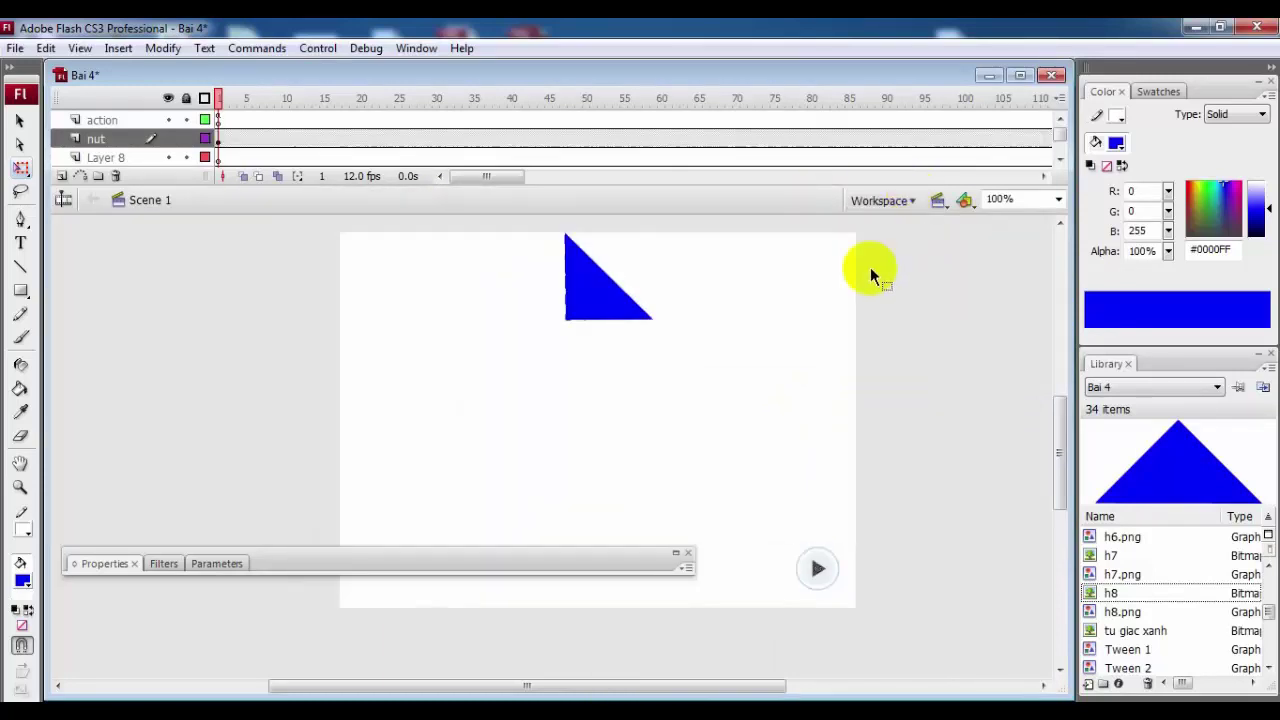
Save Bai 4 and test the movie with Ctrl+Enter
click(16, 48)
click(44, 222)
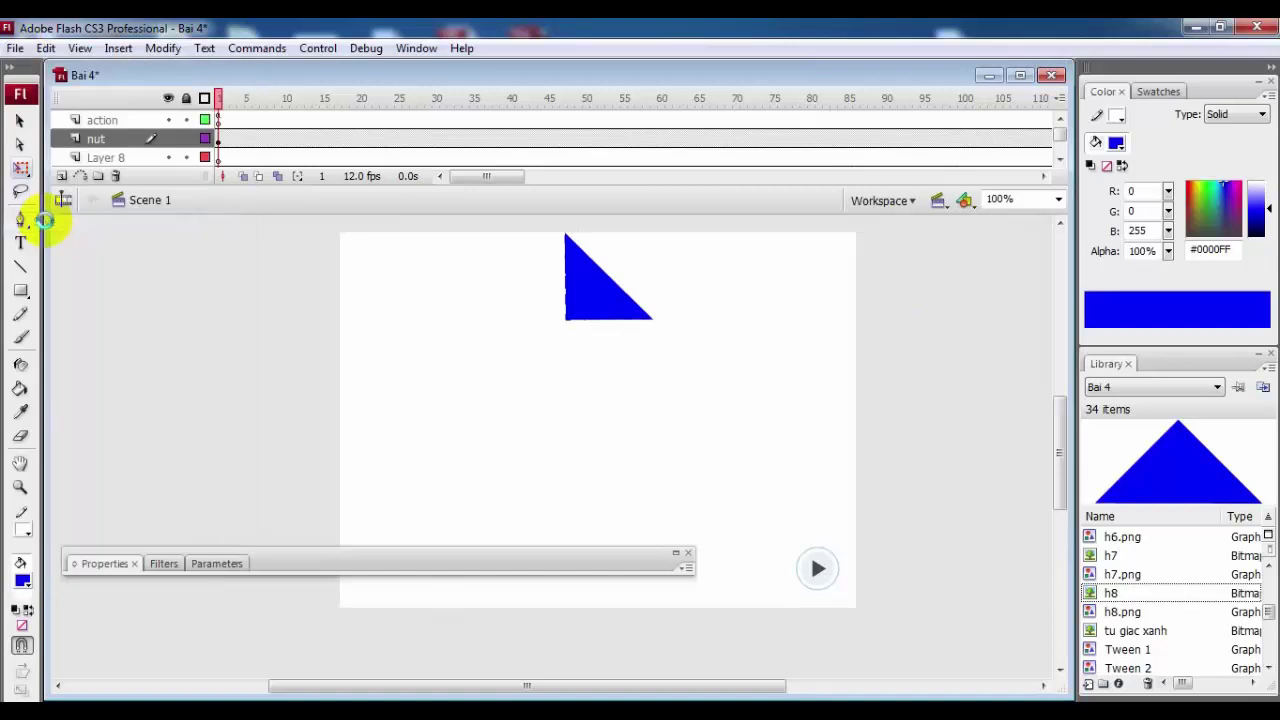
key(ctrl+Return)
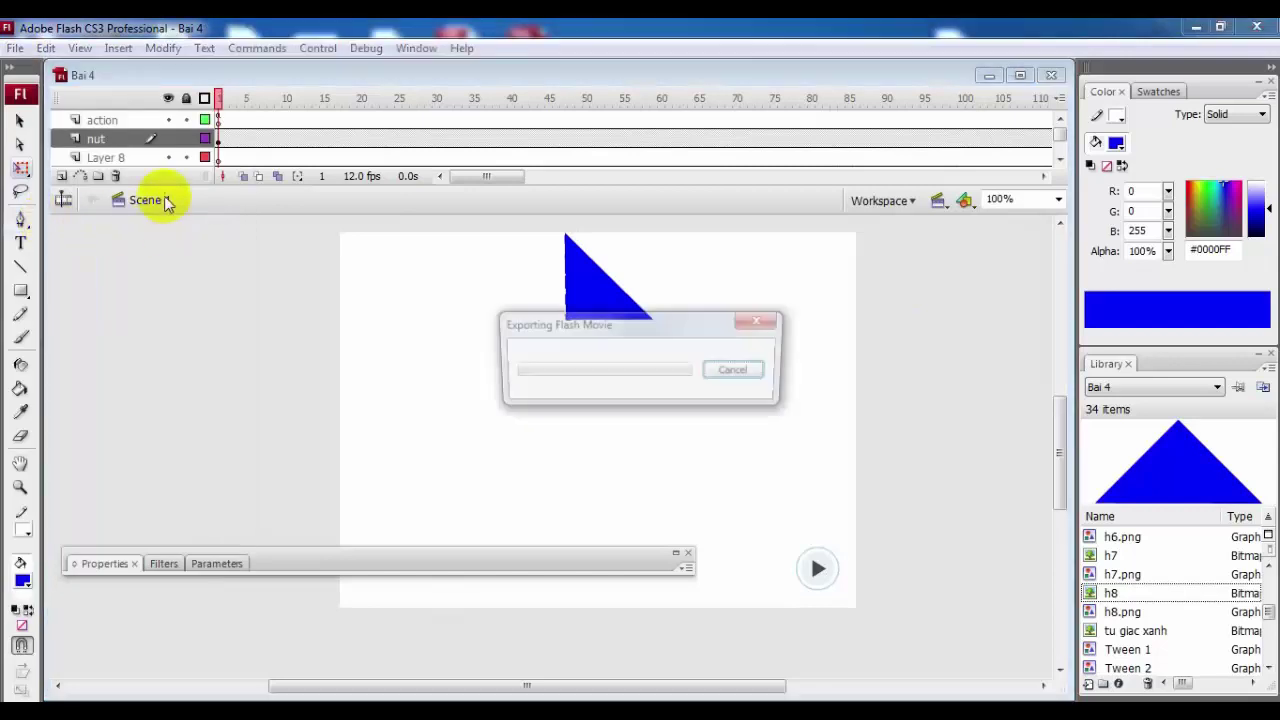
click(885, 160)
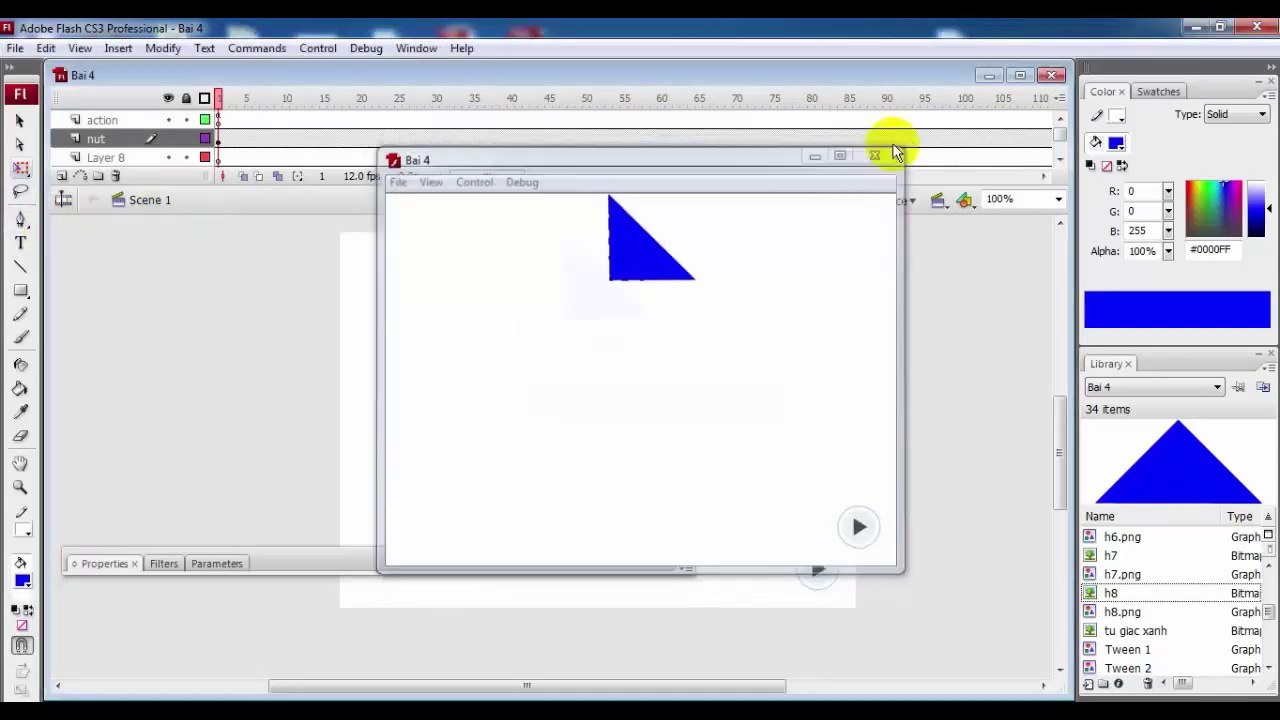
Play the exported Bai 4.swf full-screen in Flash Player, then close the player
click(1206, 28)
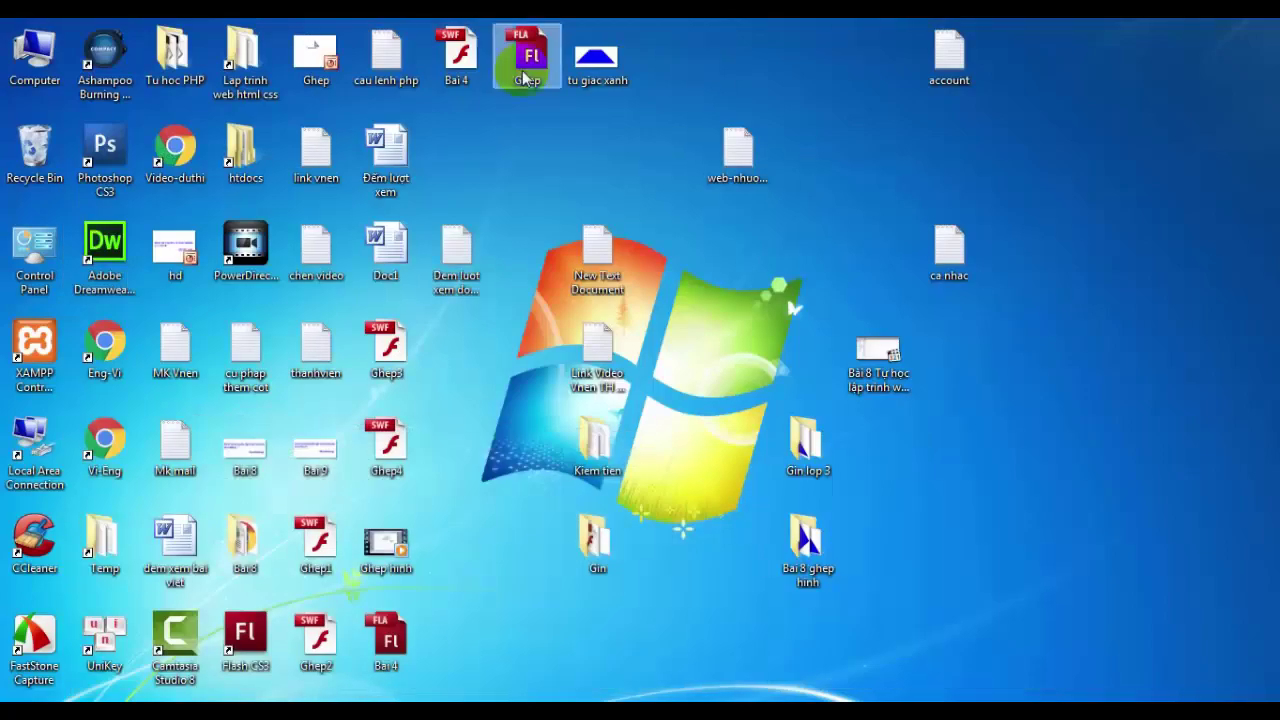
double_click(454, 58)
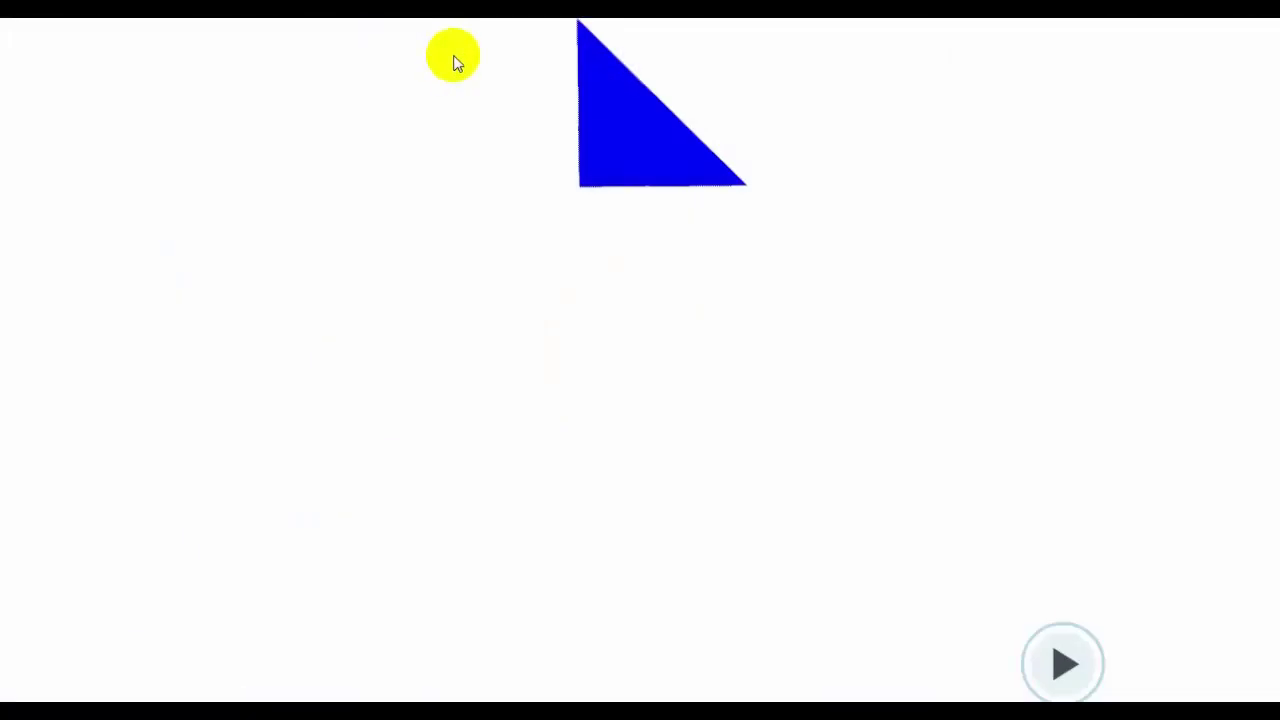
click(666, 163)
click(626, 134)
click(625, 160)
click(1063, 665)
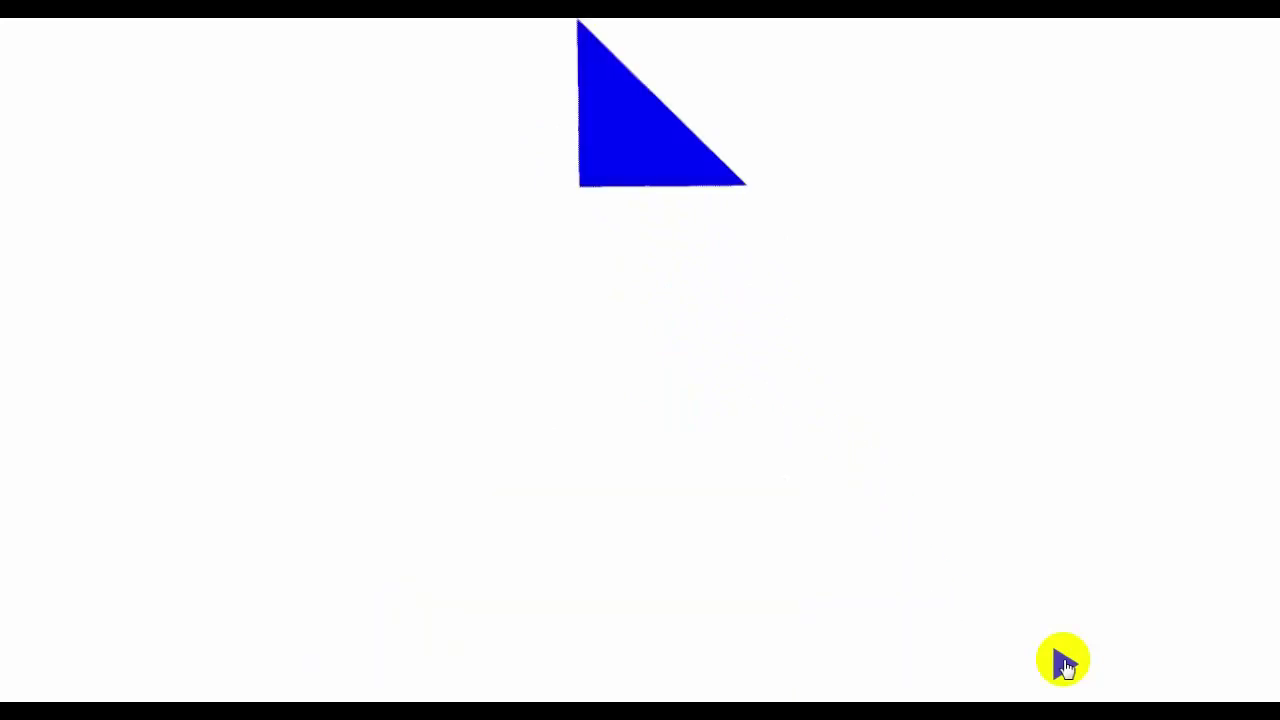
key(Escape)
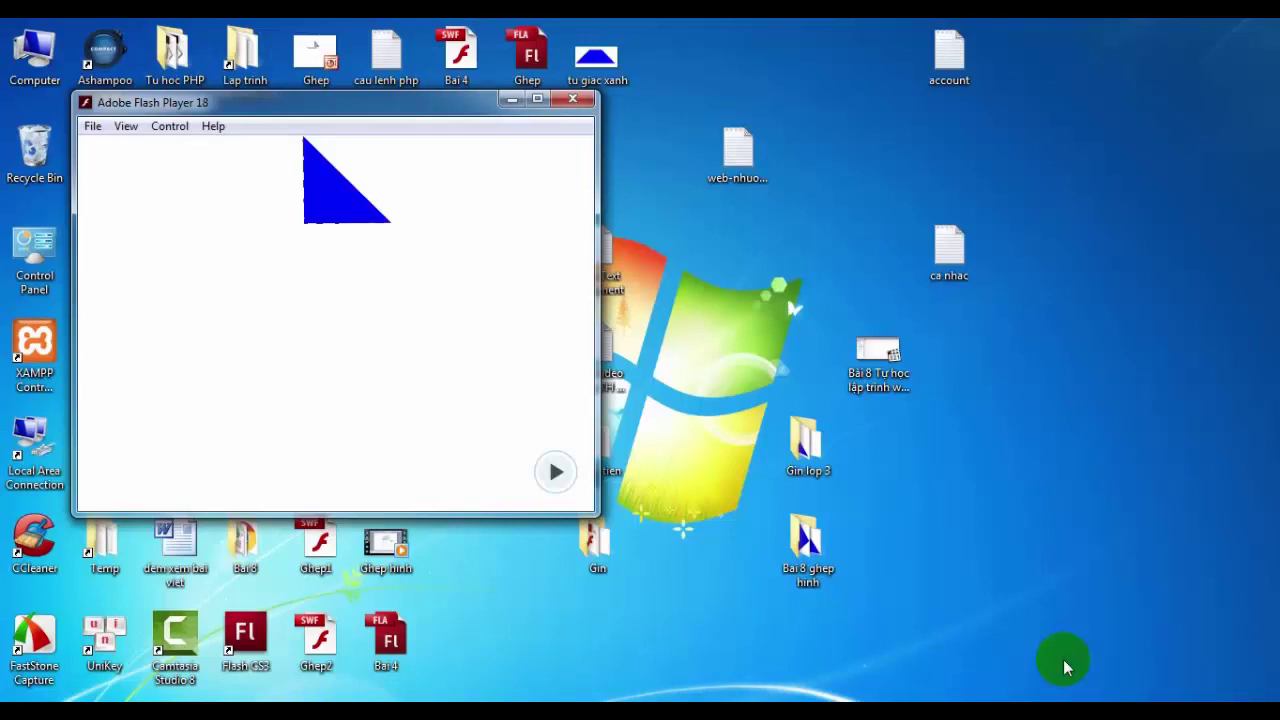
click(573, 98)
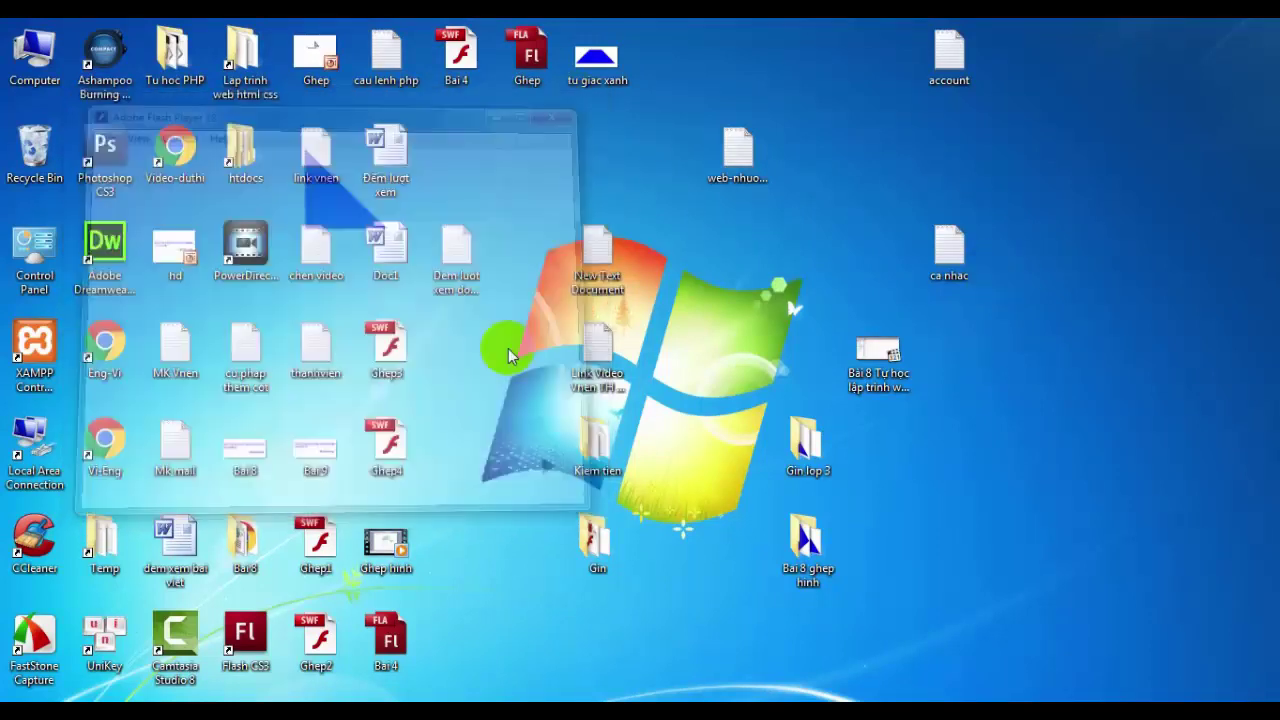
click(372, 697)
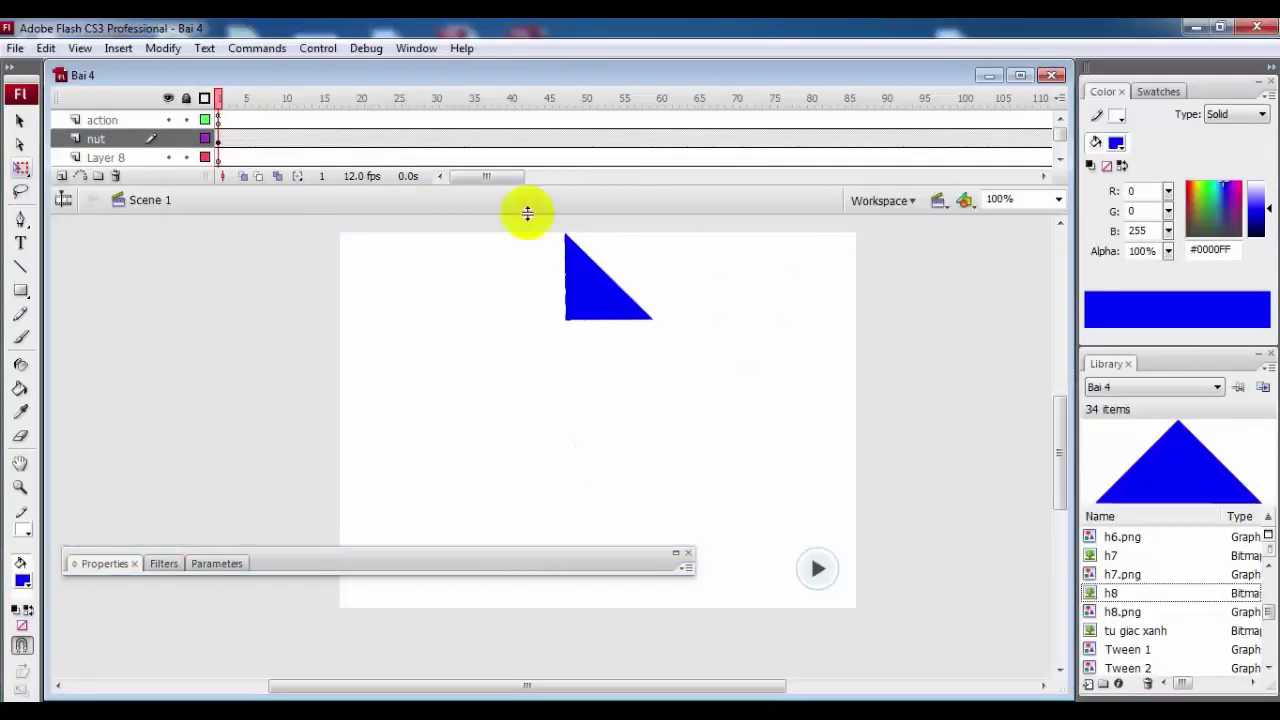
Insert a keyframe at frame 246 on the action layer
click(270, 120)
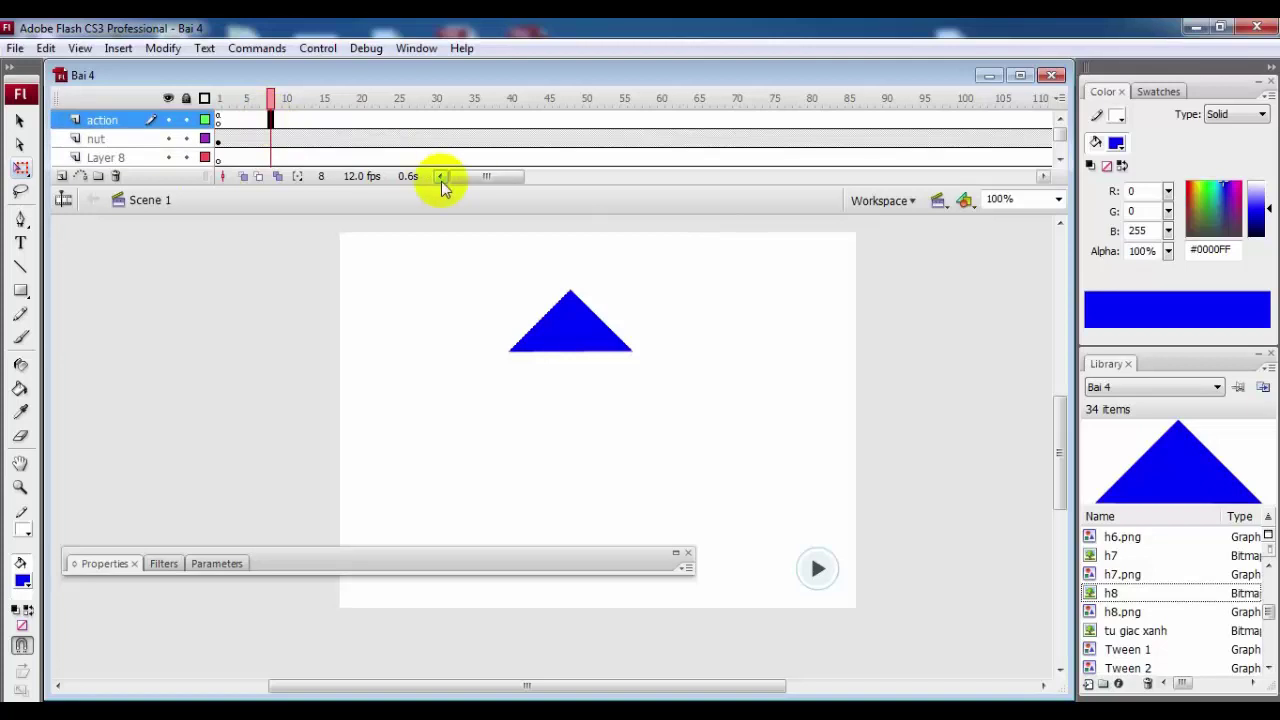
drag(463, 183, 578, 188)
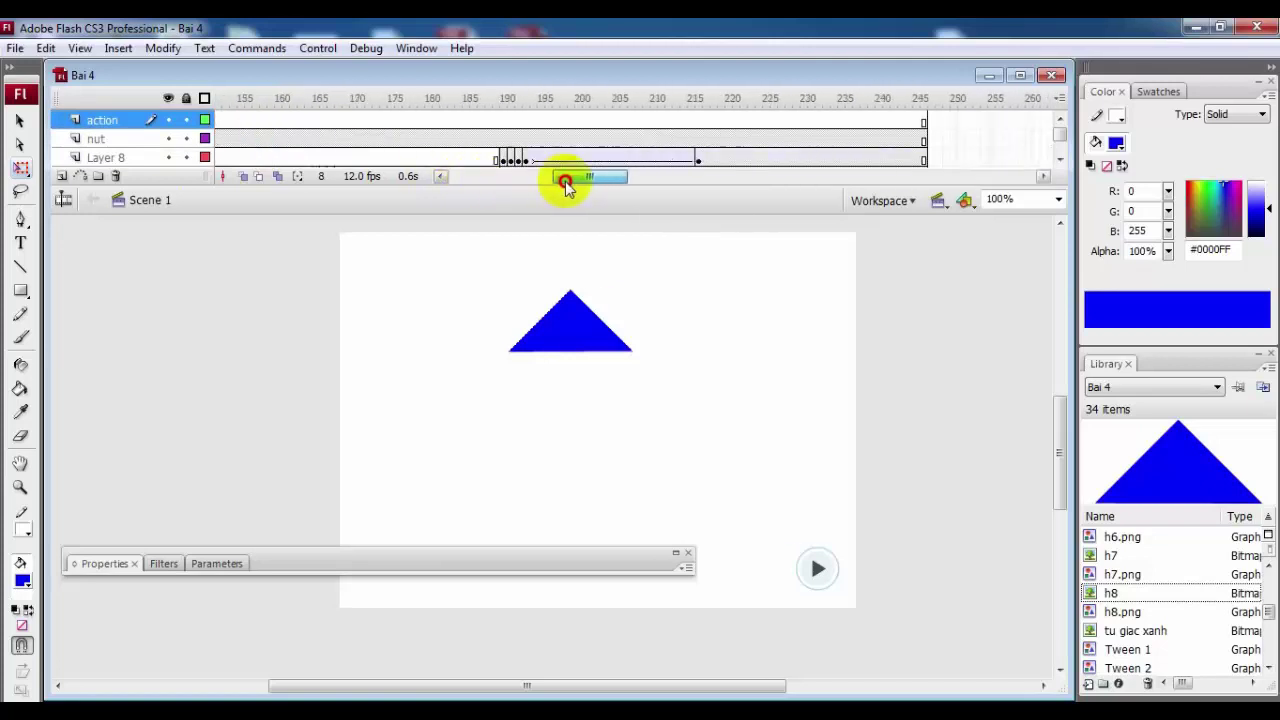
click(793, 119)
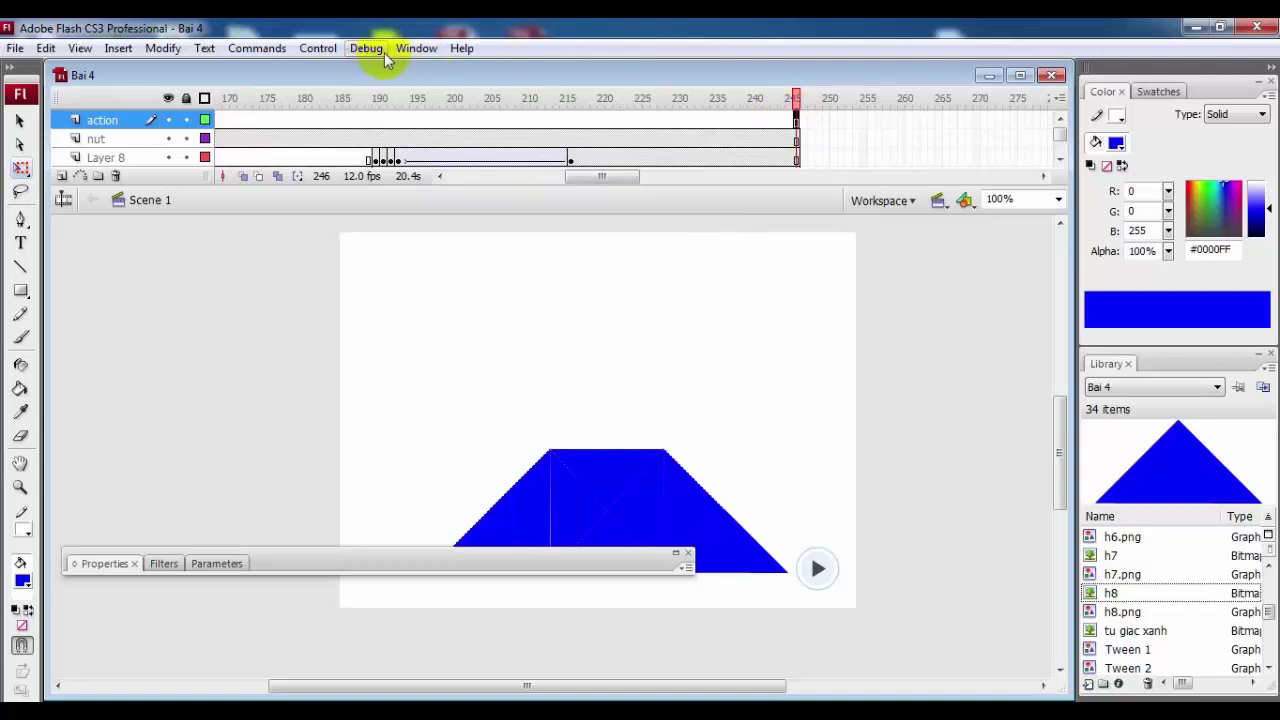
key(F6)
Give frame 246 a stop(); script and save Bai 4
click(413, 51)
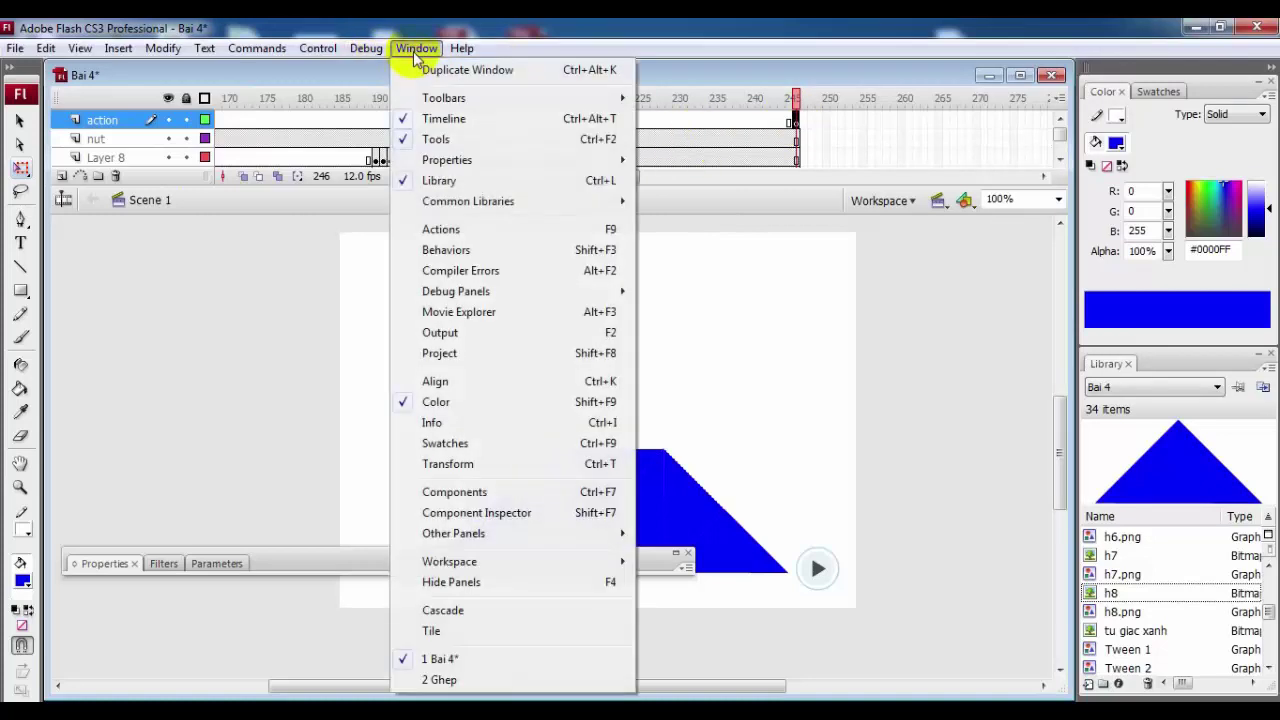
click(457, 230)
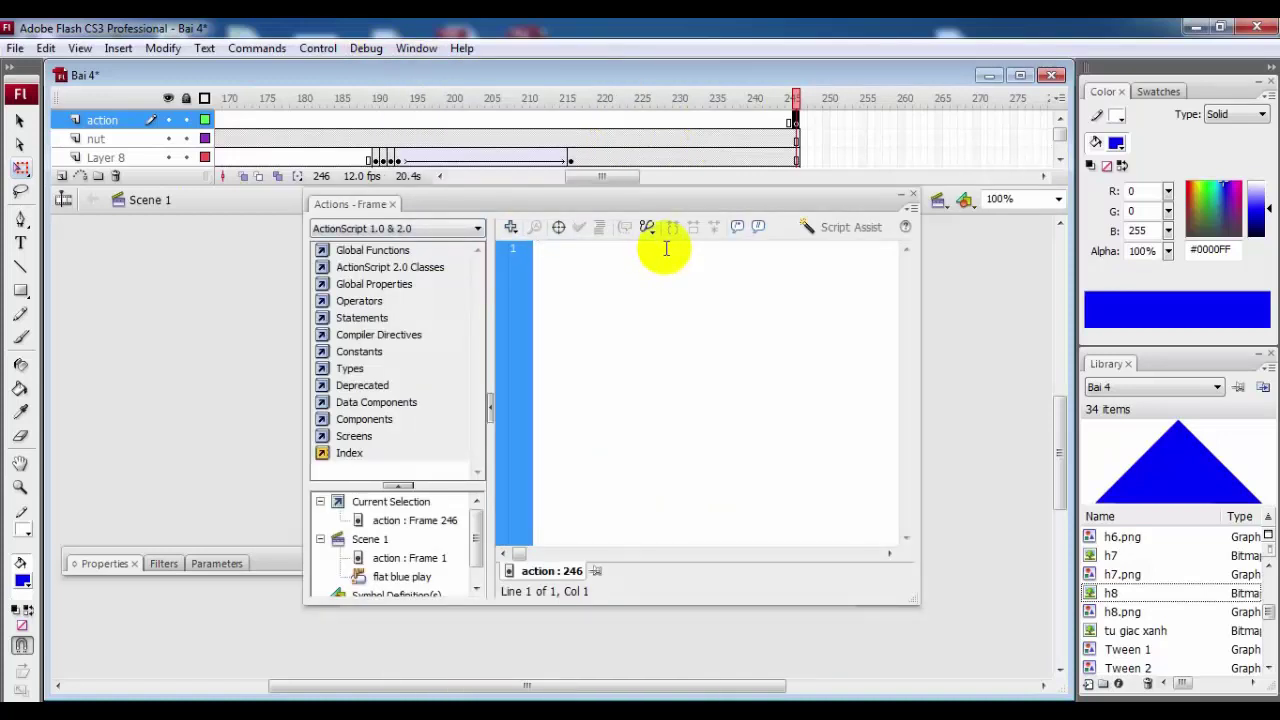
text(sto)
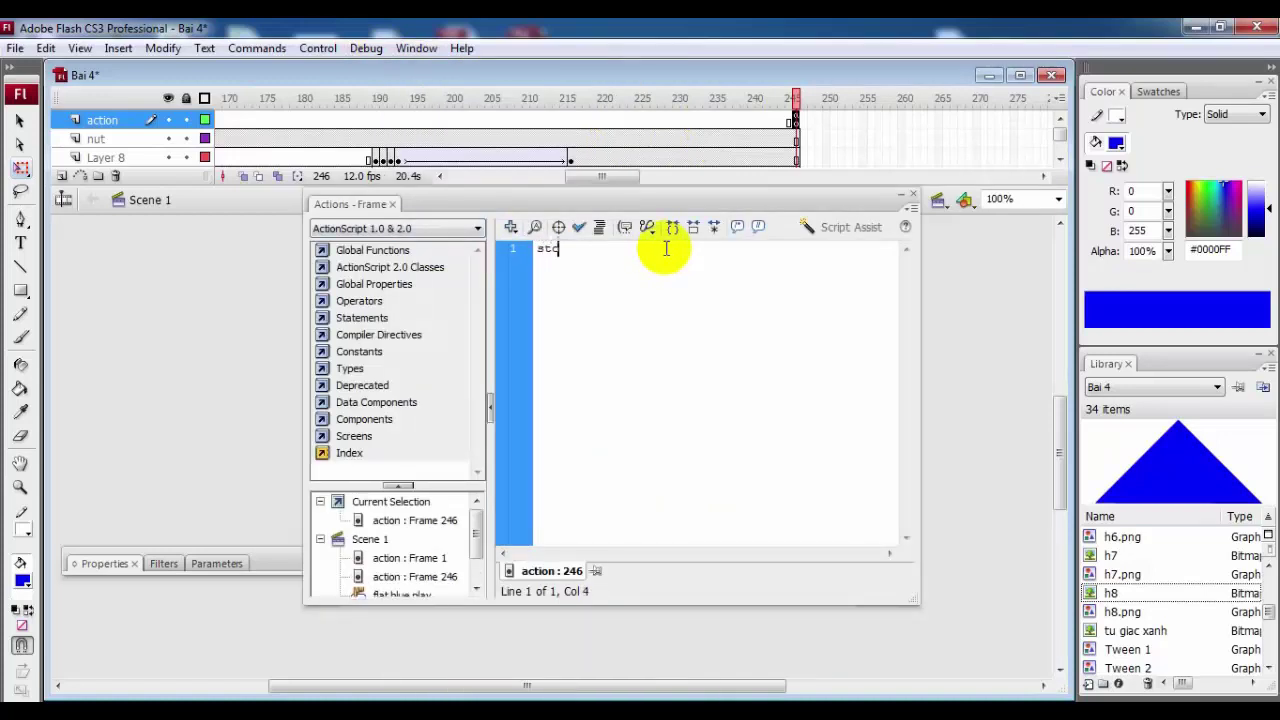
text(p();)
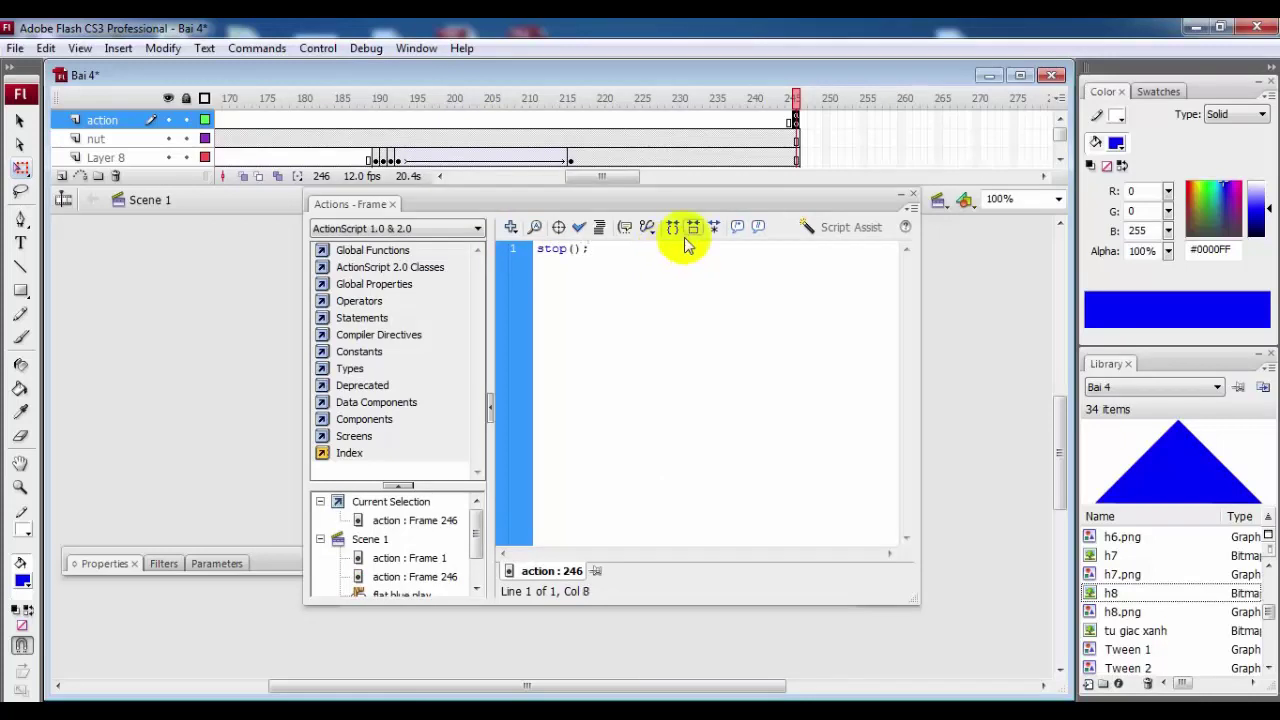
click(912, 195)
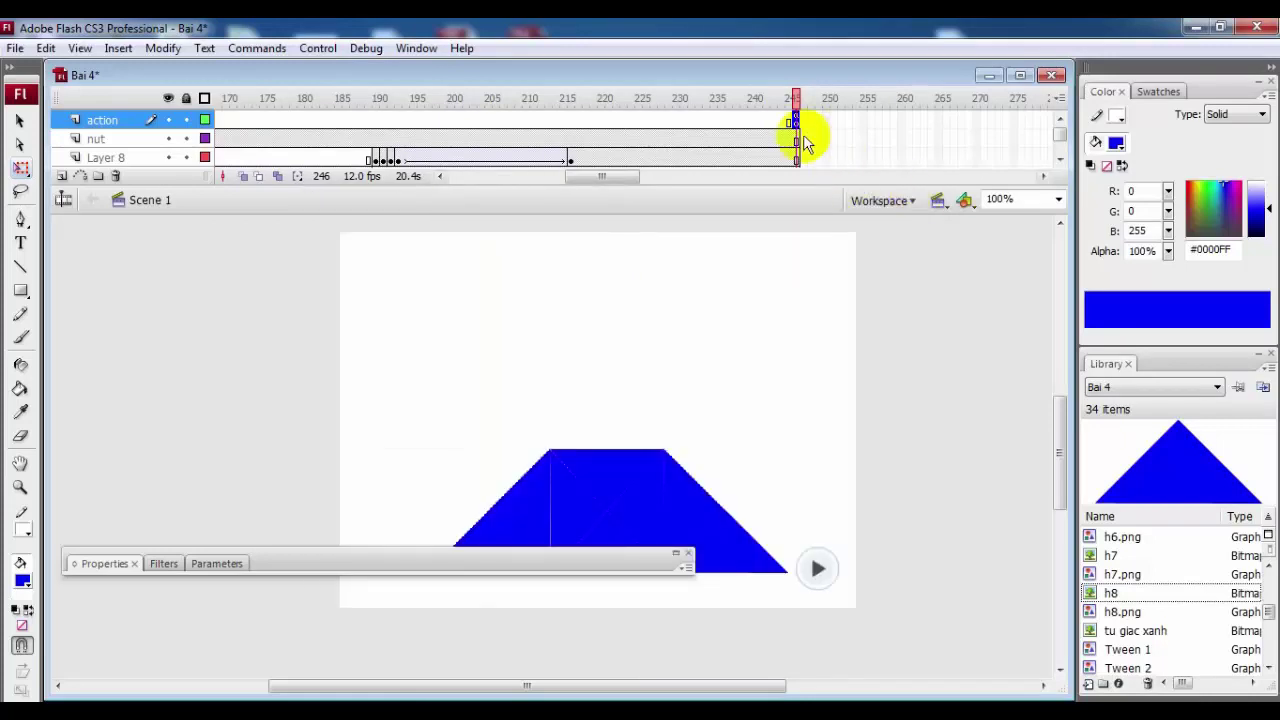
click(15, 48)
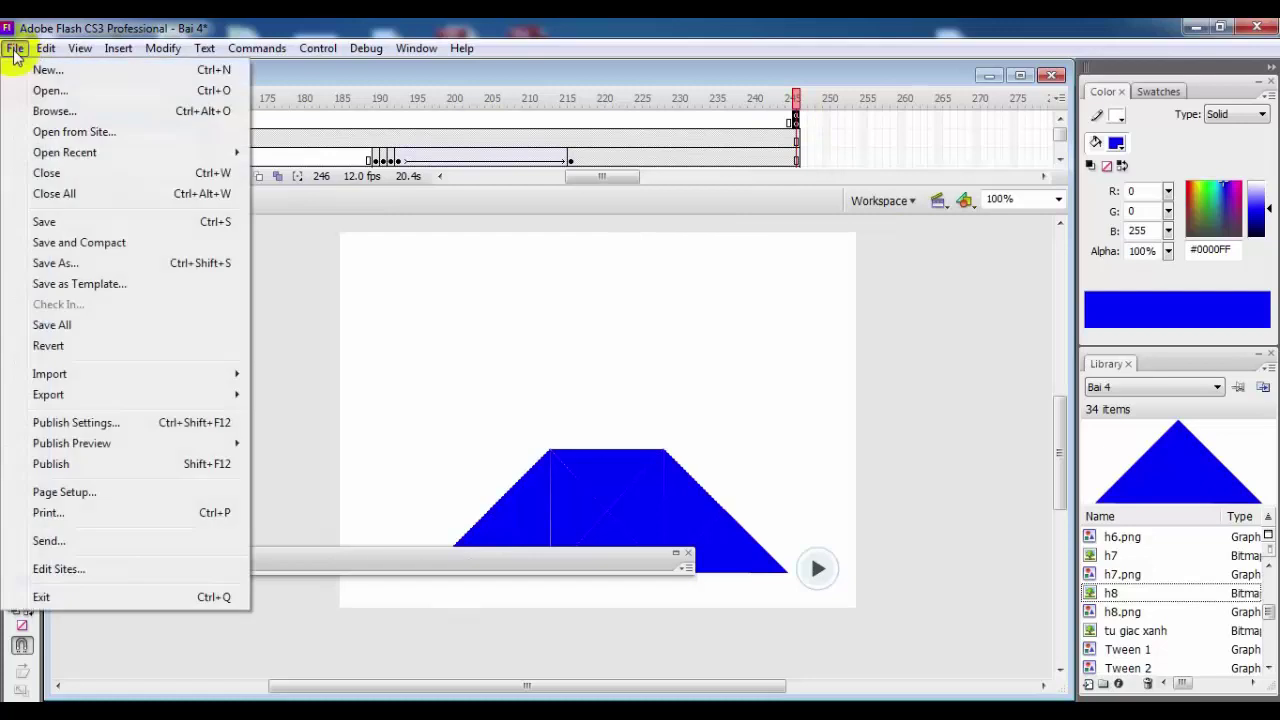
click(43, 220)
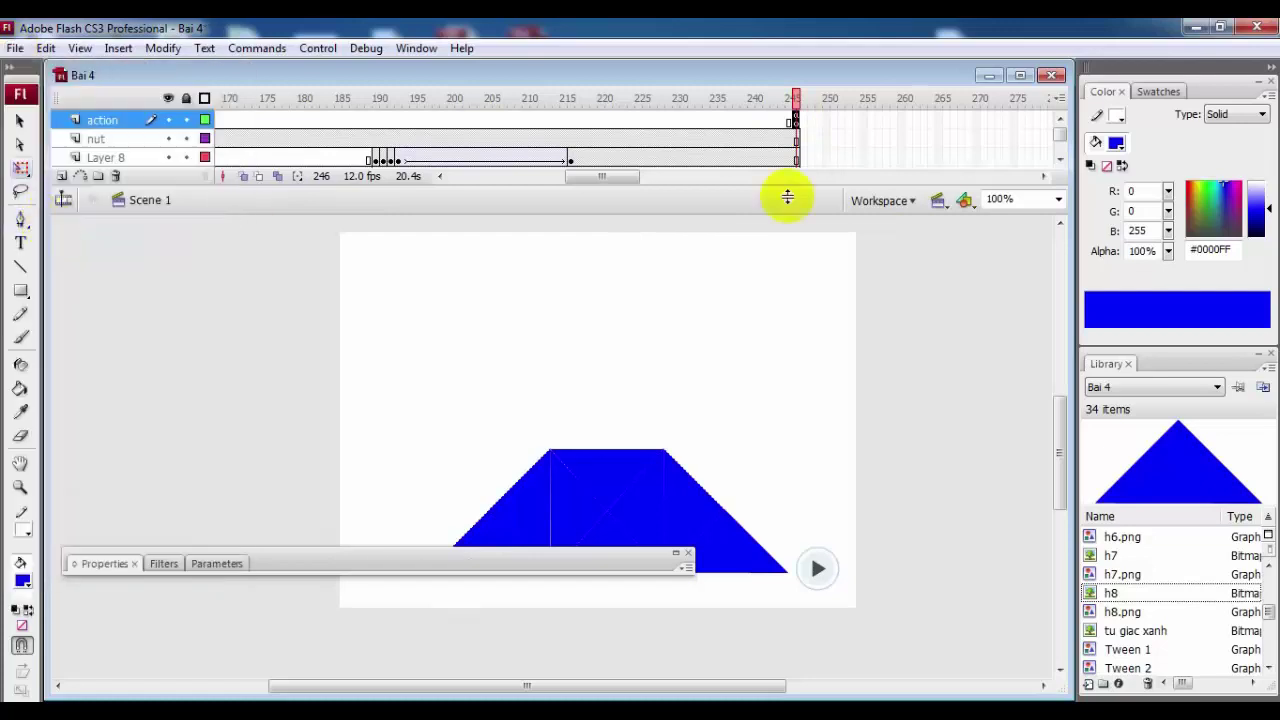
Select frame 219 on the nut layer
mouse_move(1057, 129)
mouse_down()
mouse_move(1063, 147)
mouse_move(1057, 126)
mouse_up()
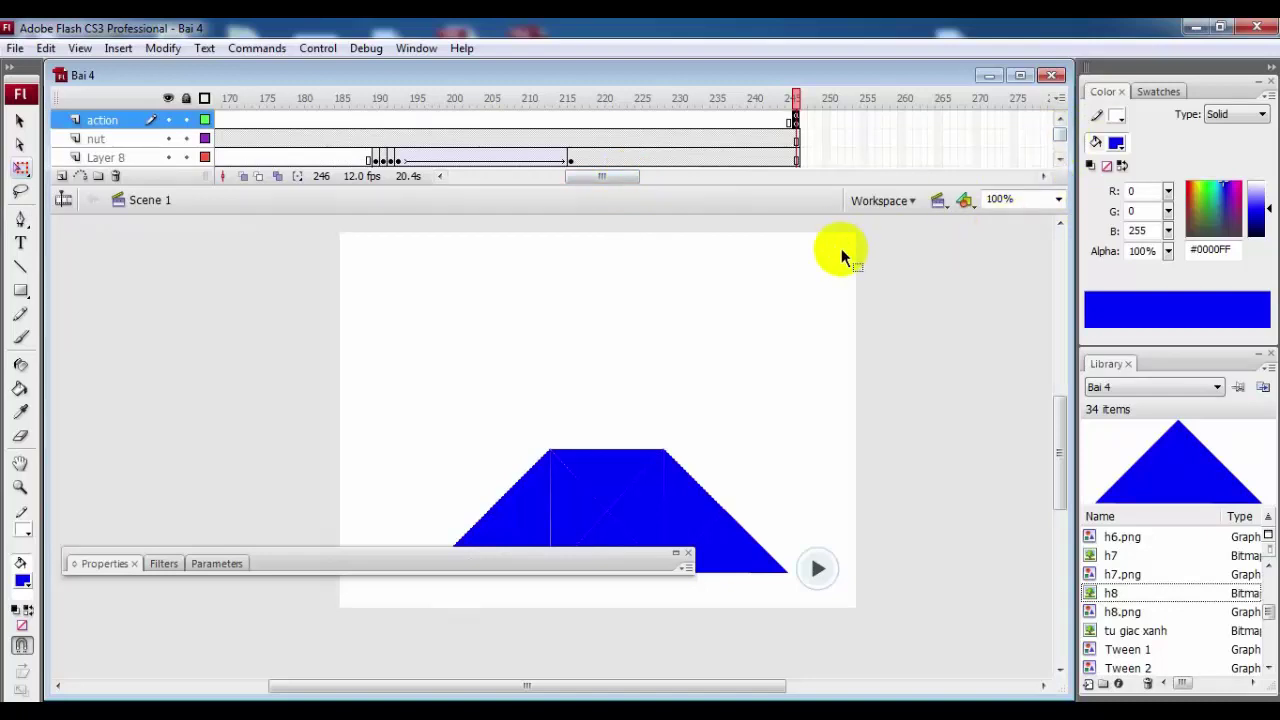
click(795, 140)
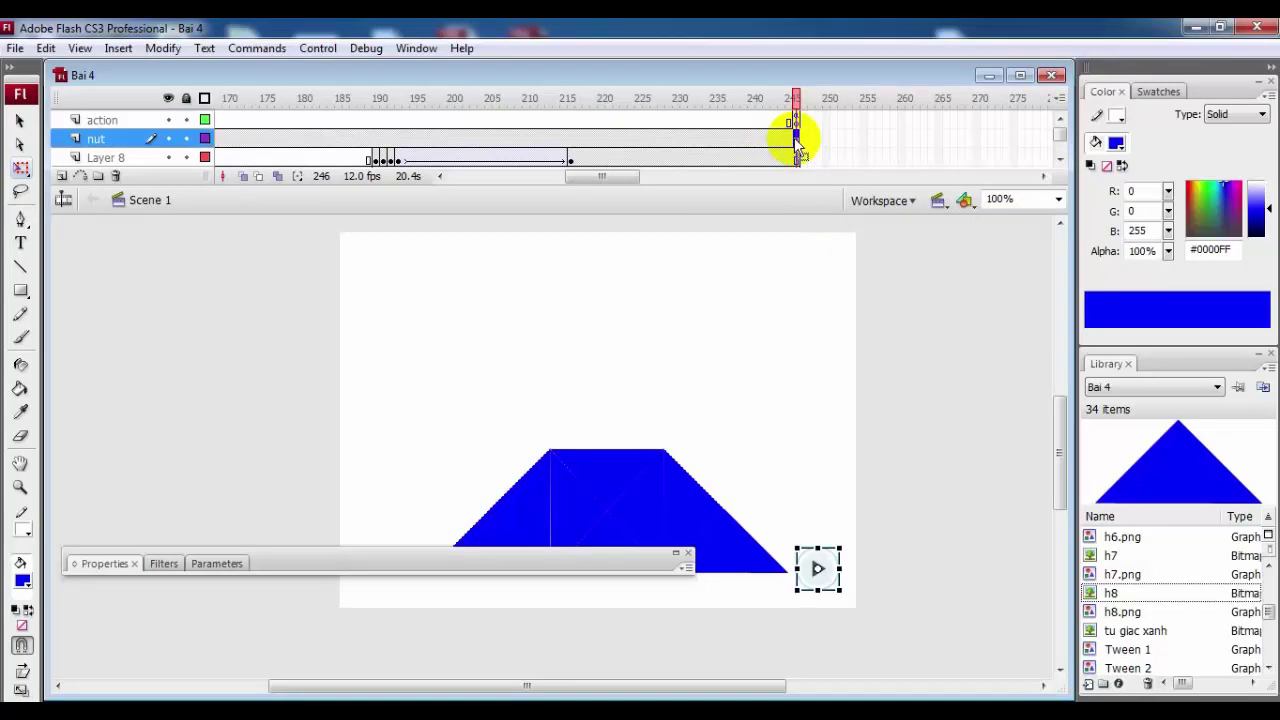
click(594, 138)
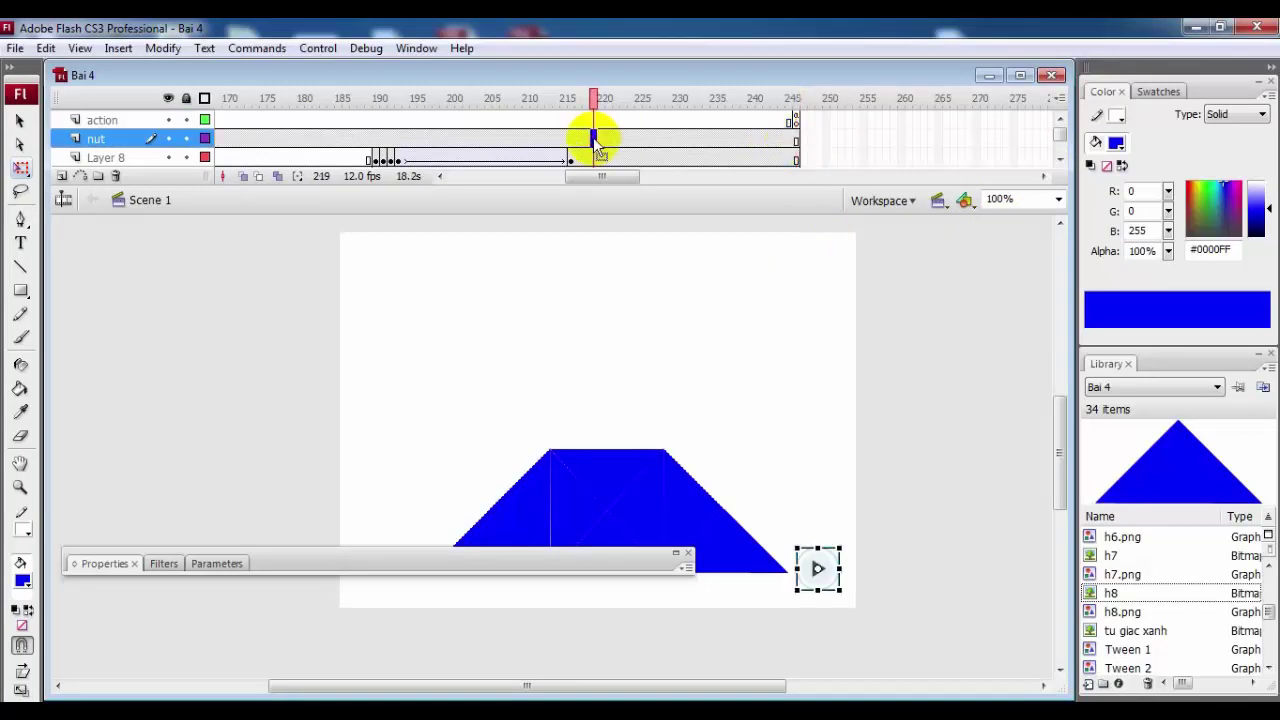
Place a 'flat blue forward' button from the Buttons library at the stage's top right
click(416, 48)
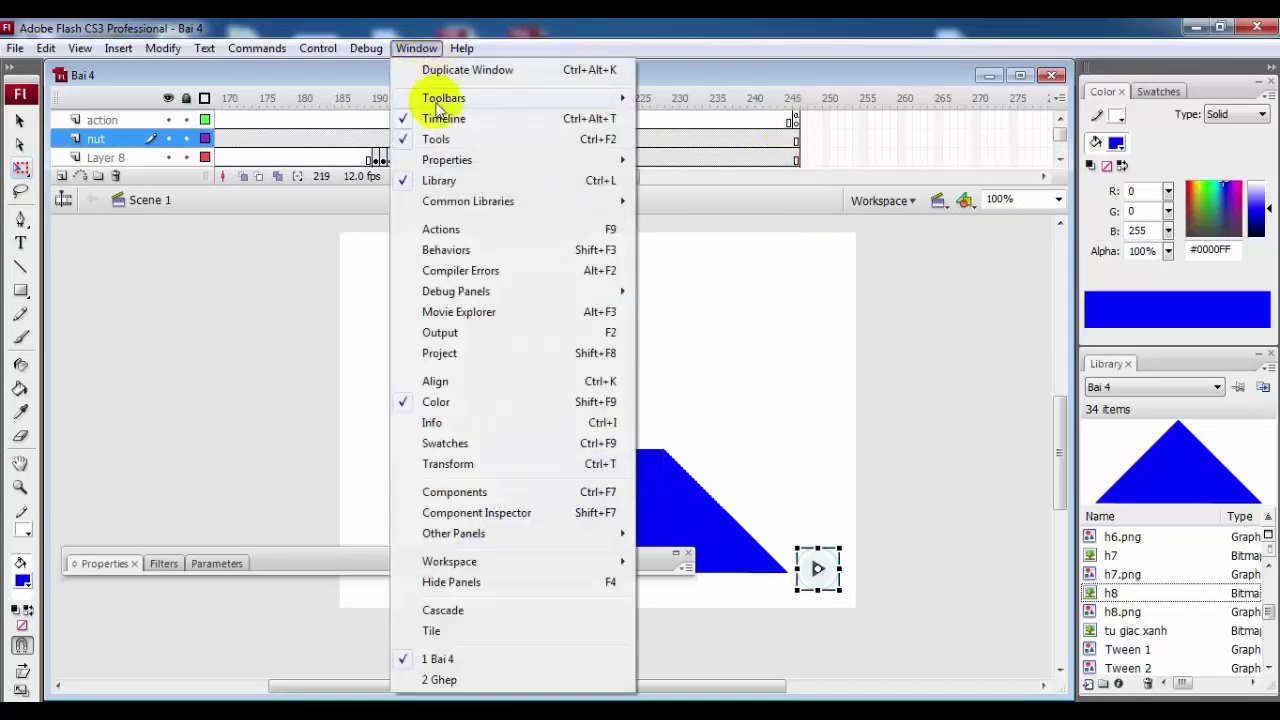
mouse_move(468, 201)
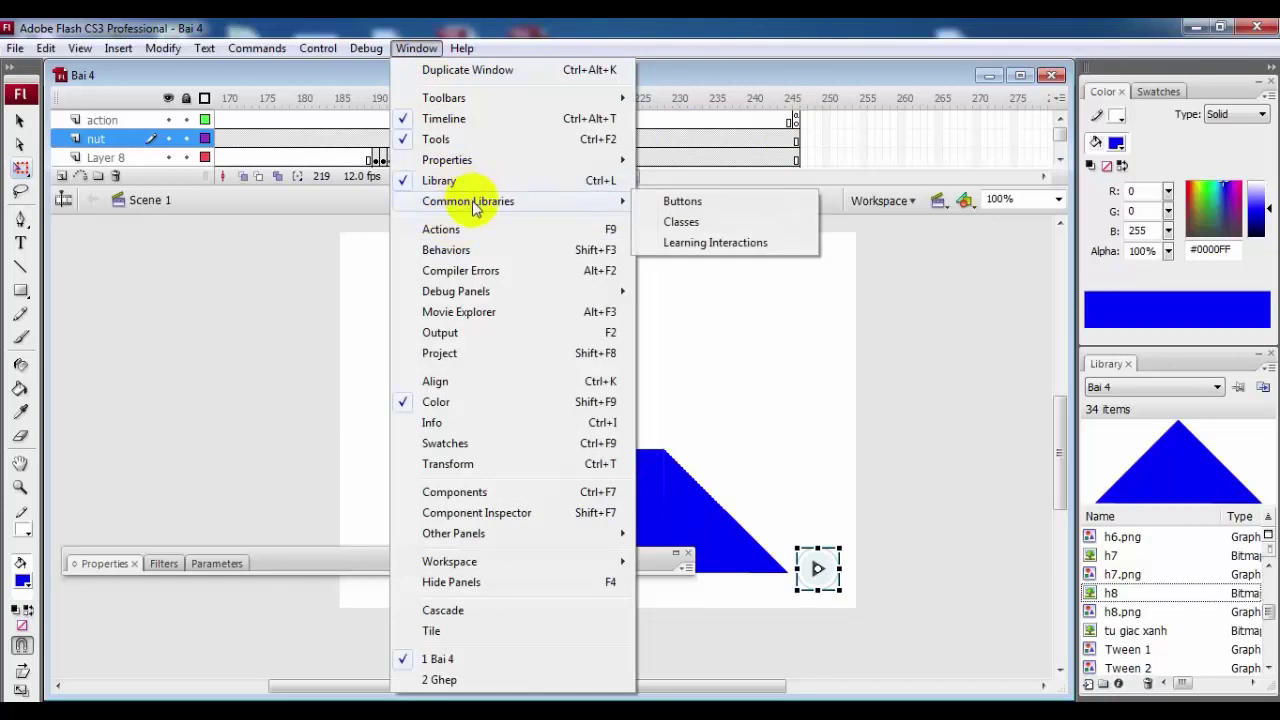
click(683, 201)
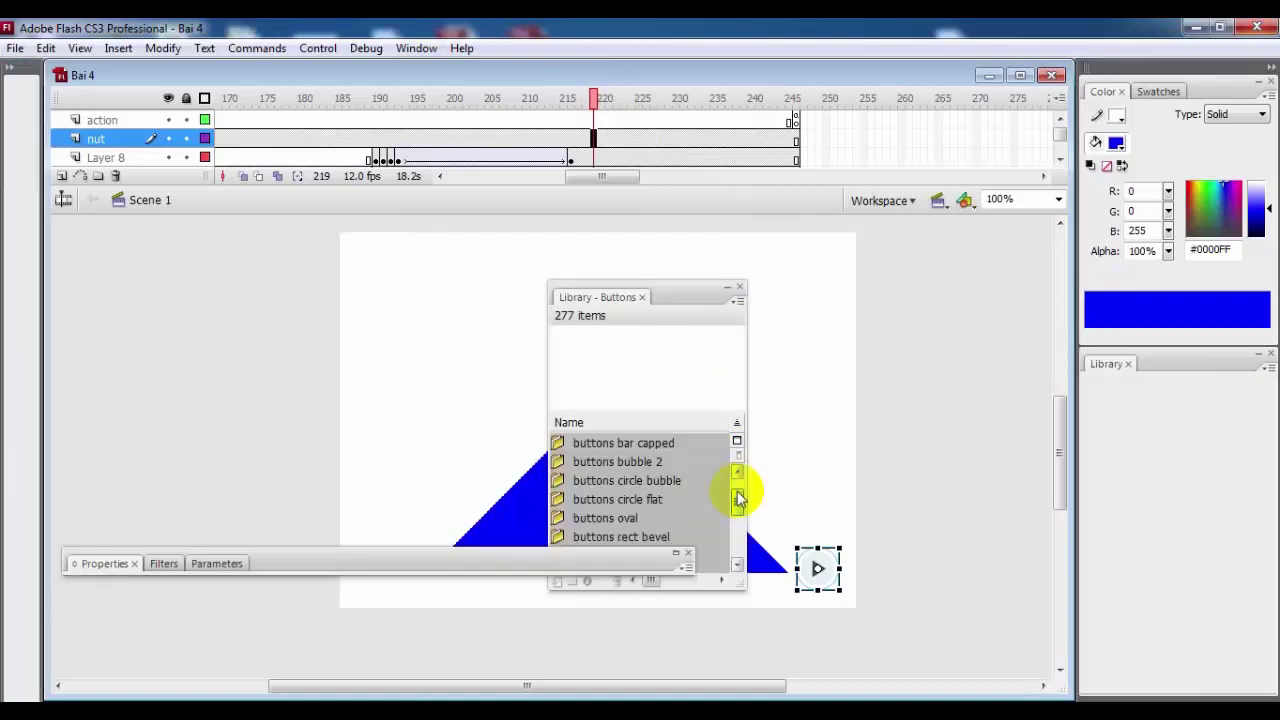
drag(737, 492, 737, 538)
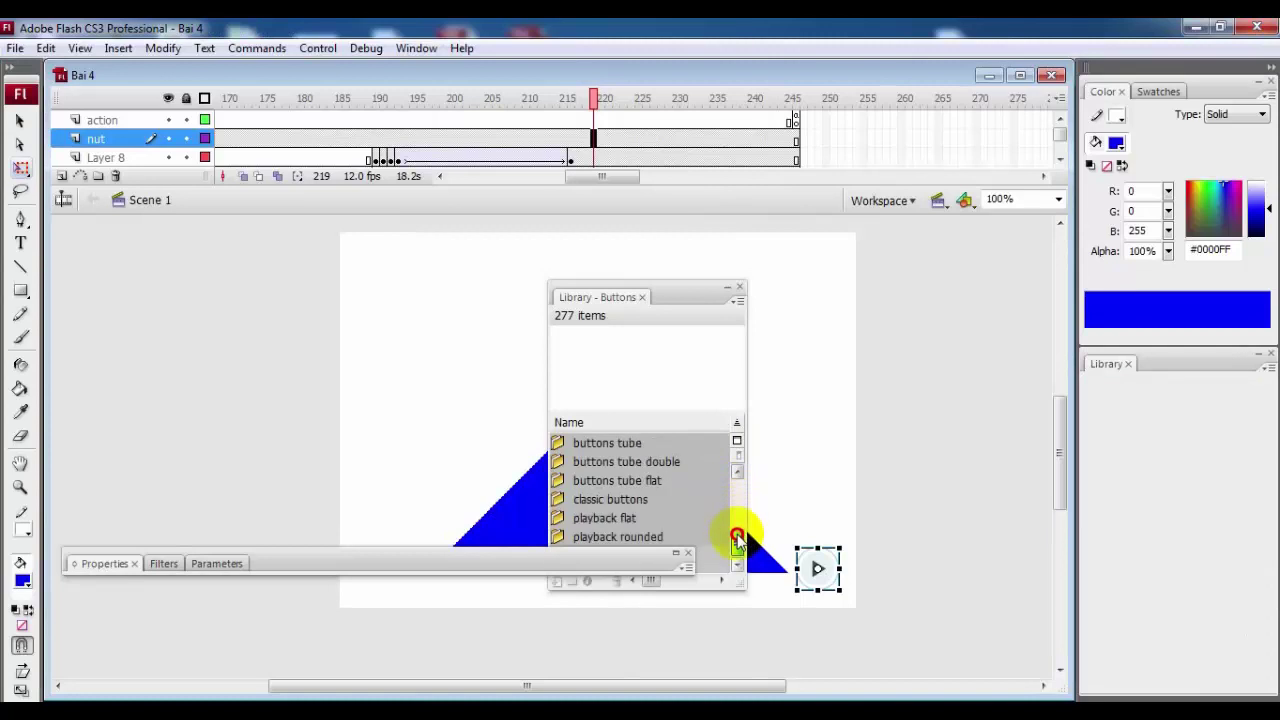
double_click(557, 516)
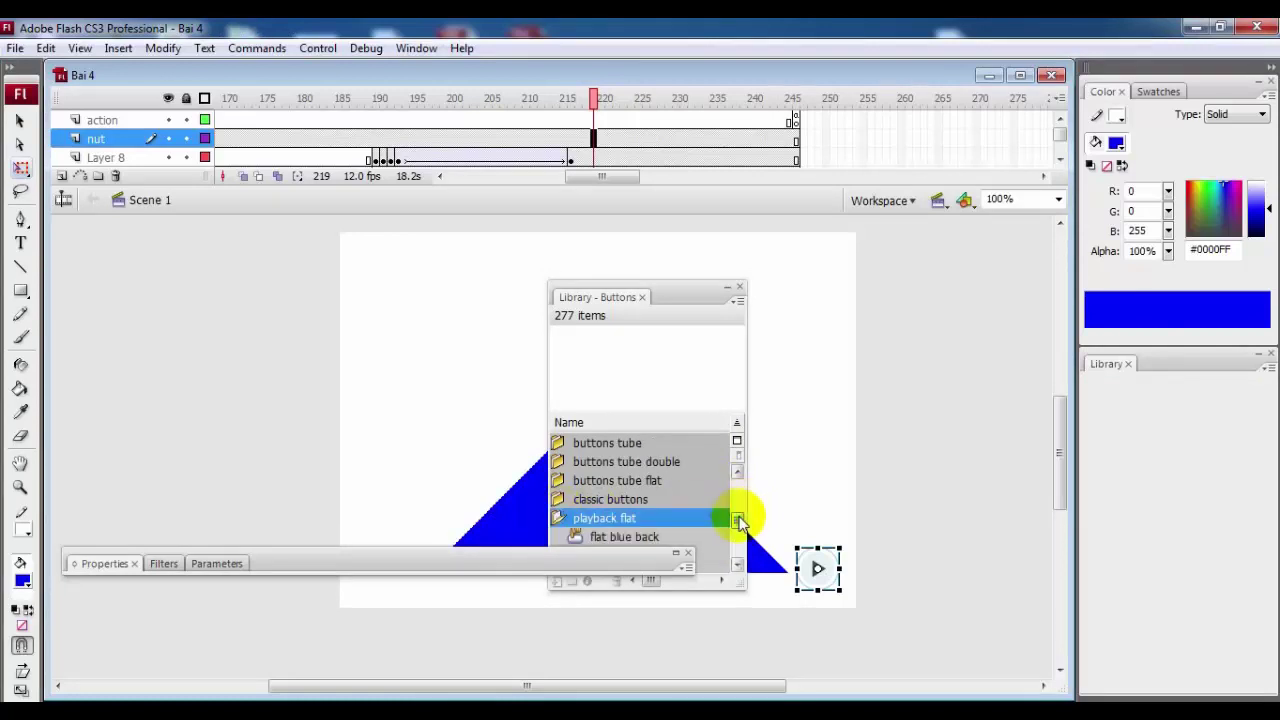
drag(737, 518, 737, 531)
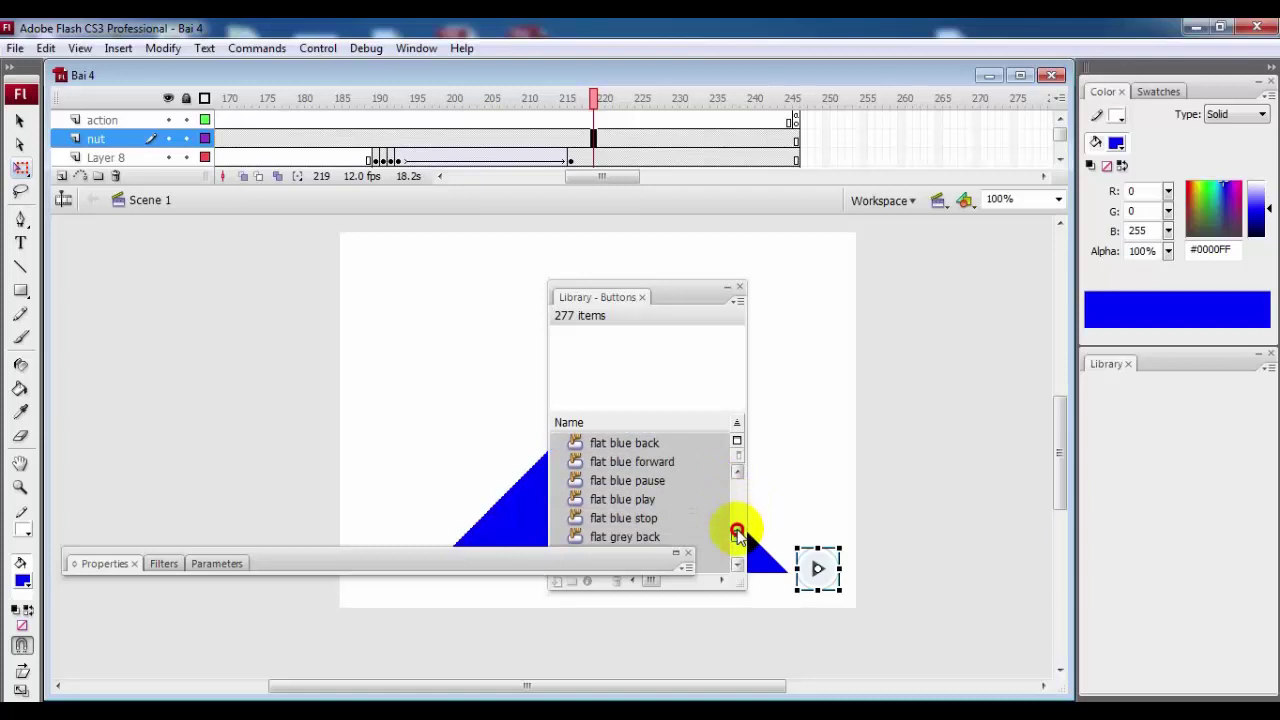
click(621, 463)
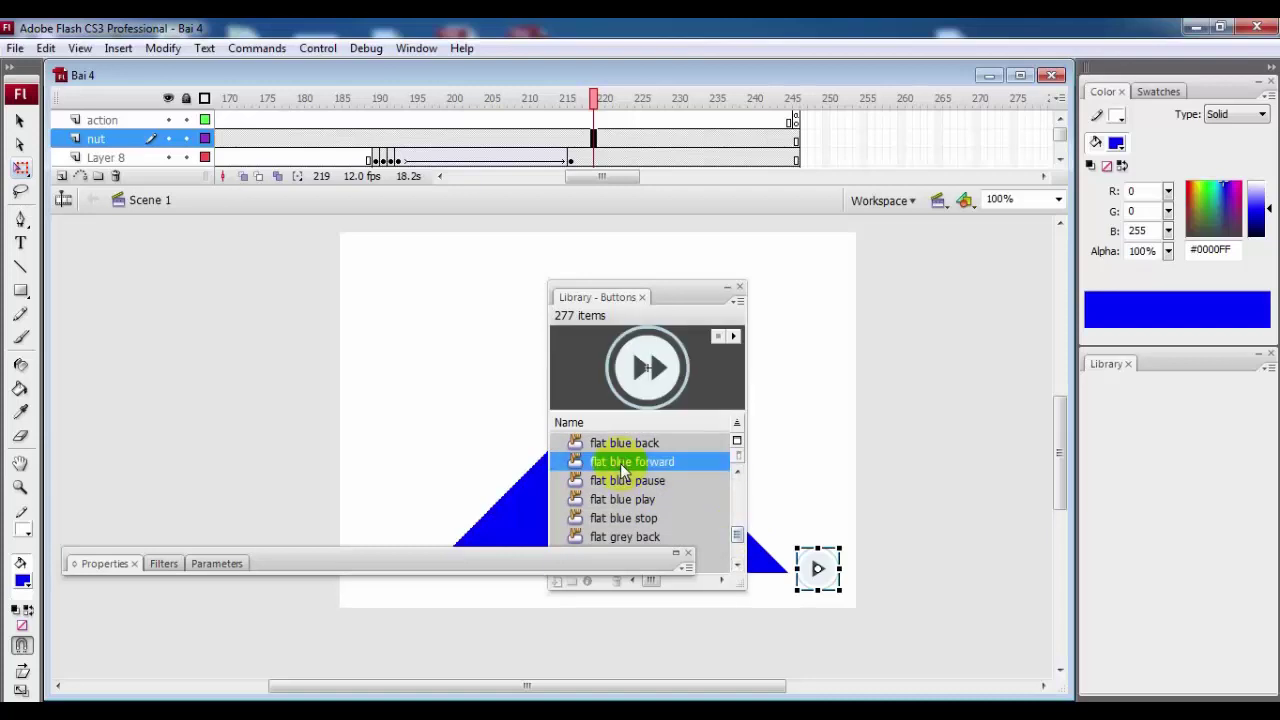
drag(620, 463, 814, 256)
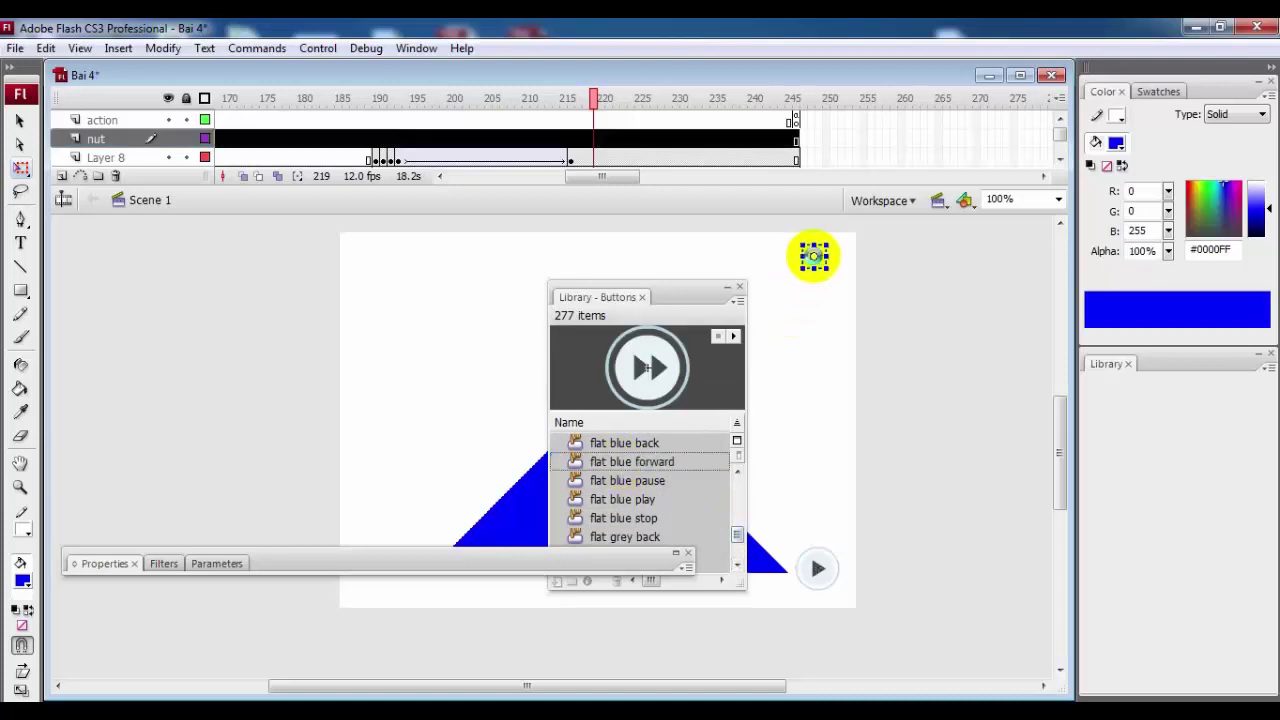
click(740, 289)
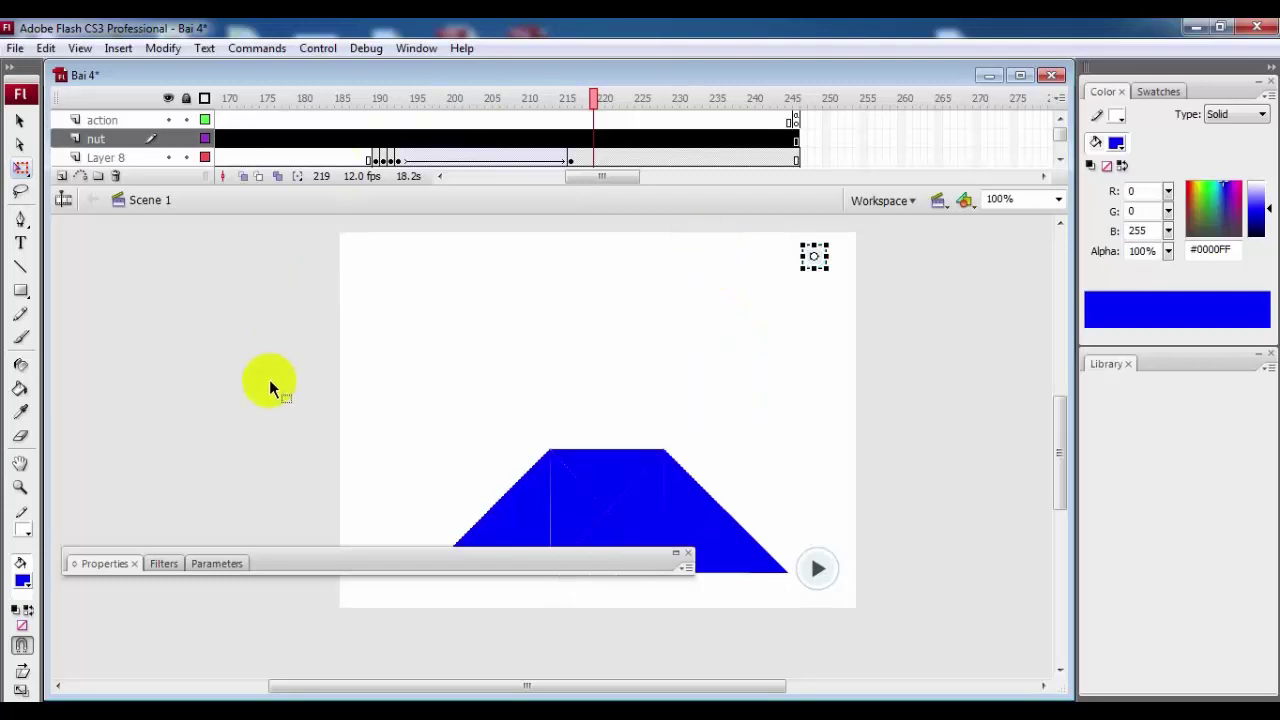
click(754, 332)
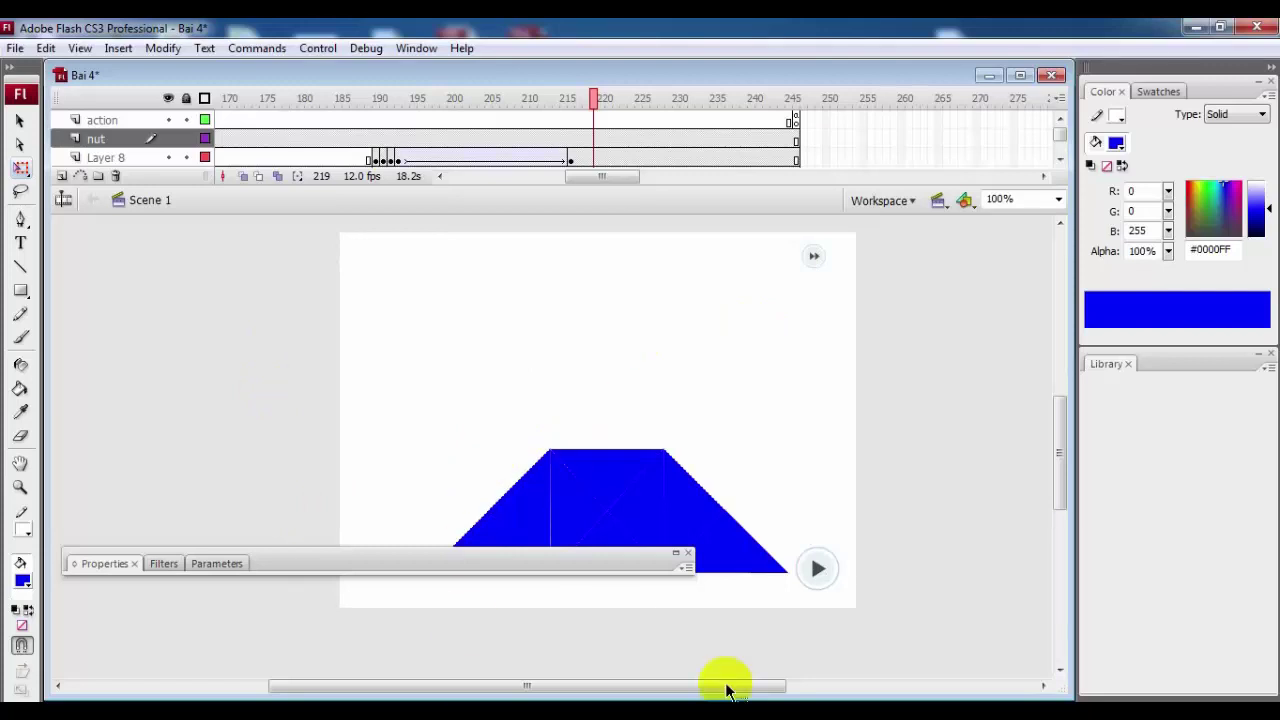
click(1196, 28)
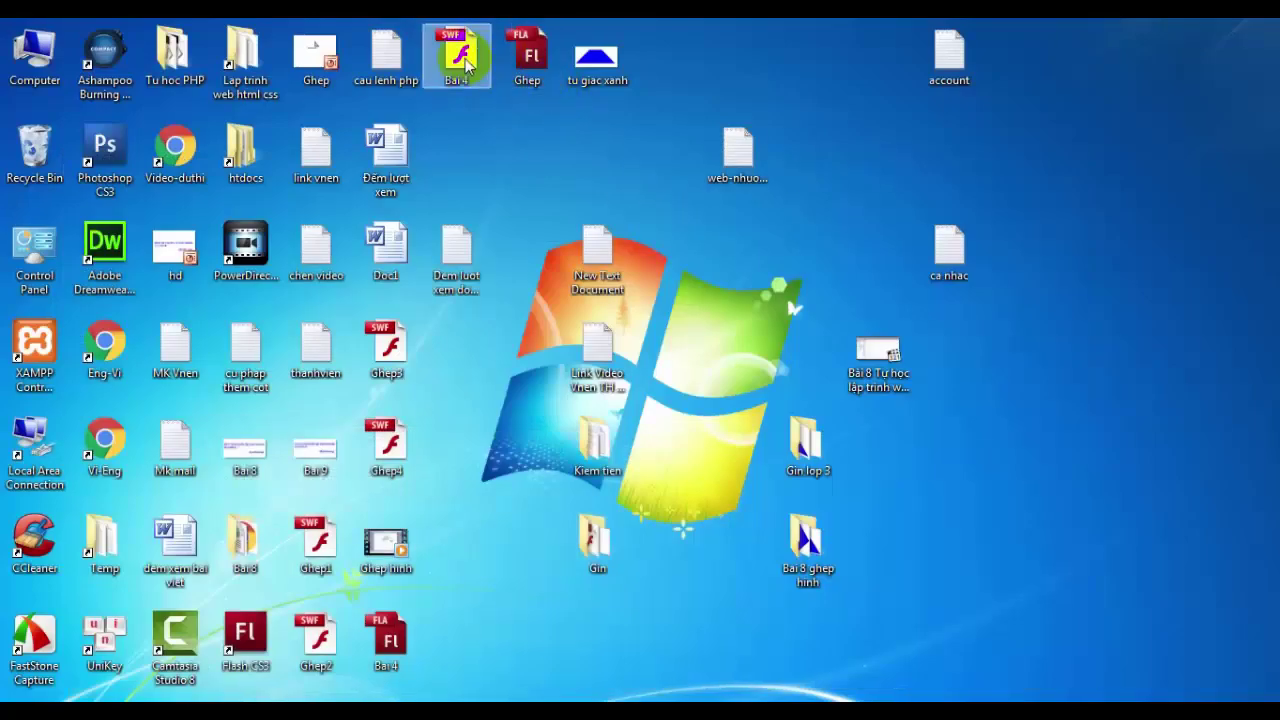
Copy the on (release) fscommand("quit") script from Ghep's Thoát button
double_click(527, 55)
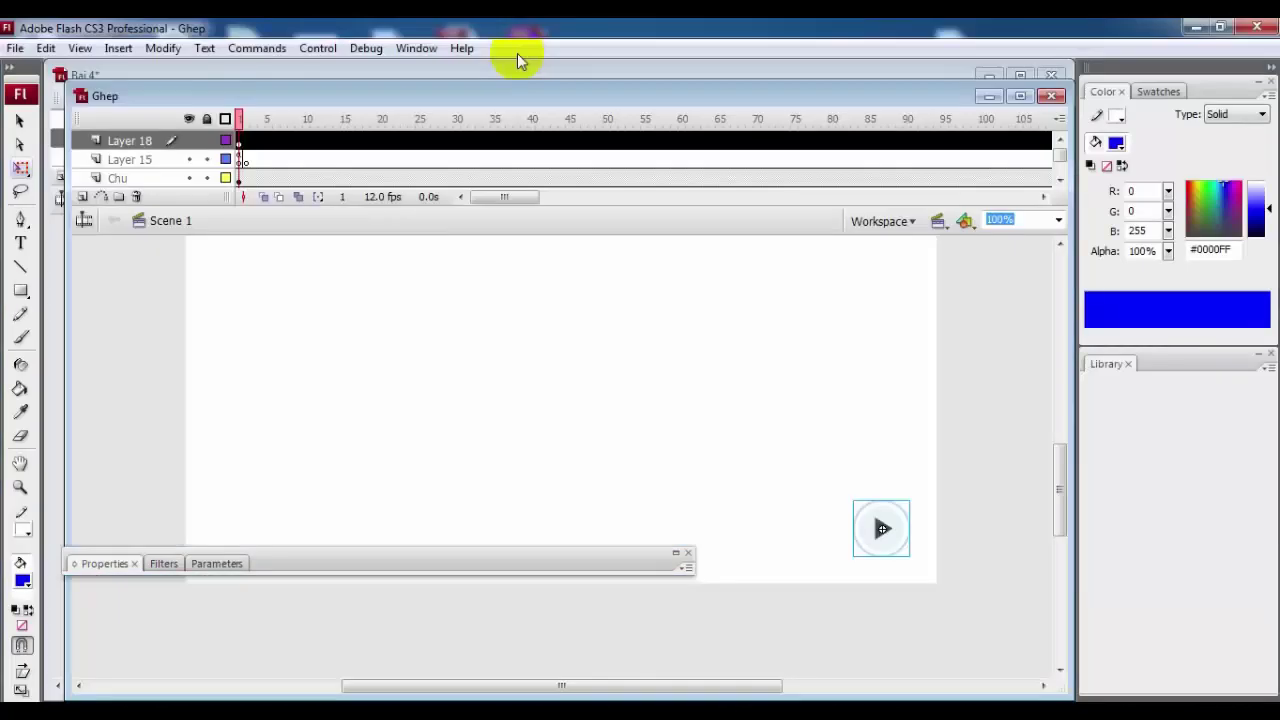
drag(1057, 493, 1059, 443)
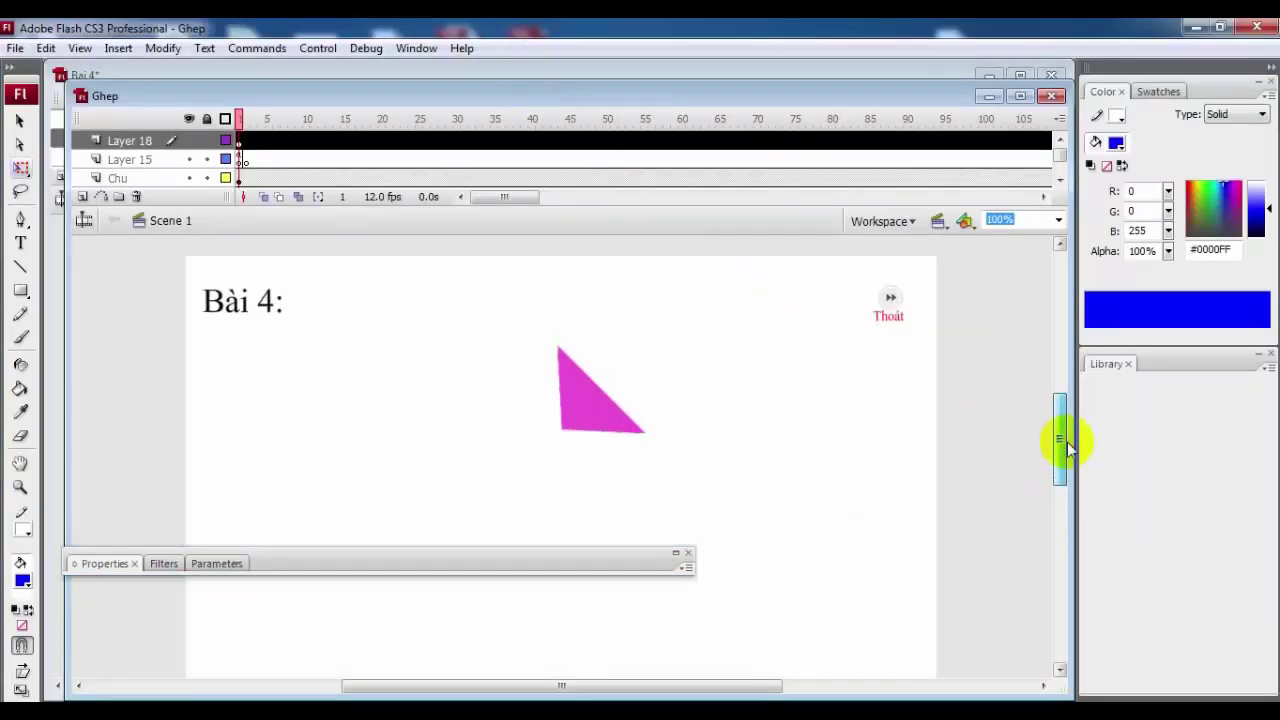
right_click(891, 305)
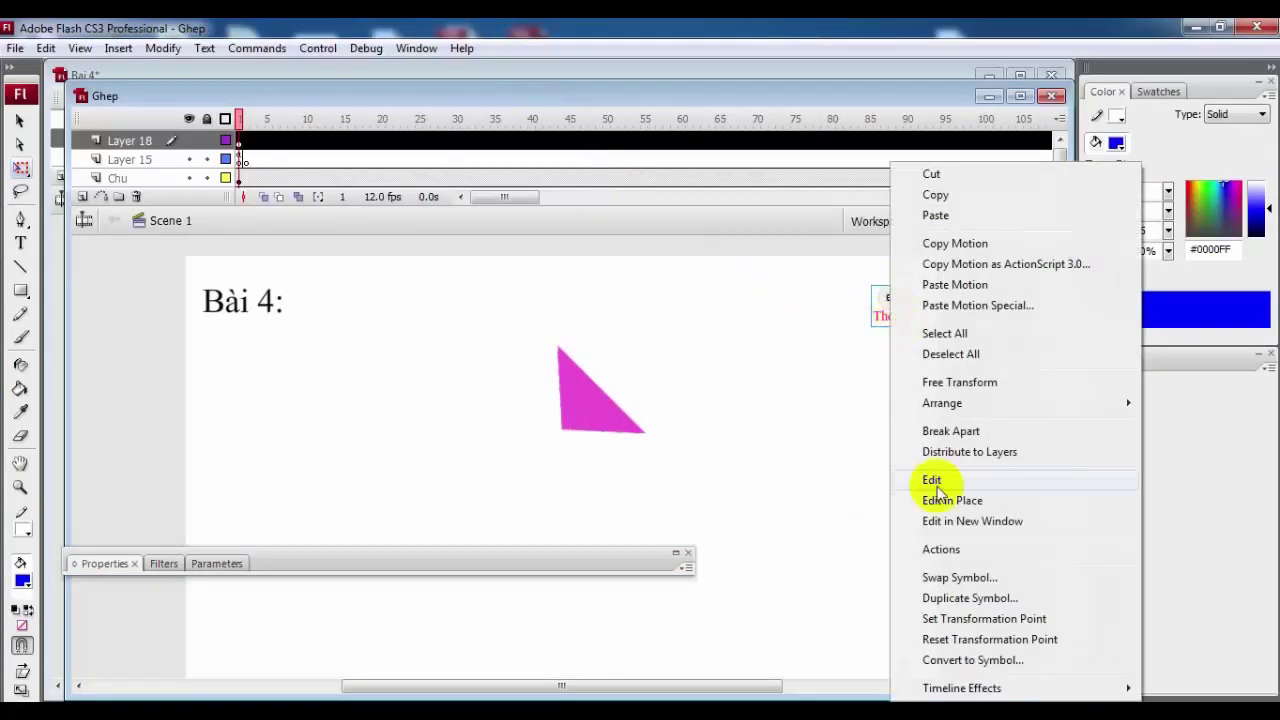
click(940, 547)
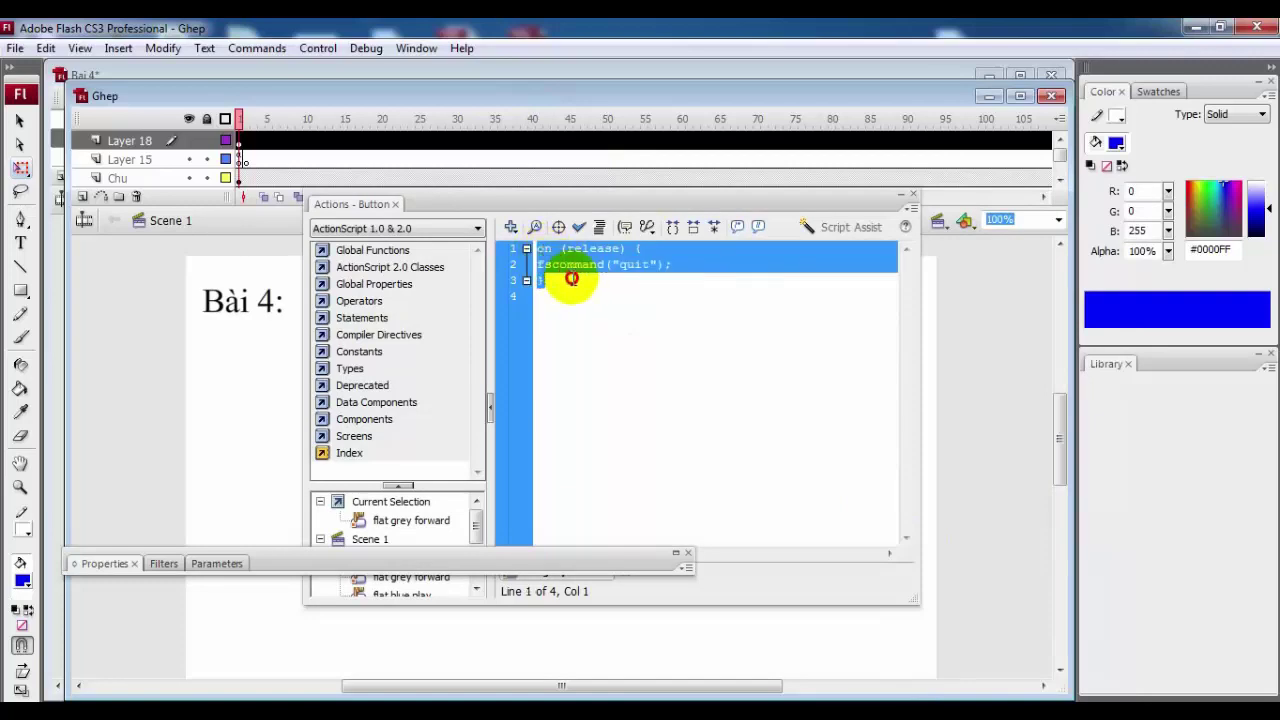
drag(540, 249, 545, 282)
right_click(570, 265)
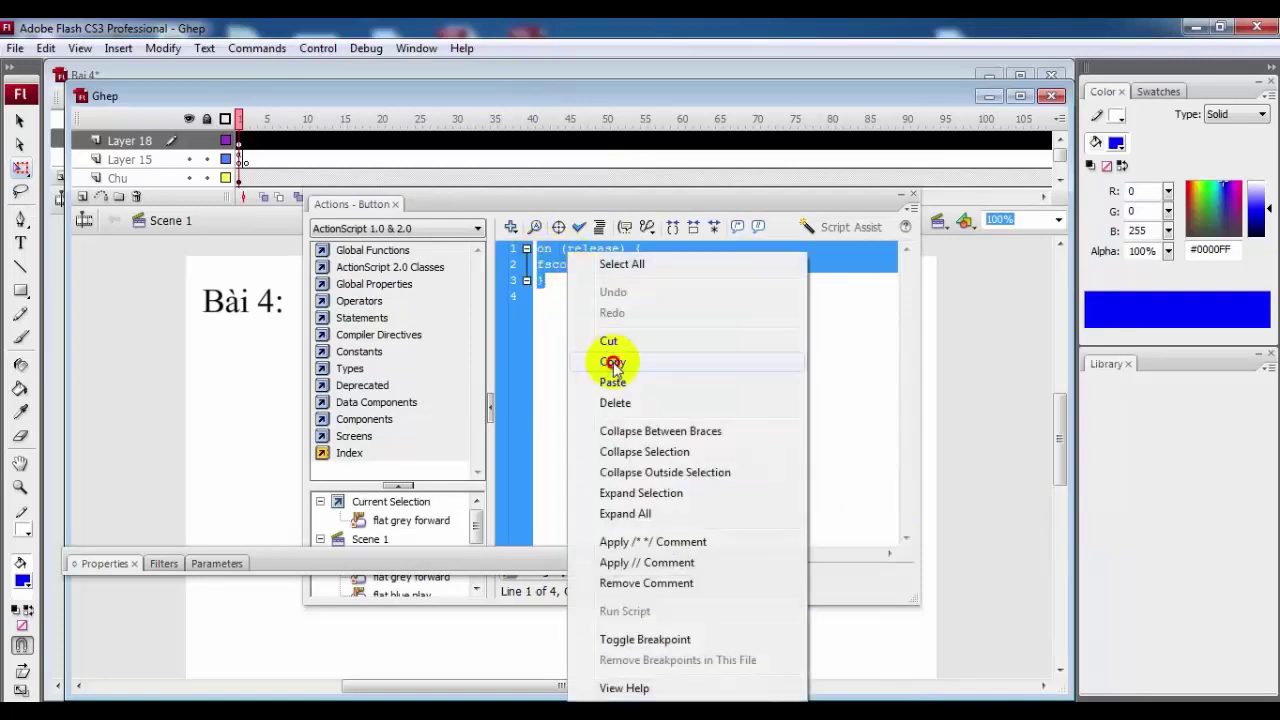
click(613, 362)
Paste the quit script into the Actions of Bai 4's top-right forward button
click(1051, 96)
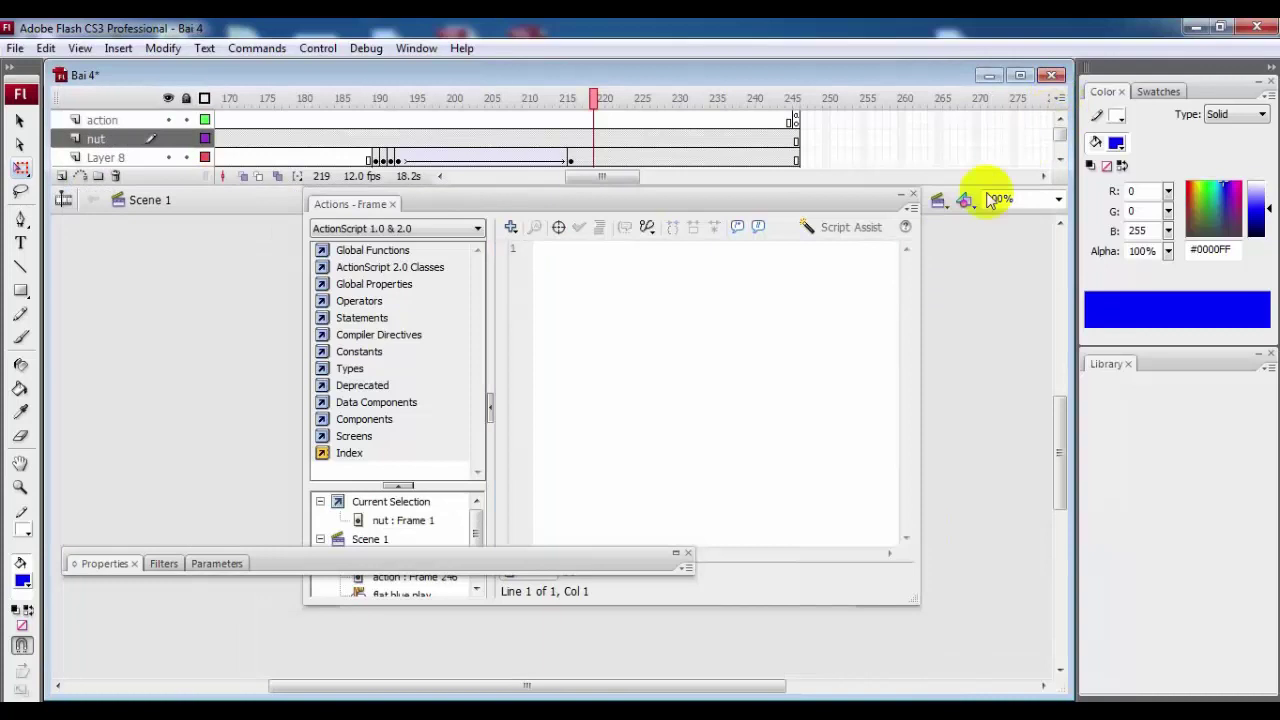
click(912, 194)
click(813, 255)
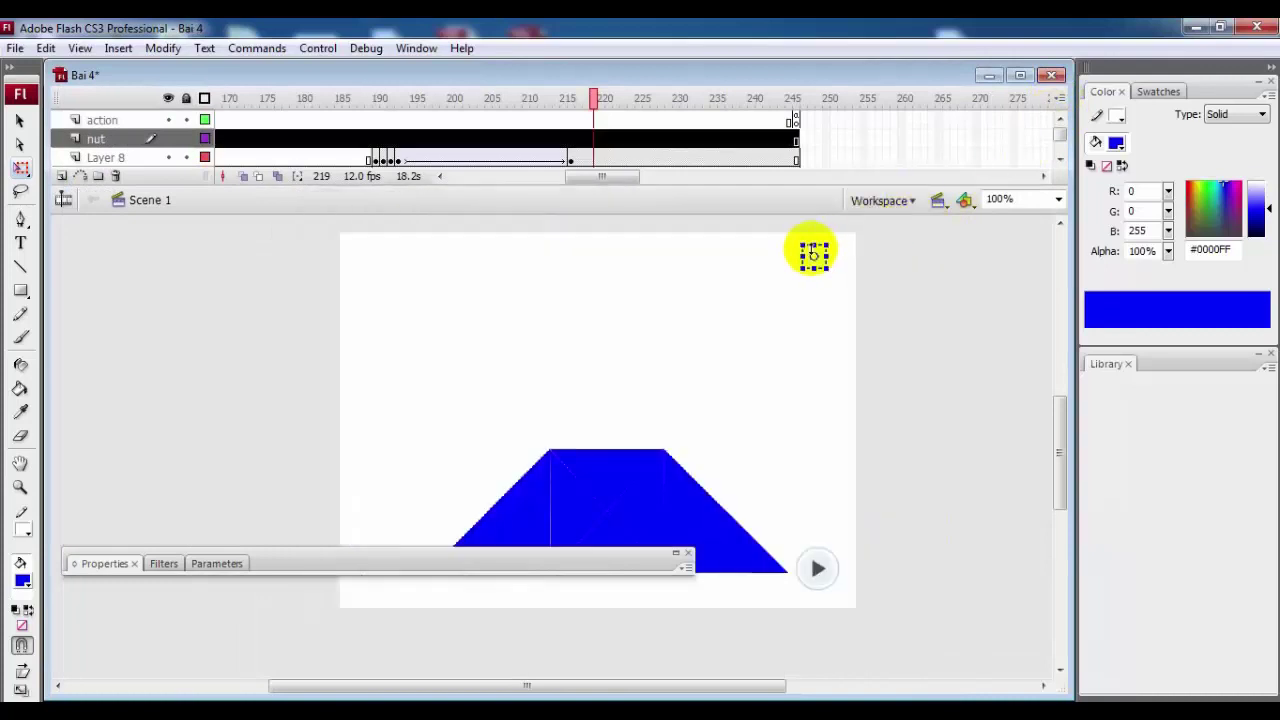
right_click(813, 257)
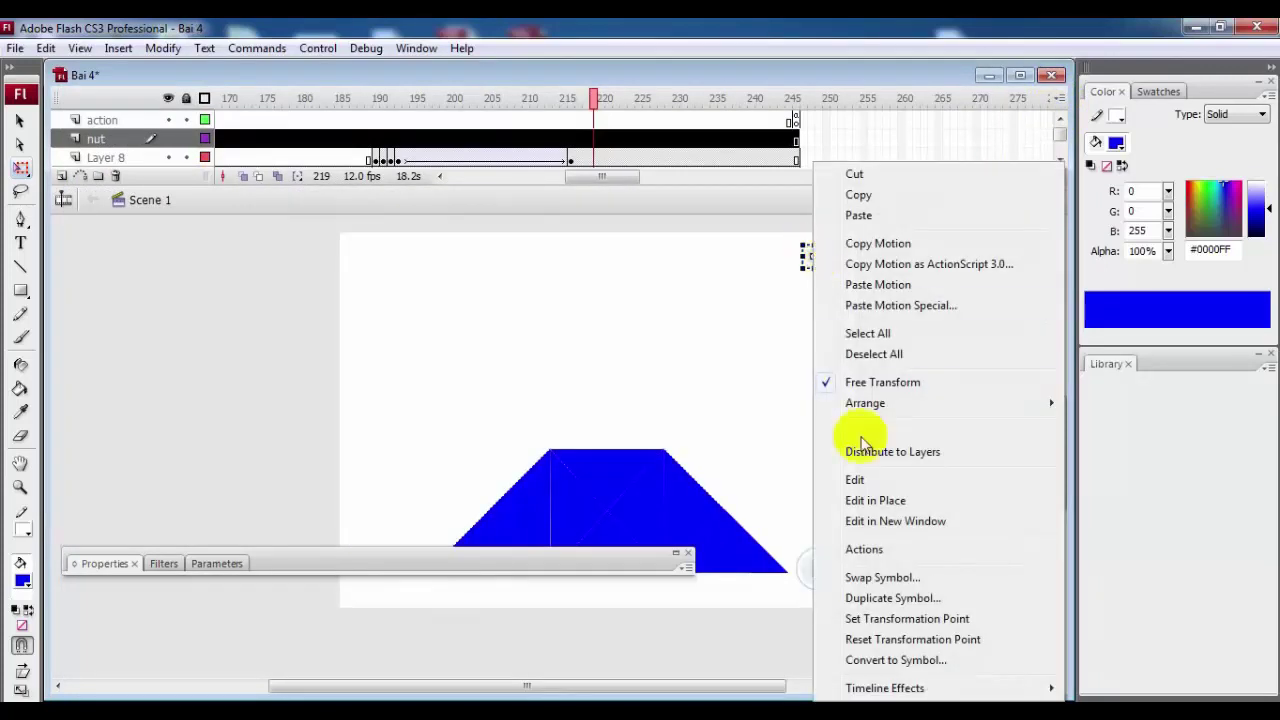
click(866, 550)
right_click(592, 268)
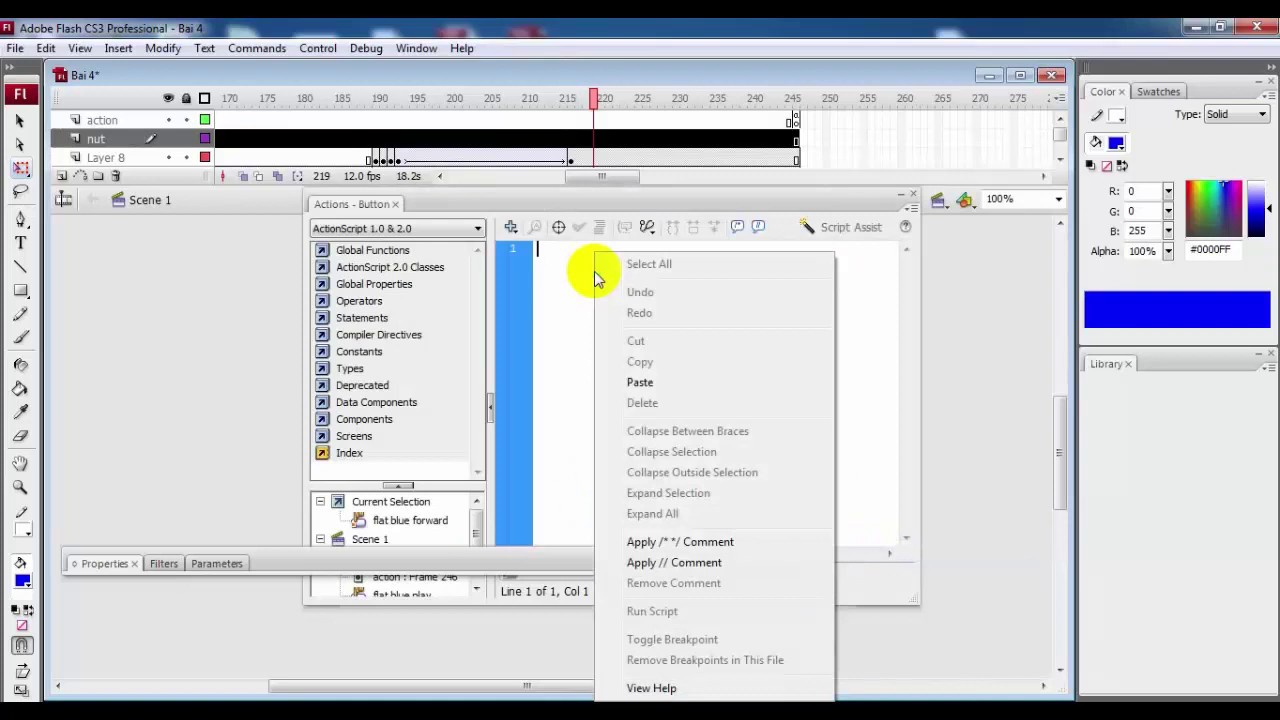
click(644, 380)
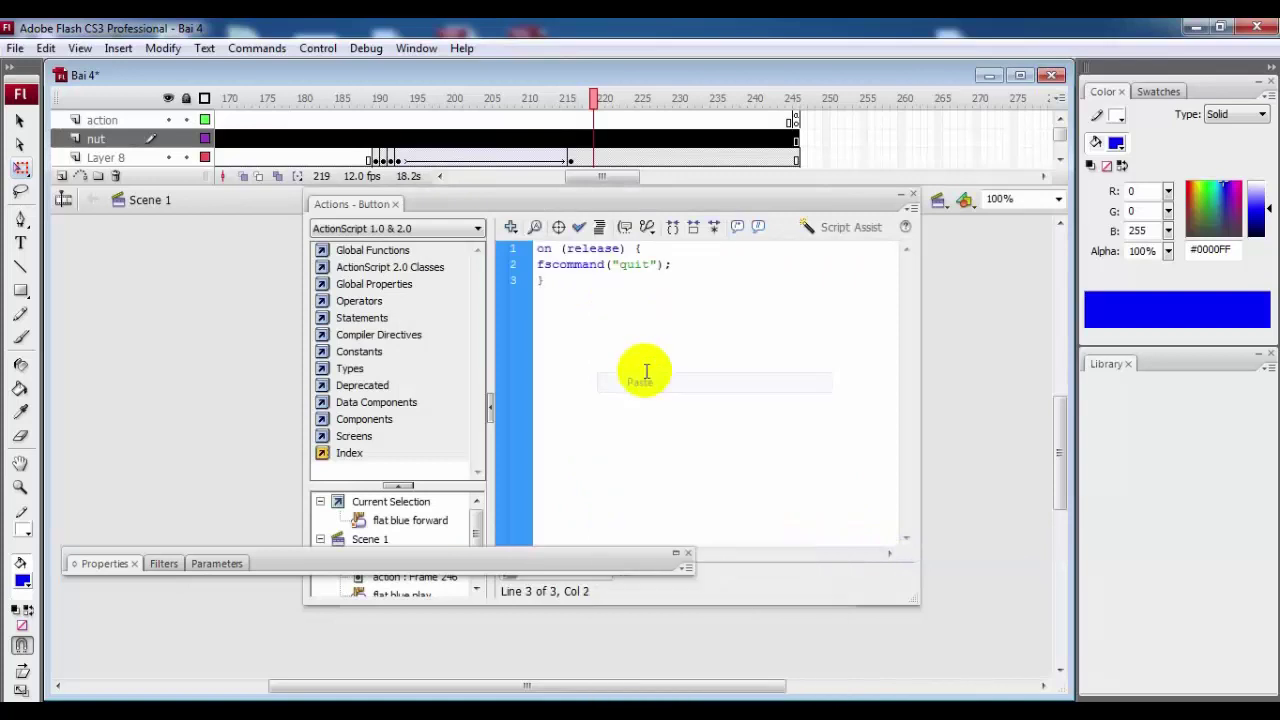
click(914, 202)
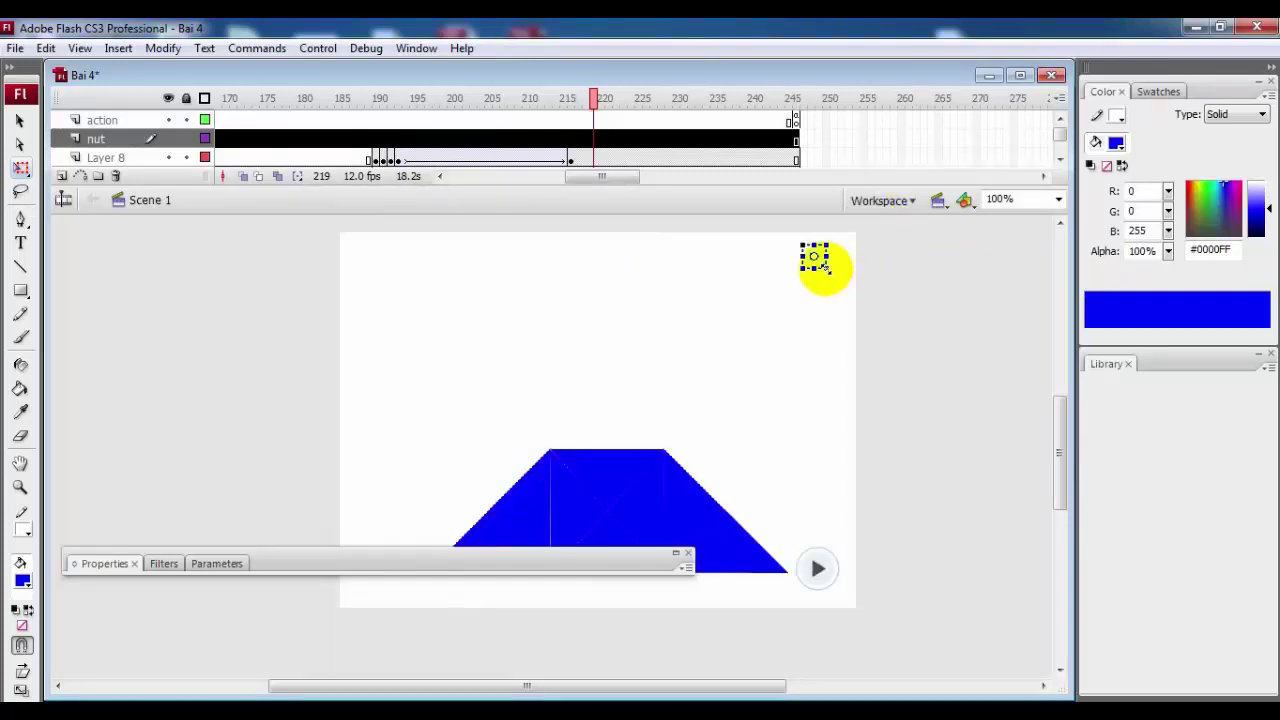
Enter the forward button symbol and add a new layer above the text layer
right_click(815, 256)
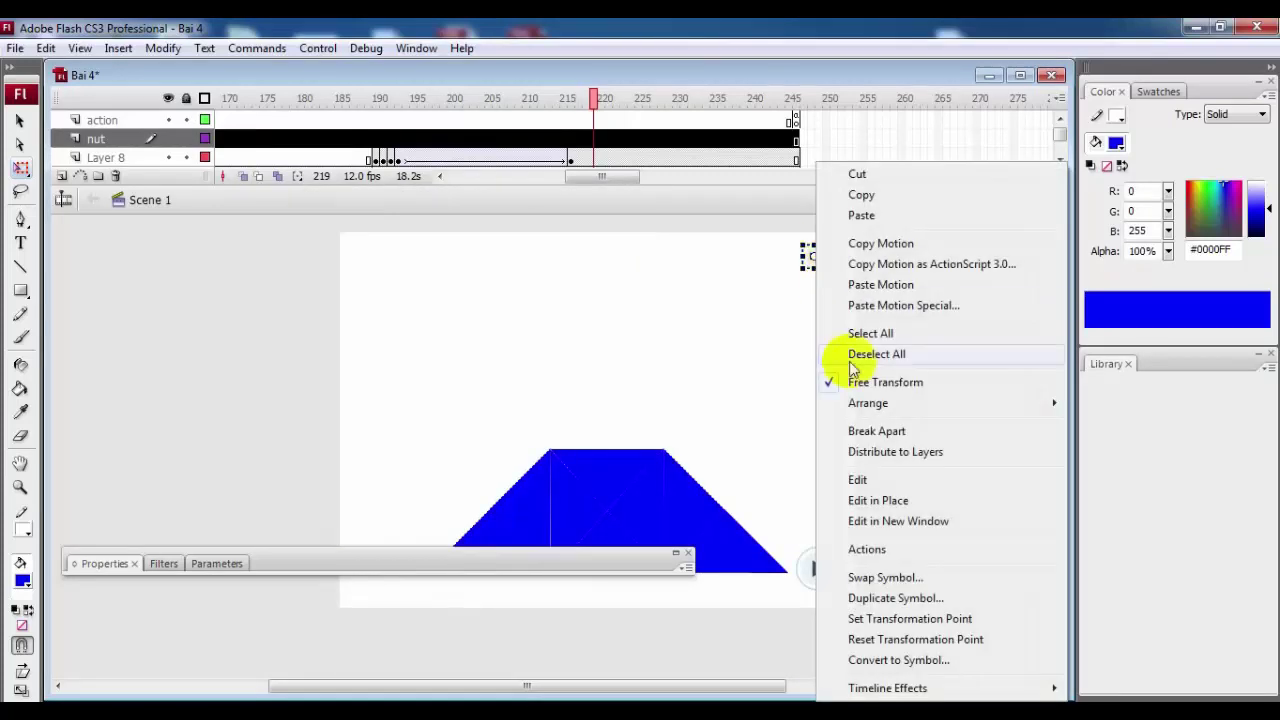
click(862, 477)
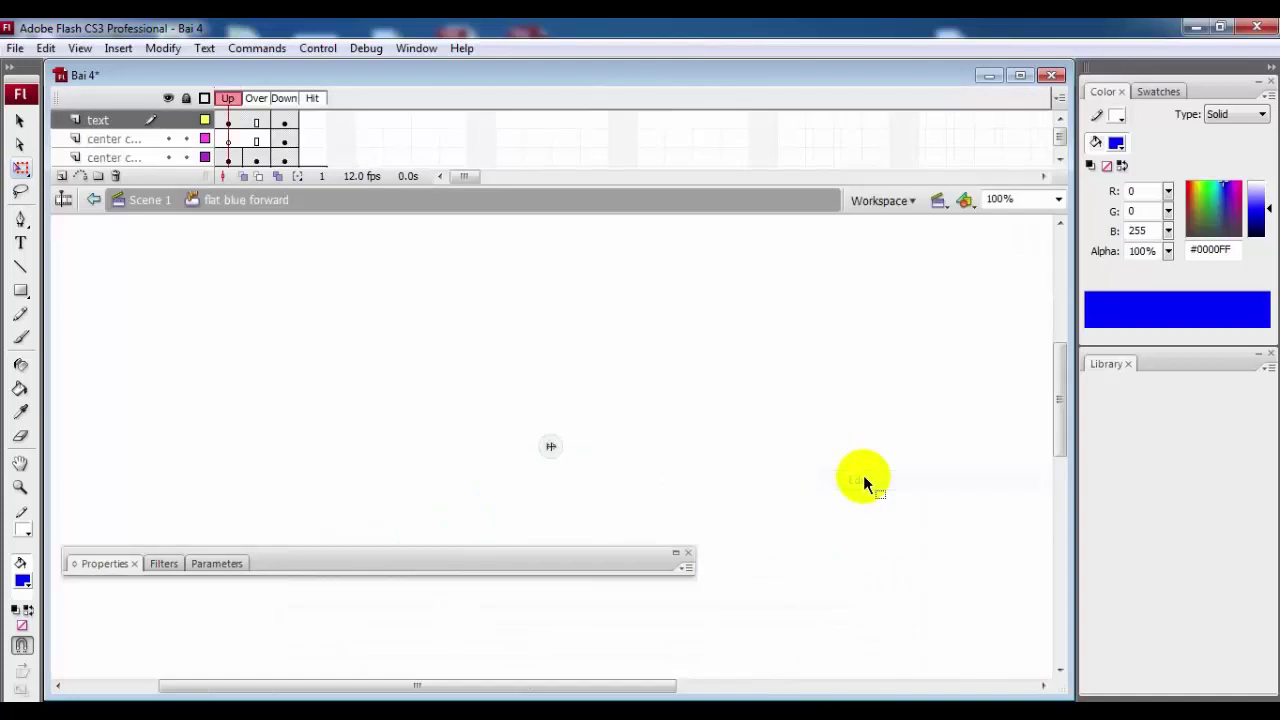
click(128, 119)
click(61, 176)
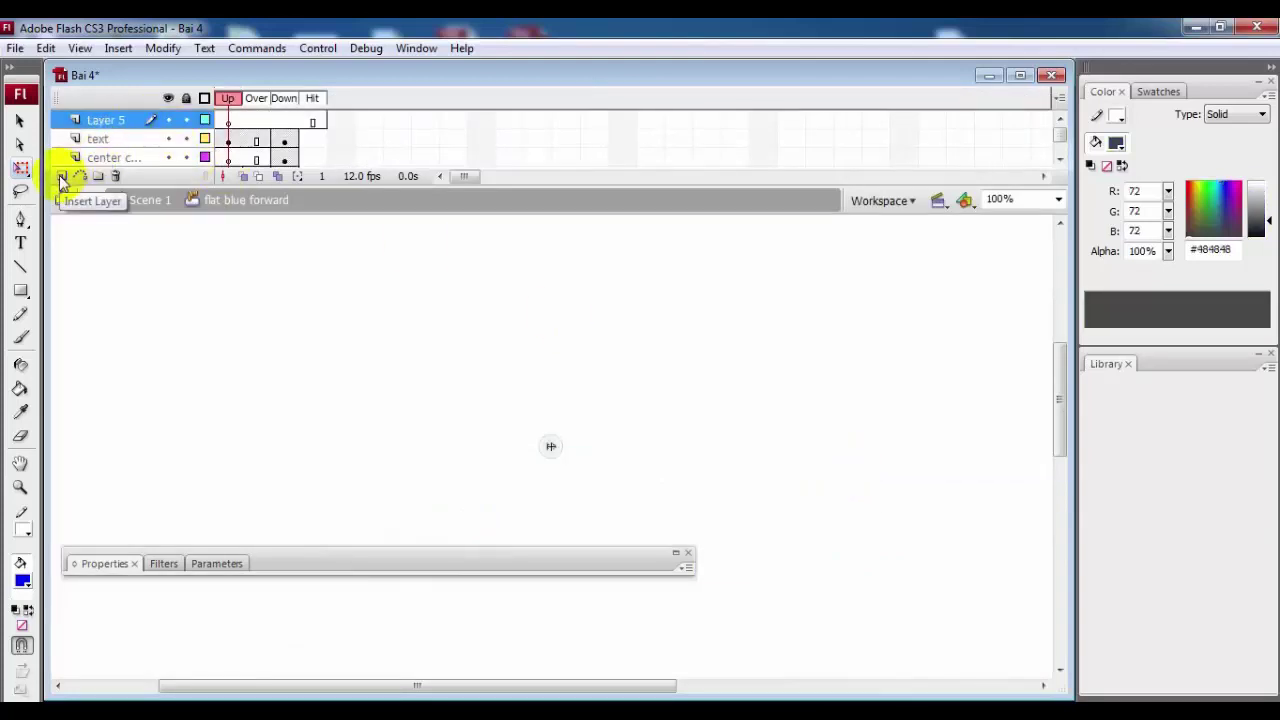
Create a 'Thoát' text label on the new layer
click(20, 242)
drag(525, 470, 581, 483)
text(Thoat)
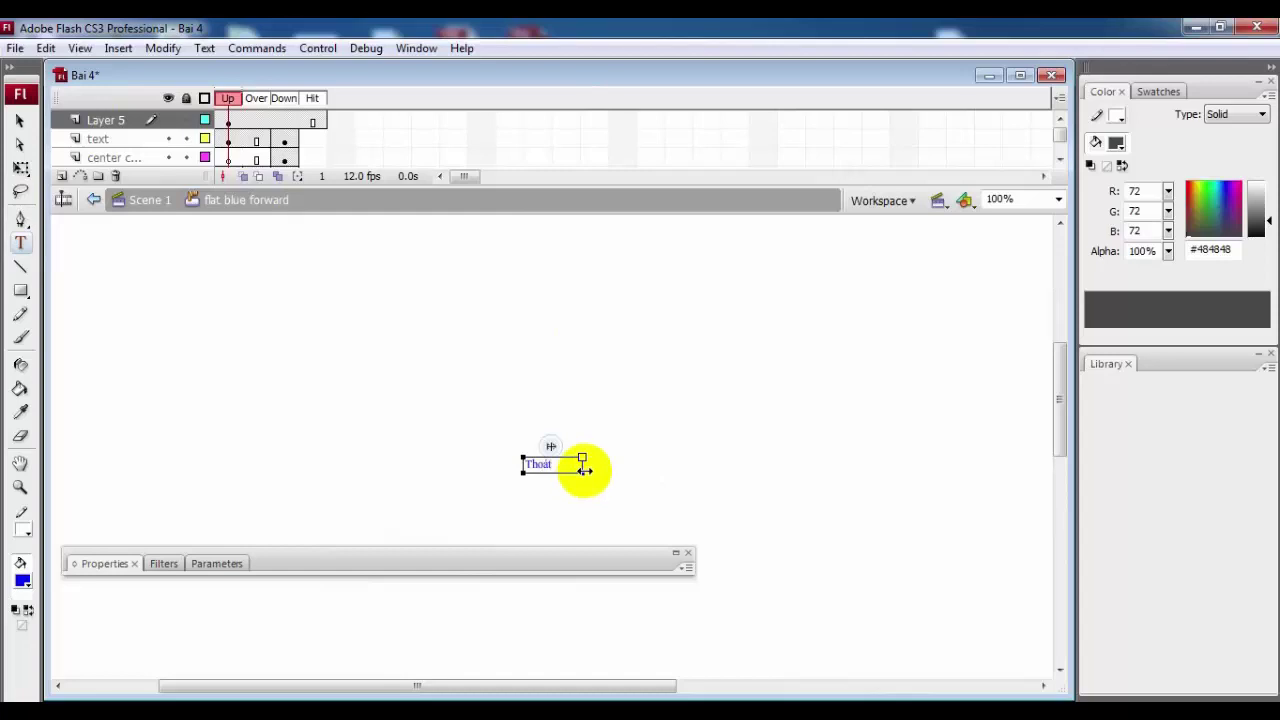
click(560, 470)
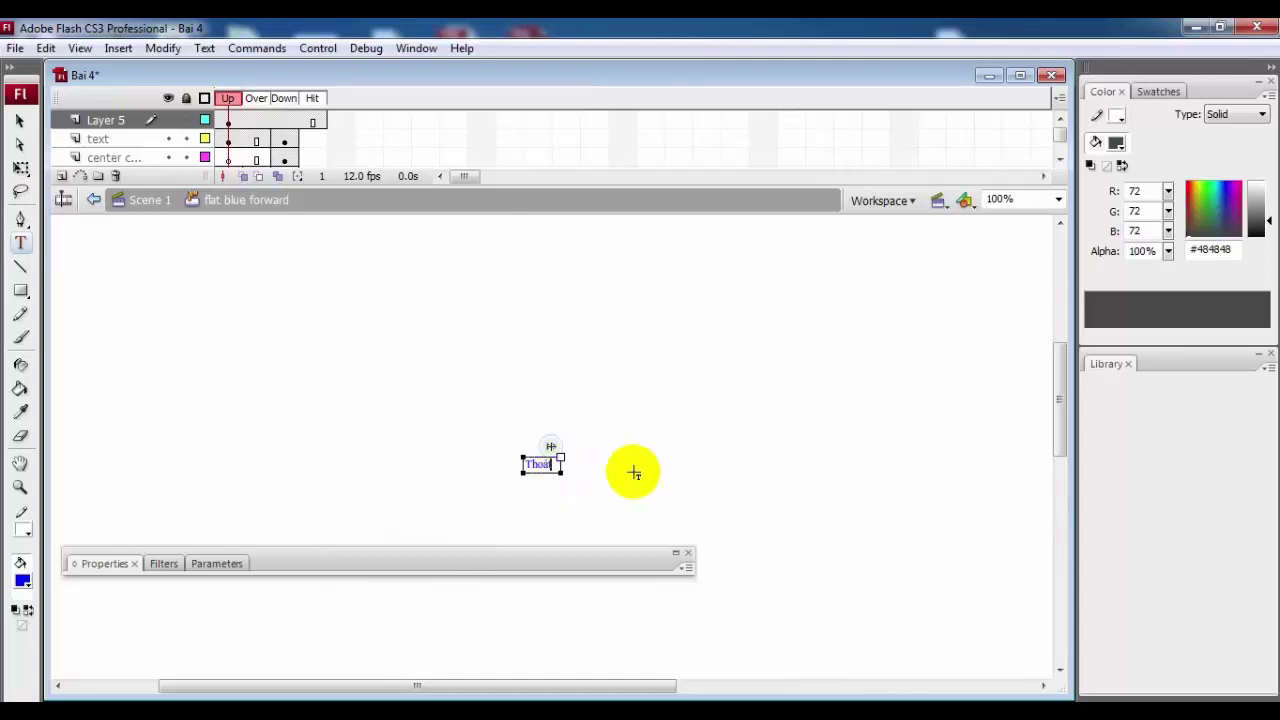
click(20, 121)
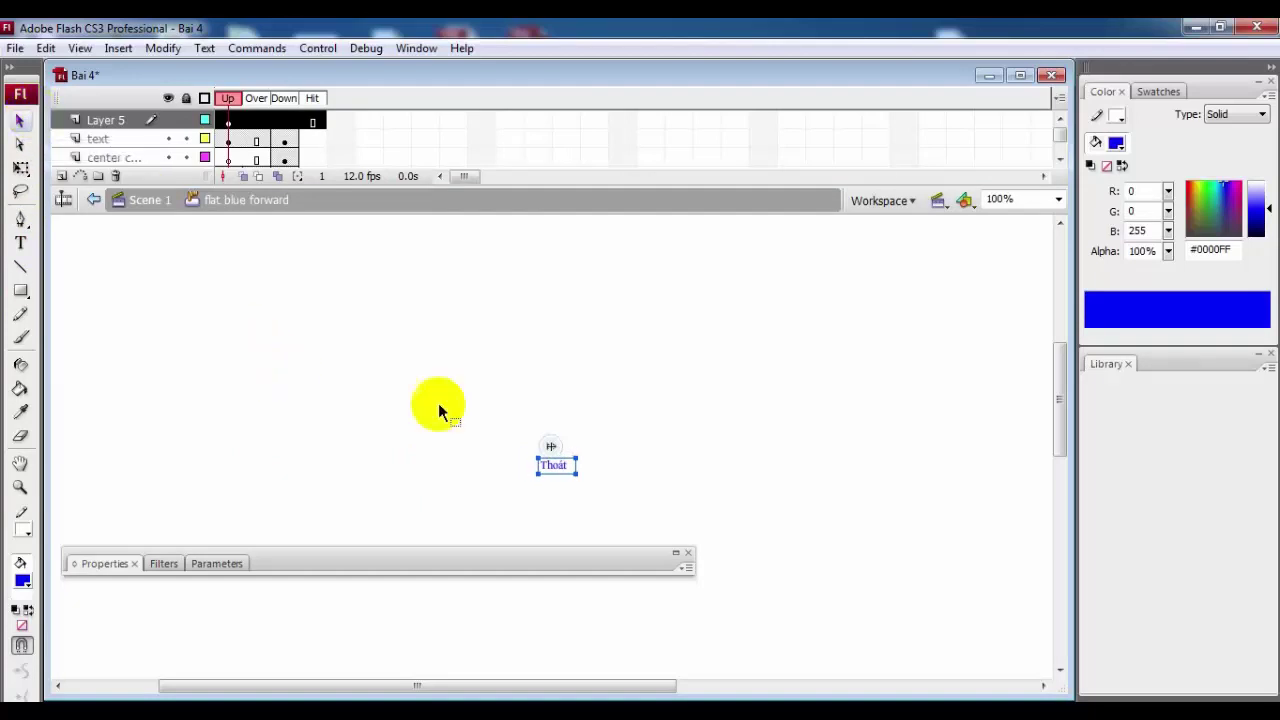
Colour the Thoát label red (#FF0000)
click(20, 242)
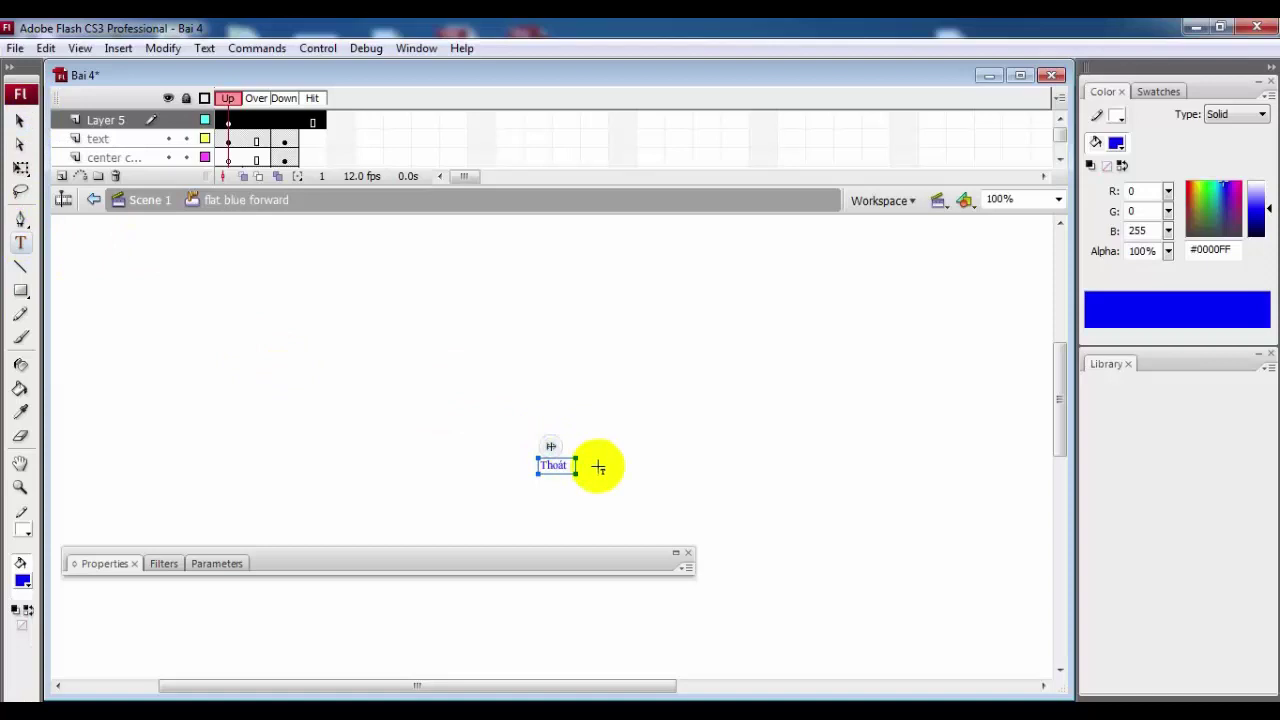
click(565, 466)
drag(570, 467, 540, 465)
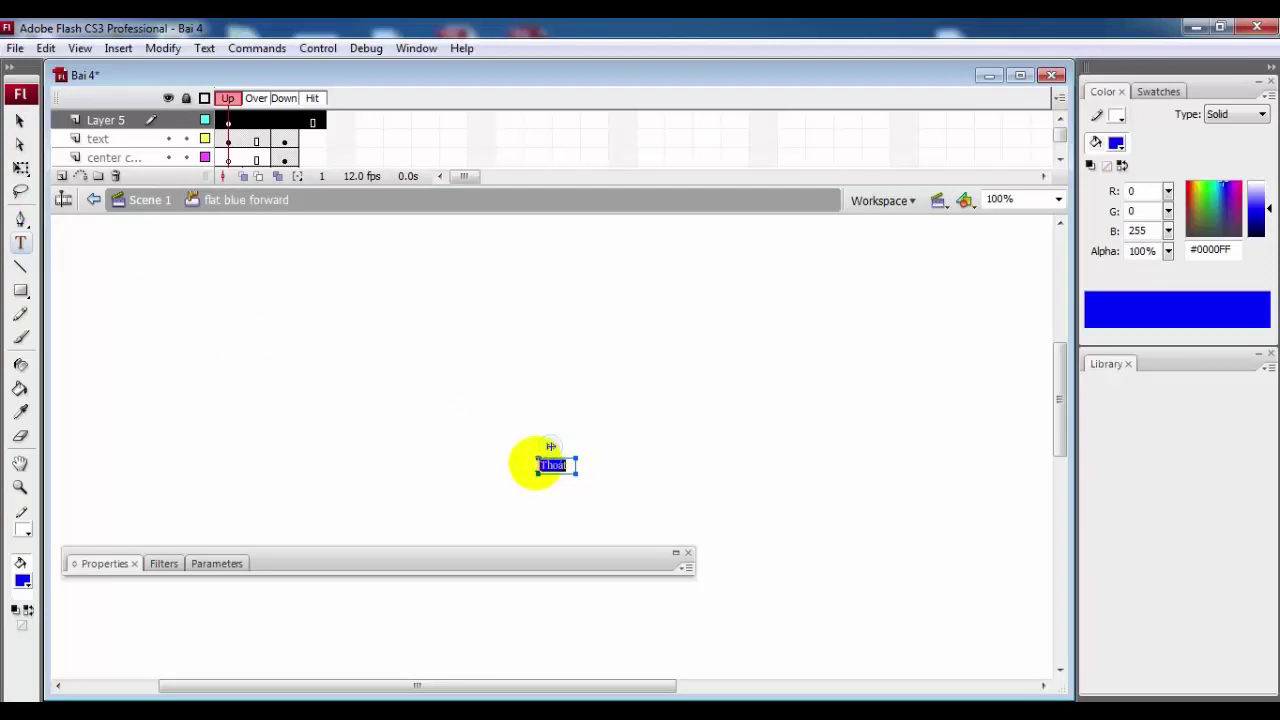
click(15, 605)
key(ctrl+z)
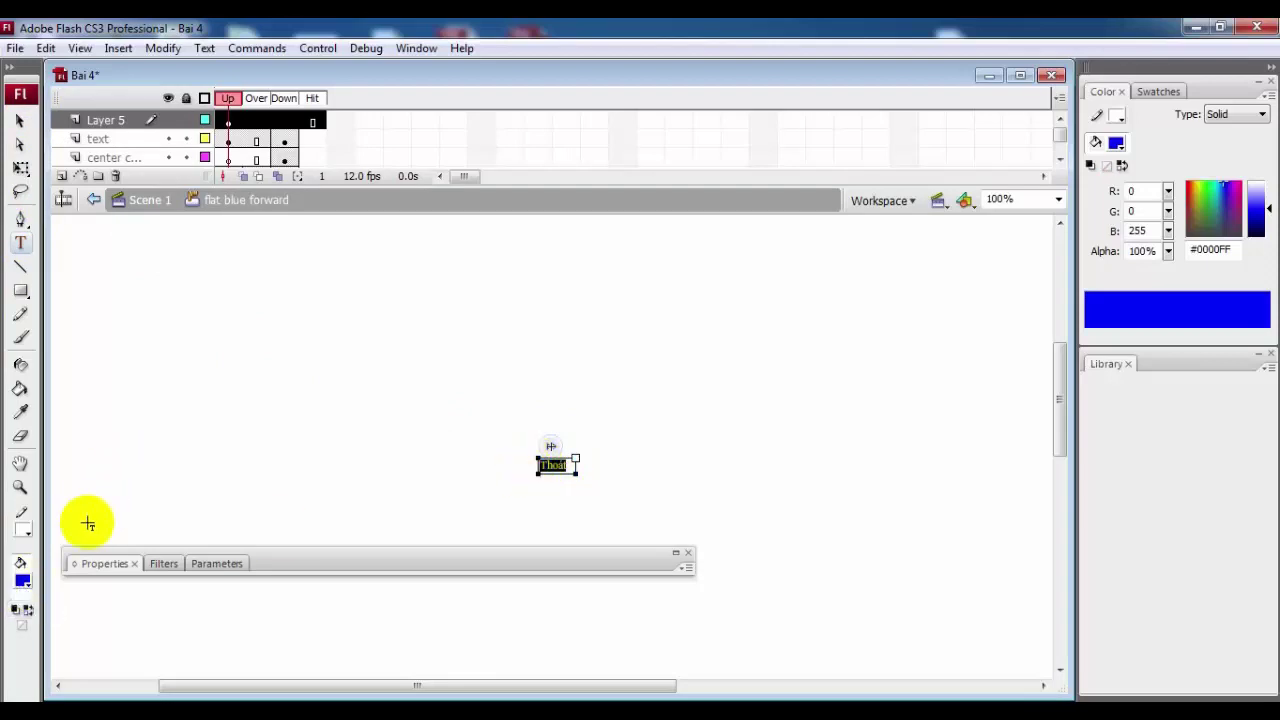
click(25, 583)
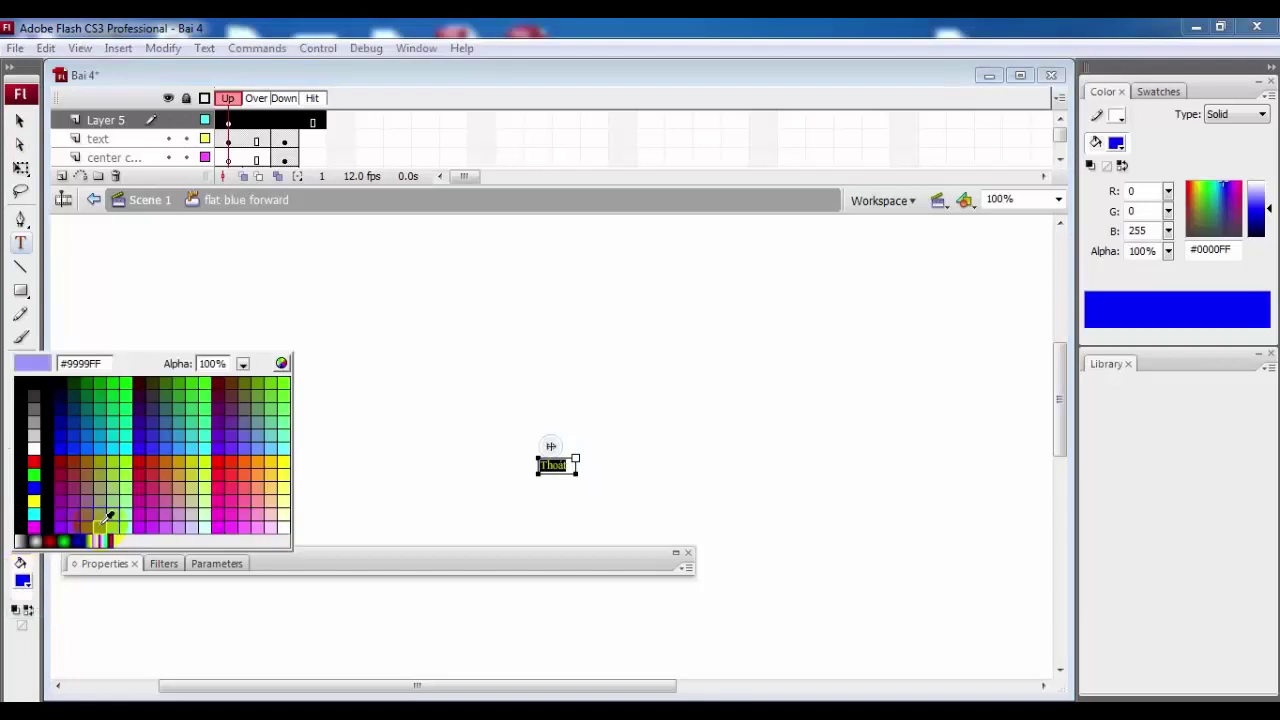
click(44, 458)
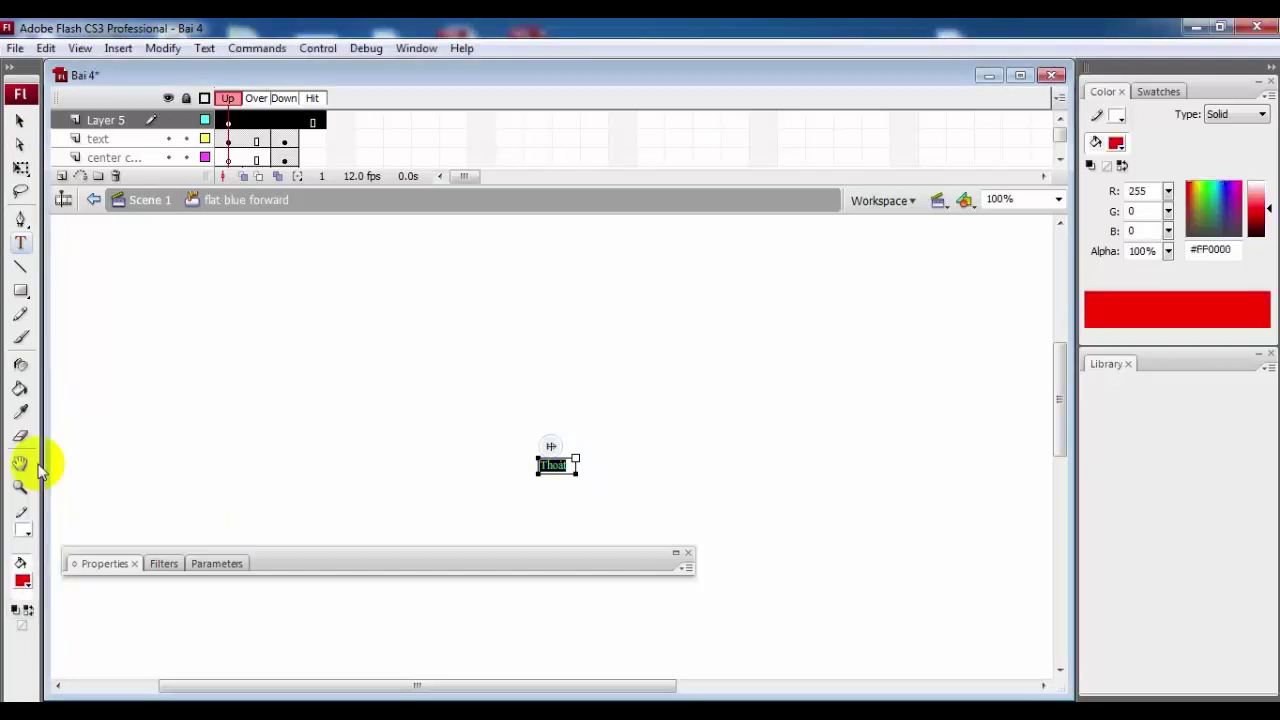
click(461, 352)
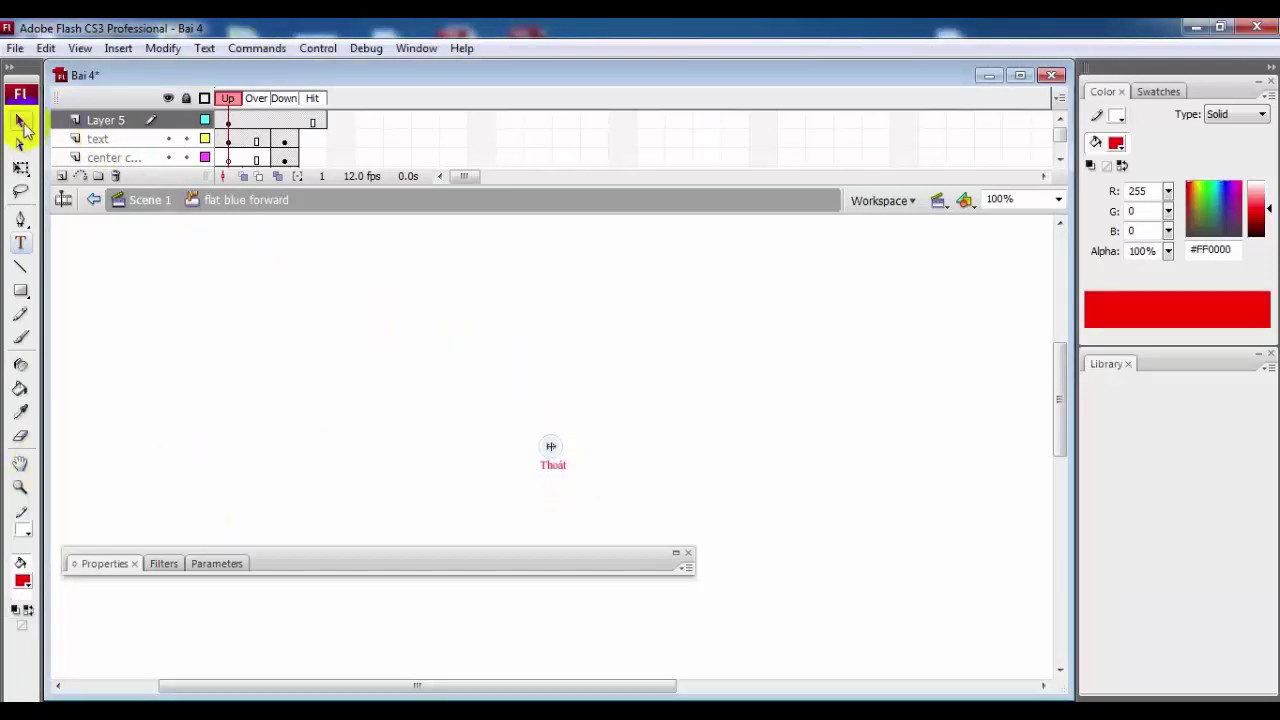
click(20, 121)
click(551, 476)
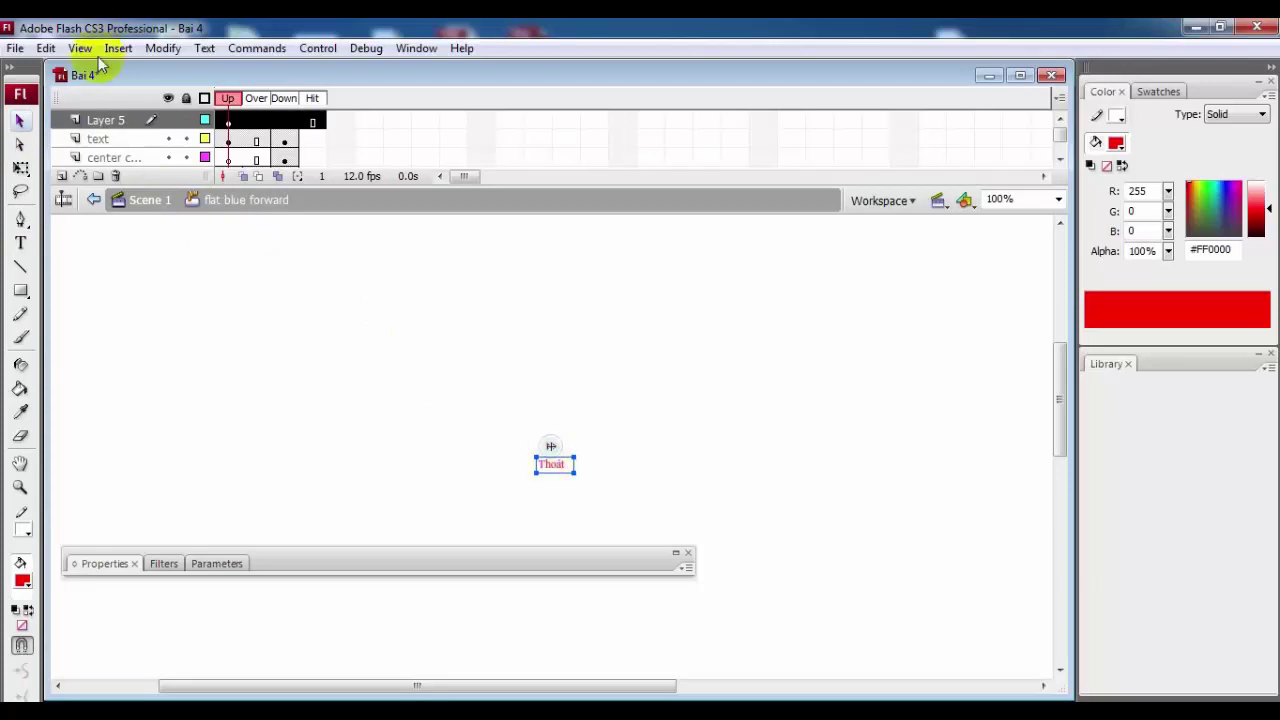
Return to Scene 1, save Bai 4, and test the movie with Ctrl+Enter
click(150, 201)
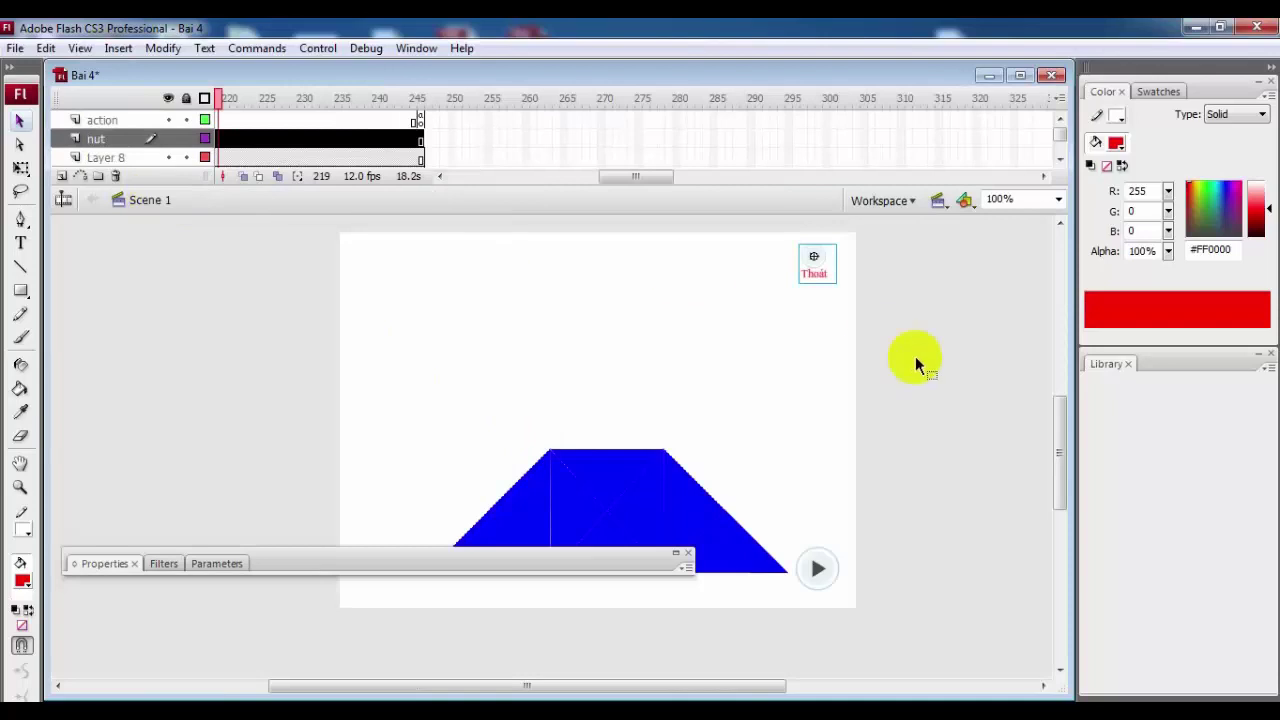
click(15, 48)
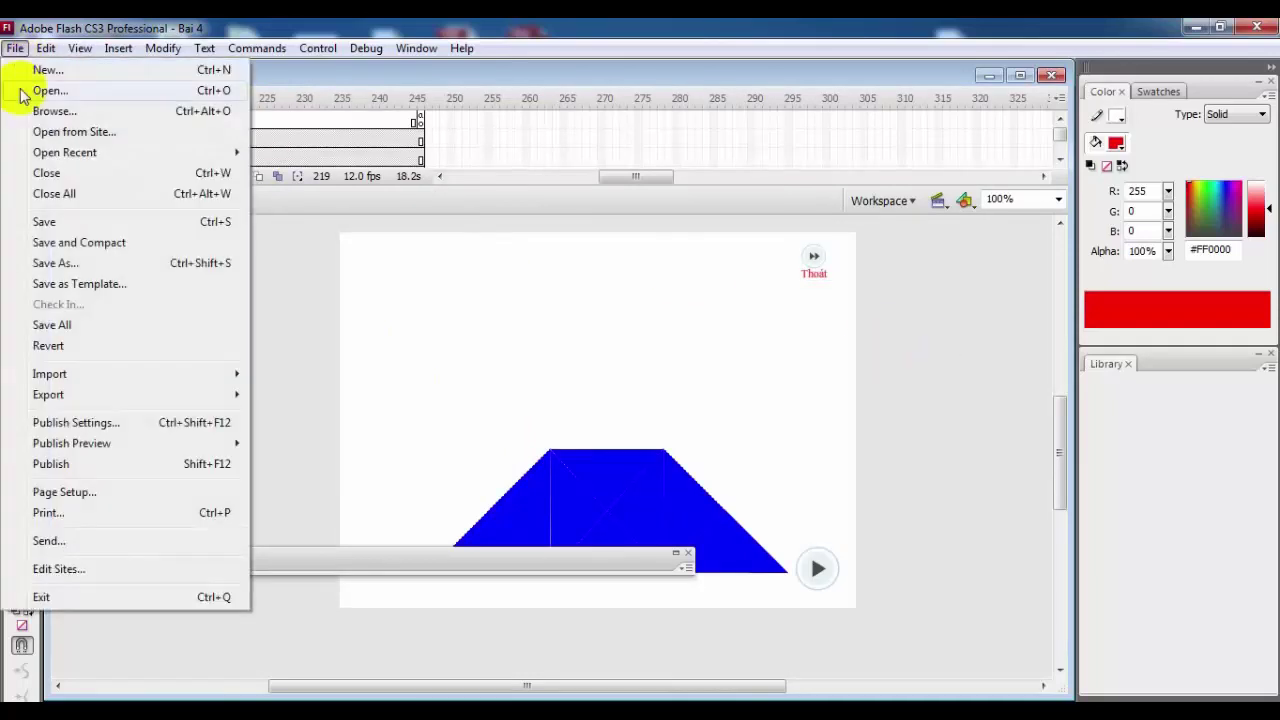
click(36, 225)
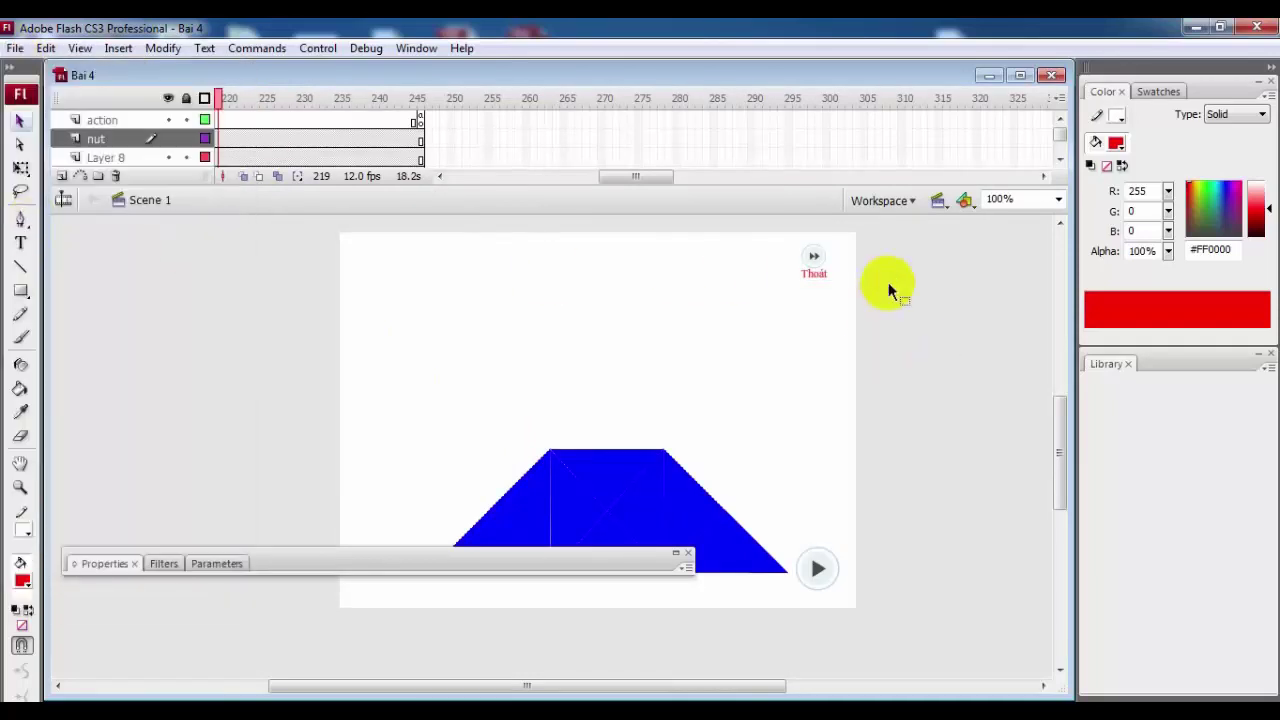
key(ctrl+Return)
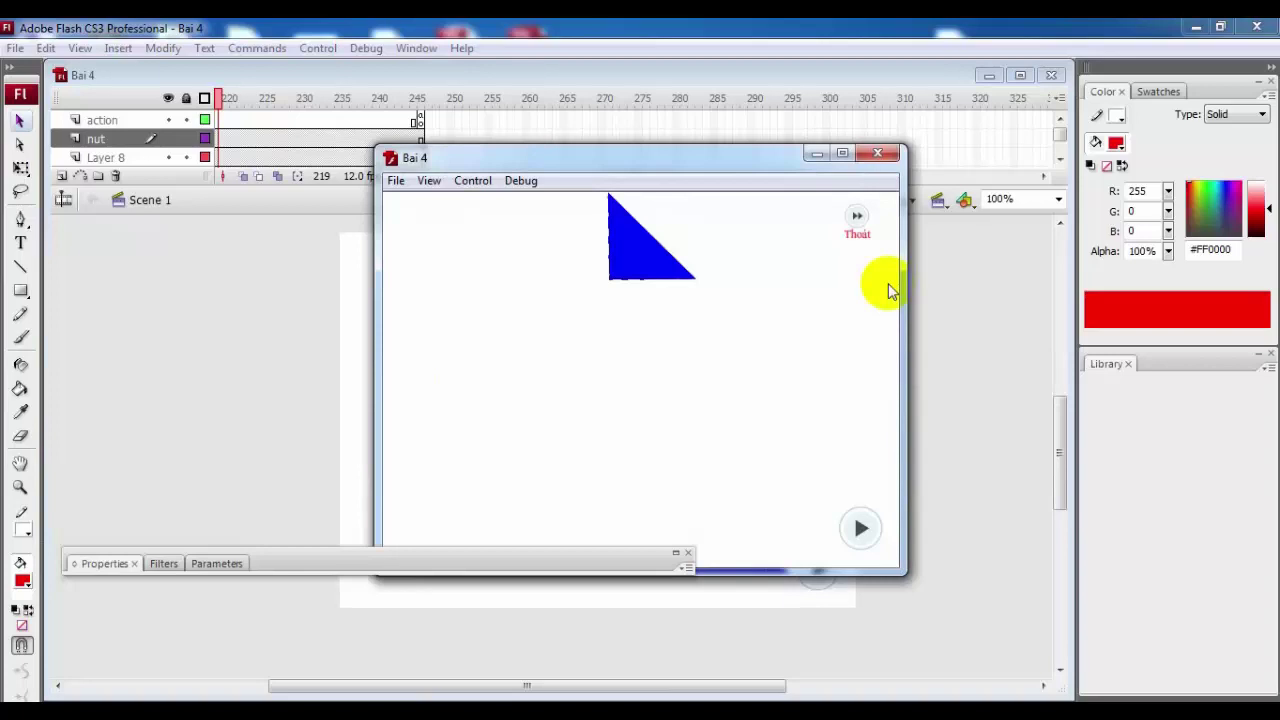
click(879, 155)
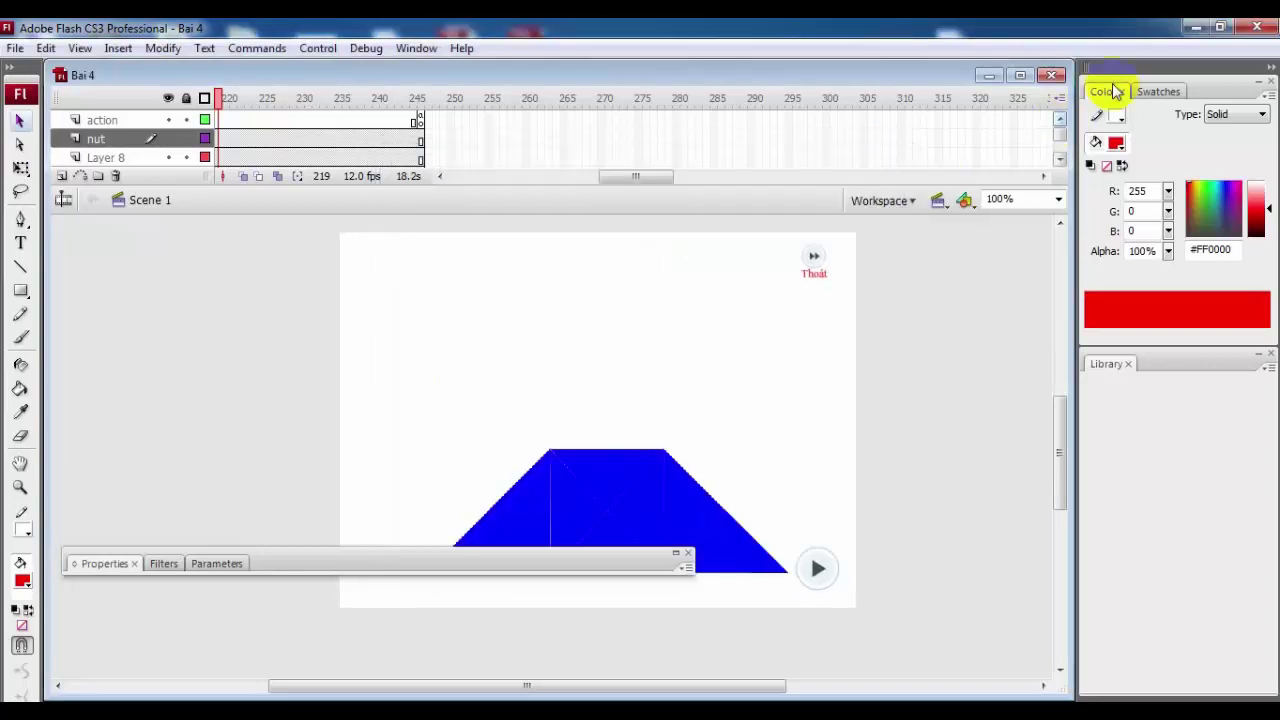
Run the exported SWF, play the tangram animation, and quit with the Thoát button
click(1194, 29)
double_click(463, 55)
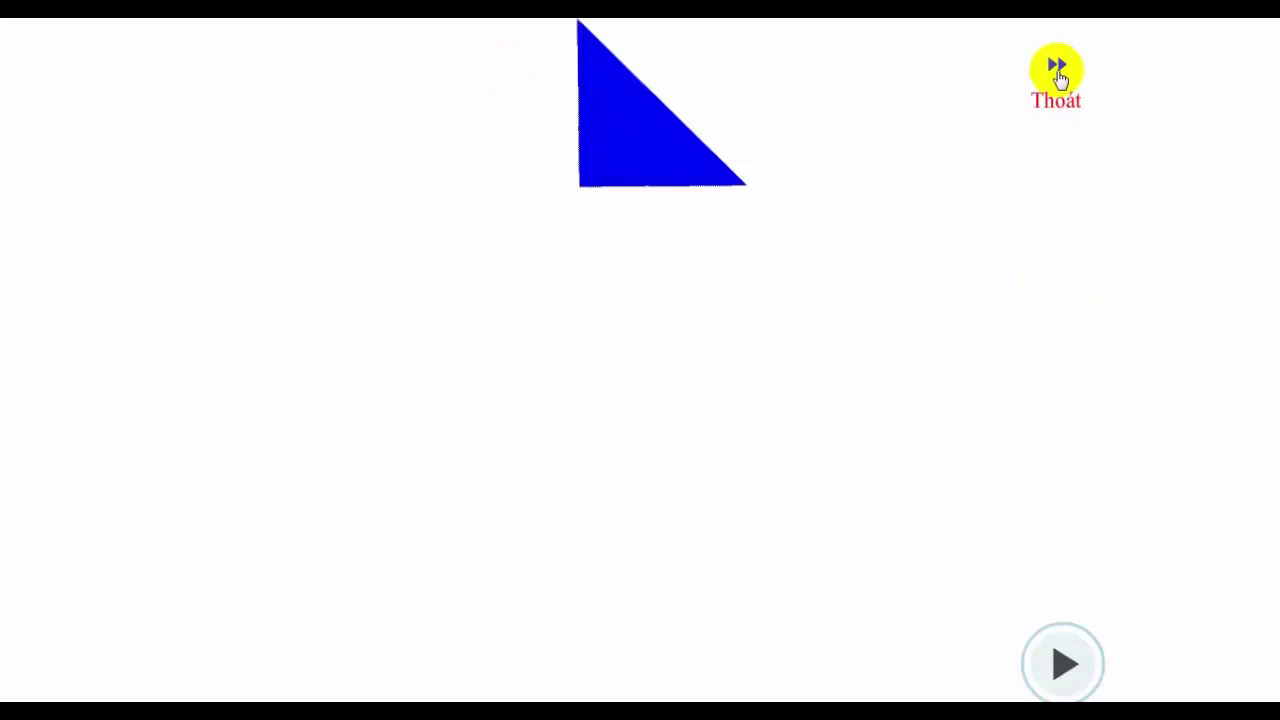
click(1058, 72)
double_click(458, 55)
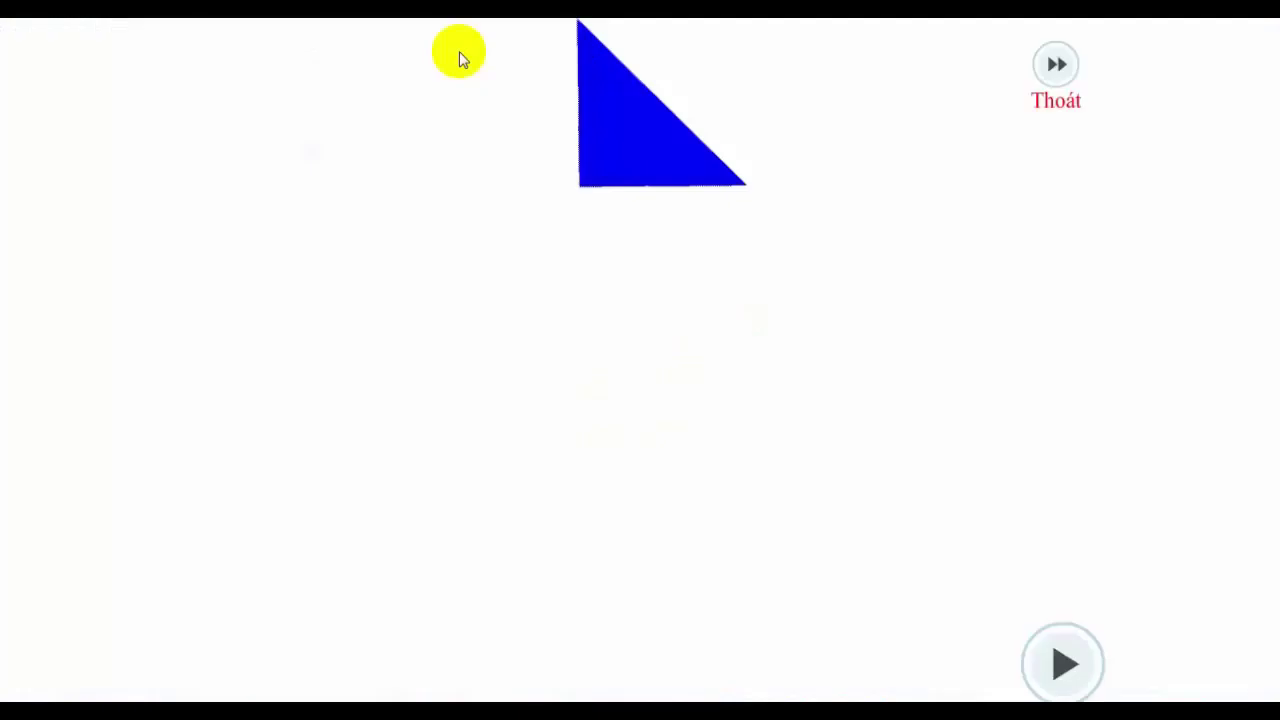
click(1063, 660)
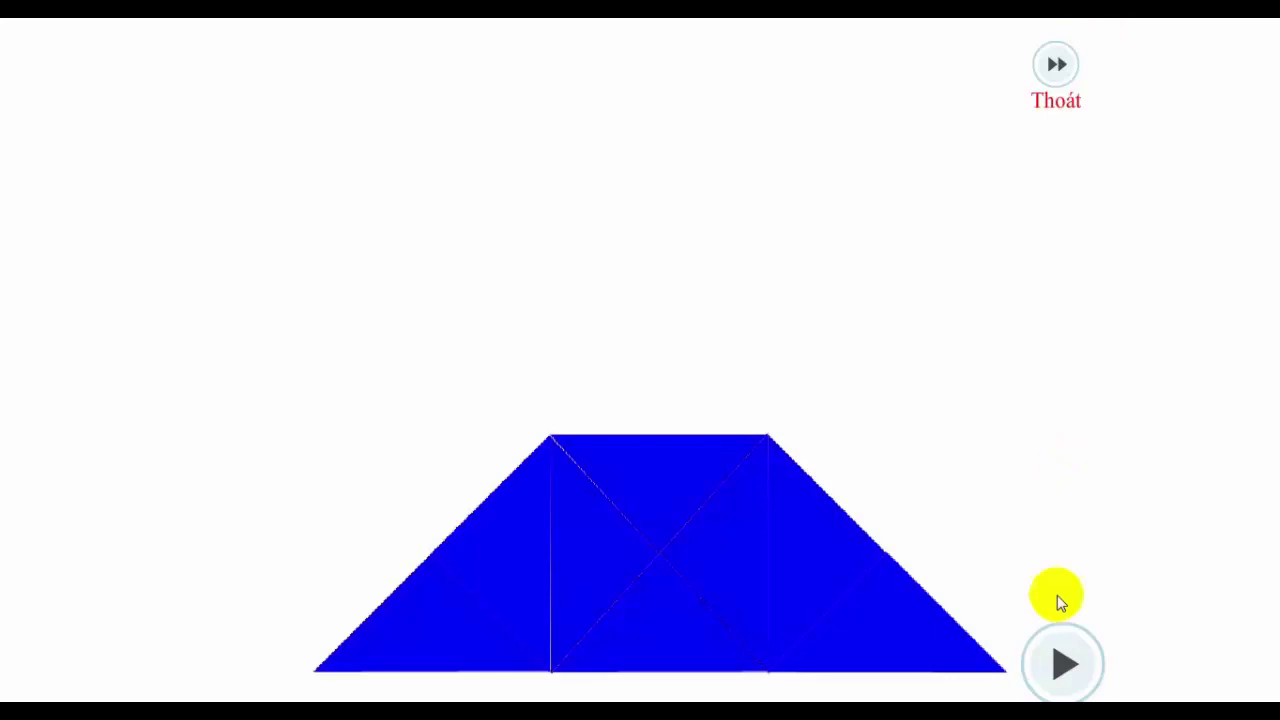
click(1059, 668)
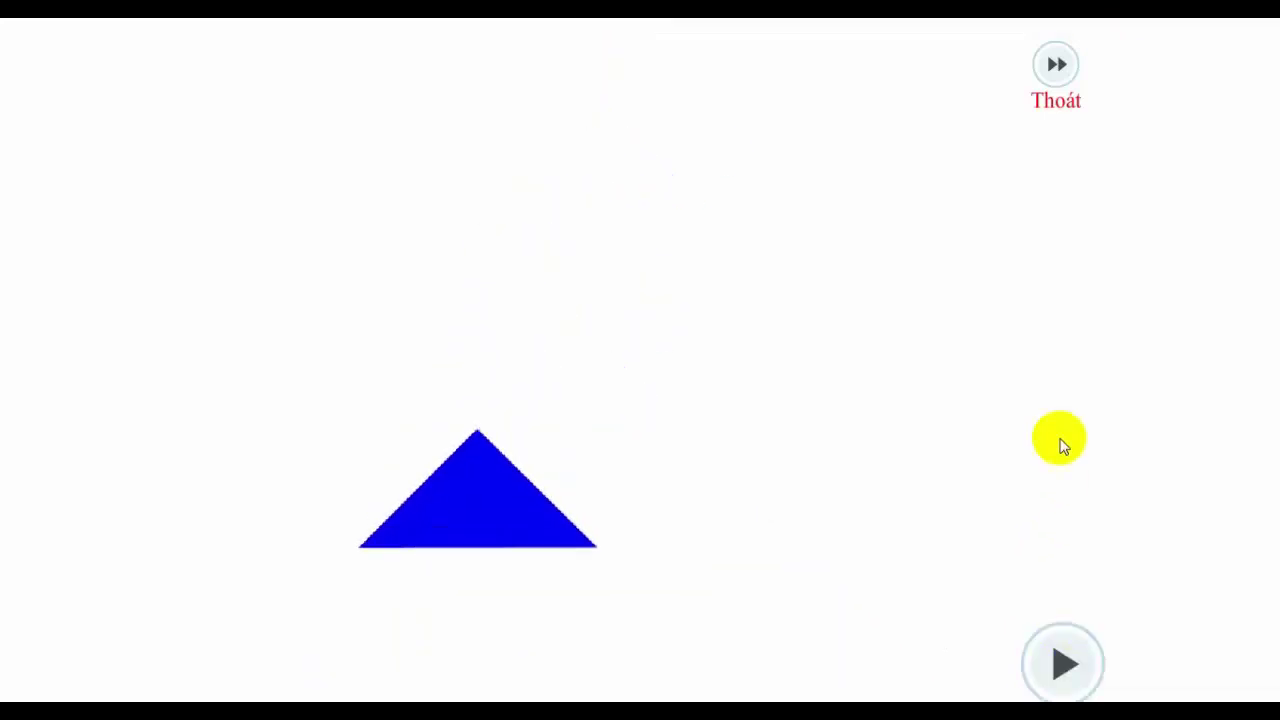
click(1056, 66)
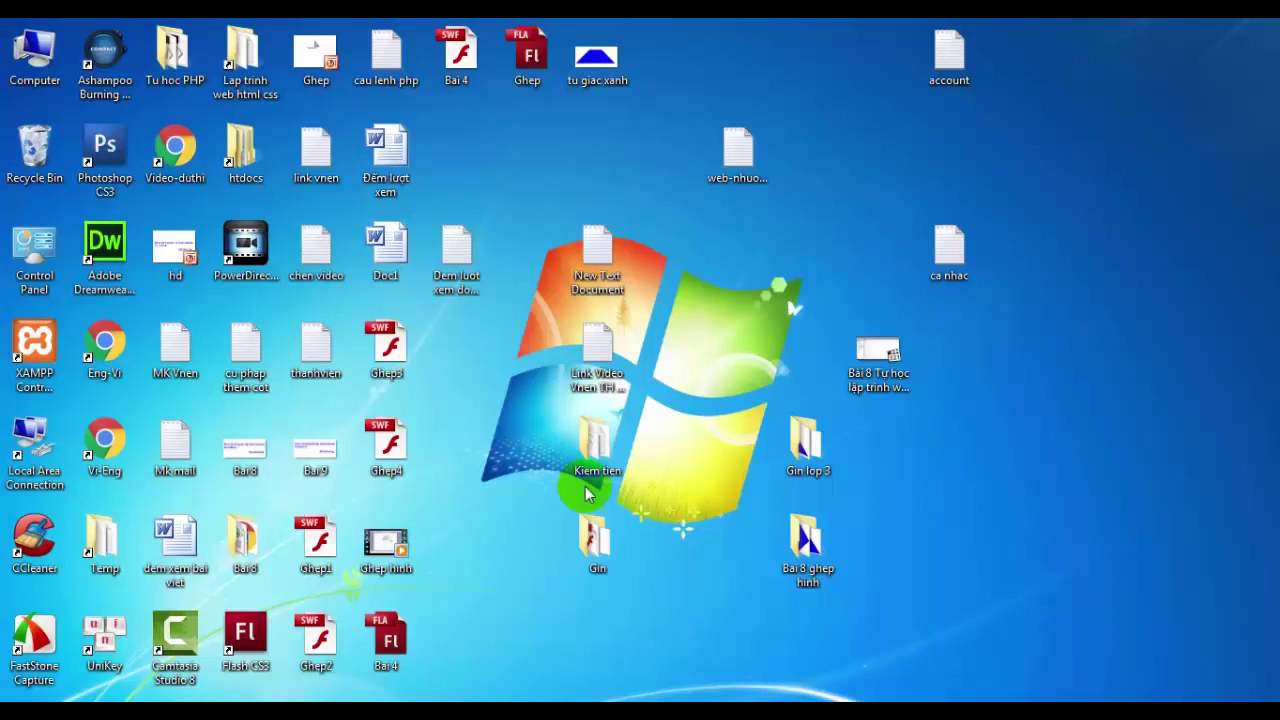